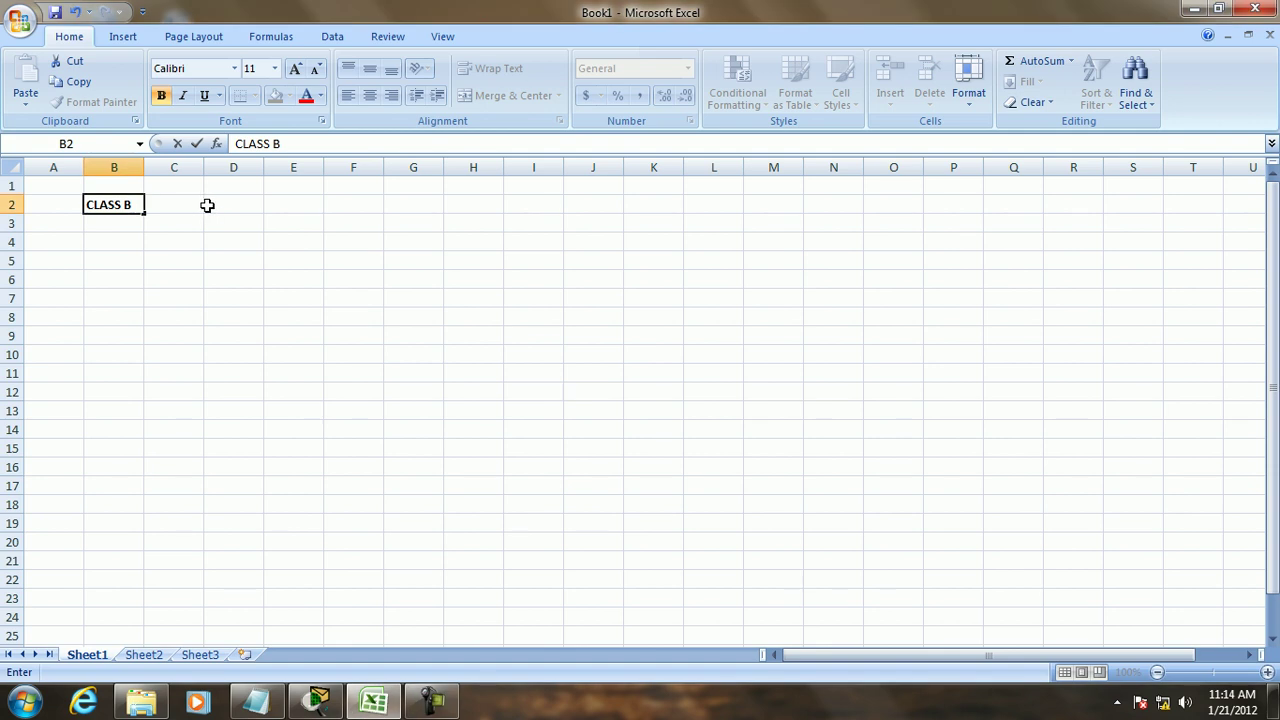
# Step: Enter the network/host pattern N.N.H.H in cell D2 beside the CLASS B heading
pyautogui.click(224, 204)
pyautogui.write('N')
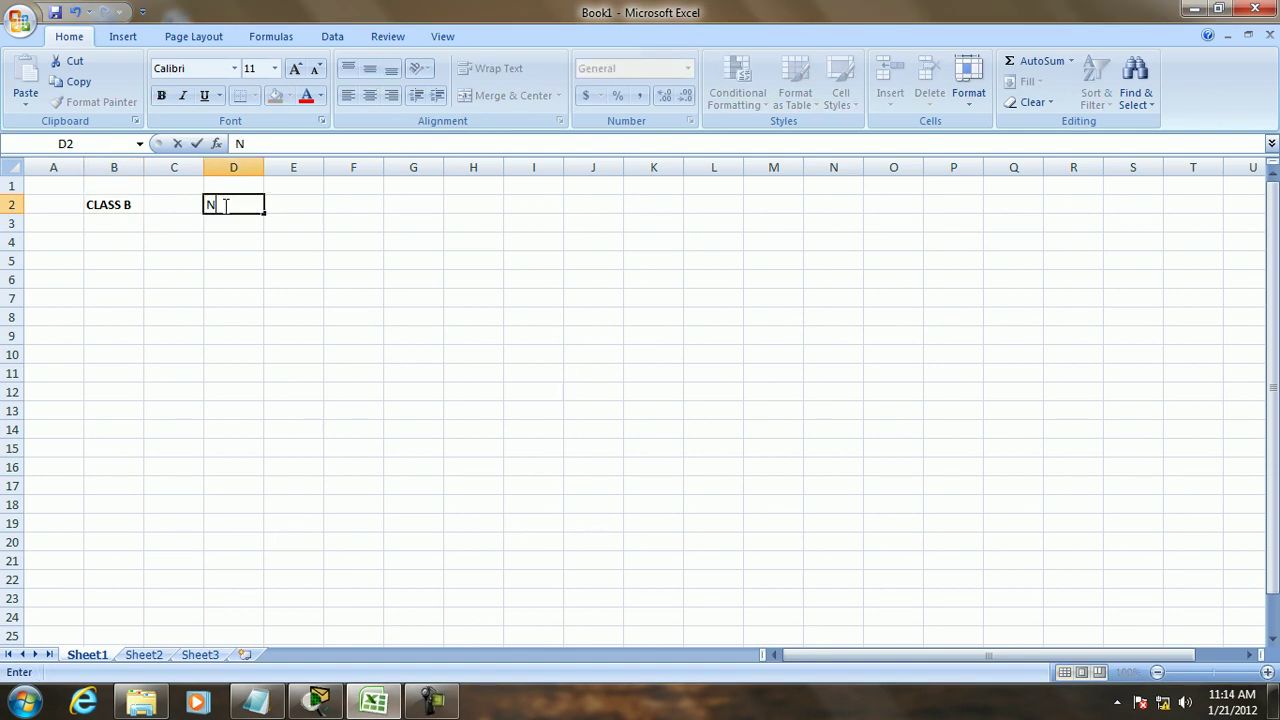
pyautogui.write('.N.H.B')
pyautogui.press('BackSpace')
pyautogui.write('H')
pyautogui.click(189, 262)
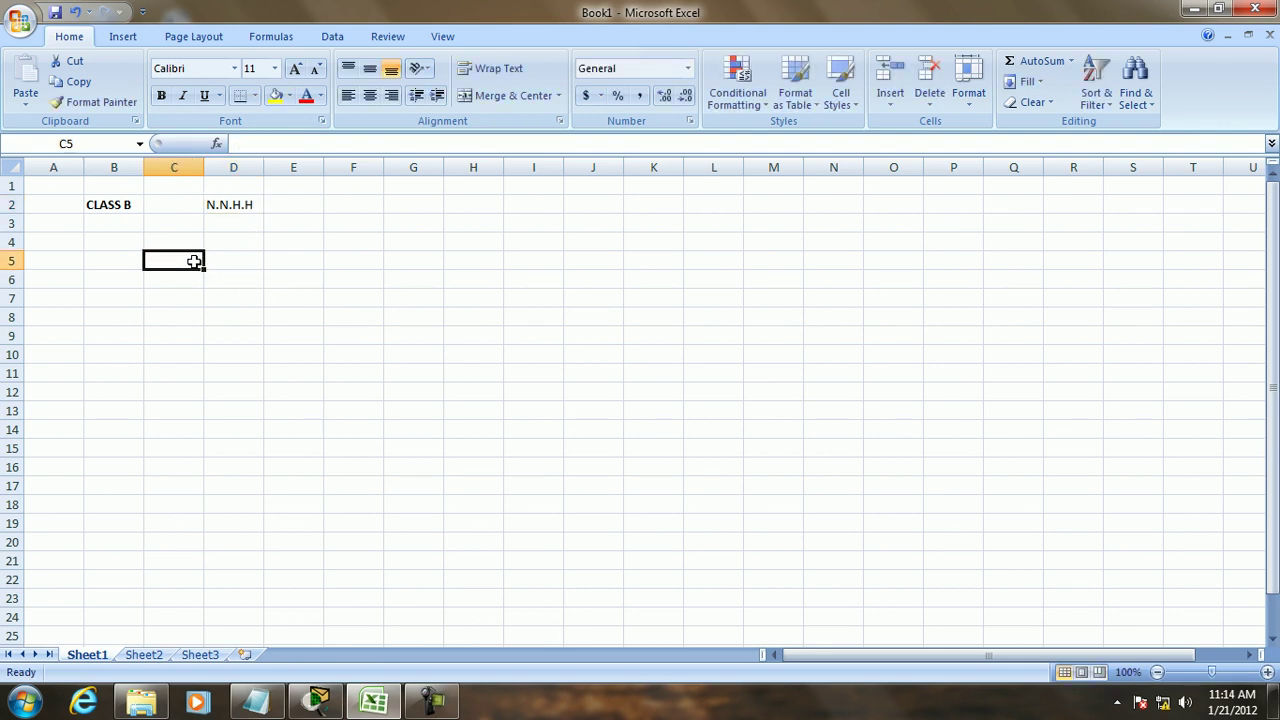
pyautogui.click(236, 261)
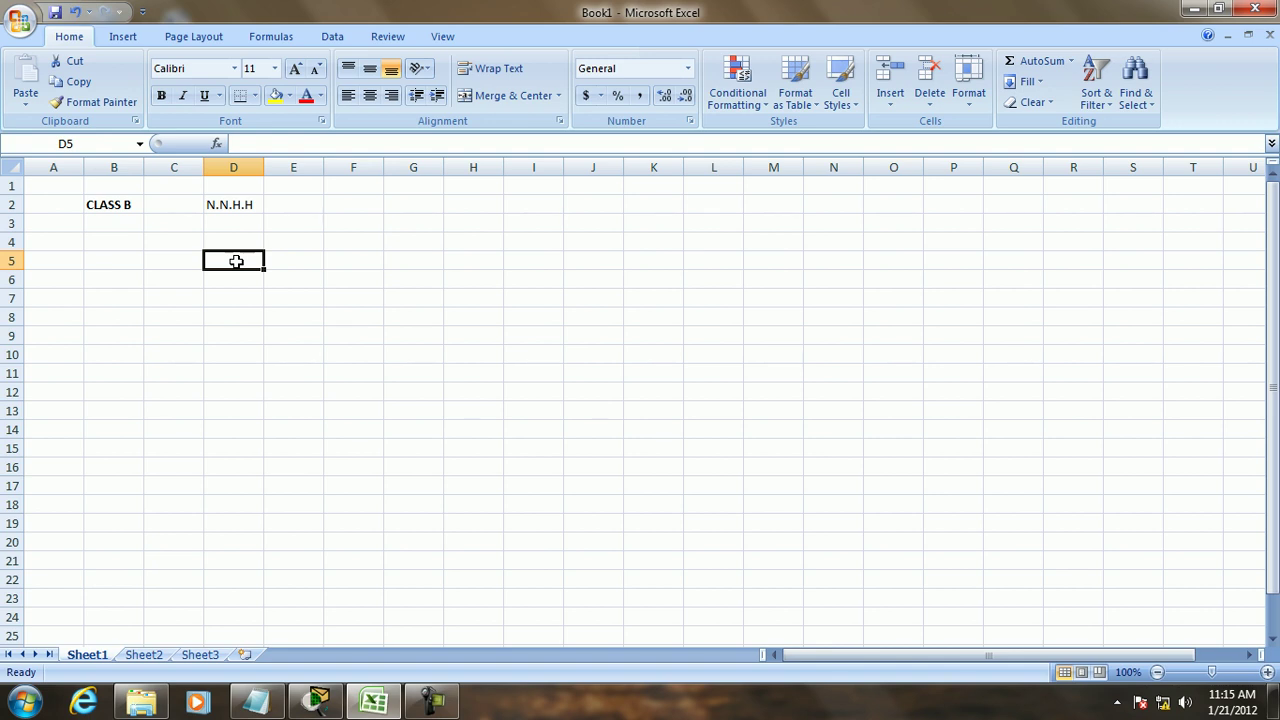
pyautogui.write('8')
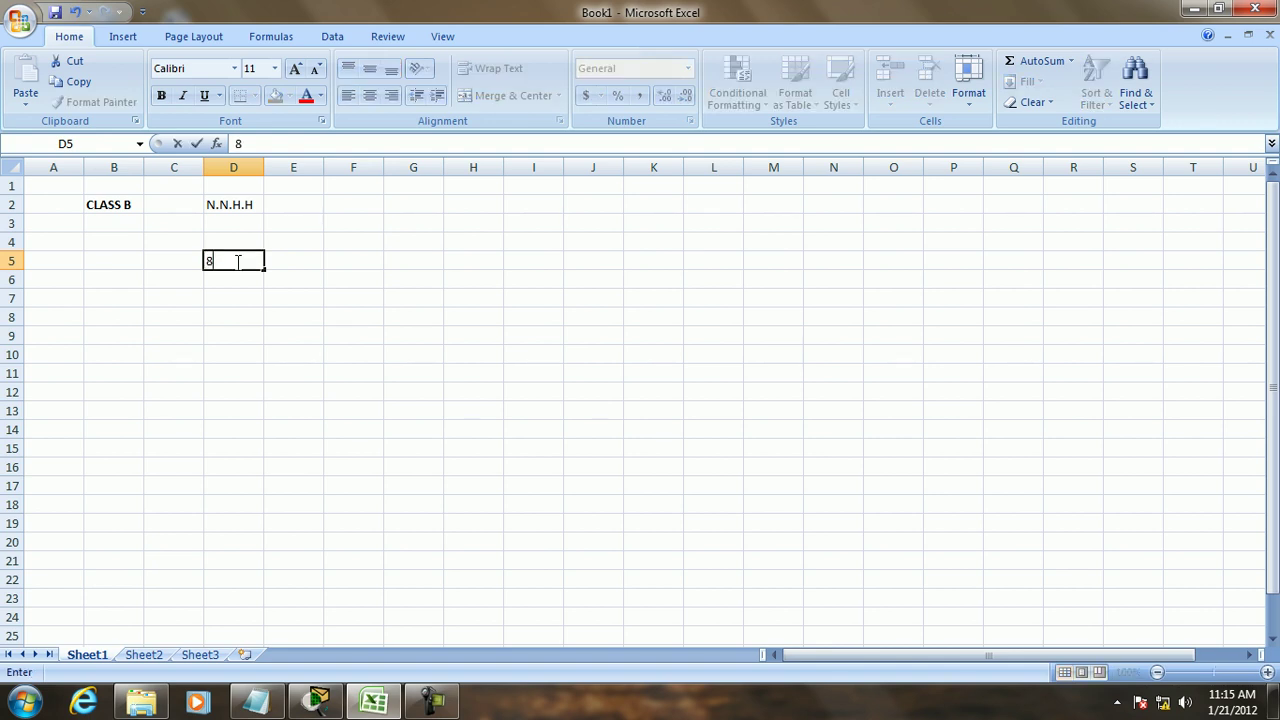
pyautogui.press('Tab')
pyautogui.write('7')
pyautogui.press('Tab')
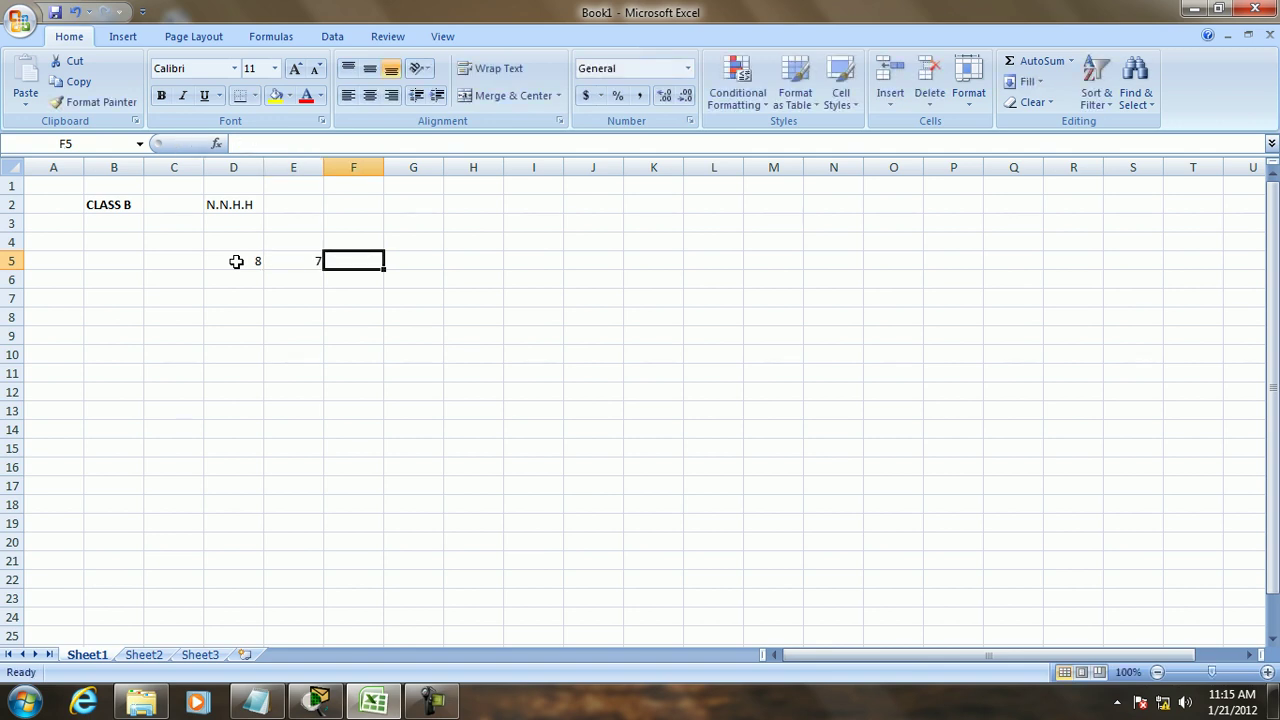
pyautogui.write('6')
pyautogui.press('BackSpace')
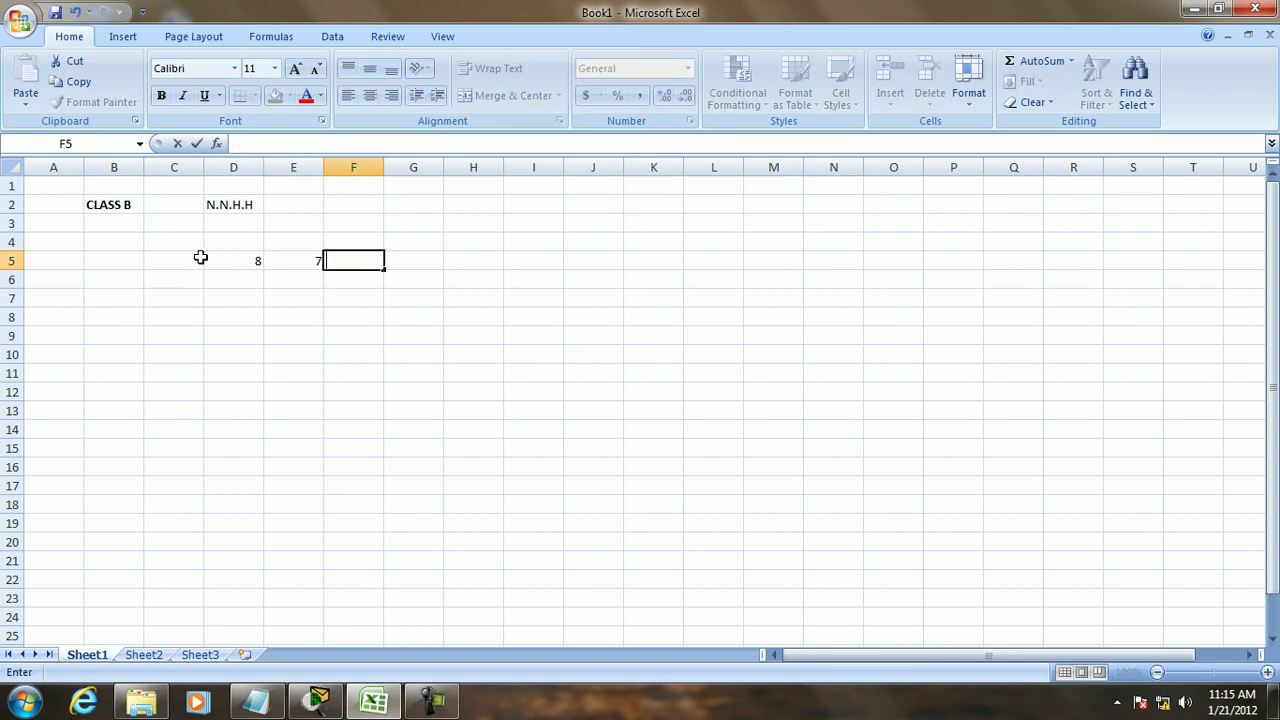
pyautogui.click(238, 261)
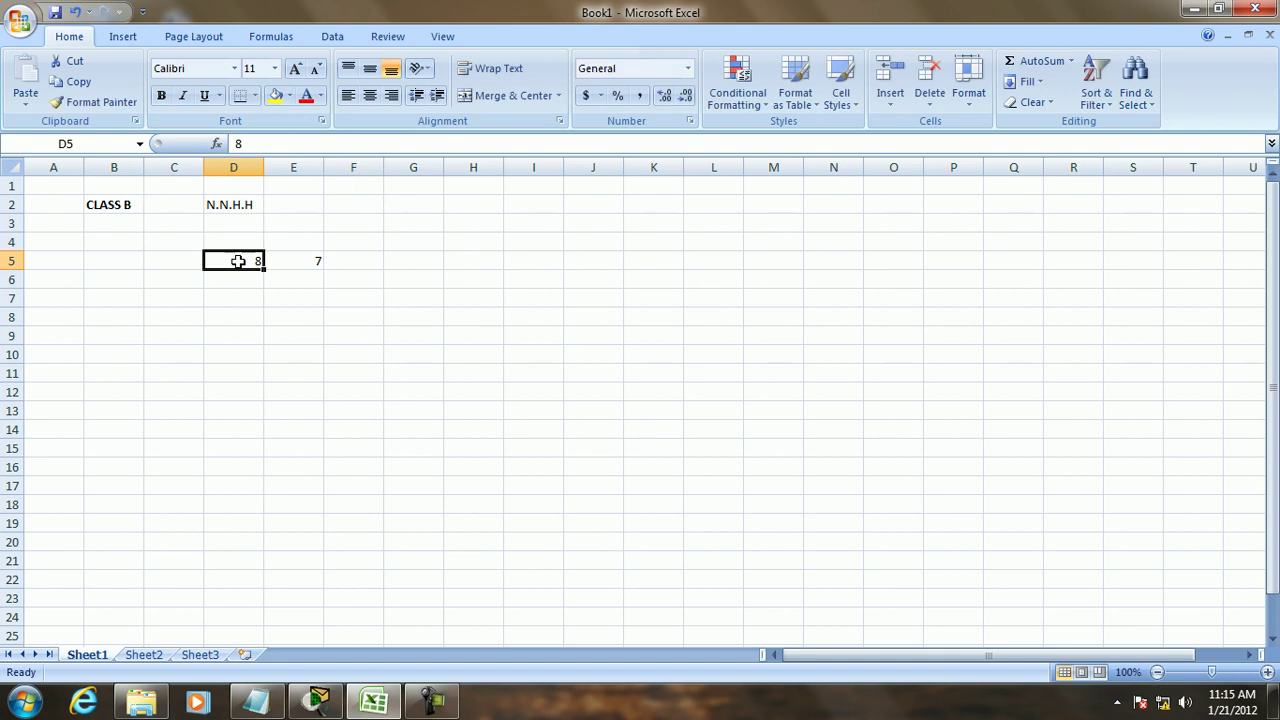
# Step: Enter N in both cells C5 and D5 to label the two network octets
pyautogui.click(180, 261)
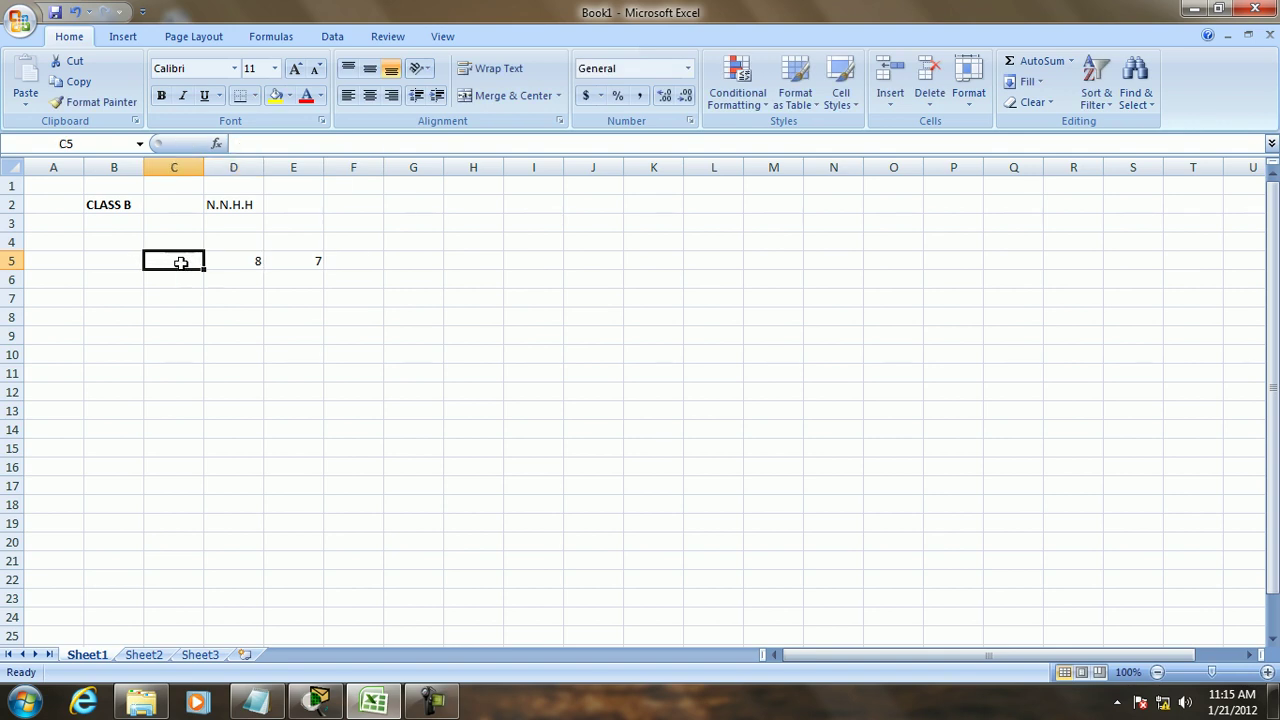
pyautogui.write('N')
pyautogui.press('Tab')
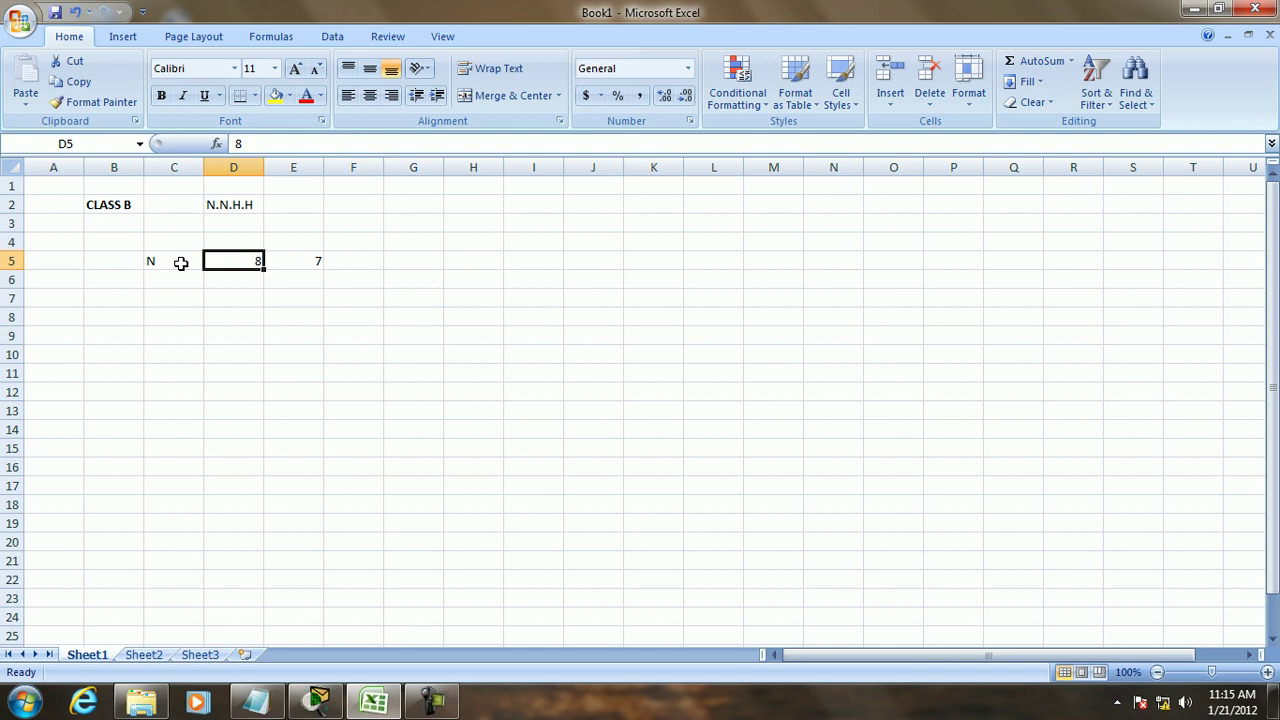
pyautogui.write('N')
pyautogui.press('Tab')
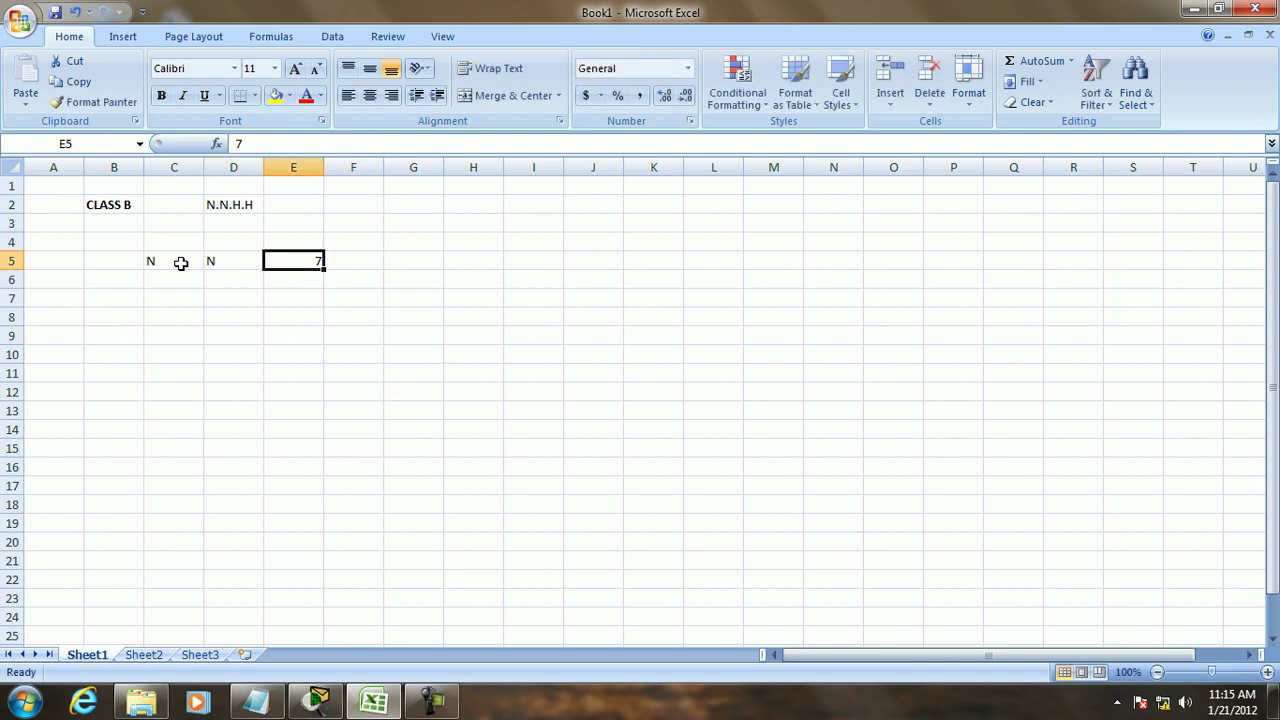
# Step: Enter the bit positions 15, 14, 13 and 12 in cells E5 to H5
pyautogui.write('15')
pyautogui.press('Tab')
pyautogui.write('14')
pyautogui.press('Tab')
pyautogui.write('1')
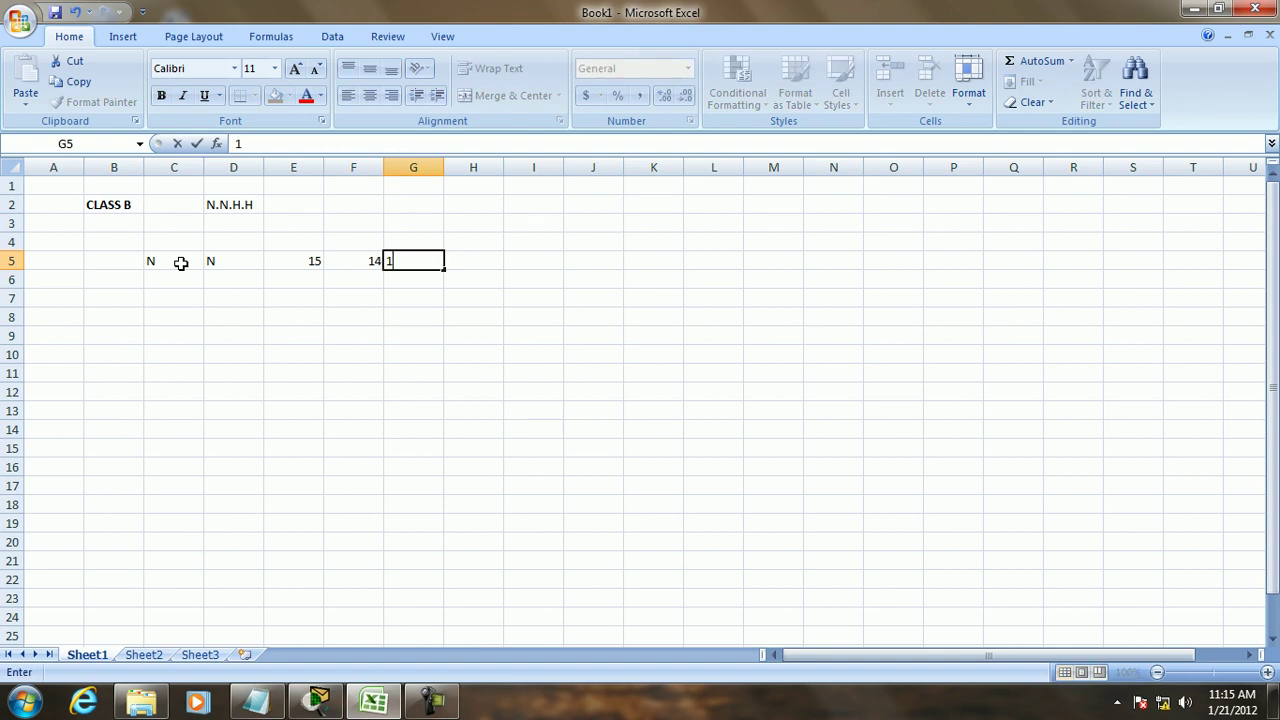
pyautogui.write('3')
pyautogui.press('Tab')
pyautogui.write('13')
pyautogui.press('Tab')
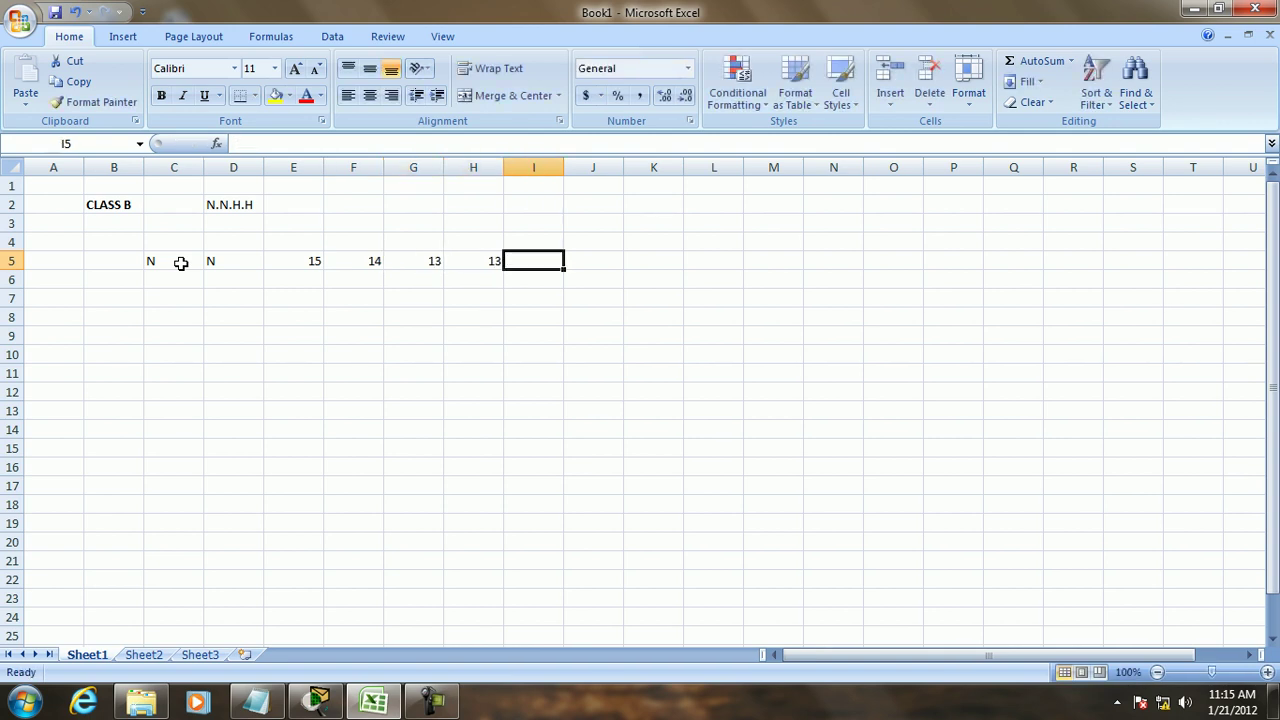
pyautogui.press('Left')
pyautogui.write('12')
pyautogui.press('Tab')
# Step: Continue the bit positions in row 5 with 11, 10, 9 and 8 in cells I5 to L5
pyautogui.write('11')
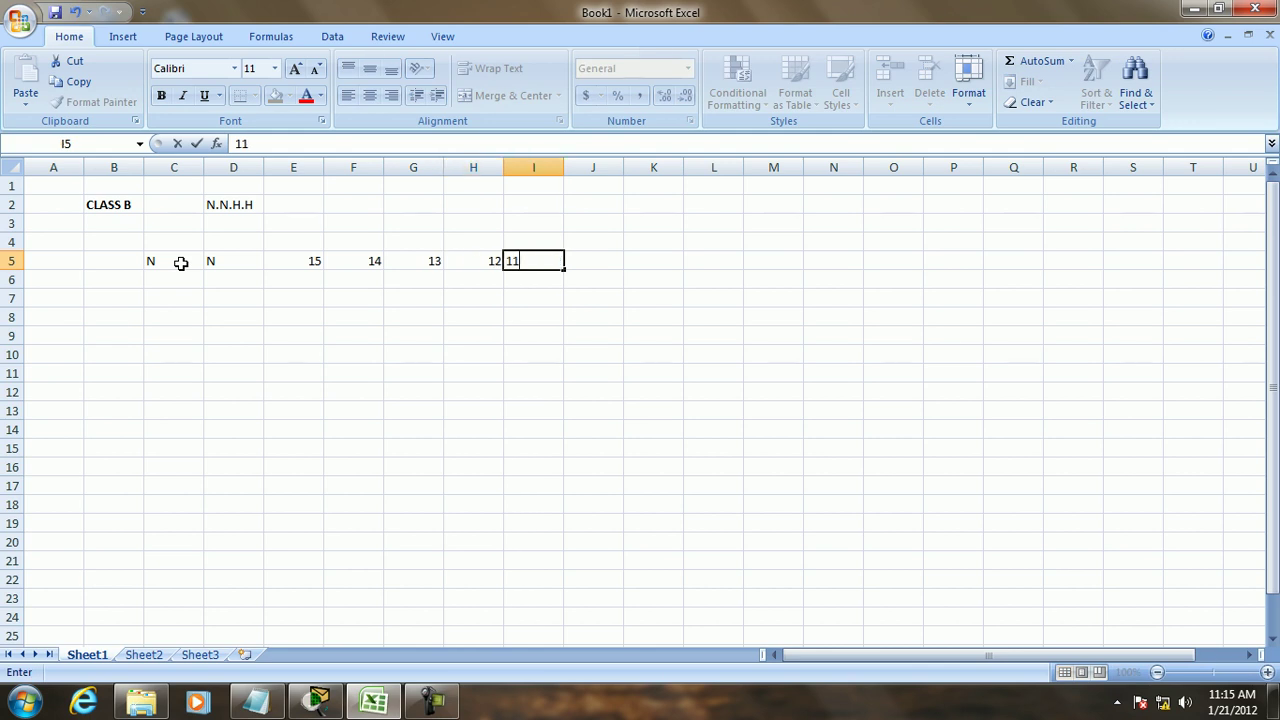
pyautogui.press('Tab')
pyautogui.write('10')
pyautogui.press('Tab')
pyautogui.press('Down')
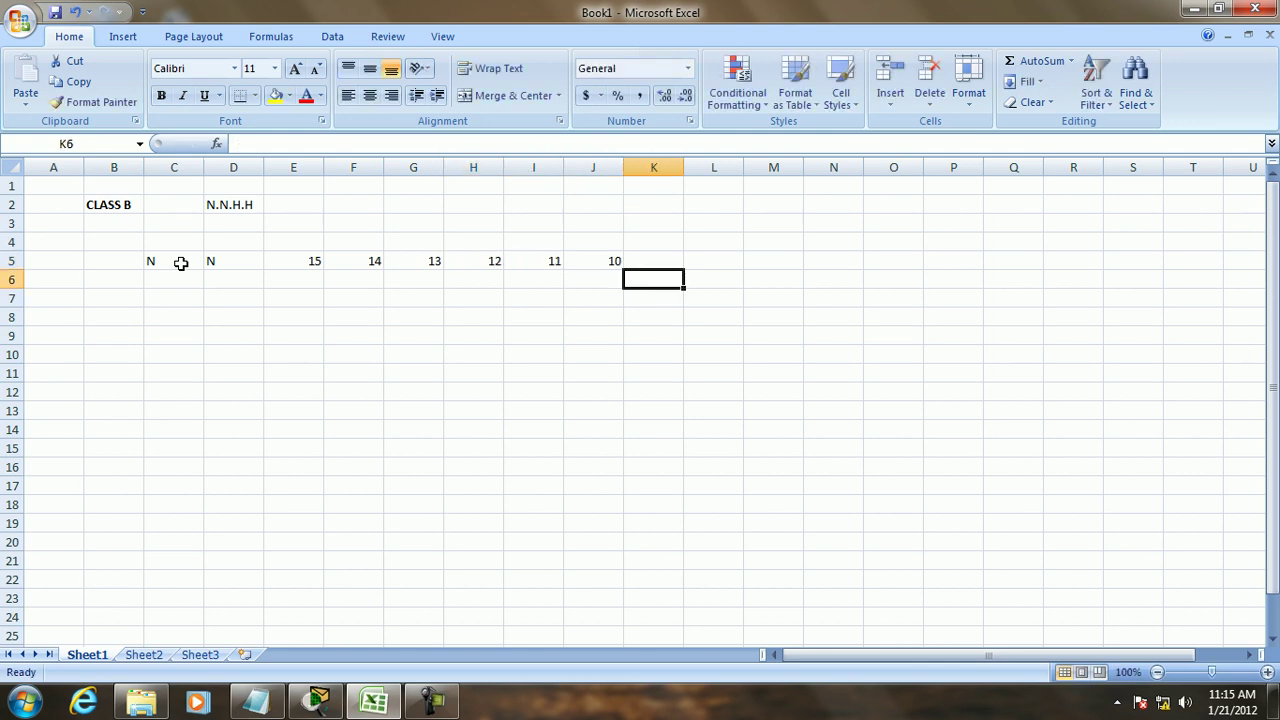
pyautogui.press('Up')
pyautogui.press('Right')
pyautogui.press('Left')
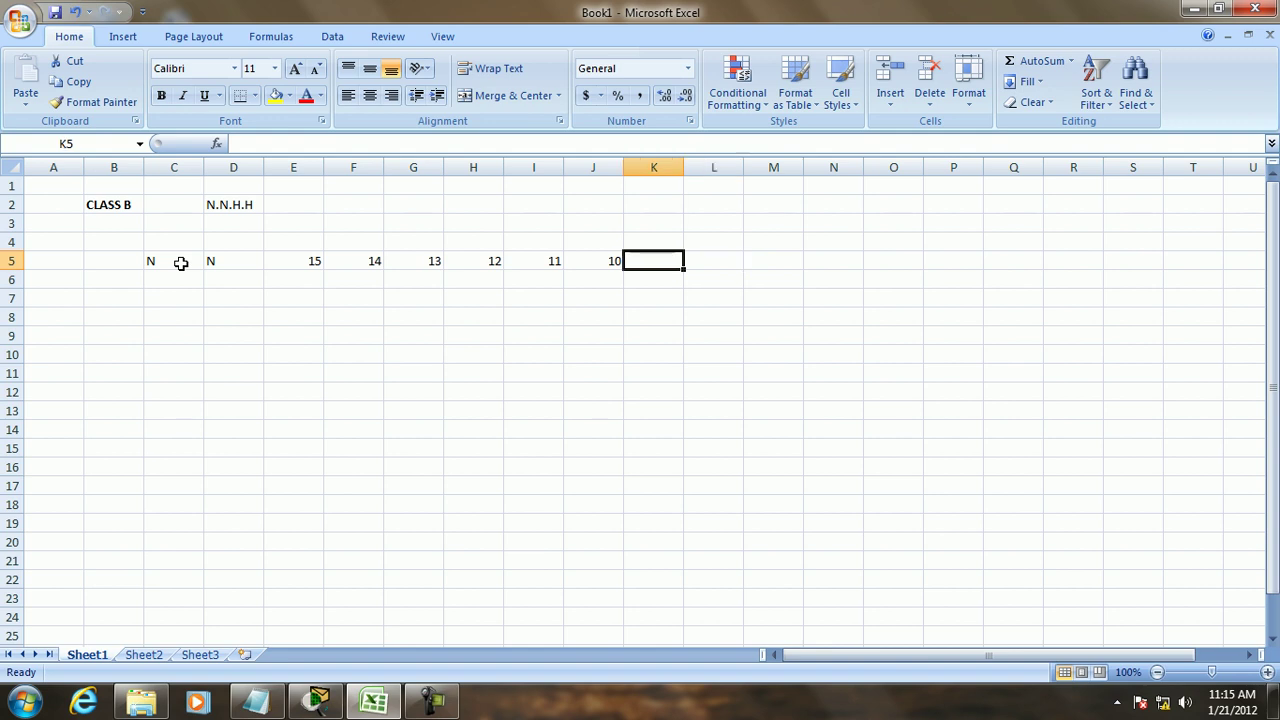
pyautogui.write('9')
pyautogui.press('Tab')
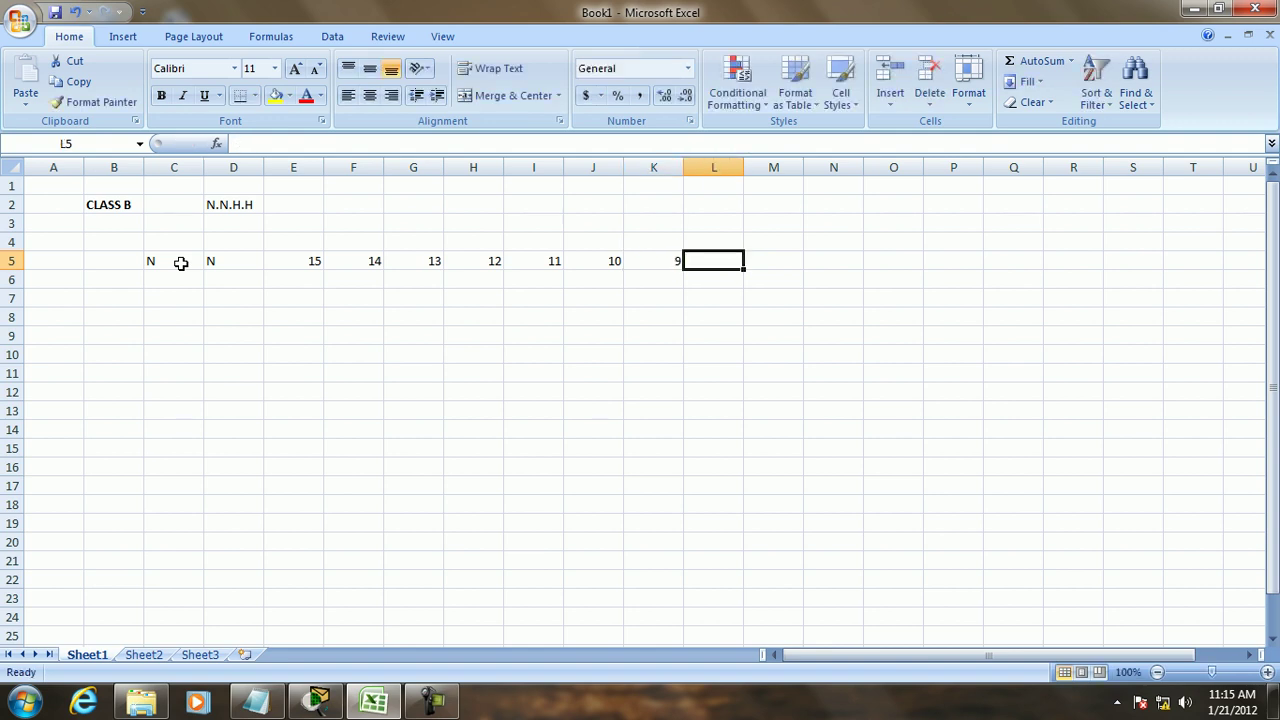
pyautogui.write('8')
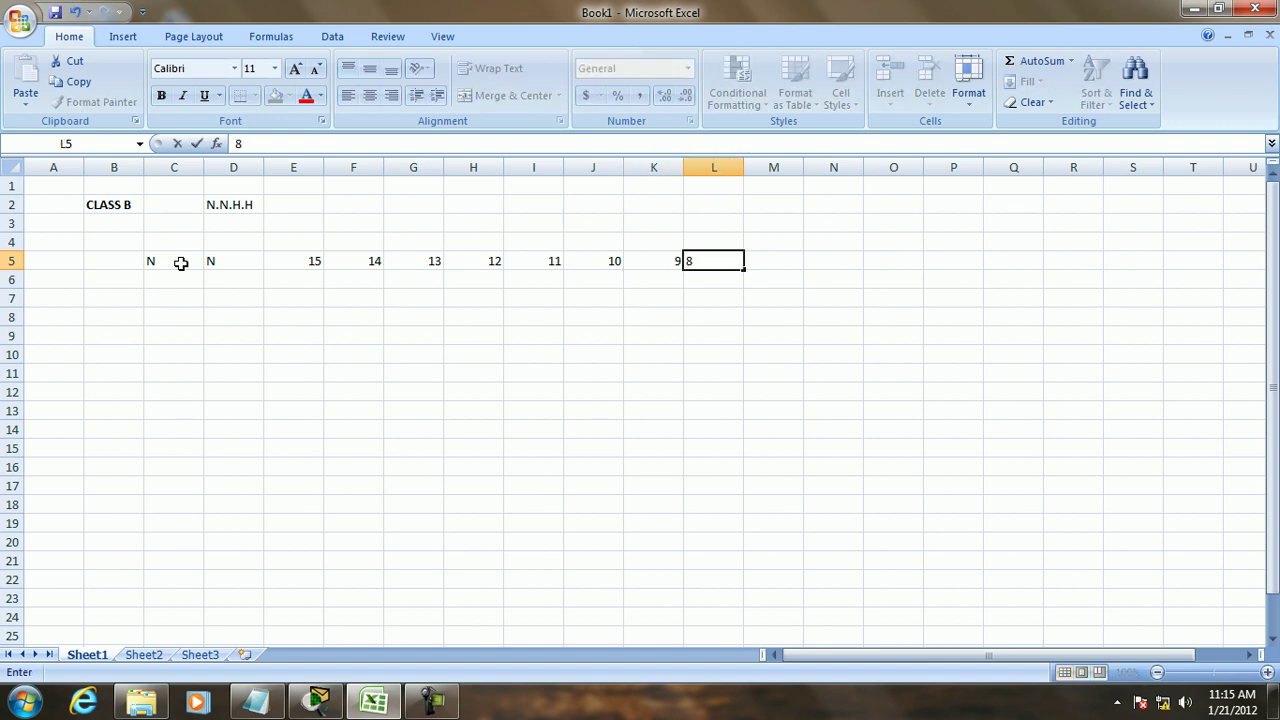
pyautogui.press('Tab')
# Step: Enter a period as octet separator in M5 and the bit positions 7, 6, 5 and 4 in cells N5 to Q5
pyautogui.write('.')
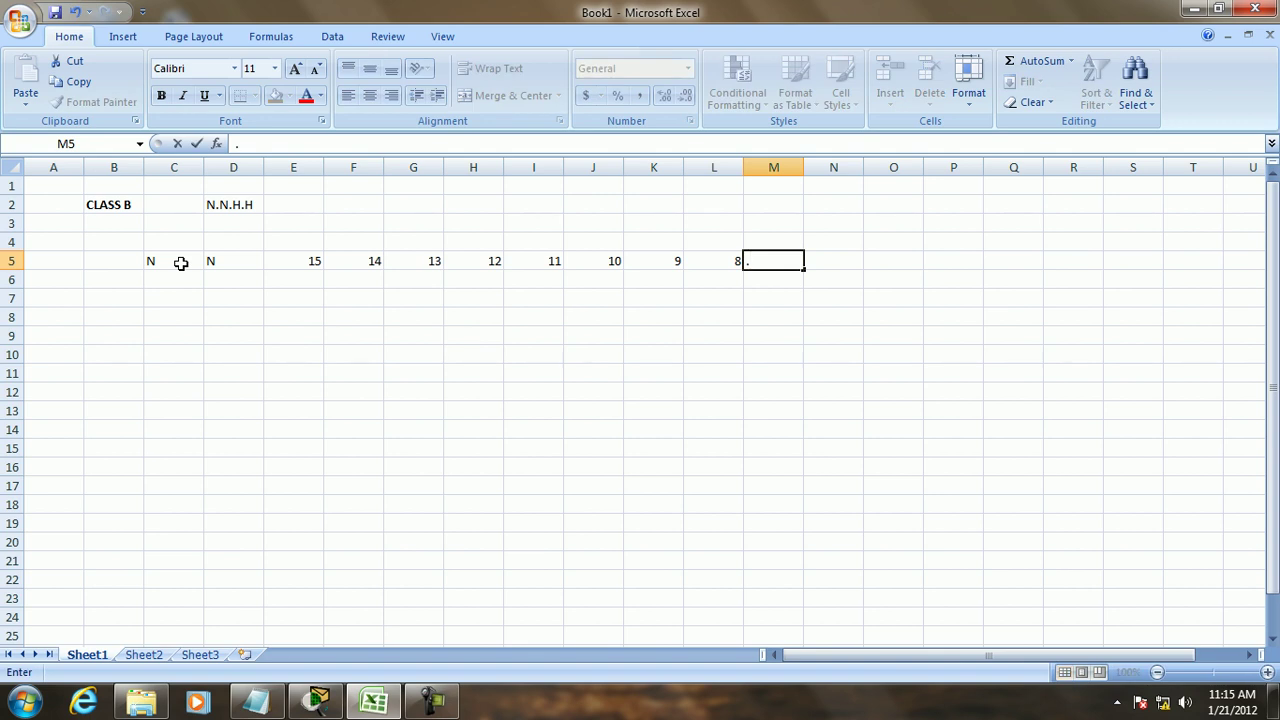
pyautogui.press('Tab')
pyautogui.write('7')
pyautogui.press('Tab')
pyautogui.write('6')
pyautogui.press('Tab')
pyautogui.write('5')
pyautogui.press('Tab')
pyautogui.write('4')
pyautogui.press('Tab')
# Step: Complete the bit positions in row 5 with 3, 2, 1 and 0 in cells R5 to U5
pyautogui.write('3')
pyautogui.press('Tab')
pyautogui.write('2')
pyautogui.press('Tab')
pyautogui.write('1')
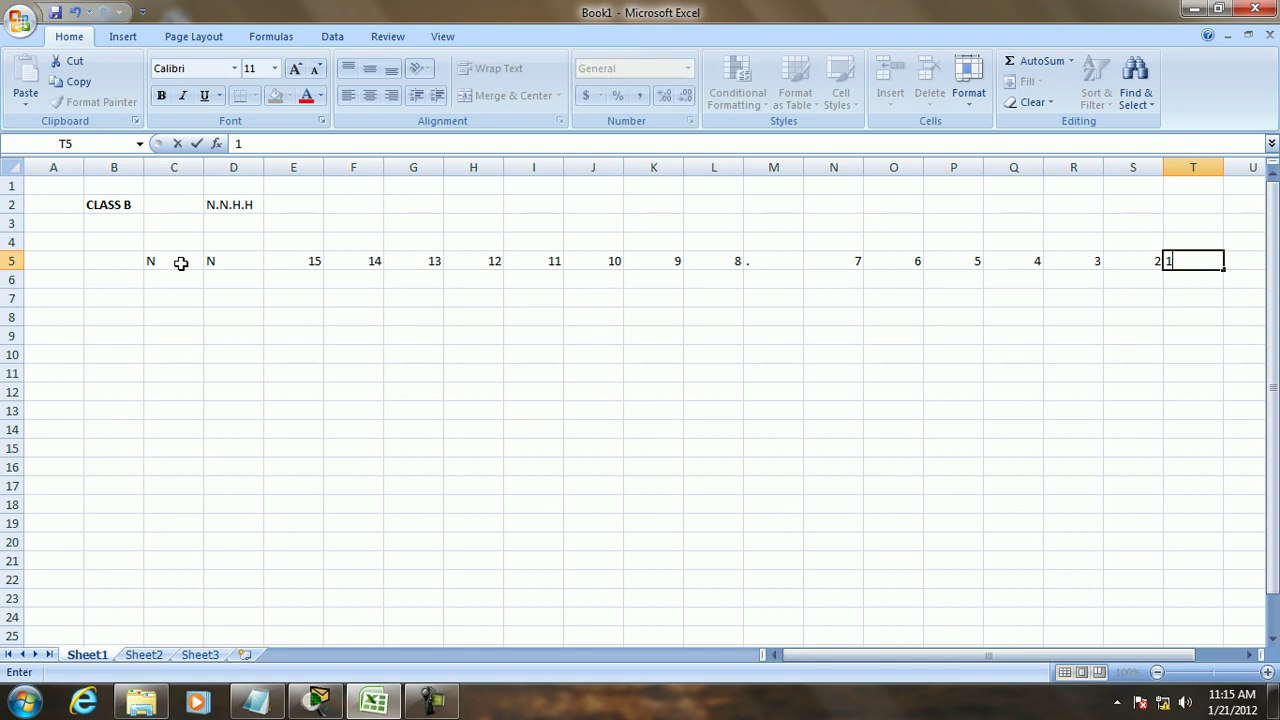
pyautogui.press('Tab')
pyautogui.write('0')
pyautogui.press('Tab')
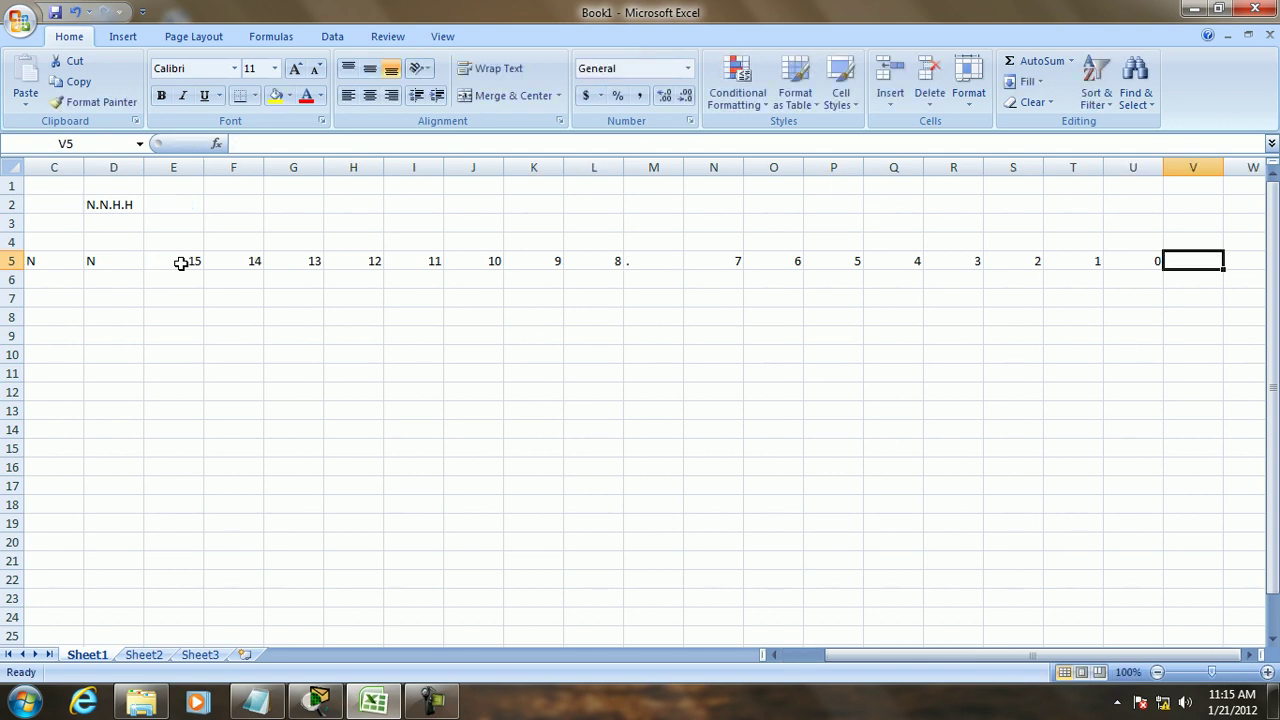
# Step: Below bit position 0, enter the power 2^0 in U6 and its value 1 in U7
pyautogui.press('Down')
pyautogui.press('Left')
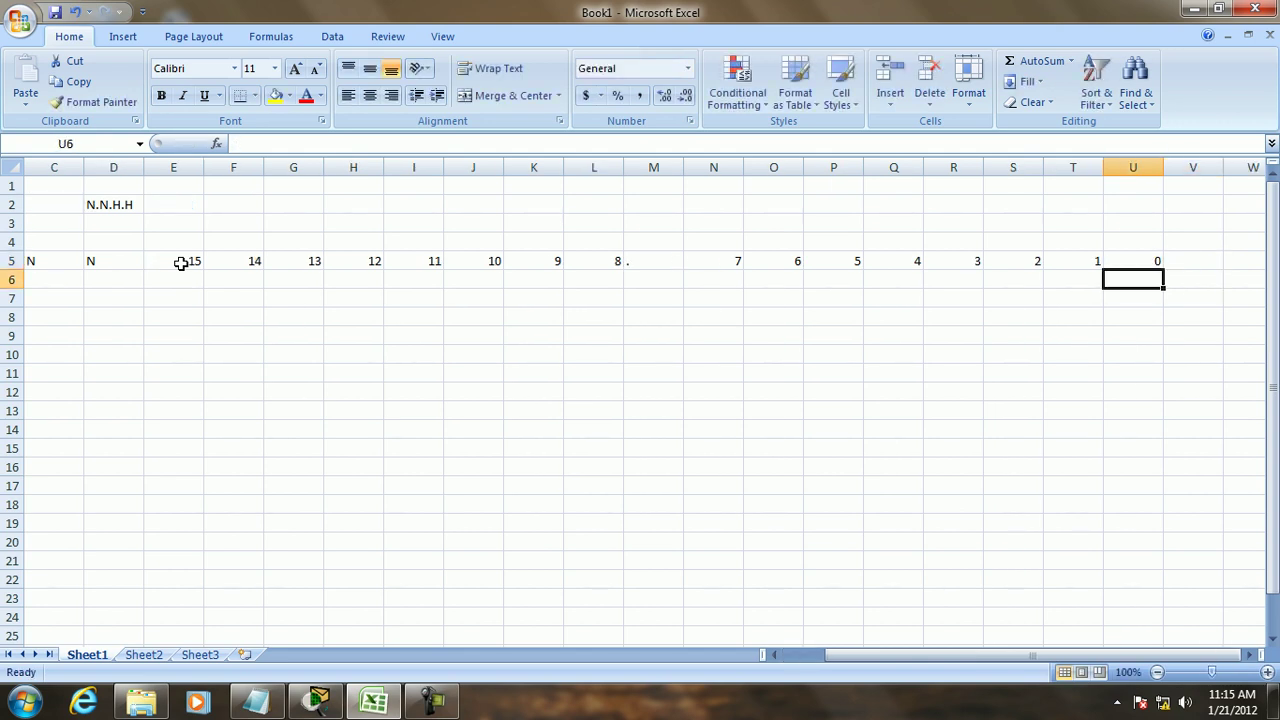
pyautogui.write('2')
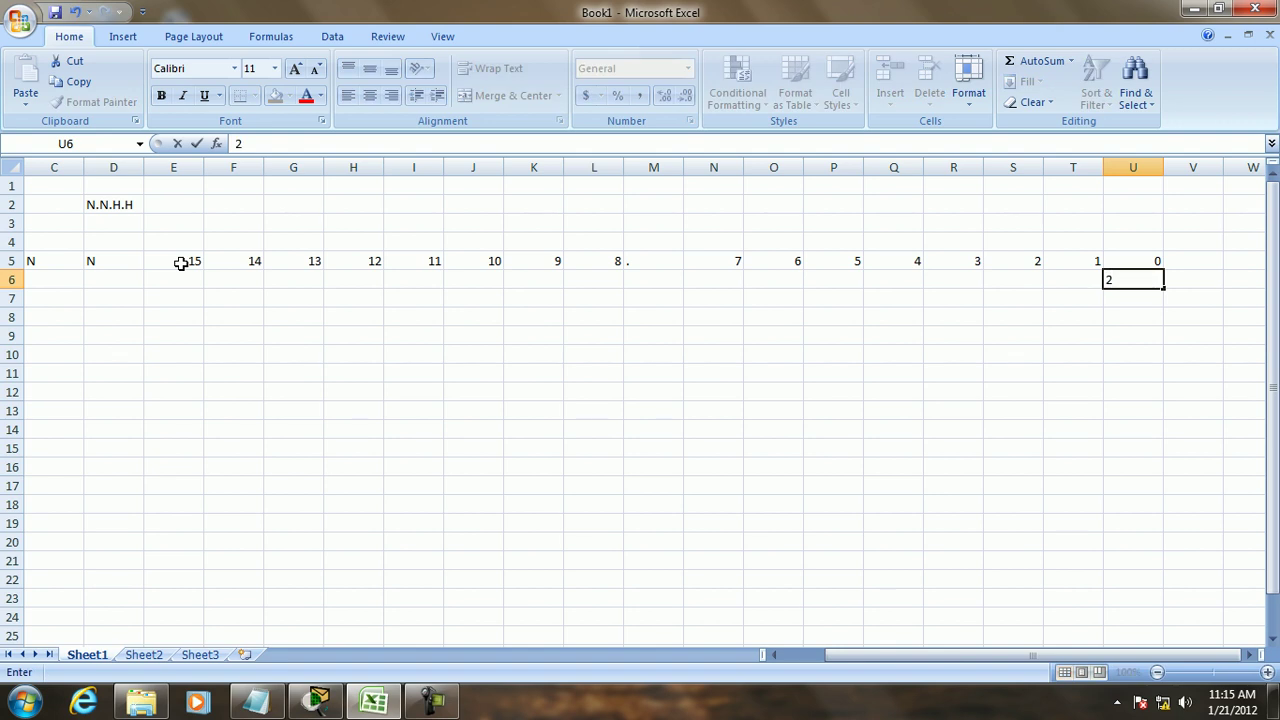
pyautogui.write('^0')
pyautogui.press('Return')
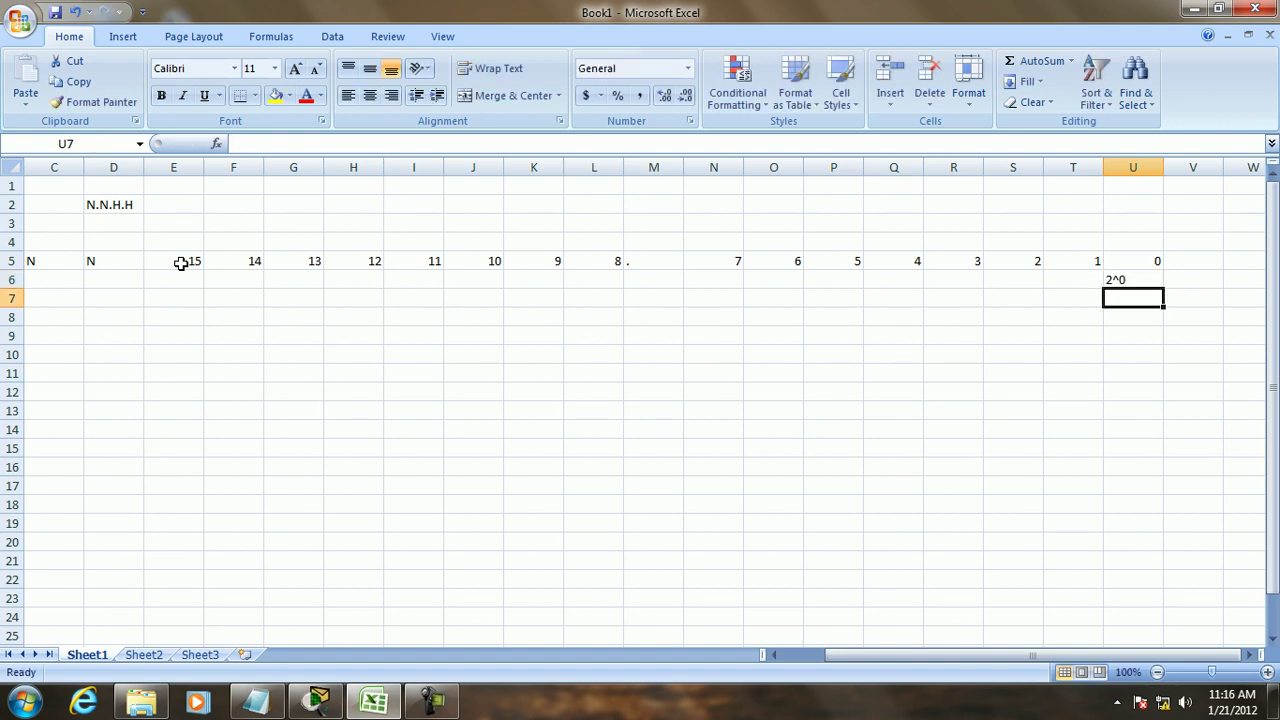
pyautogui.write('1')
# Step: Below bit position 1, enter the power 2^1 in T6 and its value 2 in T7
pyautogui.press('Left')
pyautogui.press('Up')
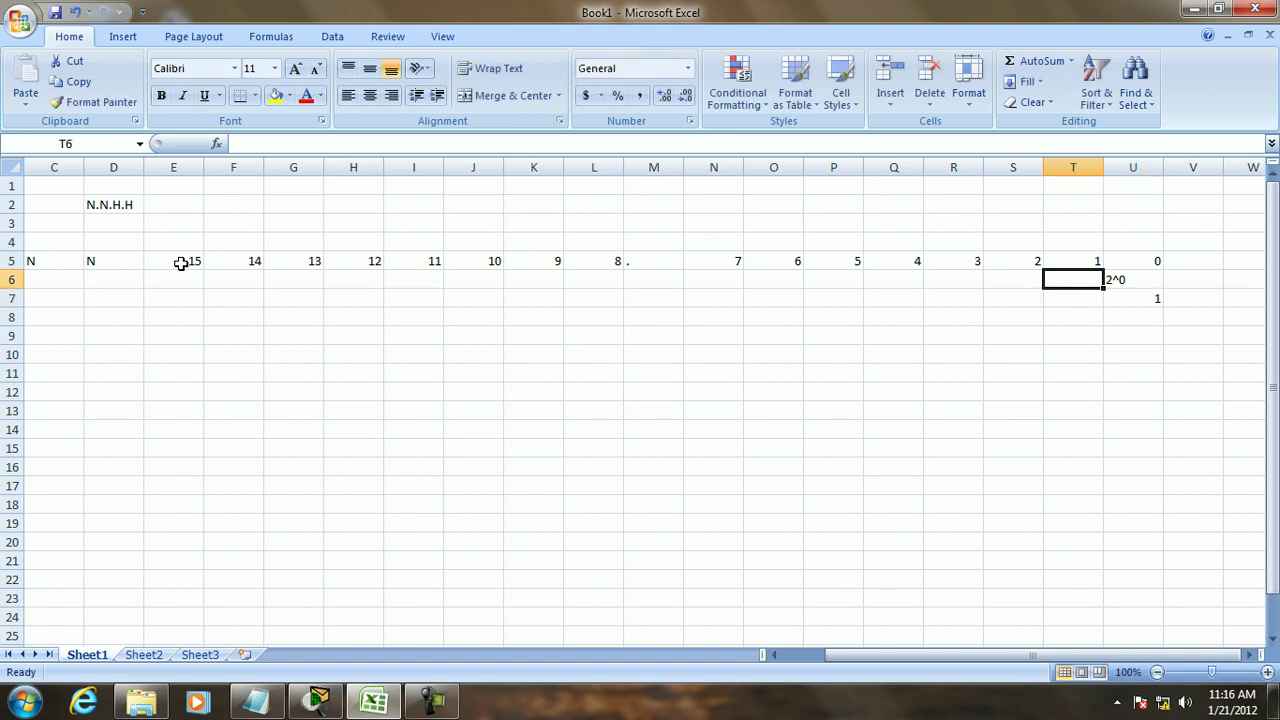
pyautogui.write('2^1')
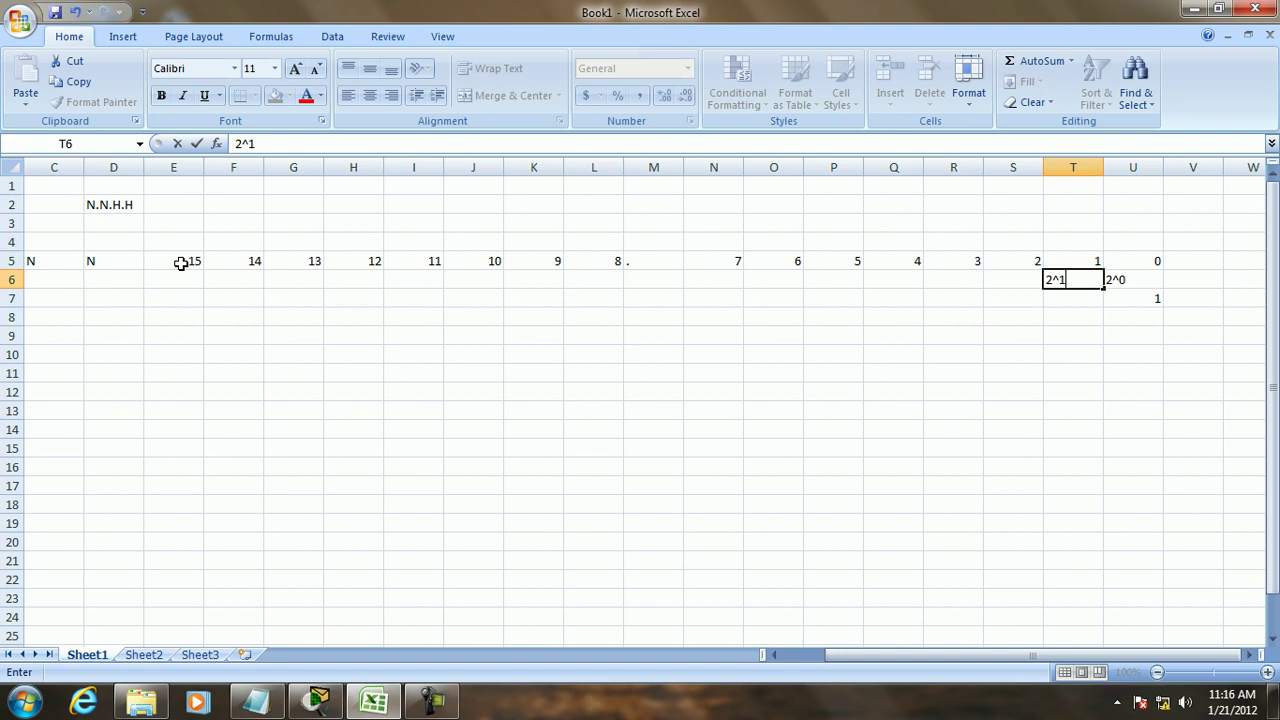
pyautogui.press('Return')
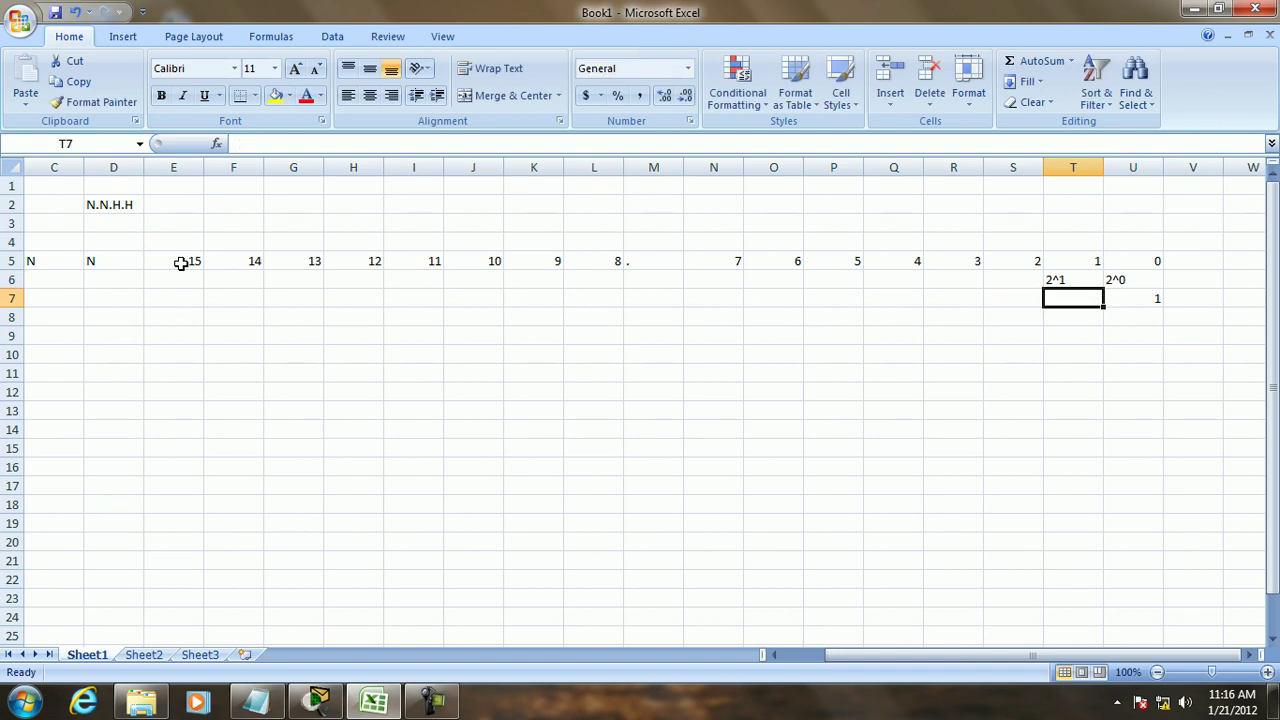
pyautogui.write('2')
pyautogui.press('Left')
pyautogui.press('Up')
pyautogui.write('2')
pyautogui.press('Return')
pyautogui.write('62')
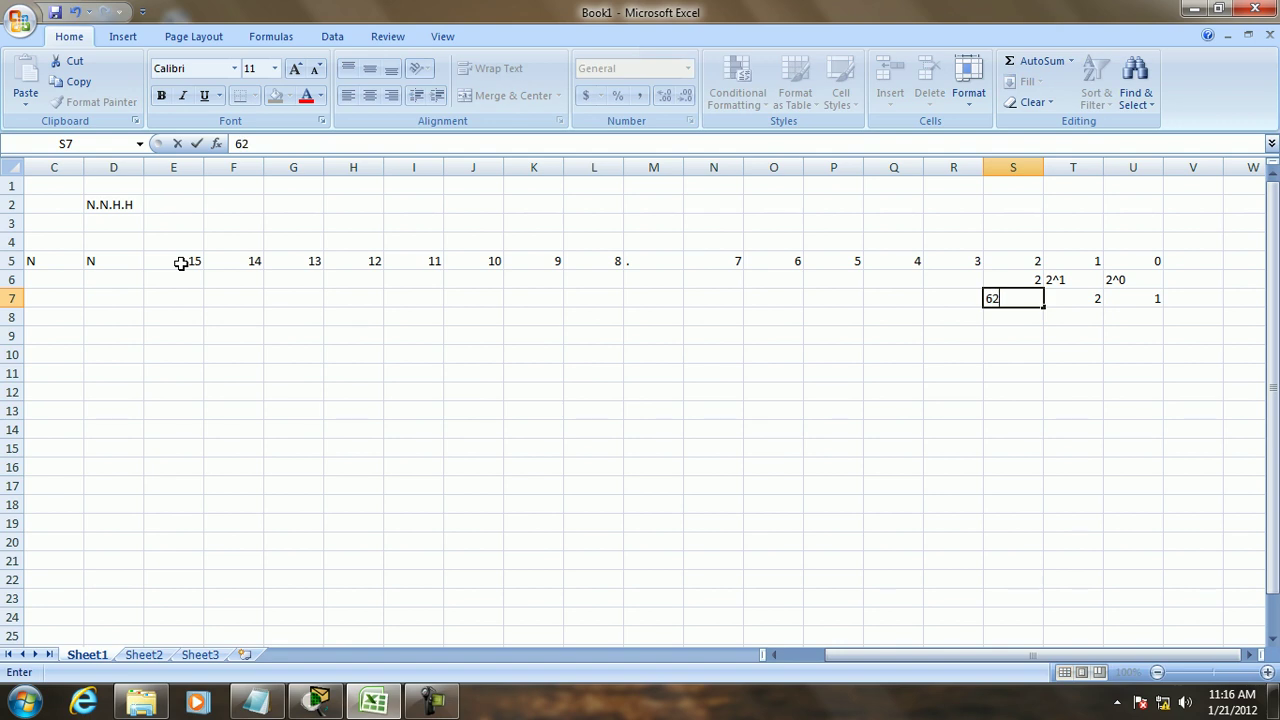
pyautogui.press('BackSpace')
pyautogui.press('BackSpace')
pyautogui.press('Up')
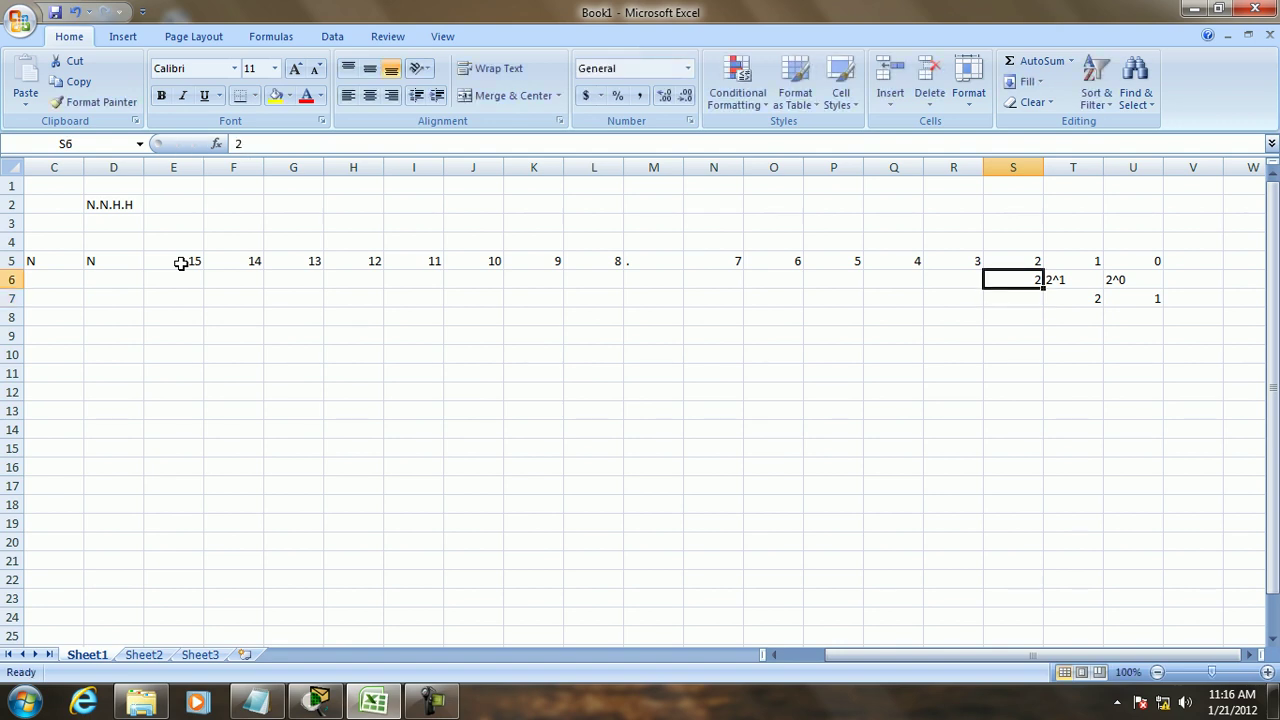
pyautogui.press('Down')
pyautogui.press('Down')
pyautogui.press('Down')
pyautogui.press('Up')
pyautogui.press('Up')
pyautogui.press('Up')
# Step: Below bit position 2, enter the power 2^2 in S6 and its value 4 in S7
pyautogui.write('2')
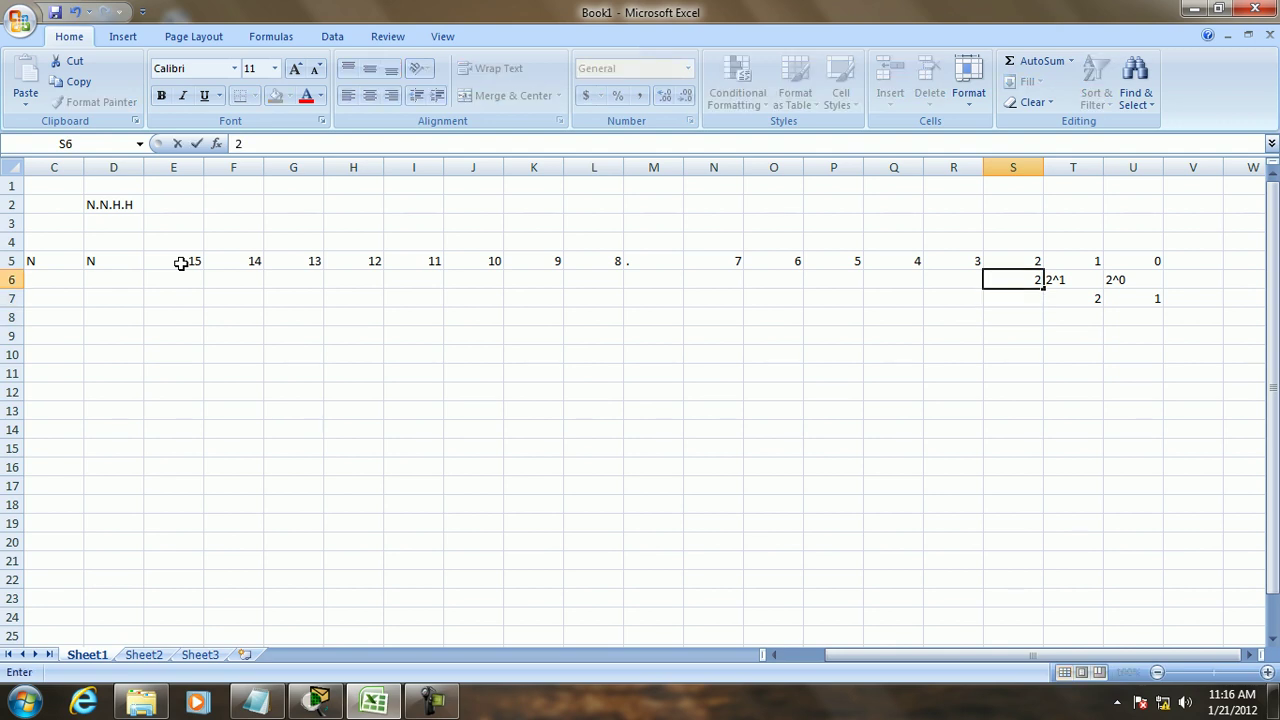
pyautogui.write('^2')
pyautogui.press('Return')
pyautogui.write('4')
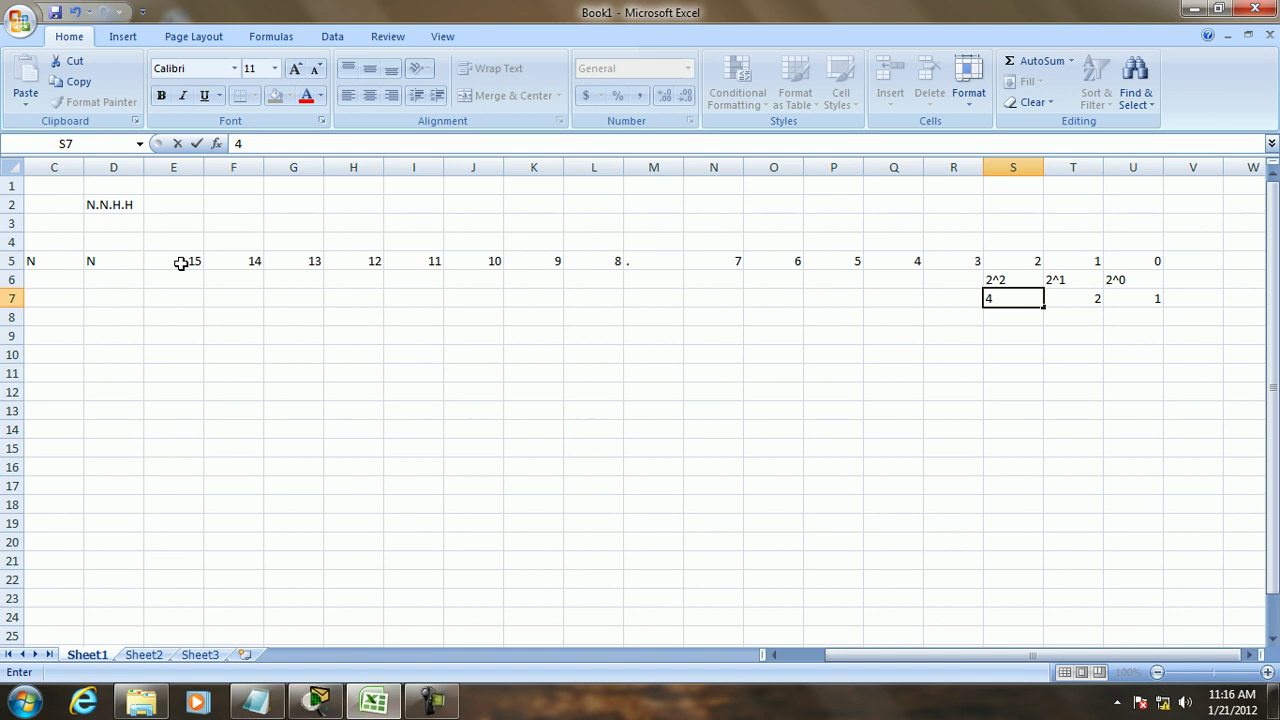
# Step: Below bit position 3, enter the power 2^3 in R6 and its value 8 in R7
pyautogui.press('Up')
pyautogui.press('Left')
pyautogui.write('2')
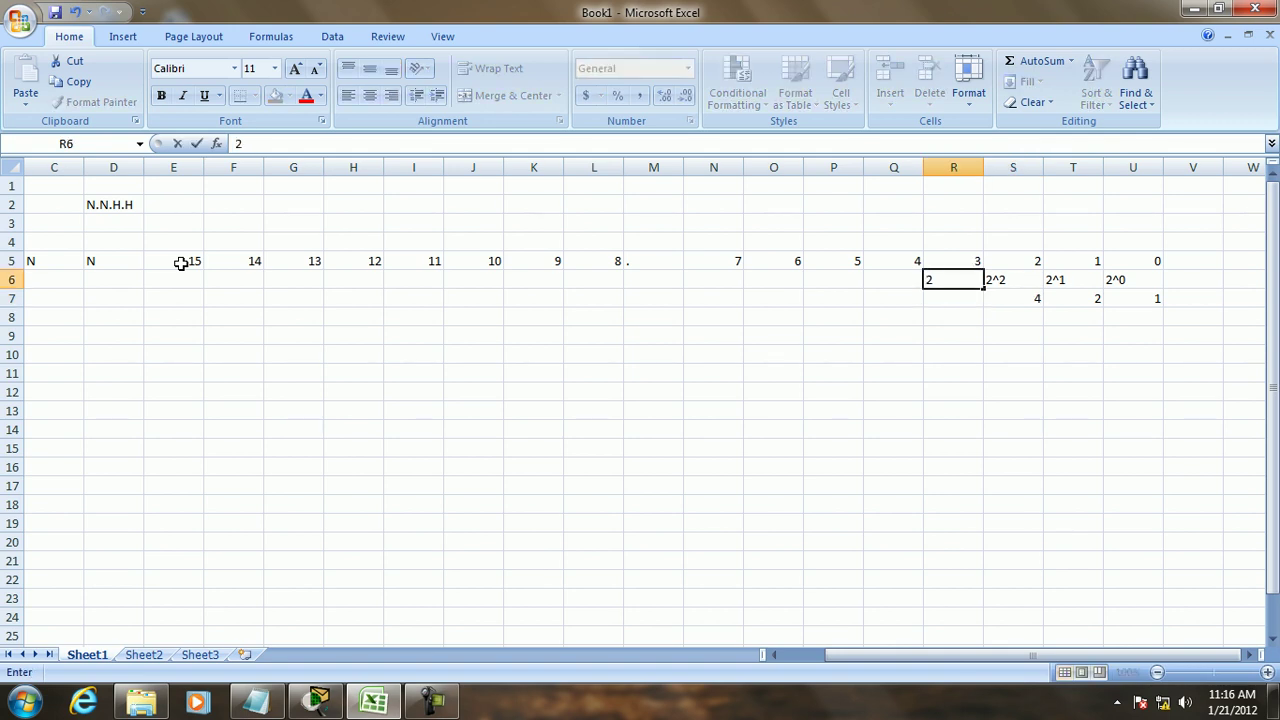
pyautogui.write('^3')
pyautogui.press('Return')
pyautogui.write('8')
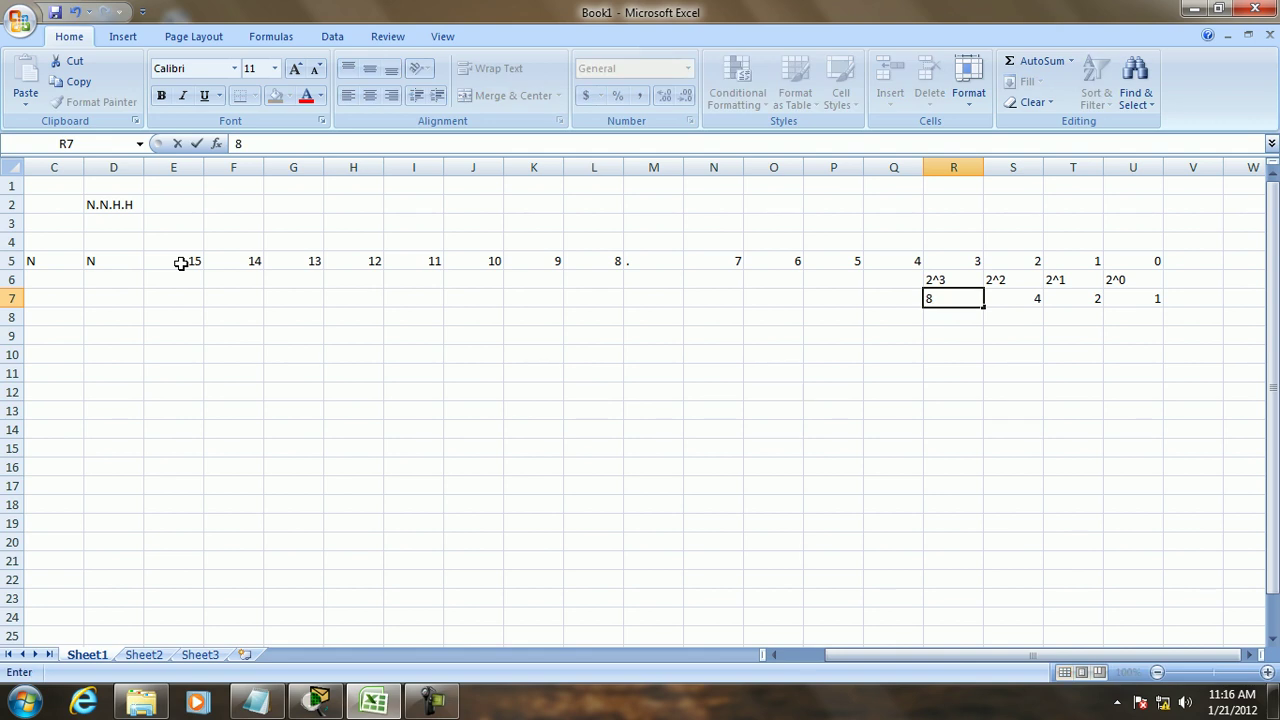
# Step: Below bit position 4, enter the power 2^4 in Q6 and its value 16 in Q7
pyautogui.press('Left')
pyautogui.press('Up')
pyautogui.write('2^4')
pyautogui.press('Return')
pyautogui.write('16')
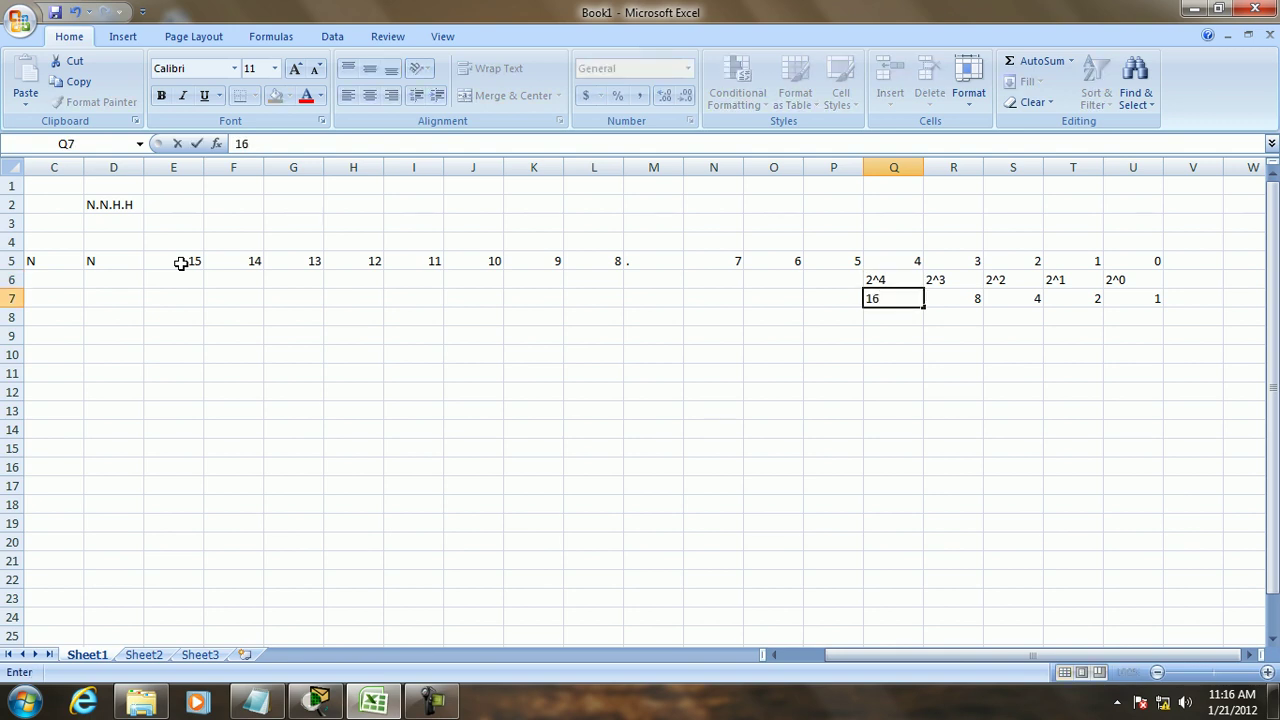
# Step: Below bit position 5, enter the power 2^5 in P6 and its value 32 in P7
pyautogui.press('Left')
pyautogui.press('Up')
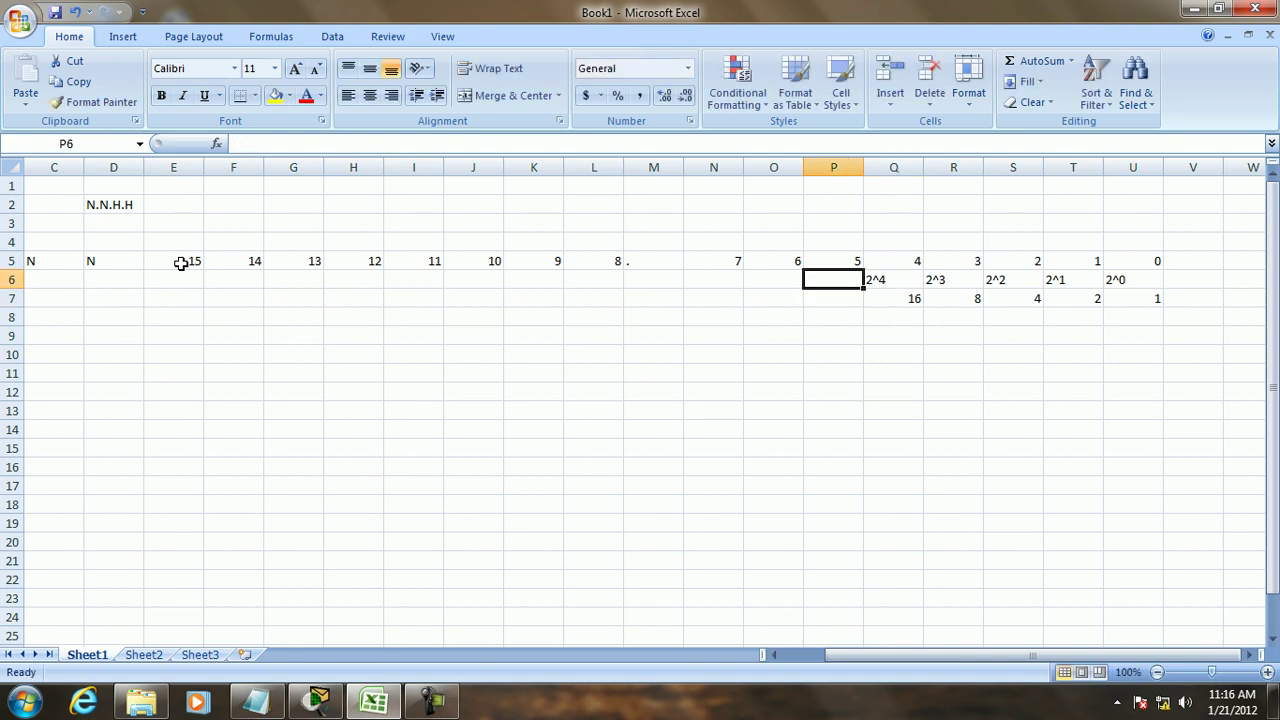
pyautogui.write('2^5')
pyautogui.press('Return')
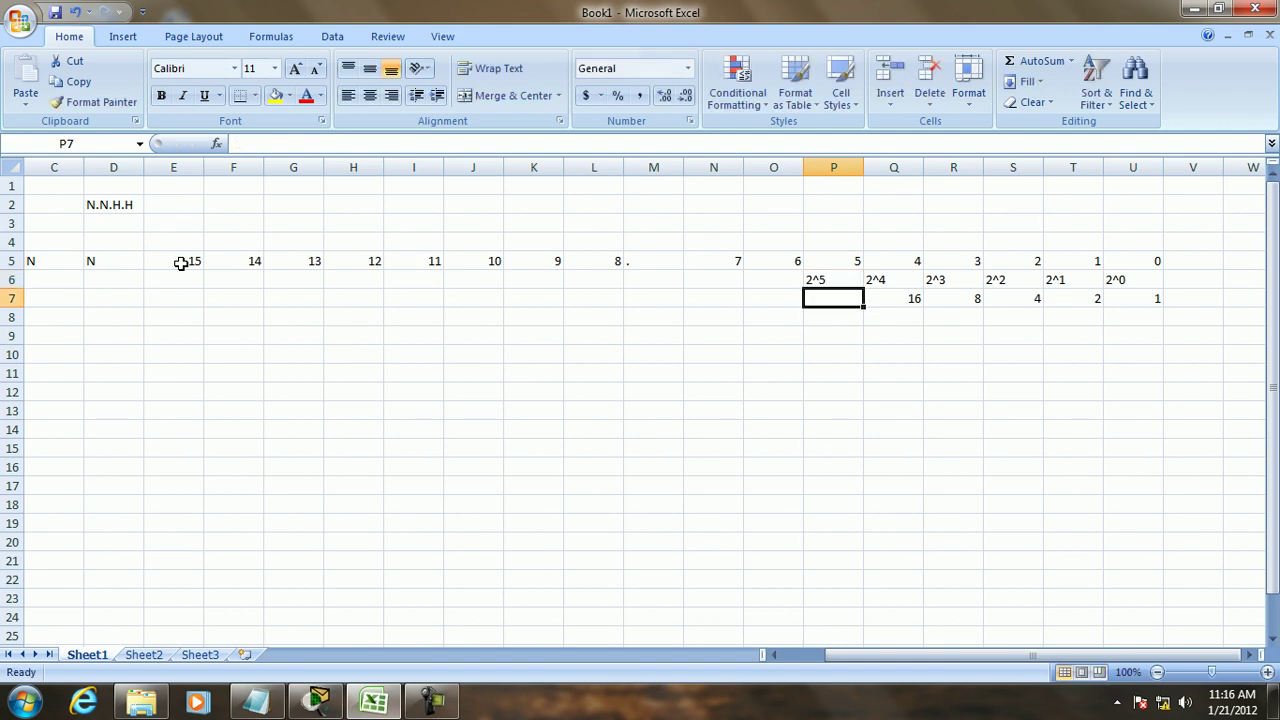
pyautogui.write('32')
# Step: Below bit position 6, enter the power 2^6 in O6 and its value 64 in O7
pyautogui.press('Left')
pyautogui.press('Up')
pyautogui.write('2^6')
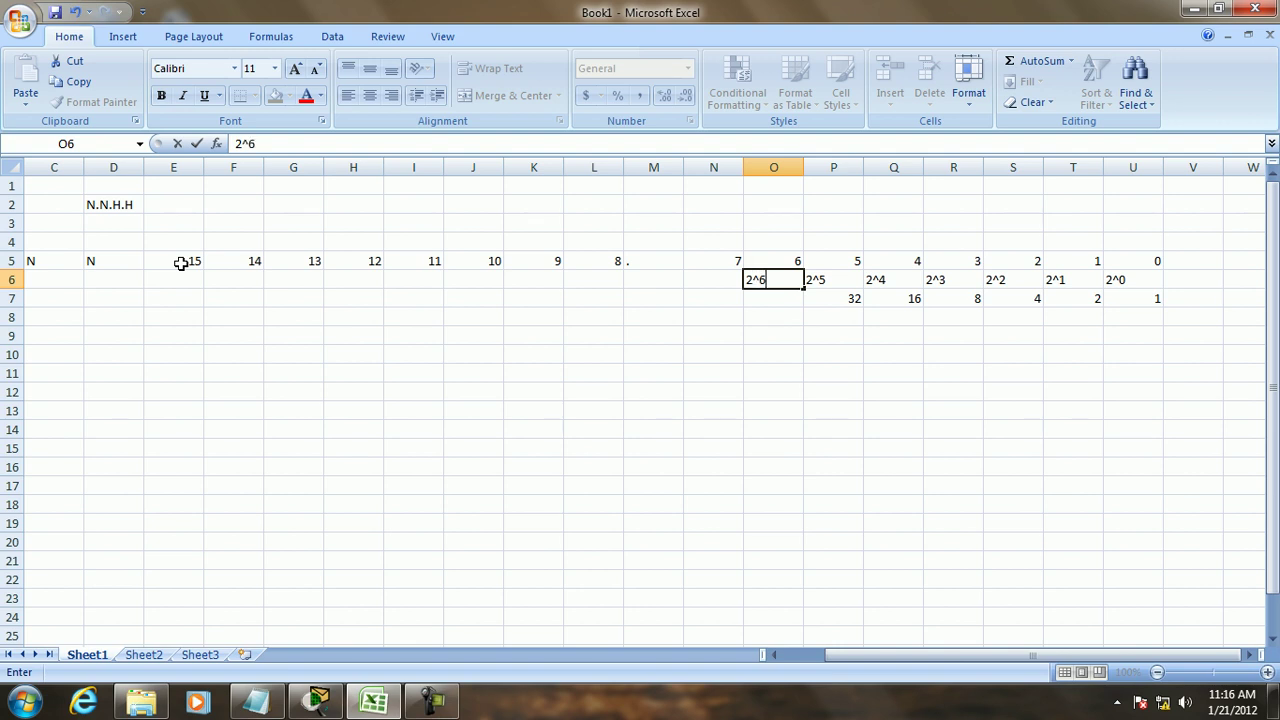
pyautogui.press('Return')
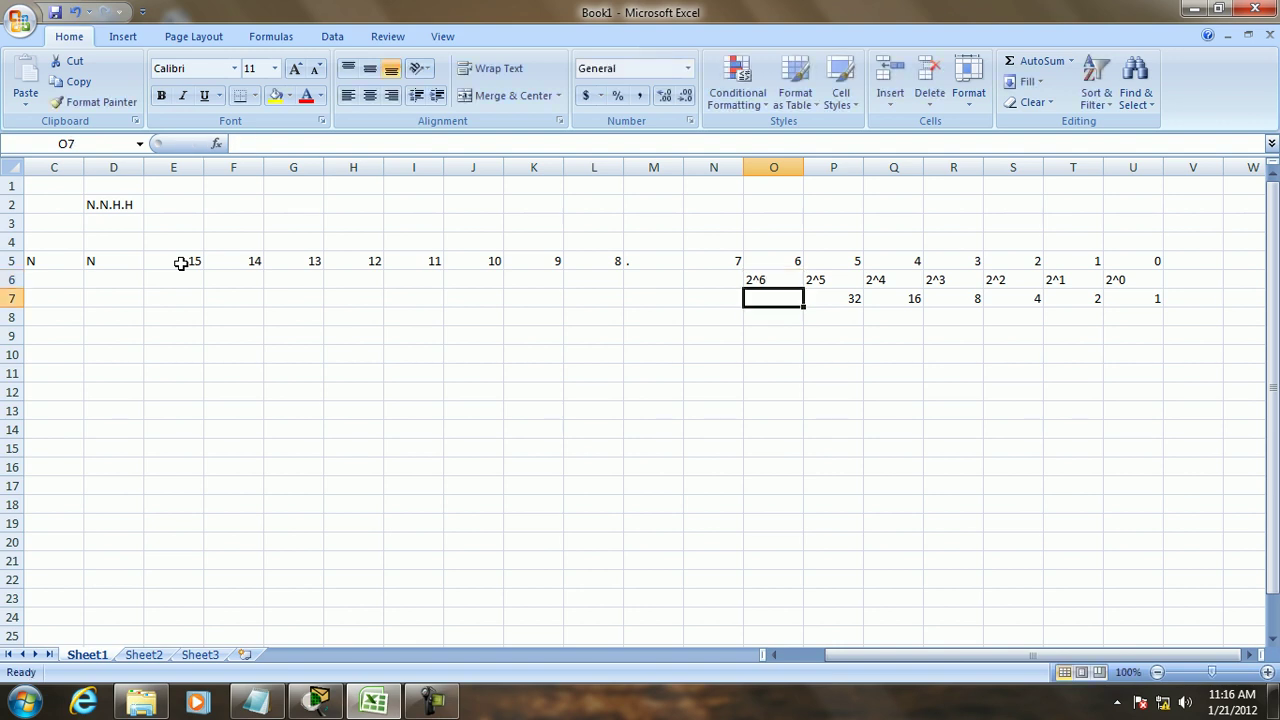
pyautogui.write('64')
pyautogui.press('Return')
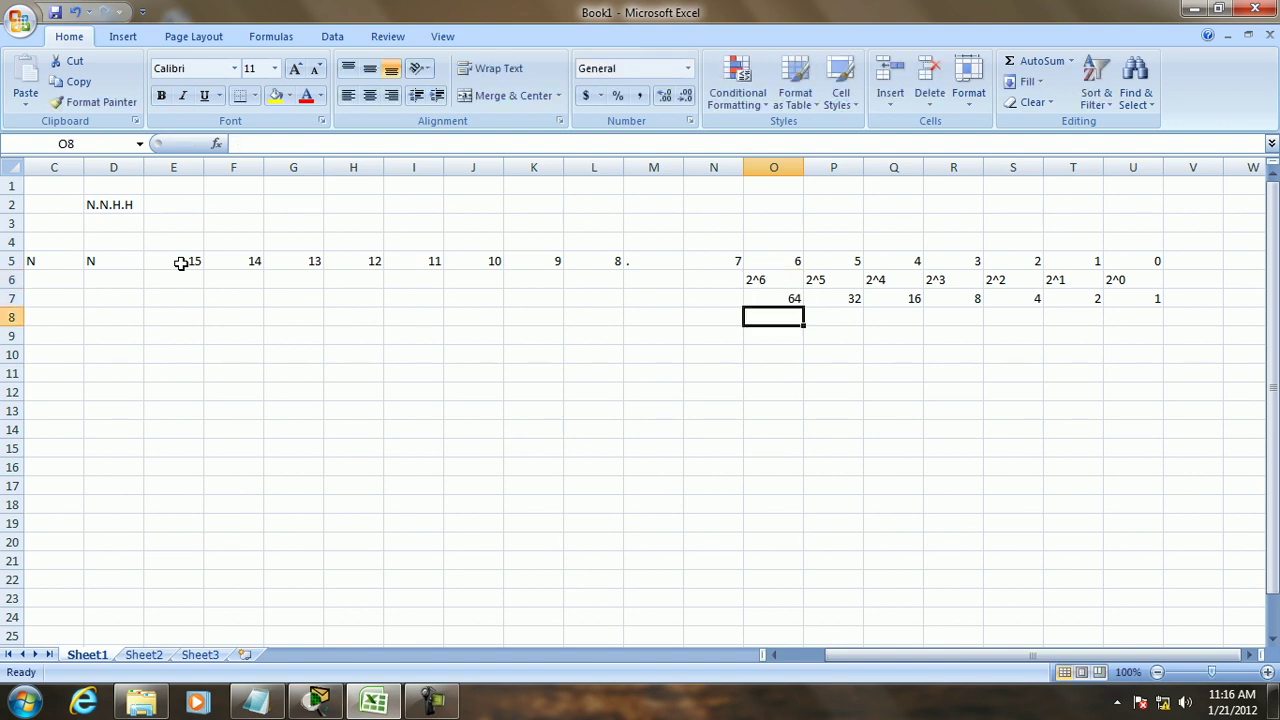
# Step: Below bit position 7, enter the power 2^7 in N6 and its value 128 in N7
pyautogui.press('Left')
pyautogui.press('Up')
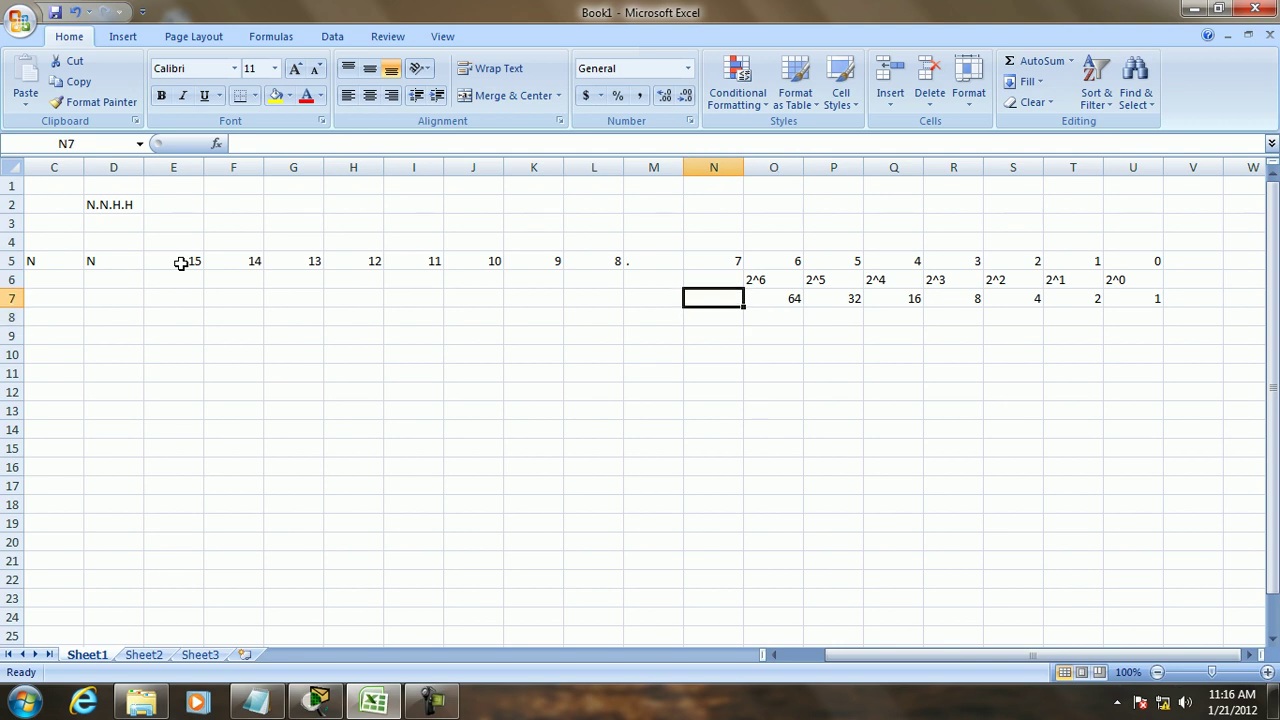
pyautogui.press('Up')
pyautogui.write('2^7')
pyautogui.press('Return')
pyautogui.write('128')
# Step: Enter a dot in M7 as the octet separator in the values row
pyautogui.press('Left')
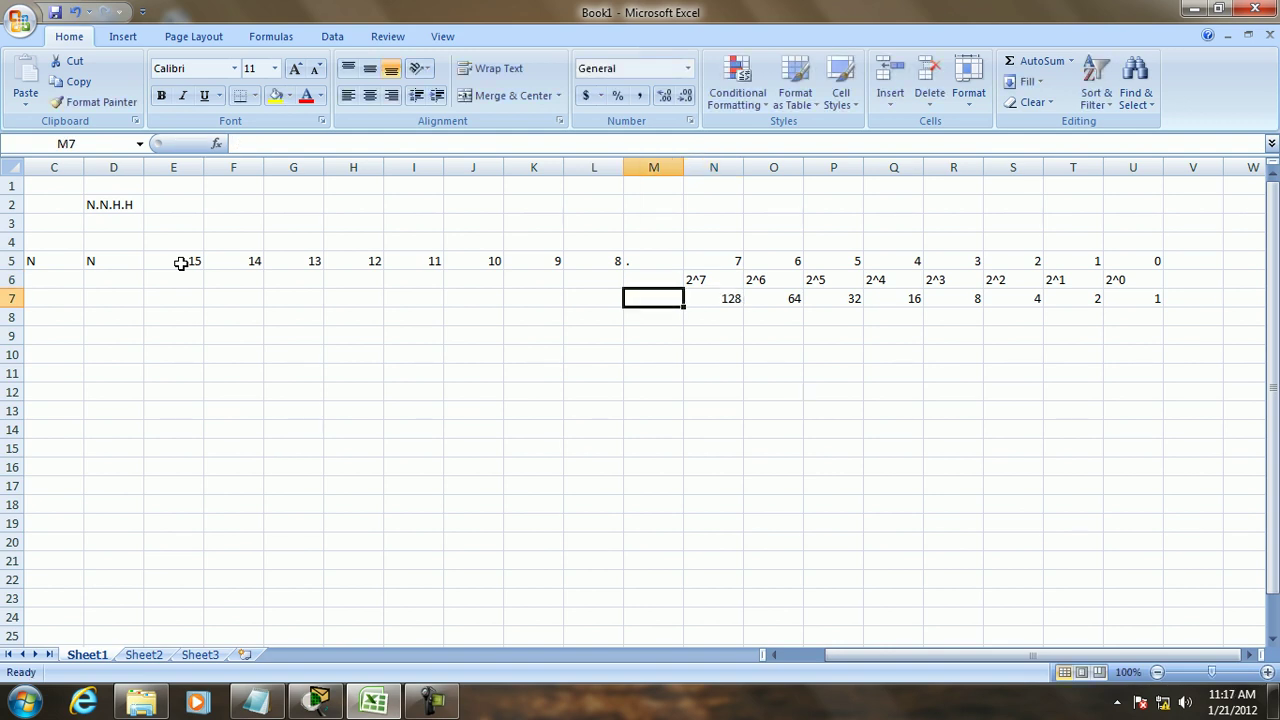
pyautogui.write('.')
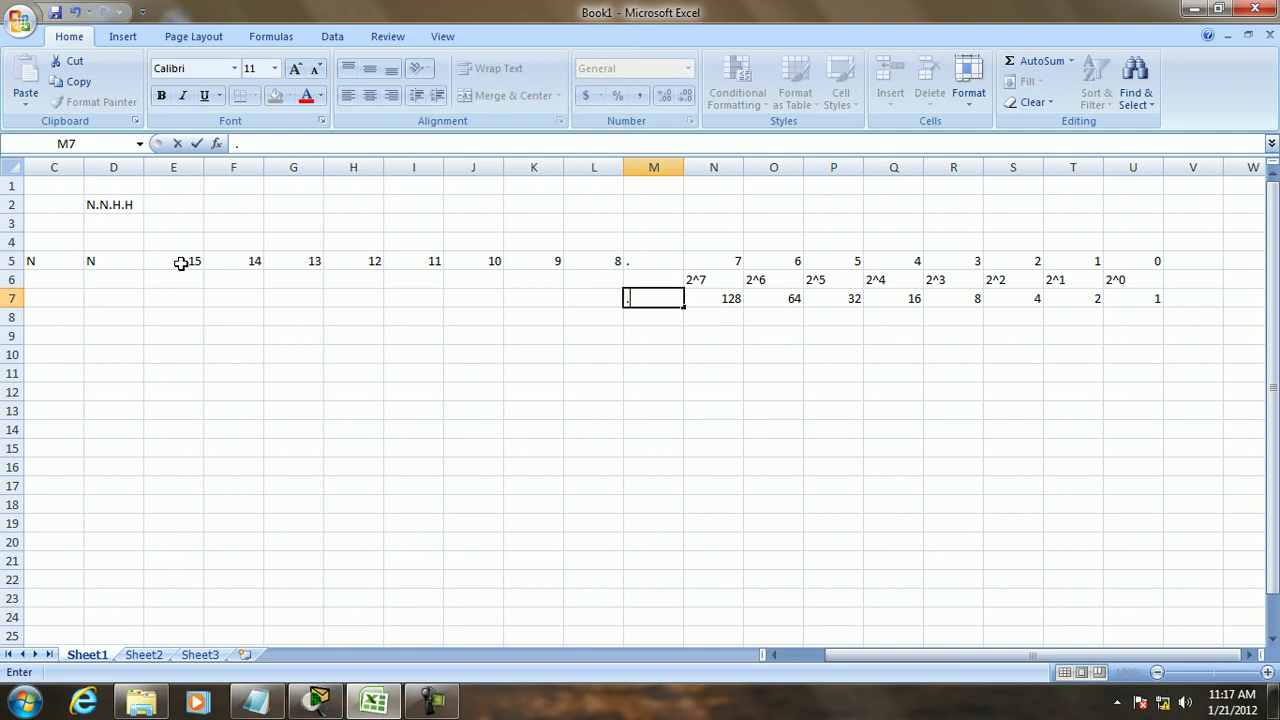
pyautogui.press('Left')
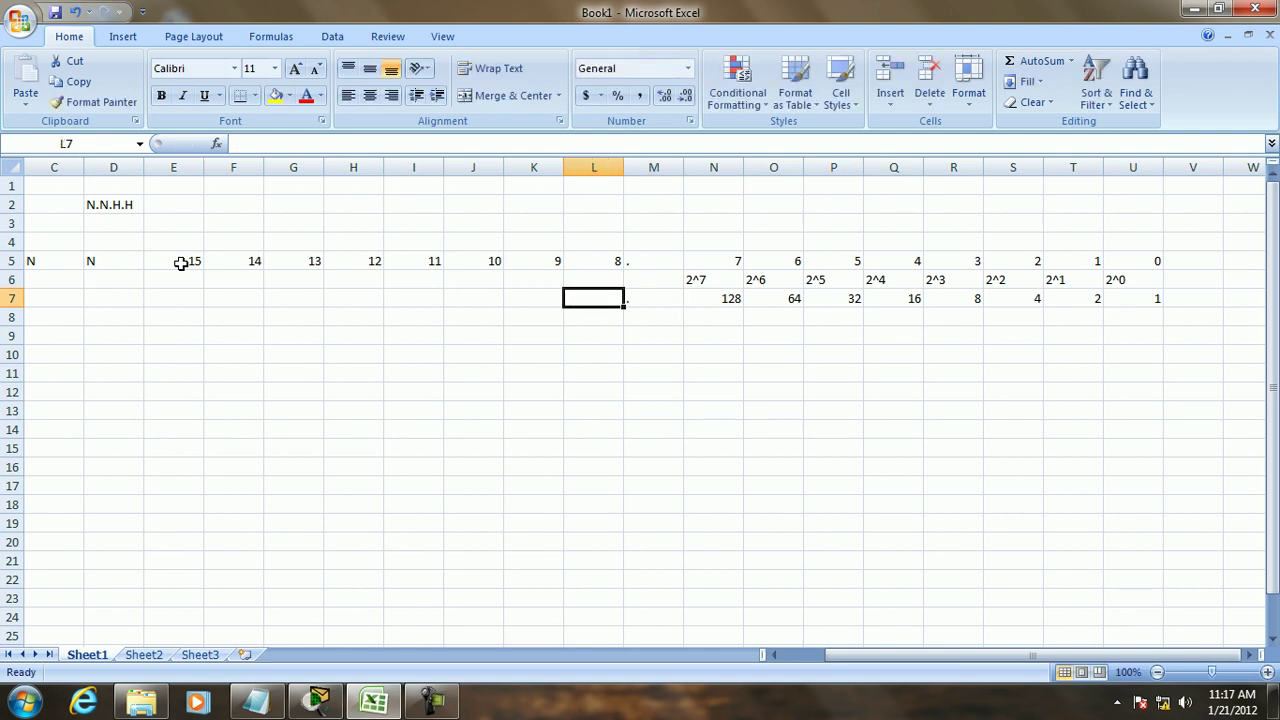
# Step: Under bit position 8, enter the power 2^8 in L7 and its value 256 in L8
pyautogui.write('2^8')
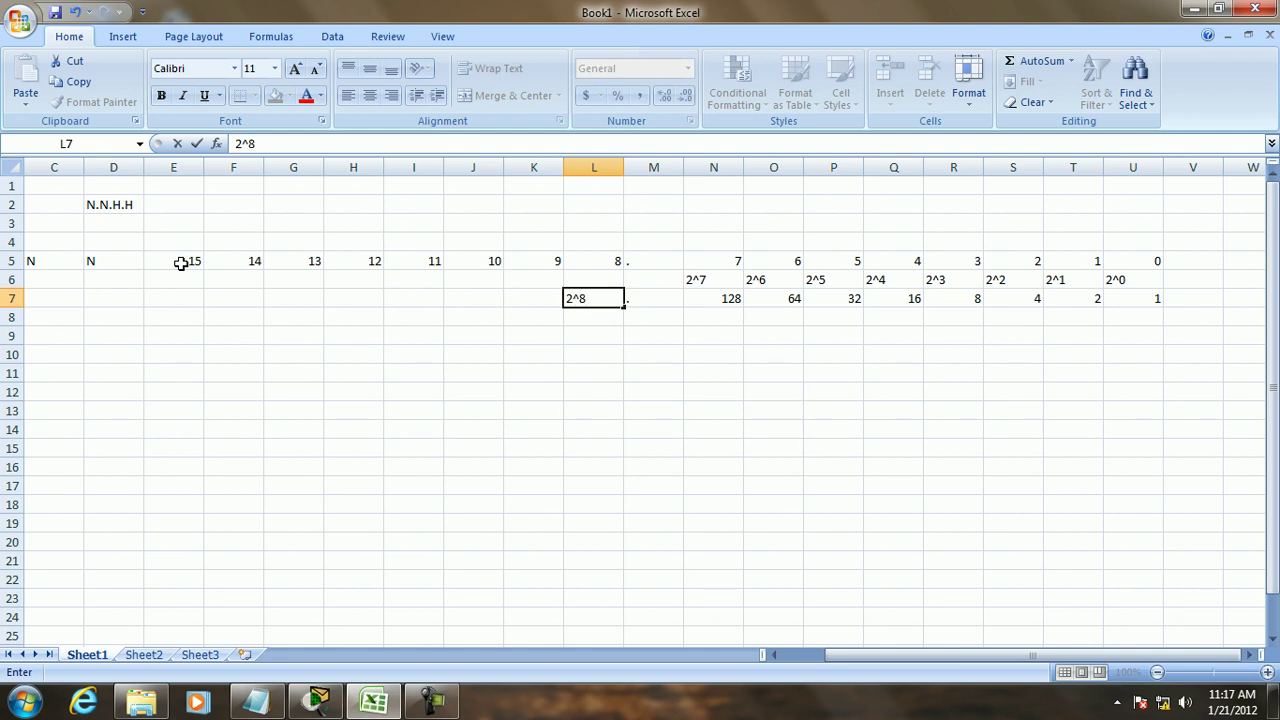
pyautogui.press('Return')
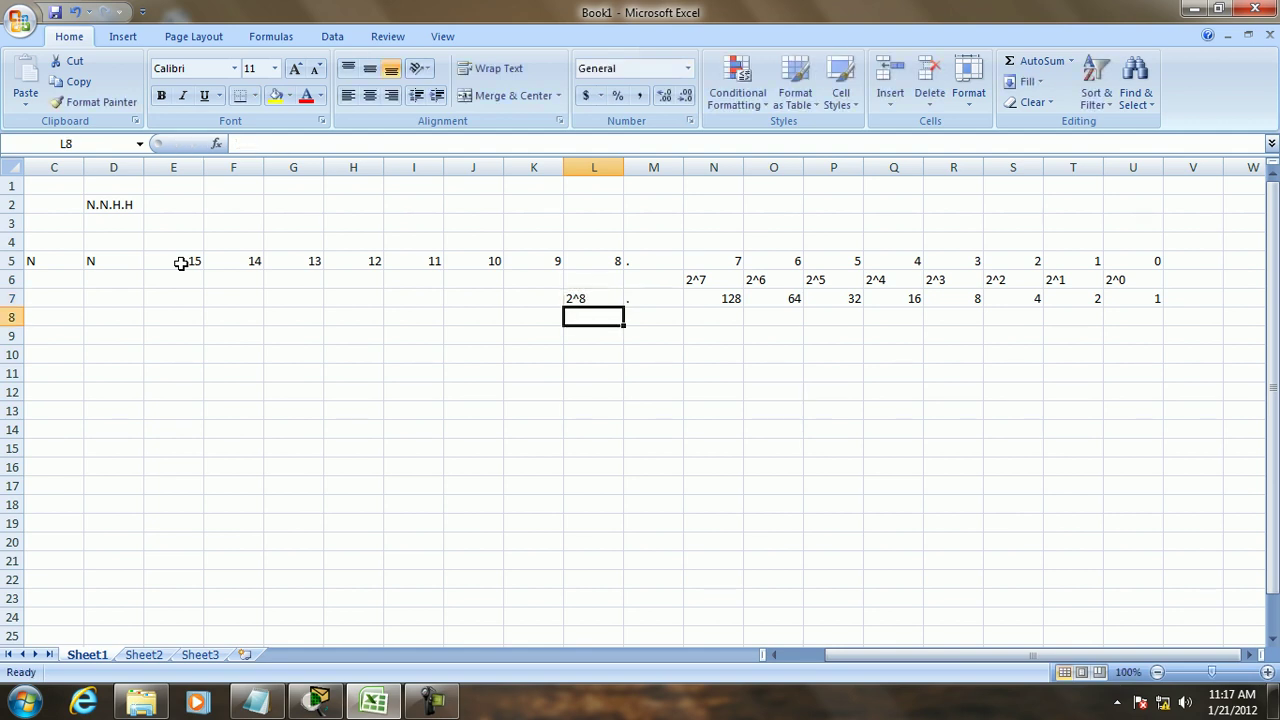
pyautogui.write('256')
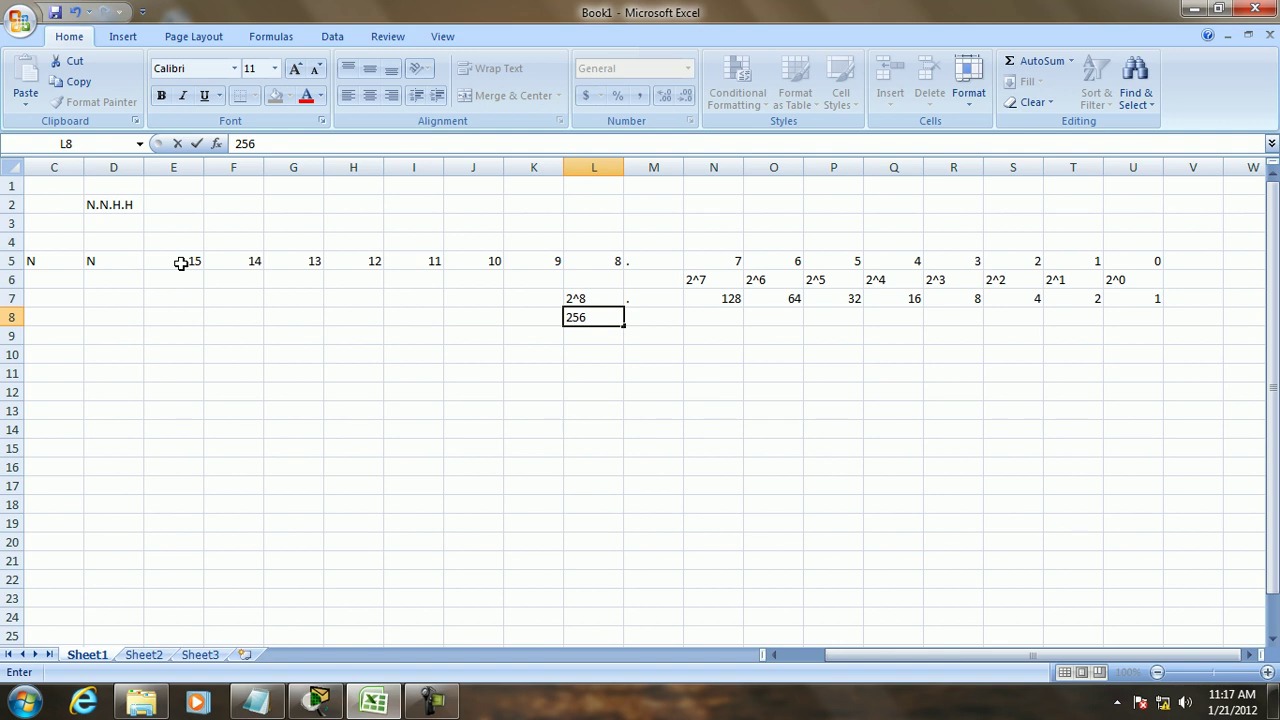
pyautogui.press('Return')
# Step: Under bit position 9, enter the power 2^9 in K7 and its value 512 in K8
pyautogui.press('Left')
pyautogui.press('Up')
pyautogui.press('Up')
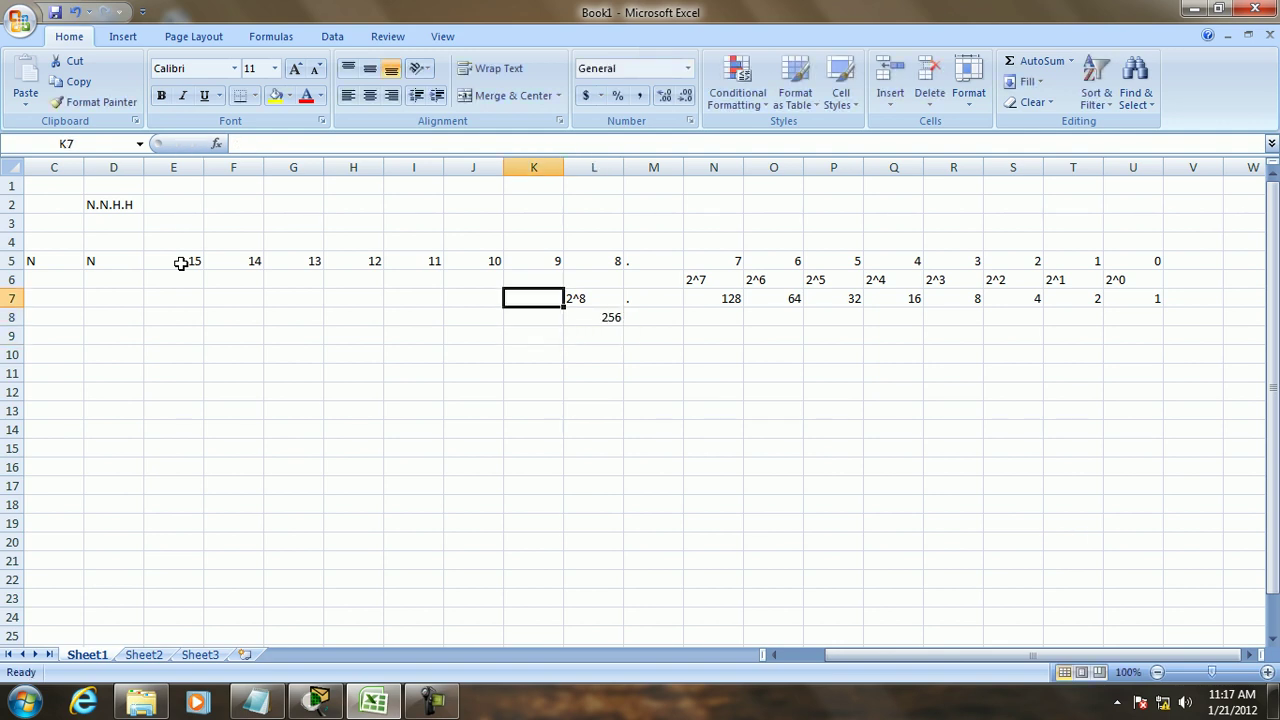
pyautogui.write('26')
pyautogui.press('BackSpace')
pyautogui.write('^9')
pyautogui.press('Return')
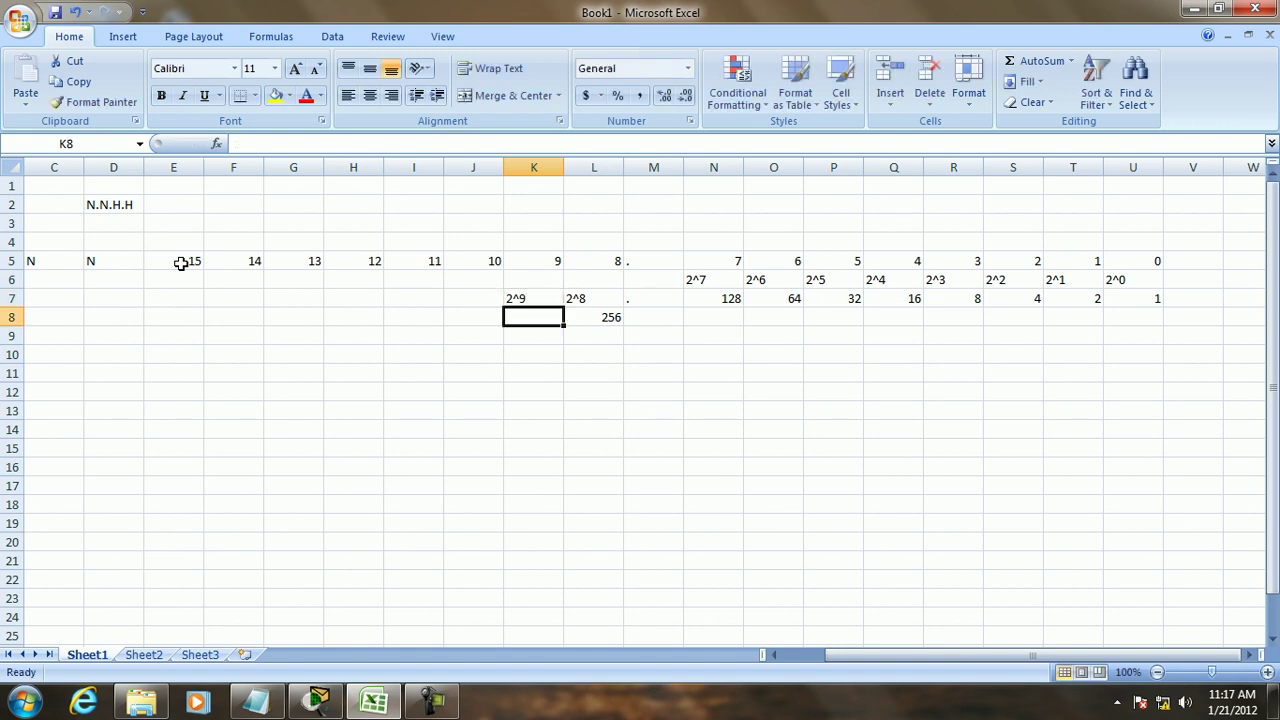
pyautogui.write('512')
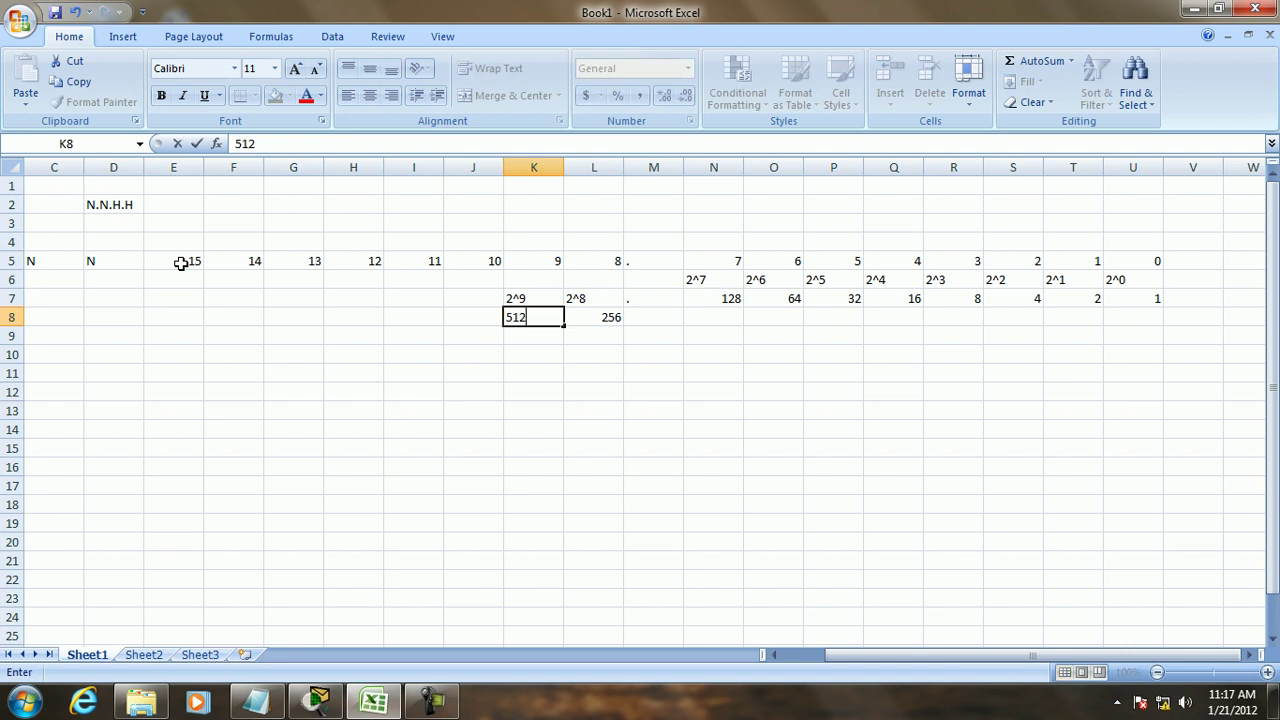
# Step: Under bit position 10, enter the power 2^10 in J7 and its value 1024 in J8
pyautogui.press('Left')
pyautogui.press('Up')
pyautogui.write('2')
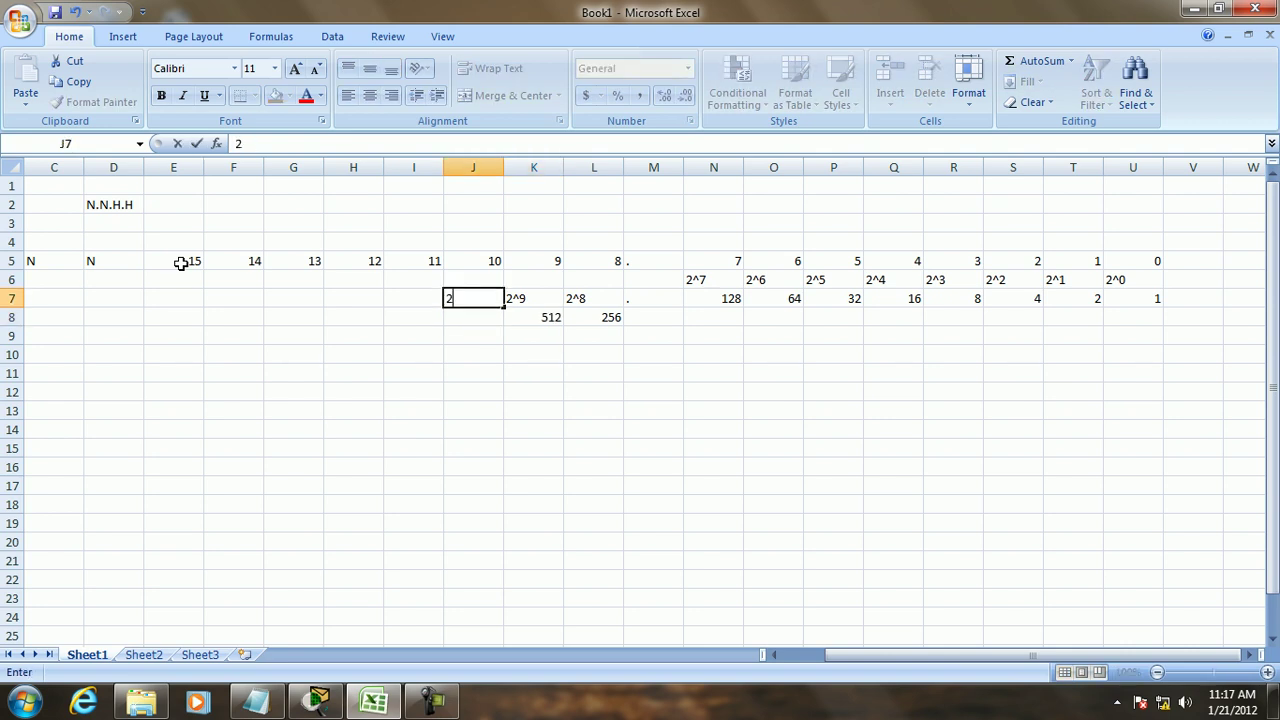
pyautogui.write('^10')
pyautogui.press('Return')
pyautogui.write('1024')
# Step: Under bit position 11, enter the power 2^11 in I7 and its value 2048 in I8
pyautogui.press('Left')
pyautogui.press('Up')
pyautogui.write('2^11')
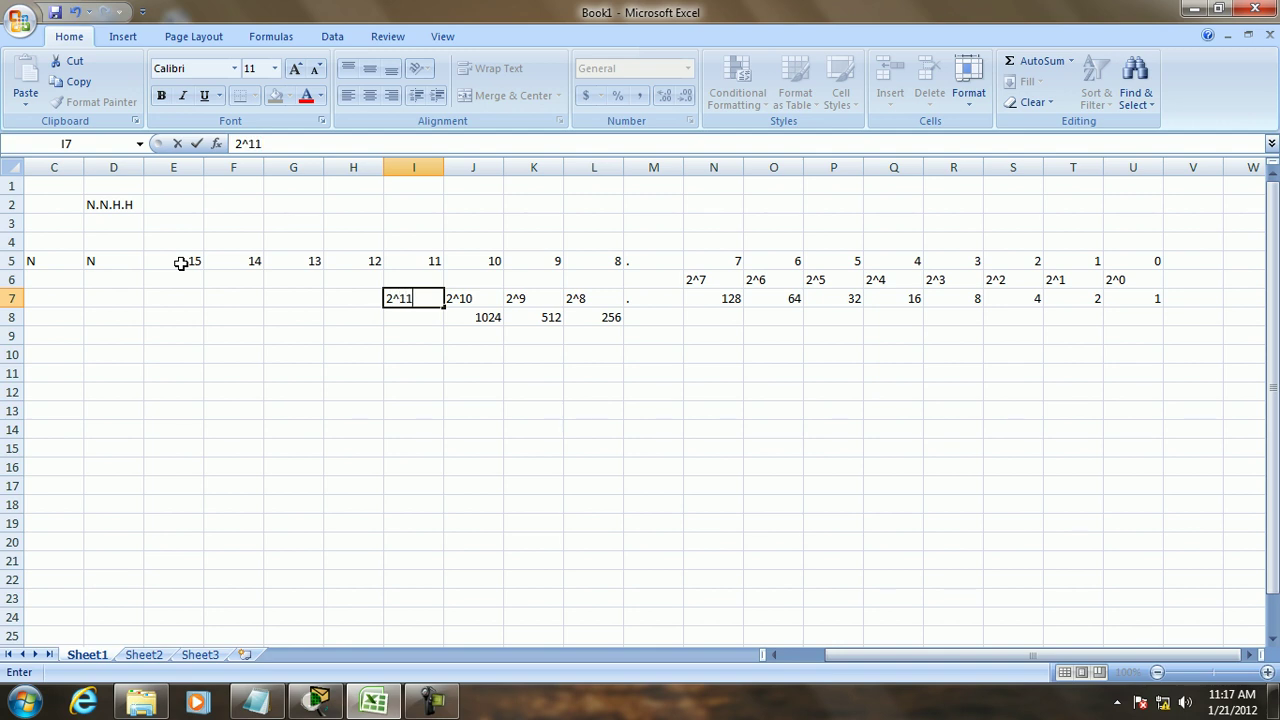
pyautogui.press('Return')
pyautogui.write('2048')
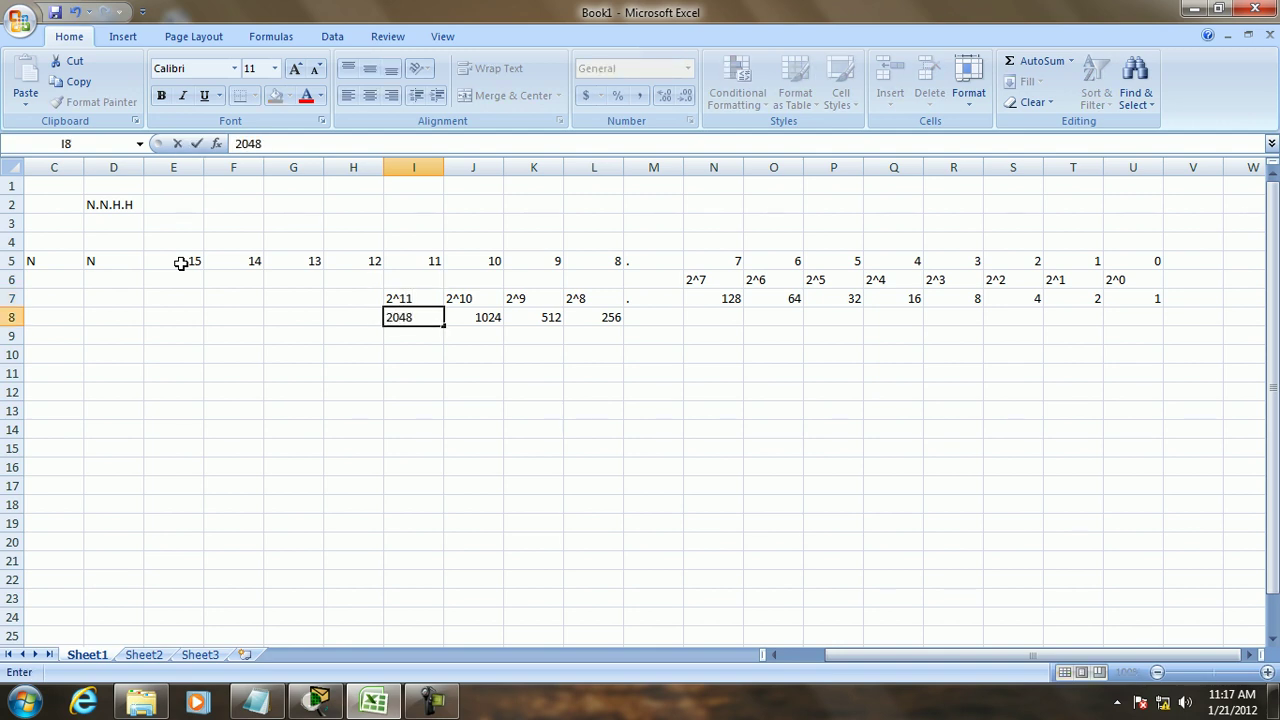
pyautogui.press('Return')
# Step: Under bit position 12, enter the power 2^12 in H7 and its value 4096 in H8
pyautogui.press('Left')
pyautogui.press('Up')
pyautogui.press('Up')
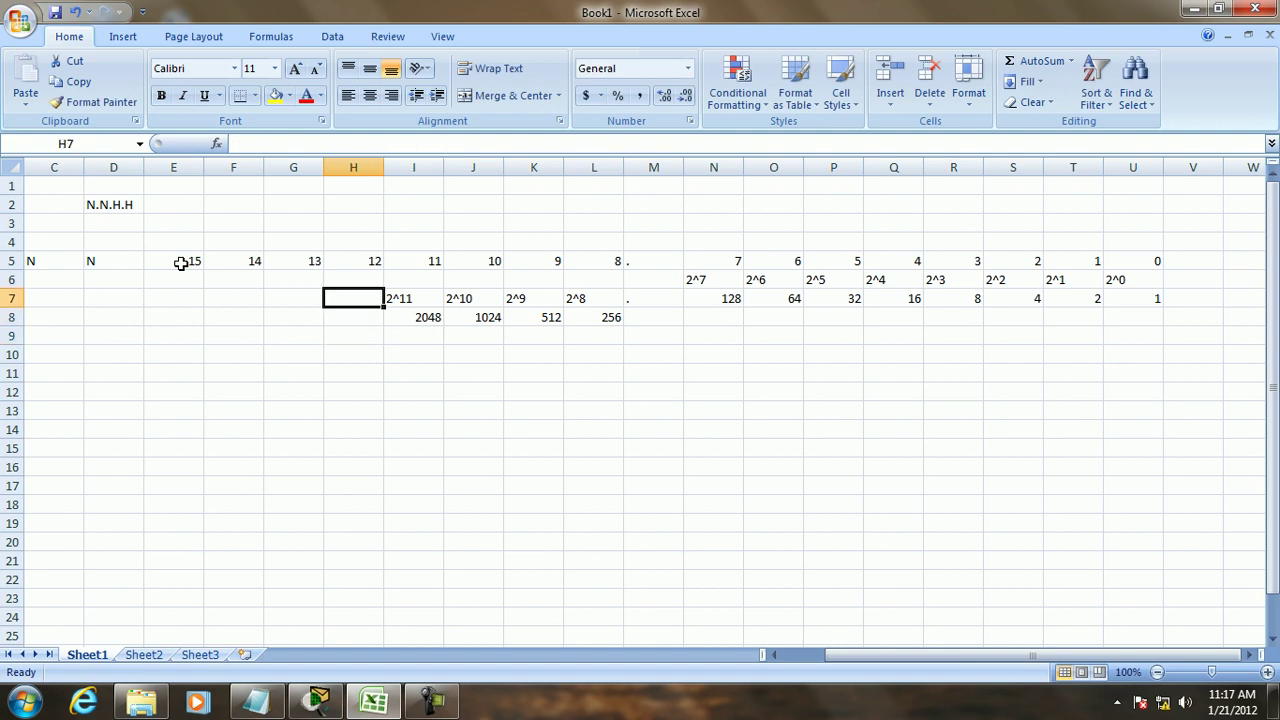
pyautogui.write('2')
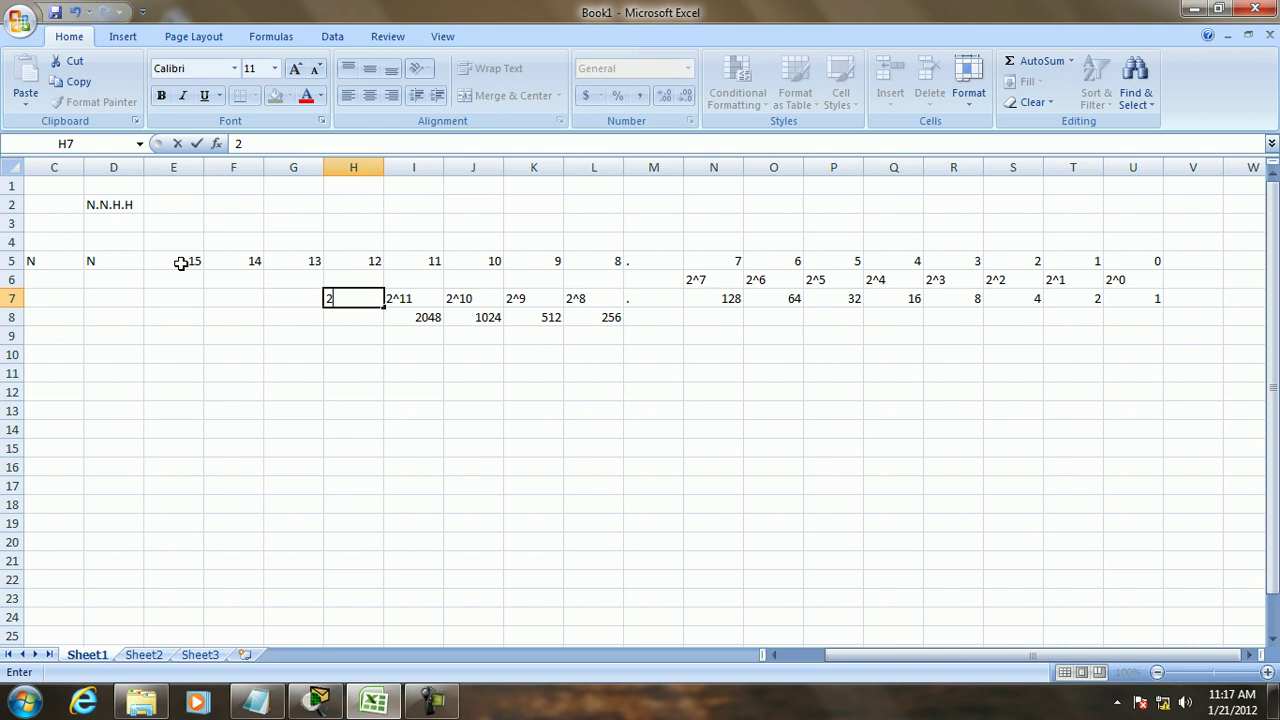
pyautogui.write('^12')
pyautogui.press('Return')
pyautogui.write('4096')
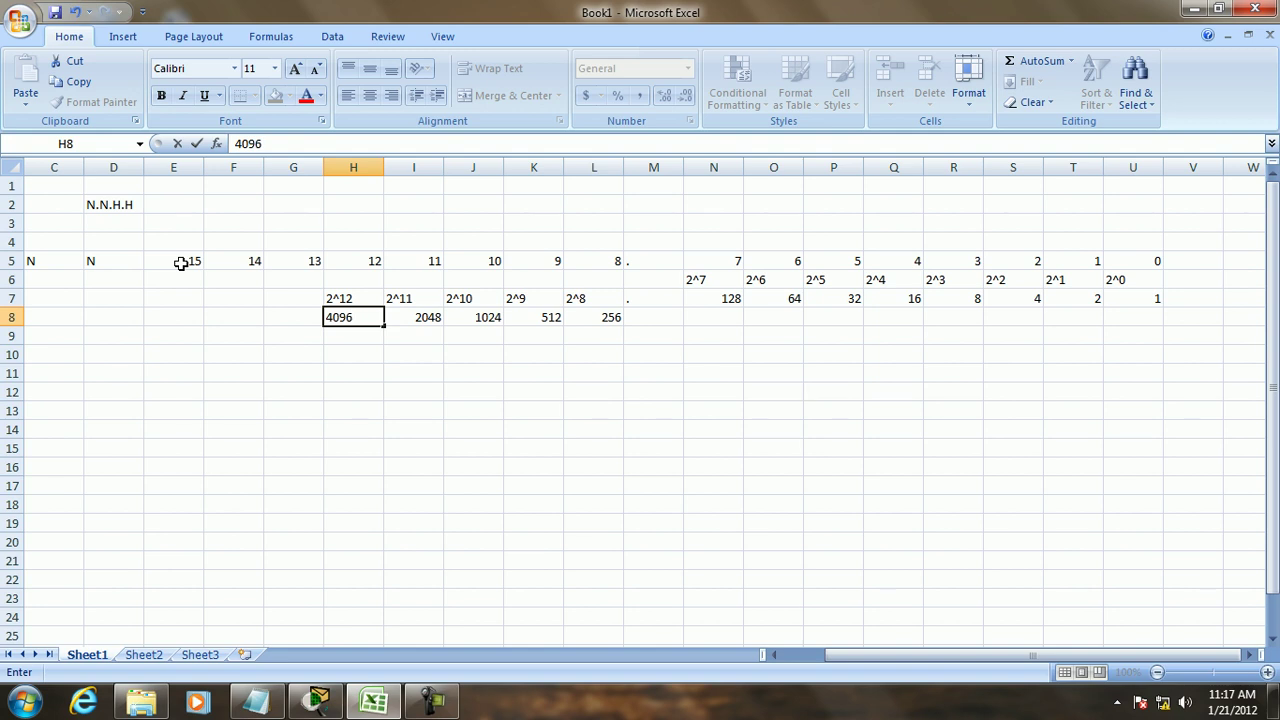
# Step: Under bit position 13, enter the power 2^13 in G7 and its value 8192 in G8
pyautogui.press('Up')
pyautogui.press('Left')
pyautogui.write('^13')
pyautogui.press('Return')
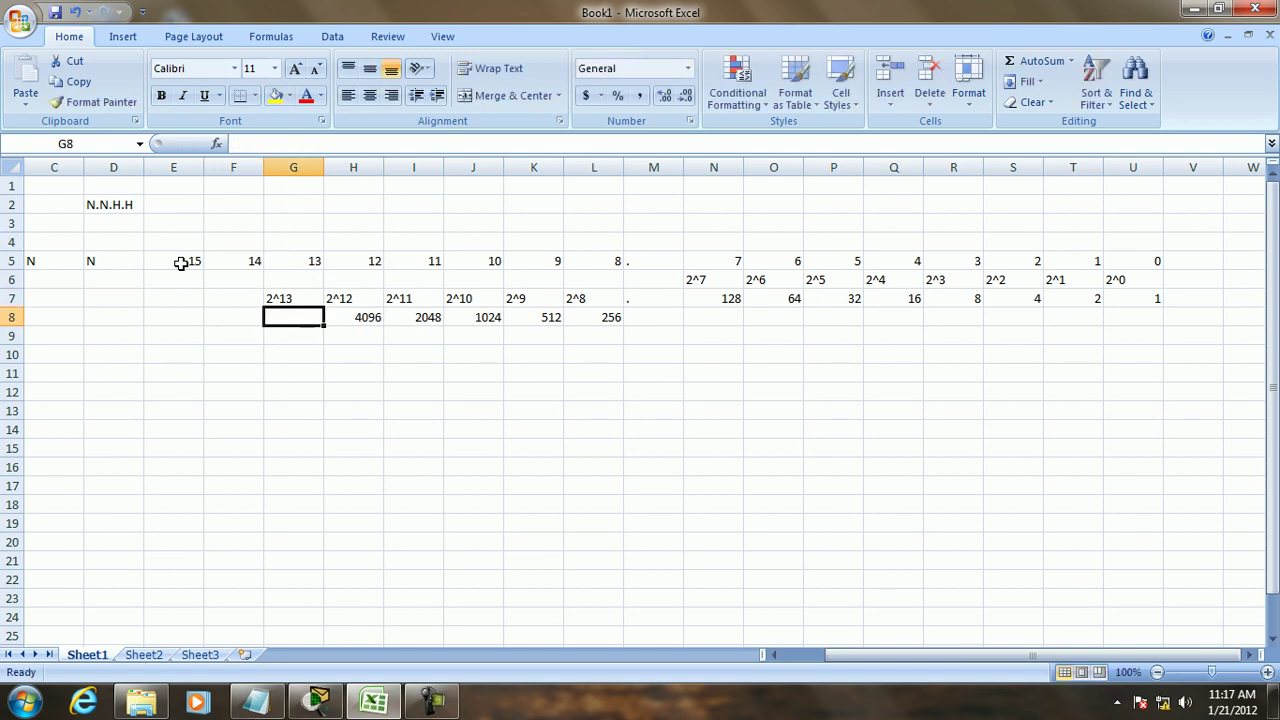
pyautogui.write('8192')
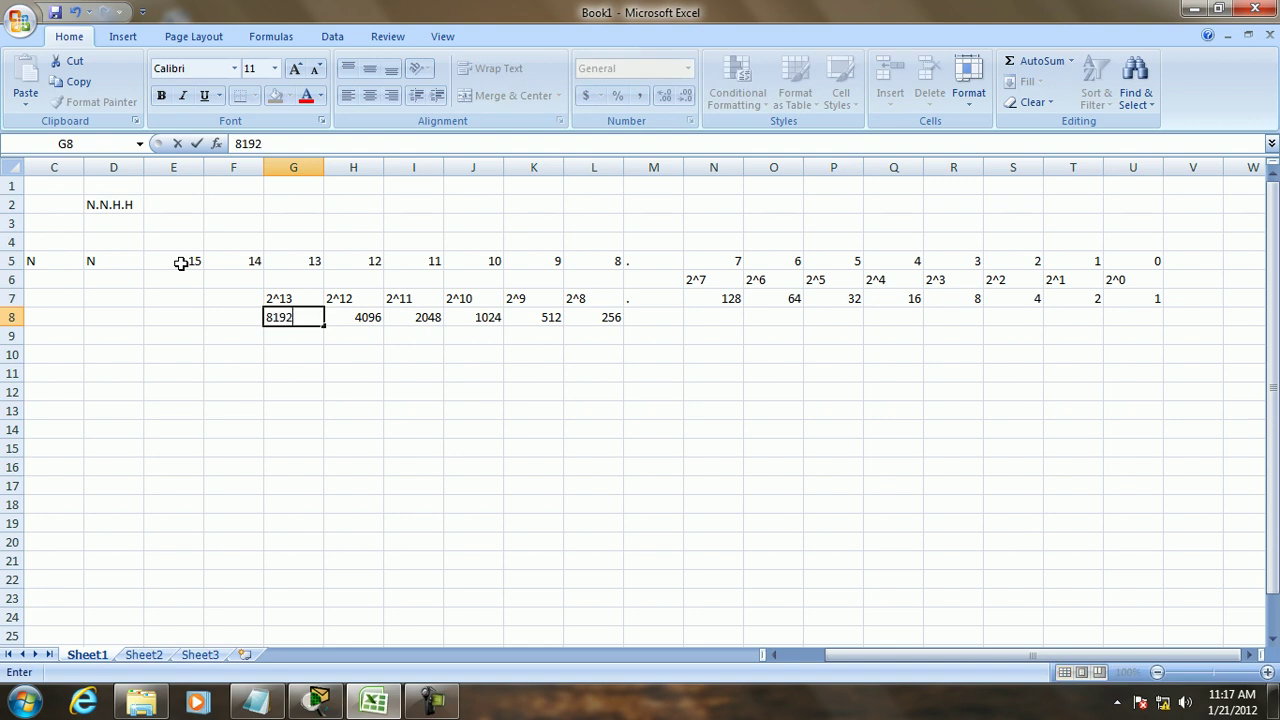
# Step: Under bit position 14, enter the power 2^14 in F7 and its value 16384 in F8
pyautogui.press('Left')
pyautogui.press('Up')
pyautogui.write('2^14')
pyautogui.press('Return')
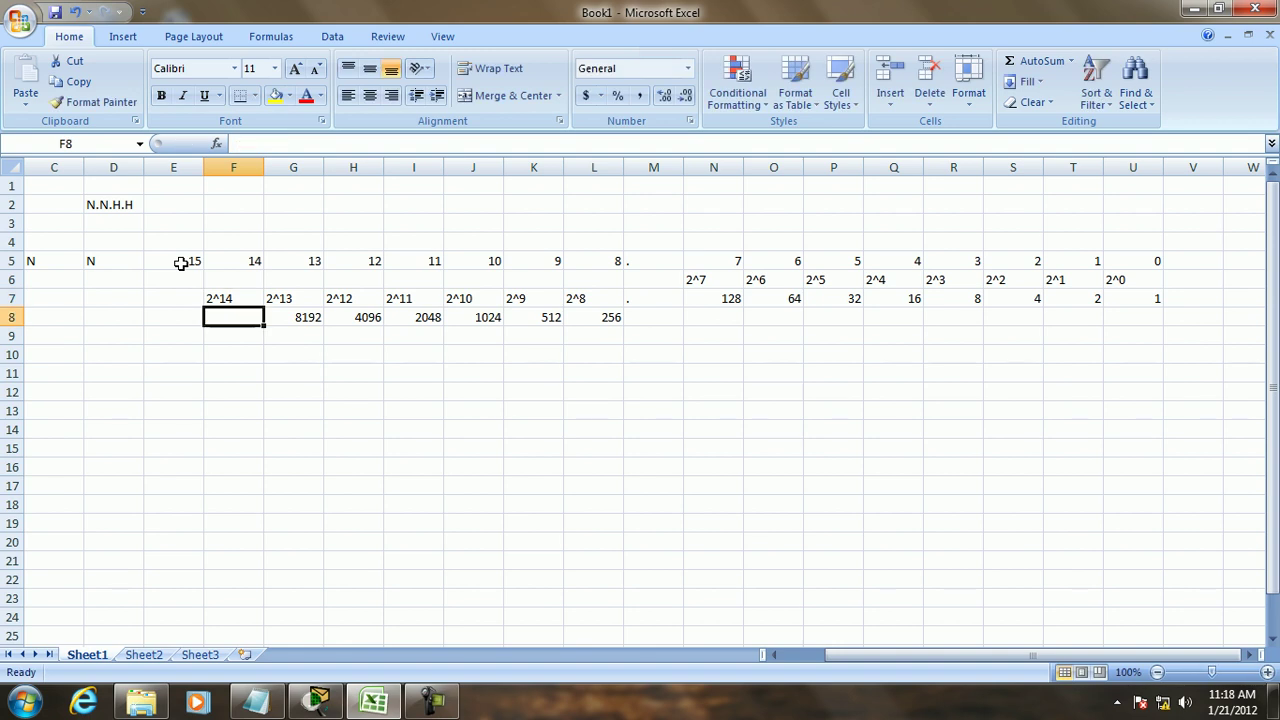
pyautogui.write('1')
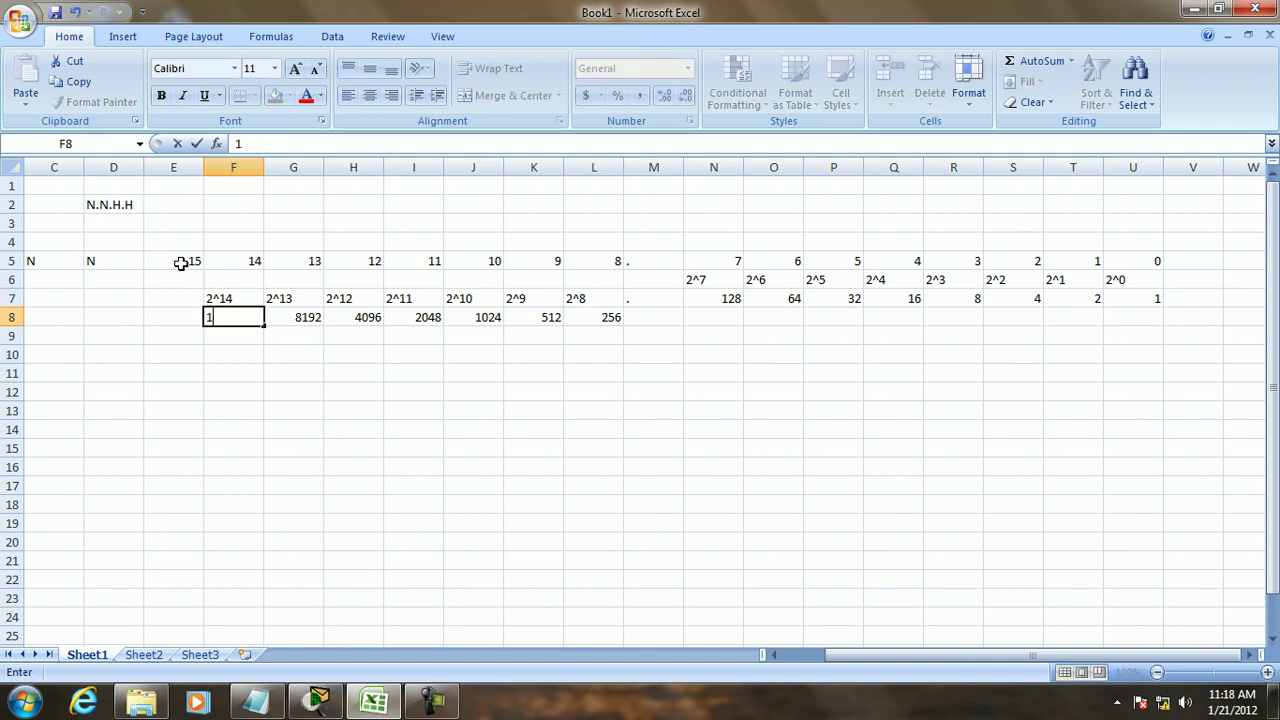
pyautogui.write('6384')
# Step: Under bit position 15, enter the power 2^15 in E7 and its value 32768 in E8
pyautogui.press('Left')
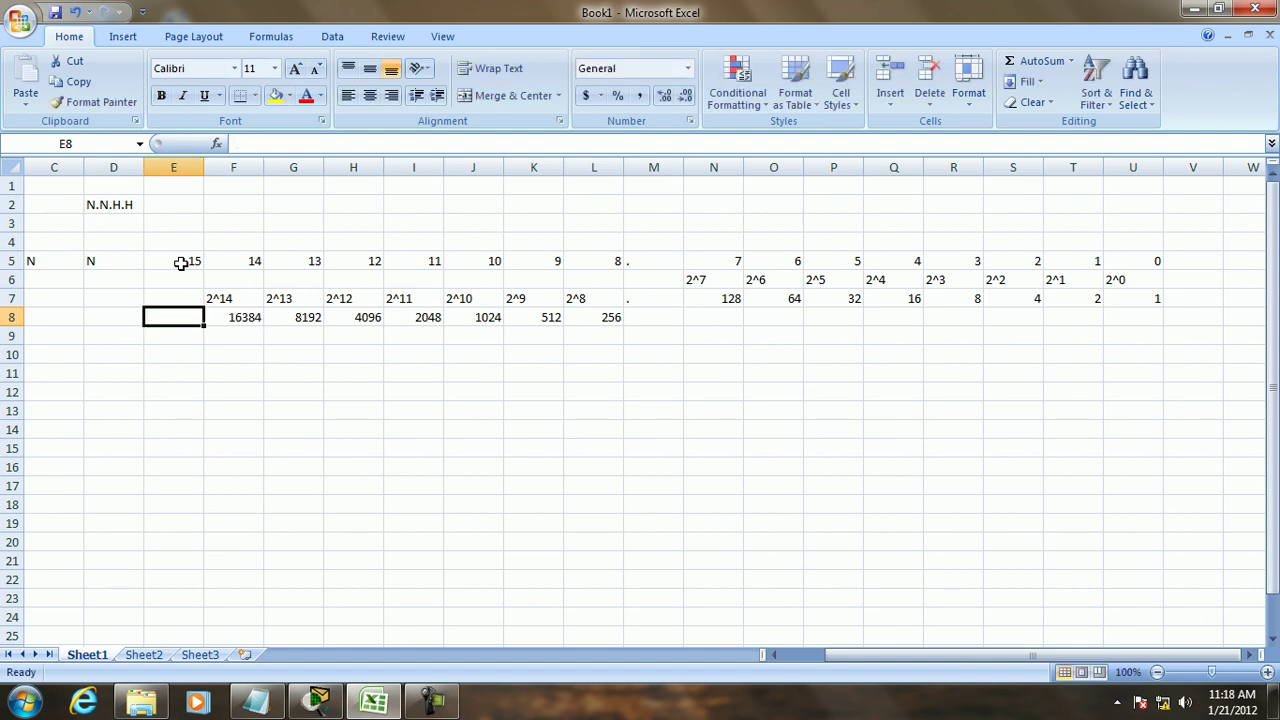
pyautogui.press('Up')
pyautogui.write('2')
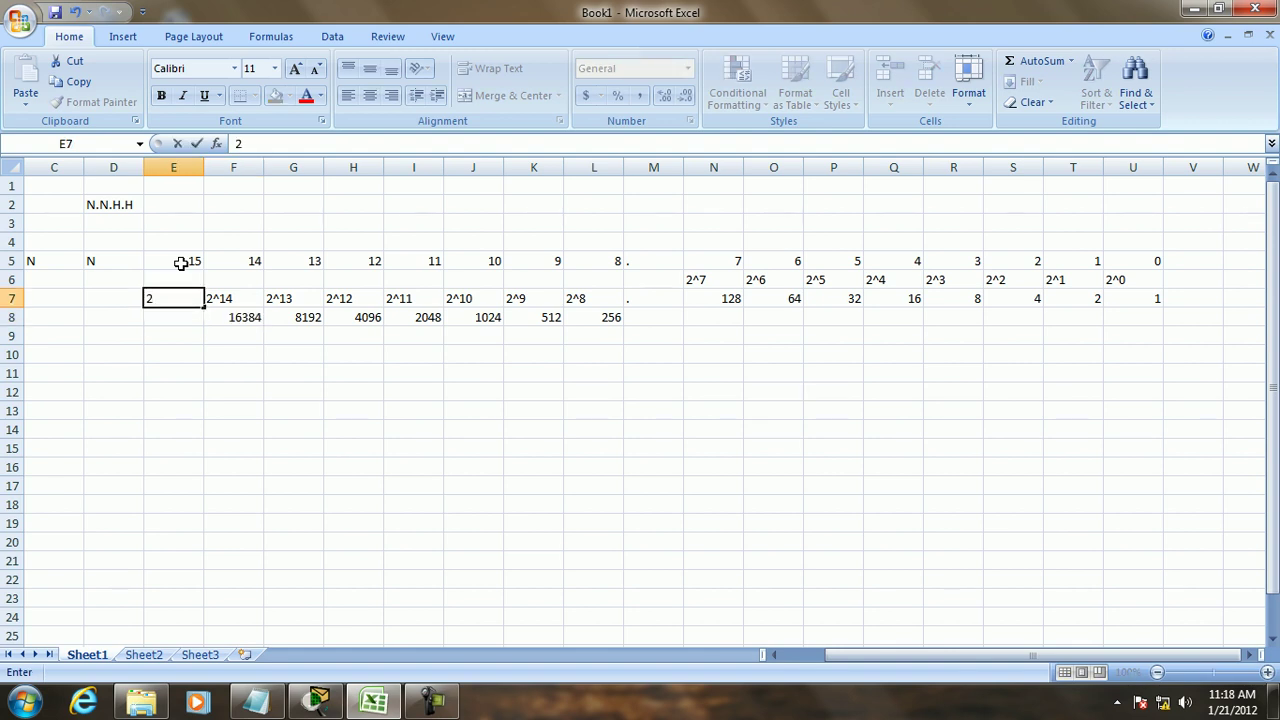
pyautogui.write('^15')
pyautogui.press('Return')
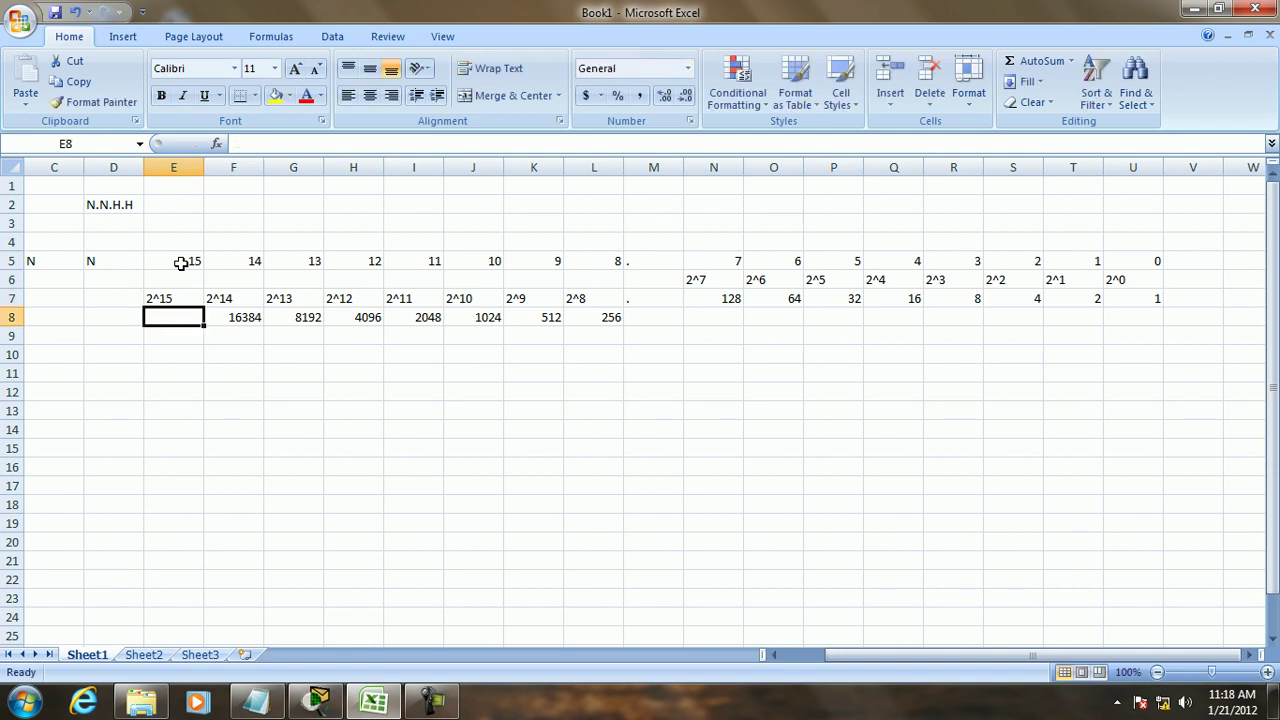
pyautogui.write('327')
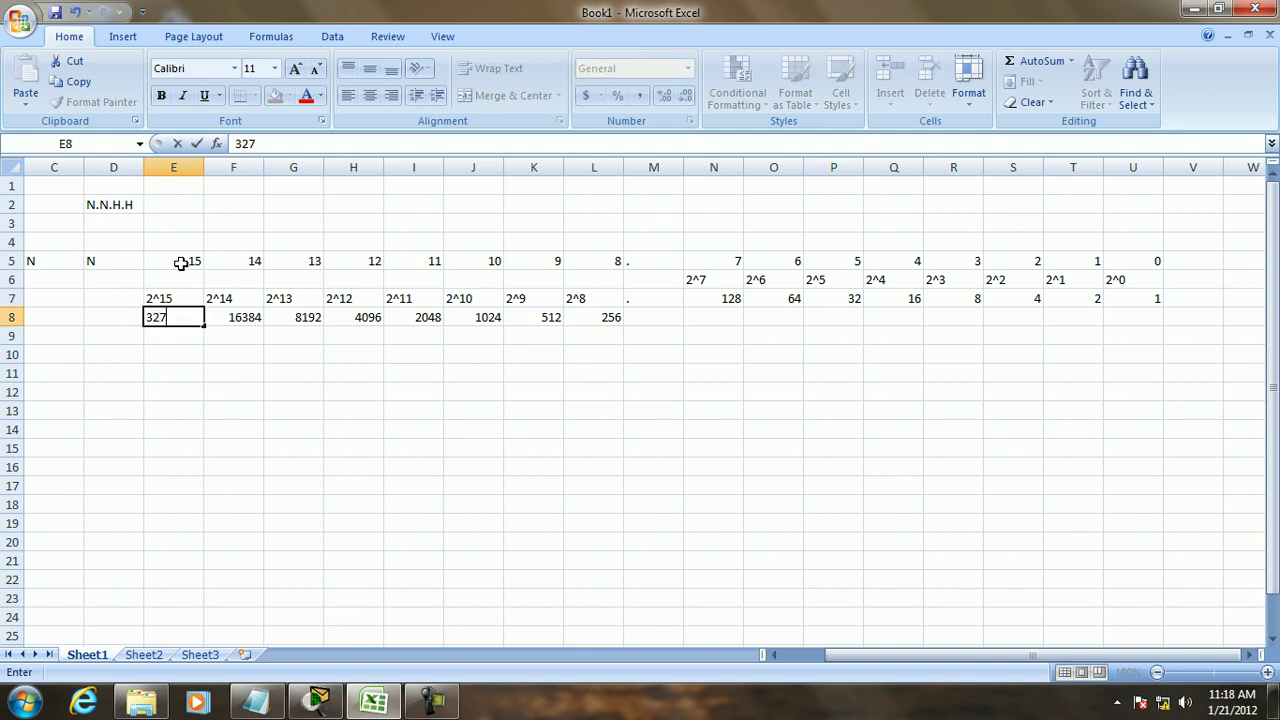
pyautogui.write('68')
pyautogui.click(293, 448)
# Step: Move the powers and values in E7:L8 up one row by cutting them and pasting at E6
pyautogui.click(183, 299)
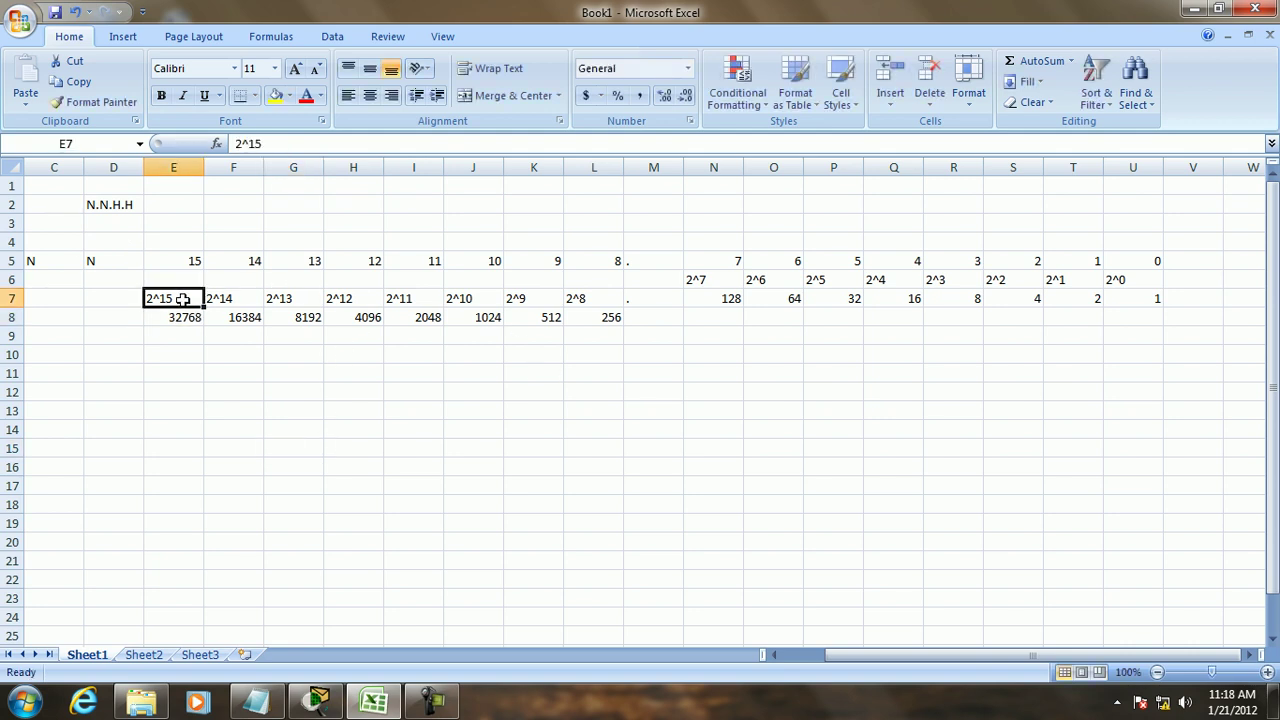
pyautogui.hotkey('shift', 'Right')
pyautogui.hotkey('shift', 'Right')
pyautogui.hotkey('shift', 'Right')
pyautogui.hotkey('shift', 'Right')
pyautogui.hotkey('shift', 'Right')
pyautogui.hotkey('shift', 'Right')
pyautogui.hotkey('shift', 'Right')
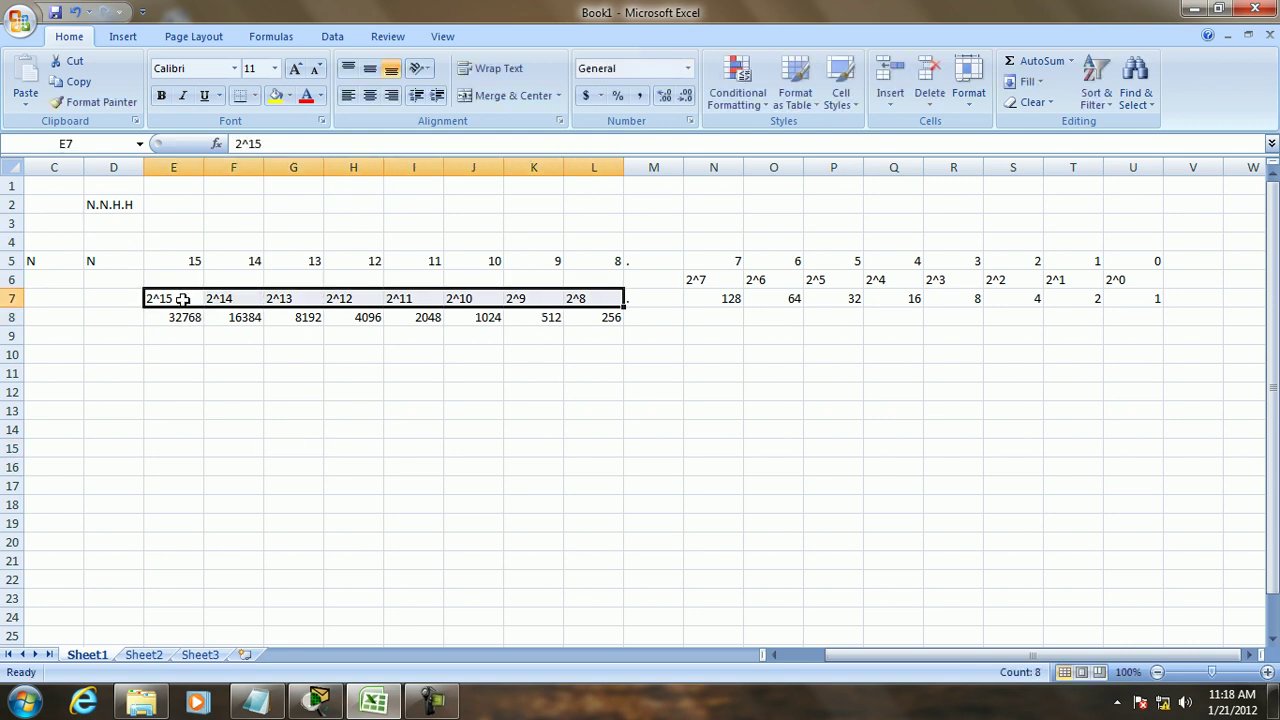
pyautogui.hotkey('shift', 'Down')
pyautogui.hotkey('ctrl', 'c')
pyautogui.rightClick(282, 311)
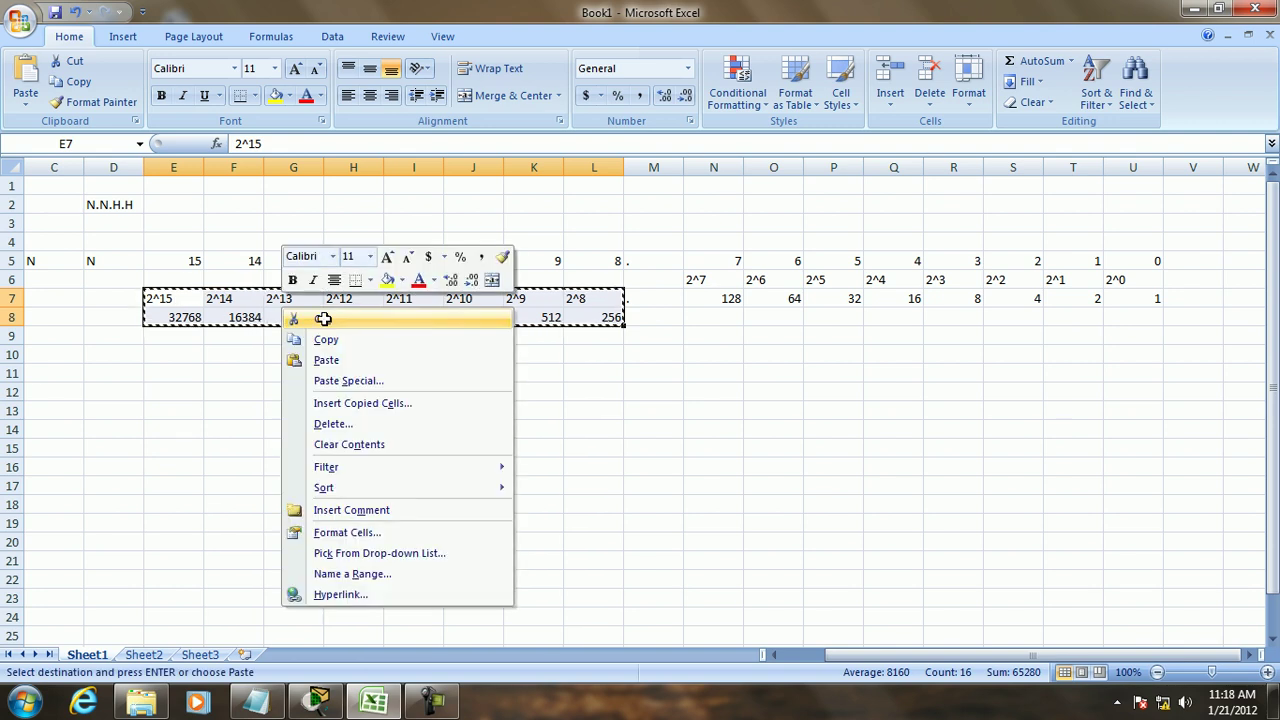
pyautogui.click(322, 319)
pyautogui.click(168, 280)
pyautogui.rightClick(162, 281)
pyautogui.click(230, 340)
pyautogui.click(391, 464)
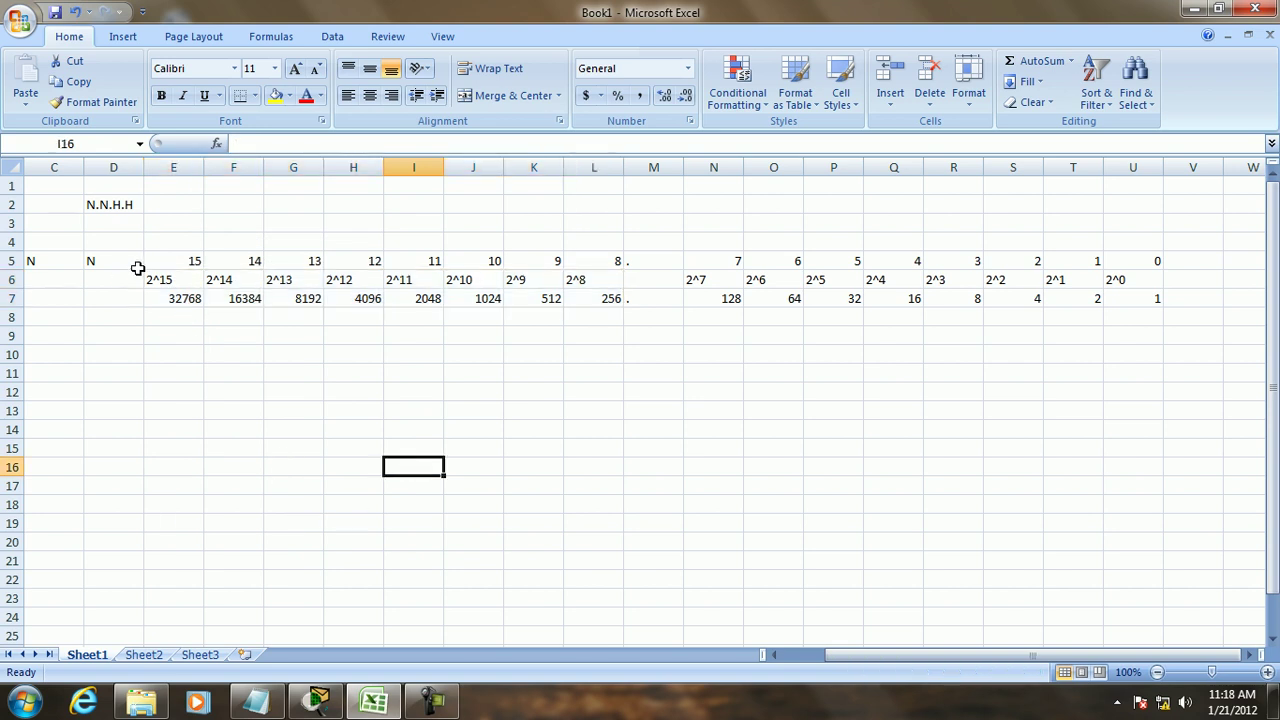
# Step: Apply all borders to the bit table range C5:U7
pyautogui.click(69, 261)
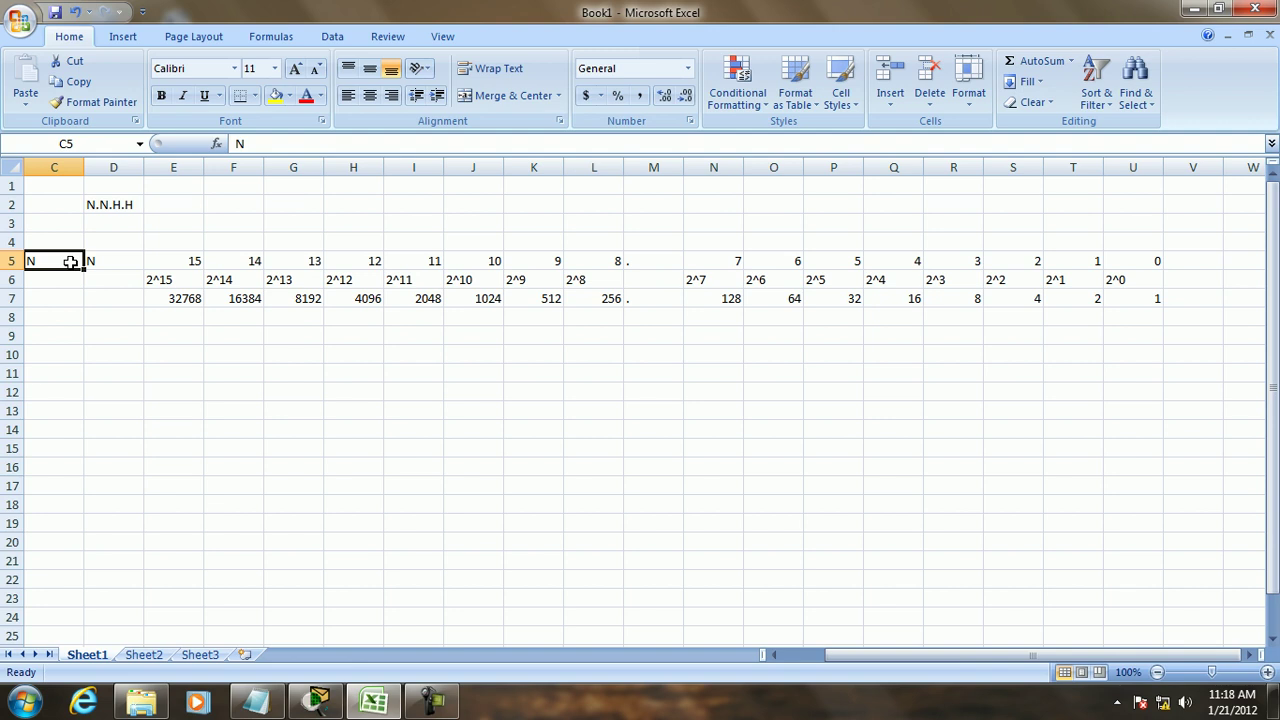
pyautogui.hotkey('shift', 'Right')
pyautogui.hotkey('shift', 'Right')
pyautogui.hotkey('shift', 'Right')
pyautogui.hotkey('shift', 'Right')
pyautogui.hotkey('shift', 'Right')
pyautogui.hotkey('shift', 'Right')
pyautogui.hotkey('shift', 'Right')
pyautogui.hotkey('shift', 'Right')
pyautogui.hotkey('shift', 'Right')
pyautogui.hotkey('shift', 'Right')
pyautogui.hotkey('shift', 'Right')
pyautogui.hotkey('shift', 'Right')
pyautogui.hotkey('shift', 'Right')
pyautogui.hotkey('shift', 'Right')
pyautogui.hotkey('shift', 'Right')
pyautogui.hotkey('shift', 'Right')
pyautogui.hotkey('shift', 'Right')
pyautogui.hotkey('shift', 'Right')
pyautogui.hotkey('shift', 'Right')
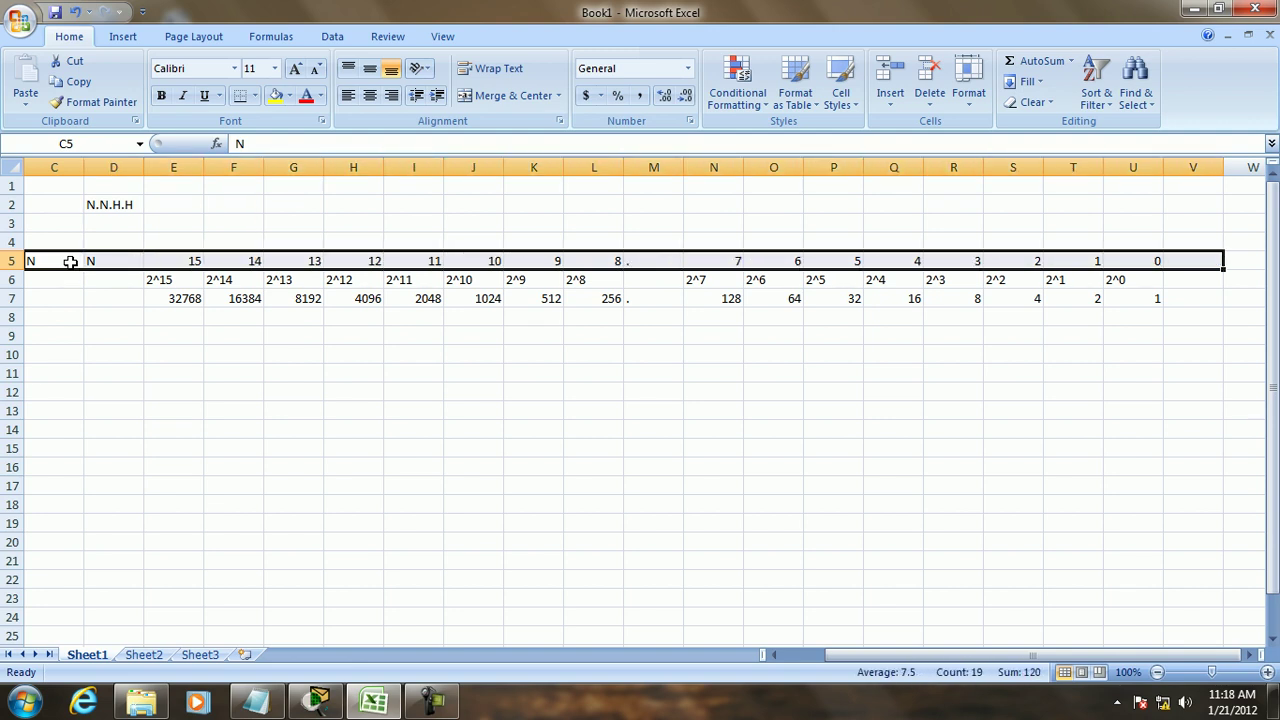
pyautogui.hotkey('shift', 'Down')
pyautogui.hotkey('shift', 'Left')
pyautogui.hotkey('shift', 'Down')
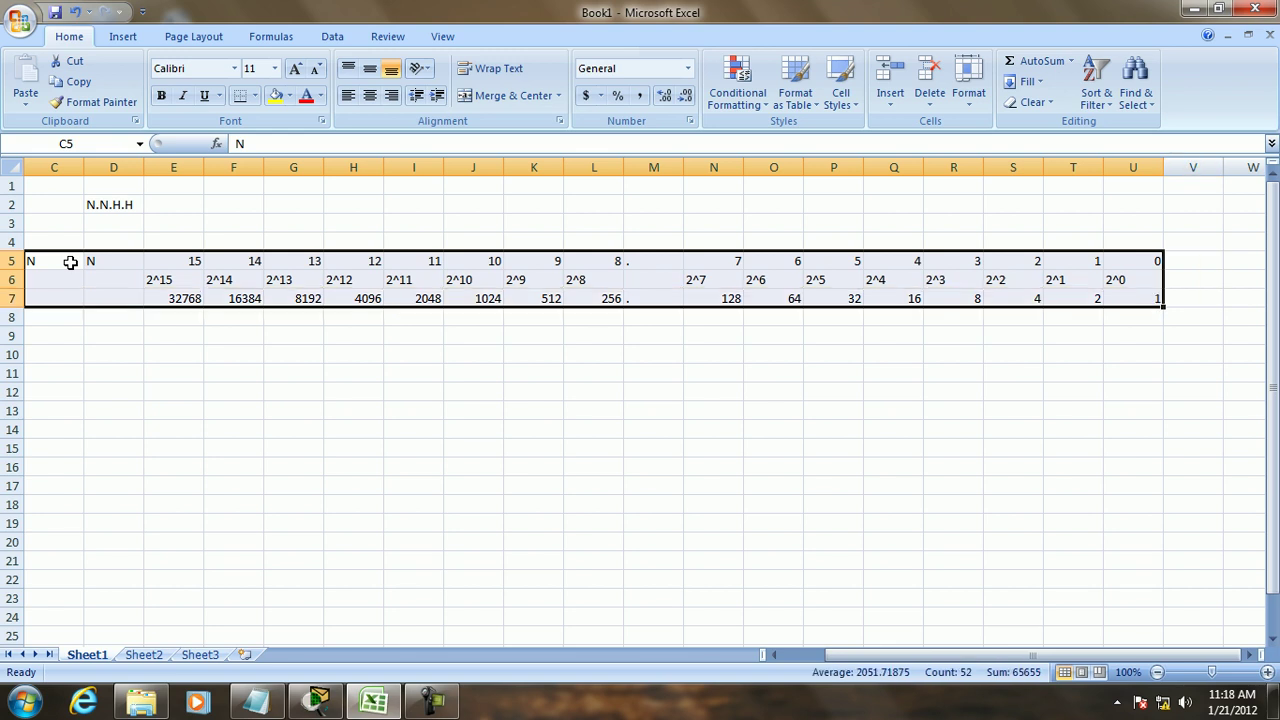
pyautogui.click(256, 96)
pyautogui.click(257, 245)
pyautogui.click(278, 377)
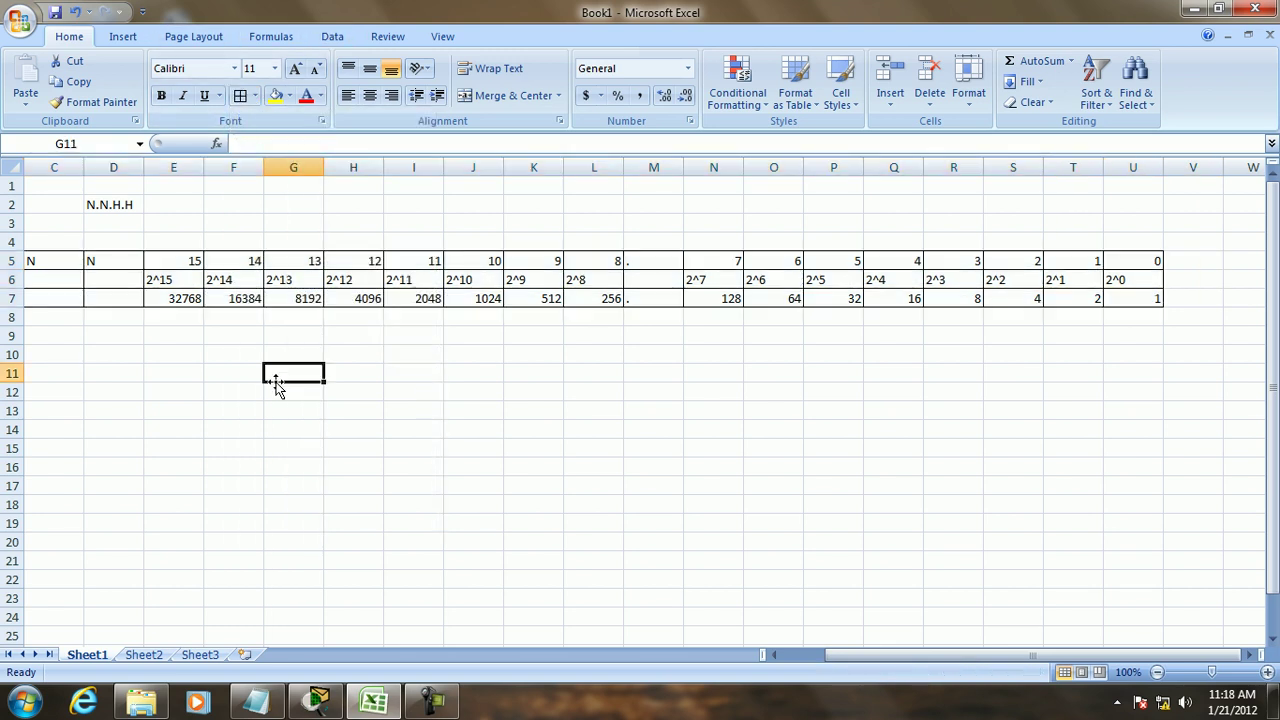
# Step: Add octet headings above the table, entering 3RD OCTET in H3 and 4th OCTET in P3
pyautogui.click(297, 242)
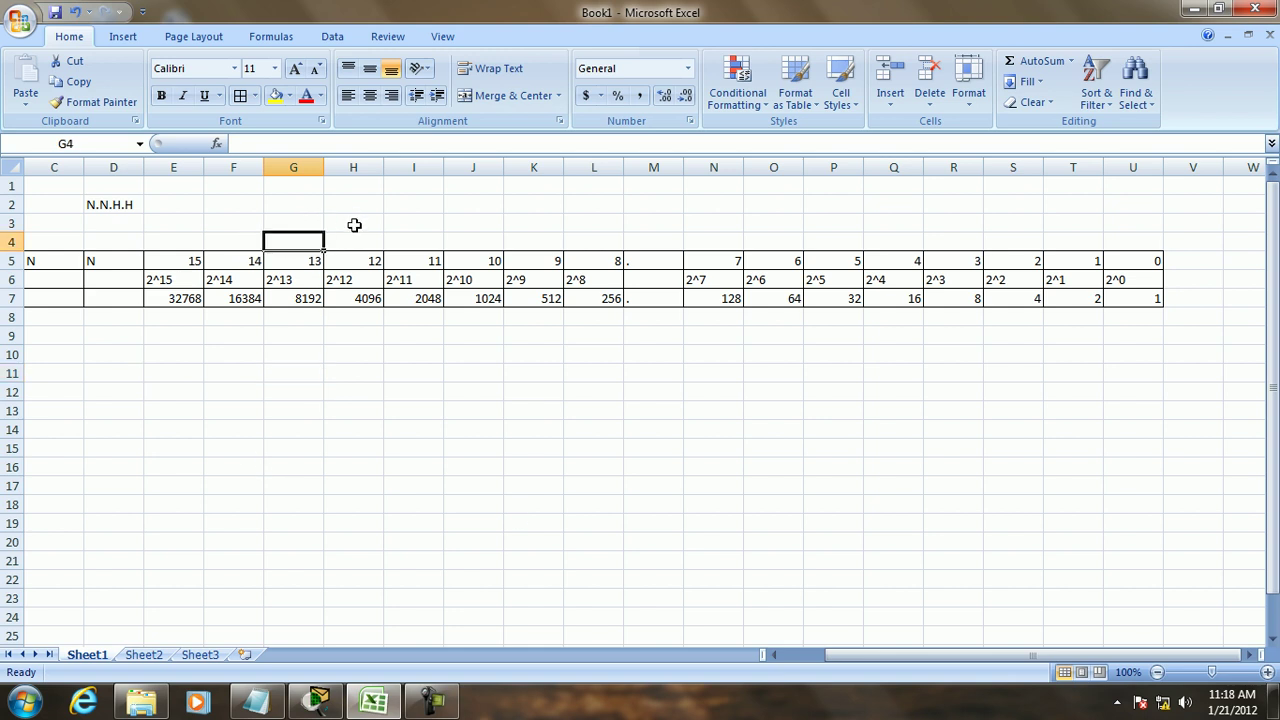
pyautogui.click(354, 224)
pyautogui.write('3RD OCTET')
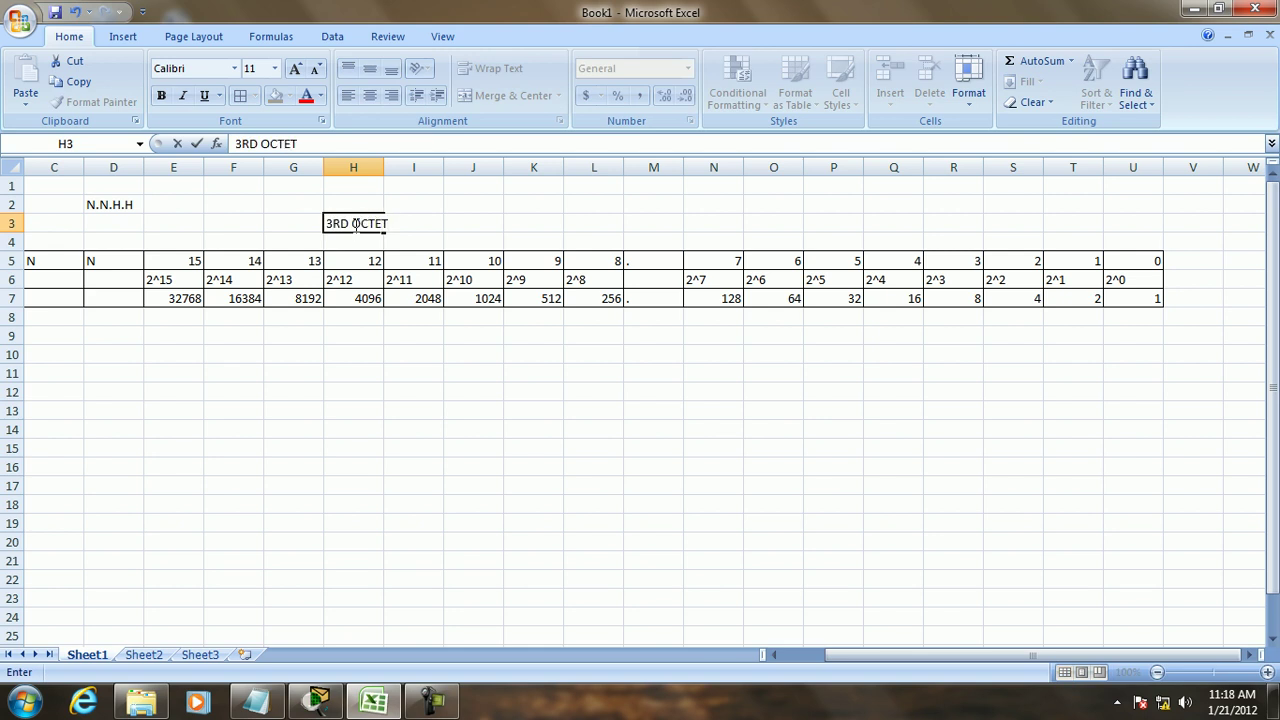
pyautogui.click(839, 231)
pyautogui.write('4')
pyautogui.press('capslock')
pyautogui.write('t')
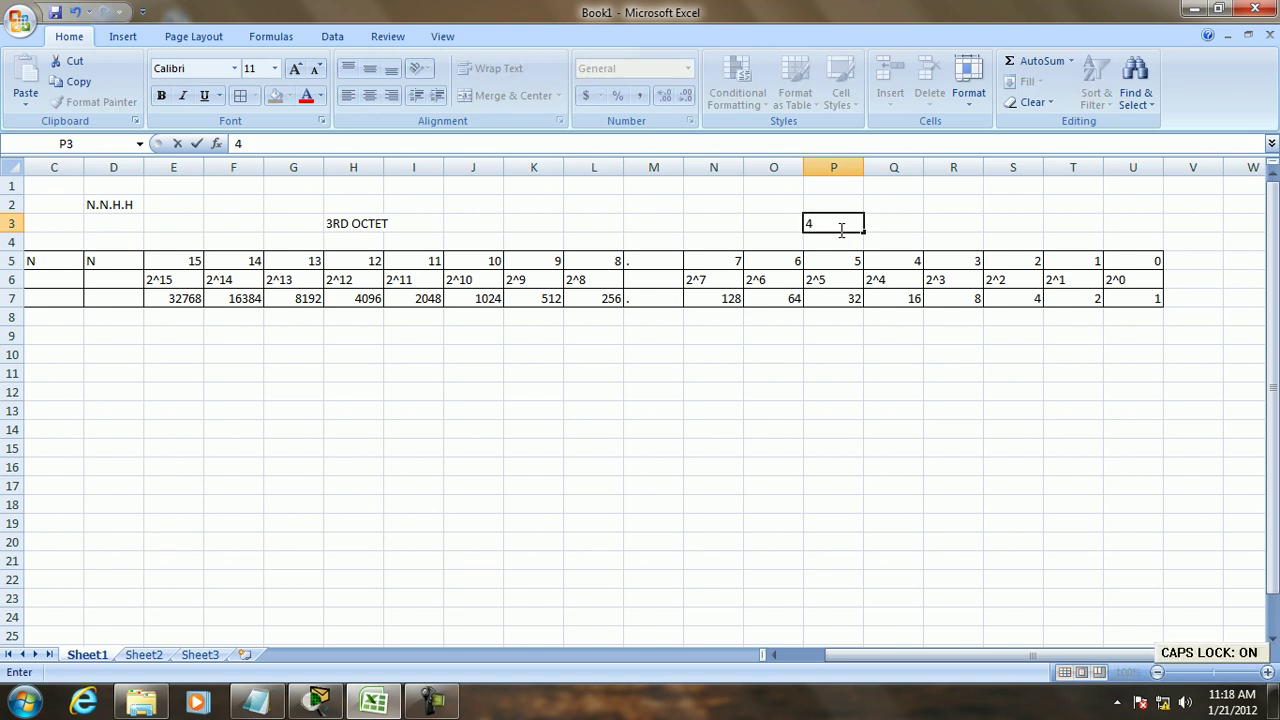
pyautogui.write('h OCTET')
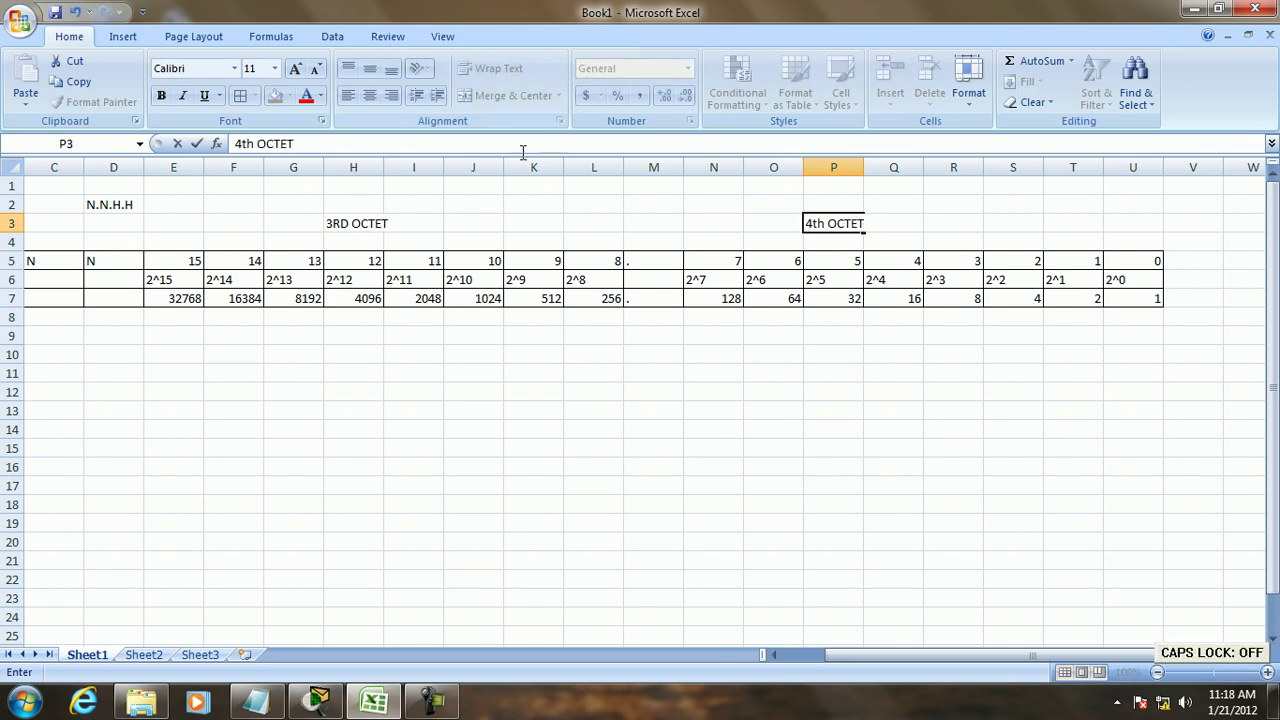
# Step: Rewrite the heading in H3 as 3rd OCTET
pyautogui.click(355, 223)
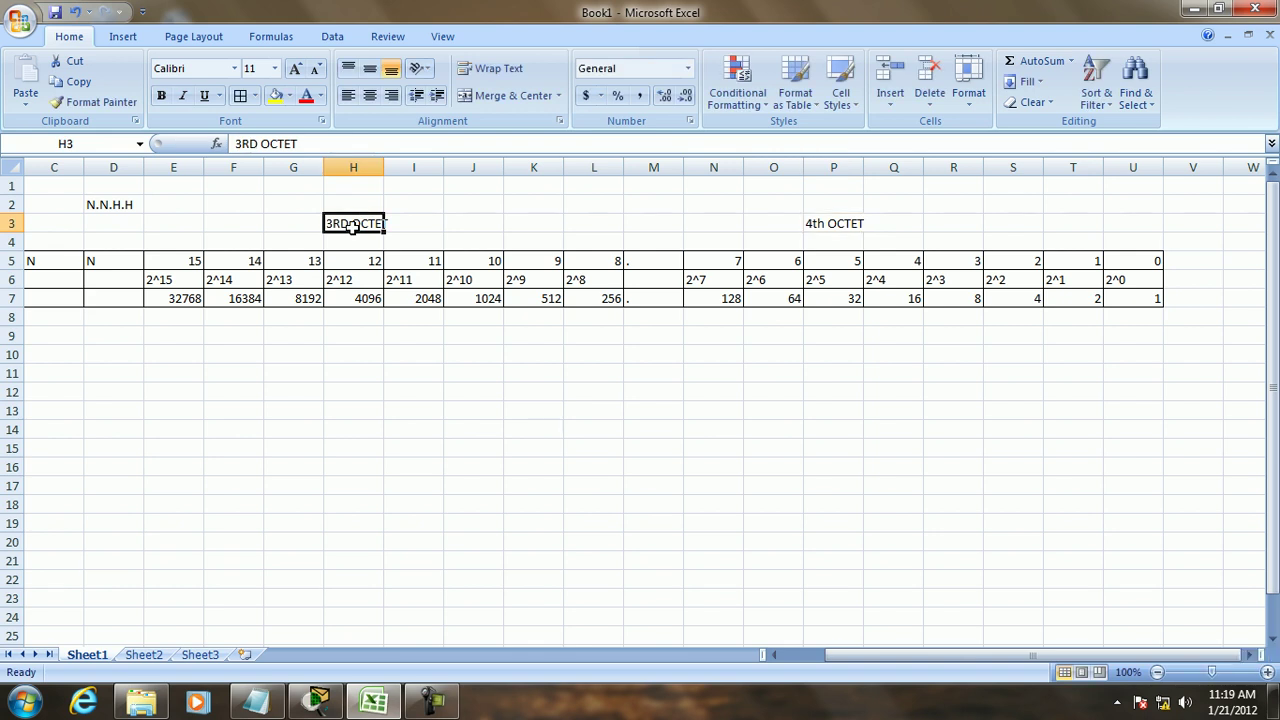
pyautogui.write('3RD')
pyautogui.press('BackSpace')
pyautogui.press('BackSpace')
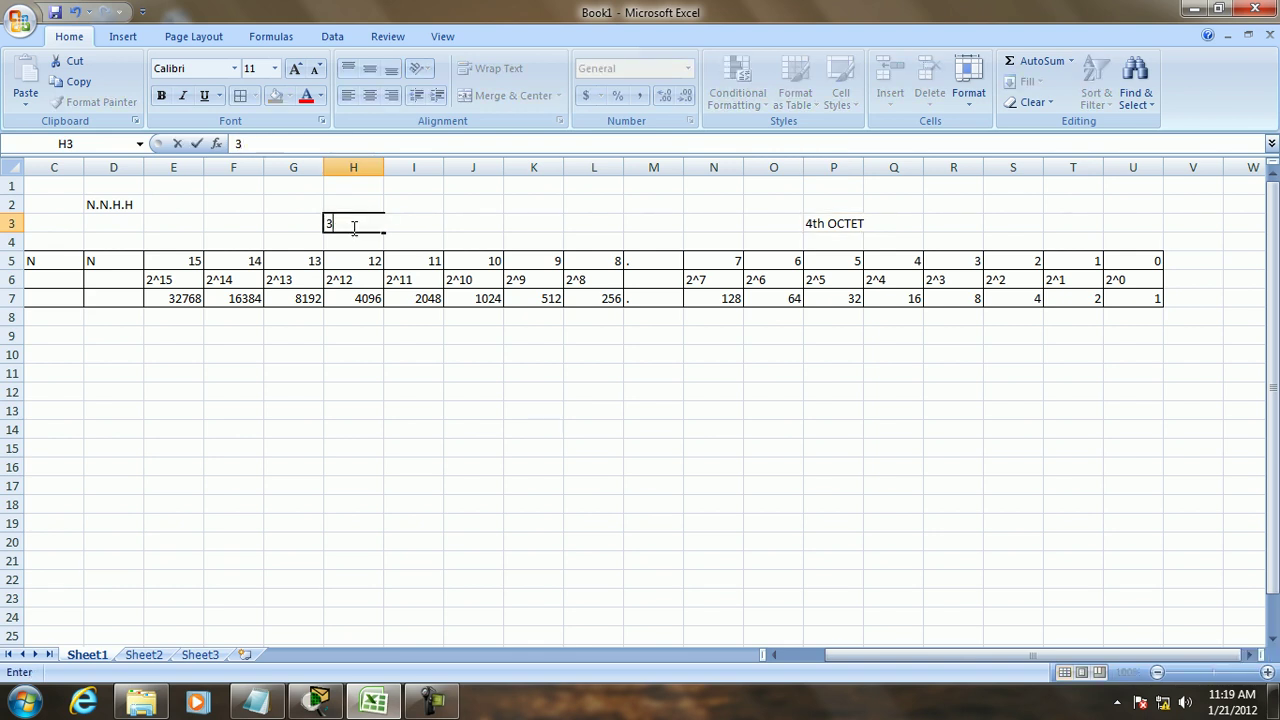
pyautogui.write('rd O')
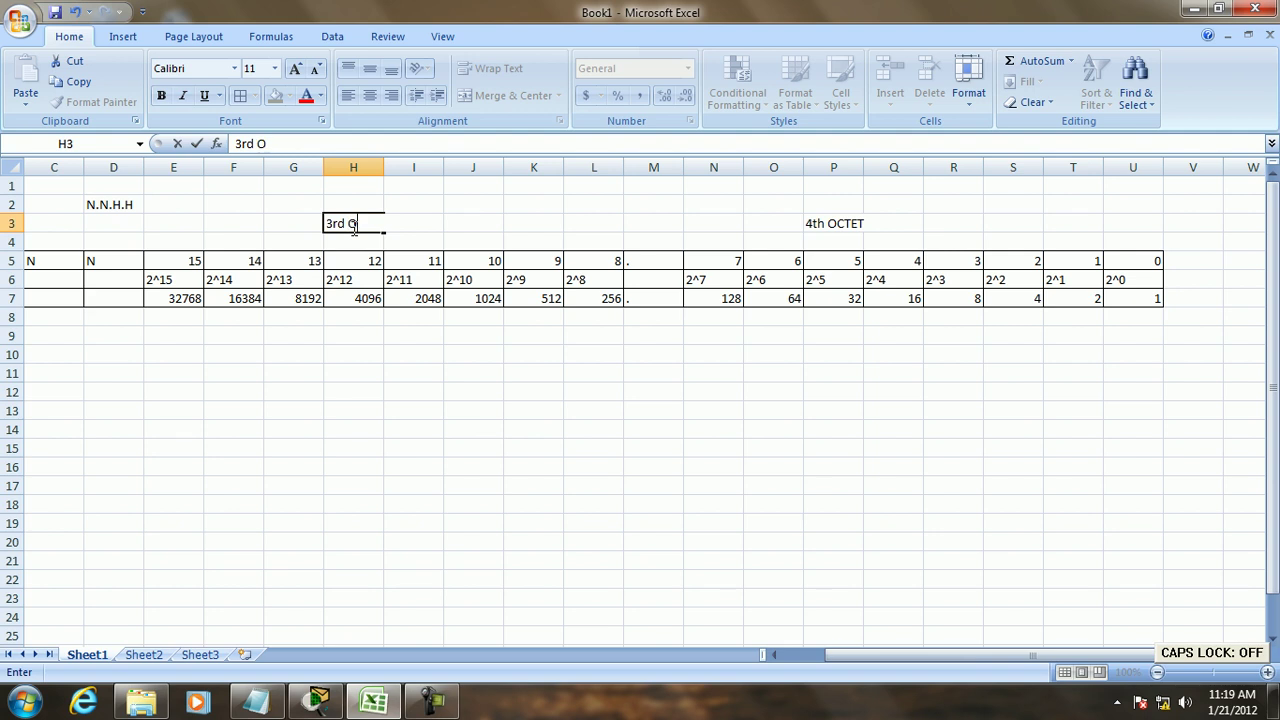
pyautogui.write('CTET')
pyautogui.click(490, 523)
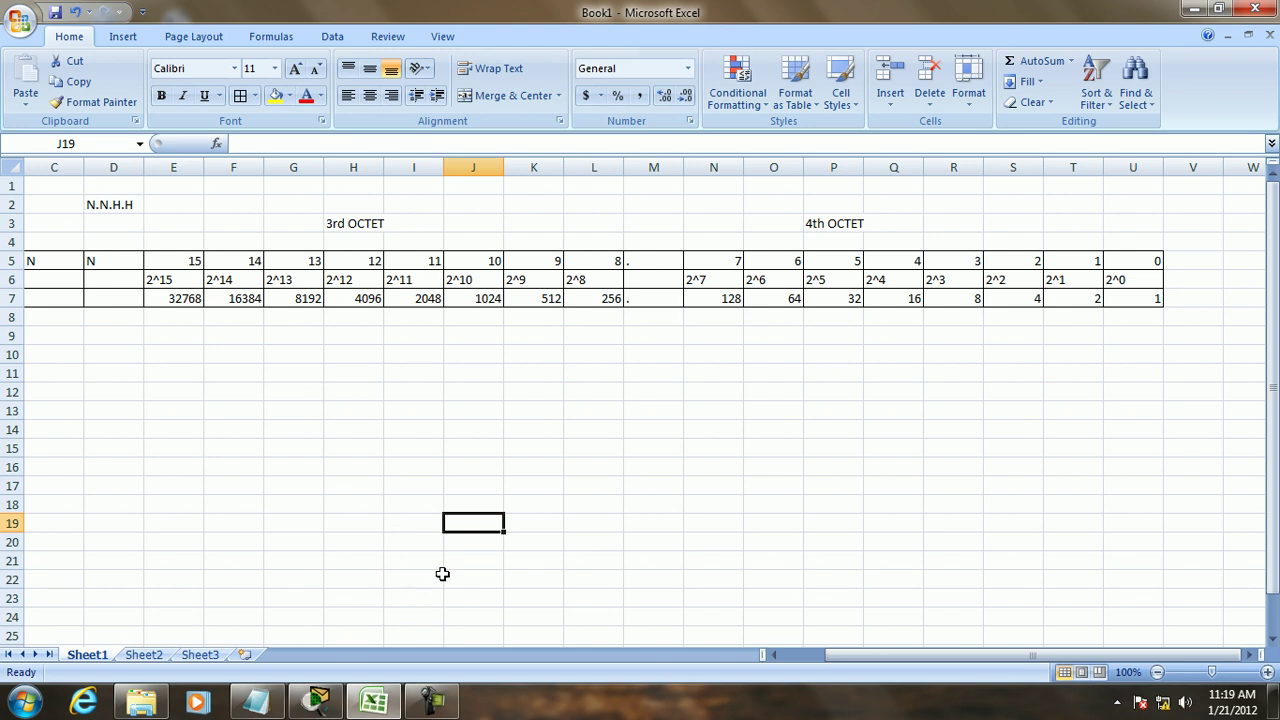
# Step: Highlight the powers of two in row 6 from E6 through T6 to review them
pyautogui.moveTo(855, 663)
pyautogui.mouseDown()
pyautogui.moveTo(823, 656)
pyautogui.moveTo(871, 663)
pyautogui.mouseUp()
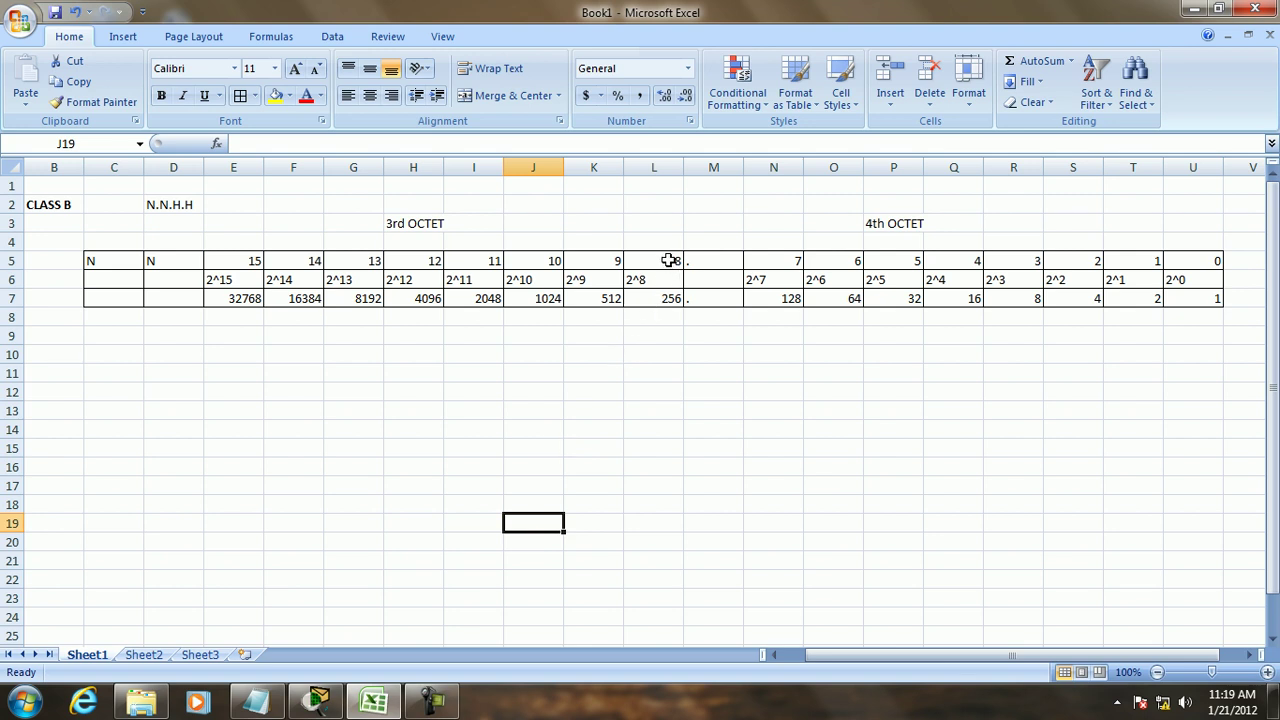
pyautogui.click(233, 279)
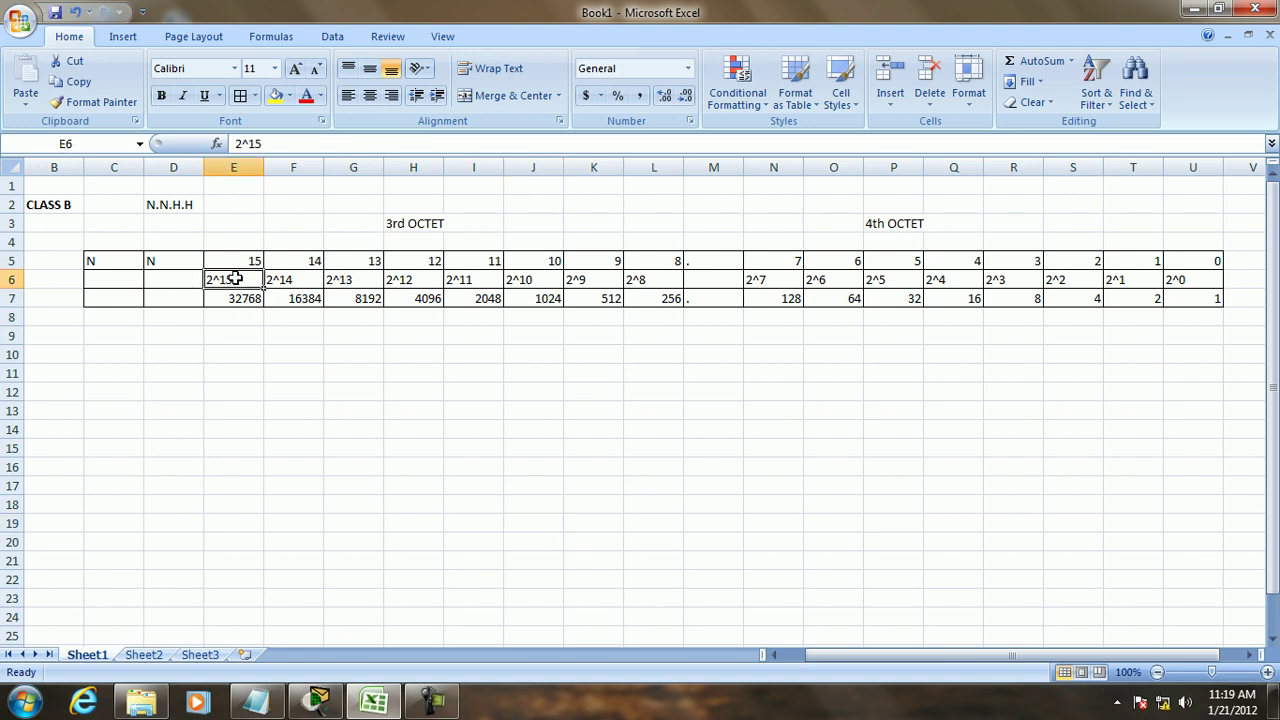
pyautogui.hotkey('shift', 'Right')
pyautogui.hotkey('shift', 'Right')
pyautogui.hotkey('shift', 'Right')
pyautogui.hotkey('shift', 'Right')
pyautogui.hotkey('shift', 'Right')
pyautogui.hotkey('shift', 'Right')
pyautogui.hotkey('shift', 'Right')
pyautogui.hotkey('shift', 'Right')
pyautogui.hotkey('shift', 'Right')
pyautogui.hotkey('shift', 'Right')
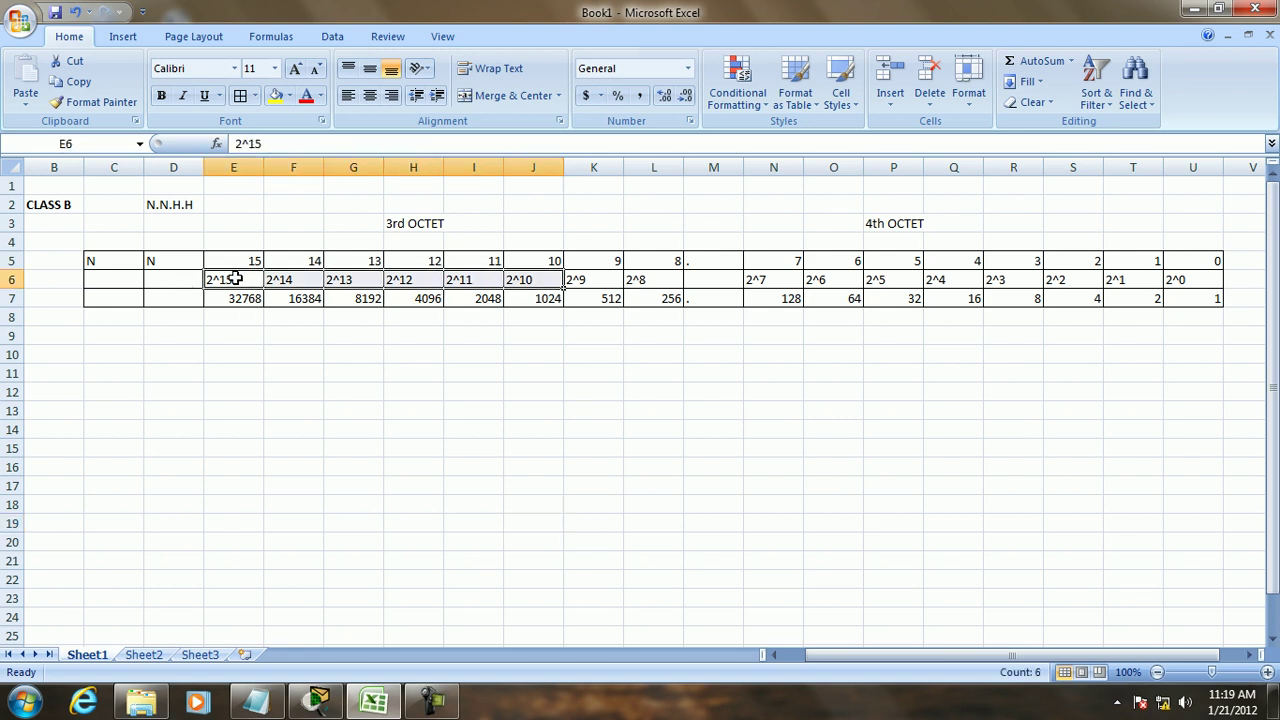
pyautogui.hotkey('shift', 'Right')
pyautogui.hotkey('shift', 'Right')
pyautogui.hotkey('shift', 'Right')
pyautogui.hotkey('shift', 'Right')
pyautogui.hotkey('shift', 'Right')
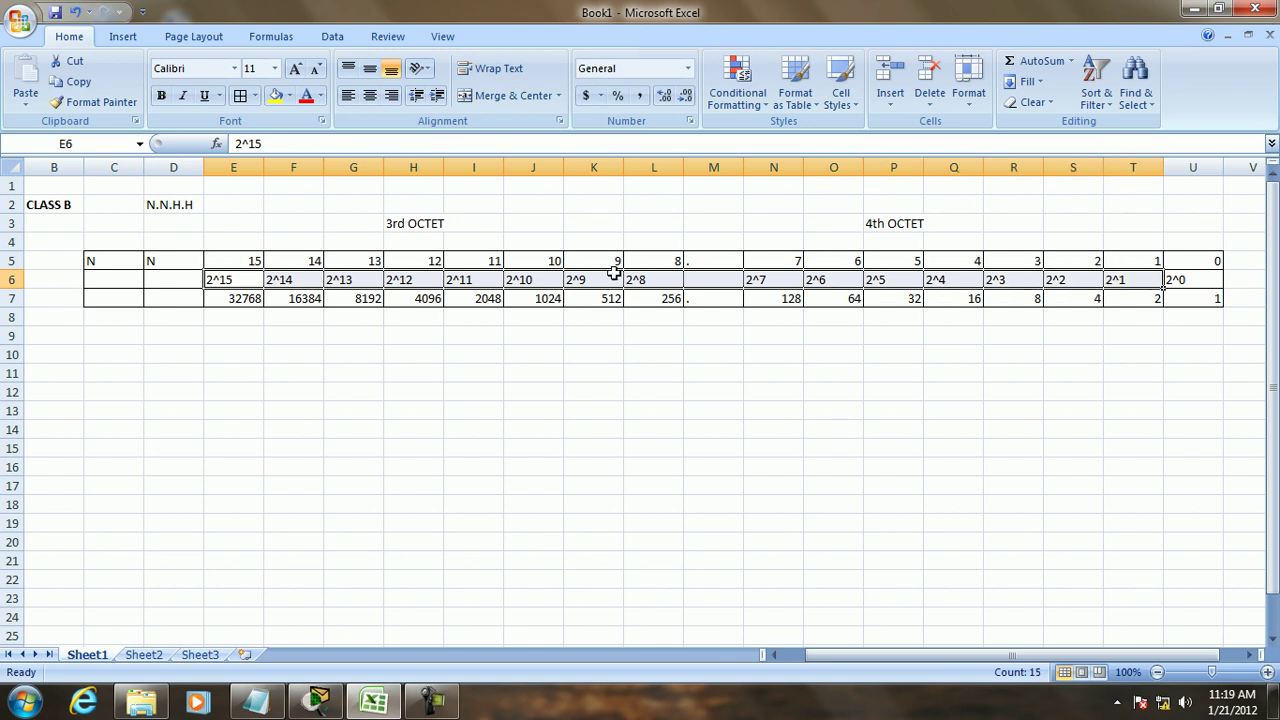
# Step: Above the 4th octet's outermost bit positions, enter the value 1 in U4 and 128 in N4
pyautogui.click(1186, 244)
pyautogui.write('1')
pyautogui.press('Left')
pyautogui.press('Left')
pyautogui.press('Left')
pyautogui.press('Left')
pyautogui.press('Left')
pyautogui.press('Left')
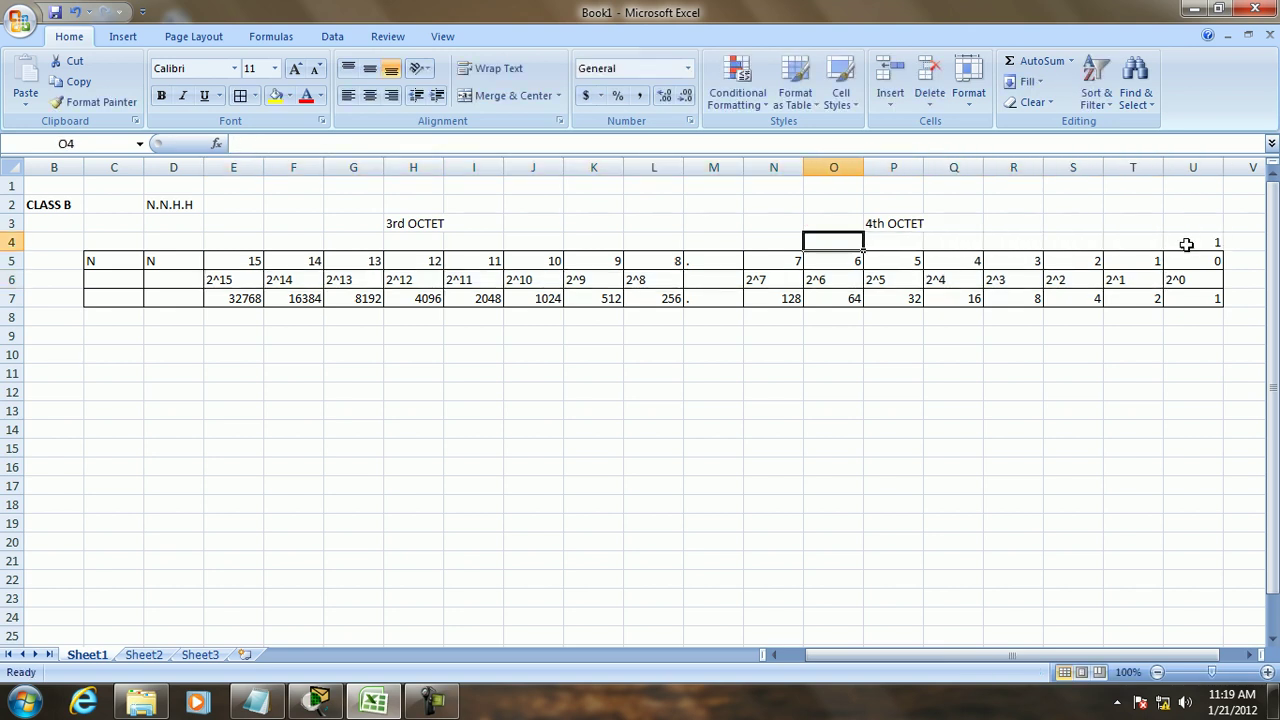
pyautogui.press('Left')
pyautogui.write('128')
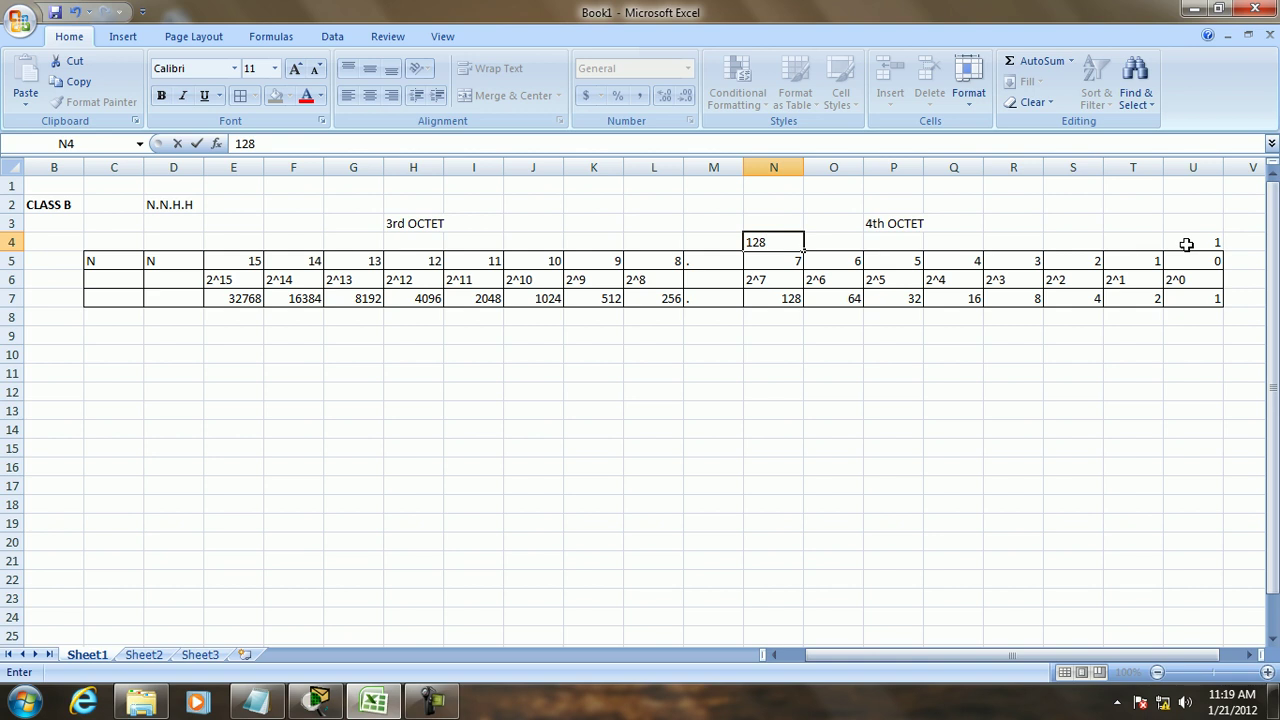
# Step: Fill in the 4th octet's remaining bit values 64, 32, 16, 8, 4 and 2 across O4:T4
pyautogui.press('Right')
pyautogui.write('6')
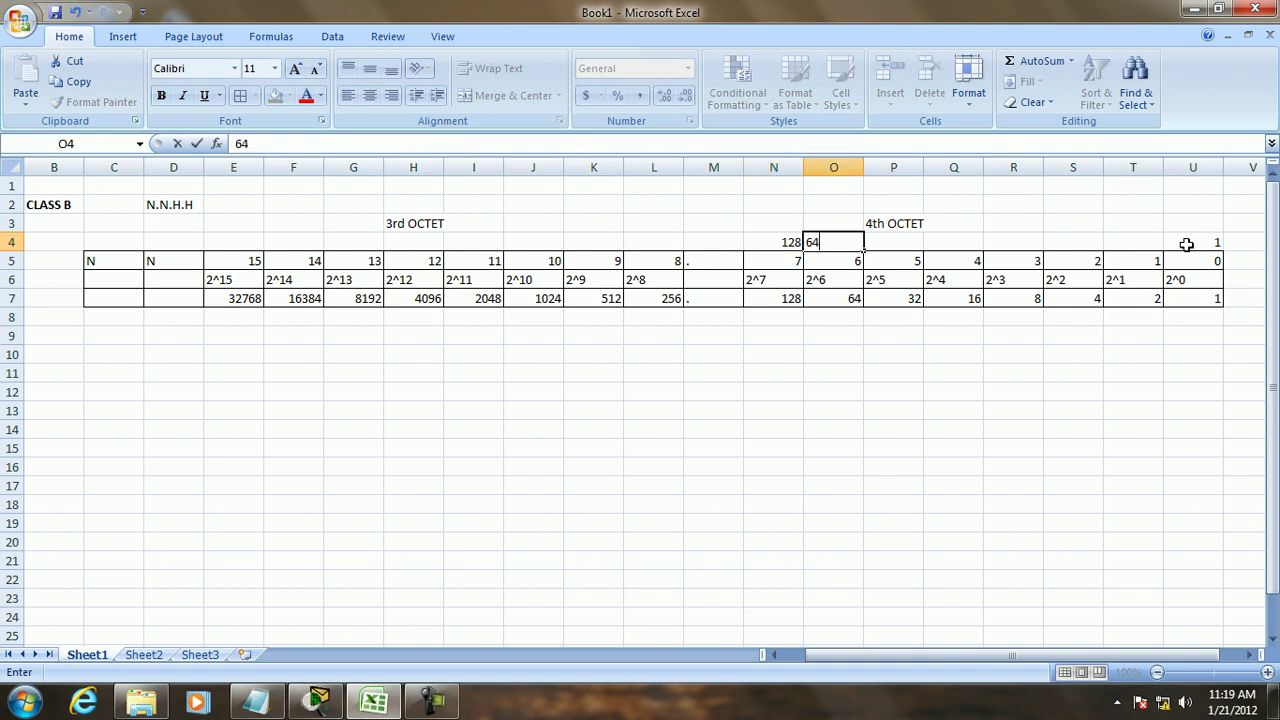
pyautogui.press('Right')
pyautogui.write('32')
pyautogui.press('Right')
pyautogui.write('16')
pyautogui.press('Right')
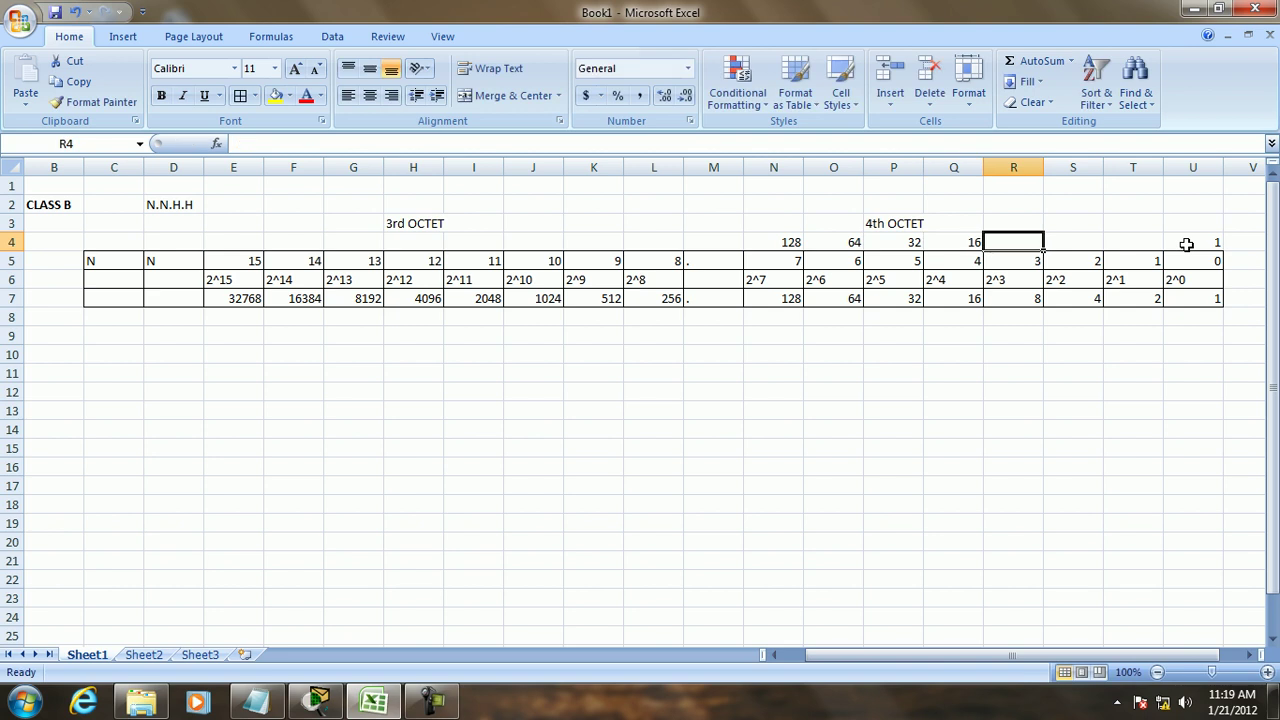
pyautogui.write('8')
pyautogui.press('Right')
pyautogui.write('4')
pyautogui.press('Right')
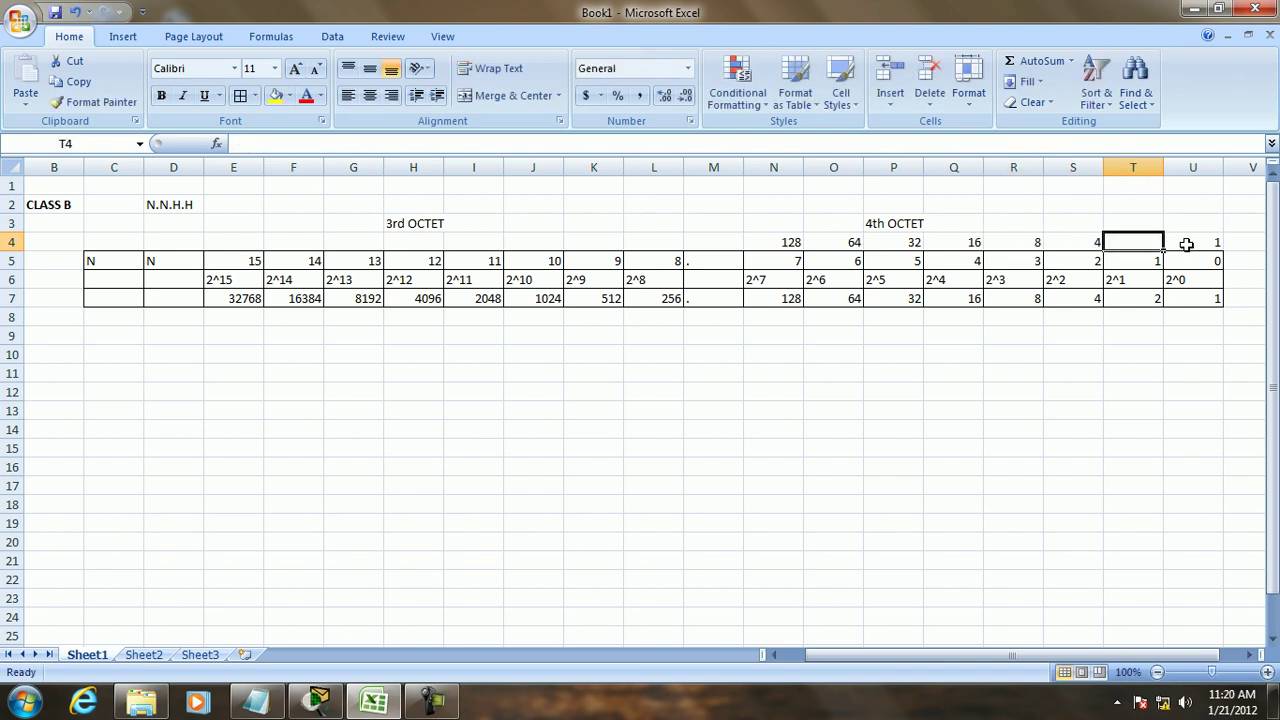
pyautogui.write('2')
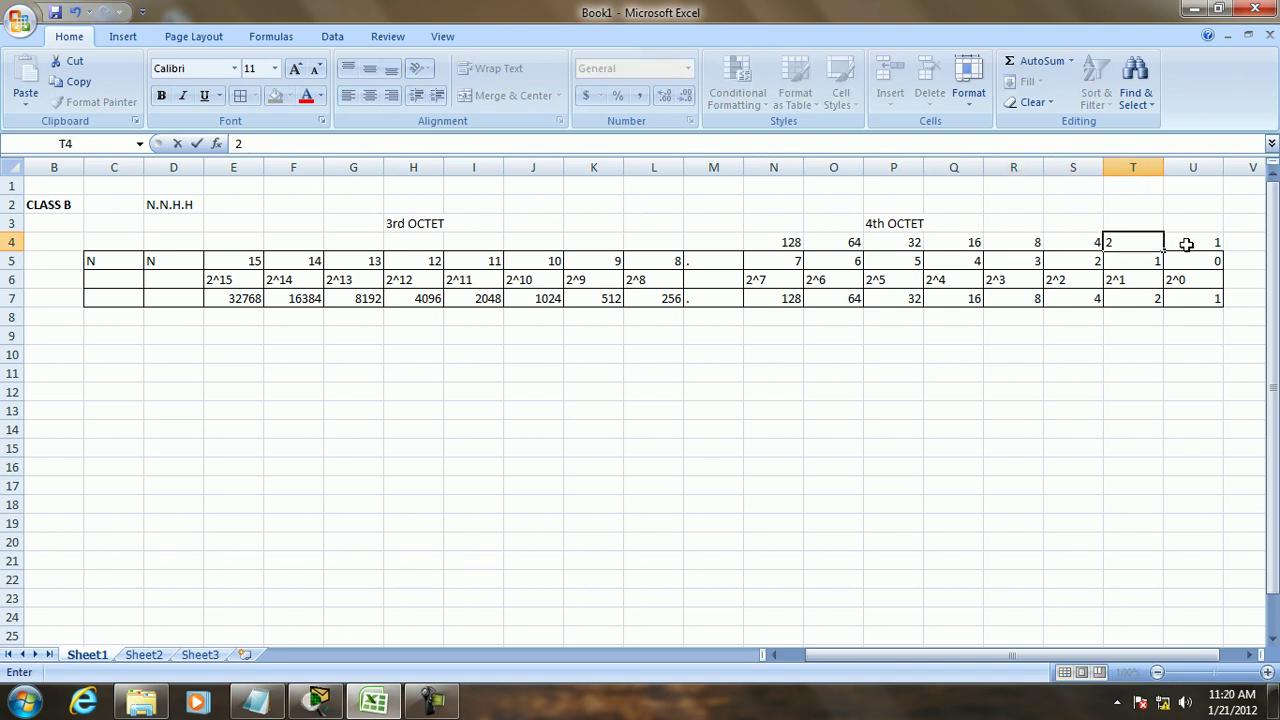
pyautogui.click(1111, 369)
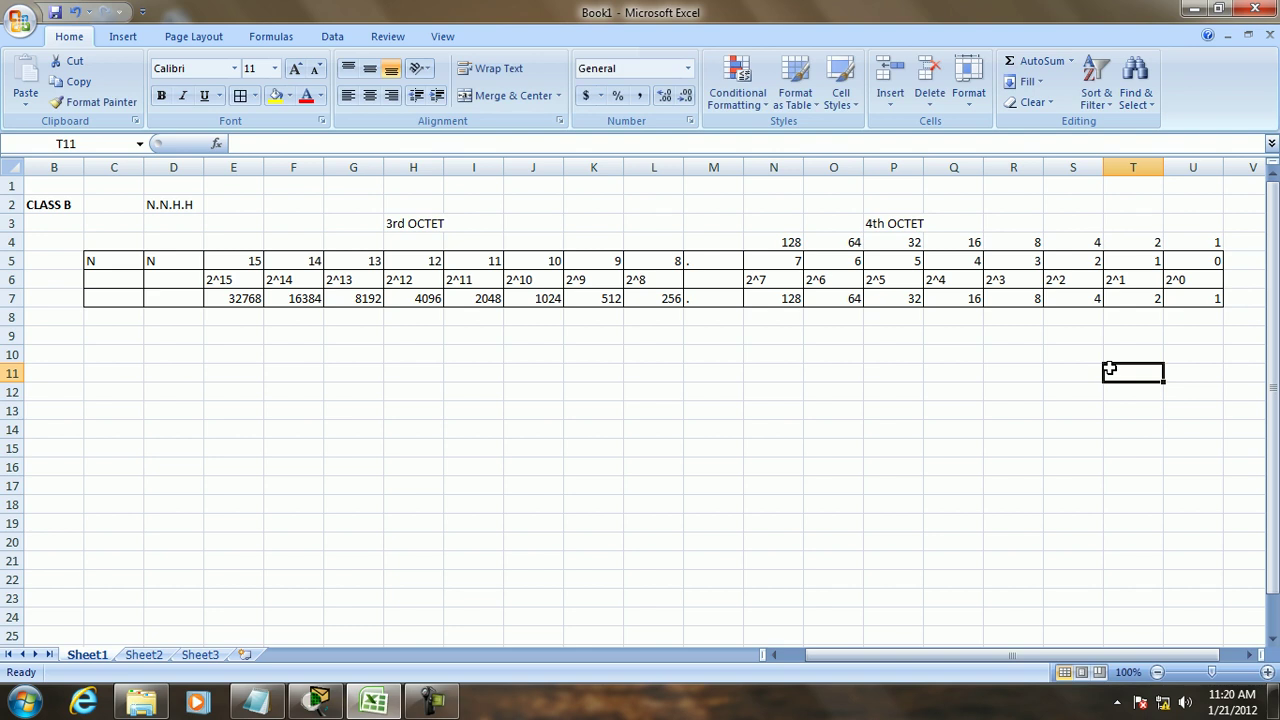
# Step: Above bit positions 15 to 12 of the 3rd octet, enter 128, 64, 32 and 16 in E4:H4
pyautogui.click(246, 244)
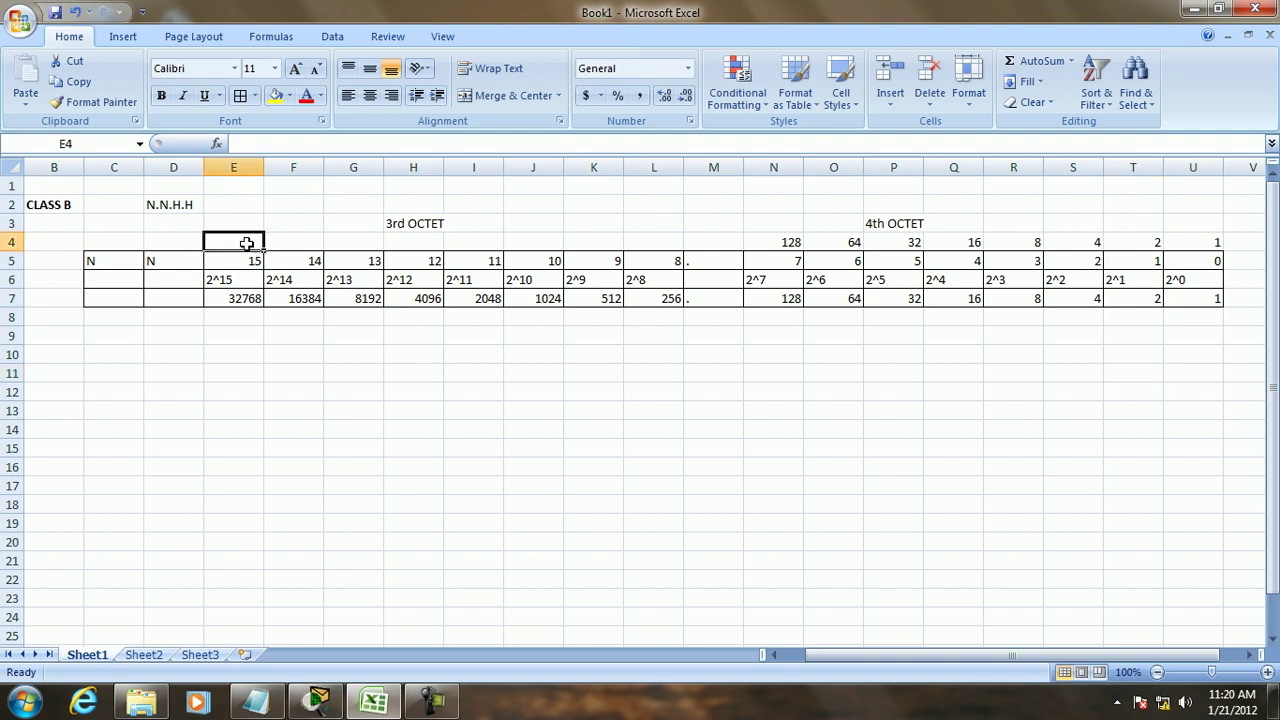
pyautogui.write('128')
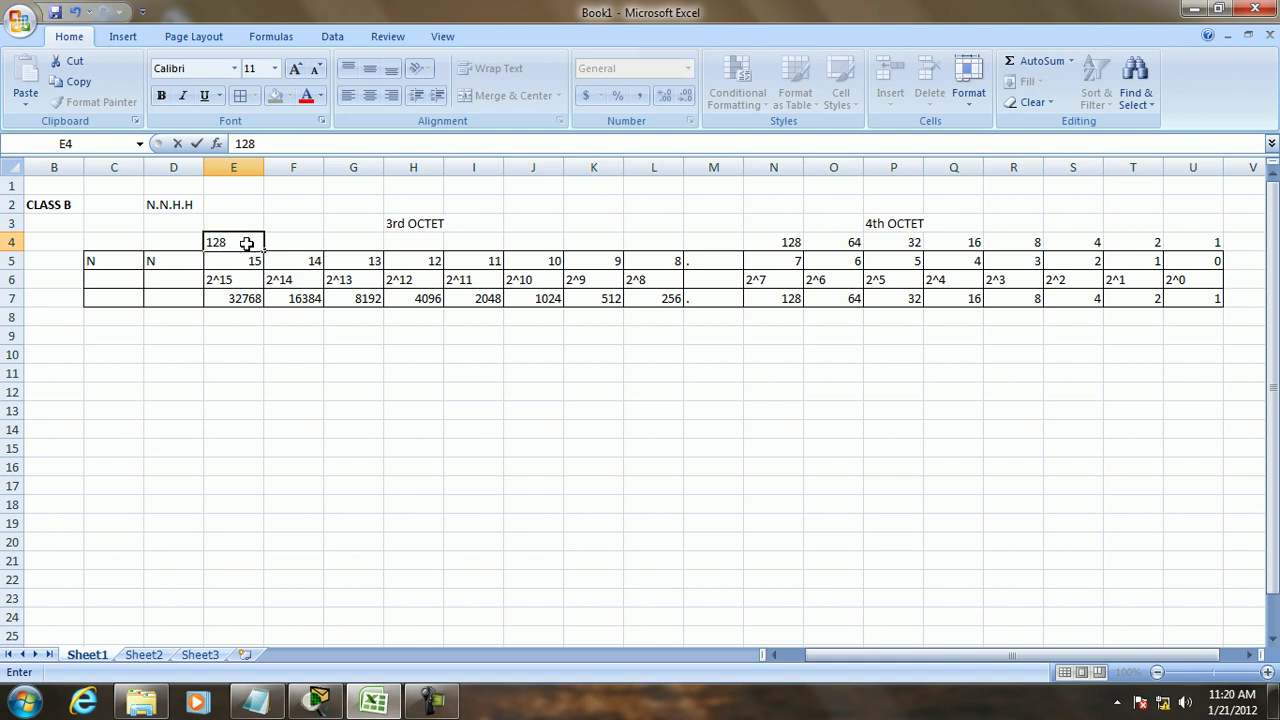
pyautogui.press('Tab')
pyautogui.write('64')
pyautogui.press('Tab')
pyautogui.write('32')
pyautogui.press('Tab')
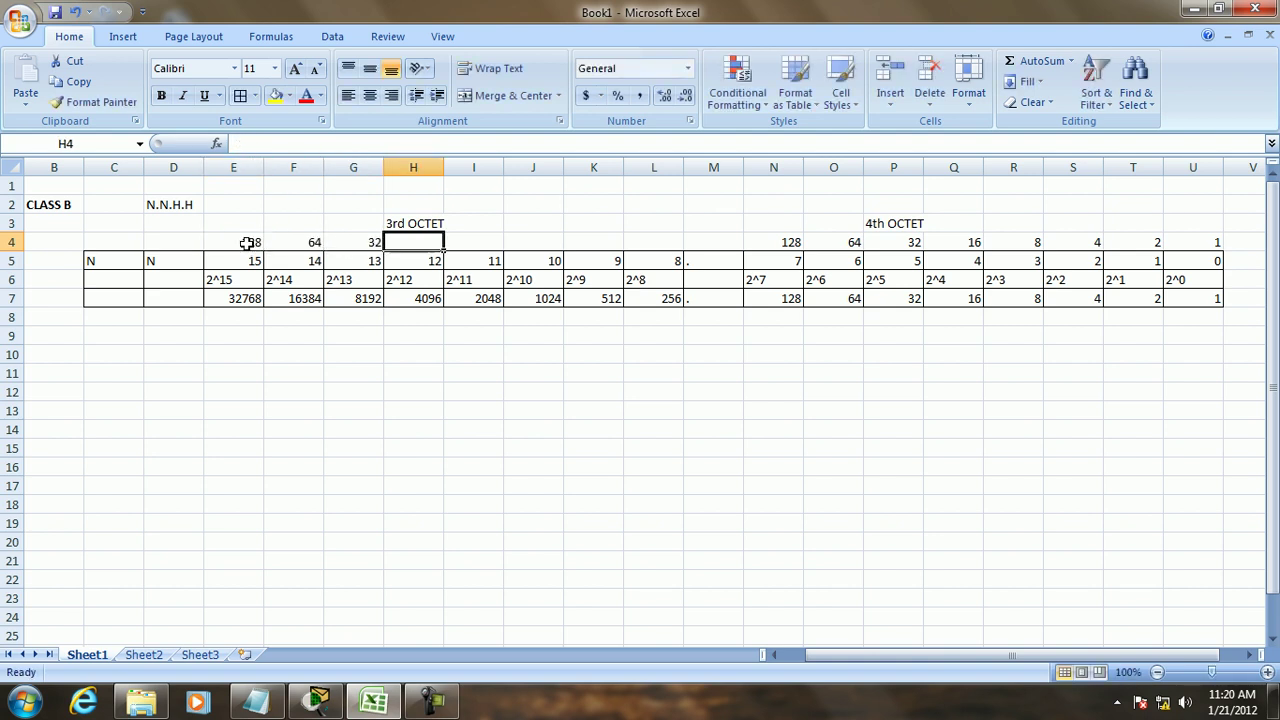
pyautogui.write('16')
pyautogui.press('Tab')
# Step: Complete the 3rd octet's bit values with 8, 4, 2 and 1 in I4:L4, and enter a dot separator in M4
pyautogui.write('8')
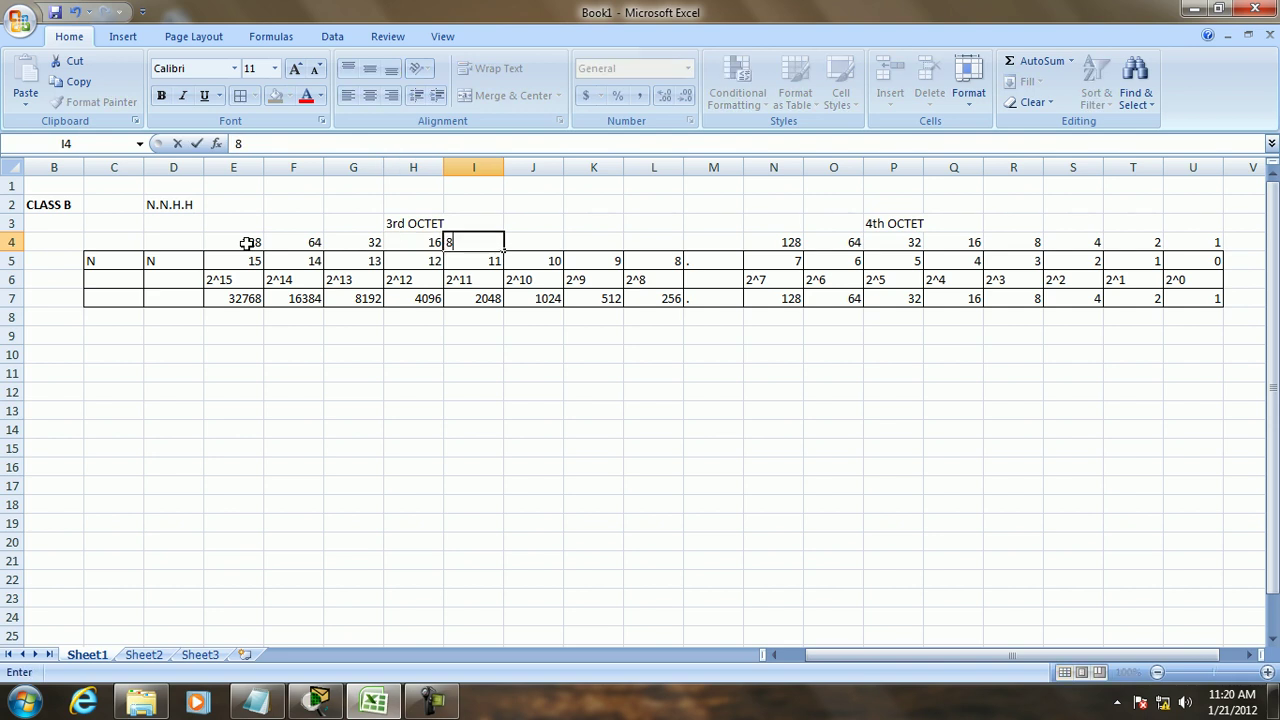
pyautogui.press('Tab')
pyautogui.write('4')
pyautogui.press('Tab')
pyautogui.write('2')
pyautogui.press('Tab')
pyautogui.write('1')
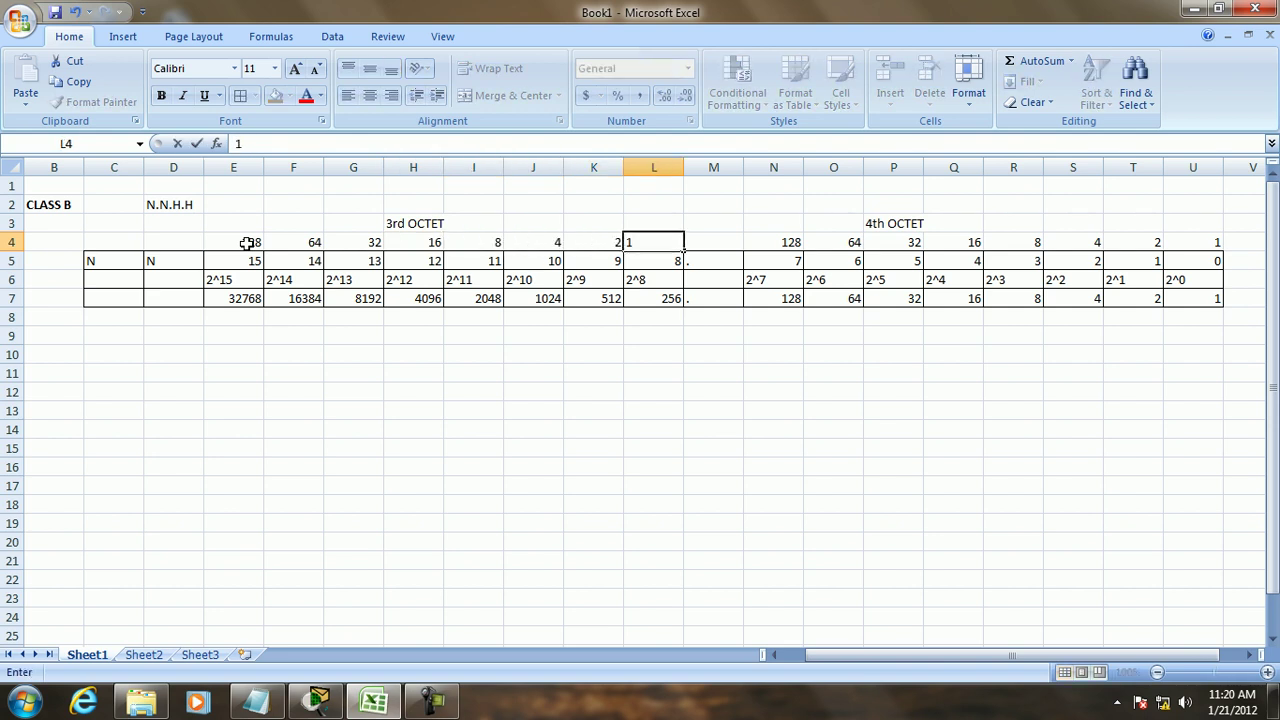
pyautogui.press('Tab')
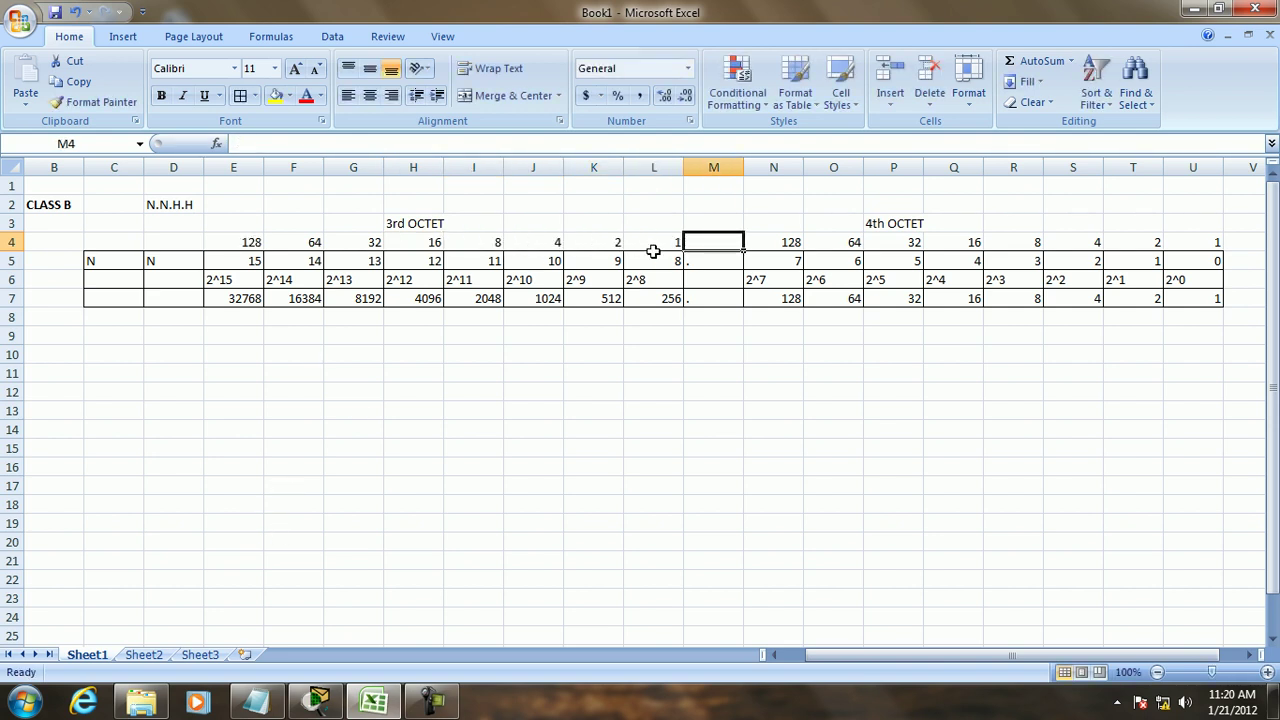
pyautogui.write('.')
pyautogui.click(518, 446)
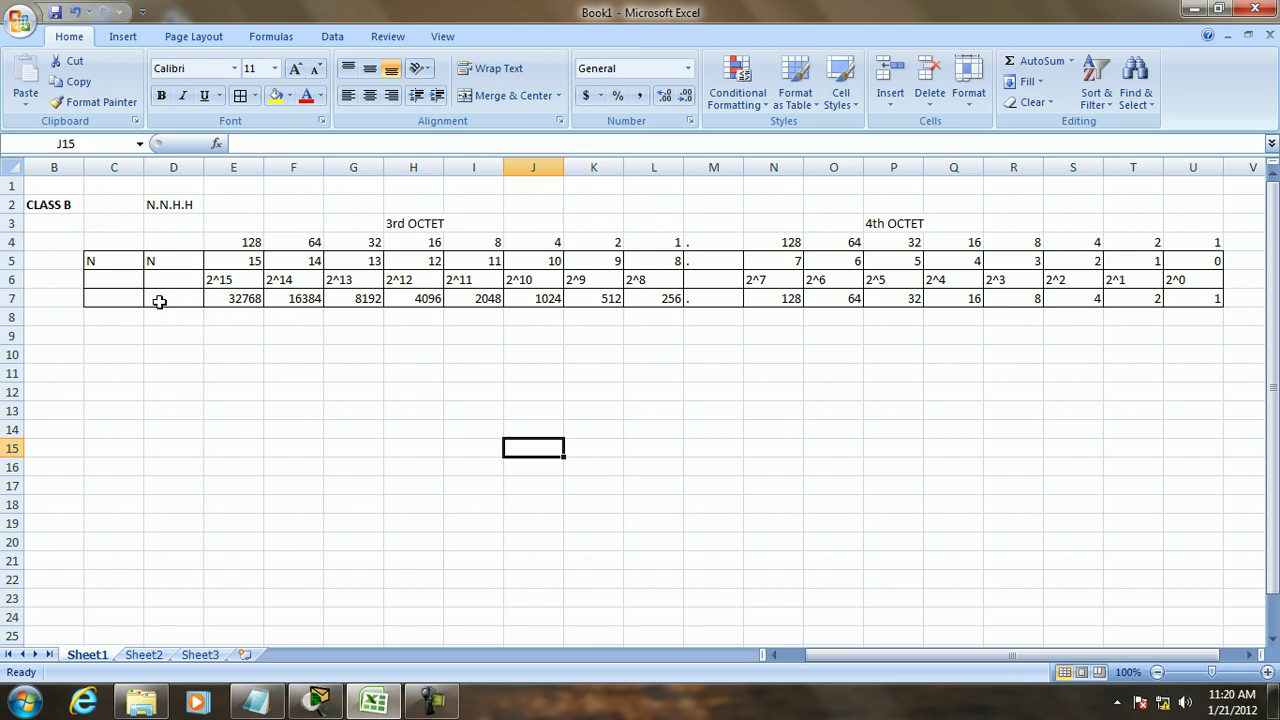
# Step: Add the row labels HOSTS in D7 and SUBNETMASK in D8
pyautogui.click(117, 300)
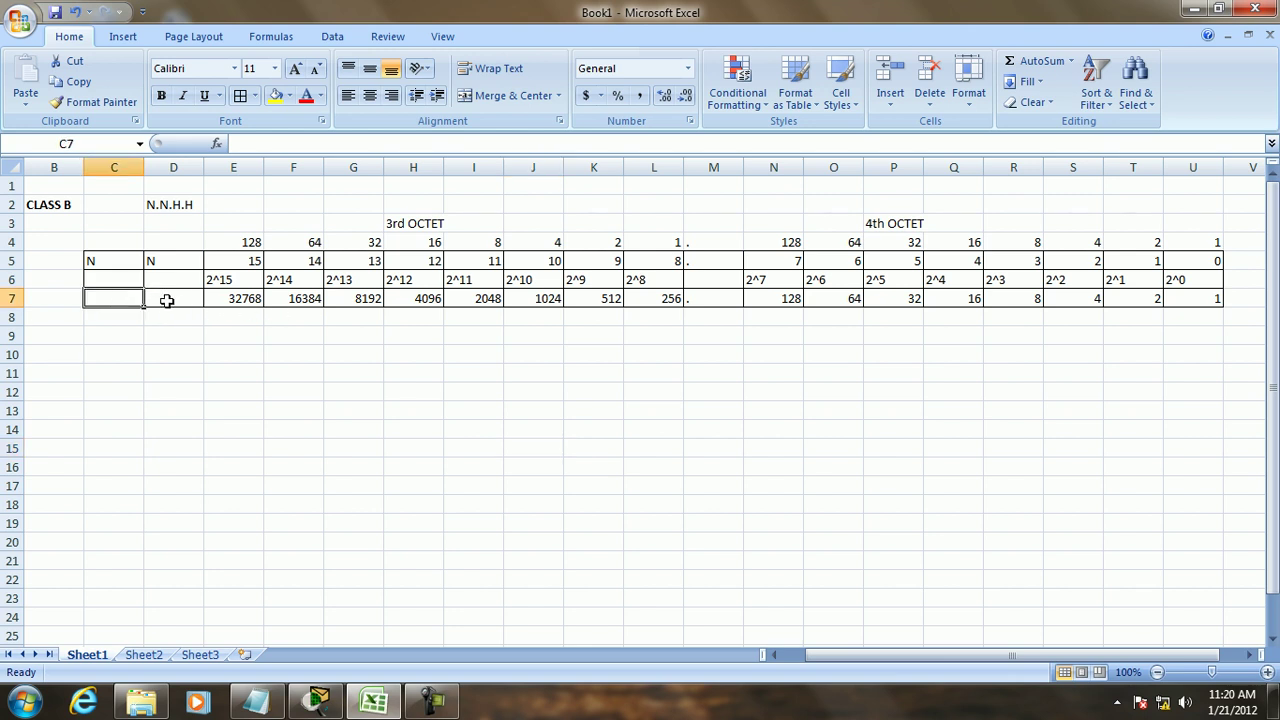
pyautogui.click(166, 300)
pyautogui.write('HOSTS')
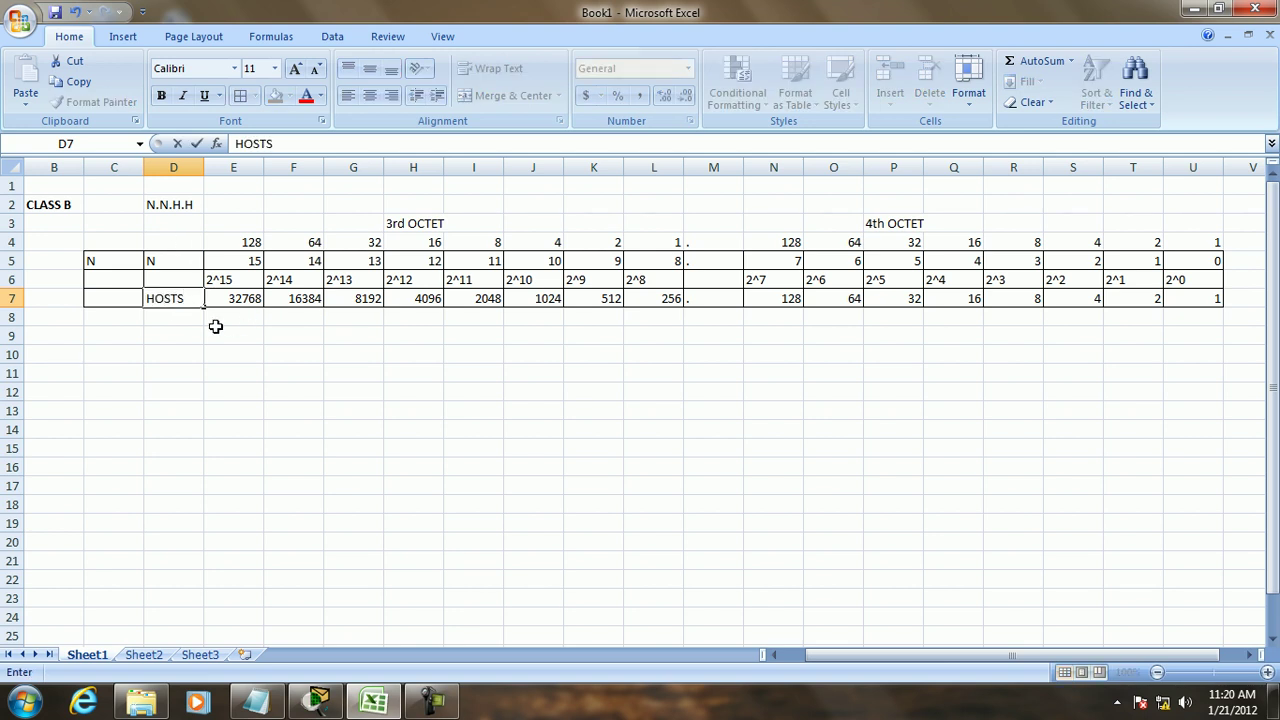
pyautogui.click(180, 321)
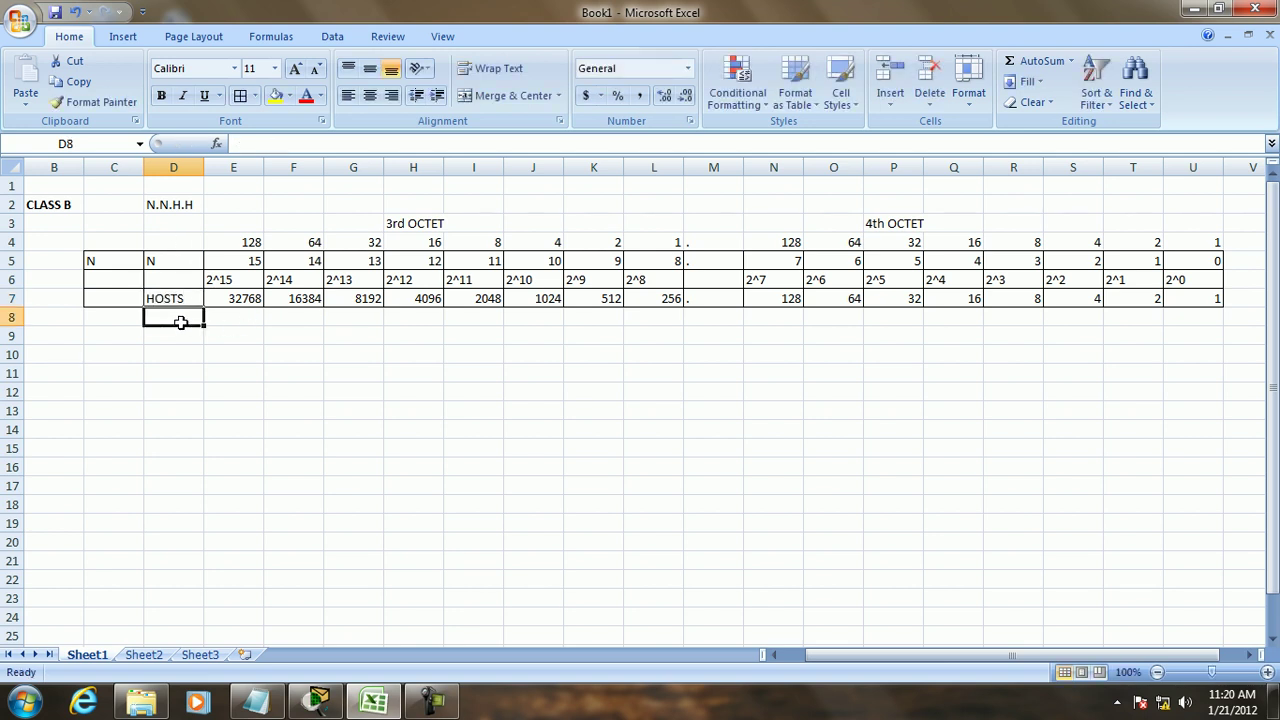
pyautogui.write('S')
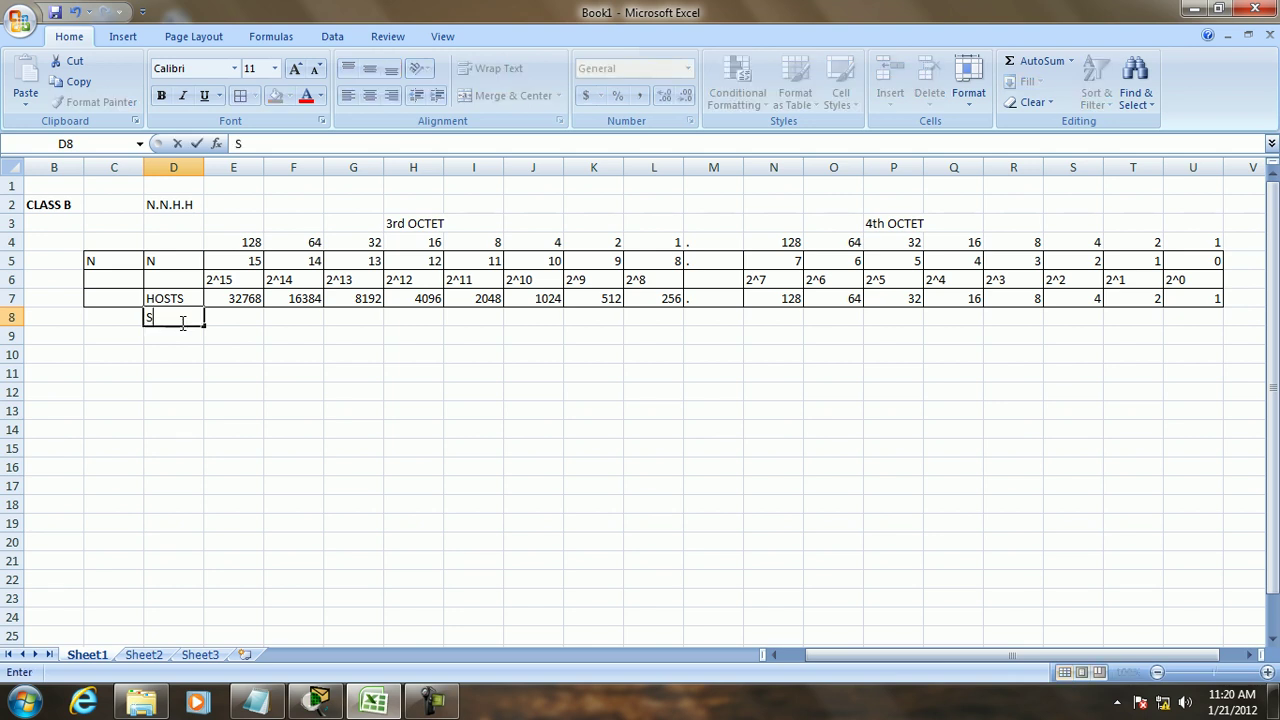
pyautogui.write('UBNETMASK')
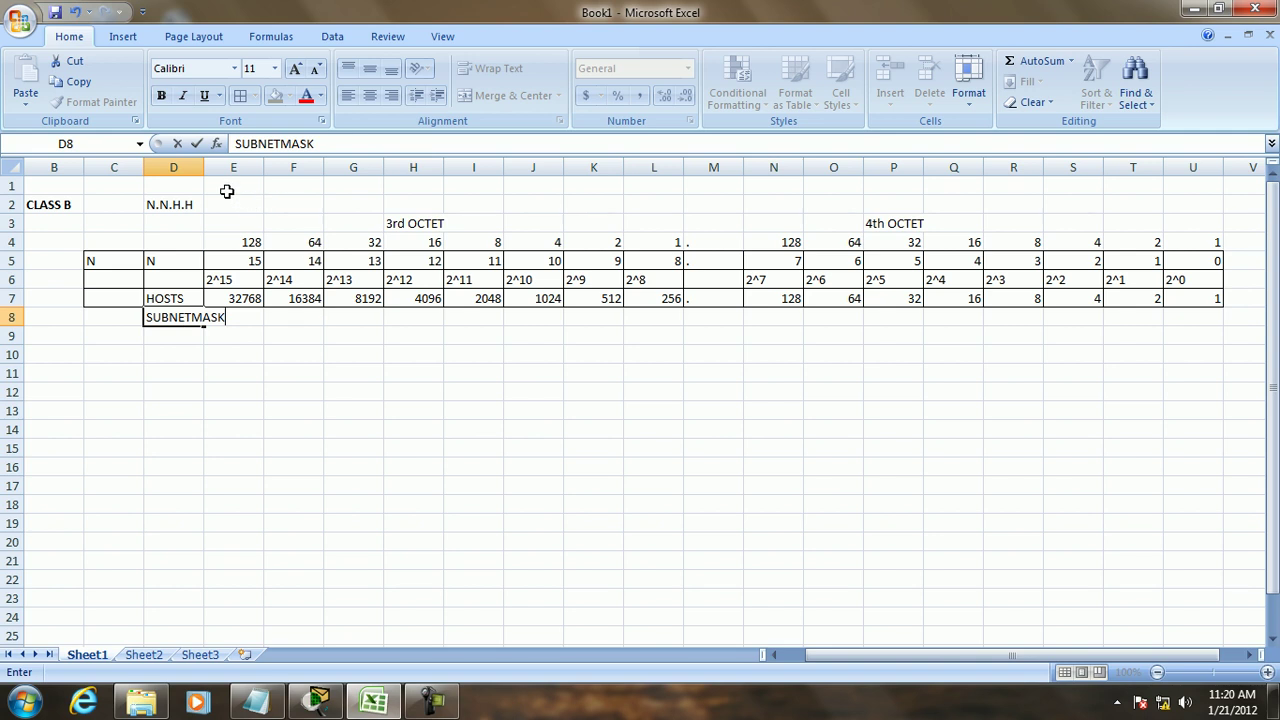
# Step: Fit column D's width to its contents and begin the subnet mask row with 128, 192, 224 and 240 in E8:H8
pyautogui.click(192, 167)
pyautogui.doubleClick(203, 167)
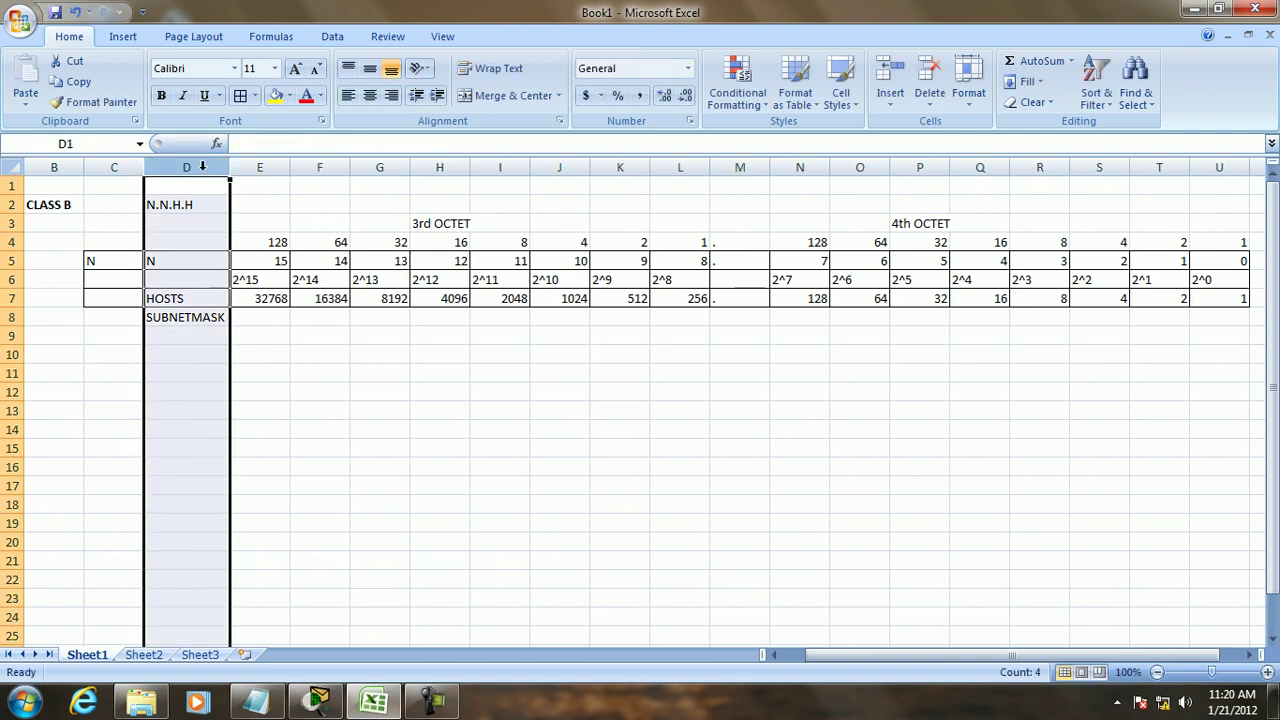
pyautogui.click(262, 317)
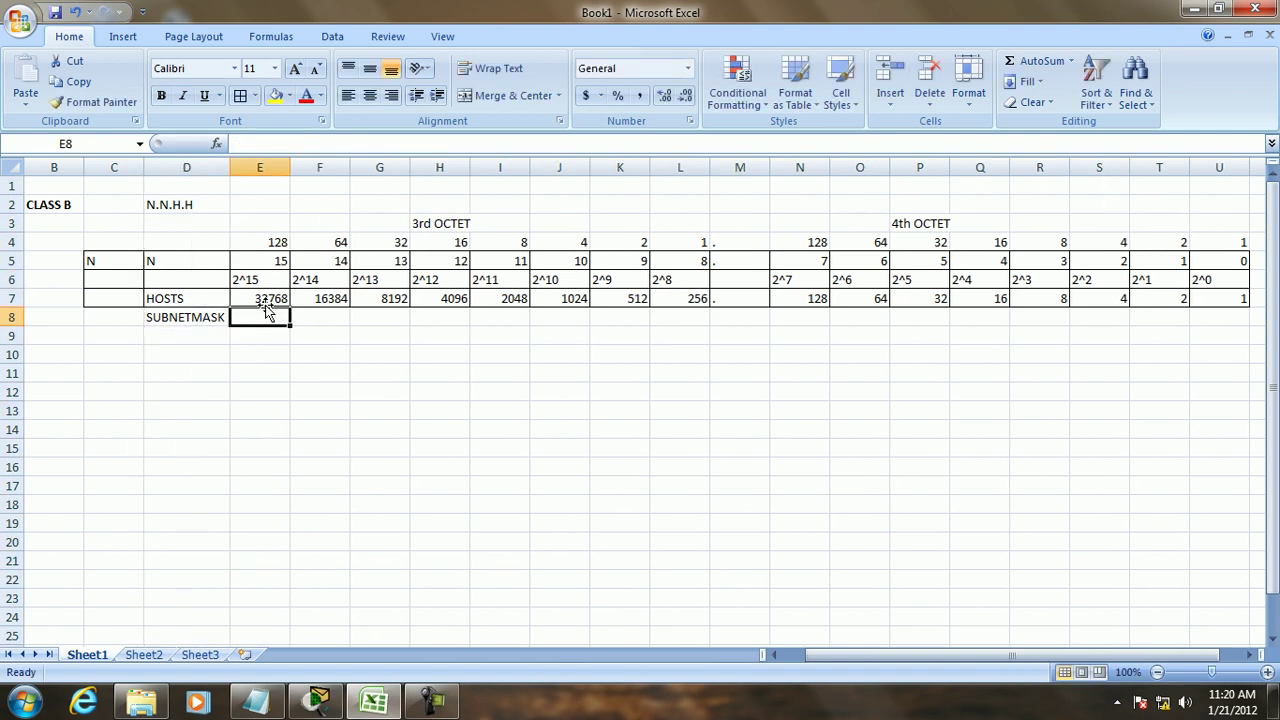
pyautogui.write('128')
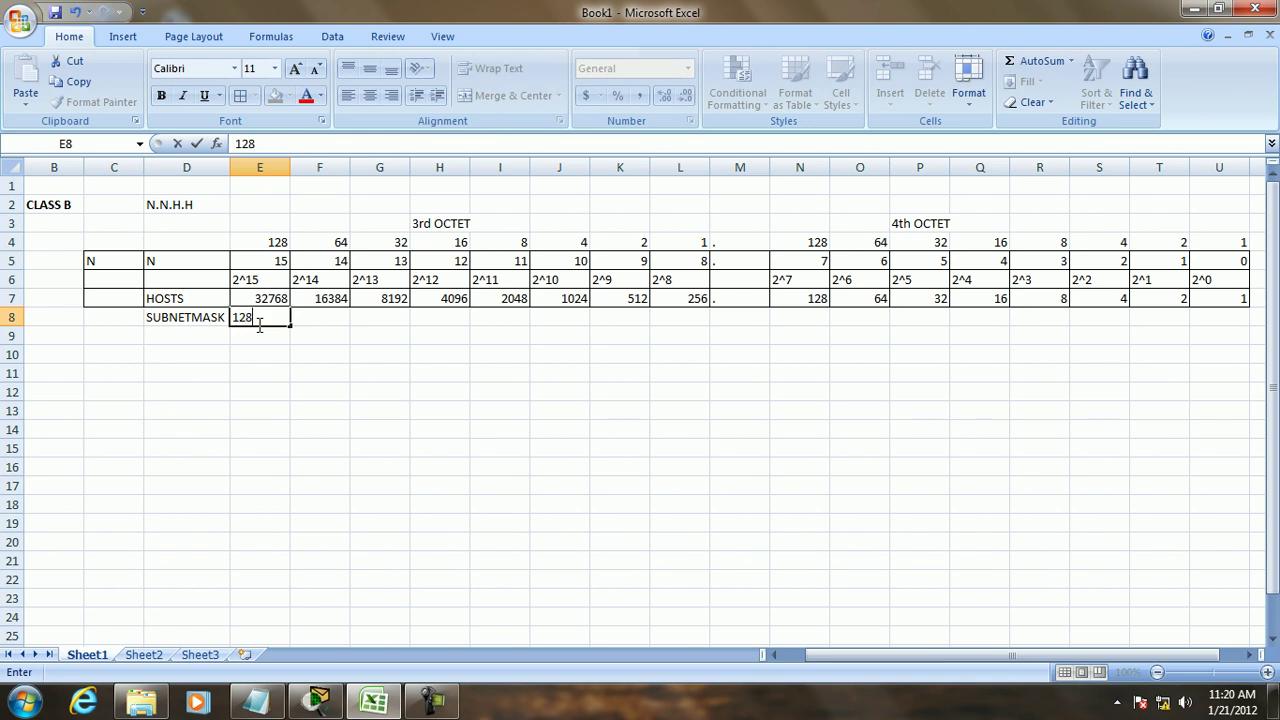
pyautogui.press('Tab')
pyautogui.write('192')
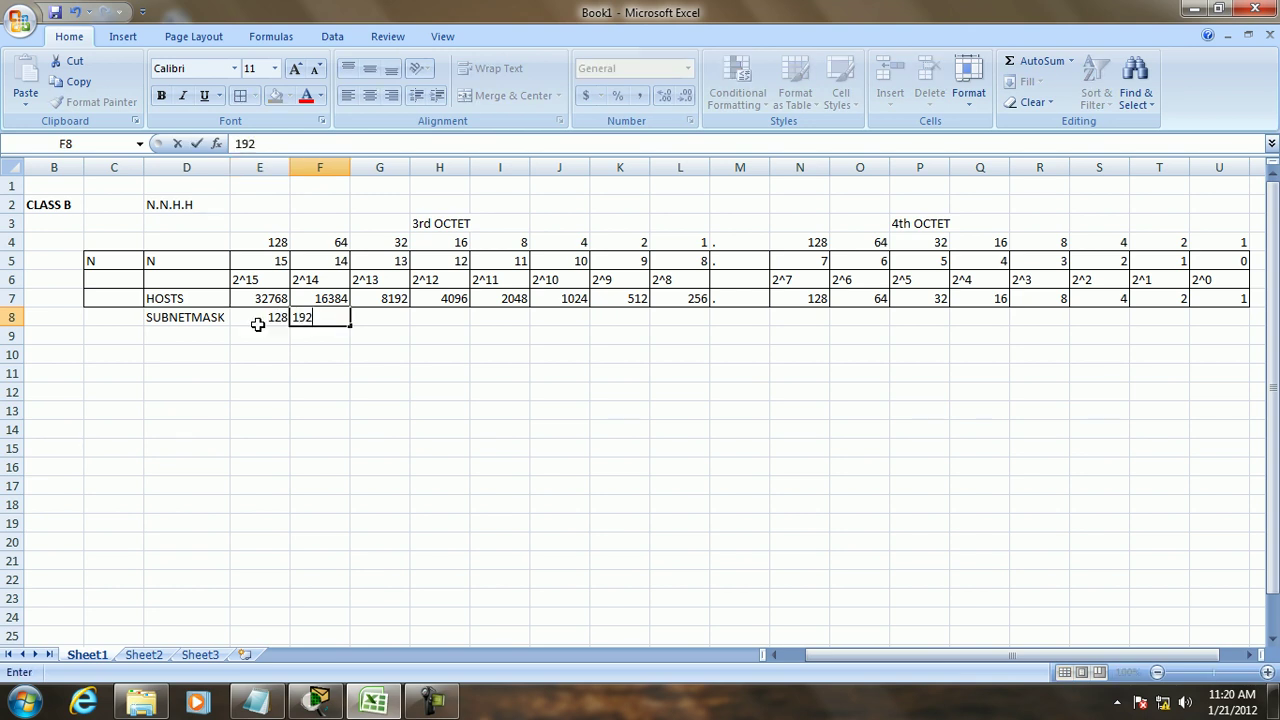
pyautogui.press('Tab')
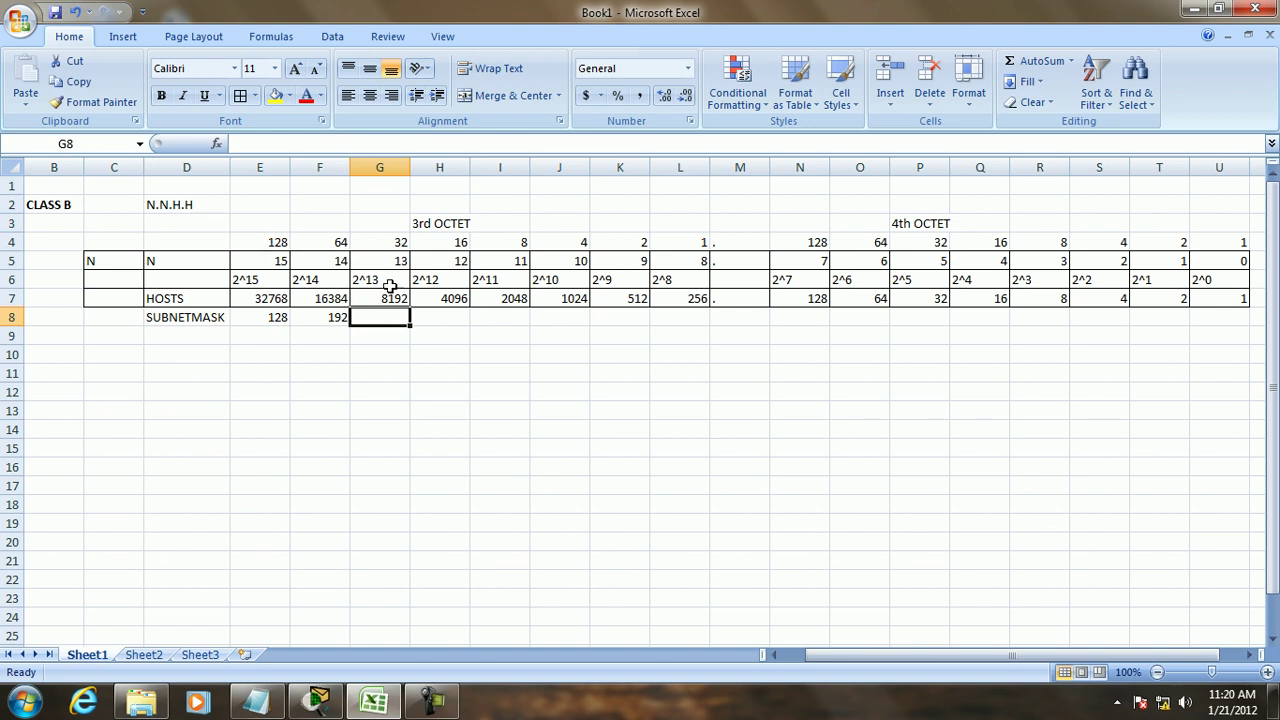
pyautogui.write('224')
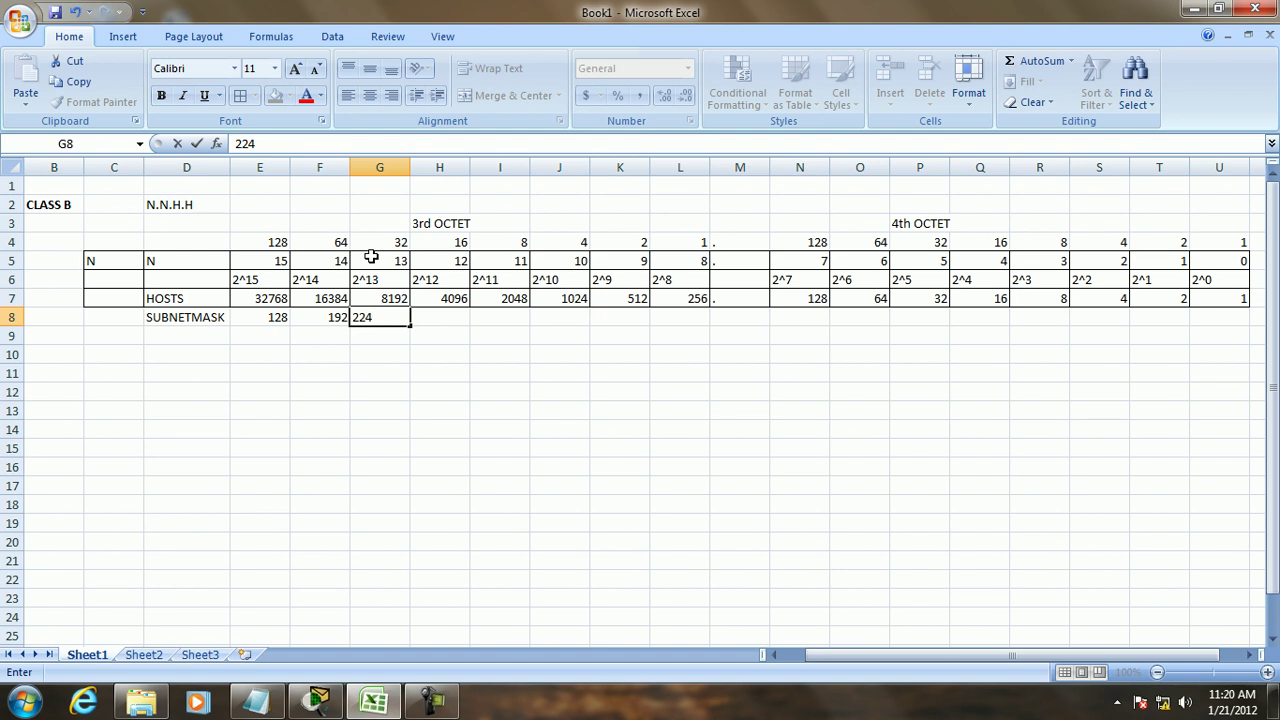
pyautogui.press('Tab')
pyautogui.write('240')
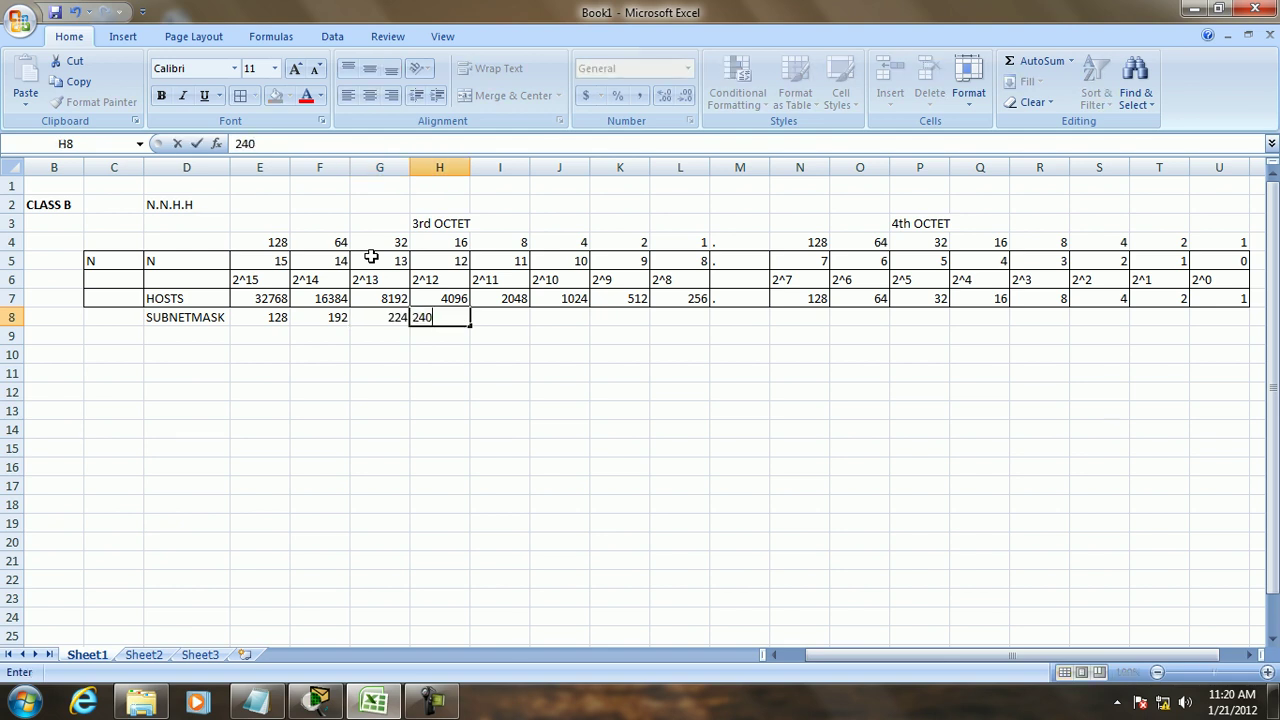
# Step: Complete the 3rd octet's subnet mask values with 248, 252, 254 and 255 in I8:L8, and enter a dot separator in M8
pyautogui.press('Tab')
pyautogui.write('248')
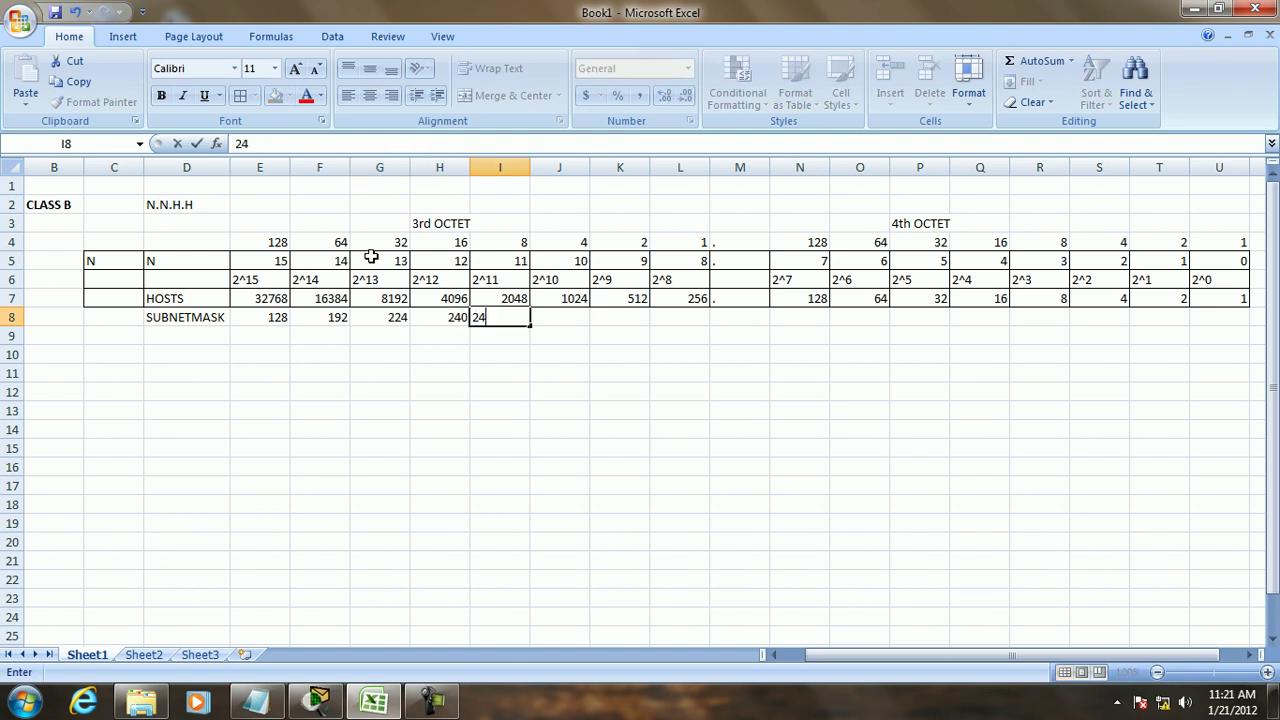
pyautogui.press('Tab')
pyautogui.write('252')
pyautogui.press('Tab')
pyautogui.write('154')
pyautogui.press('BackSpace')
pyautogui.press('BackSpace')
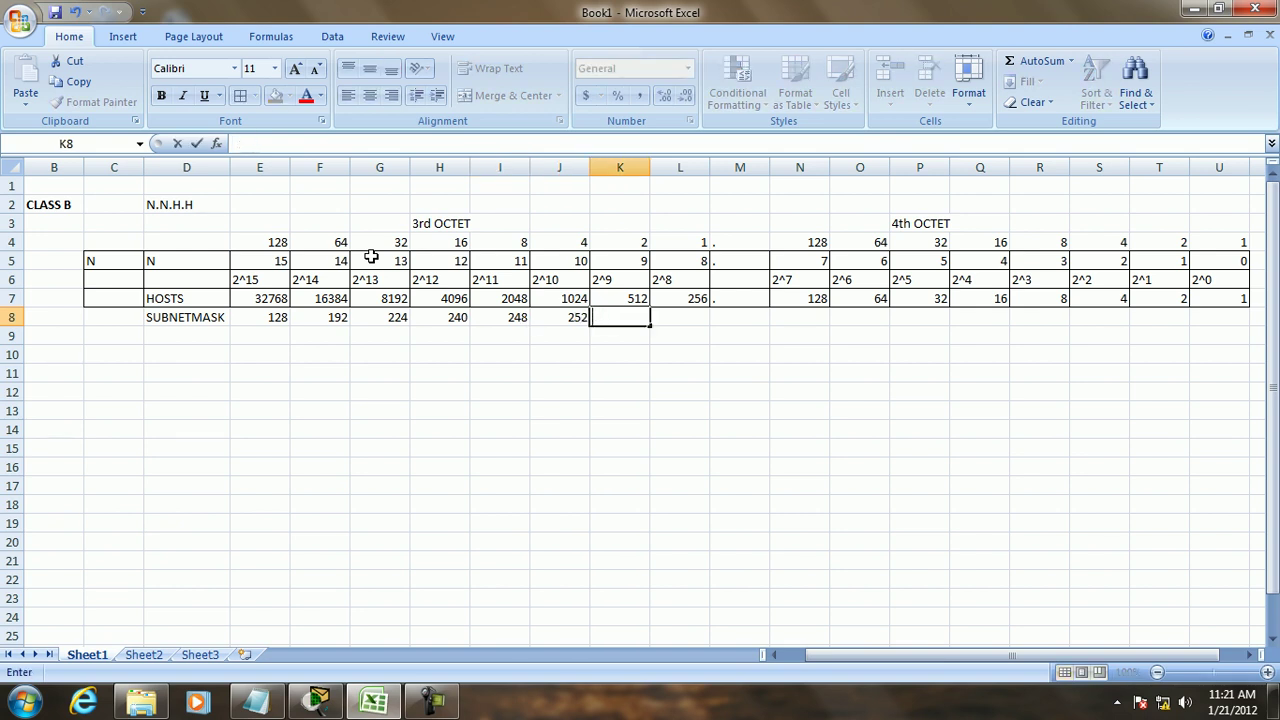
pyautogui.write('254')
pyautogui.press('Tab')
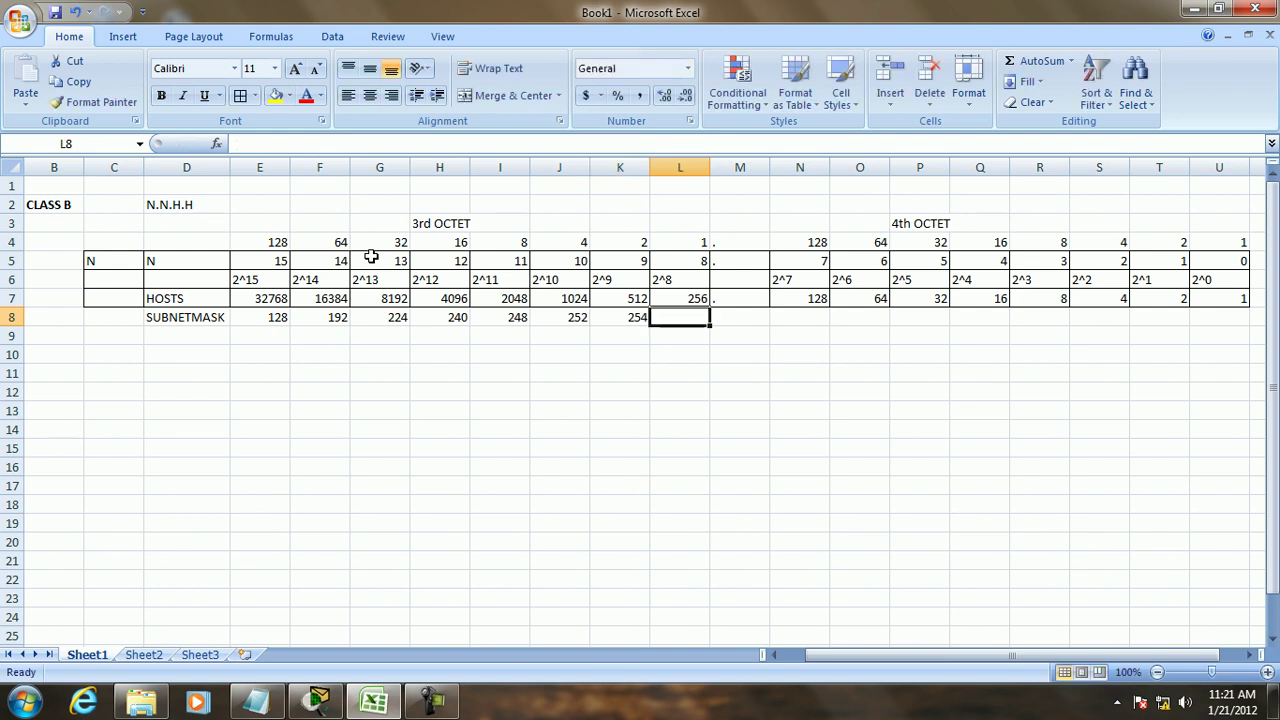
pyautogui.write('255')
pyautogui.press('Tab')
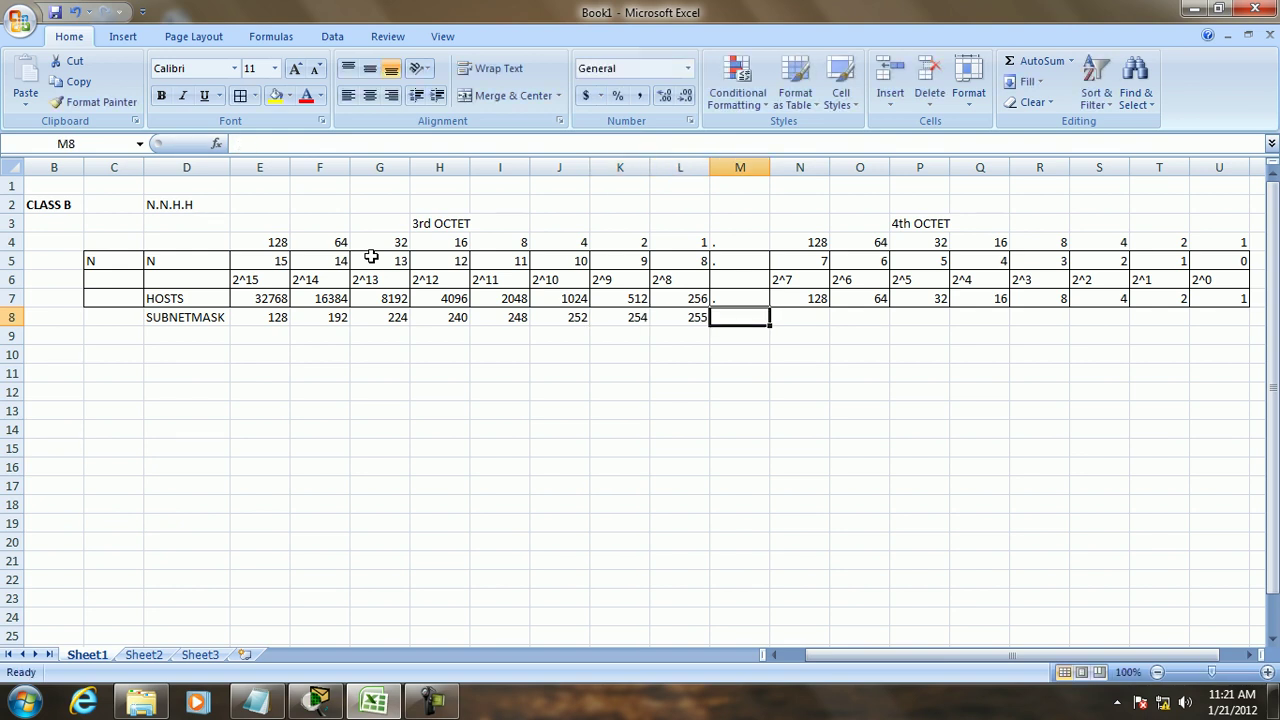
pyautogui.press('Tab')
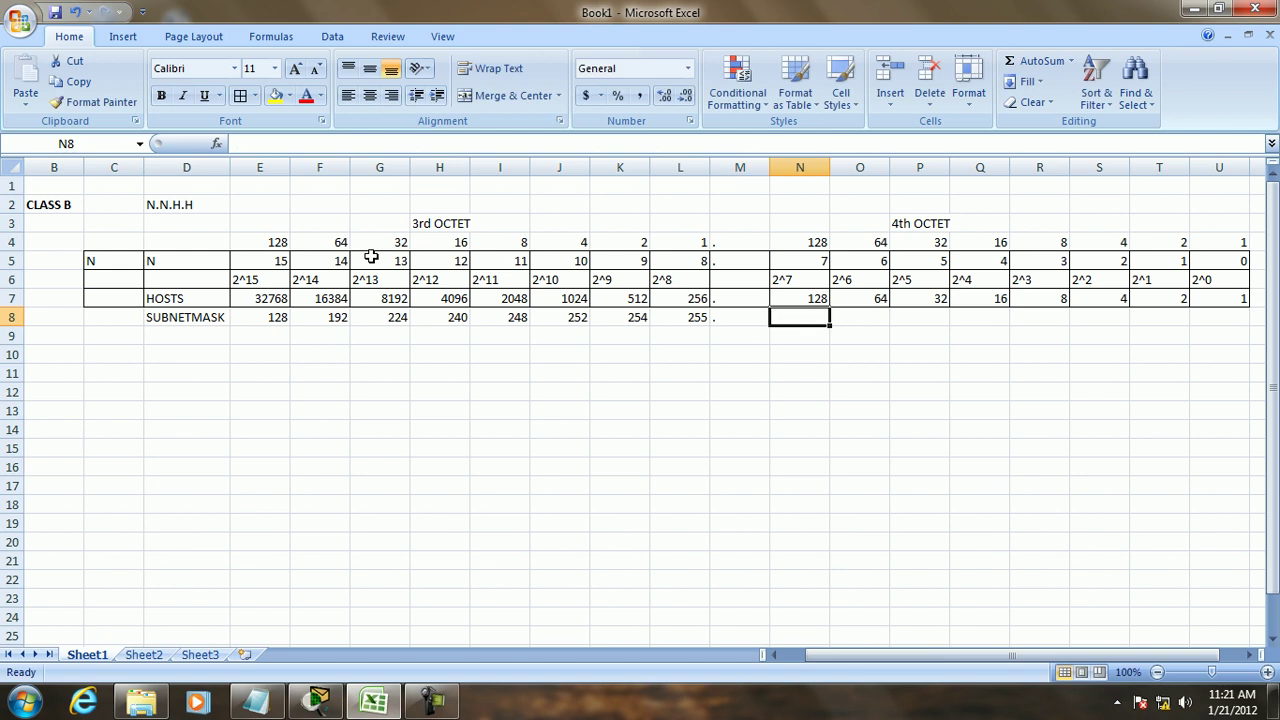
# Step: Enter the 4th octet's subnet mask values 128, 192, 224 and 240 in N8:Q8
pyautogui.write('128')
pyautogui.press('Tab')
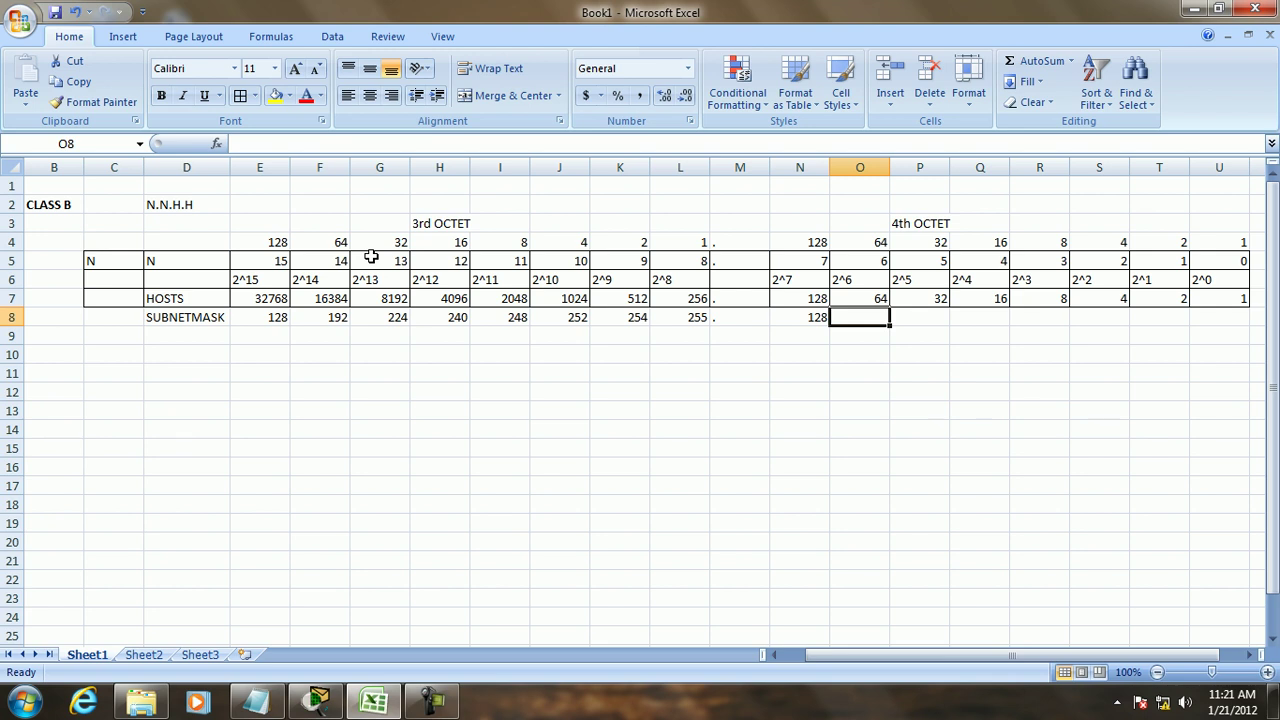
pyautogui.write('1')
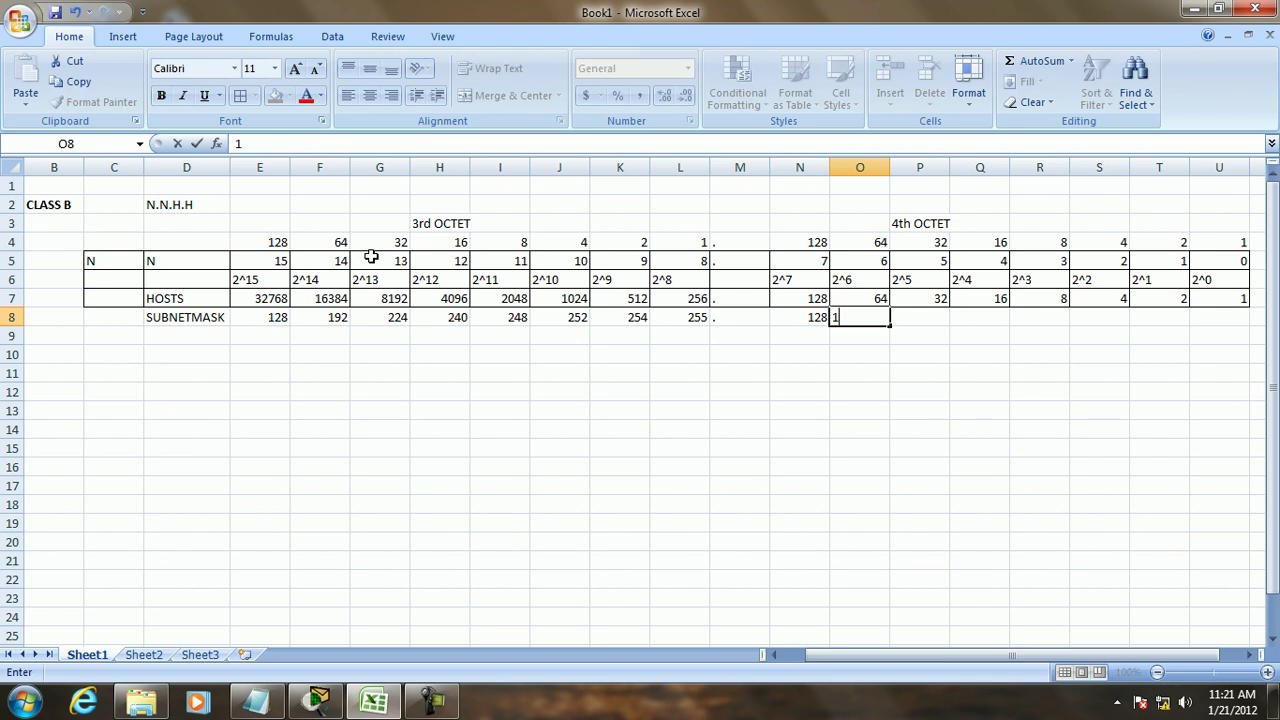
pyautogui.write('92')
pyautogui.press('Tab')
pyautogui.write('224')
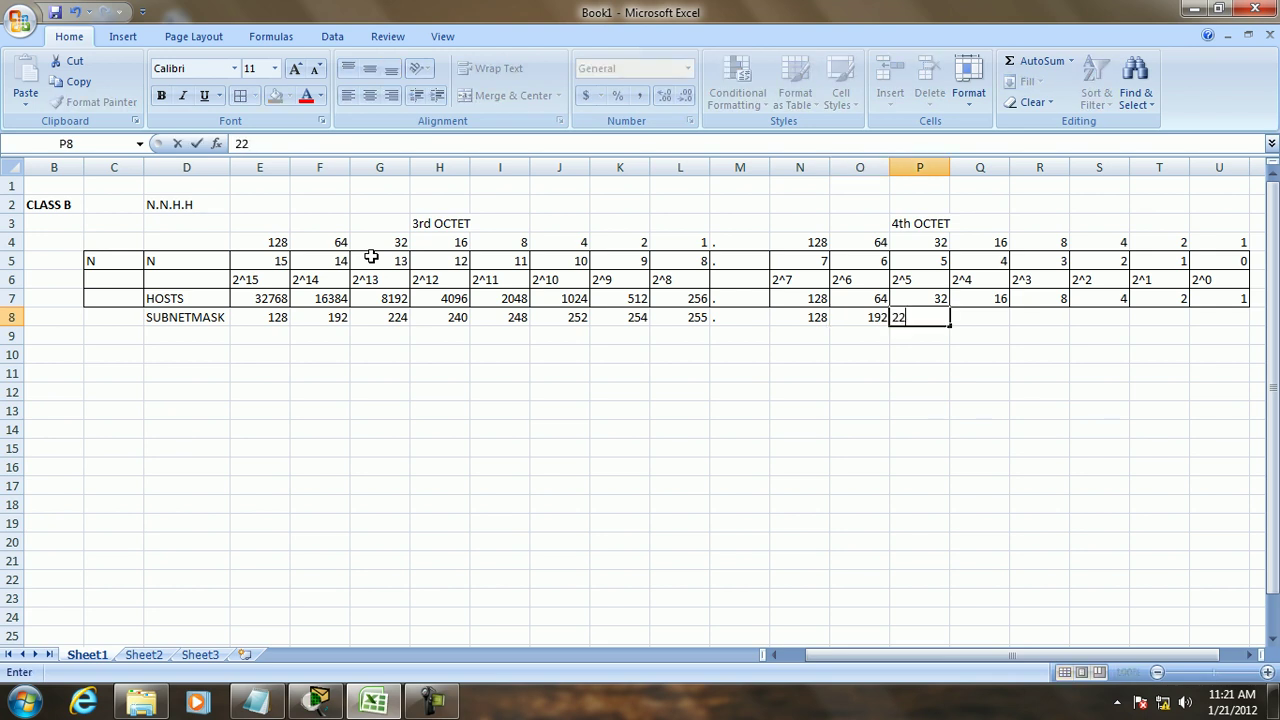
pyautogui.press('Tab')
pyautogui.write('1')
pyautogui.write('240')
pyautogui.press('Tab')
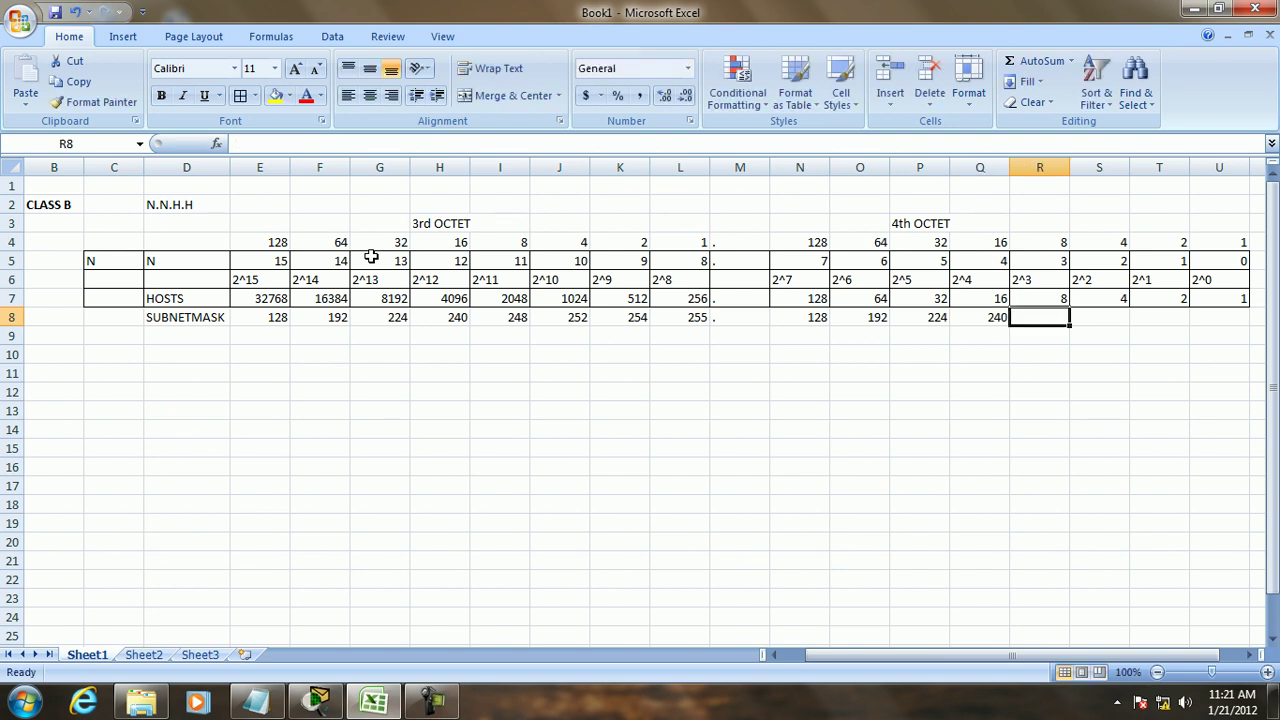
# Step: Complete the 4th octet's subnet mask values with 248, 252, 254 and 255 in R8:U8
pyautogui.write('248')
pyautogui.press('Tab')
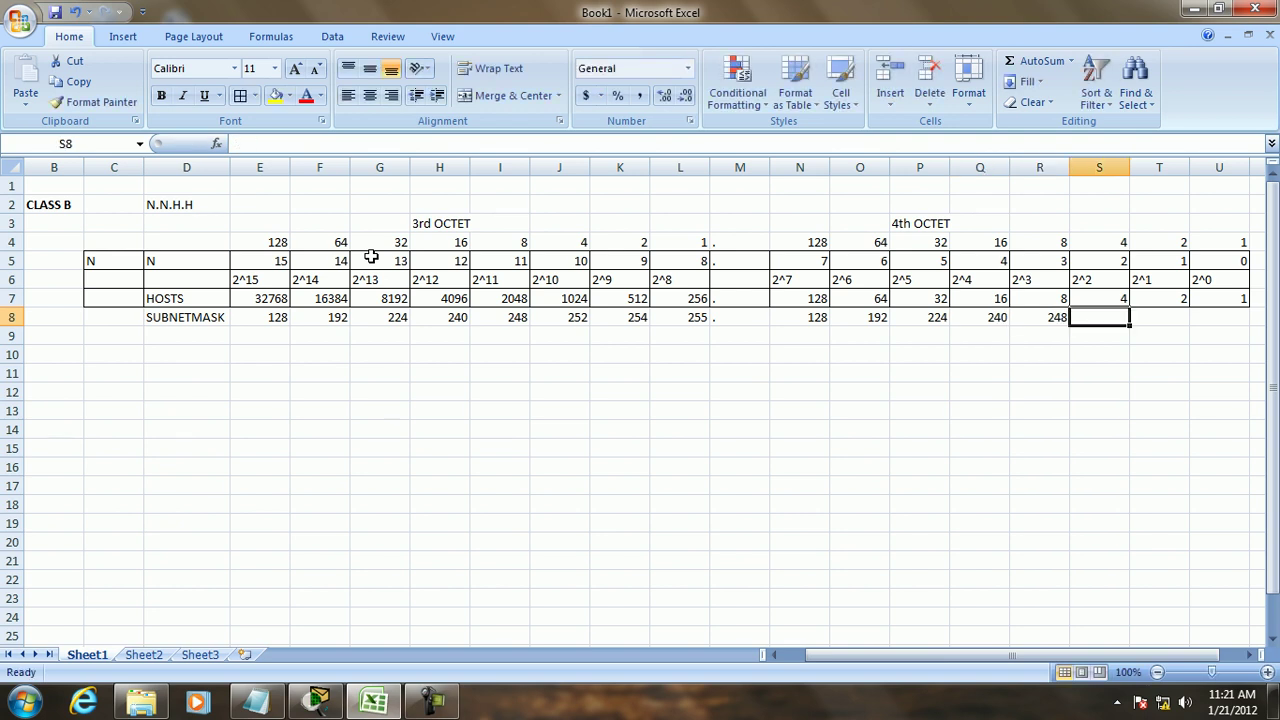
pyautogui.write('252')
pyautogui.press('Tab')
pyautogui.write('254')
pyautogui.press('Tab')
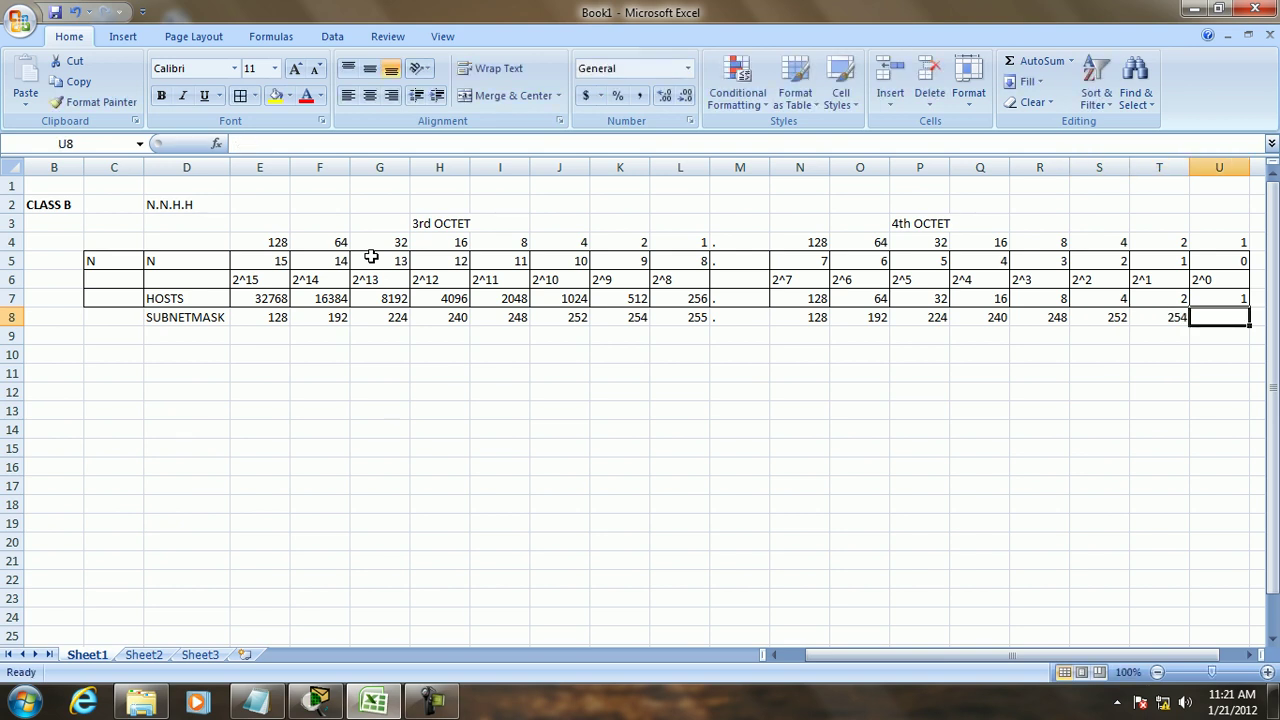
pyautogui.write('255')
pyautogui.press('Return')
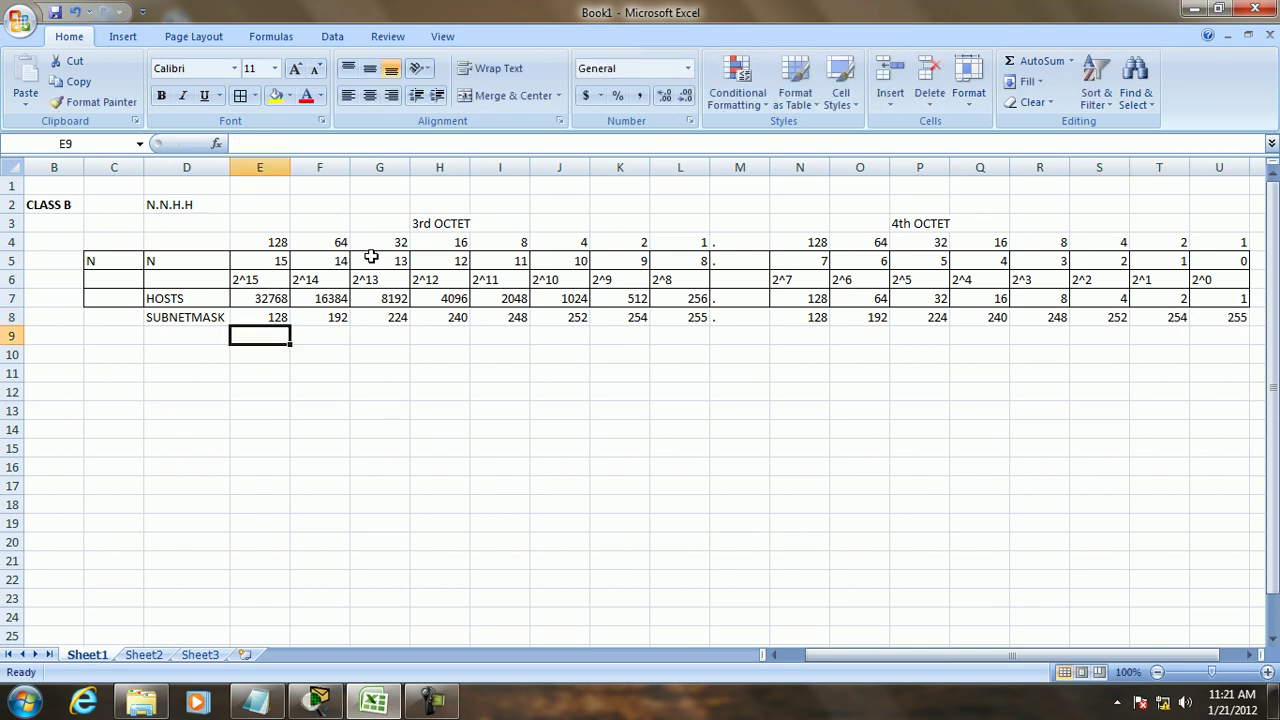
# Step: Add the row label SUBNETS in D9, below SUBNETMASK
pyautogui.press('Left')
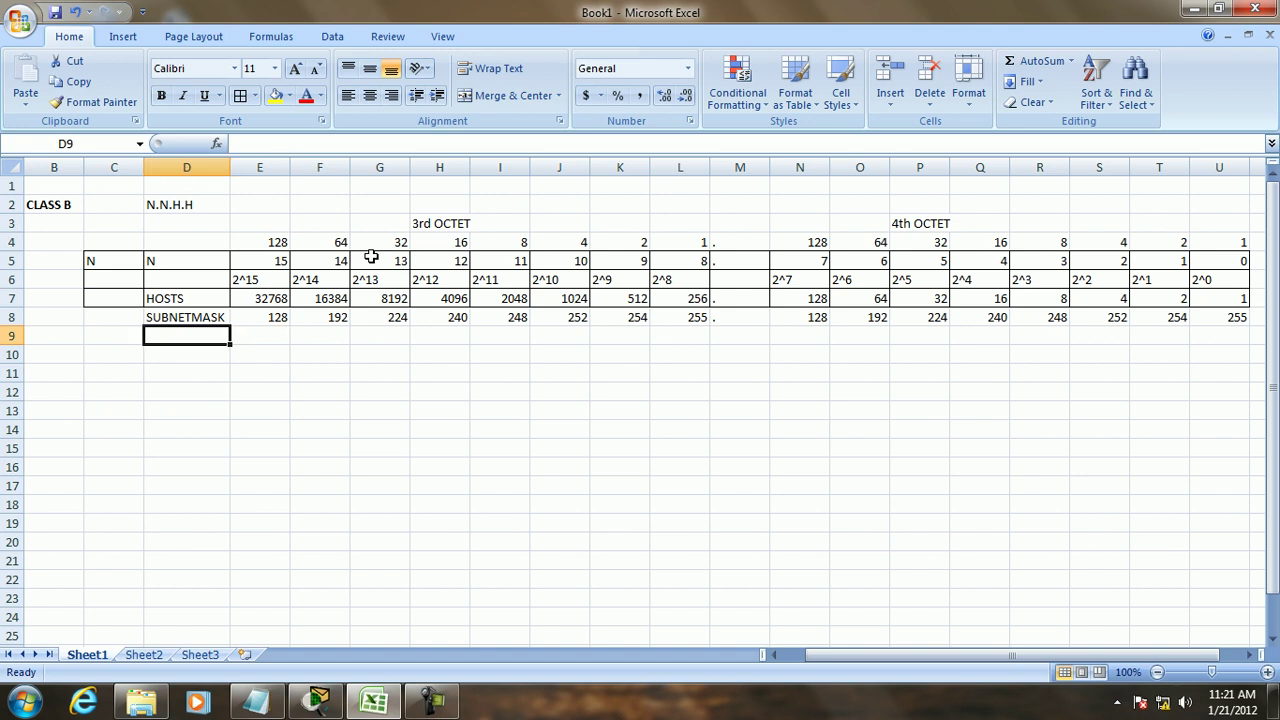
pyautogui.write('SUN')
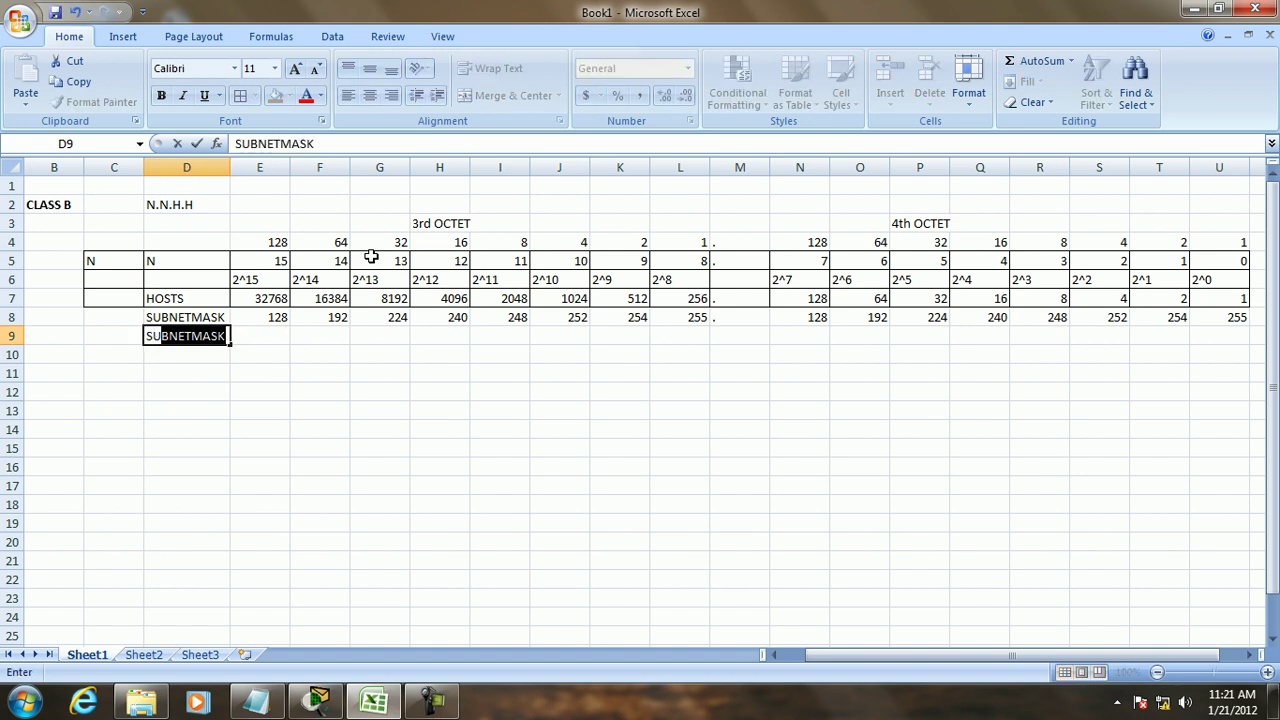
pyautogui.press('BackSpace')
pyautogui.write('BNETS')
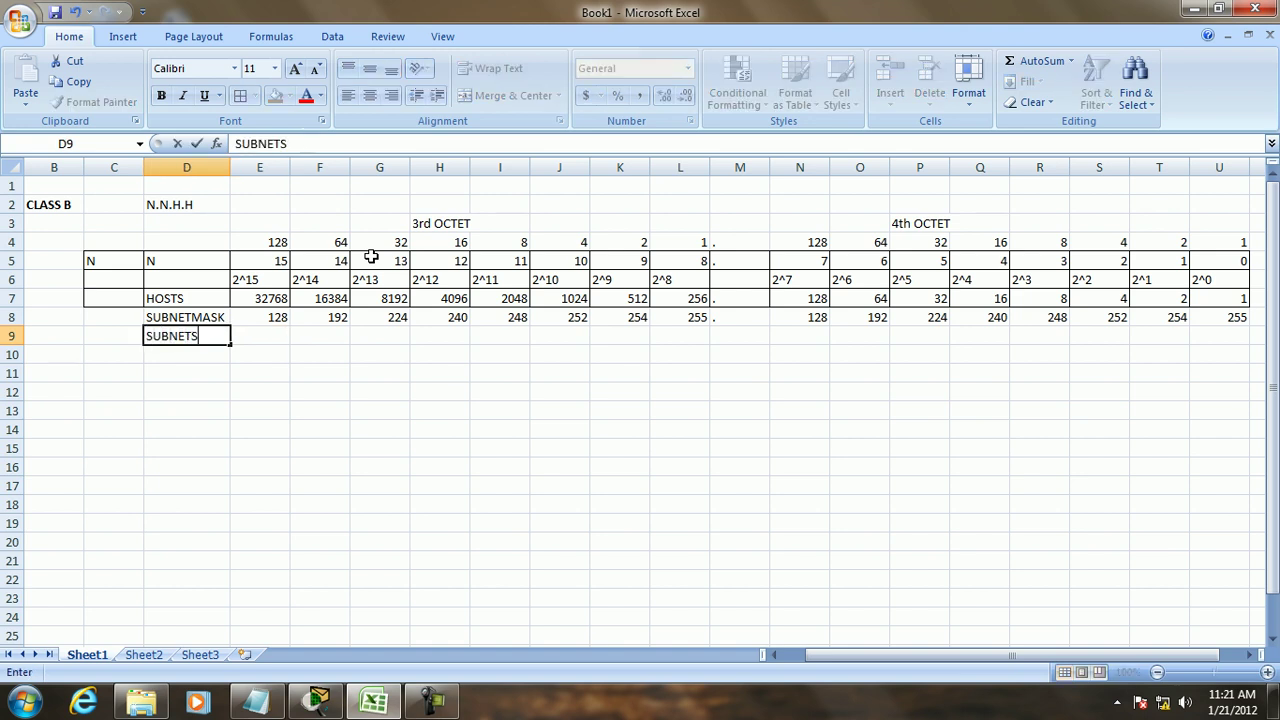
pyautogui.press('Tab')
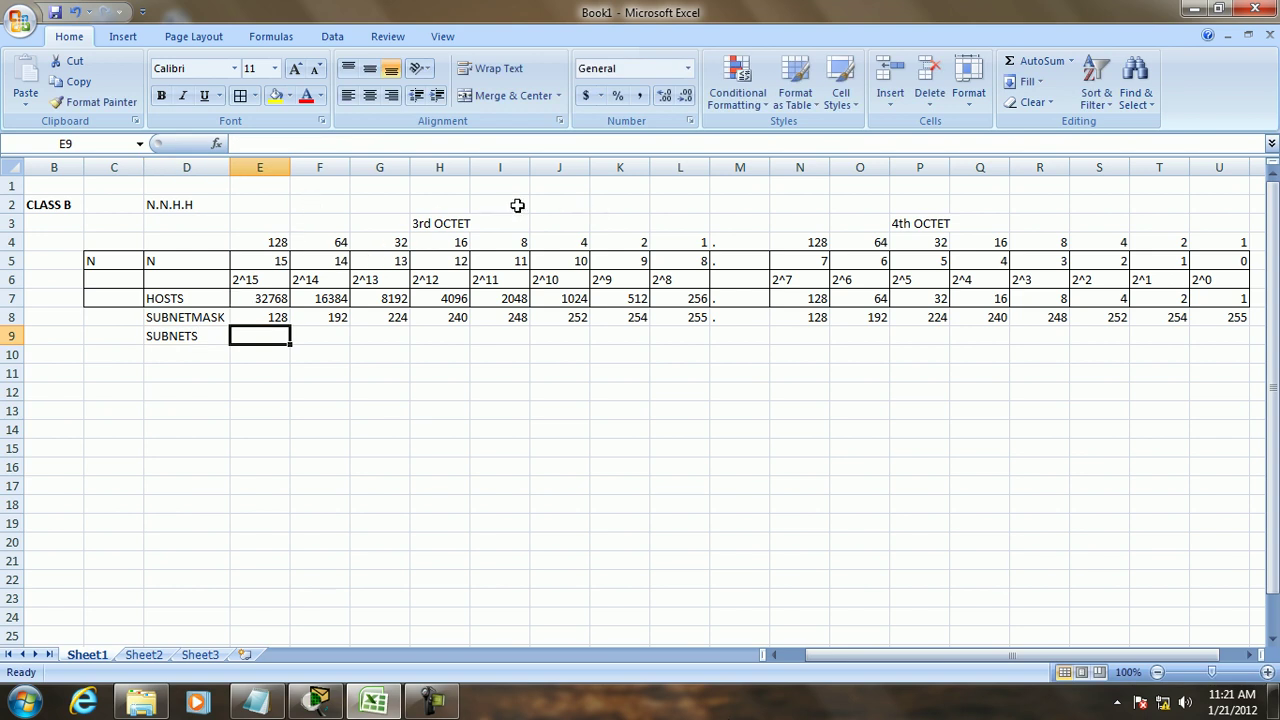
# Step: Insert three blank rows above row 1 to make room over the Class B table
pyautogui.click(558, 204)
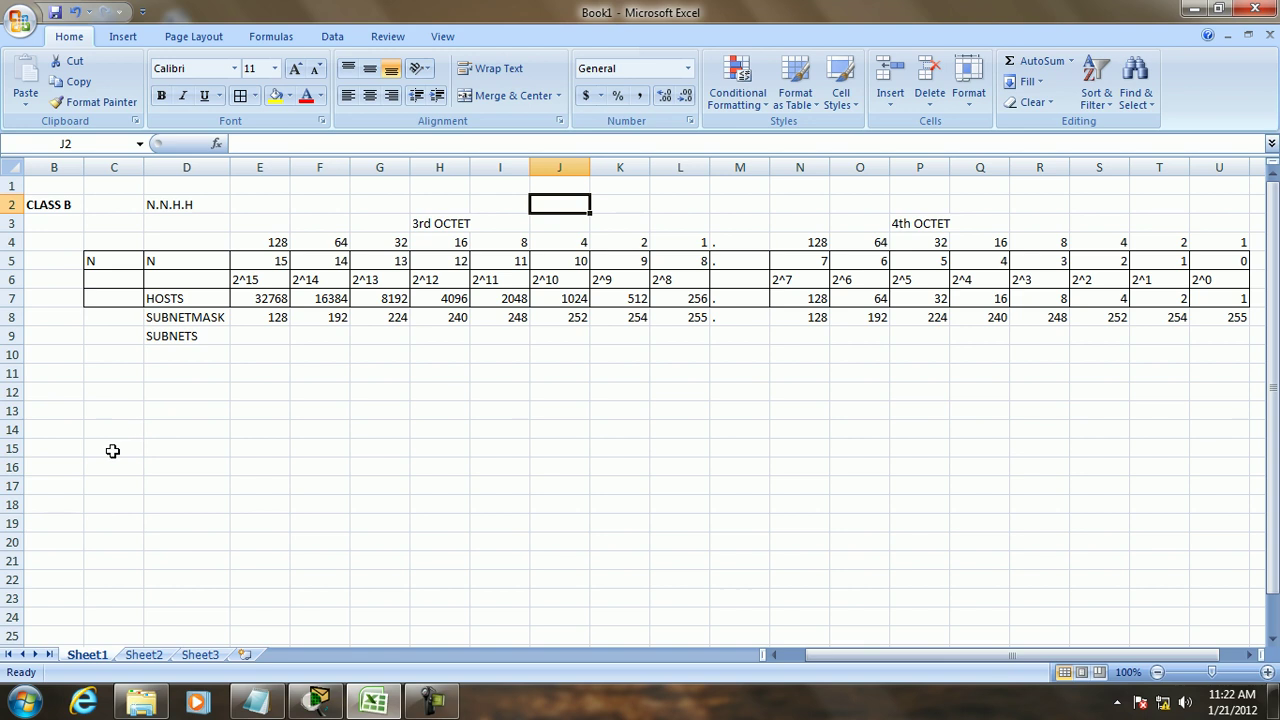
pyautogui.rightClick(20, 187)
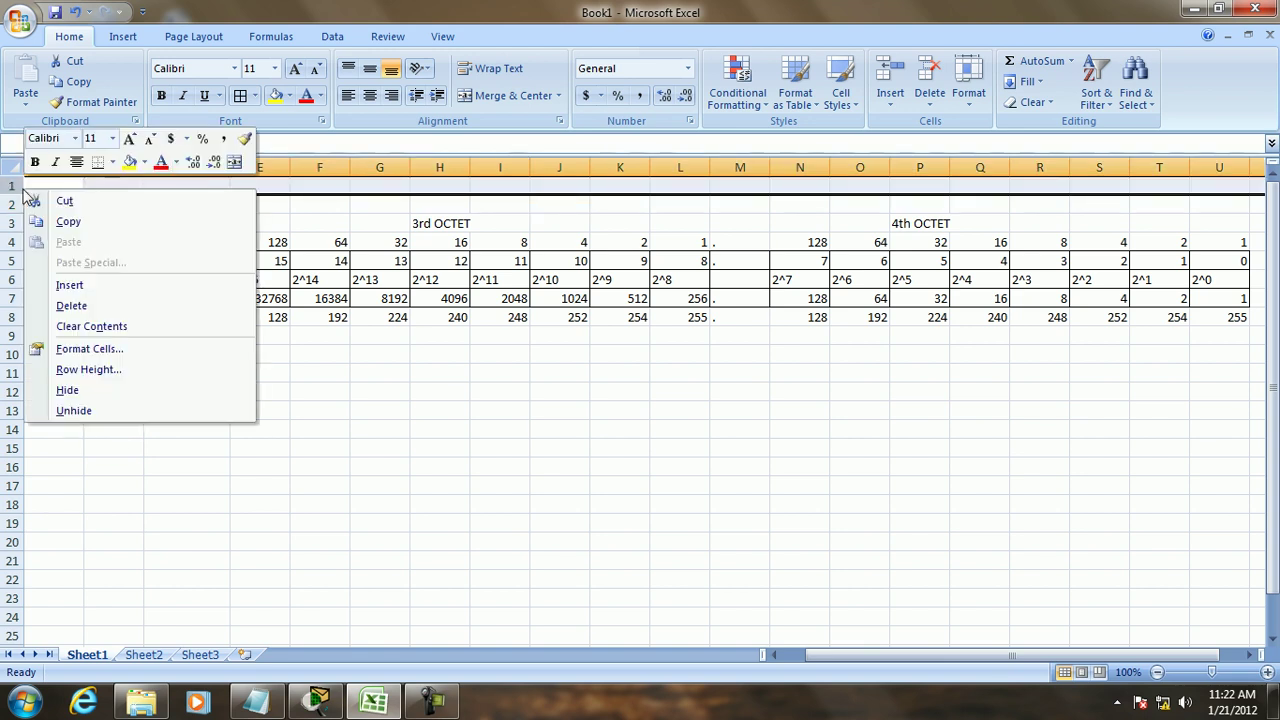
pyautogui.click(70, 285)
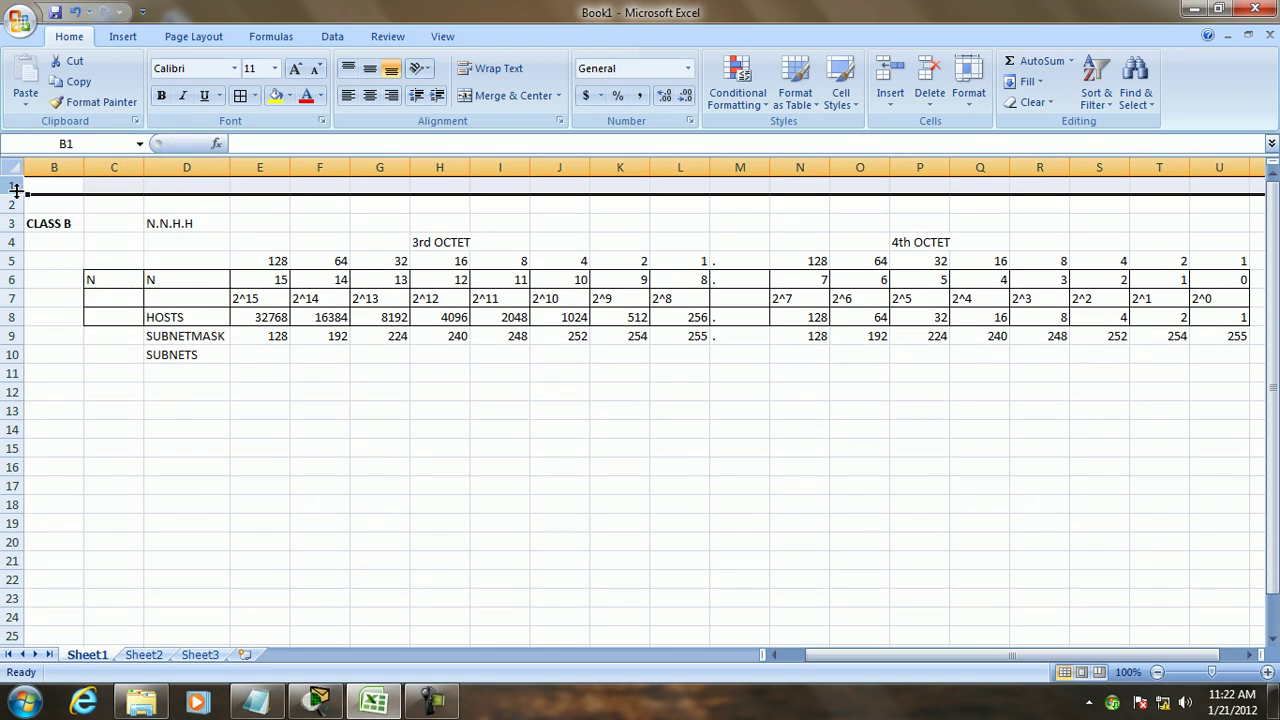
pyautogui.rightClick(16, 191)
pyautogui.click(82, 290)
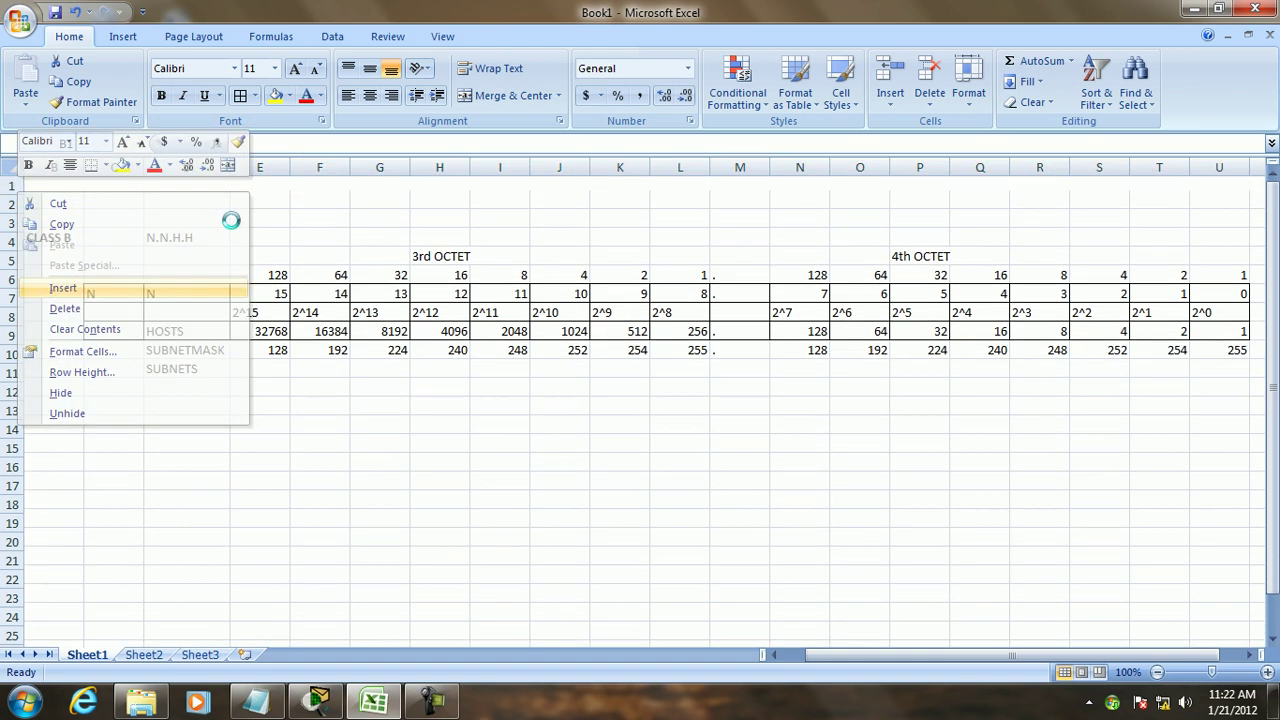
pyautogui.click(512, 204)
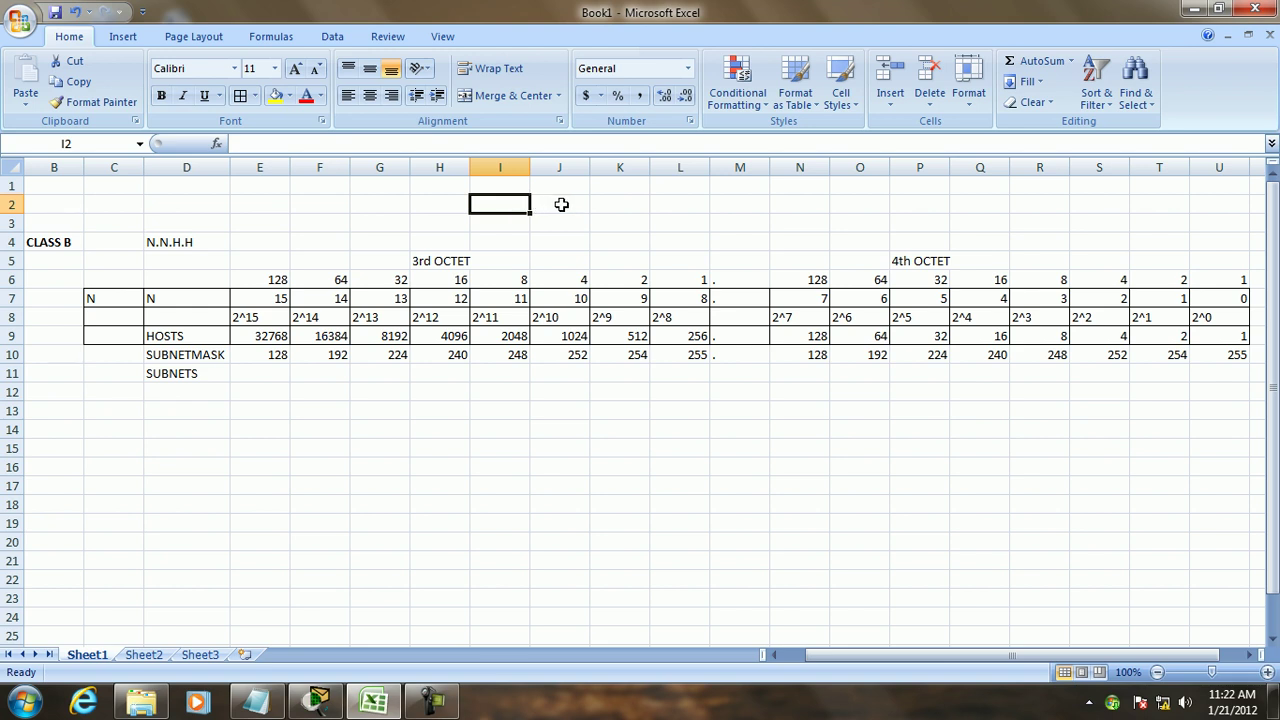
pyautogui.rightClick(12, 186)
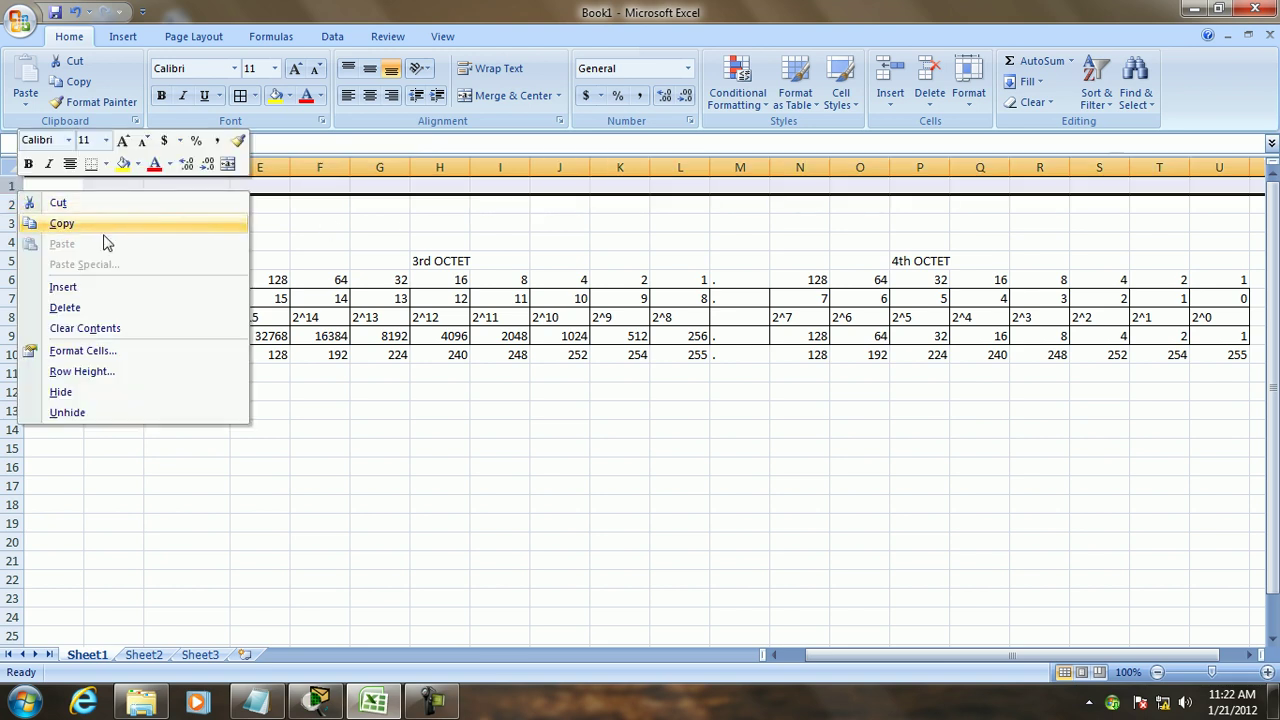
pyautogui.click(90, 287)
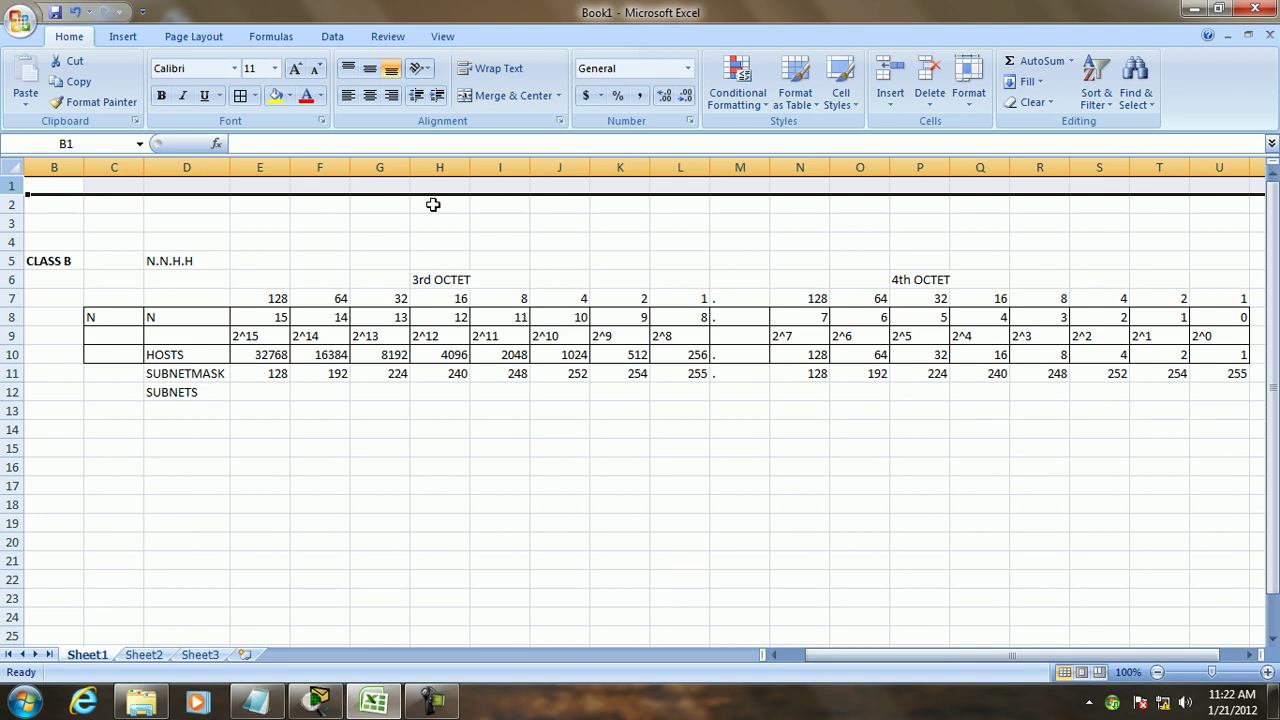
# Step: Enter the note "1 NET = 65536" in cell H2 above the table
pyautogui.click(438, 203)
pyautogui.write('1')
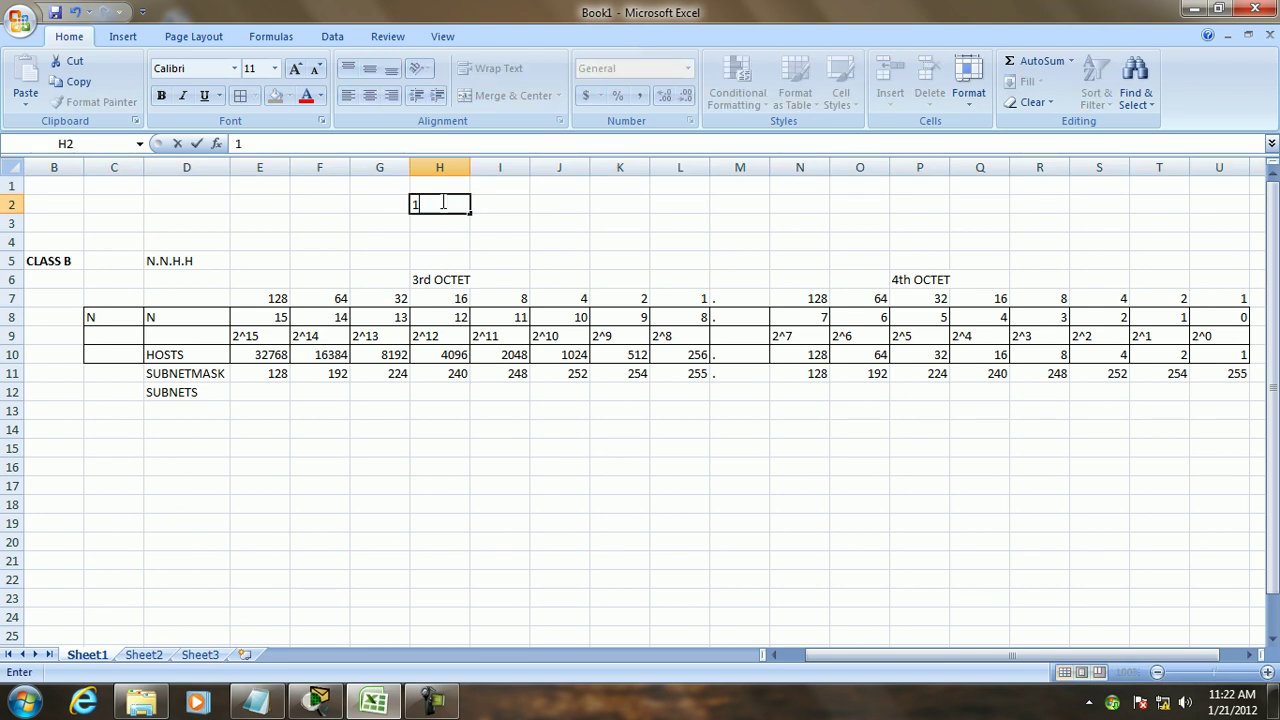
pyautogui.write(' NET =')
pyautogui.press('capslock')
pyautogui.write('65536')
pyautogui.press('Return')
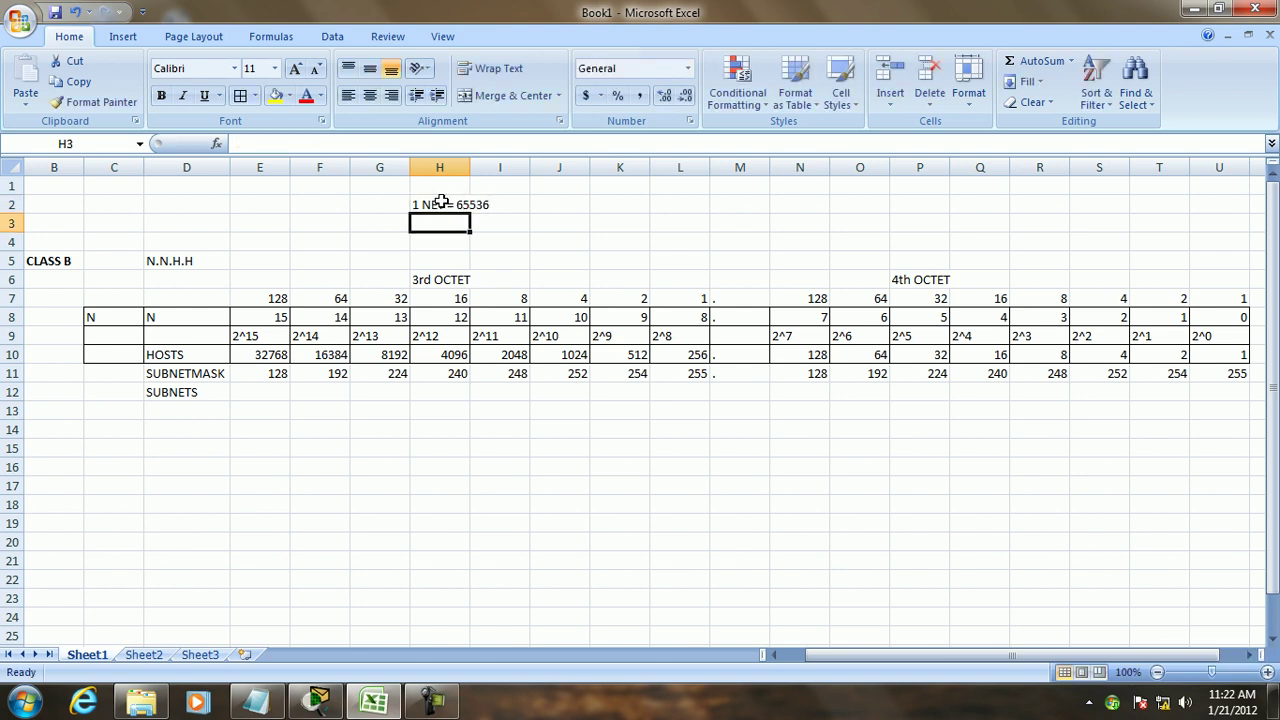
# Step: Enter the note "2 Net = 32768" in cell H3, directly below the first note
pyautogui.write('2 N')
pyautogui.press('BackSpace')
pyautogui.write('Net = ')
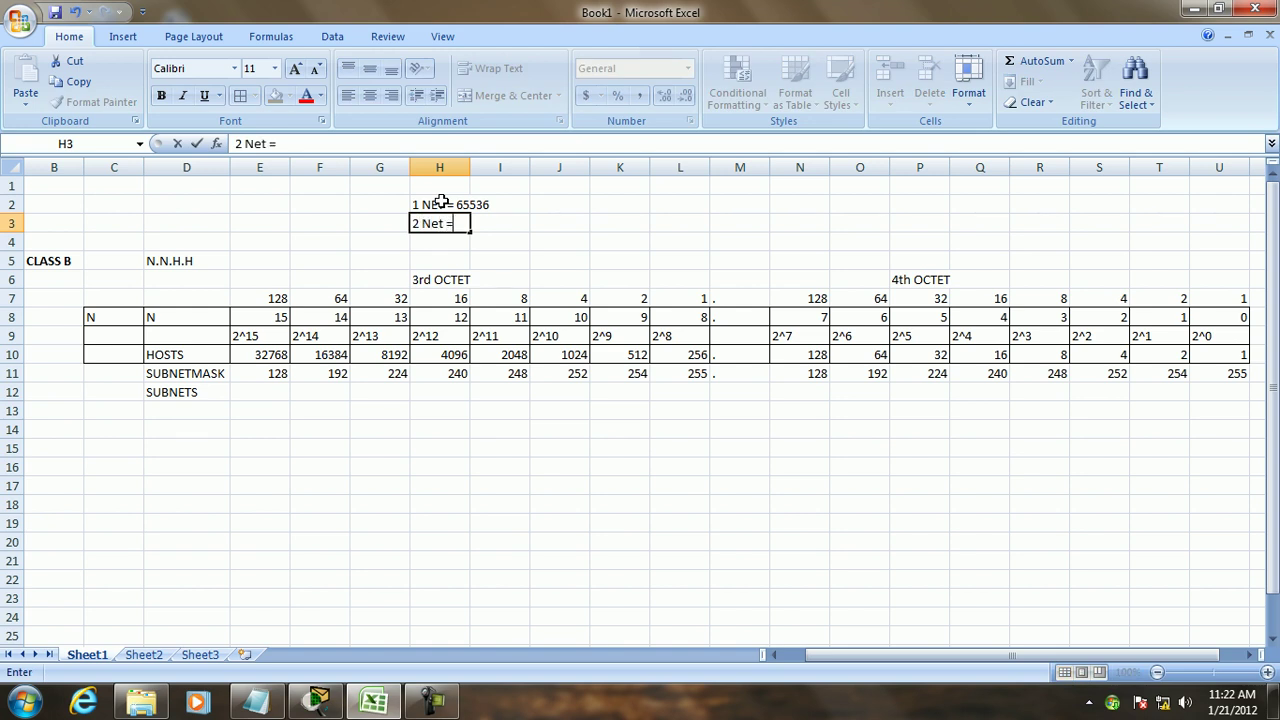
pyautogui.write('32768')
pyautogui.click(551, 227)
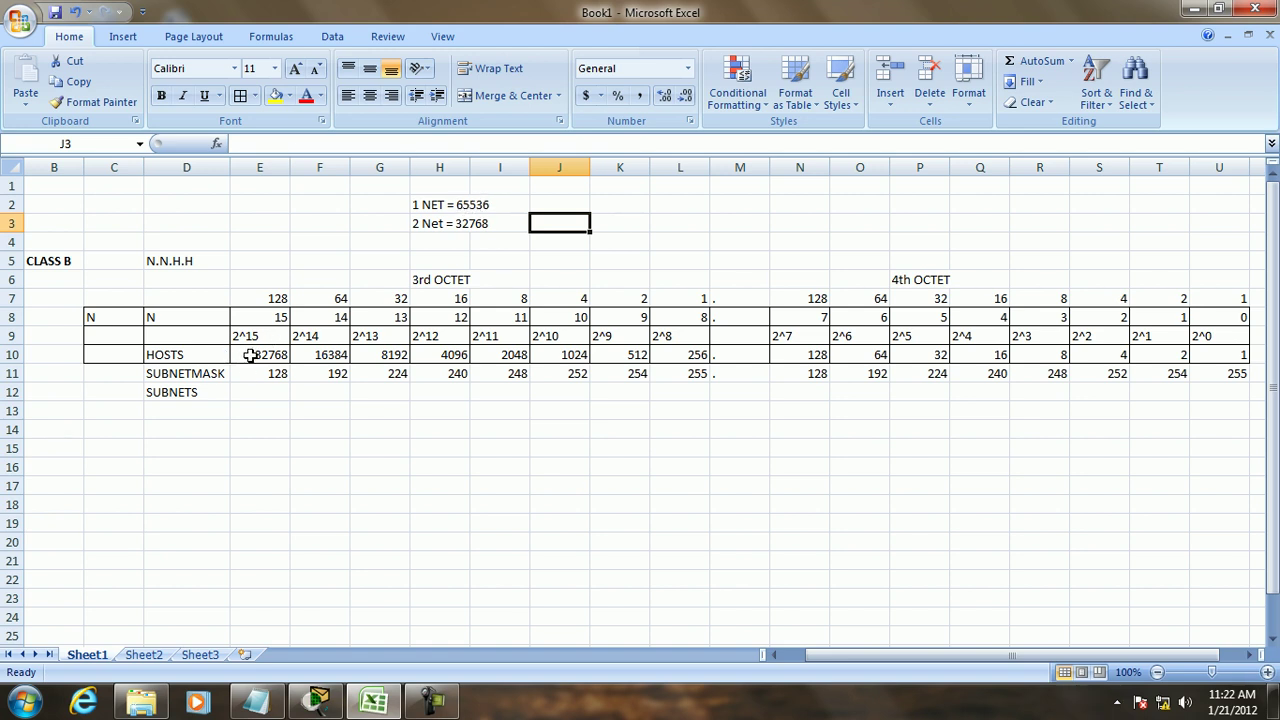
# Step: Enter the subnet counts 2, 4, 8 and 16 in cells E12 to H12 of the SUBNETS row
pyautogui.click(268, 391)
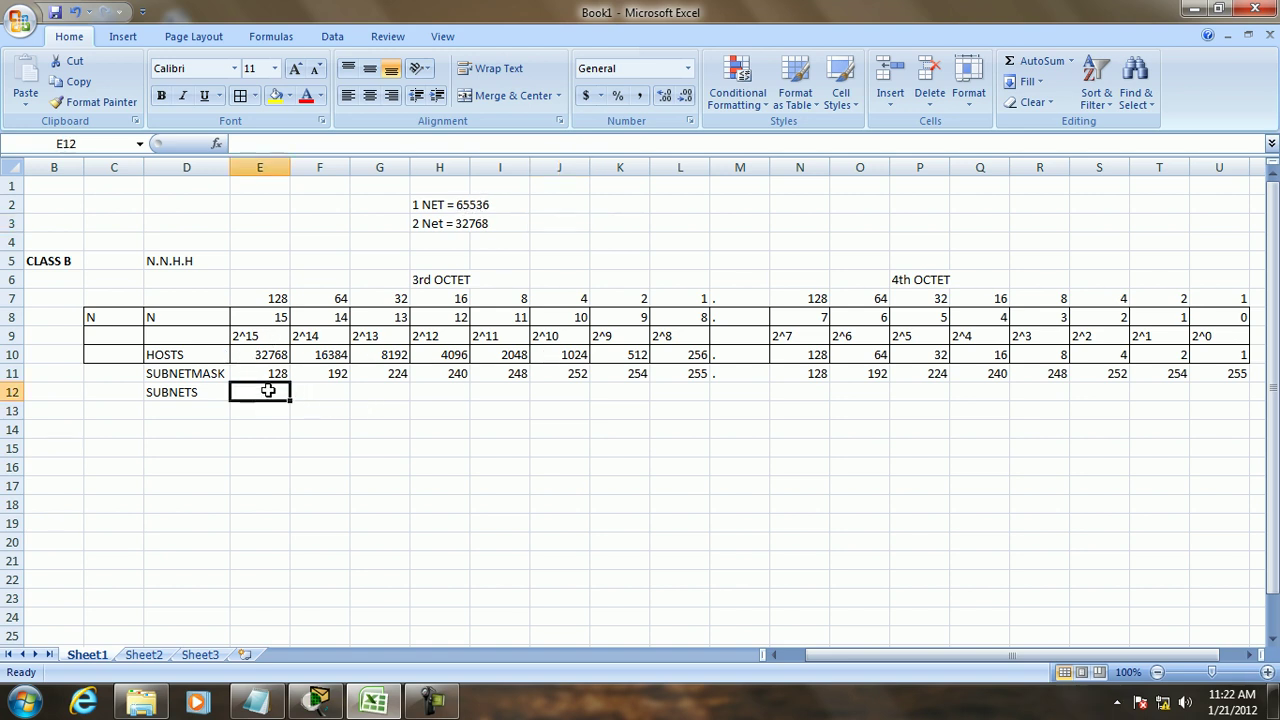
pyautogui.write('2')
pyautogui.click(318, 392)
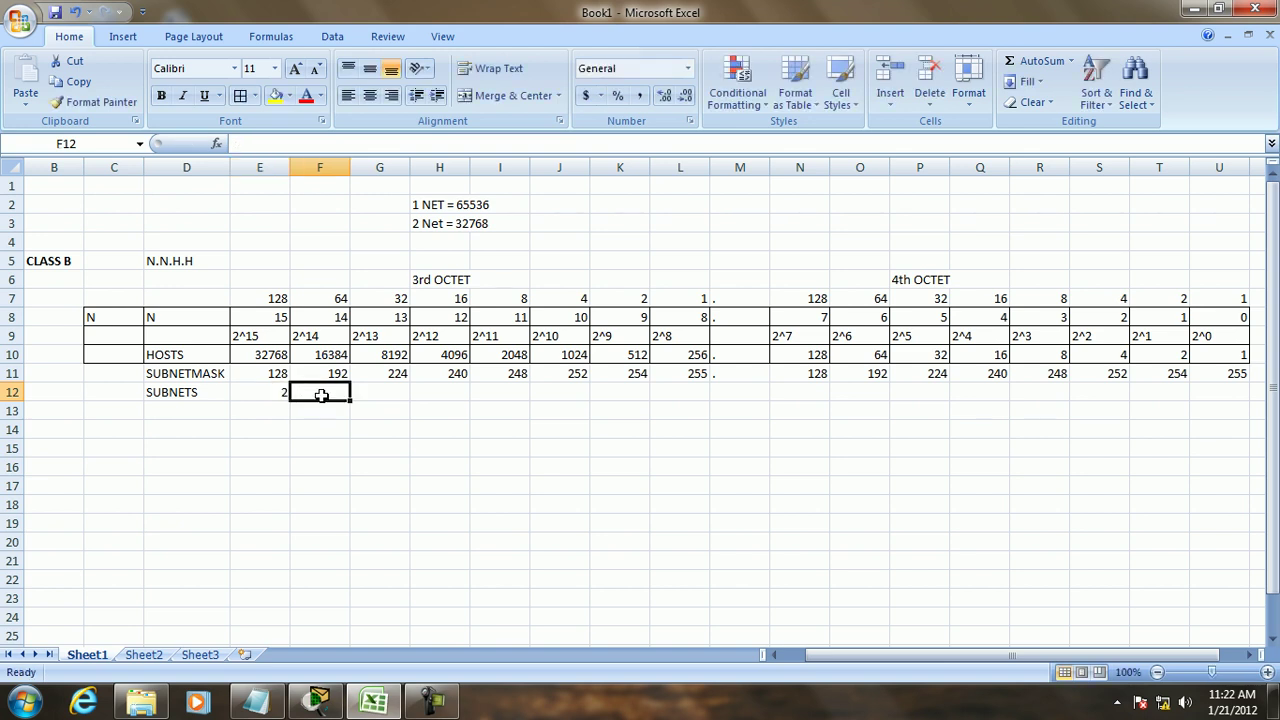
pyautogui.write('4')
pyautogui.press('Tab')
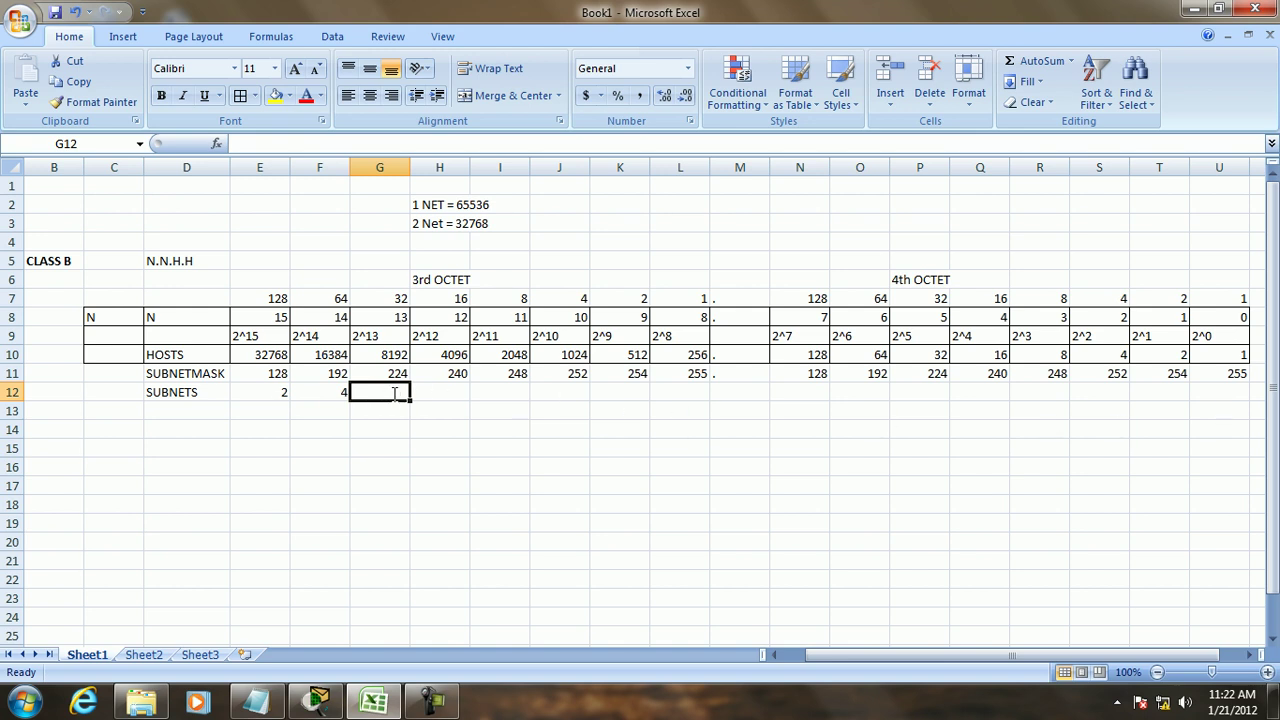
pyautogui.write('8')
pyautogui.press('Tab')
pyautogui.write('16')
pyautogui.press('Tab')
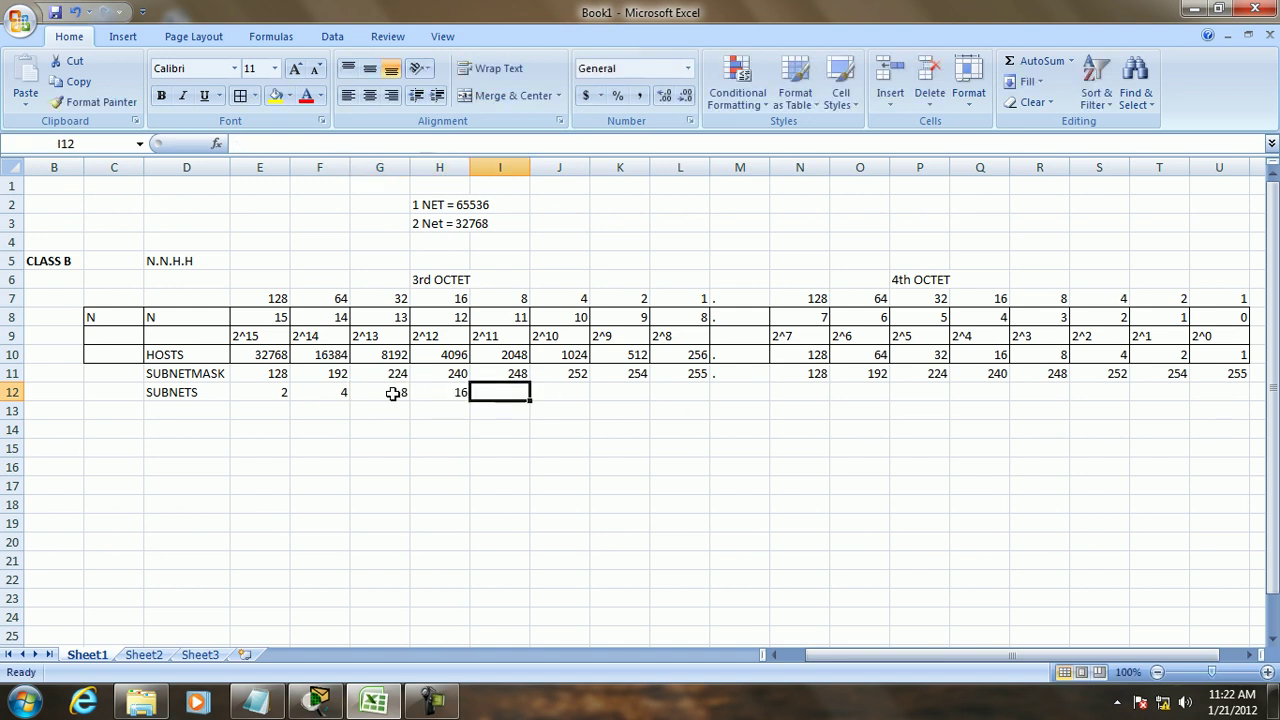
# Step: Continue the SUBNETS row with 32, 64, 128 and 256 in I12 to L12 and a dot separator in M12
pyautogui.write('32')
pyautogui.press('Tab')
pyautogui.write('64')
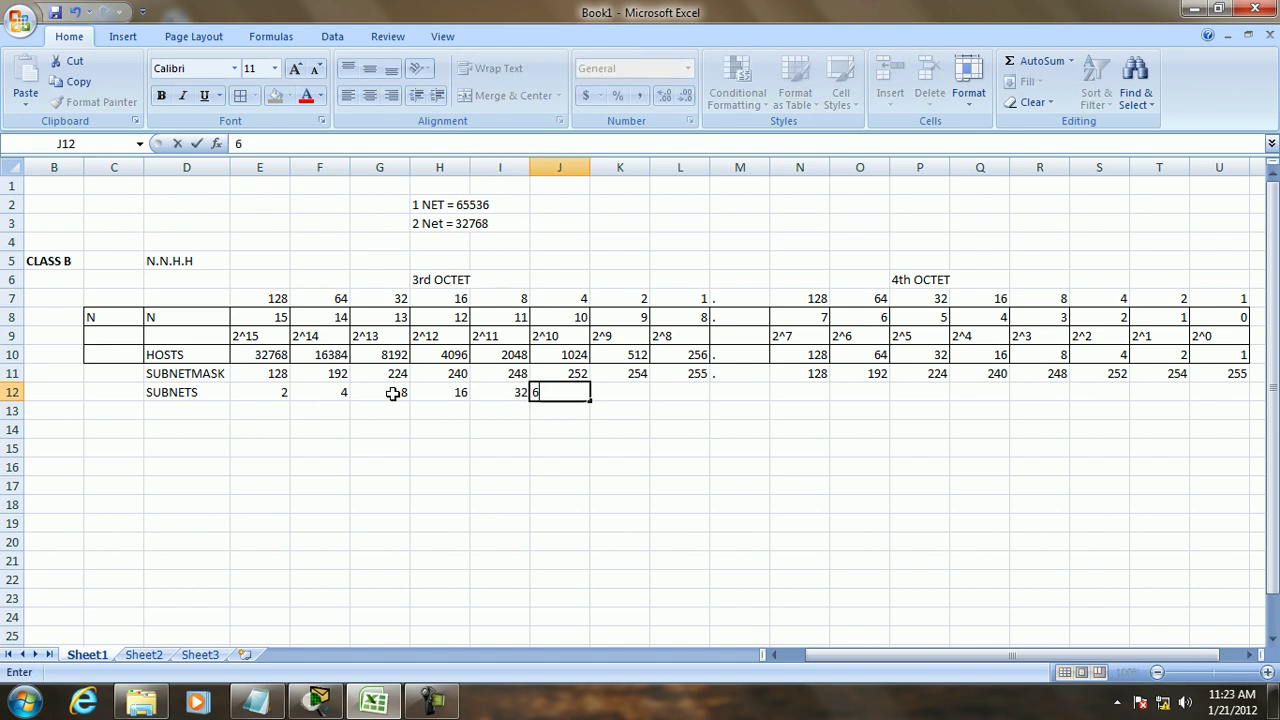
pyautogui.press('Tab')
pyautogui.write('128')
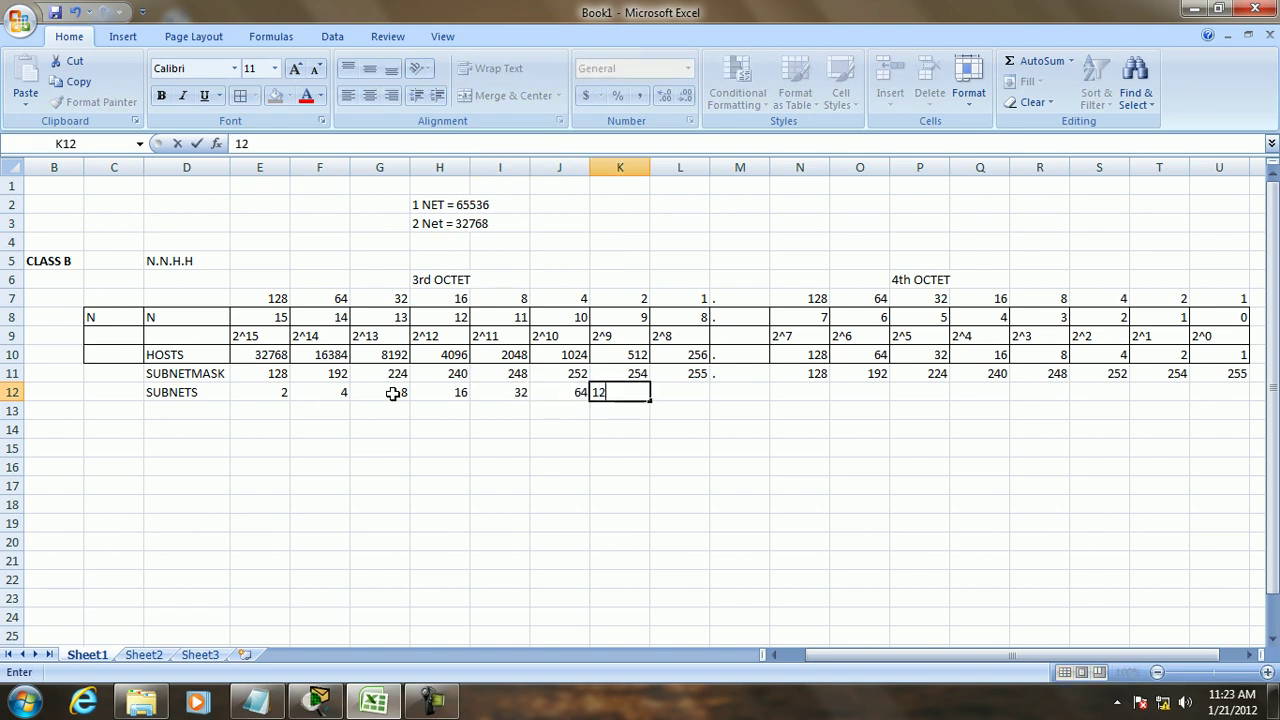
pyautogui.press('Tab')
pyautogui.write('256')
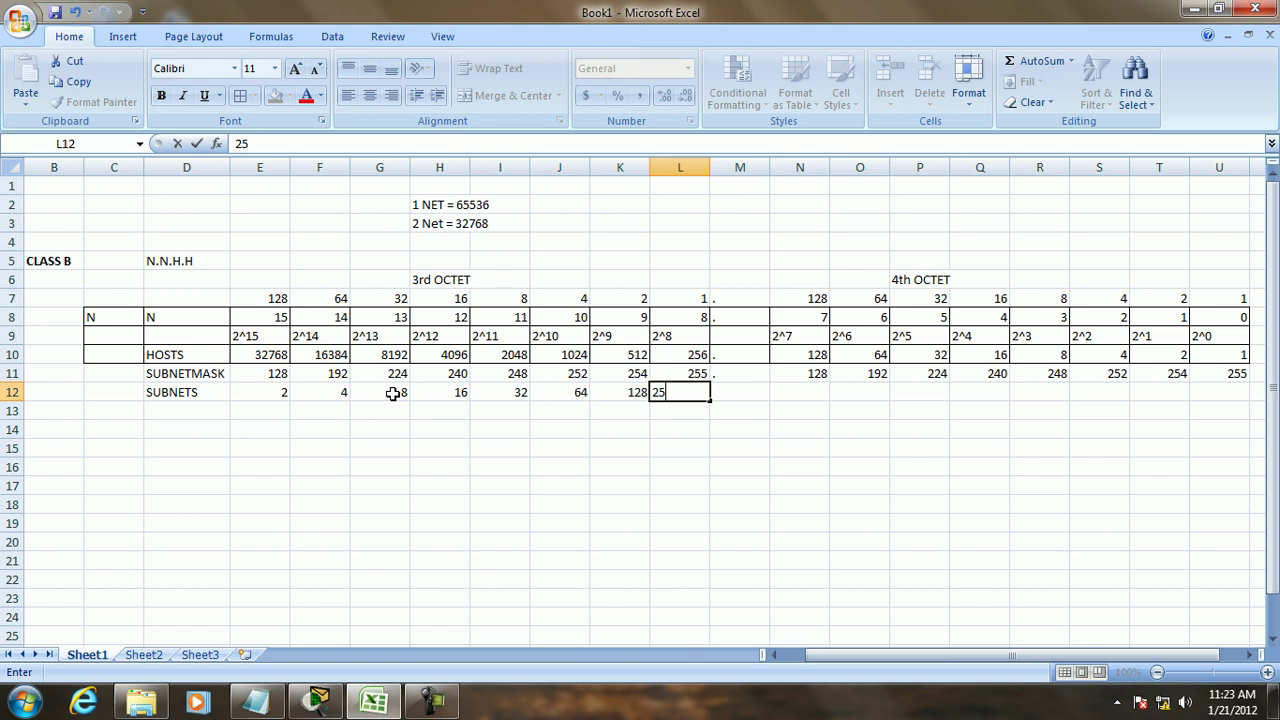
pyautogui.press('Tab')
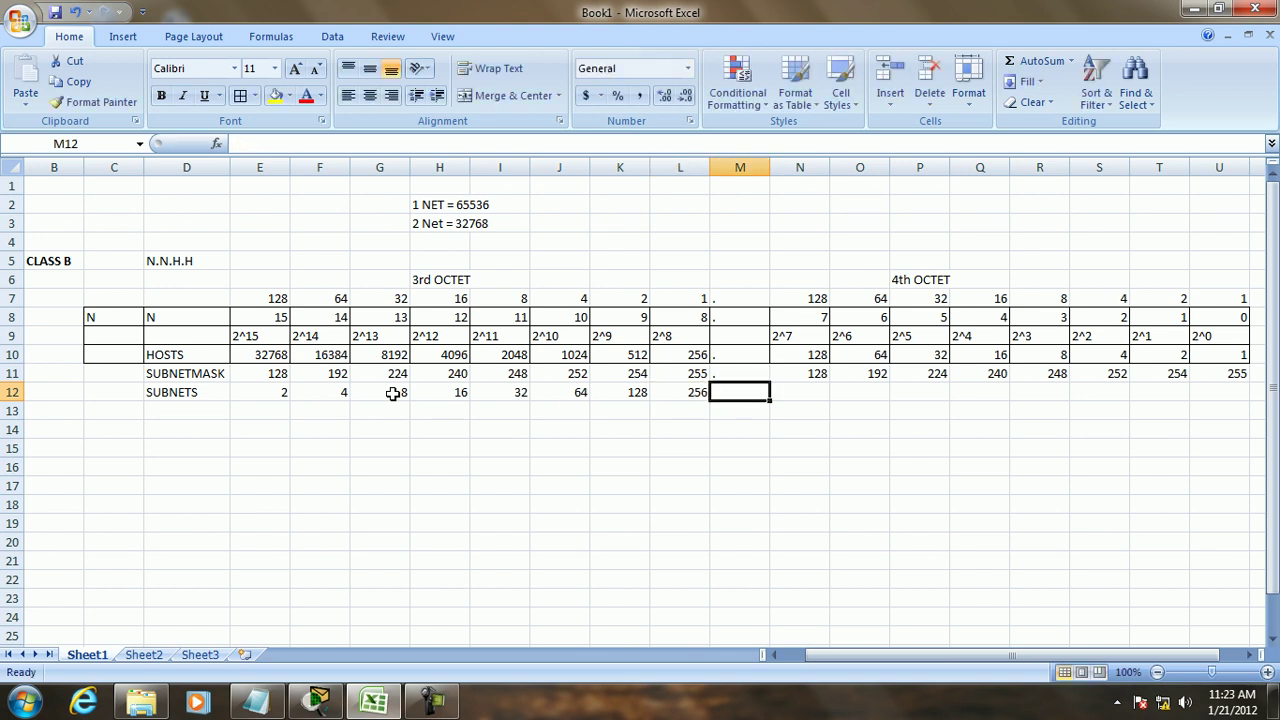
pyautogui.write('.')
pyautogui.press('Tab')
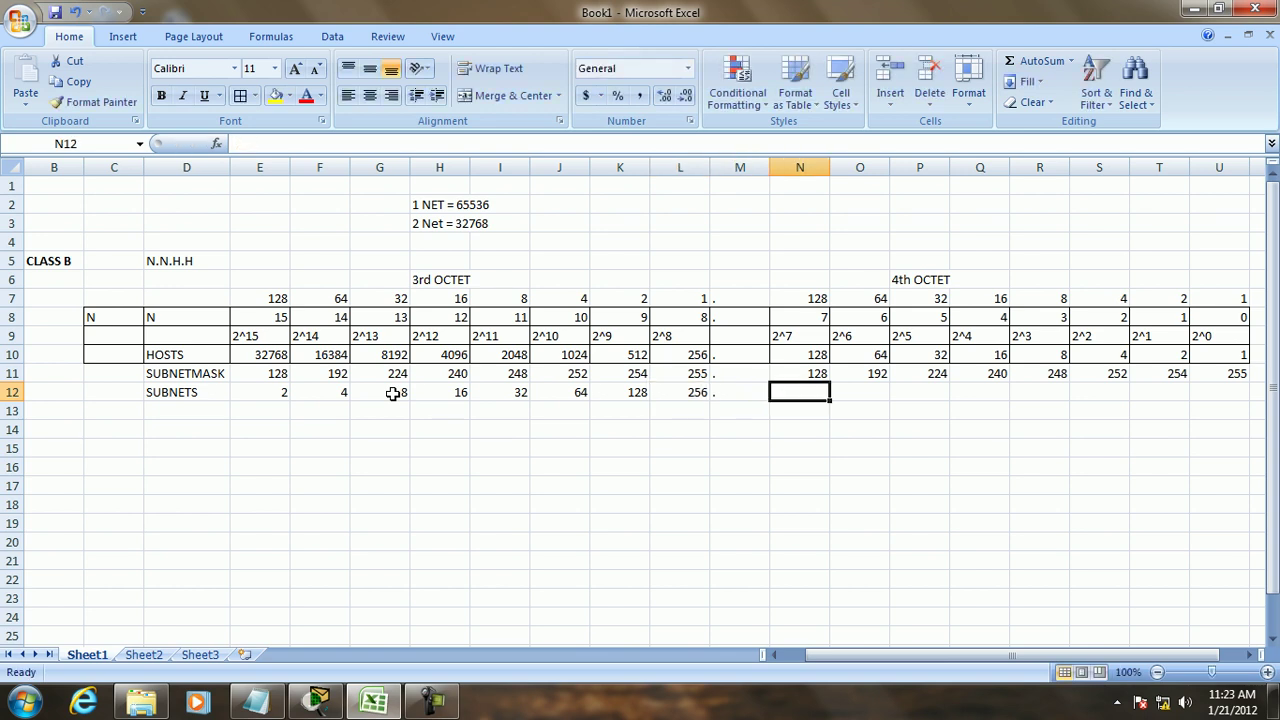
# Step: Enter 512, 1024, 2048, 4096 and 8192 in cells N12 to R12 of the SUBNETS row under the 4th octet
pyautogui.write('512')
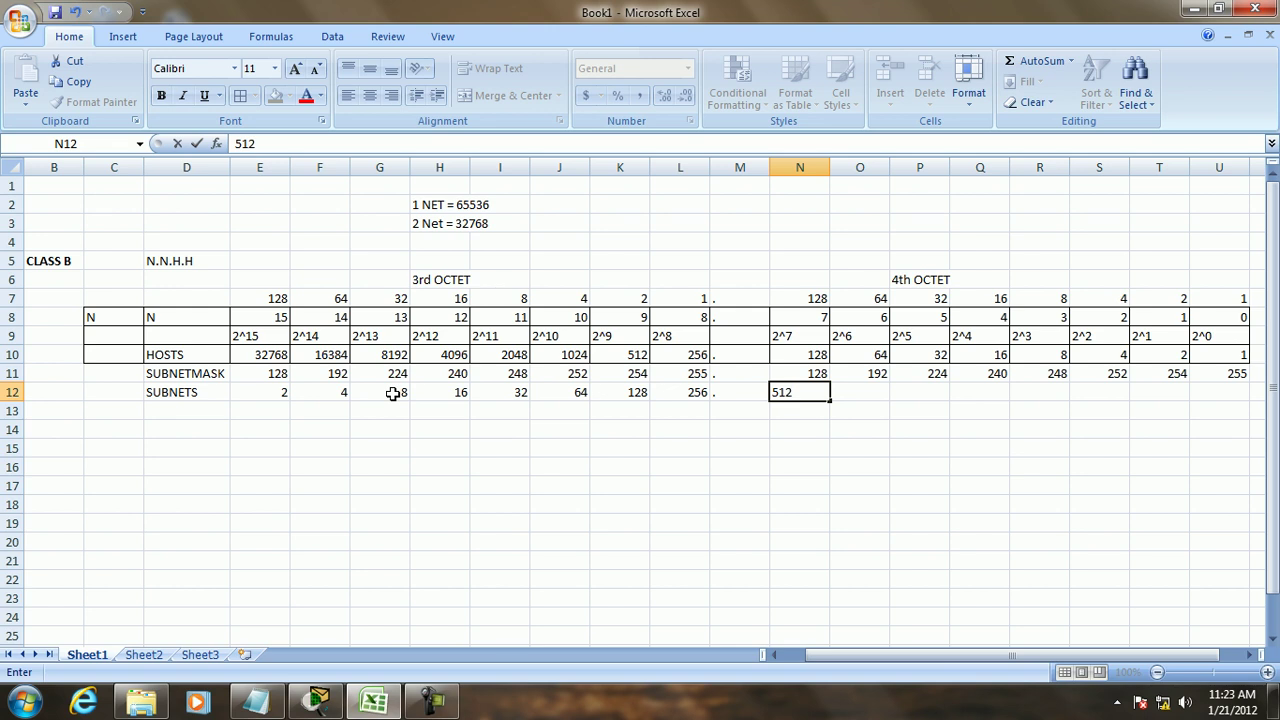
pyautogui.press('Tab')
pyautogui.write('1024')
pyautogui.press('Tab')
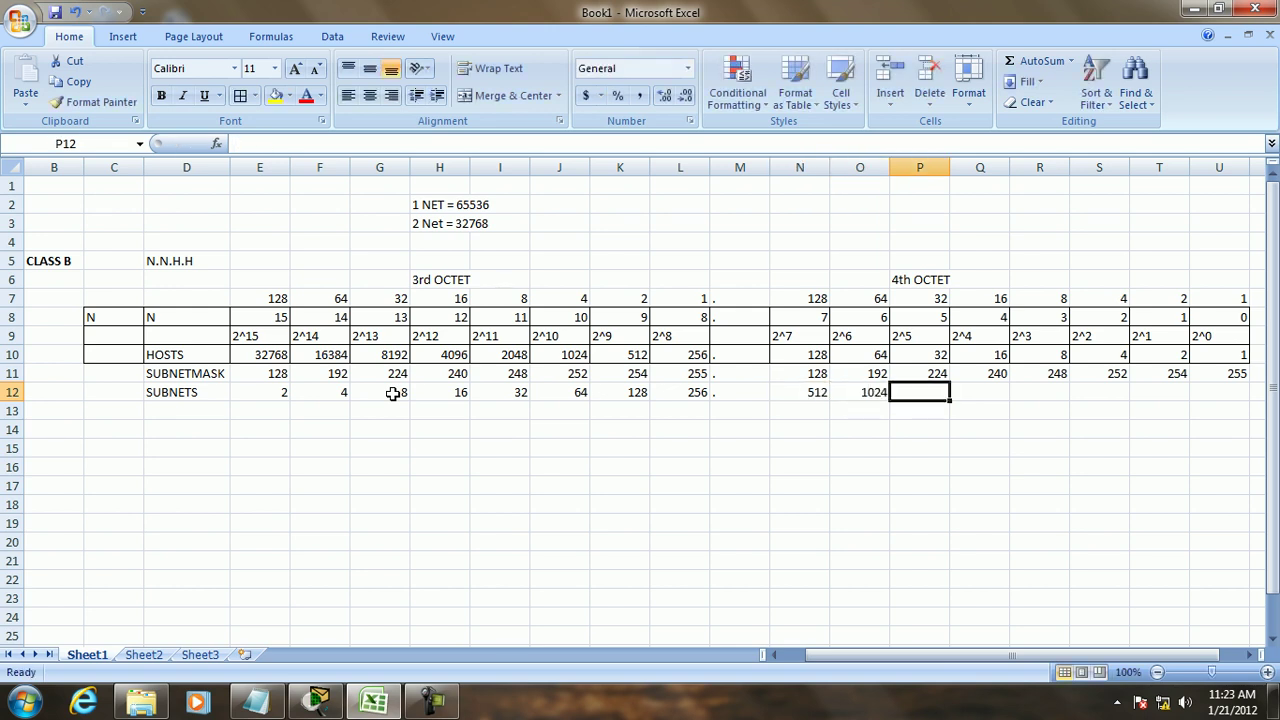
pyautogui.write('204')
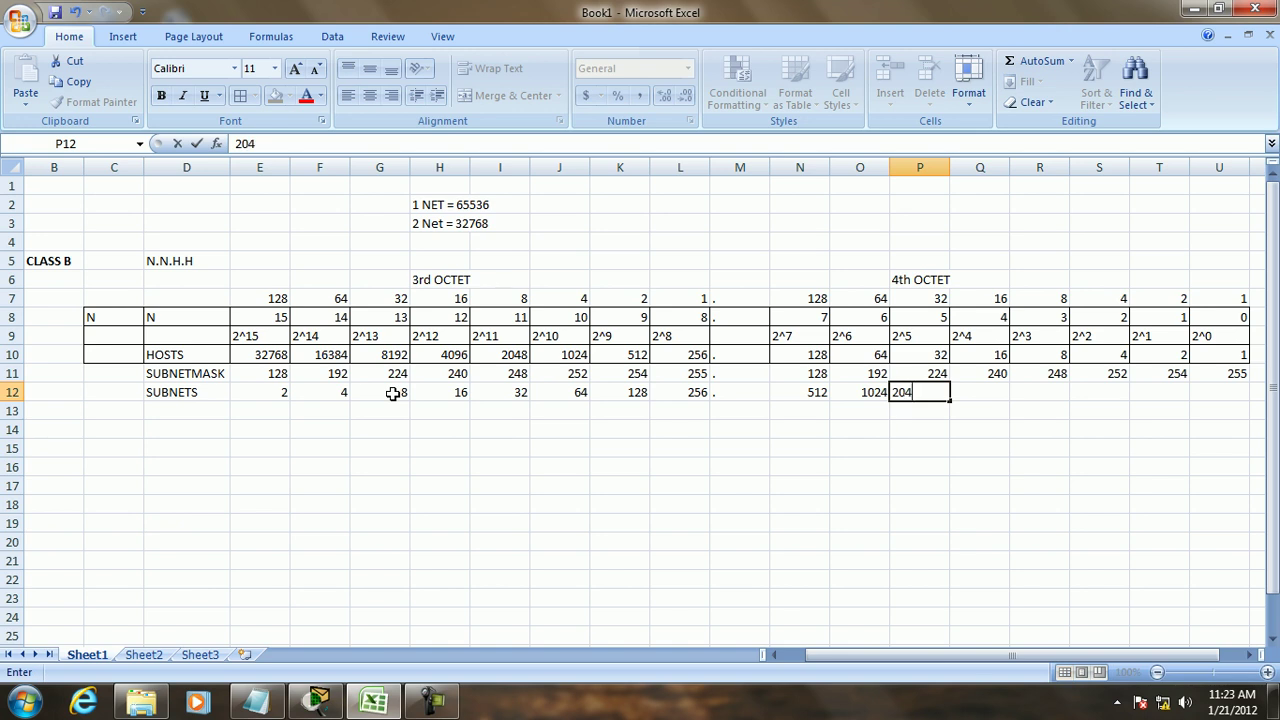
pyautogui.write('8')
pyautogui.press('Tab')
pyautogui.write('40')
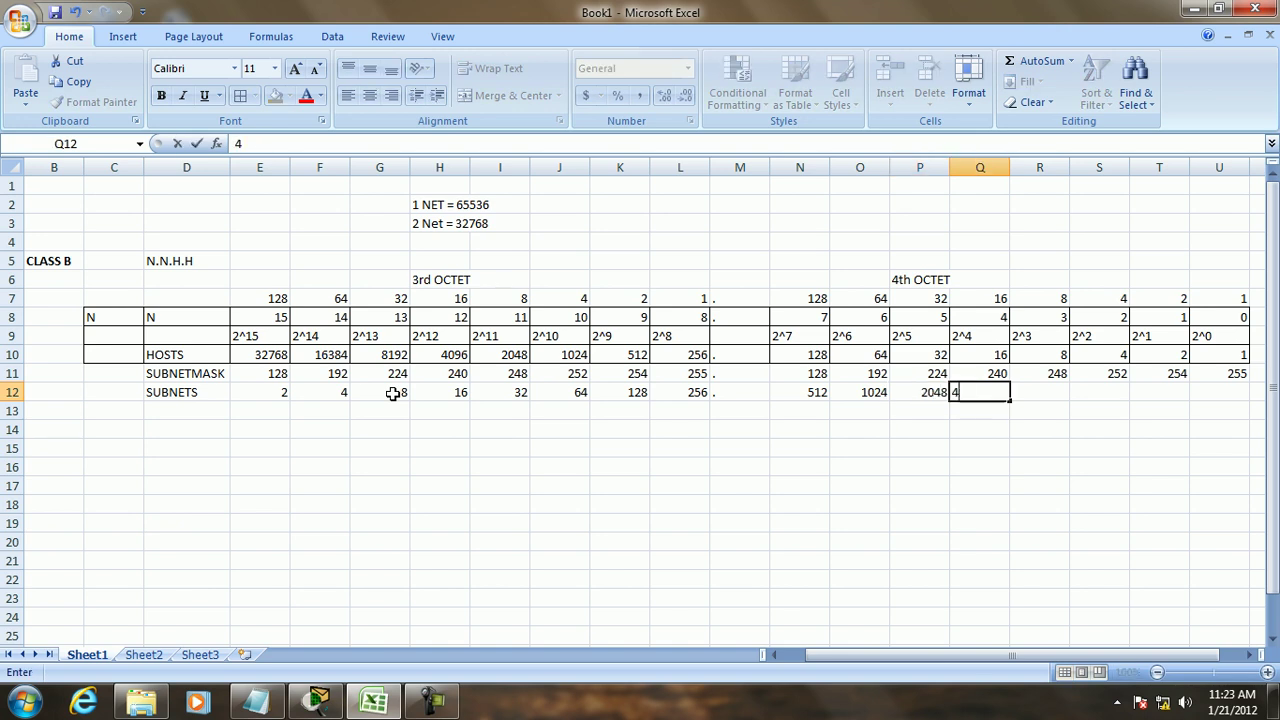
pyautogui.press('BackSpace')
pyautogui.write('096')
pyautogui.press('Tab')
pyautogui.write('8192')
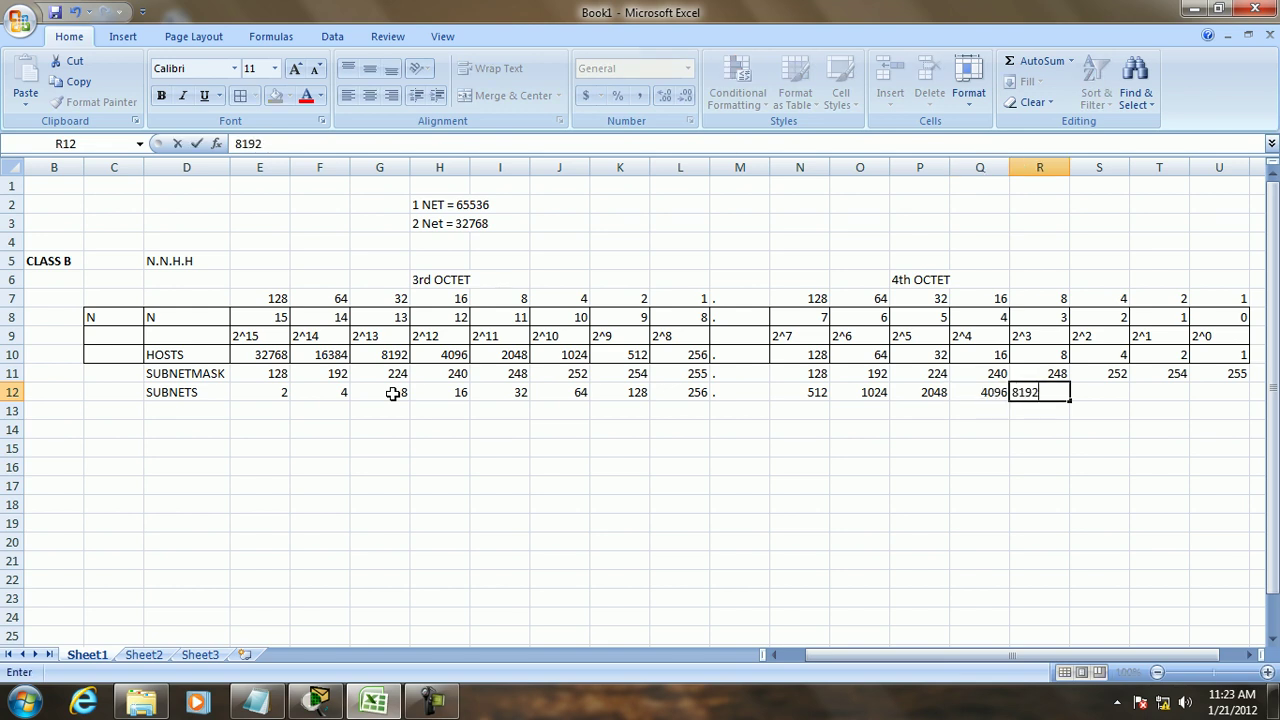
pyautogui.press('Tab')
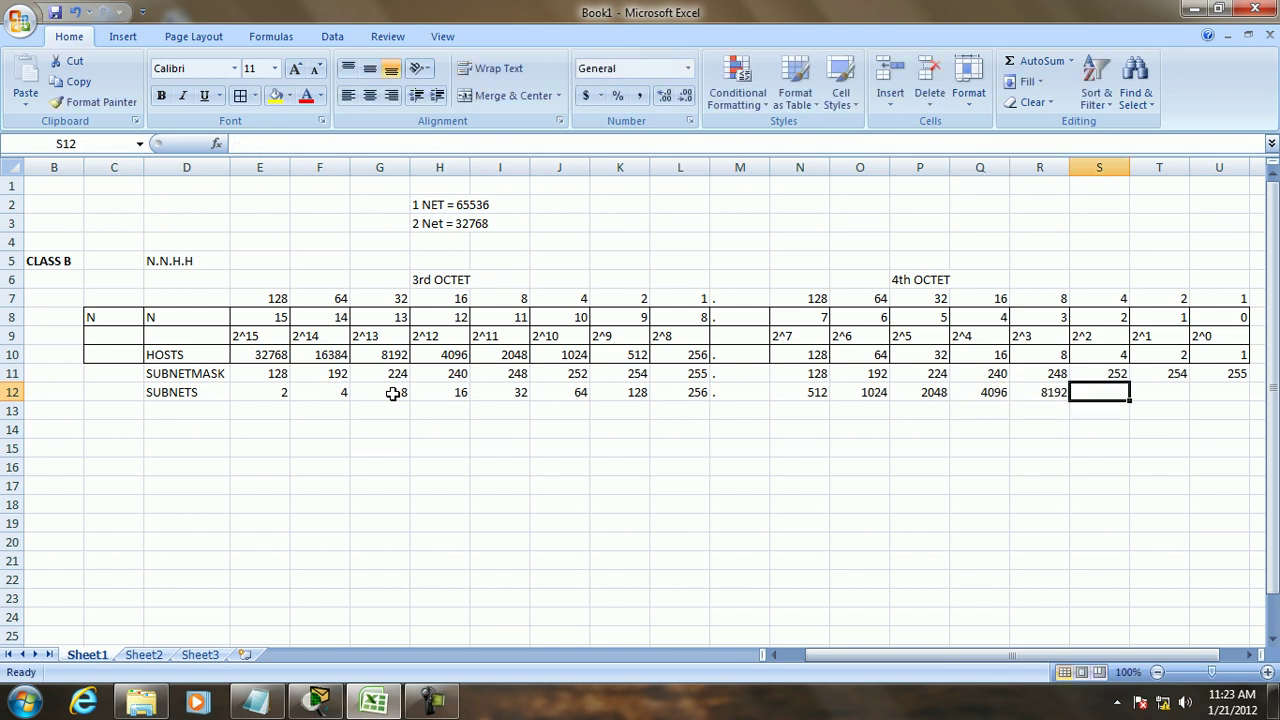
# Step: Complete the SUBNETS row with 16484, 32768 and 65536 in cells S12 to U12
pyautogui.write('12')
pyautogui.press('BackSpace')
pyautogui.write('6484')
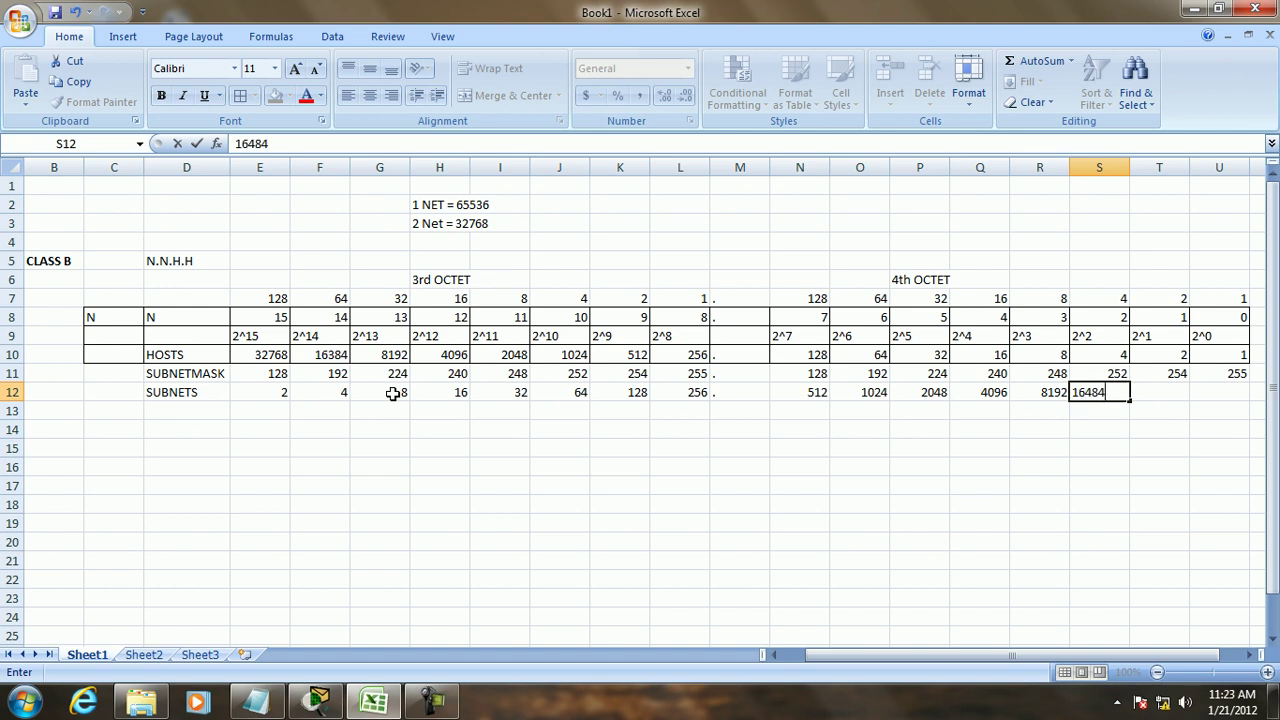
pyautogui.press('Tab')
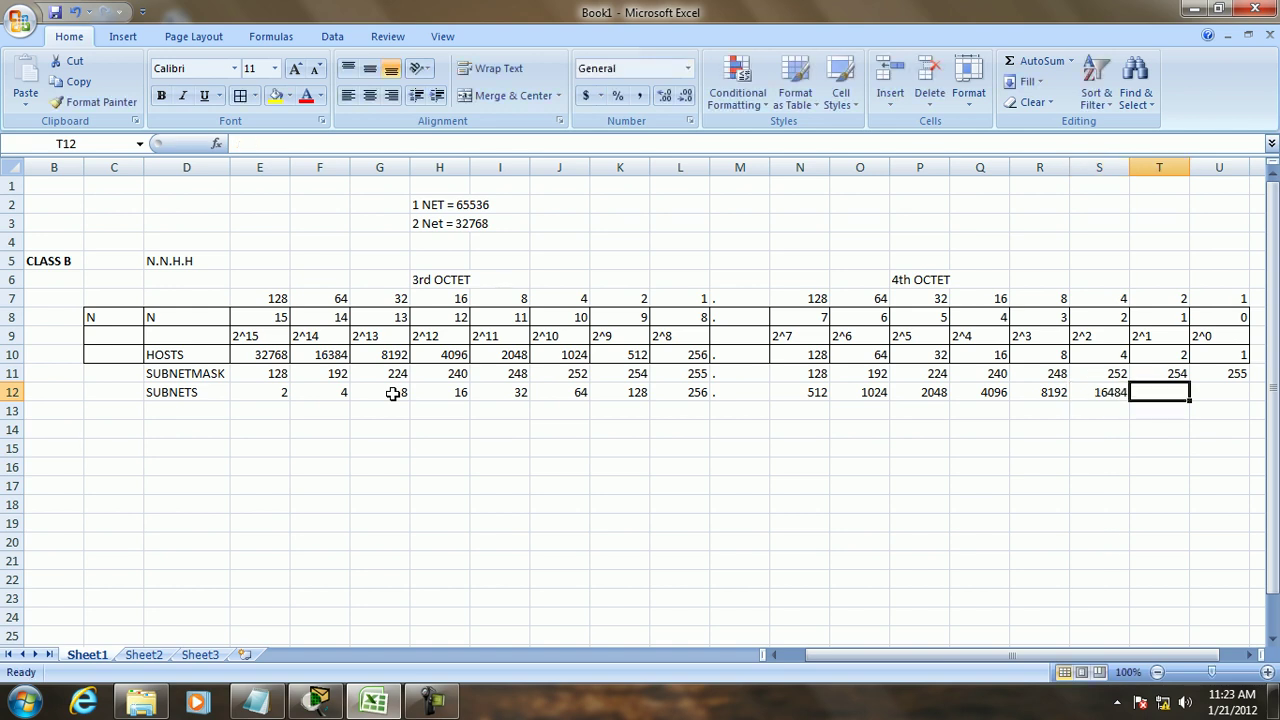
pyautogui.write('32768')
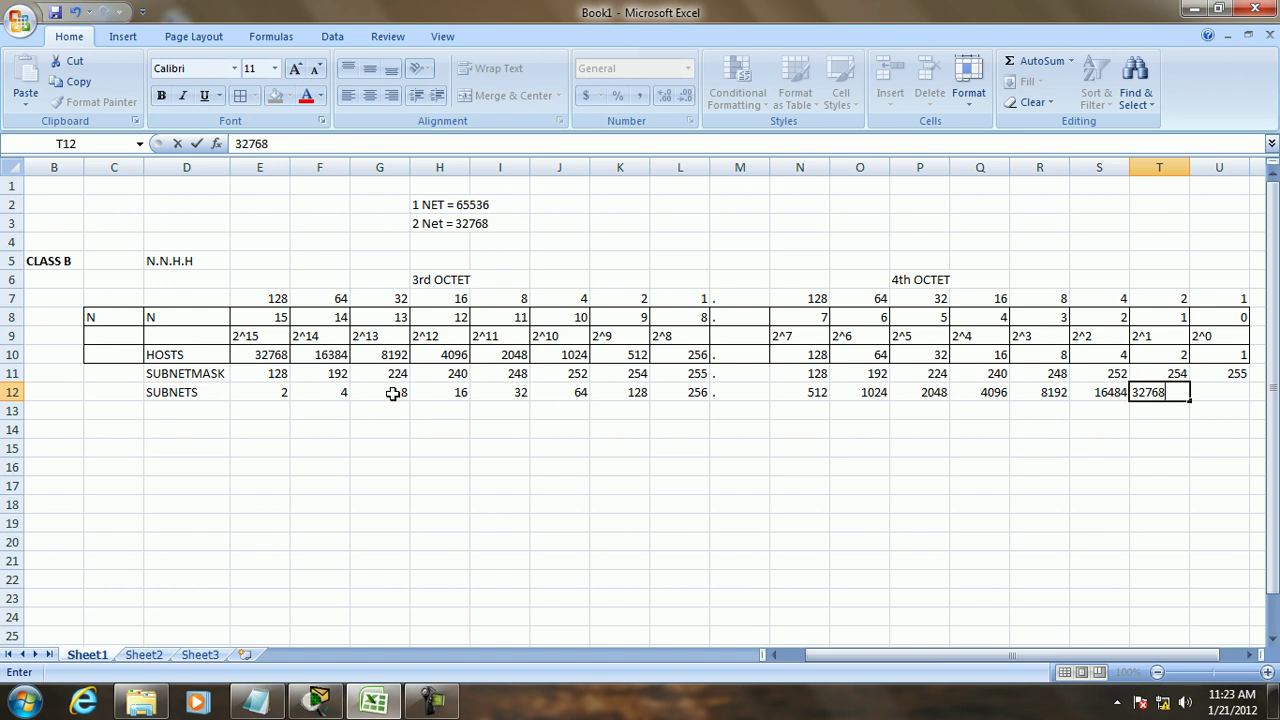
pyautogui.press('Tab')
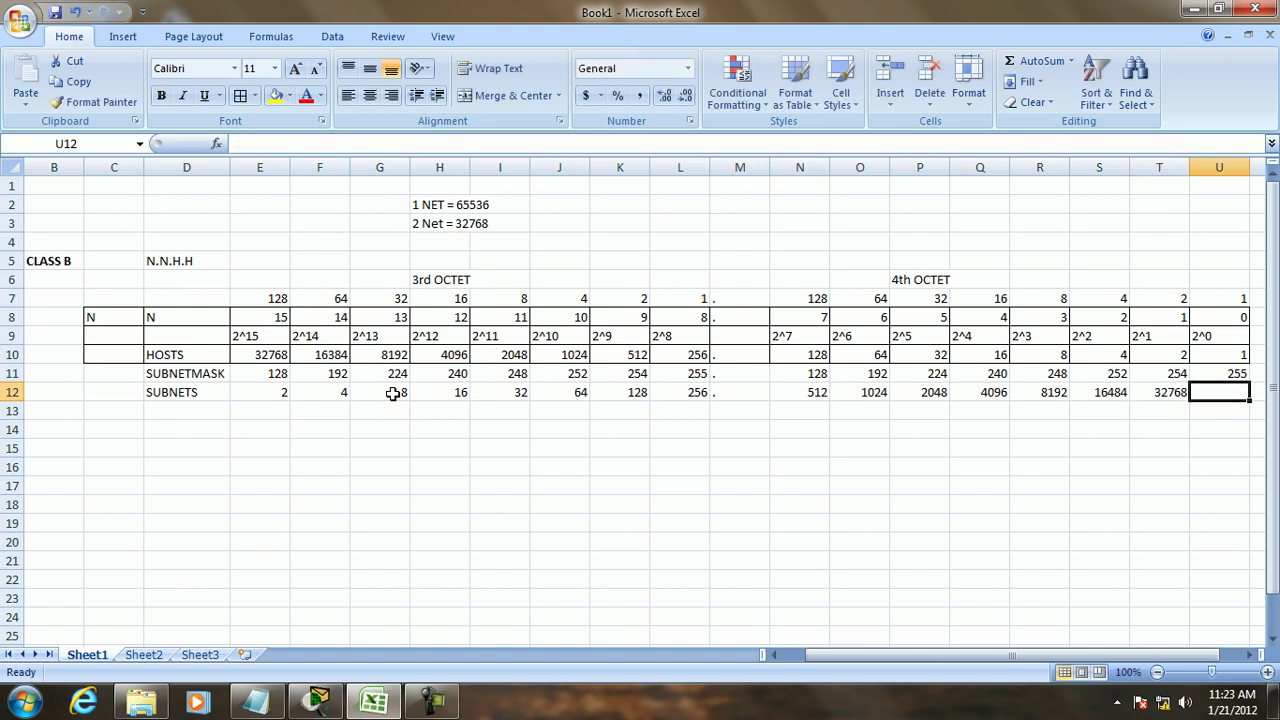
pyautogui.write('65536')
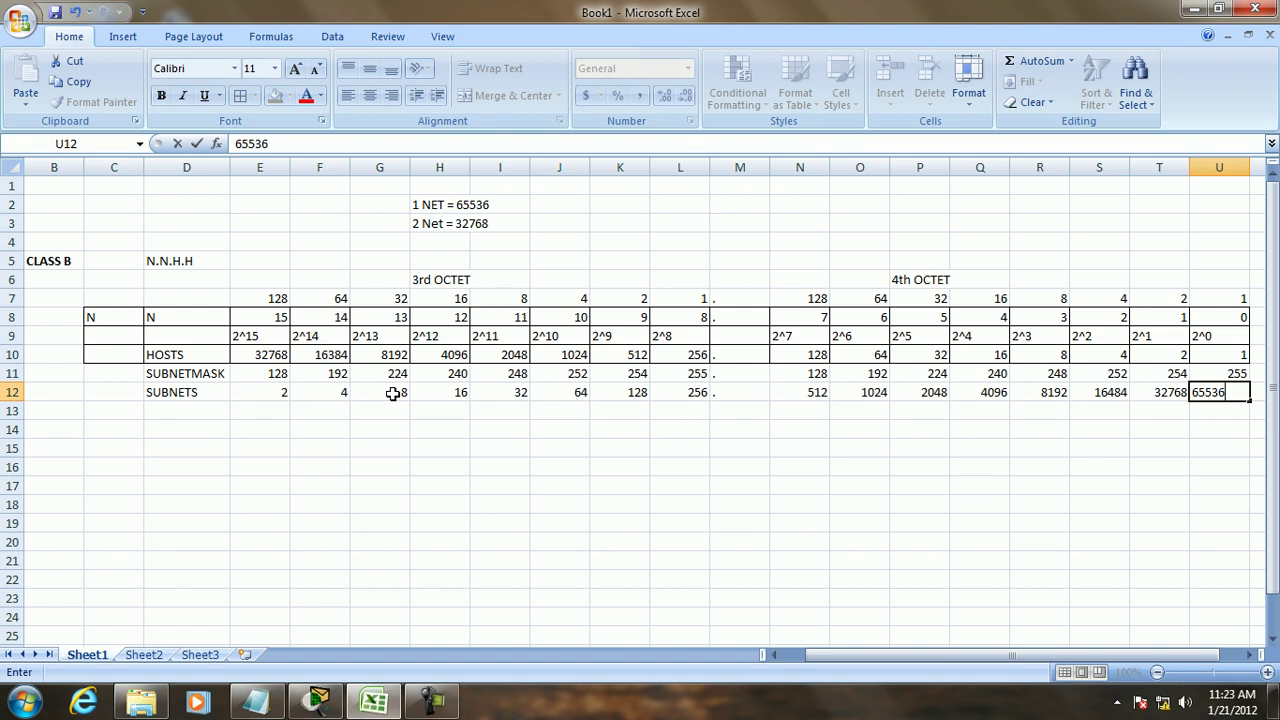
pyautogui.press('Return')
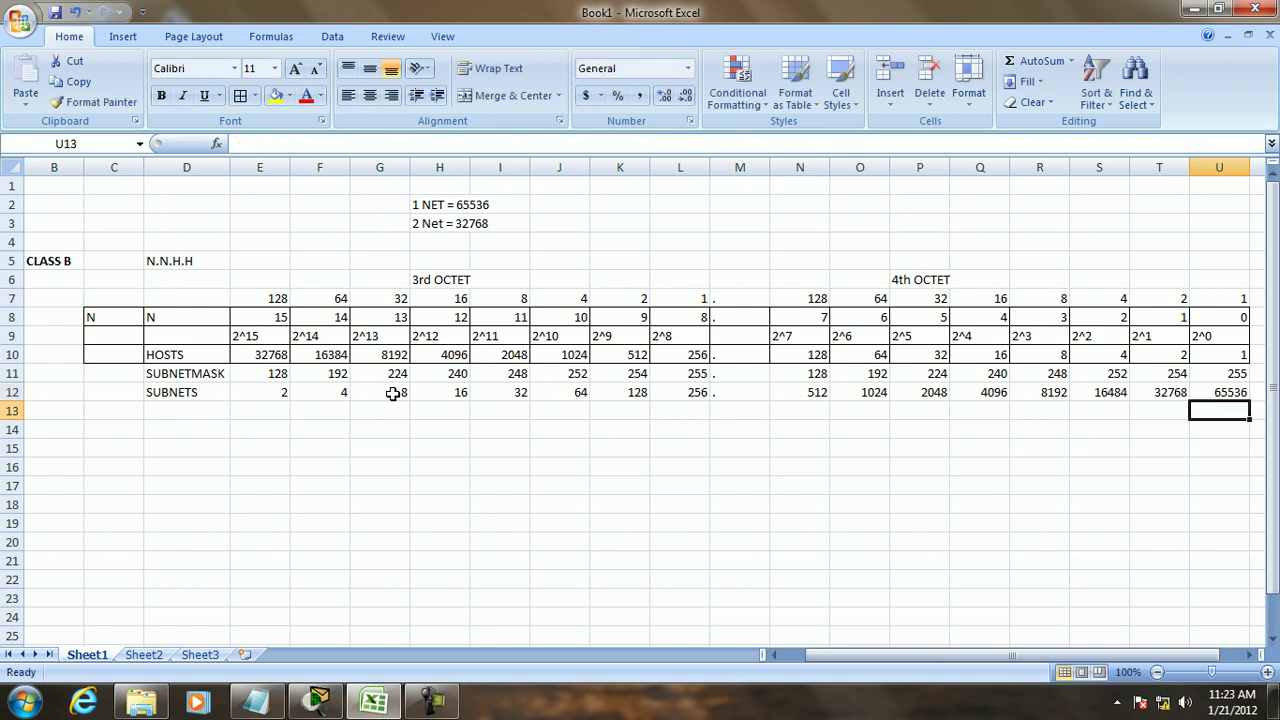
# Step: Apply all borders to the SUBNETMASK and SUBNETS rows, cells C11 to U12
pyautogui.click(119, 373)
pyautogui.hotkey('shift', 'Right')
pyautogui.hotkey('shift', 'Right')
pyautogui.hotkey('shift', 'Right')
pyautogui.hotkey('shift', 'Right')
pyautogui.hotkey('shift', 'Right')
pyautogui.hotkey('shift', 'Right')
pyautogui.hotkey('shift', 'Right')
pyautogui.hotkey('shift', 'Right')
pyautogui.hotkey('shift', 'Right')
pyautogui.hotkey('shift', 'Right')
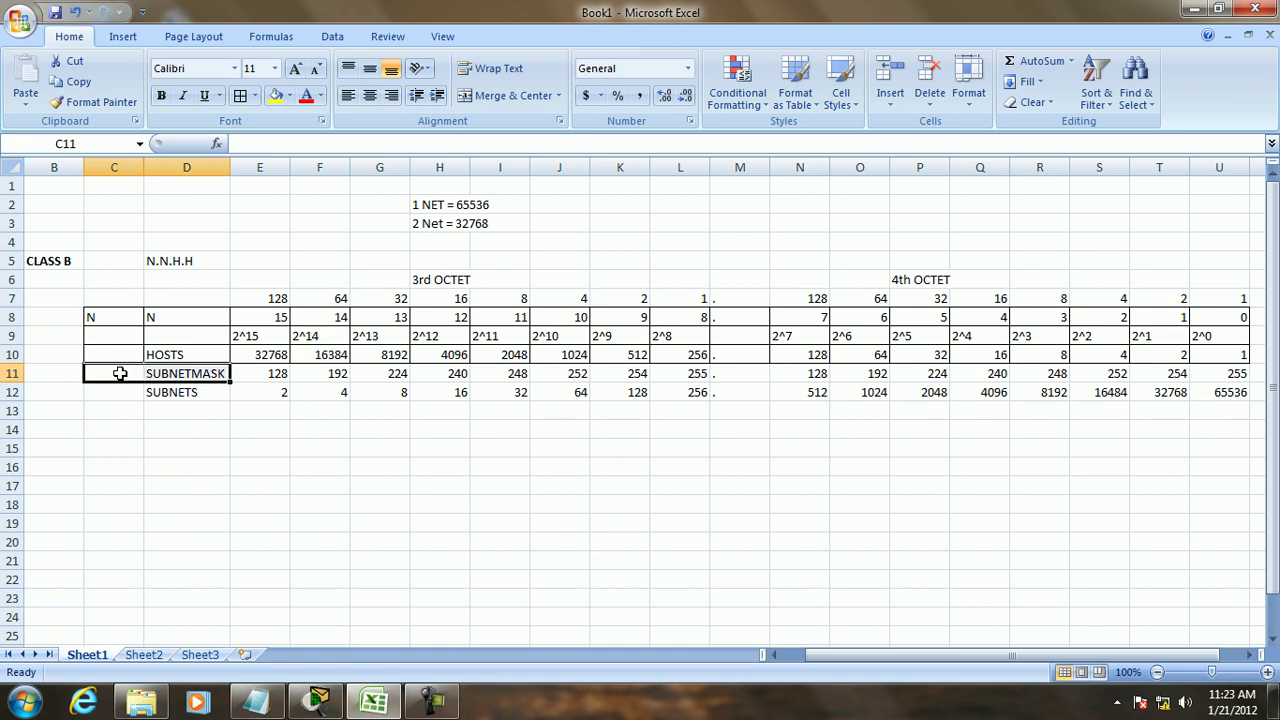
pyautogui.hotkey('shift', 'Right')
pyautogui.hotkey('shift', 'Right')
pyautogui.hotkey('shift', 'Right')
pyautogui.hotkey('shift', 'Right')
pyautogui.hotkey('shift', 'Right')
pyautogui.hotkey('shift', 'Right')
pyautogui.hotkey('shift', 'Right')
pyautogui.hotkey('shift', 'Right')
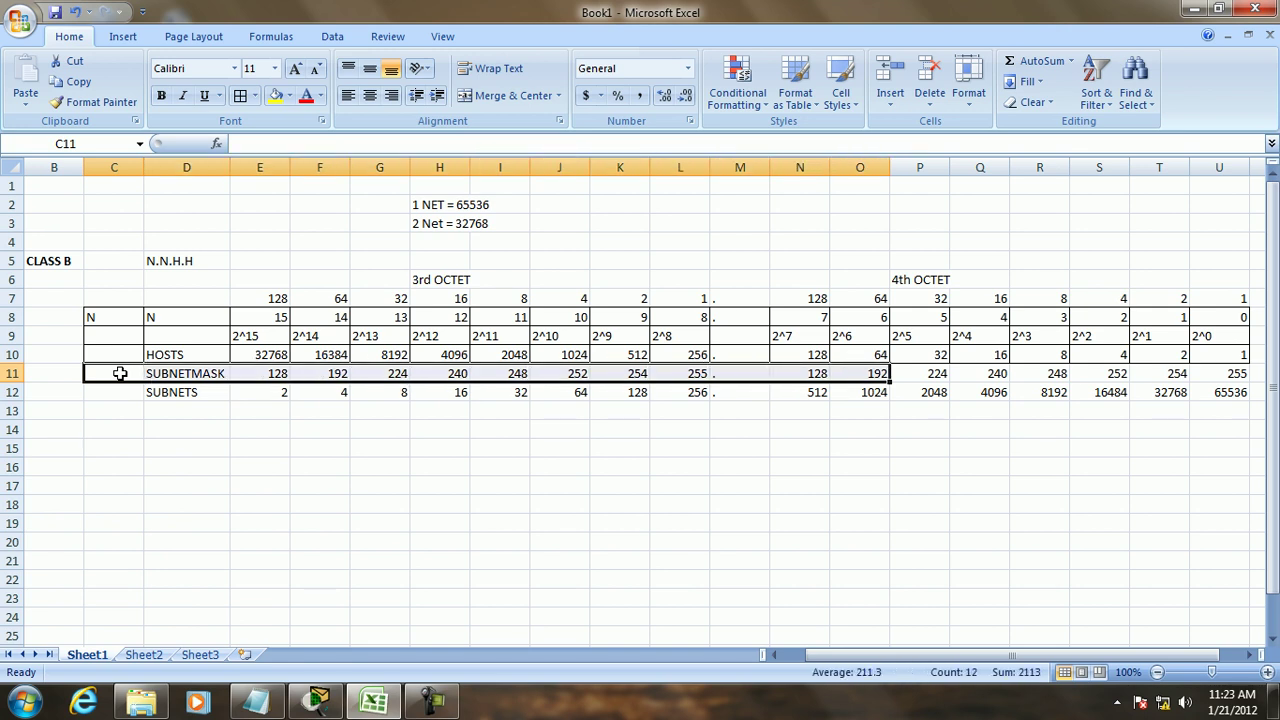
pyautogui.hotkey('shift', 'Down')
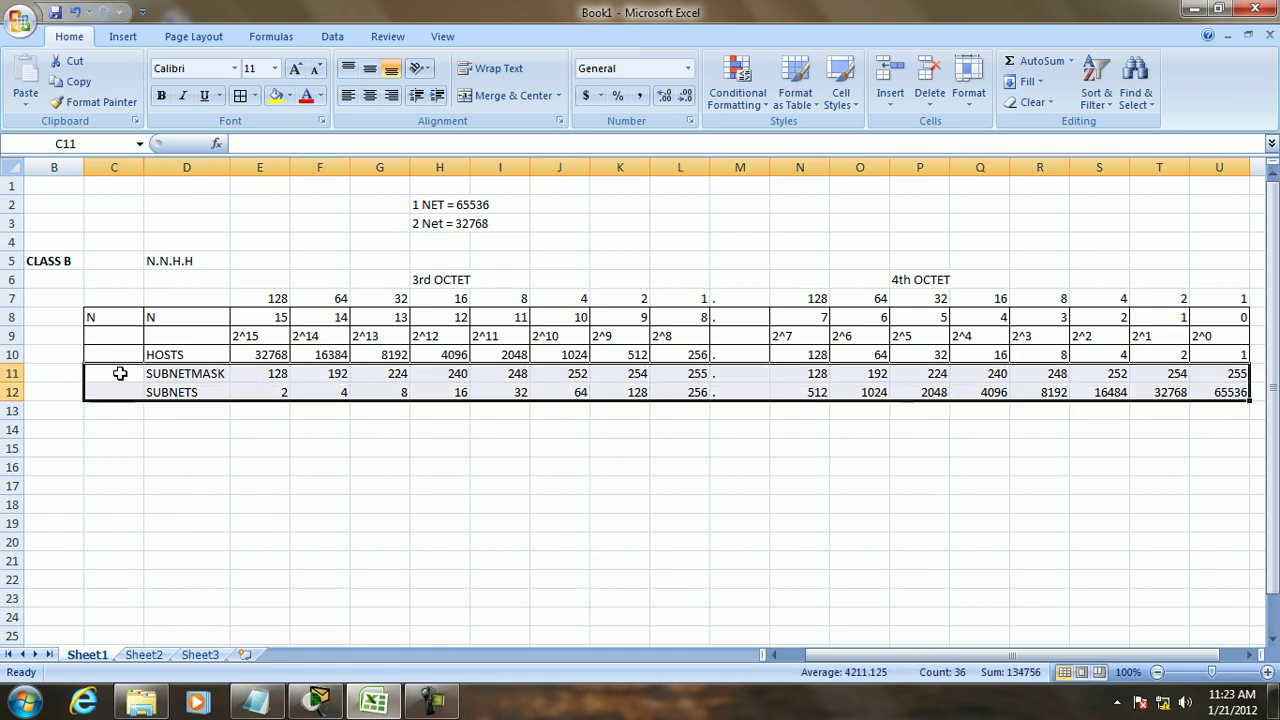
pyautogui.click(240, 96)
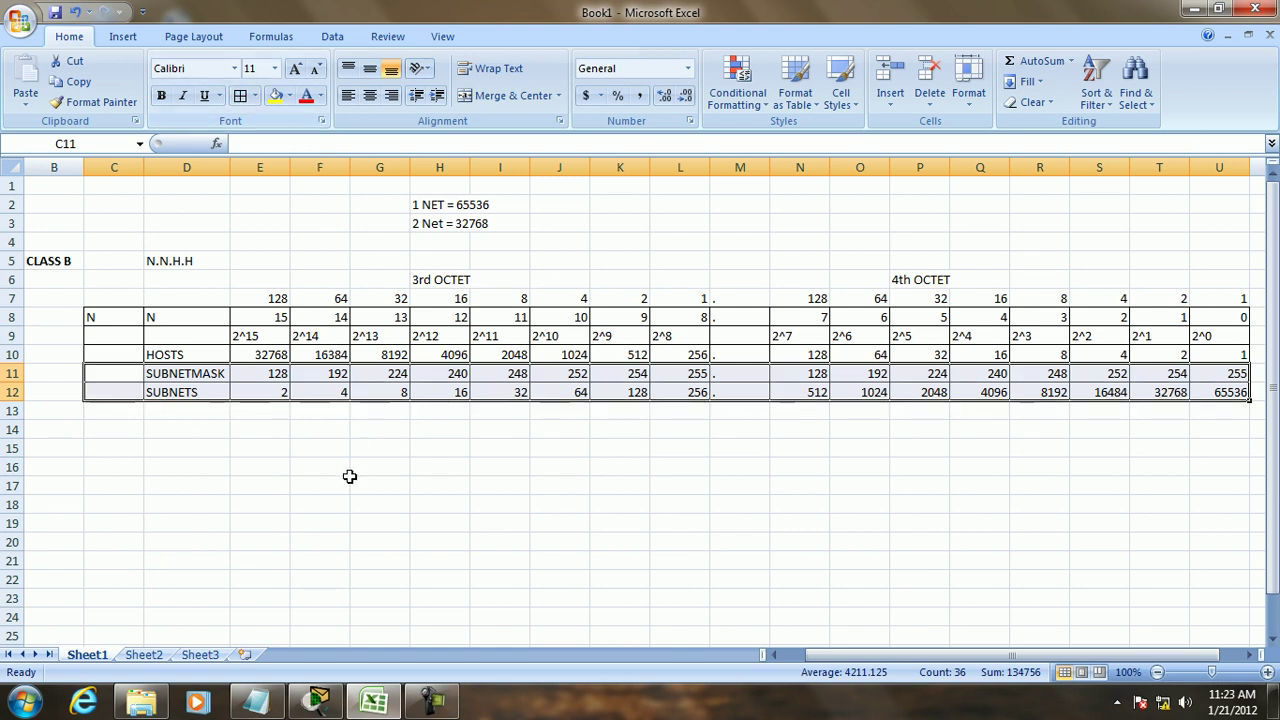
pyautogui.click(344, 482)
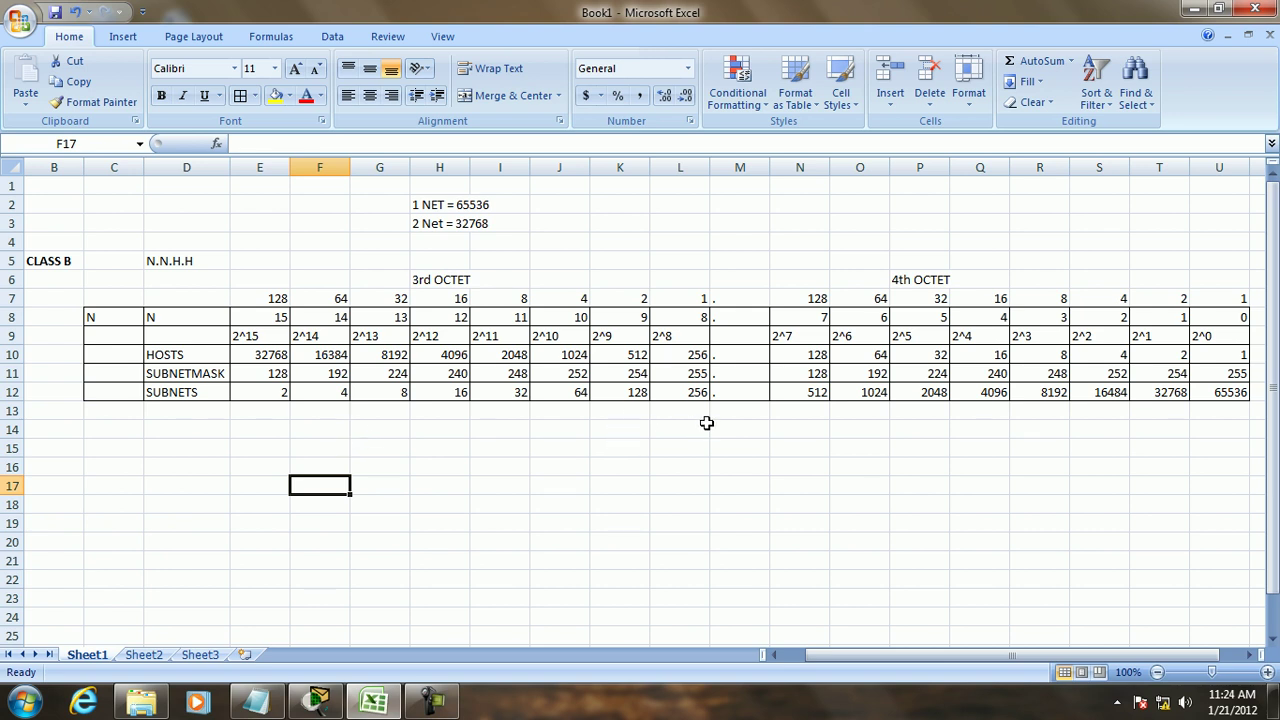
# Step: Add the headings "bits borrow" in C15, "hosts" in E15, "subnets" in F15 and "subnetmask" in G15 below the table
pyautogui.click(70, 448)
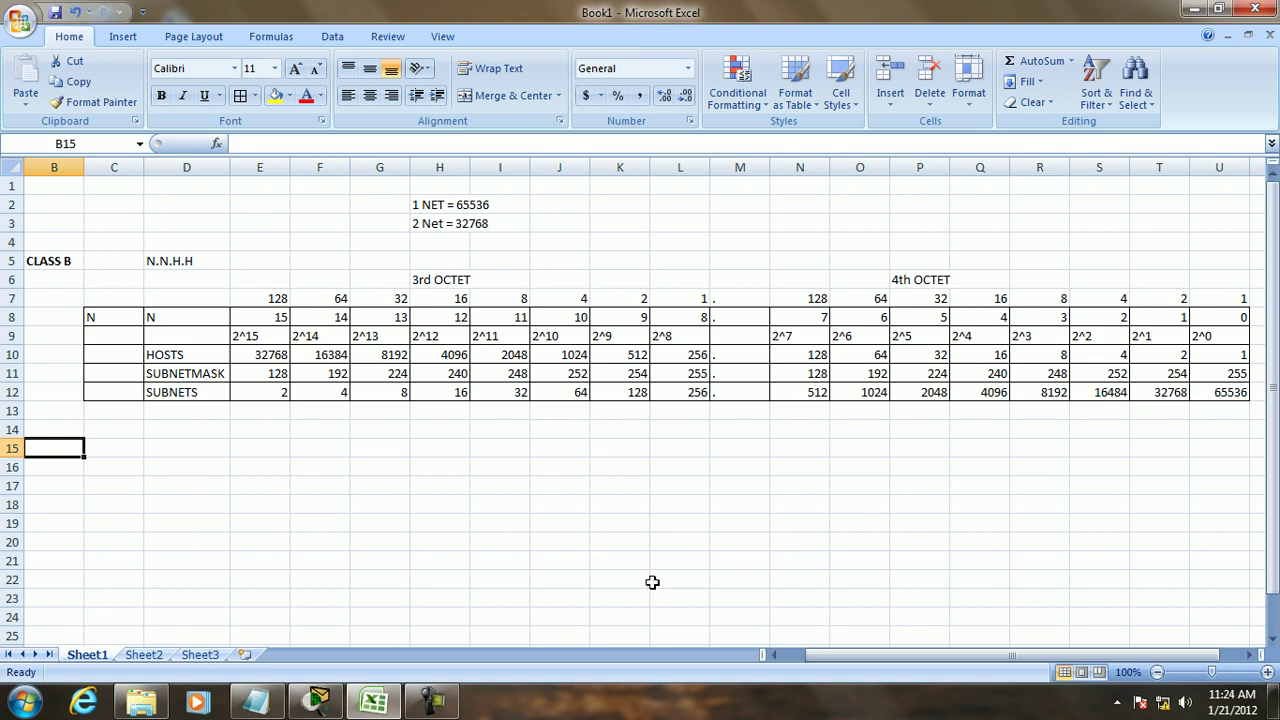
pyautogui.click(130, 448)
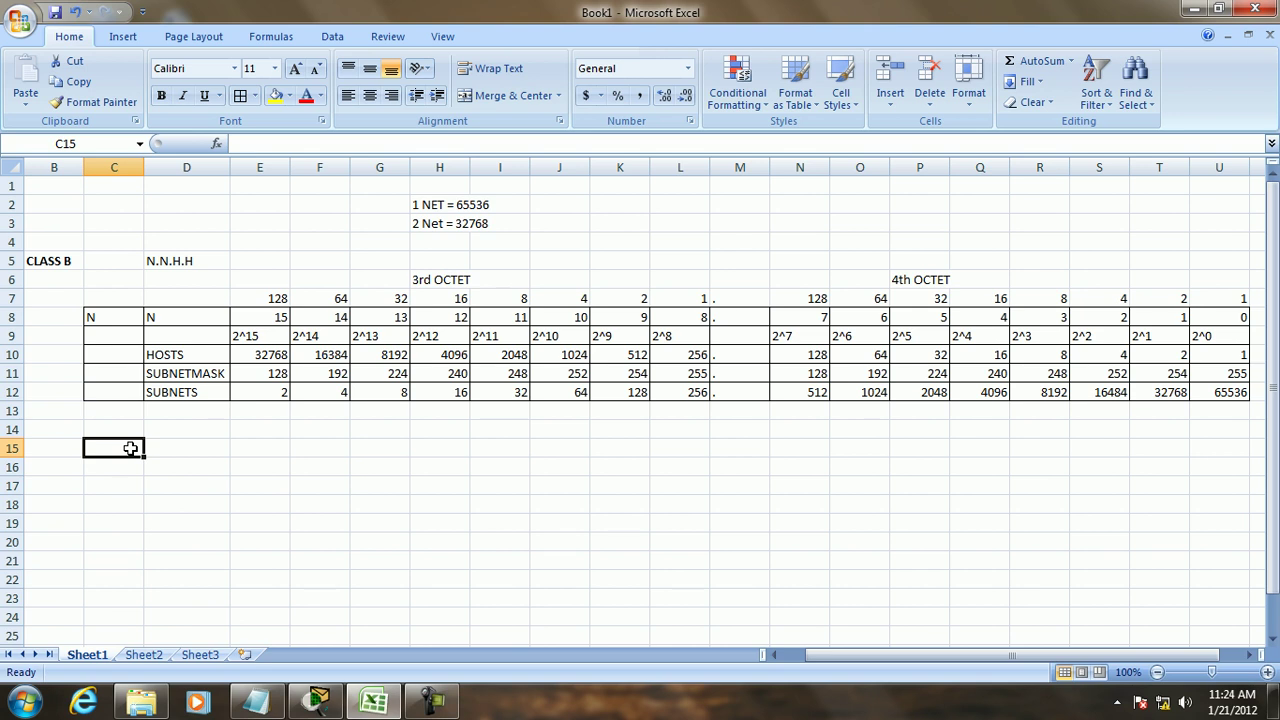
pyautogui.write('bits bo')
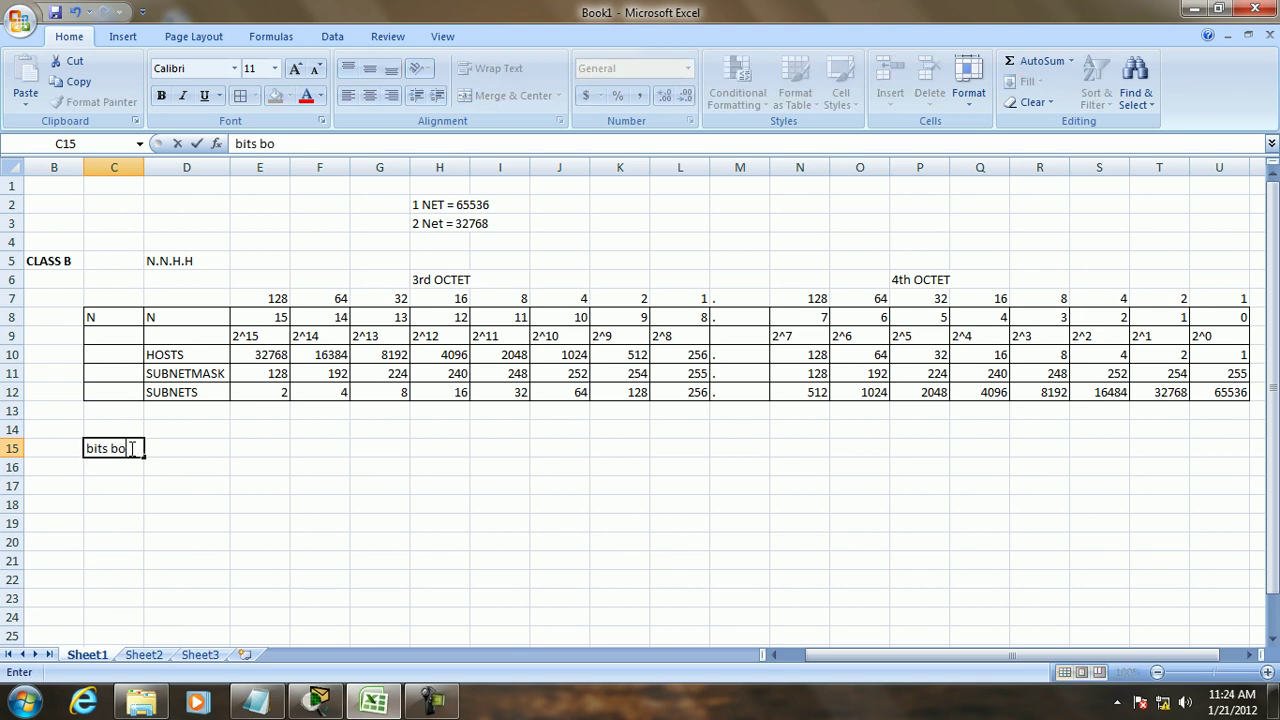
pyautogui.write('rrow')
pyautogui.click(249, 451)
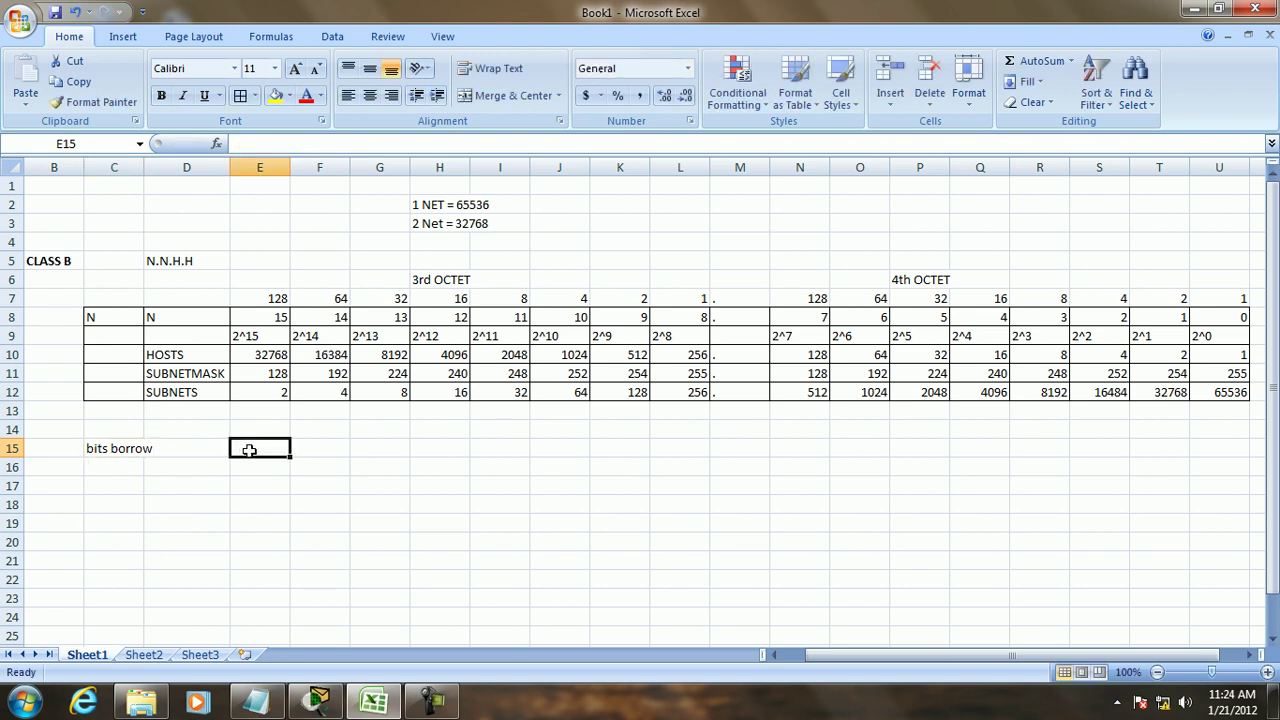
pyautogui.write('hosts')
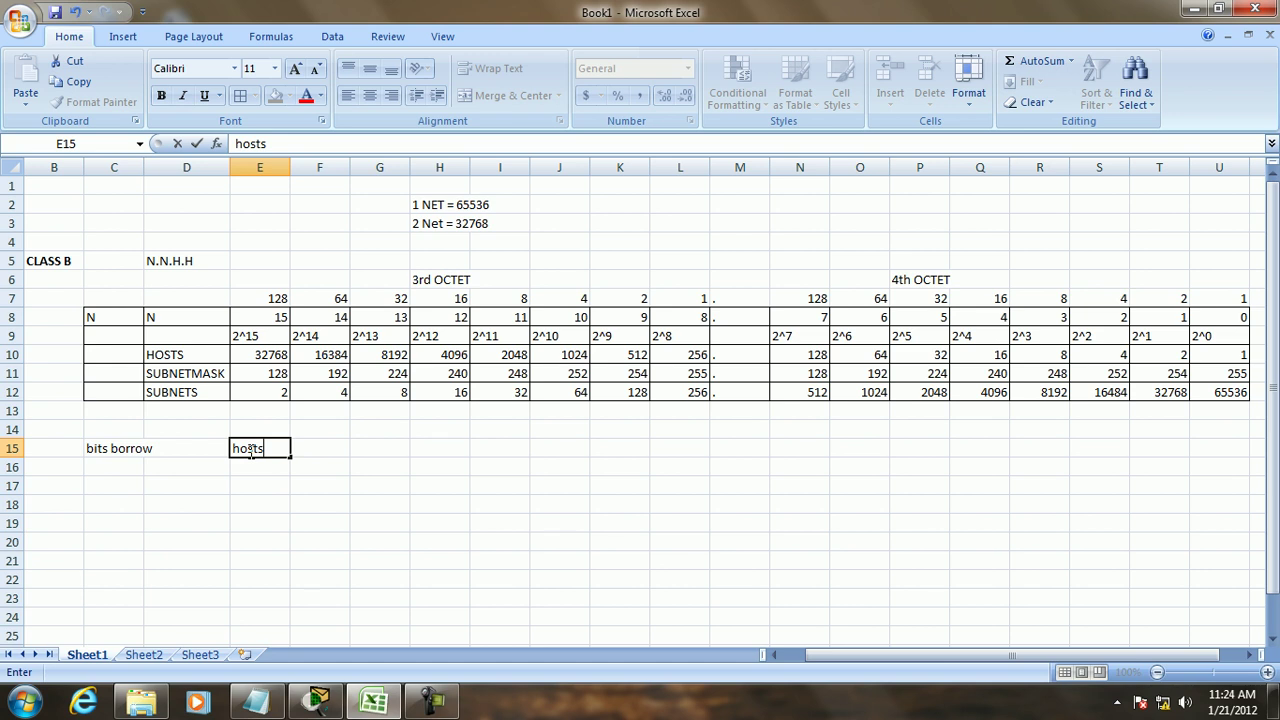
pyautogui.press('Tab')
pyautogui.write('subnets')
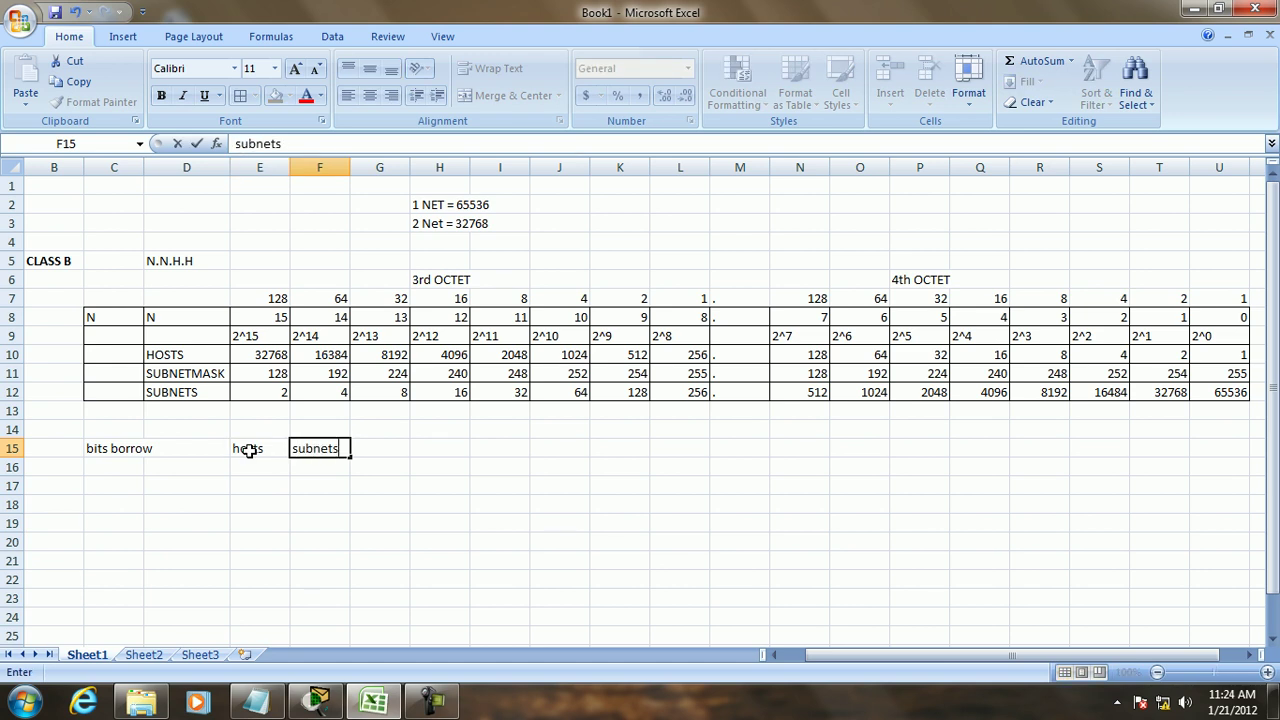
pyautogui.press('Tab')
pyautogui.write('sub')
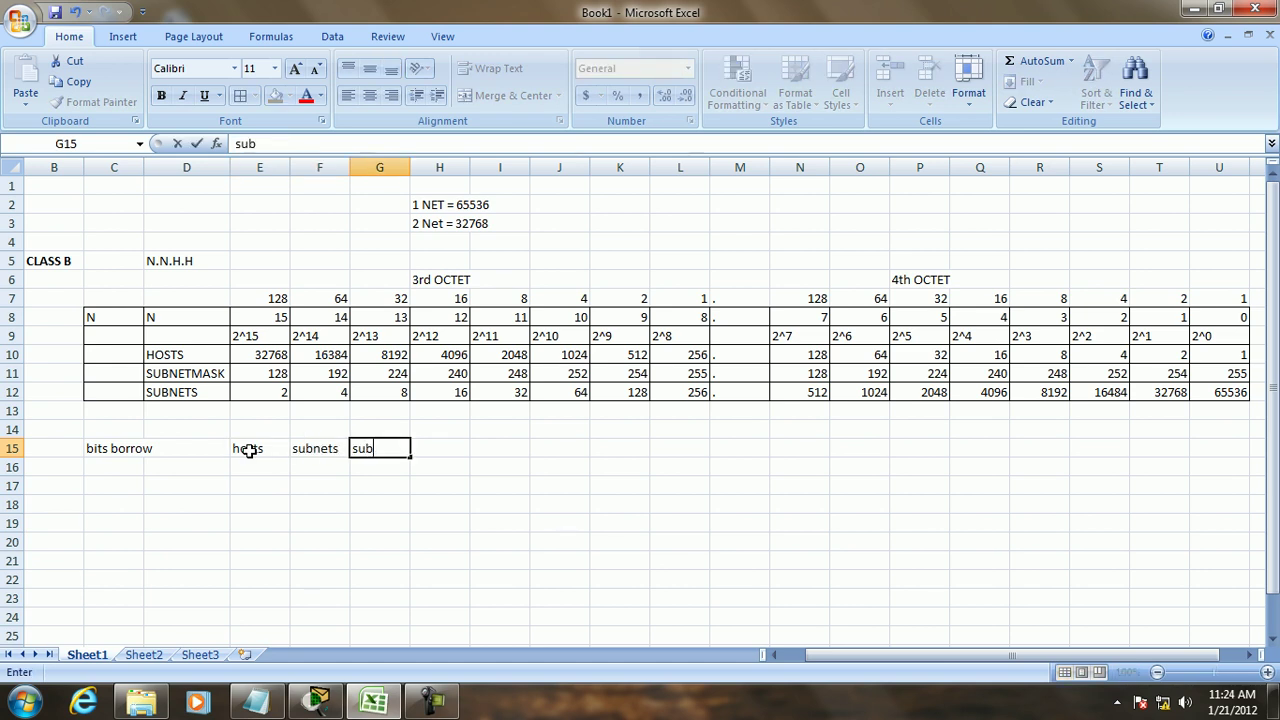
pyautogui.write('netmask')
pyautogui.press('Return')
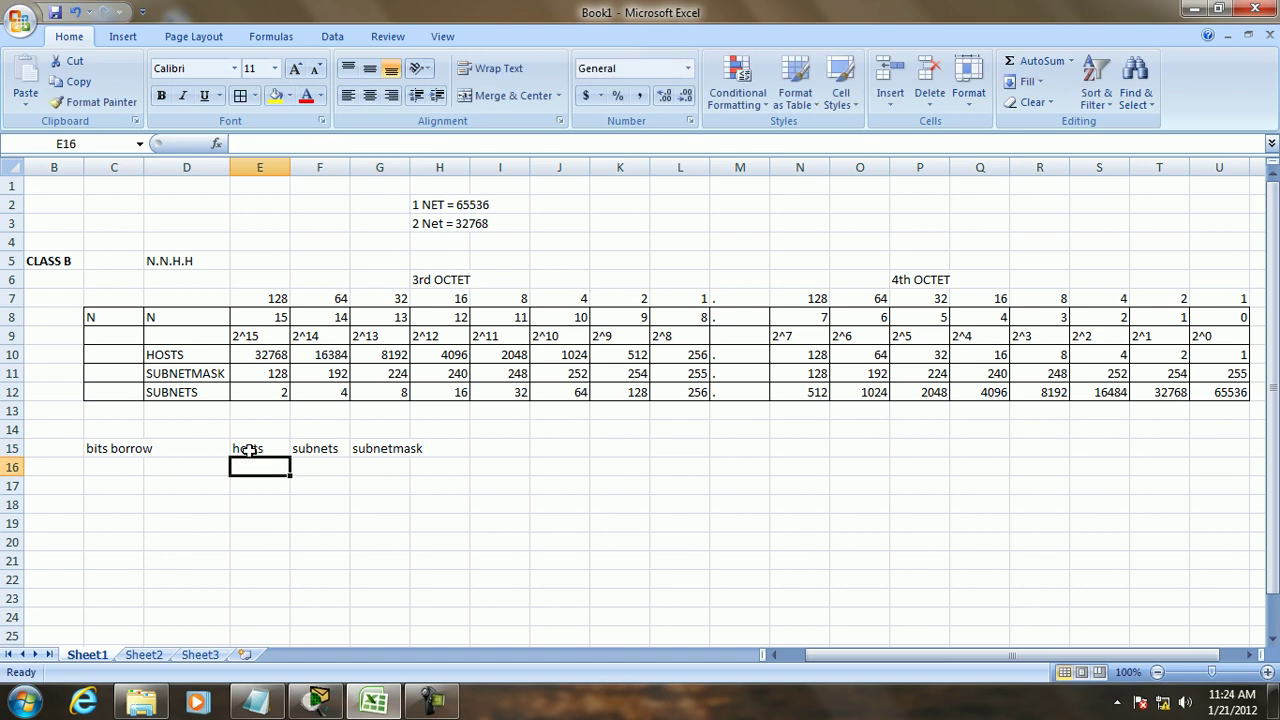
# Step: Fill the first summary row with 1 in C16, 32768 in E16, 2 in F16 and 255 in G16
pyautogui.click(133, 466)
pyautogui.write('1')
pyautogui.press('BackSpace')
pyautogui.press('Right')
pyautogui.press('Right')
pyautogui.write('32')
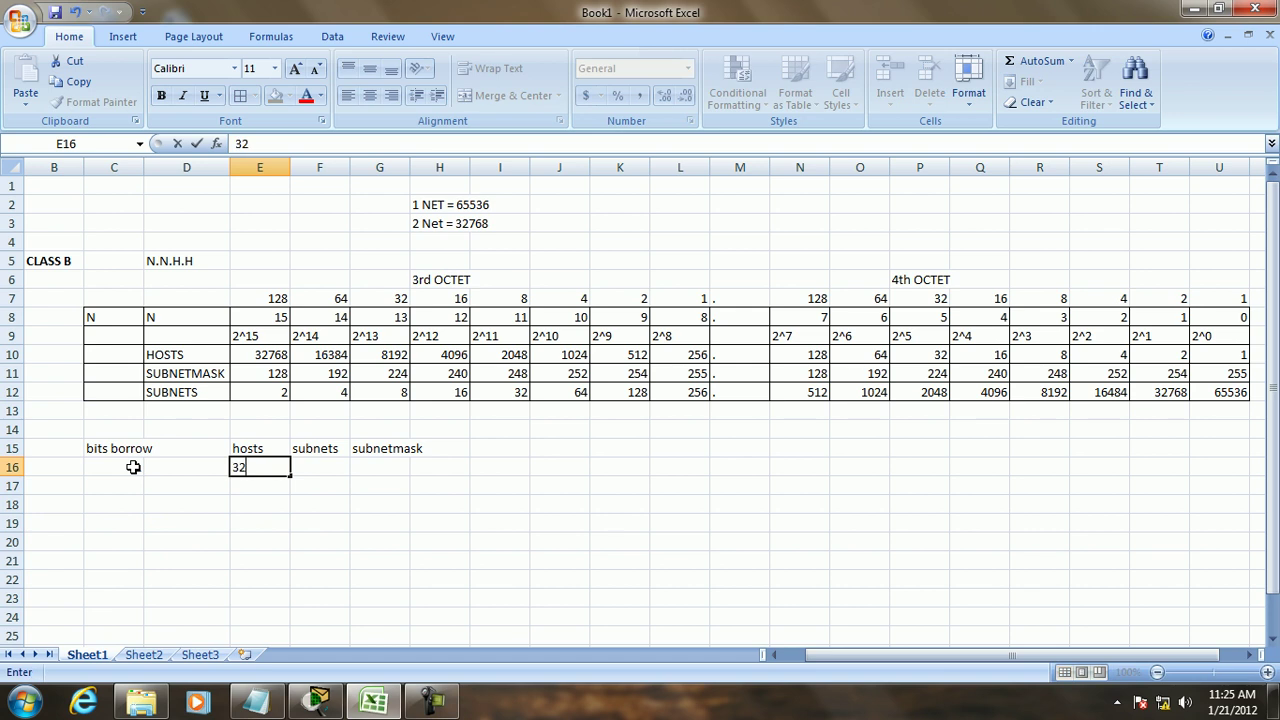
pyautogui.write('768')
pyautogui.press('Tab')
pyautogui.write('2')
pyautogui.press('Tab')
pyautogui.write('255')
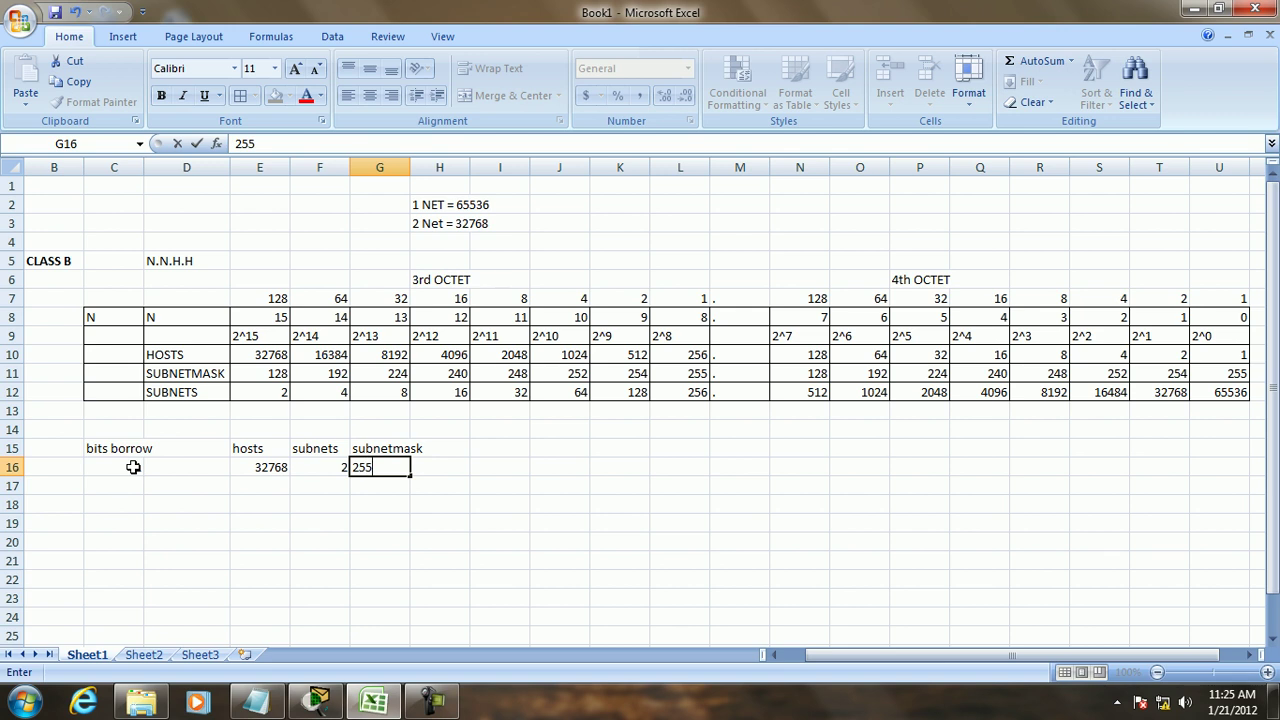
# Step: Enter the default Class B mask 255.255.0.0 in E5 beside N.N.H.H and autofit column E
pyautogui.click(263, 262)
pyautogui.write('255.')
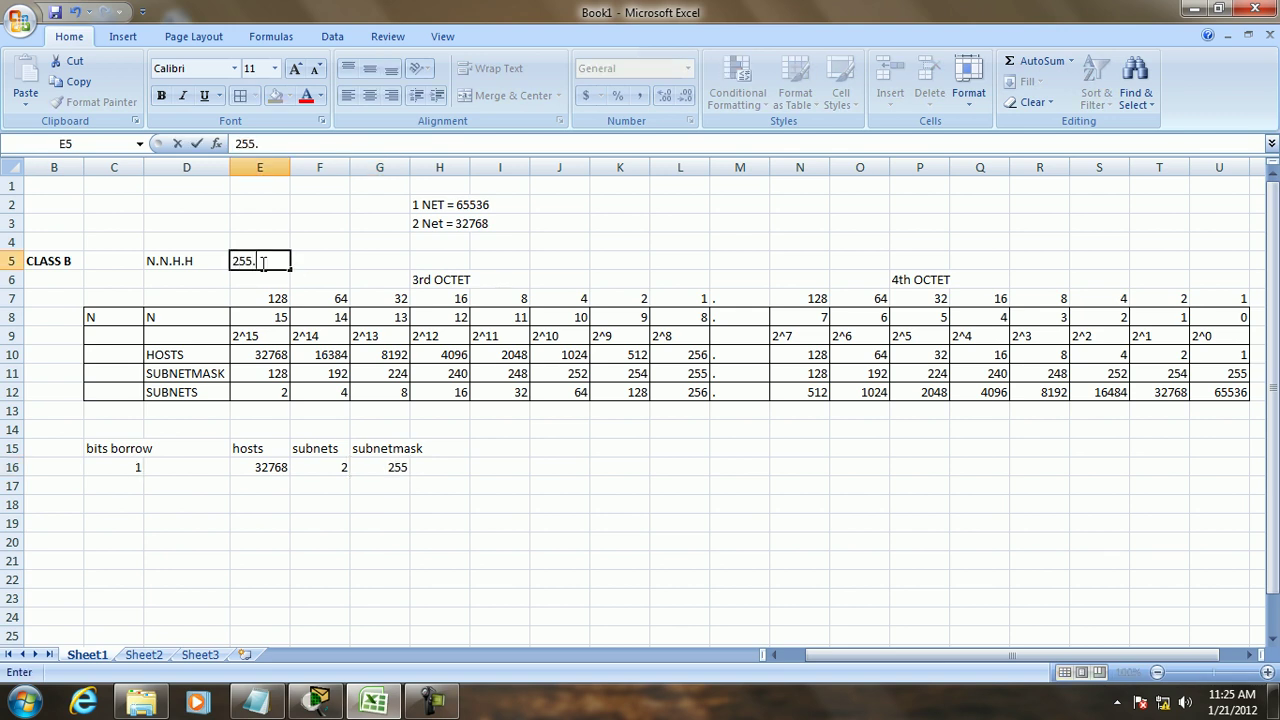
pyautogui.write('255.0.0')
pyautogui.click(377, 617)
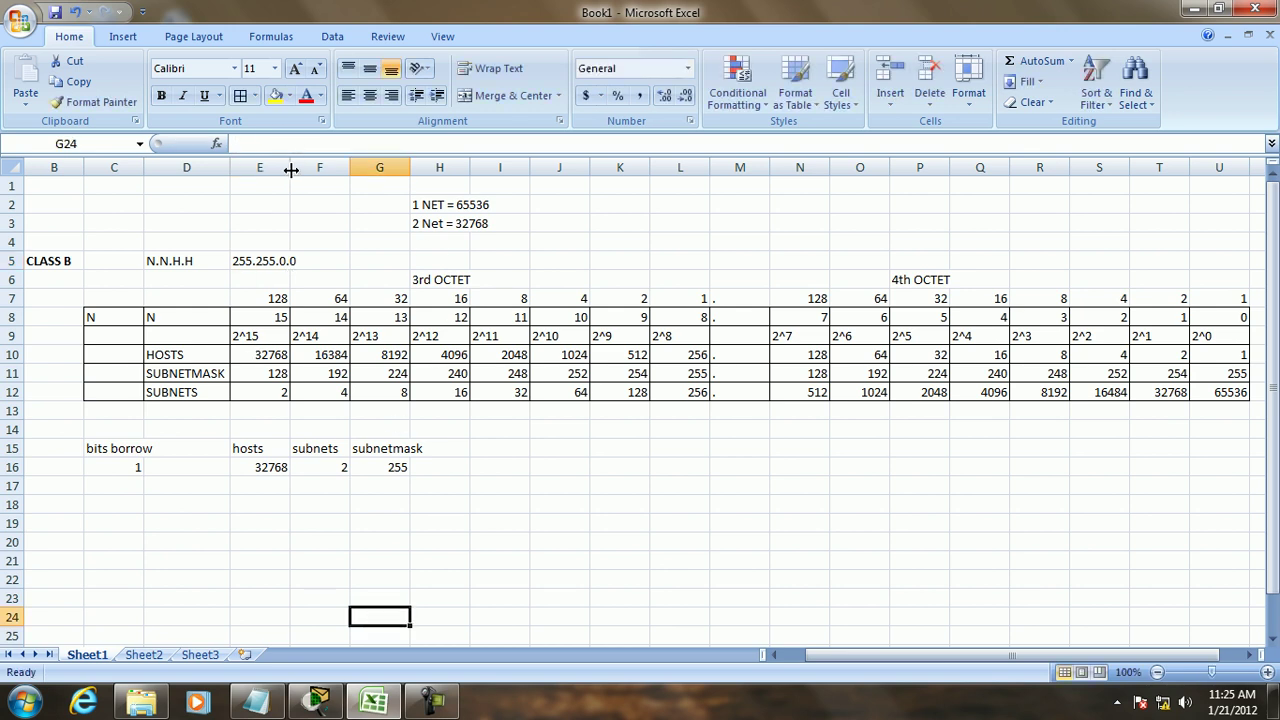
pyautogui.doubleClick(290, 167)
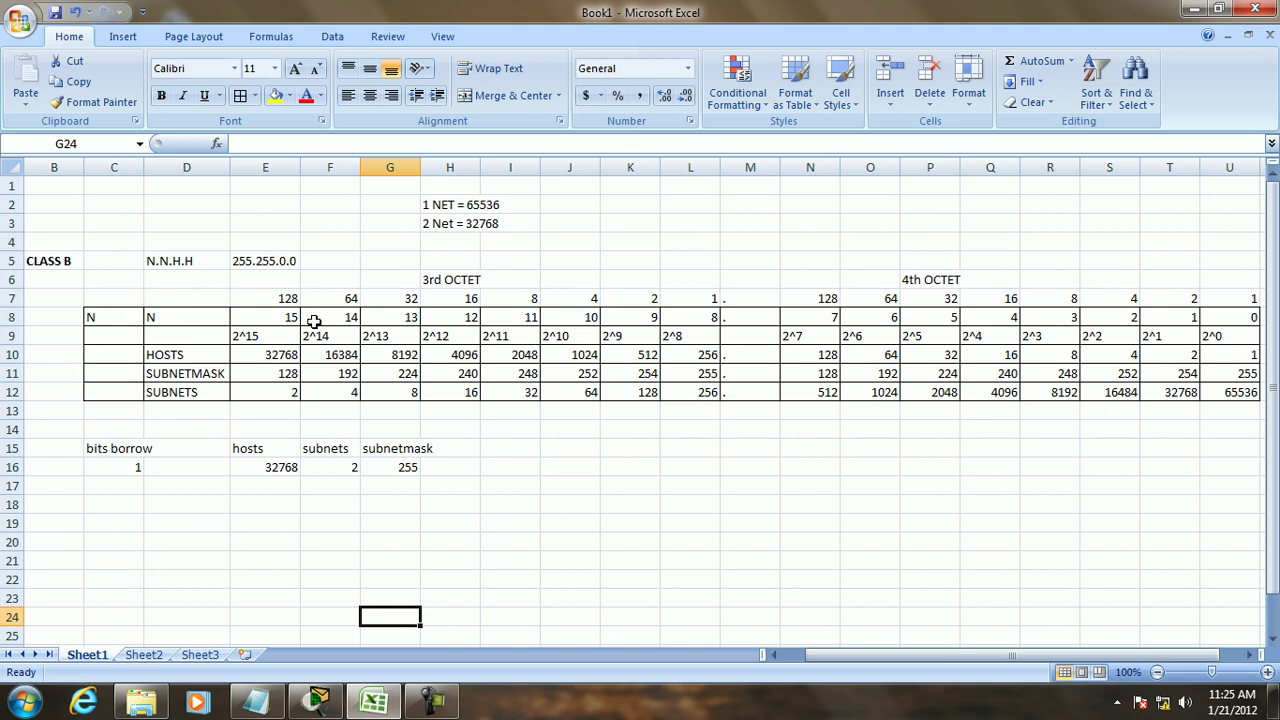
# Step: Replace the subnet mask in G16 with 255.255.128.0 and autofit column G
pyautogui.click(412, 466)
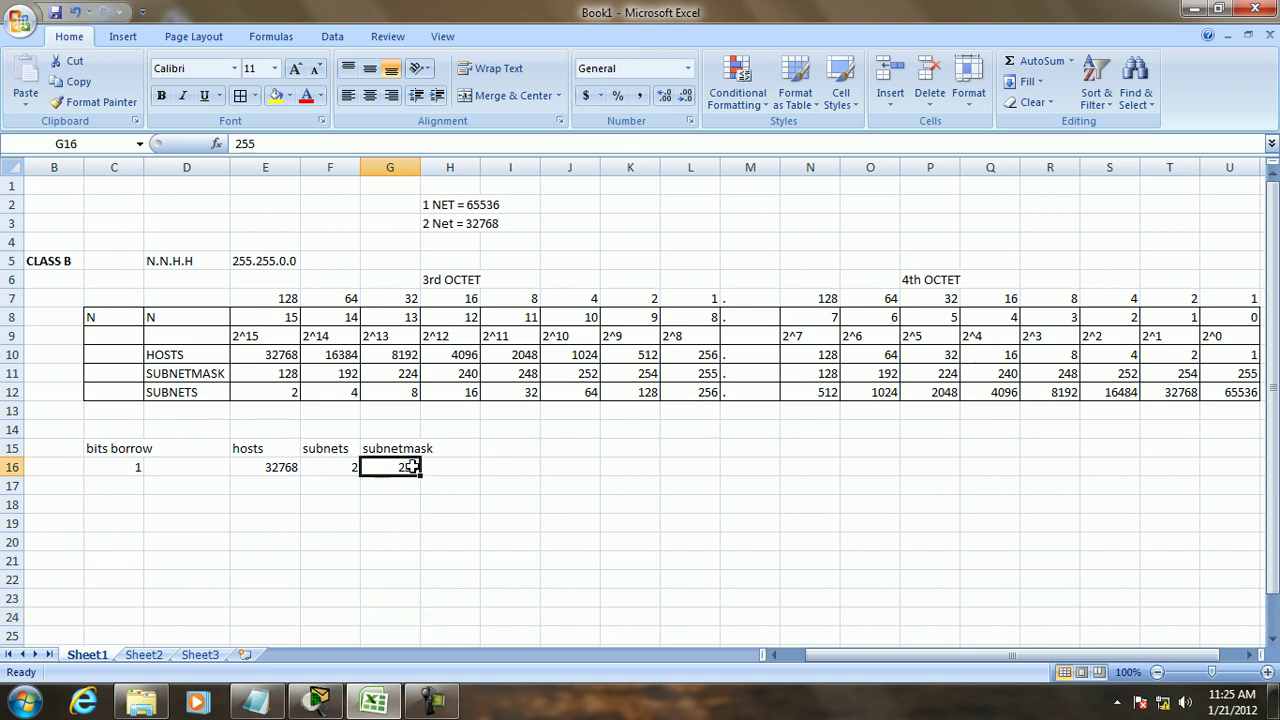
pyautogui.write('255.')
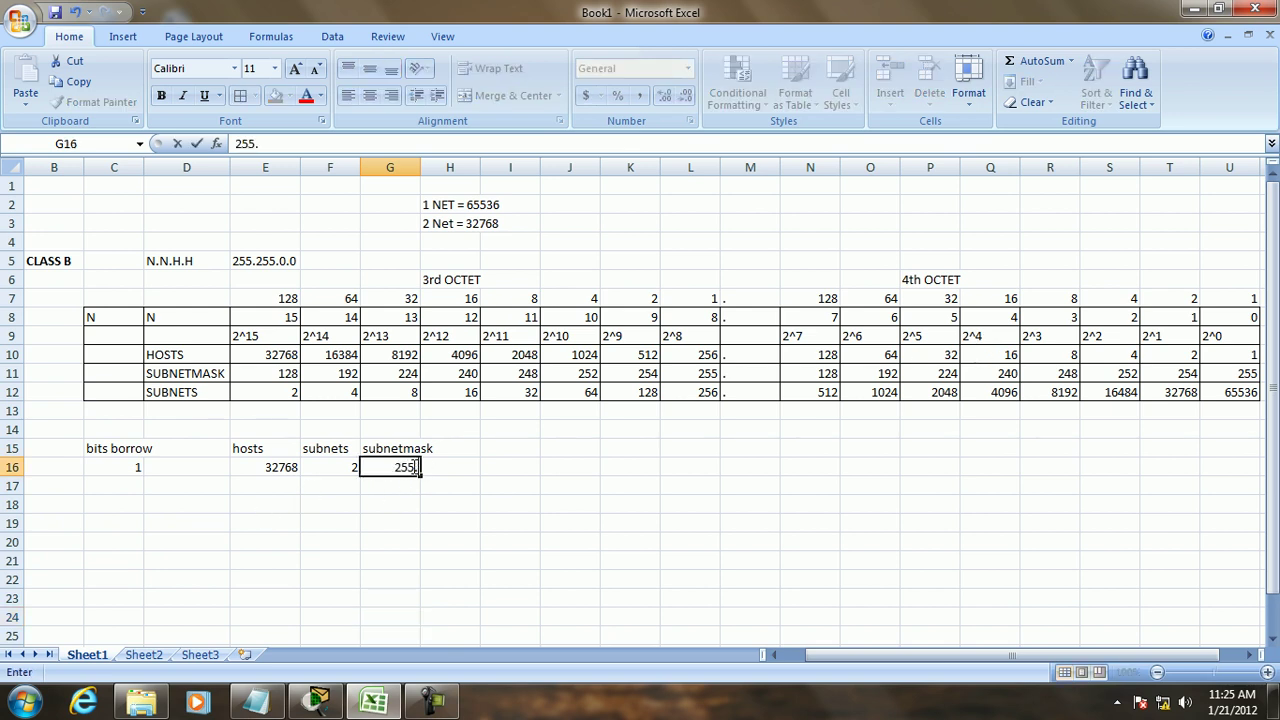
pyautogui.write('255.128.0')
pyautogui.click(457, 492)
pyautogui.doubleClick(420, 167)
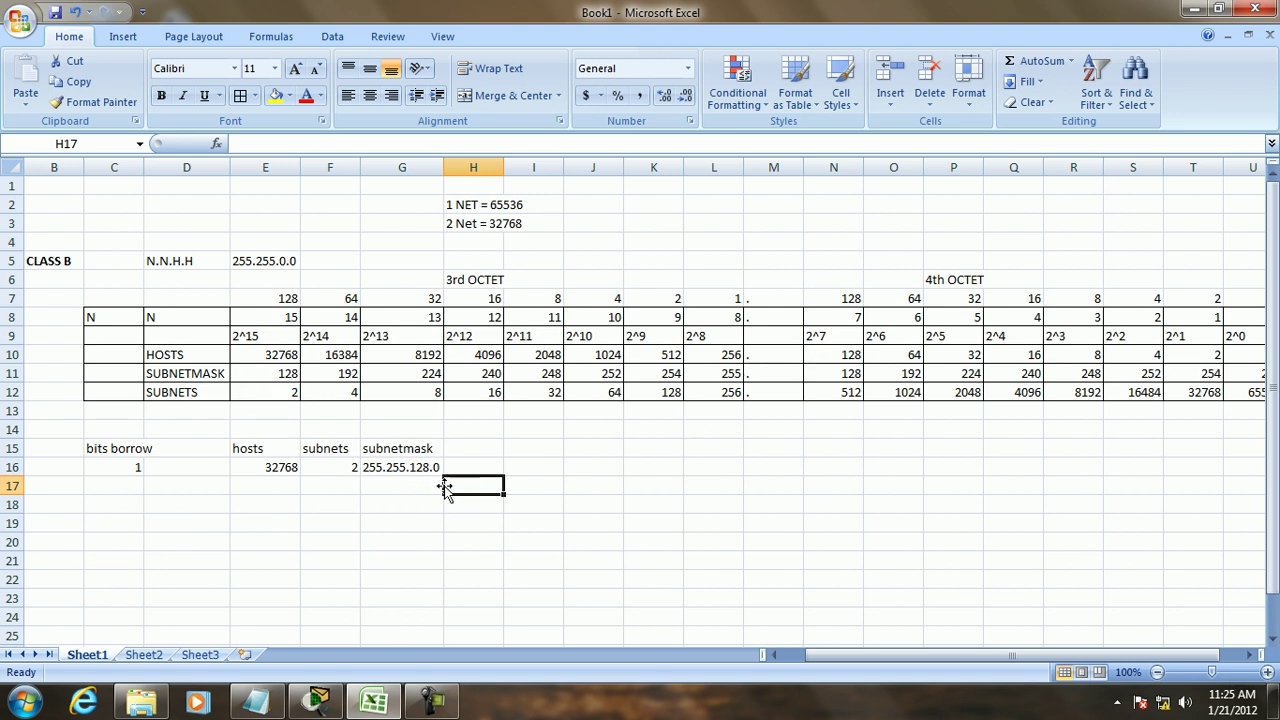
# Step: Enter 2 borrowed bits in C17, 16384 hosts in E17 and 4 subnets in F17
pyautogui.click(131, 489)
pyautogui.write('2')
pyautogui.press('Tab')
pyautogui.press('Tab')
pyautogui.write('16')
pyautogui.press('BackSpace')
pyautogui.write('6384')
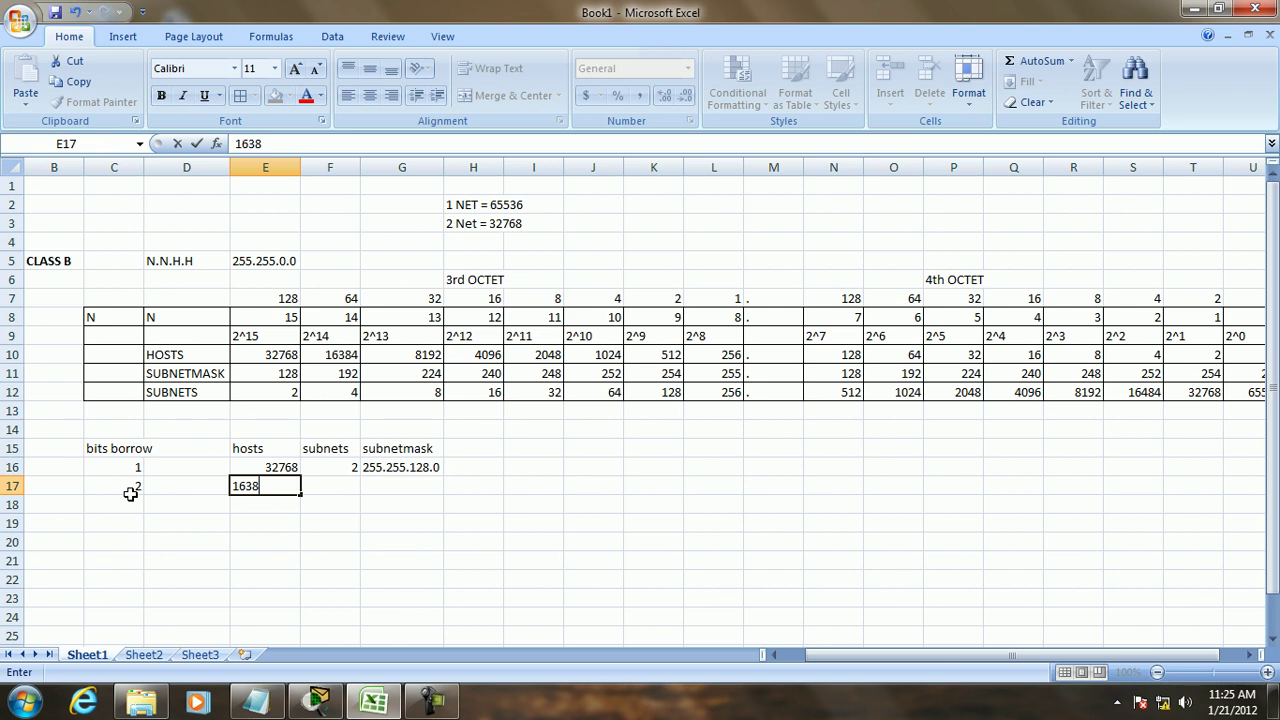
pyautogui.press('Tab')
pyautogui.write('4')
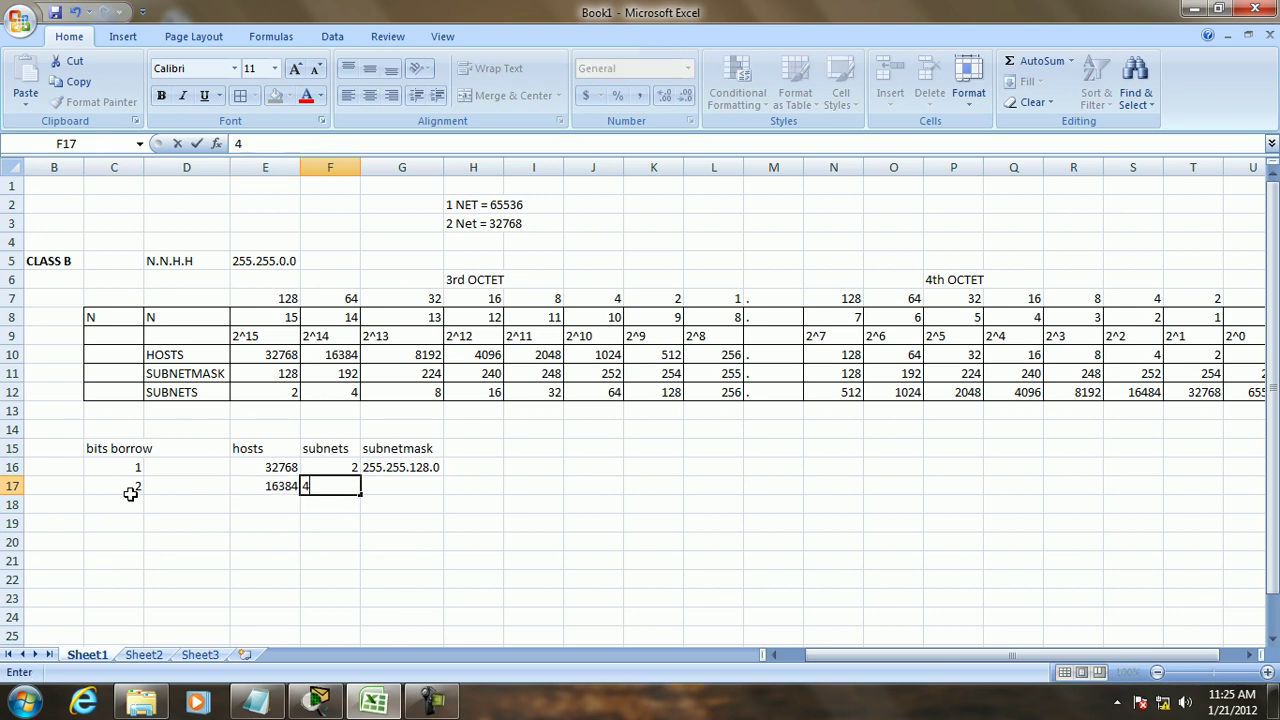
# Step: Enter the subnet mask 255.255.192.0 in G17 for 2 borrowed bits
pyautogui.press('Tab')
pyautogui.write('255,25')
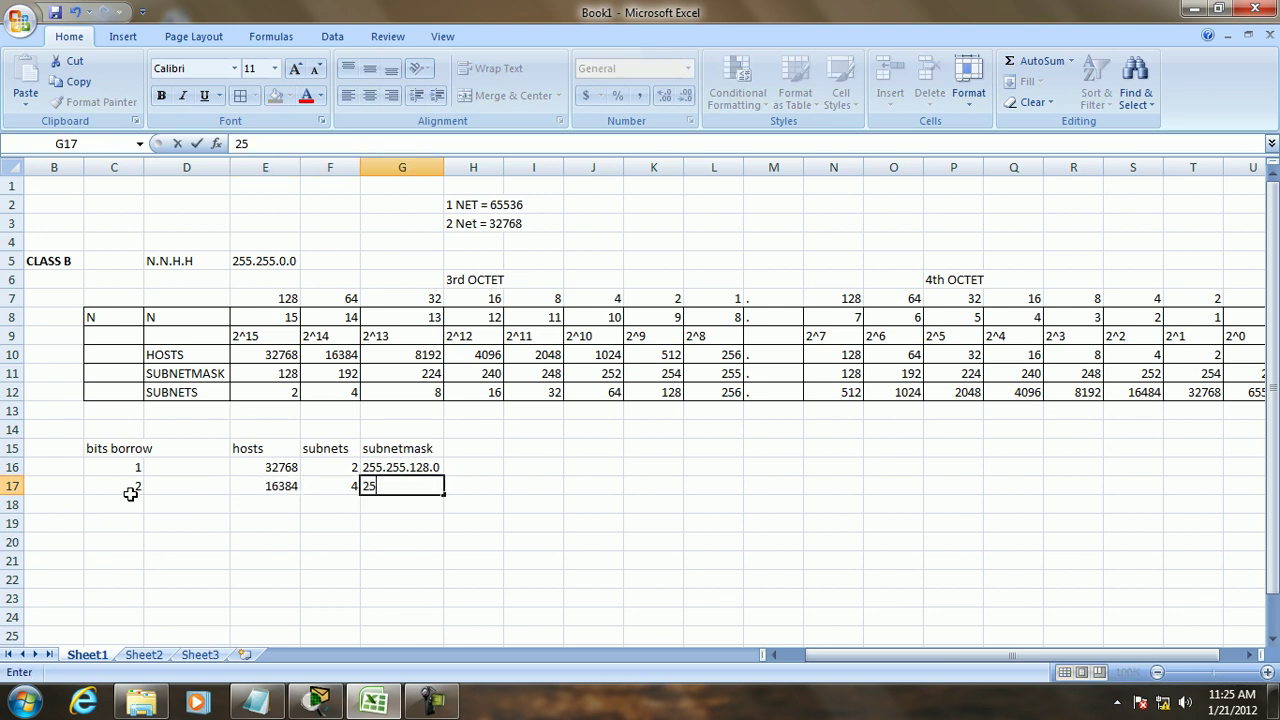
pyautogui.press('BackSpace')
pyautogui.press('BackSpace')
pyautogui.press('BackSpace')
pyautogui.write('.255.192.0')
# Step: Enter 3 borrowed bits in C18, 8192 hosts in E18 and 8 subnets in F18
pyautogui.click(132, 499)
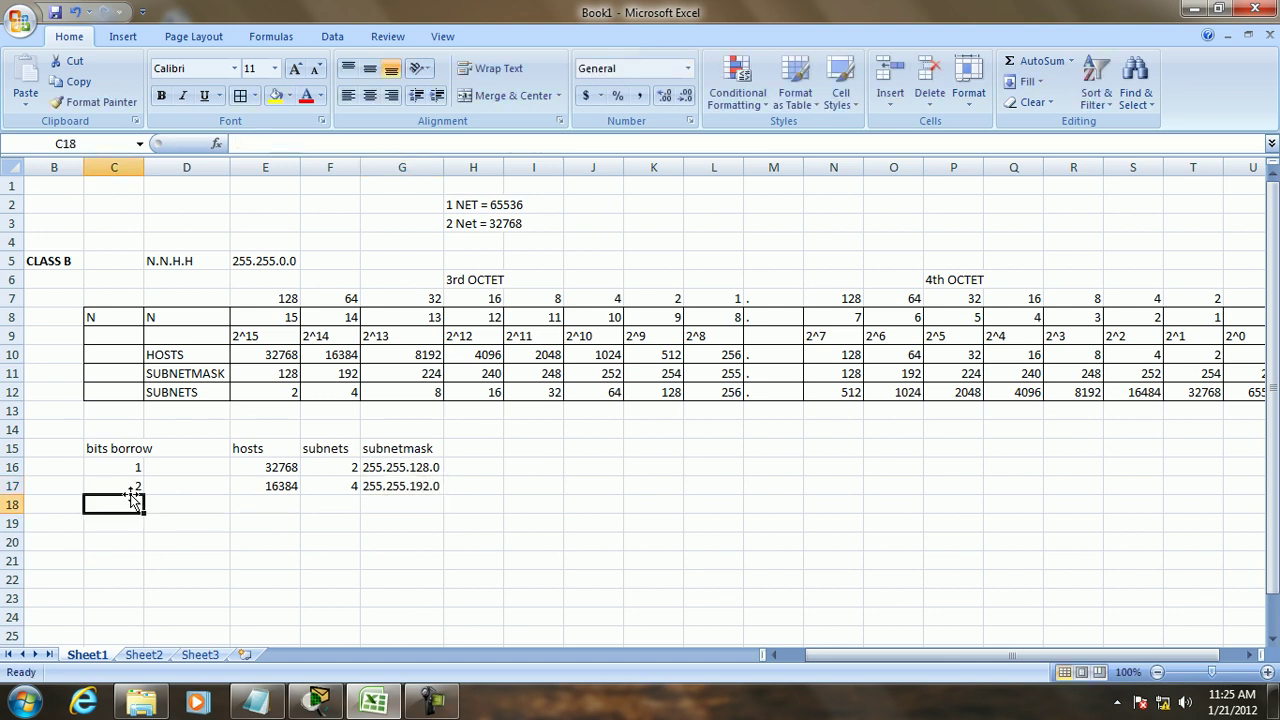
pyautogui.write('3')
pyautogui.press('Tab')
pyautogui.press('Tab')
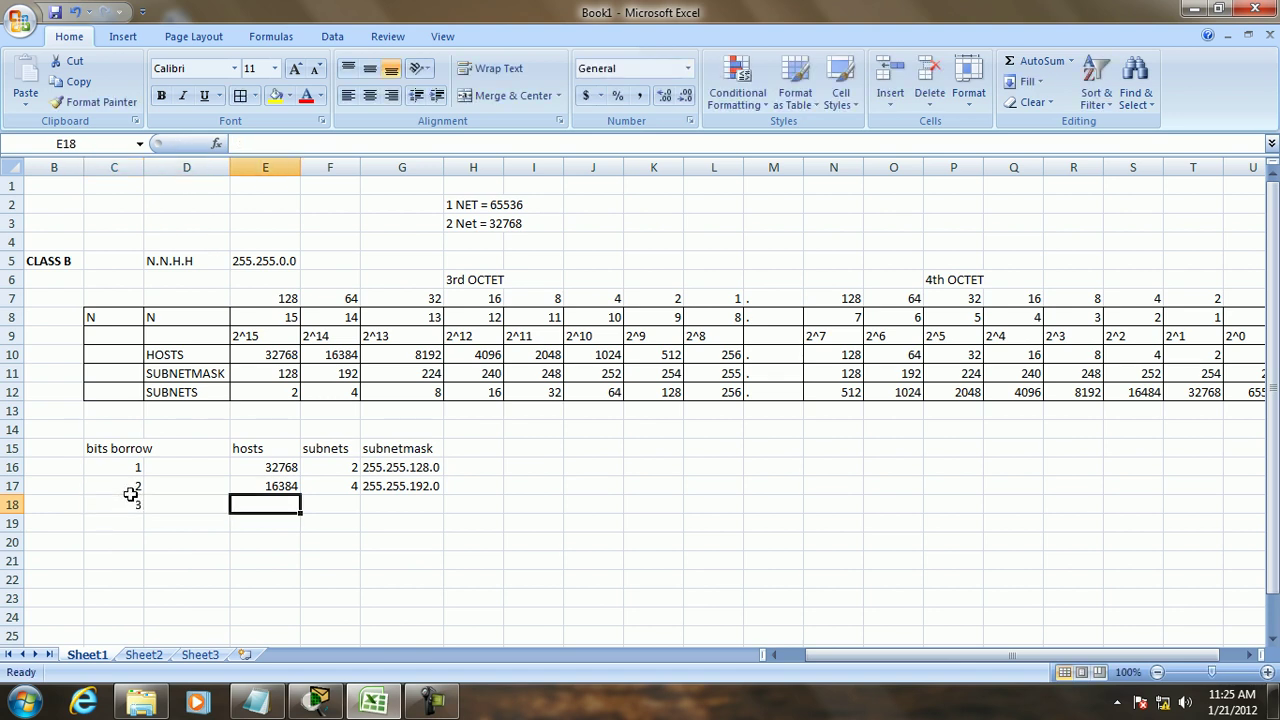
pyautogui.write('8192')
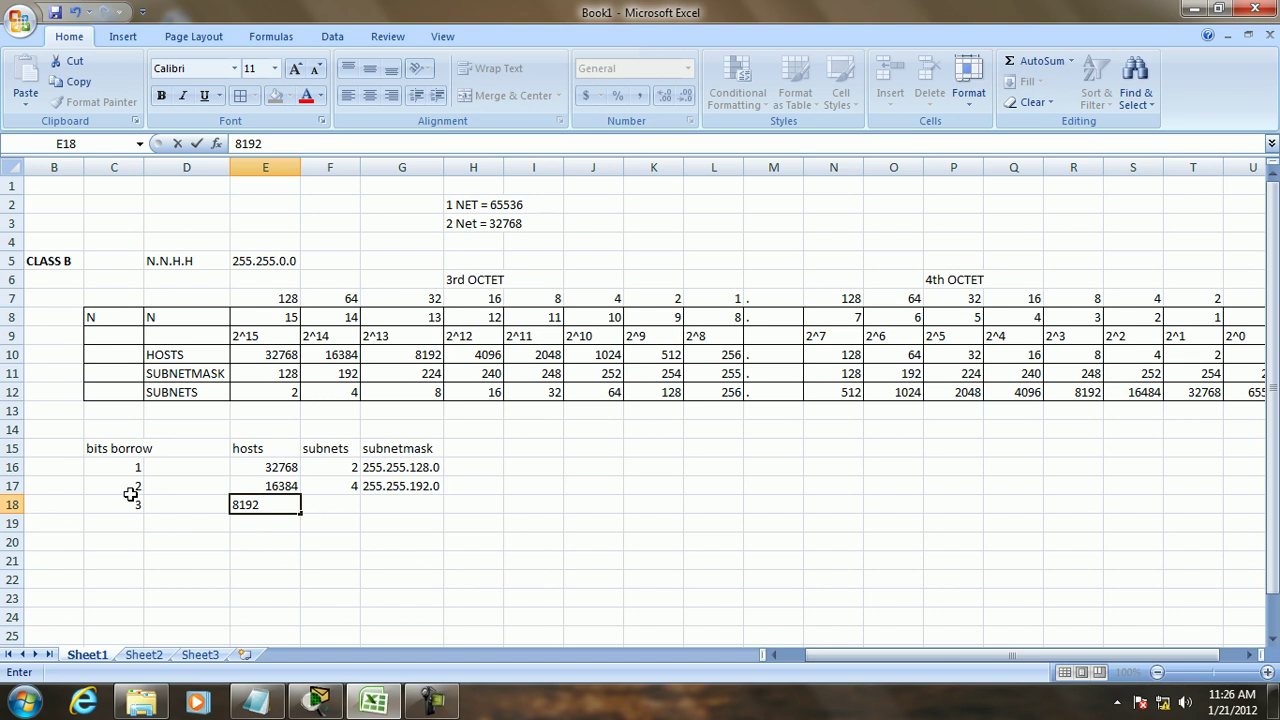
pyautogui.press('Tab')
pyautogui.press('Tab')
pyautogui.write('2')
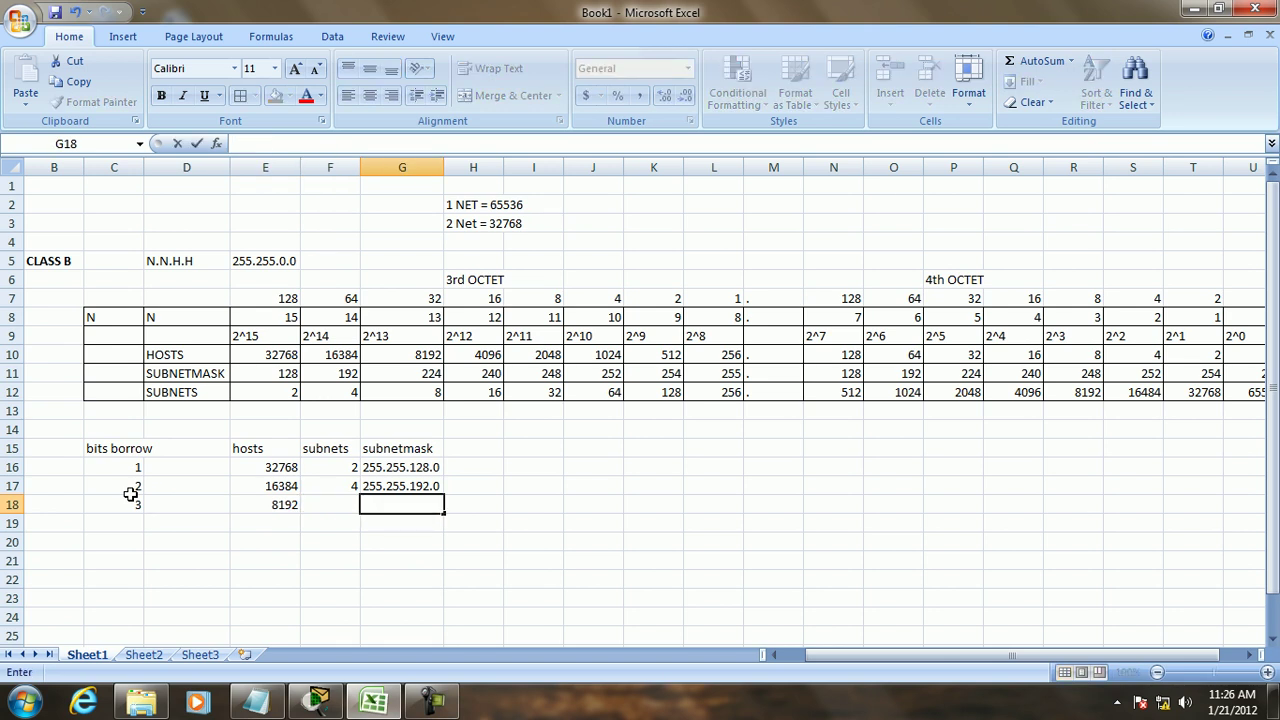
pyautogui.press('Left')
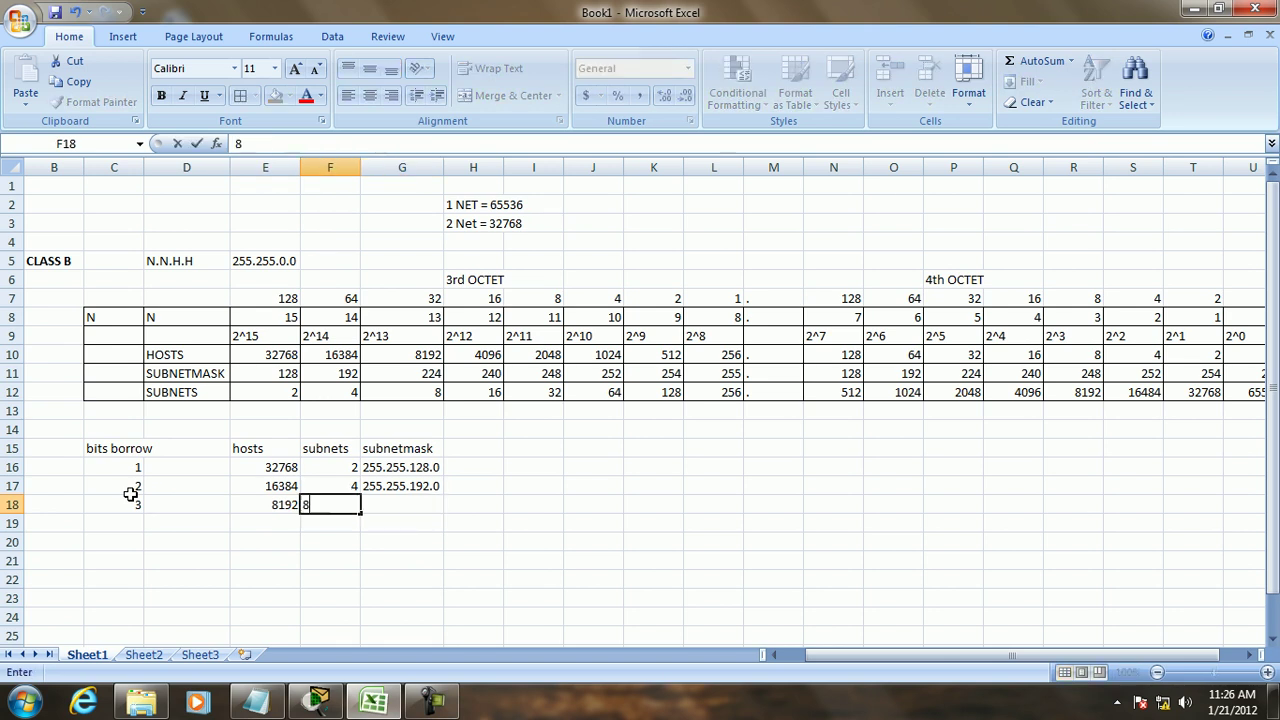
pyautogui.write('8')
# Step: Enter the subnet mask 255.255.224.0 in G18 for 3 borrowed bits
pyautogui.press('Tab')
pyautogui.write('255')
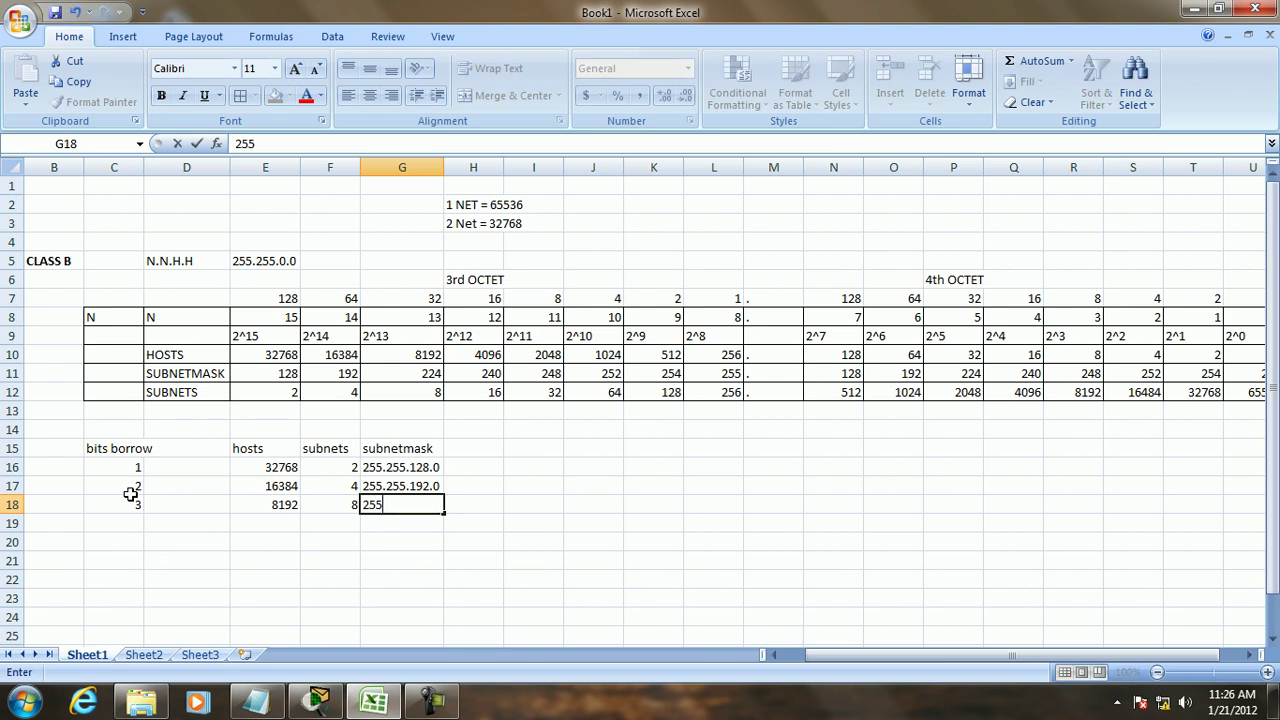
pyautogui.write('.255.224.0')
pyautogui.press('Return')
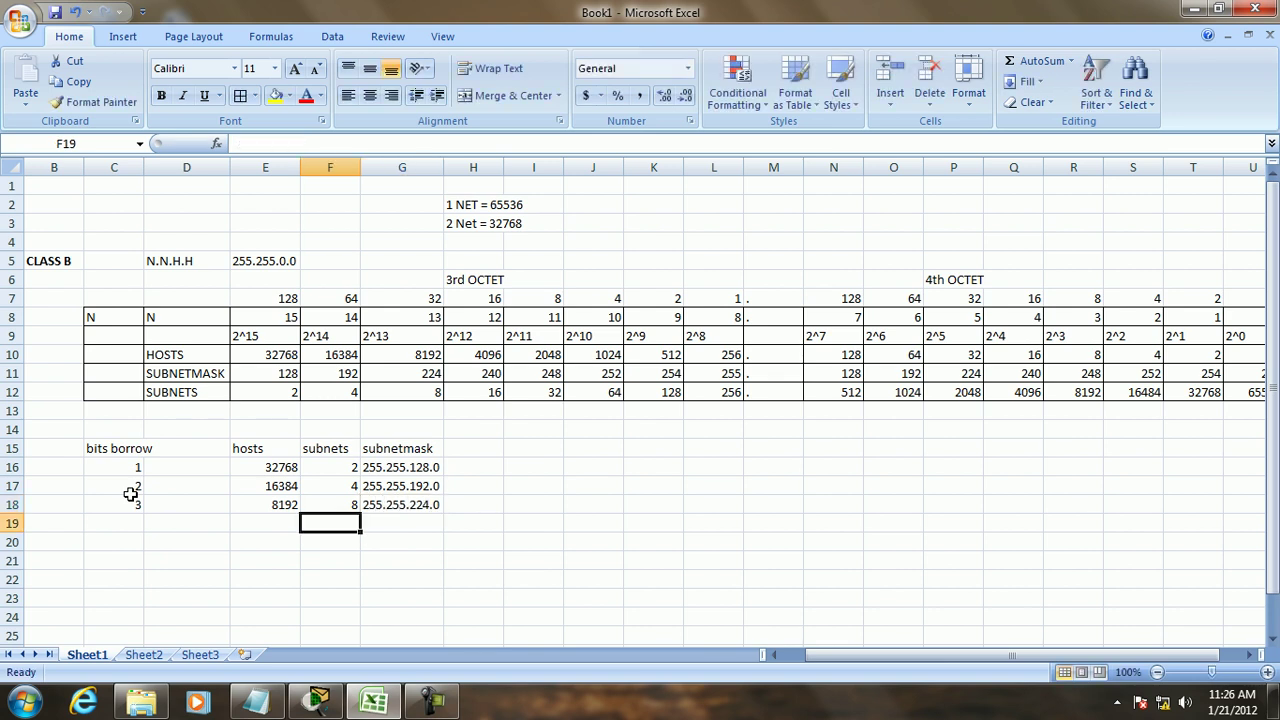
# Step: Enter 4 in C19 and extend the bits borrow series from C18:C19 down to 14 in C29
pyautogui.press('Left')
pyautogui.press('Left')
pyautogui.press('Left')
pyautogui.press('Left')
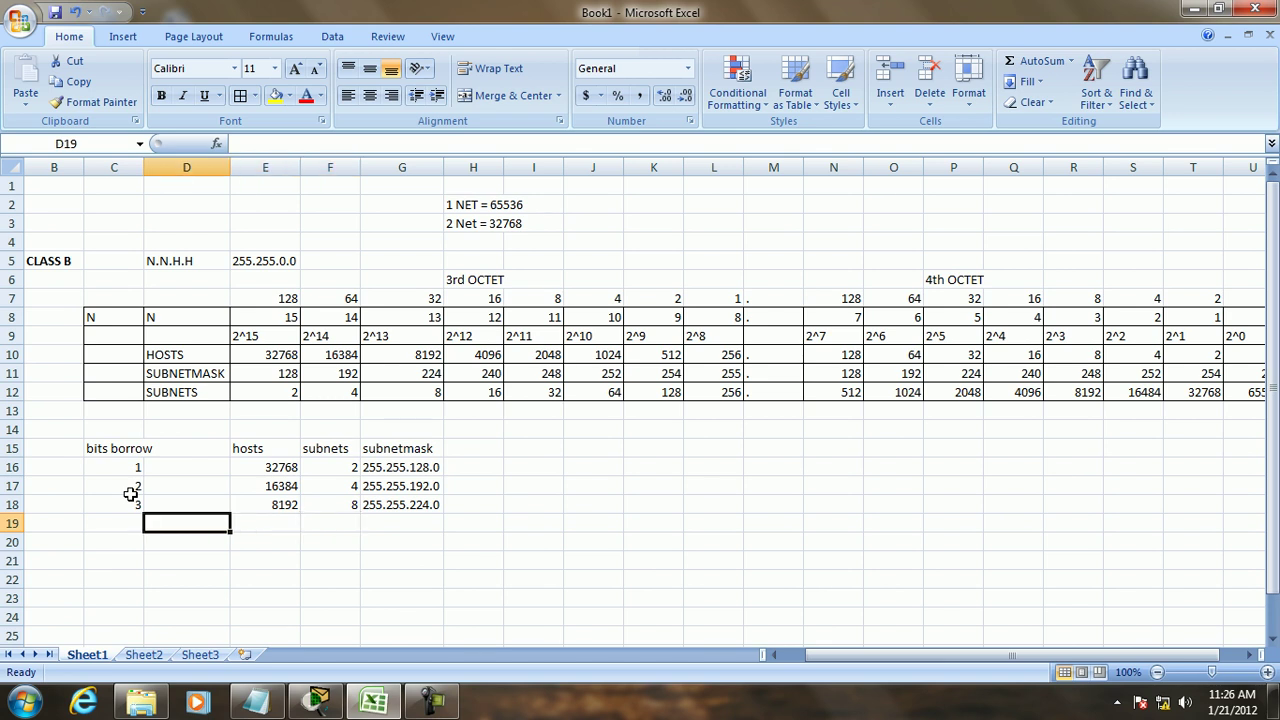
pyautogui.press('Right')
pyautogui.write('4')
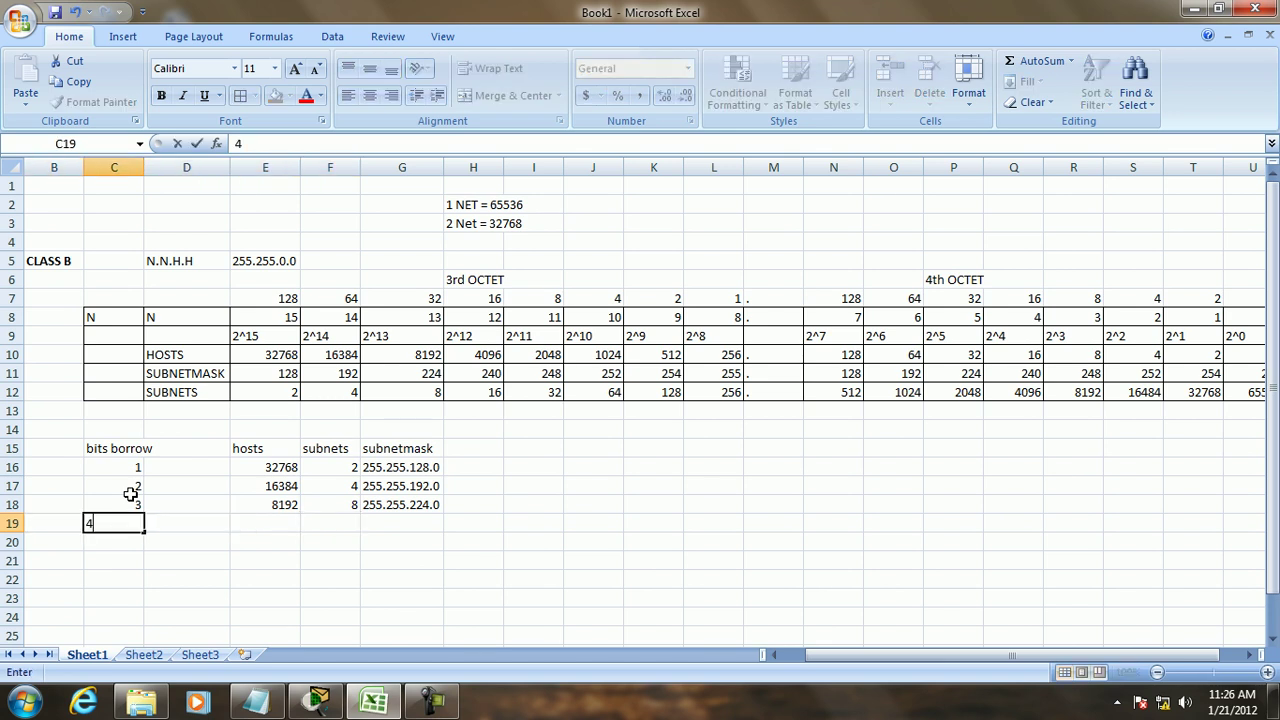
pyautogui.click(130, 504)
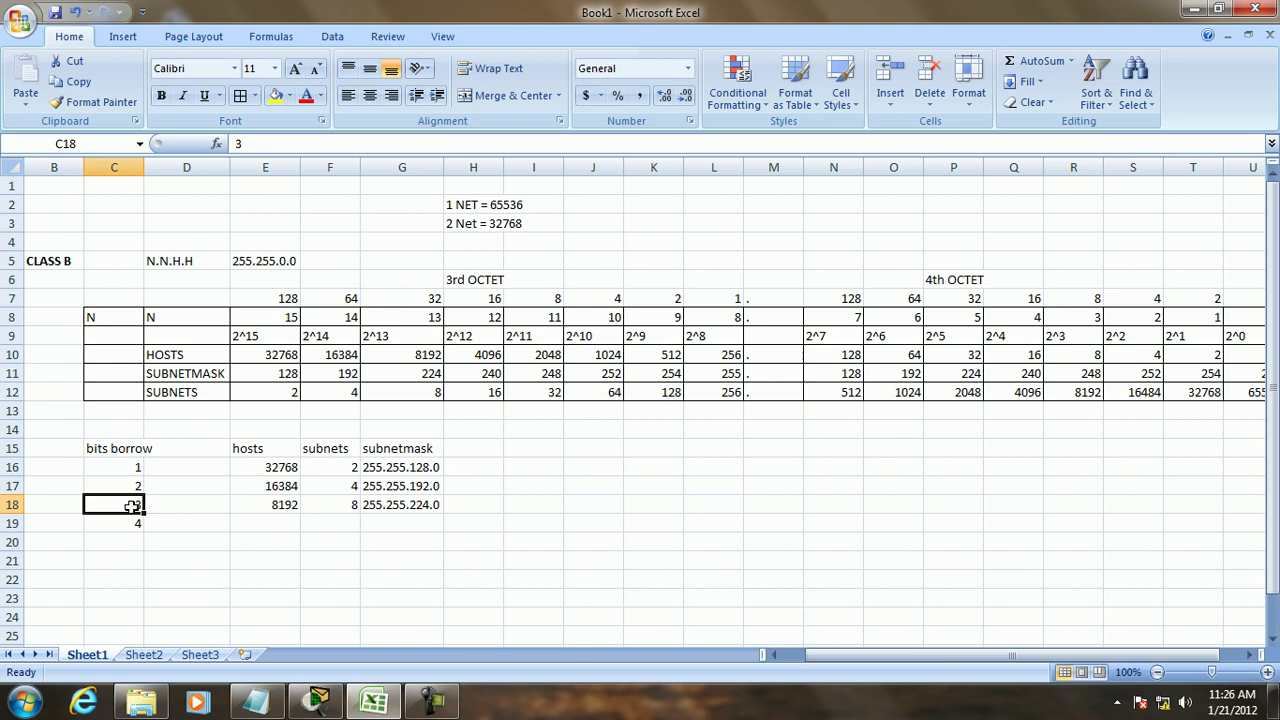
pyautogui.moveTo(131, 510); pyautogui.dragTo(150, 638)
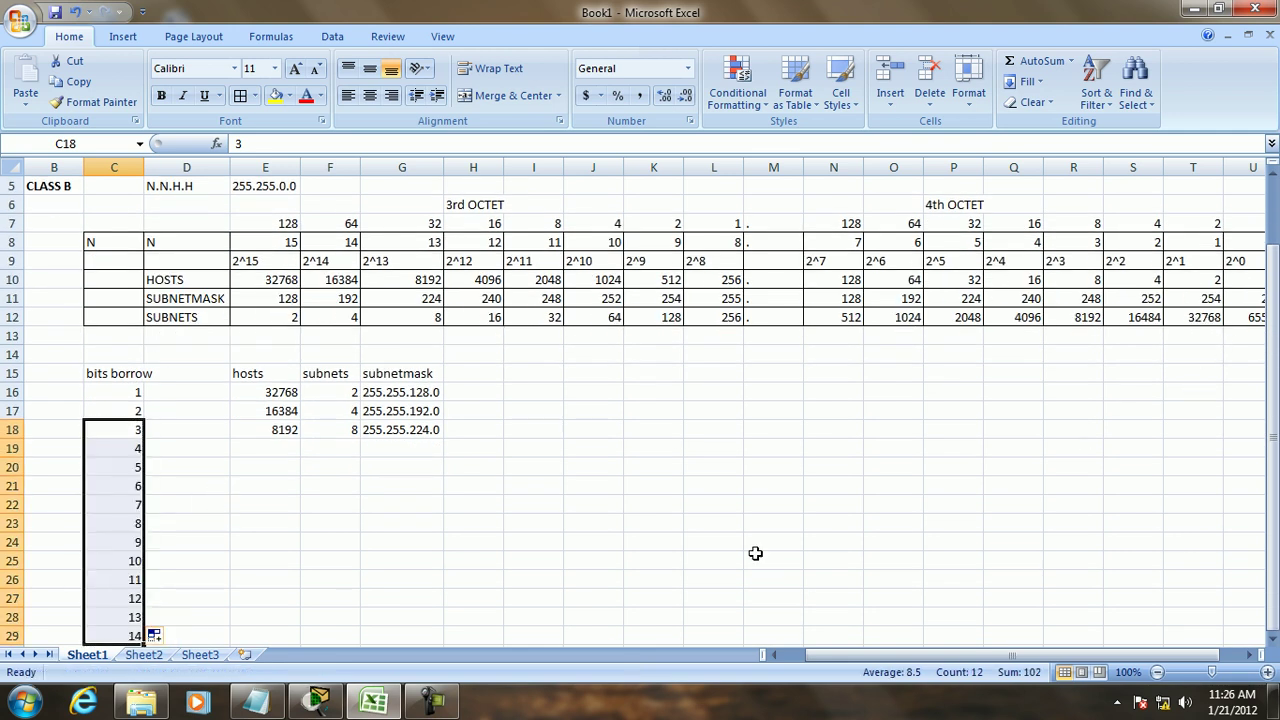
pyautogui.click(666, 521)
# Step: Fill the row for 4 borrowed bits with 2048 in E19, 16 in F19 and 255.255.240.0 in G19
pyautogui.moveTo(870, 660); pyautogui.dragTo(890, 660)
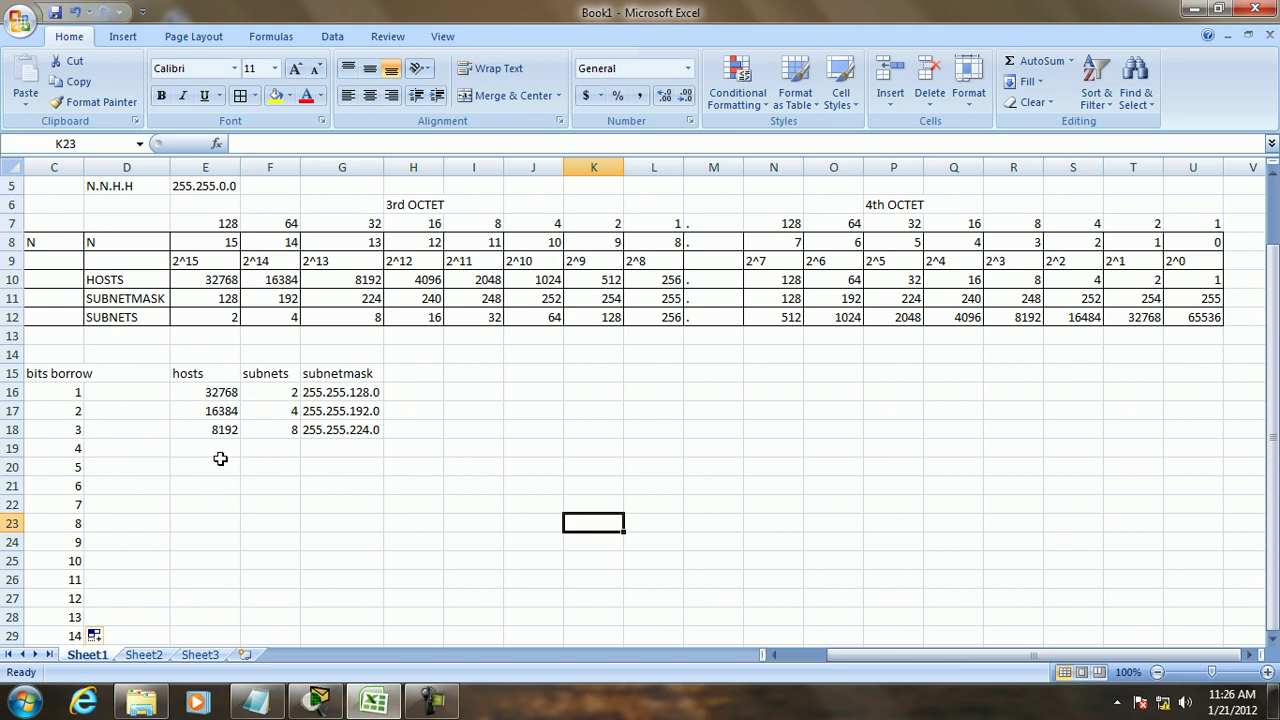
pyautogui.click(207, 450)
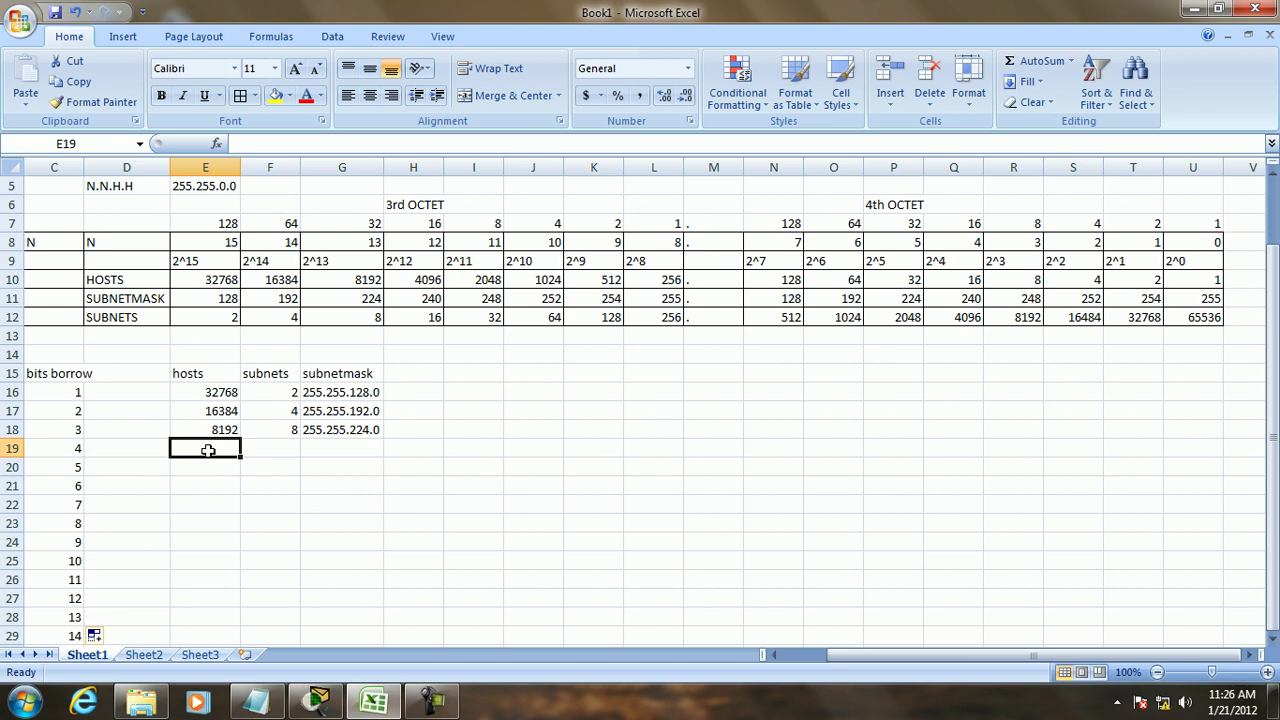
pyautogui.write('2048')
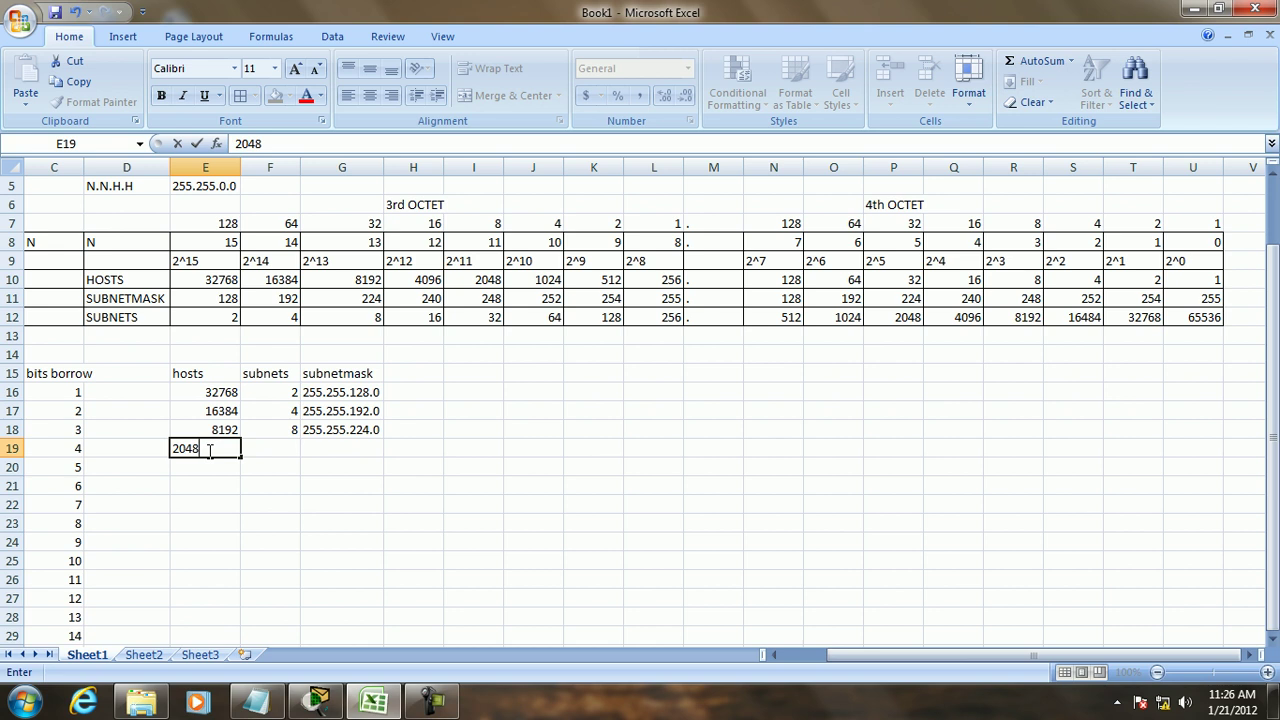
pyautogui.press('Tab')
pyautogui.write('16')
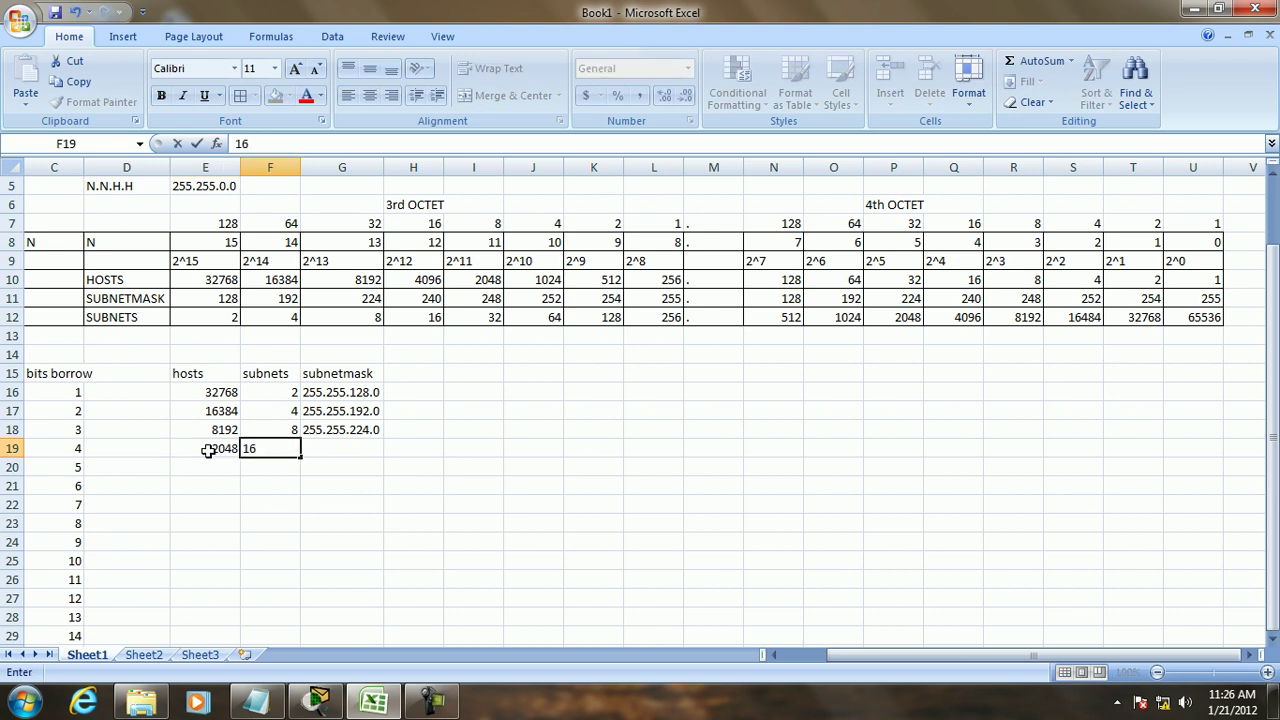
pyautogui.press('Tab')
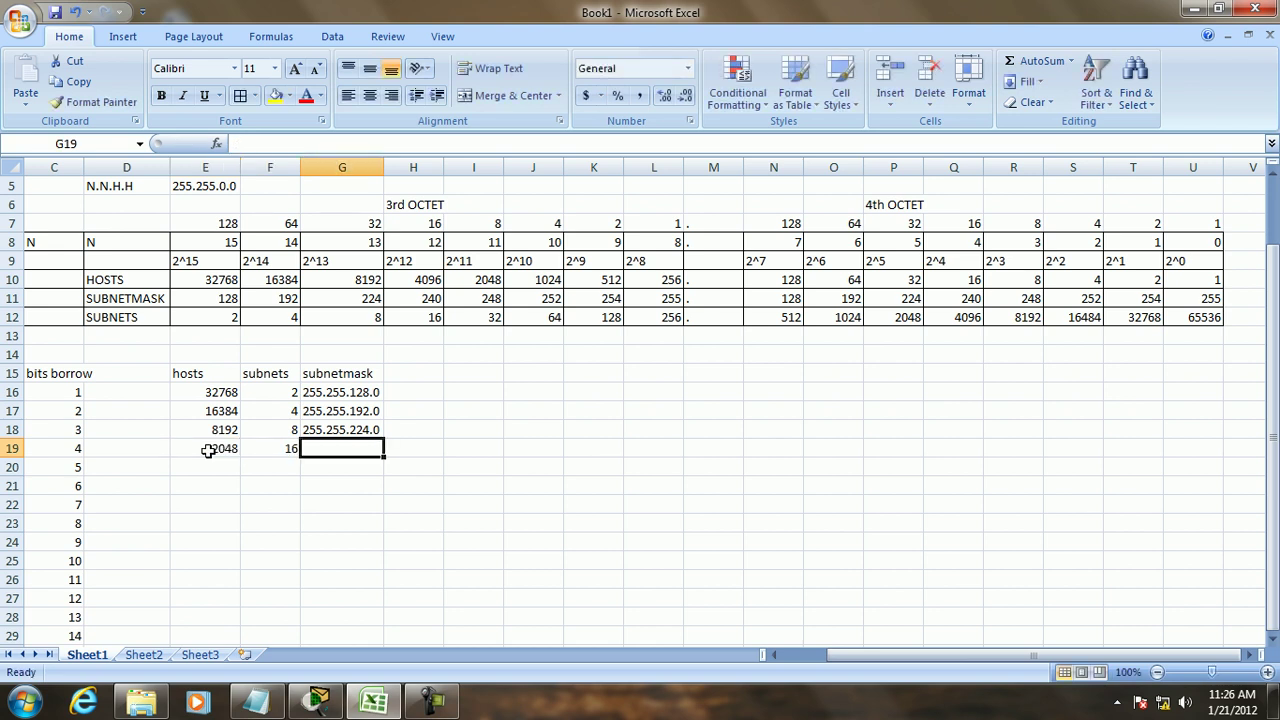
pyautogui.write('255.25')
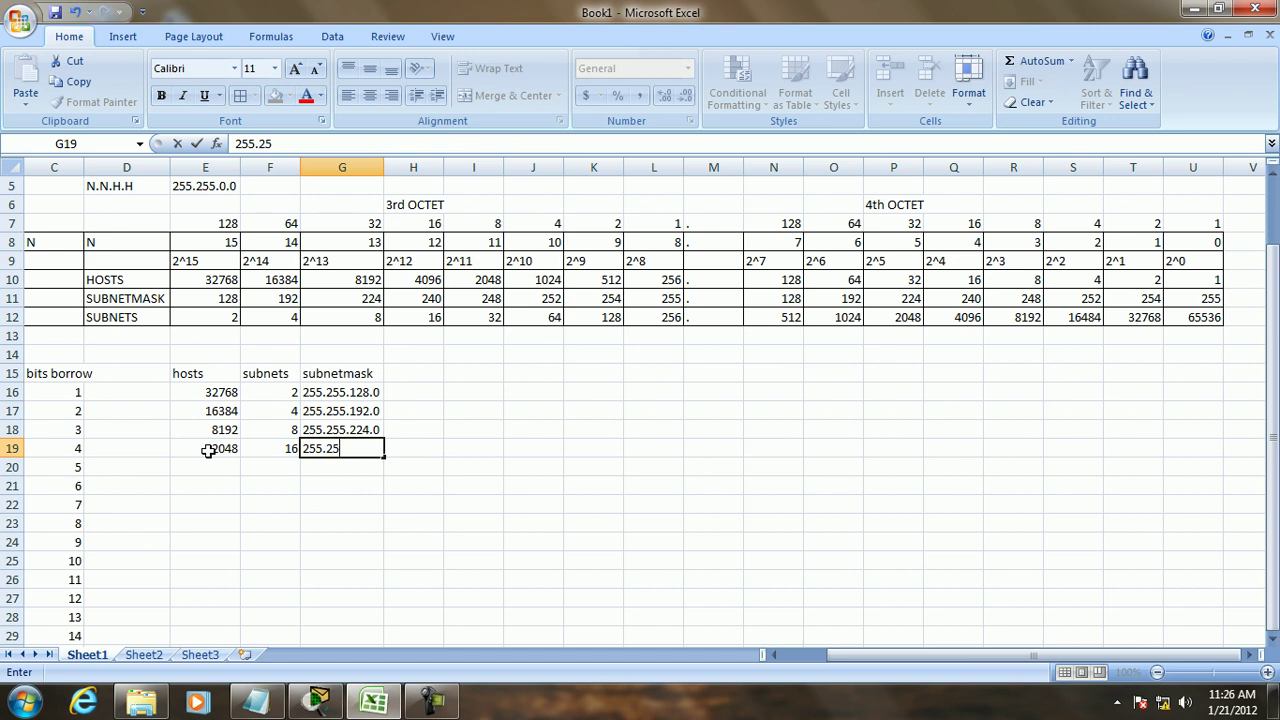
pyautogui.write('5.240.0')
pyautogui.press('Return')
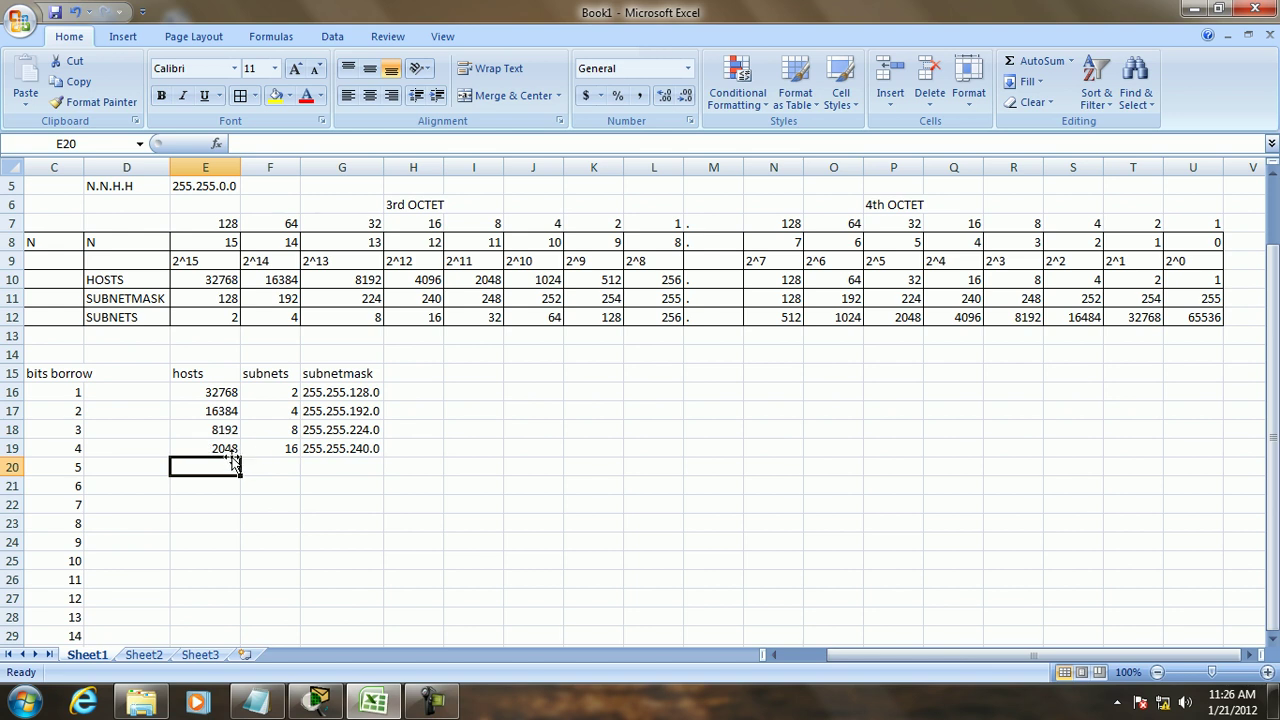
# Step: Correct the hosts value for 4 borrowed bits in E19 to 4096
pyautogui.click(227, 448)
pyautogui.write('4096')
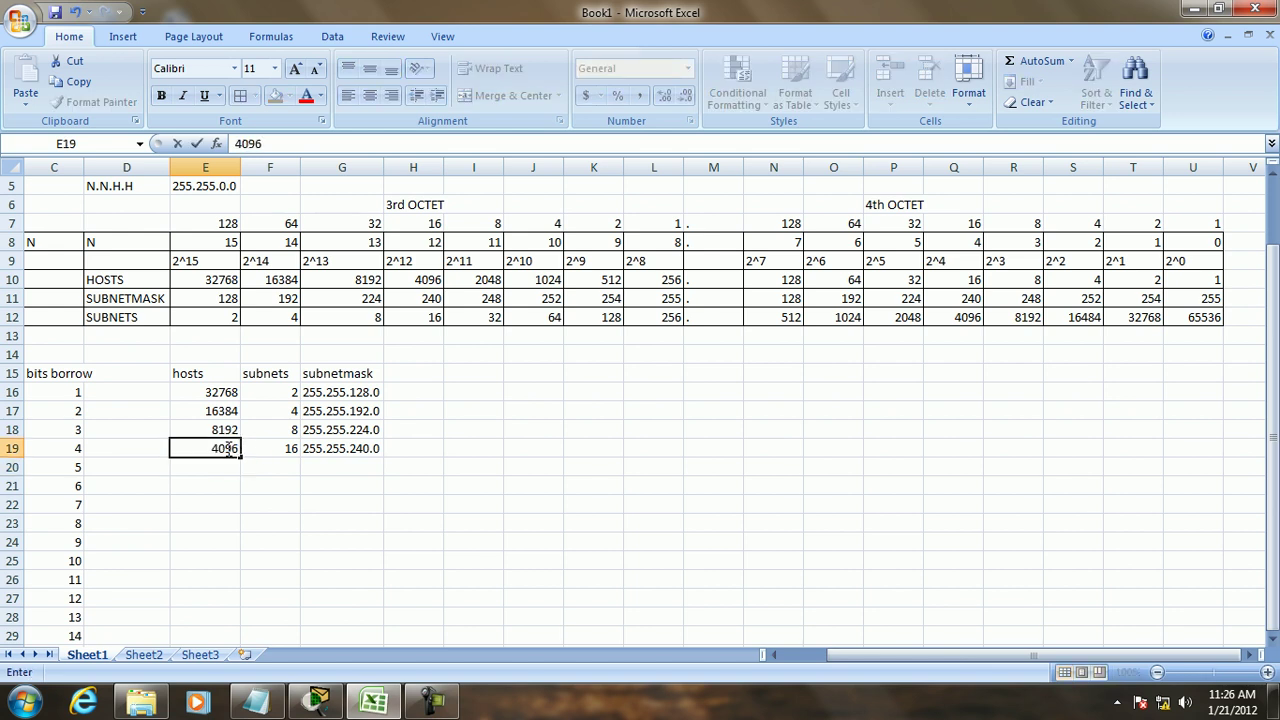
pyautogui.press('Return')
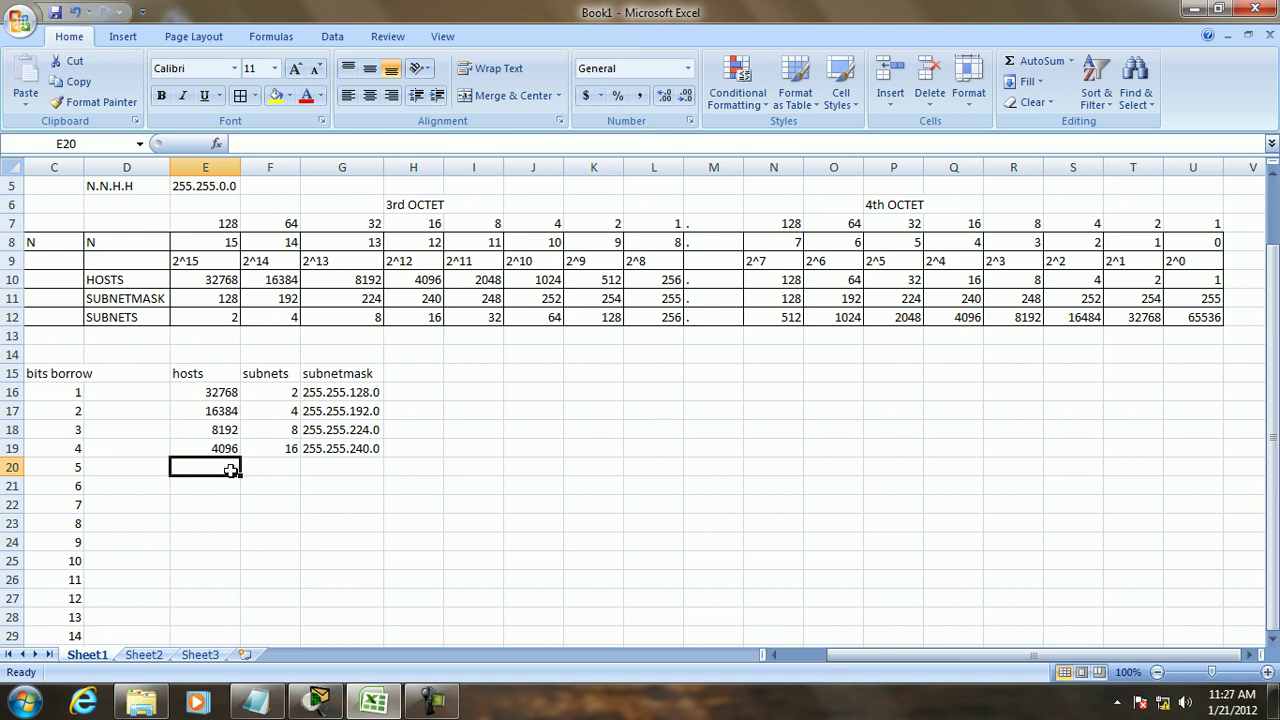
# Step: Fill the row for 5 borrowed bits with 2048 in E20, 32 in F20 and 255.255.248.0 in G20
pyautogui.write('20')
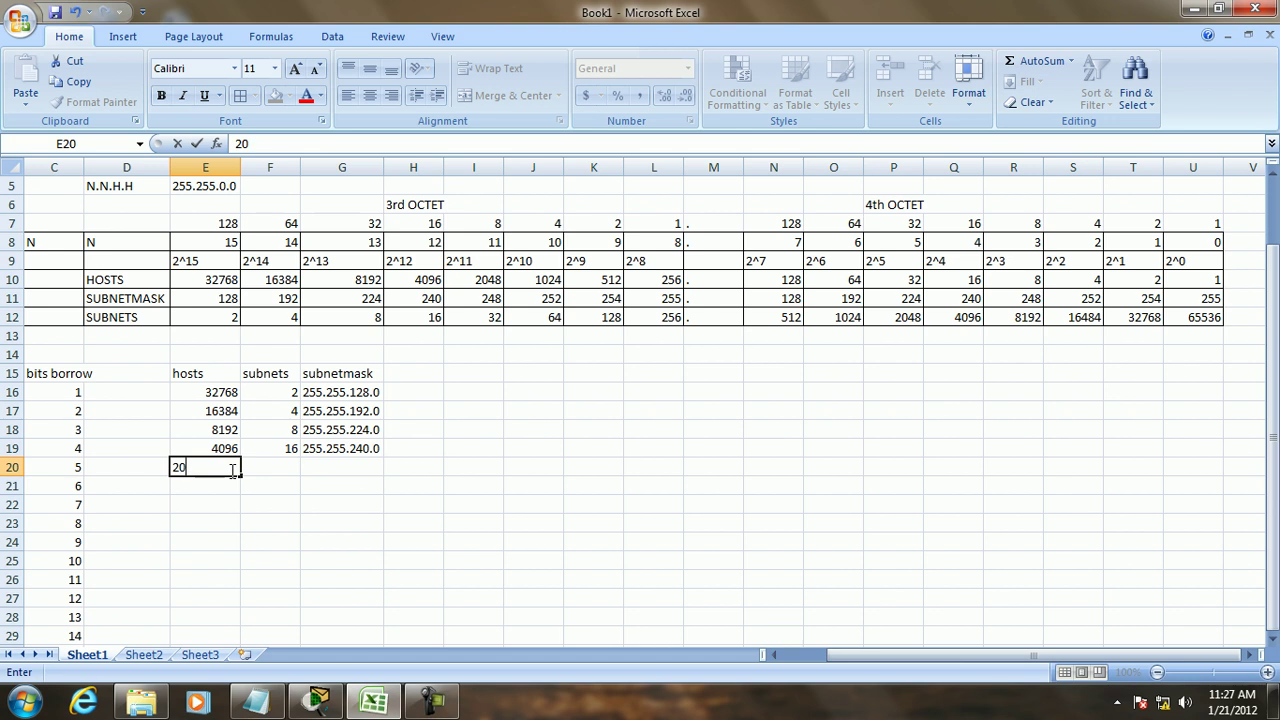
pyautogui.write('48')
pyautogui.press('Tab')
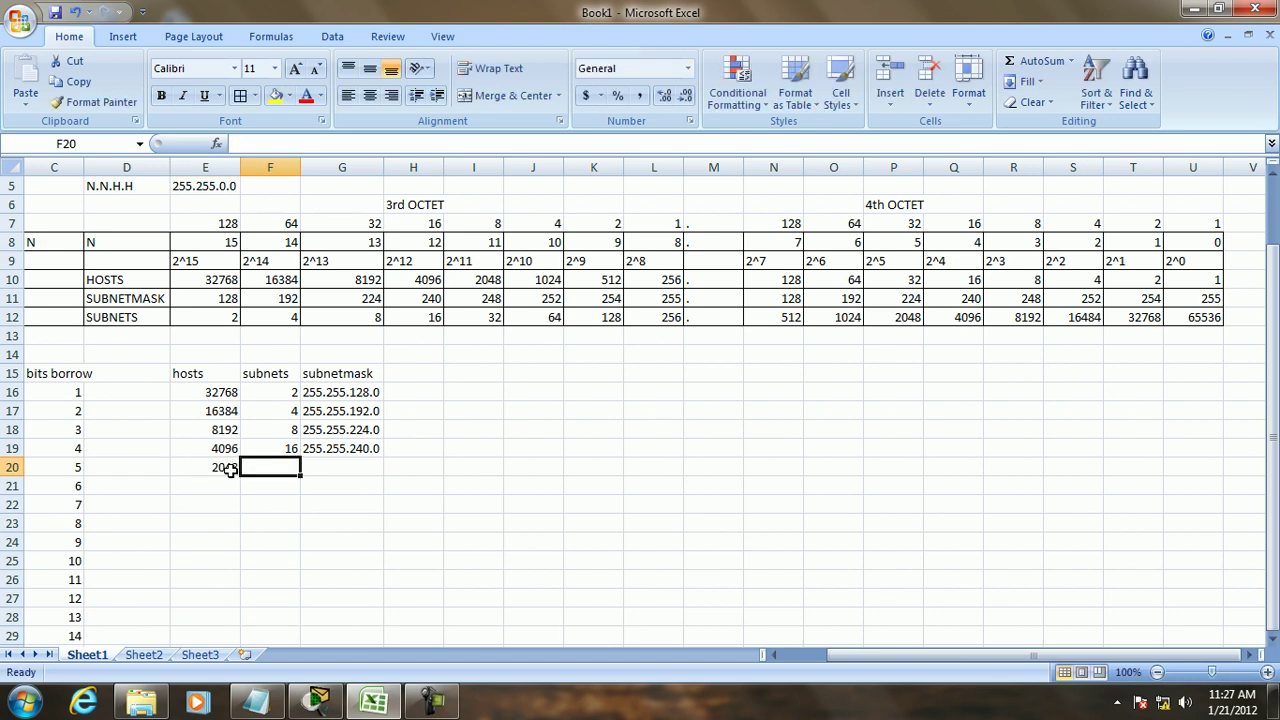
pyautogui.write('32')
pyautogui.press('Tab')
pyautogui.write('255.255')
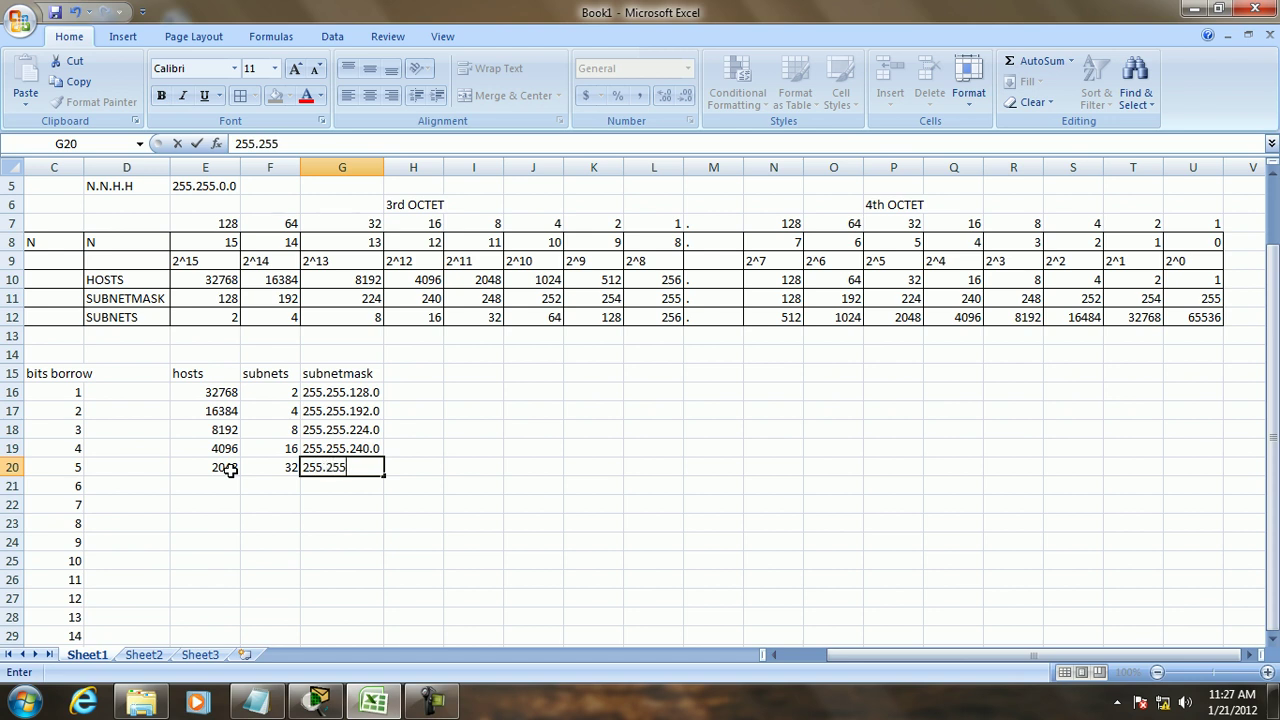
pyautogui.write('.248.0')
pyautogui.press('Return')
# Step: Fill the row for 6 borrowed bits with 1024 in E21, 64 in F21 and 255.255.252.0 in G21
pyautogui.write('1')
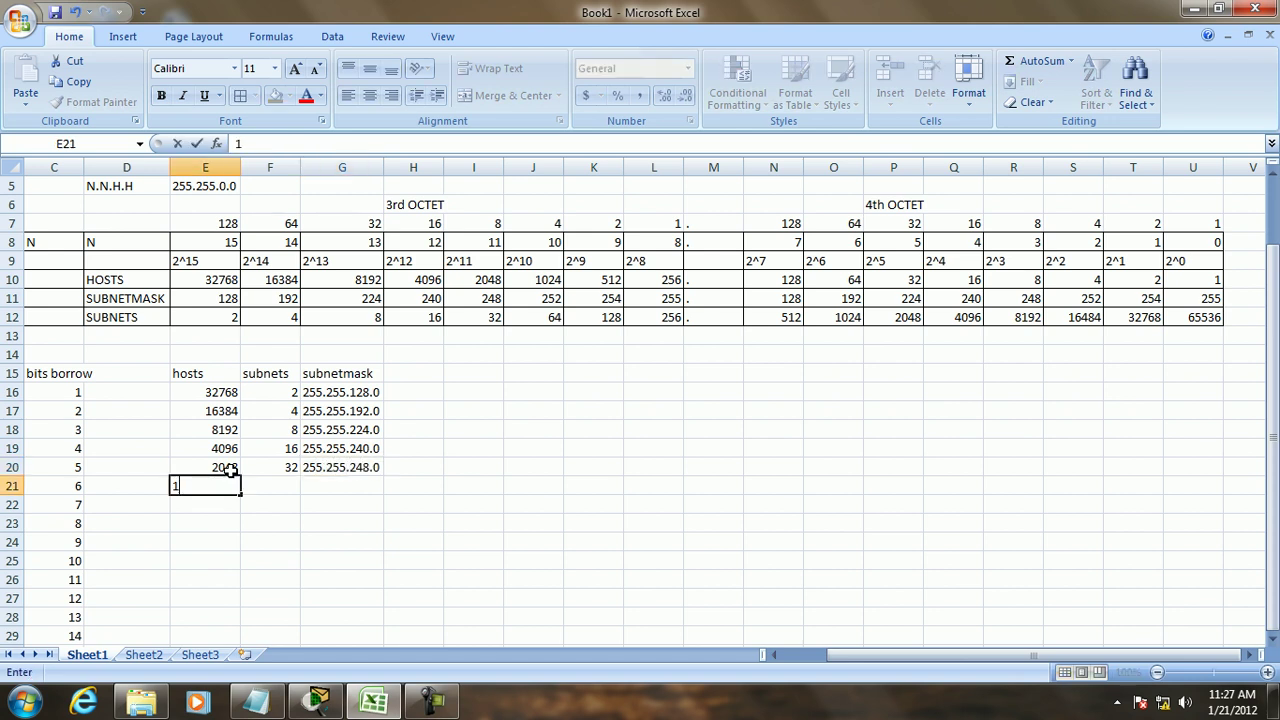
pyautogui.write('024')
pyautogui.press('Tab')
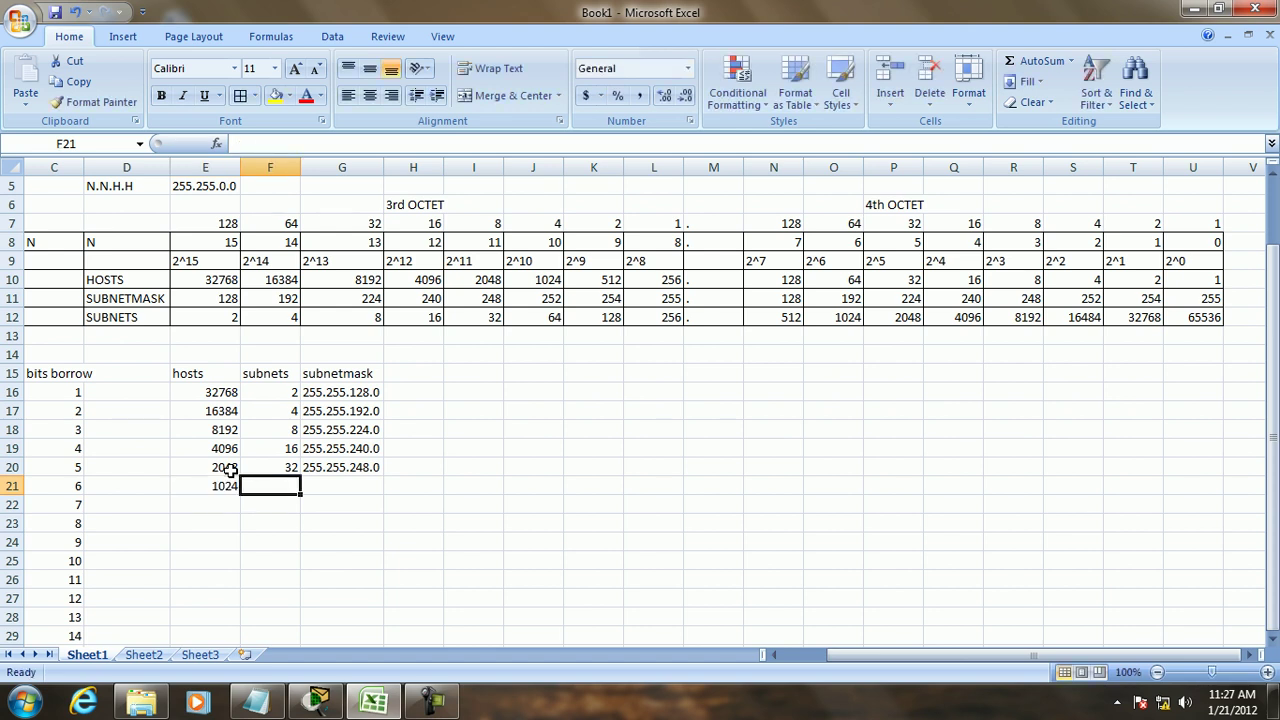
pyautogui.write('64')
pyautogui.press('Tab')
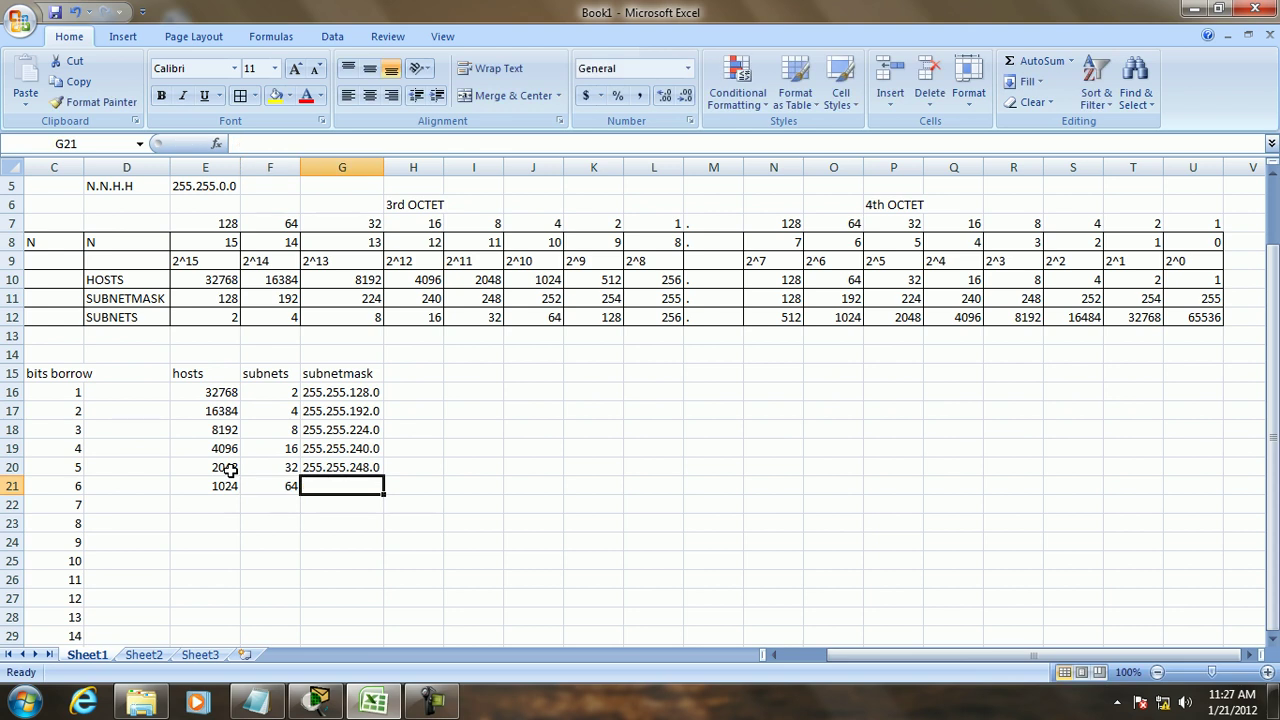
pyautogui.write('255,')
pyautogui.write('.255.22')
pyautogui.press('BackSpace')
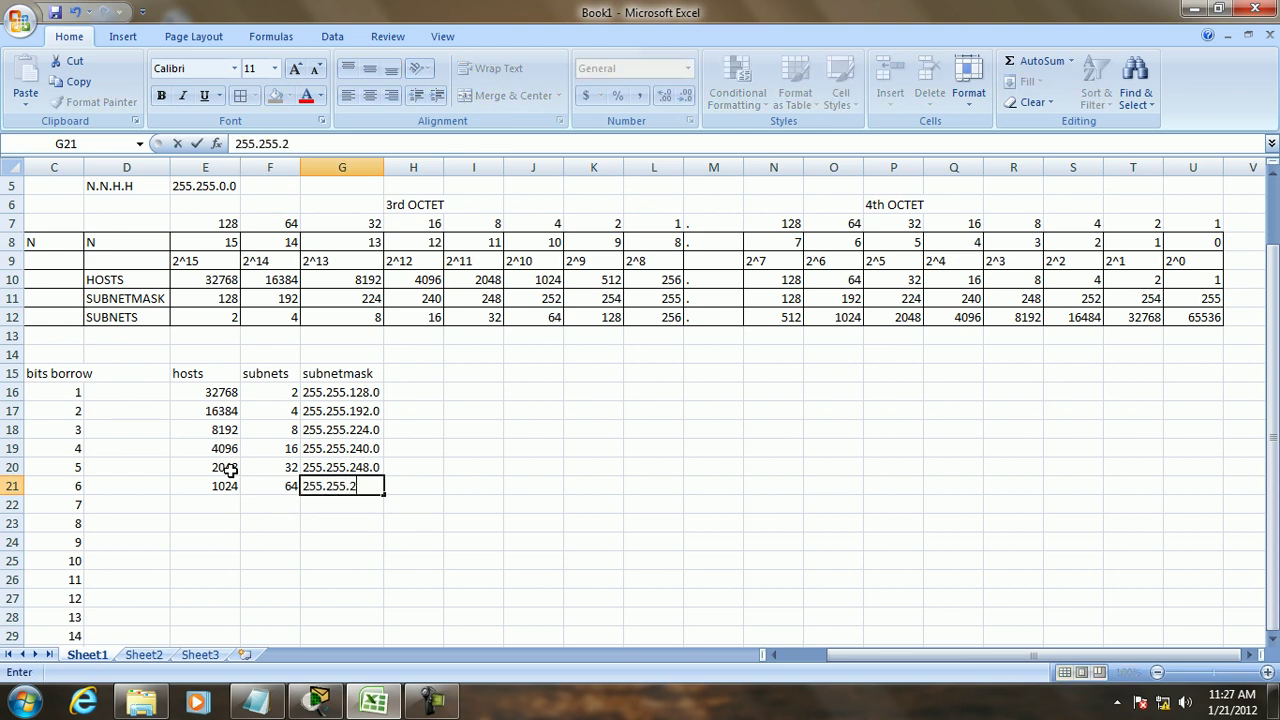
pyautogui.write('52.0')
pyautogui.press('Return')
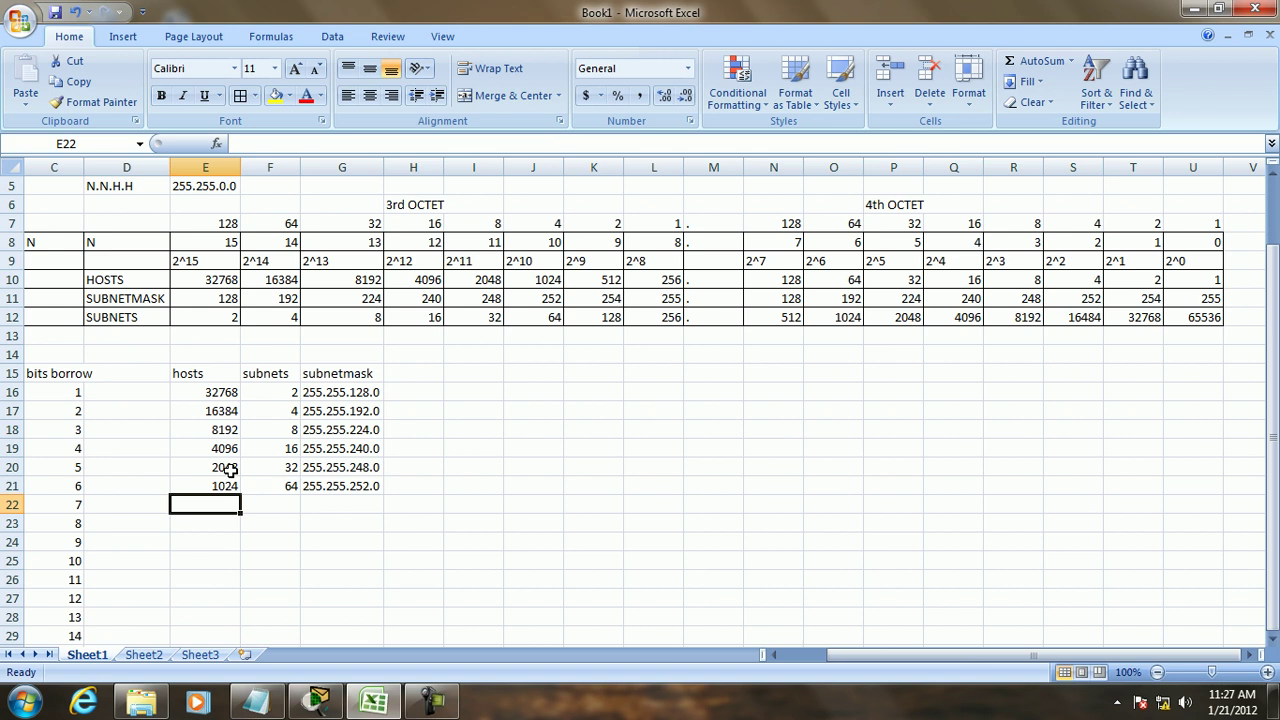
# Step: Fill the row for 7 borrowed bits with 512 in E22, 128 in F22 and 255.255.254.0 in G22
pyautogui.write('512')
pyautogui.press('Tab')
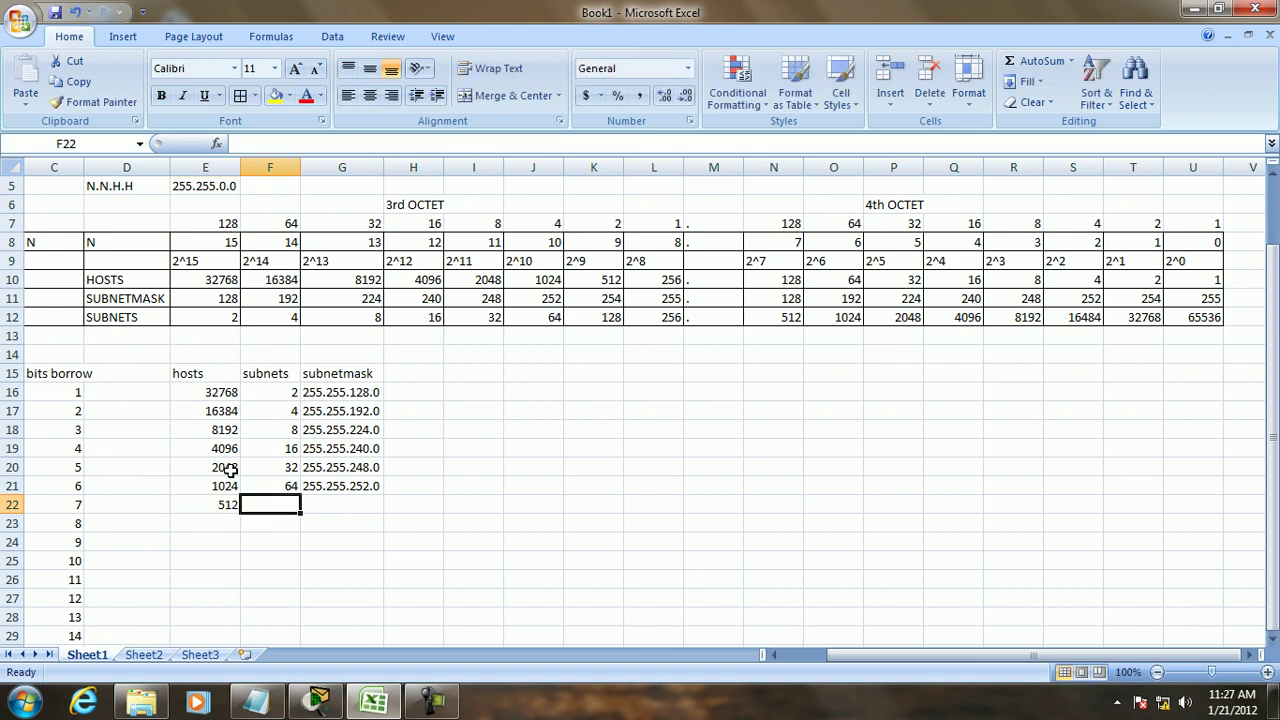
pyautogui.write('128')
pyautogui.press('Tab')
pyautogui.write('255.255.254.0')
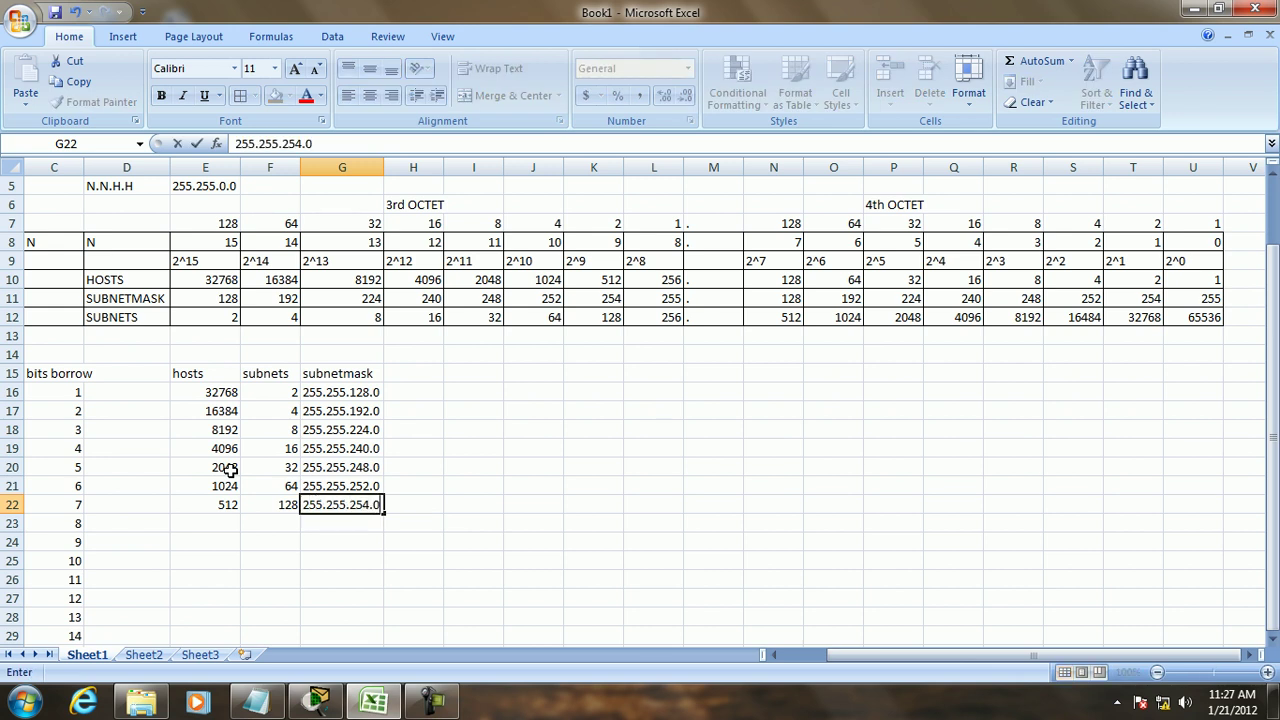
pyautogui.press('Return')
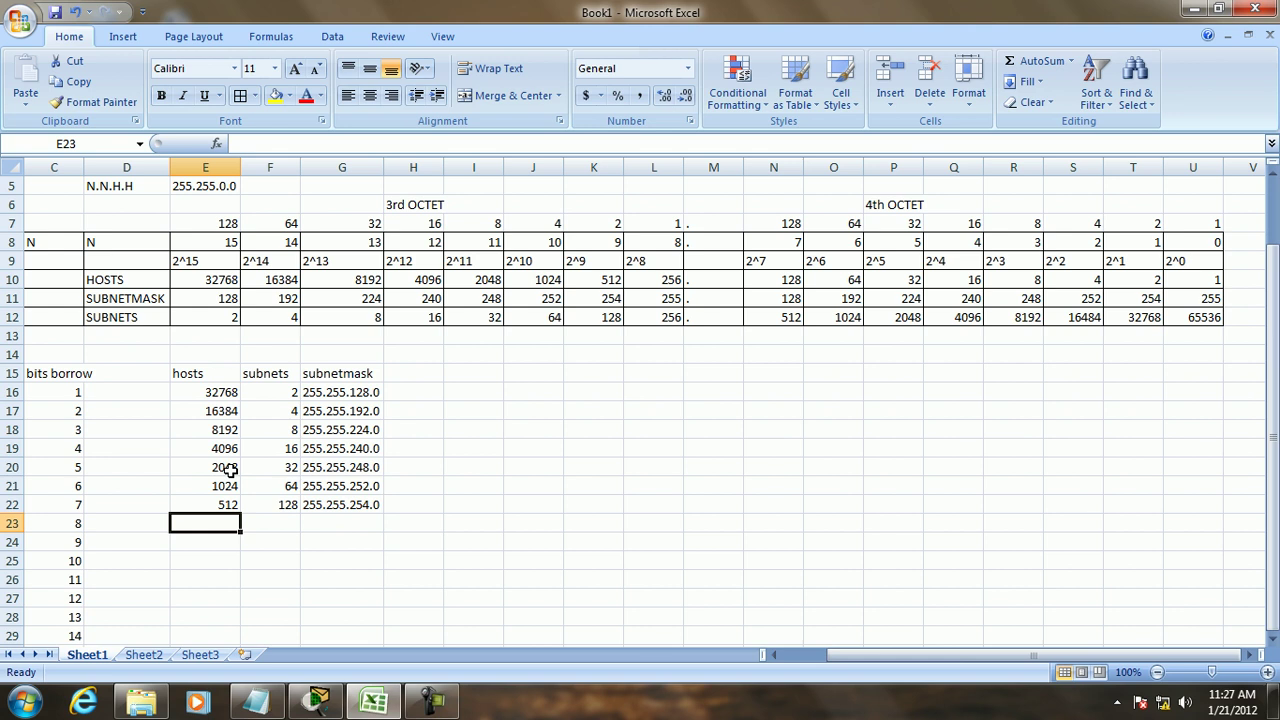
# Step: Fill the row for 8 borrowed bits with 256 in E23, 256 in F23 and 255.255.255.0 in G23
pyautogui.write('256')
pyautogui.press('Tab')
pyautogui.write('256')
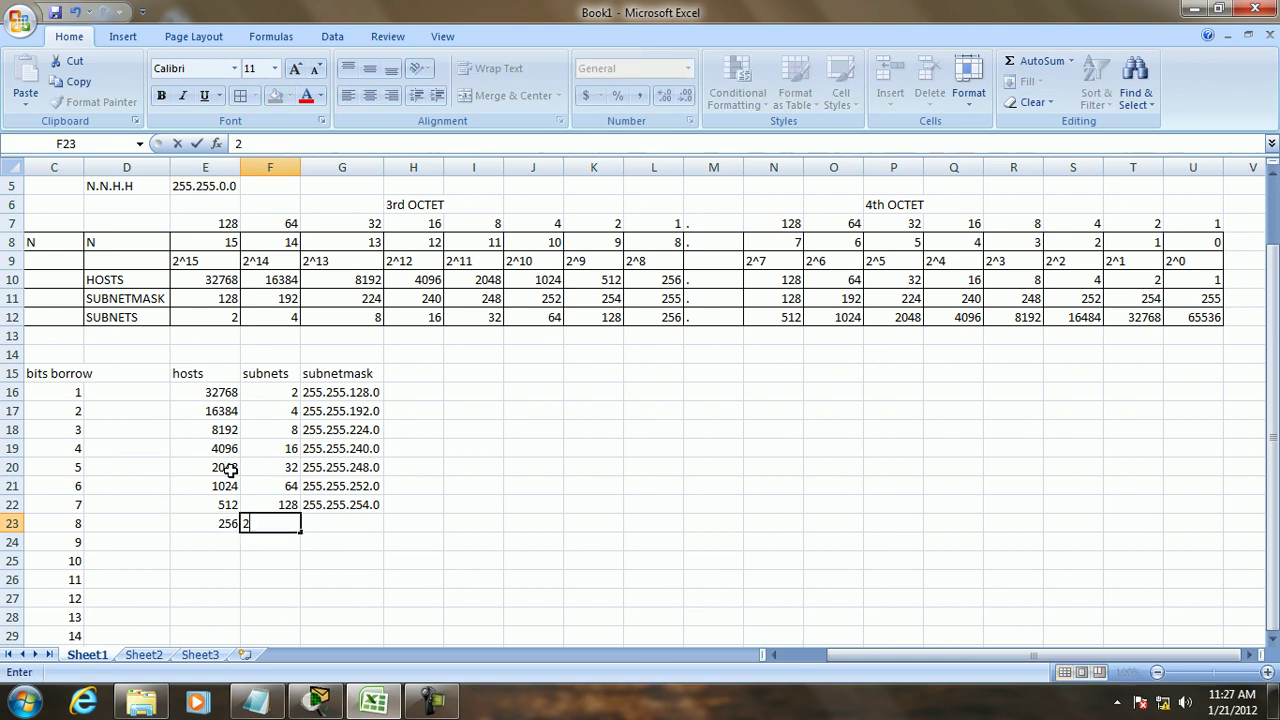
pyautogui.press('Tab')
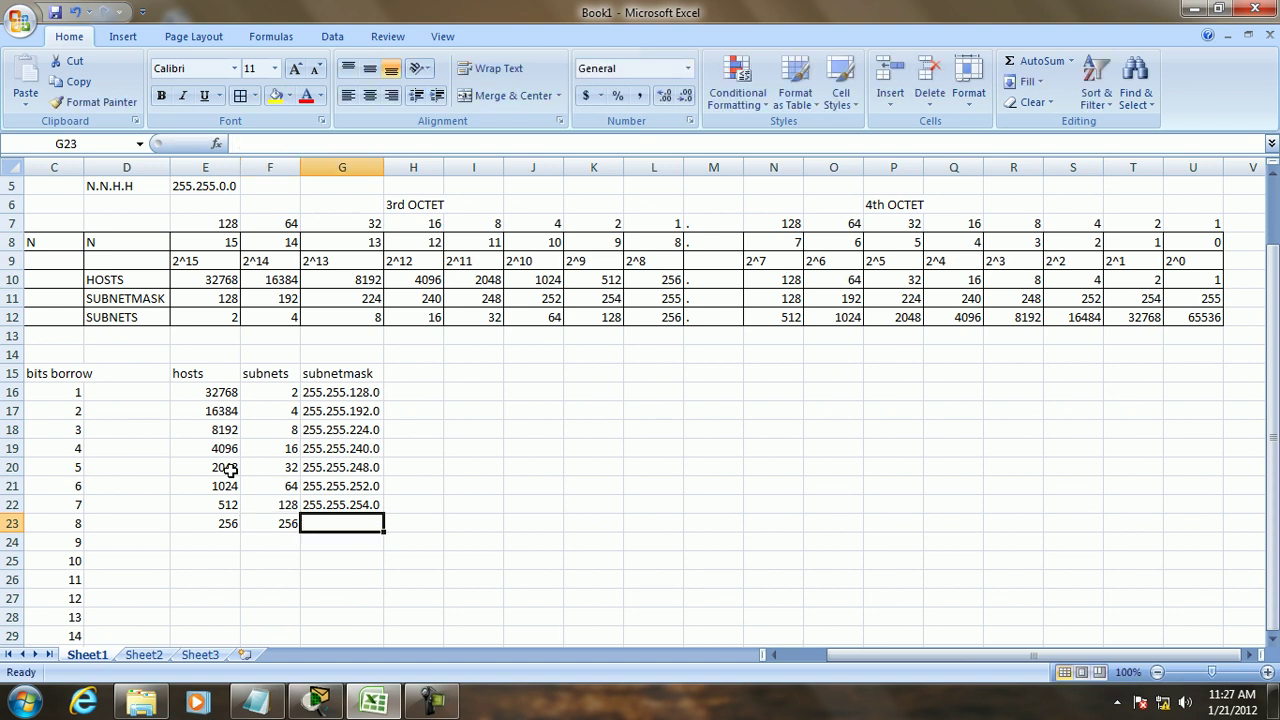
pyautogui.write('55')
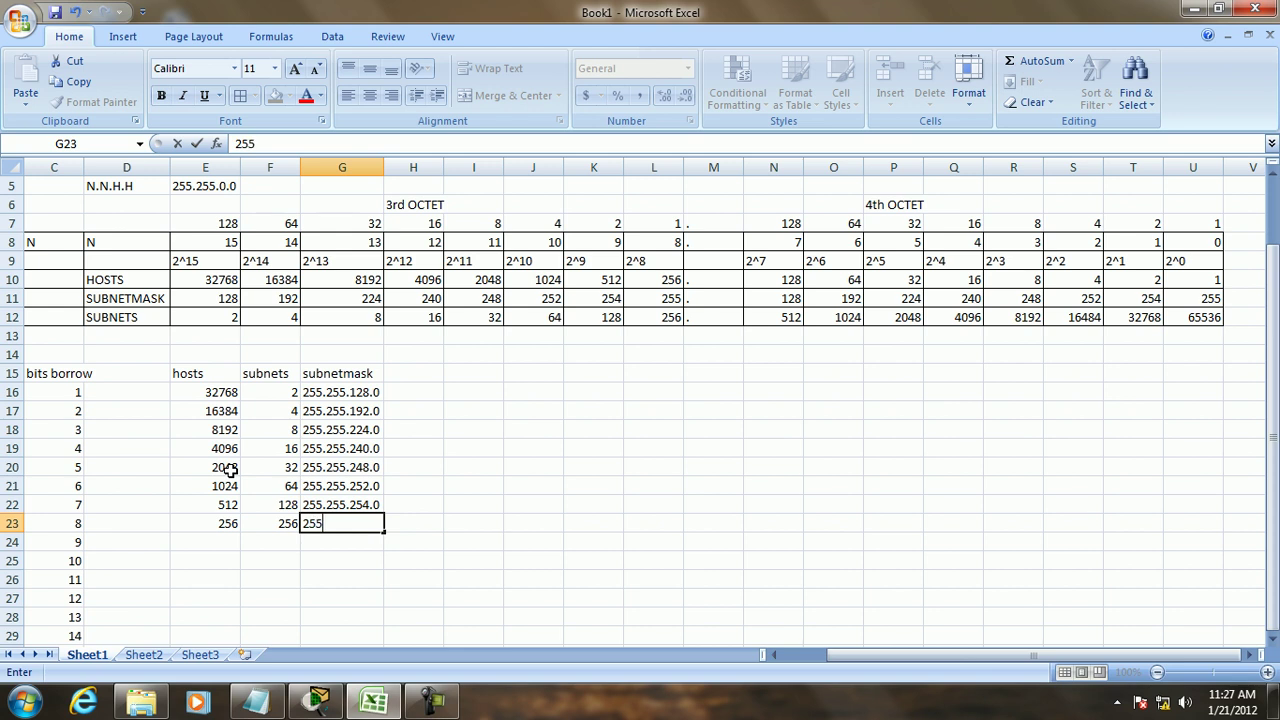
pyautogui.write('.255.255.0')
pyautogui.press('Return')
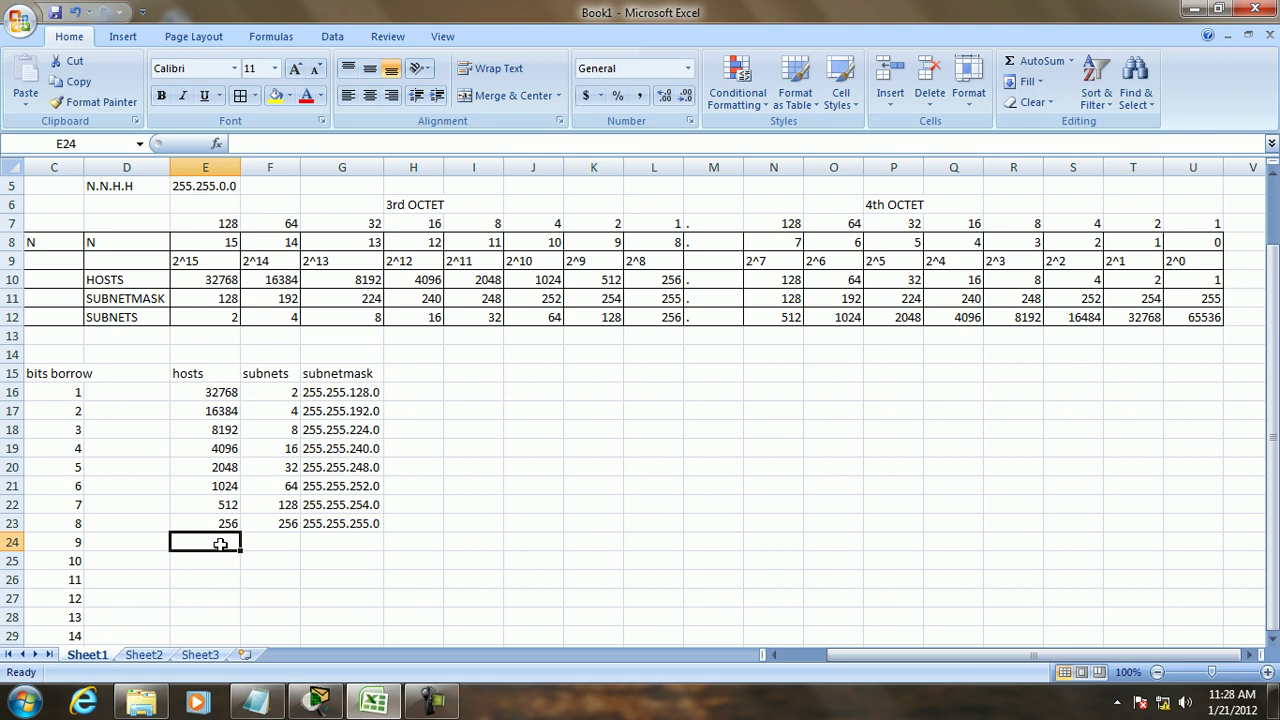
# Step: Fill the row for 9 borrowed bits with 128 in E24, 512 in F24 and 255.255.255.128 in G24
pyautogui.write('128')
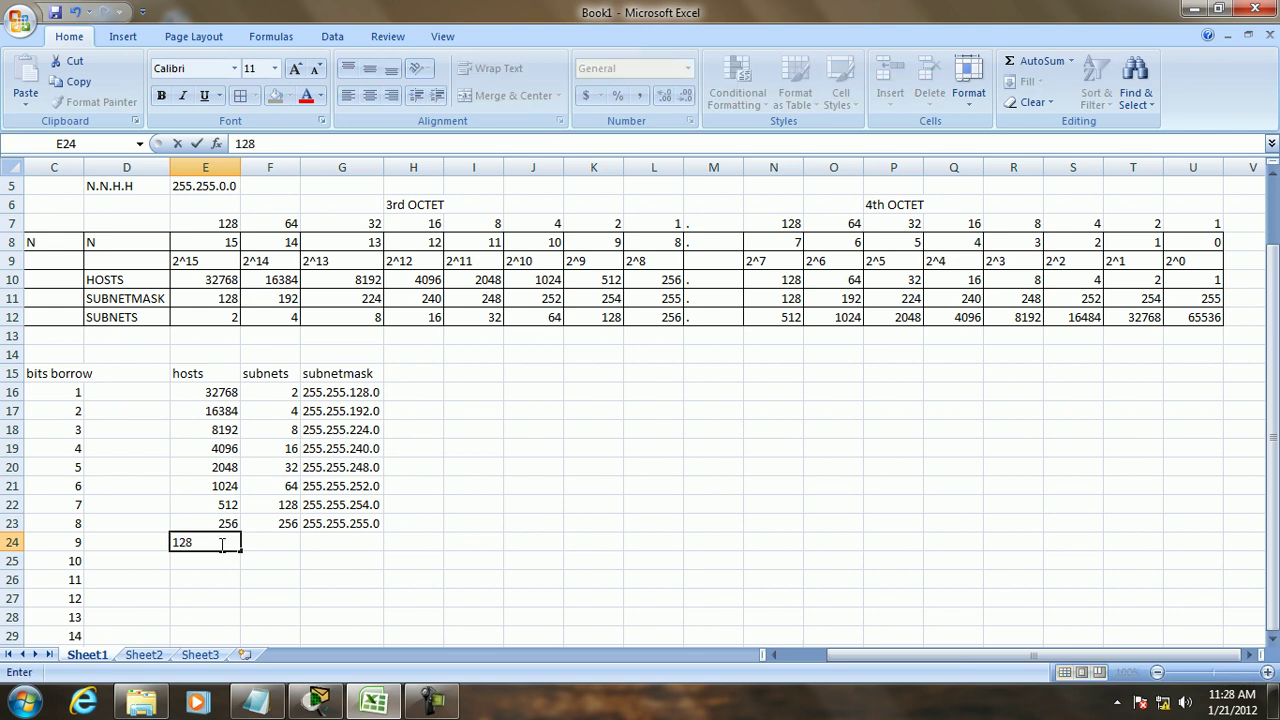
pyautogui.press('Tab')
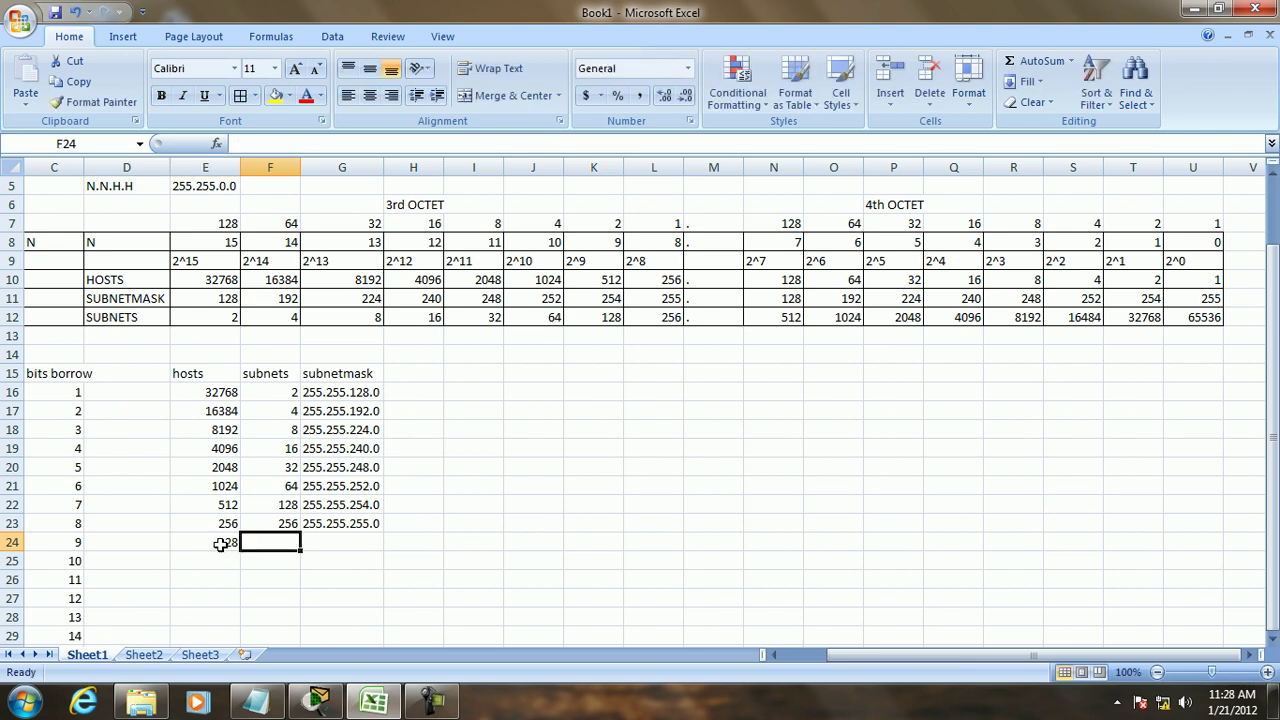
pyautogui.write('512')
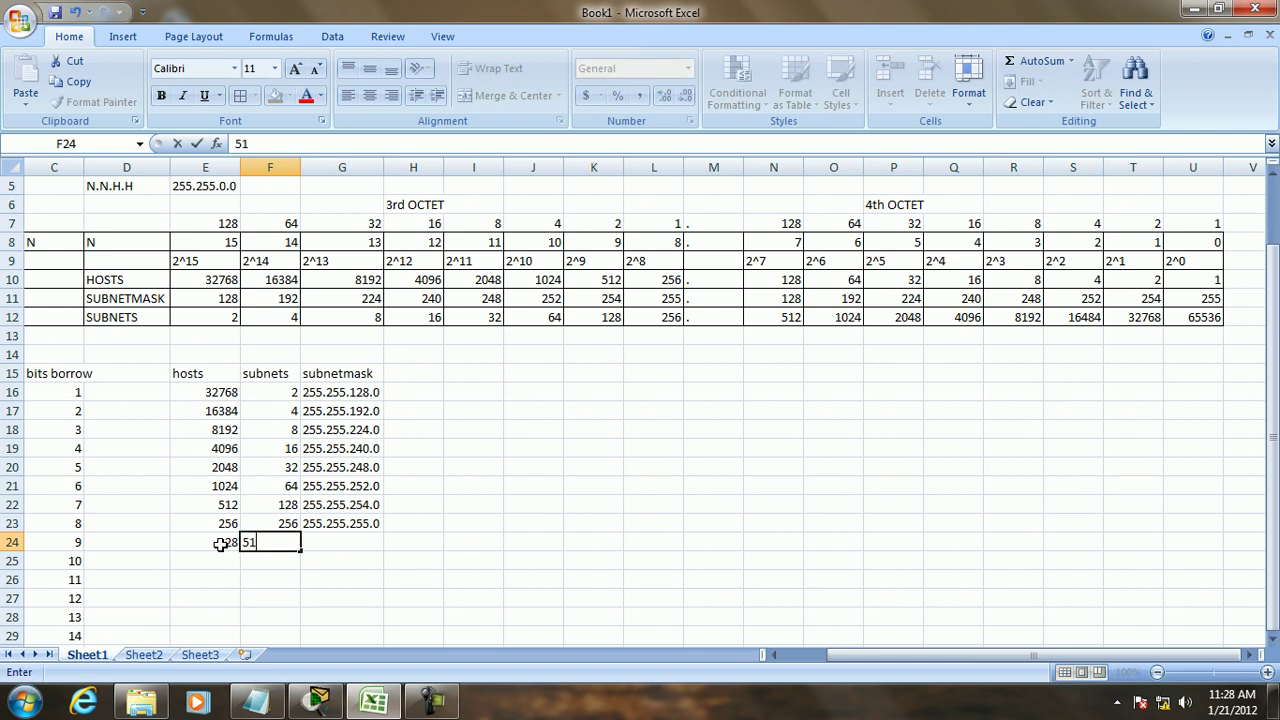
pyautogui.press('Tab')
pyautogui.write('255')
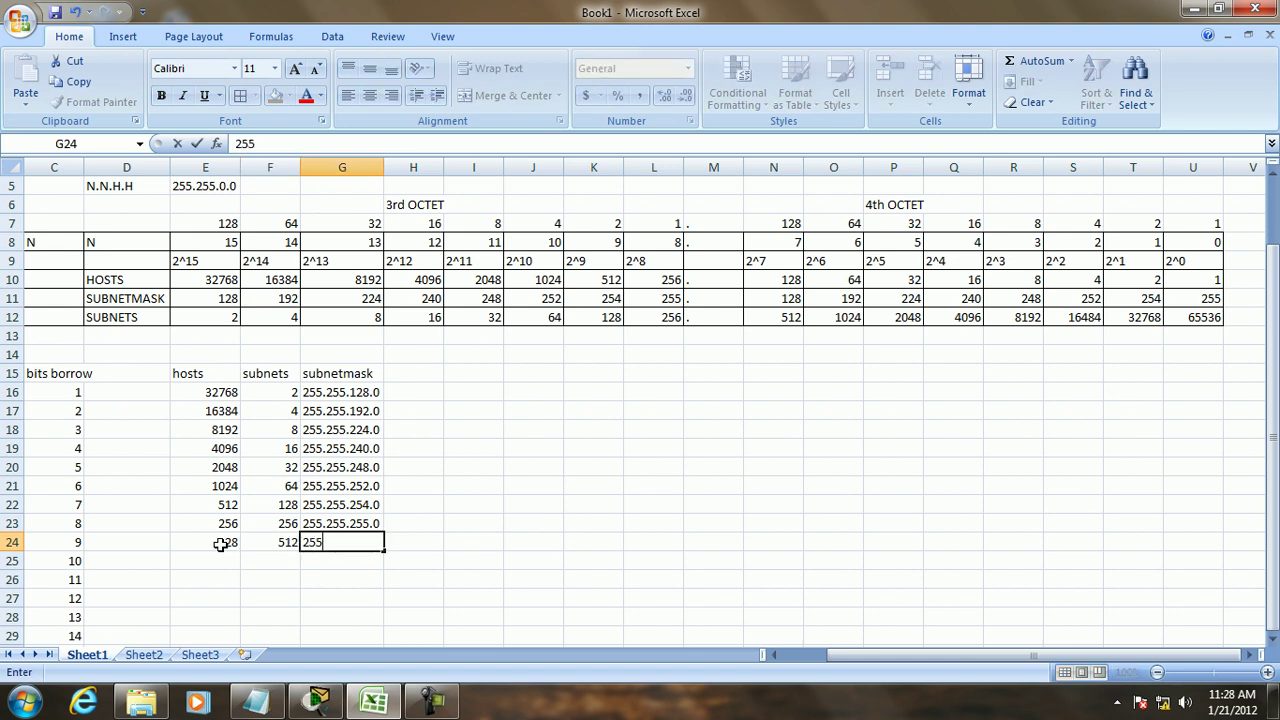
pyautogui.write('.255.255.128')
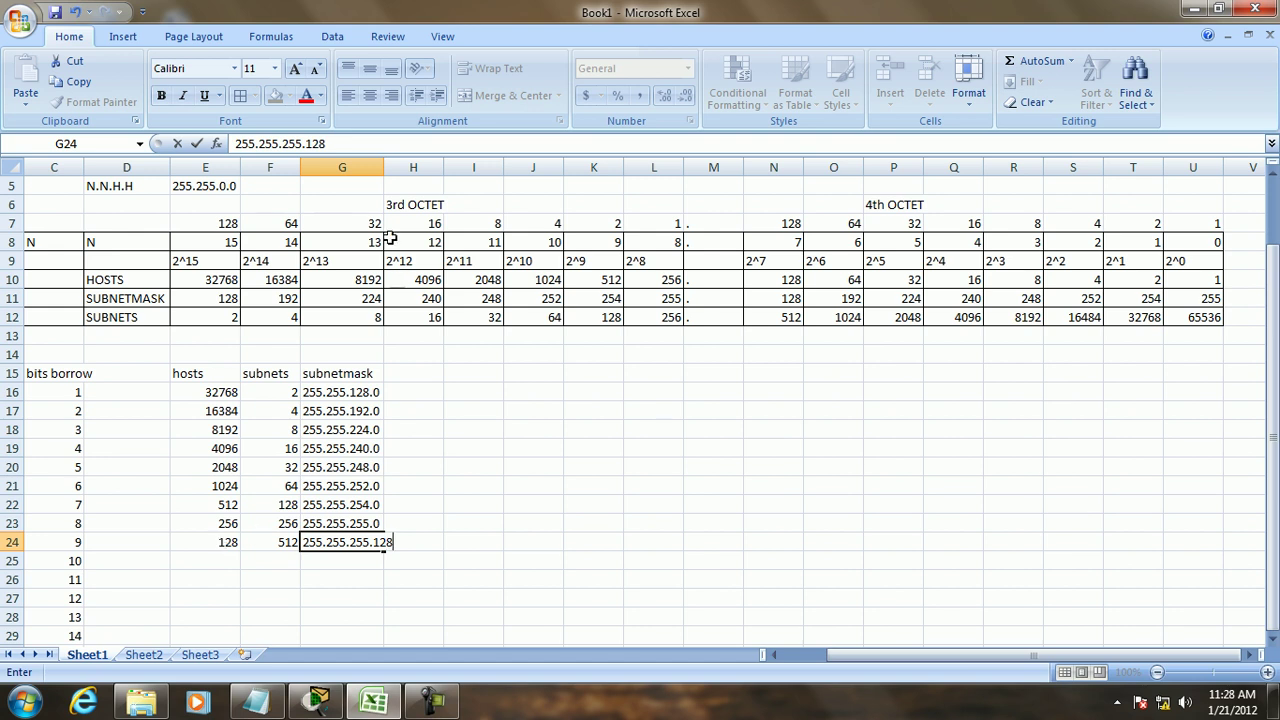
pyautogui.click(440, 429)
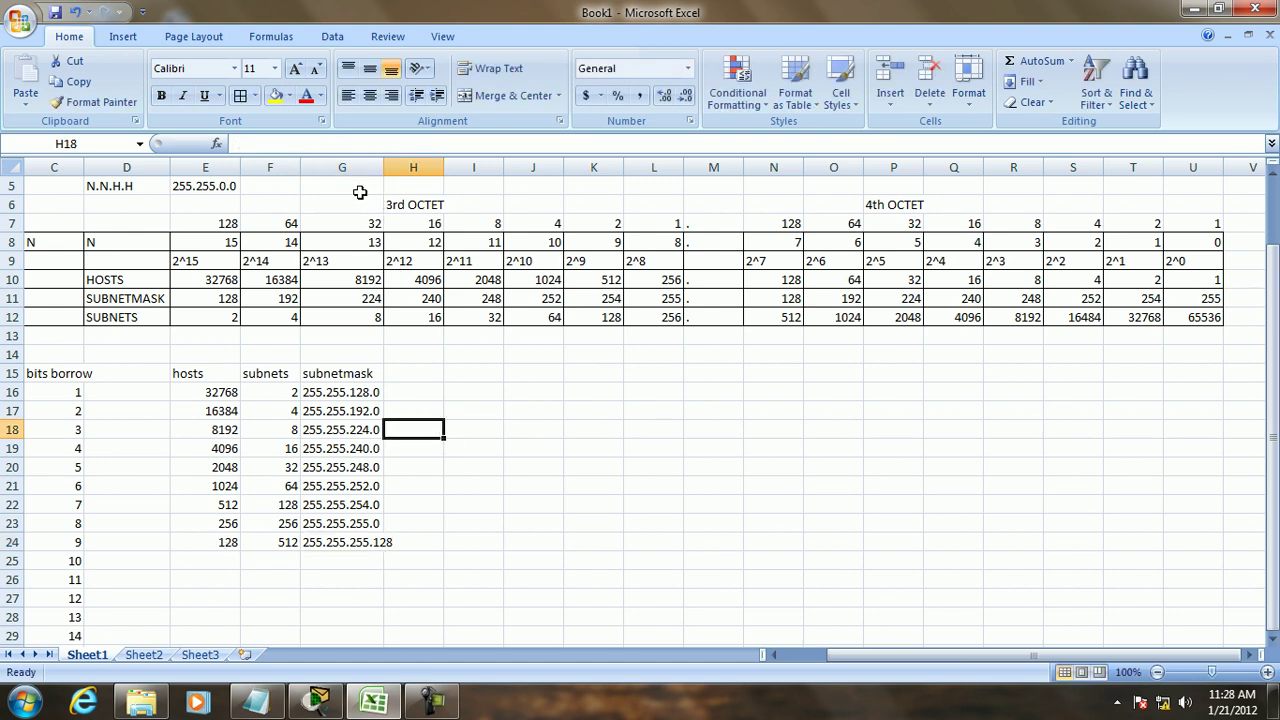
# Step: Fill the row for 10 borrowed bits with 64 in E25, 1024 in F25 and 255.255.255.192 in G25
pyautogui.click(233, 561)
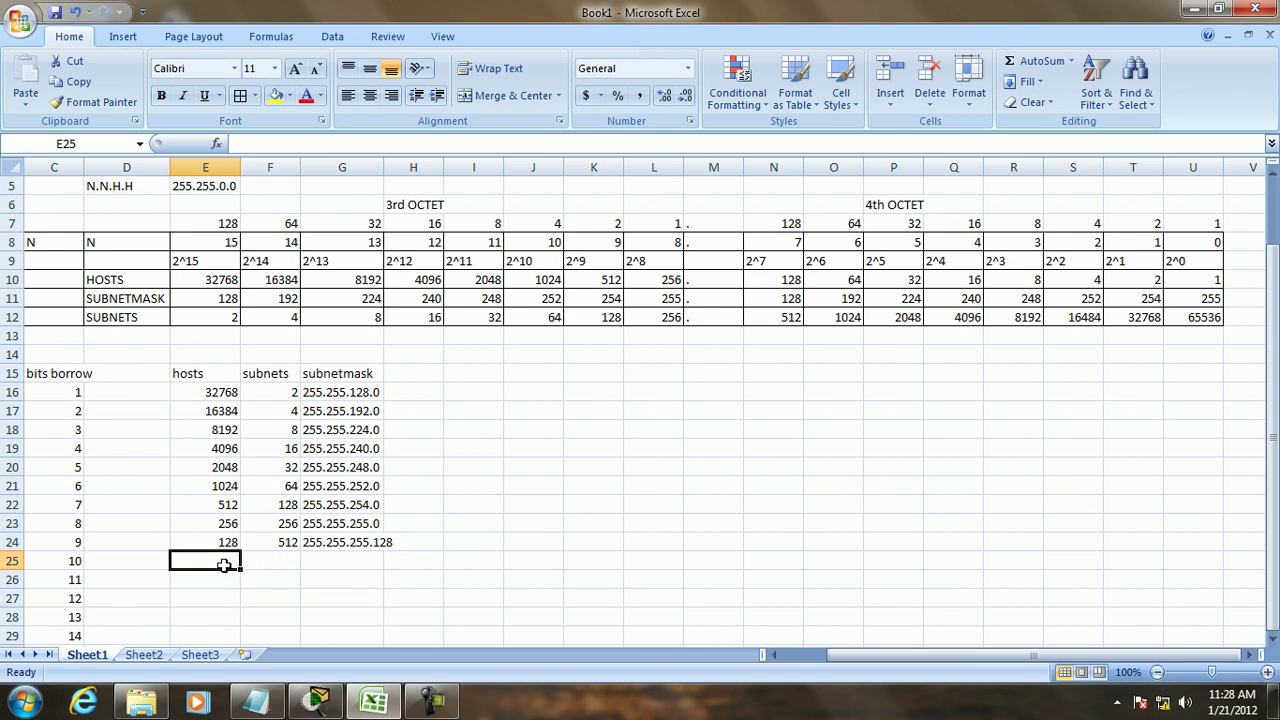
pyautogui.write('64')
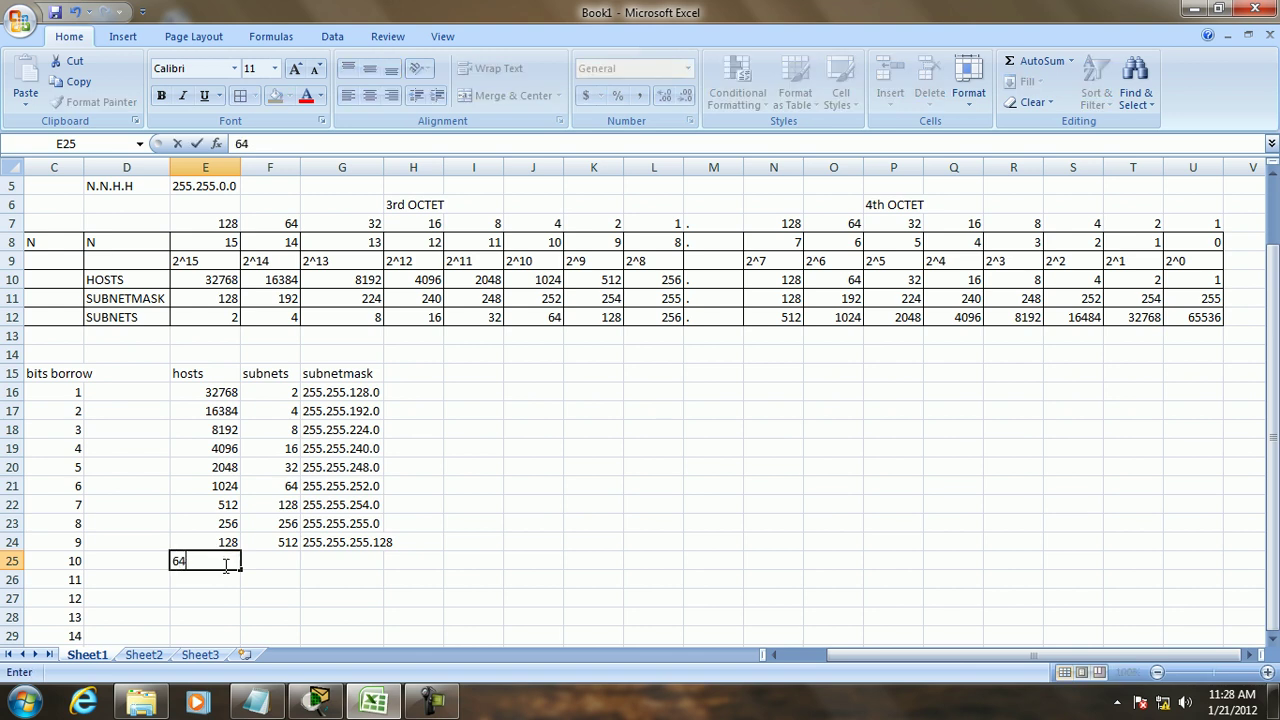
pyautogui.press('Tab')
pyautogui.write('1024')
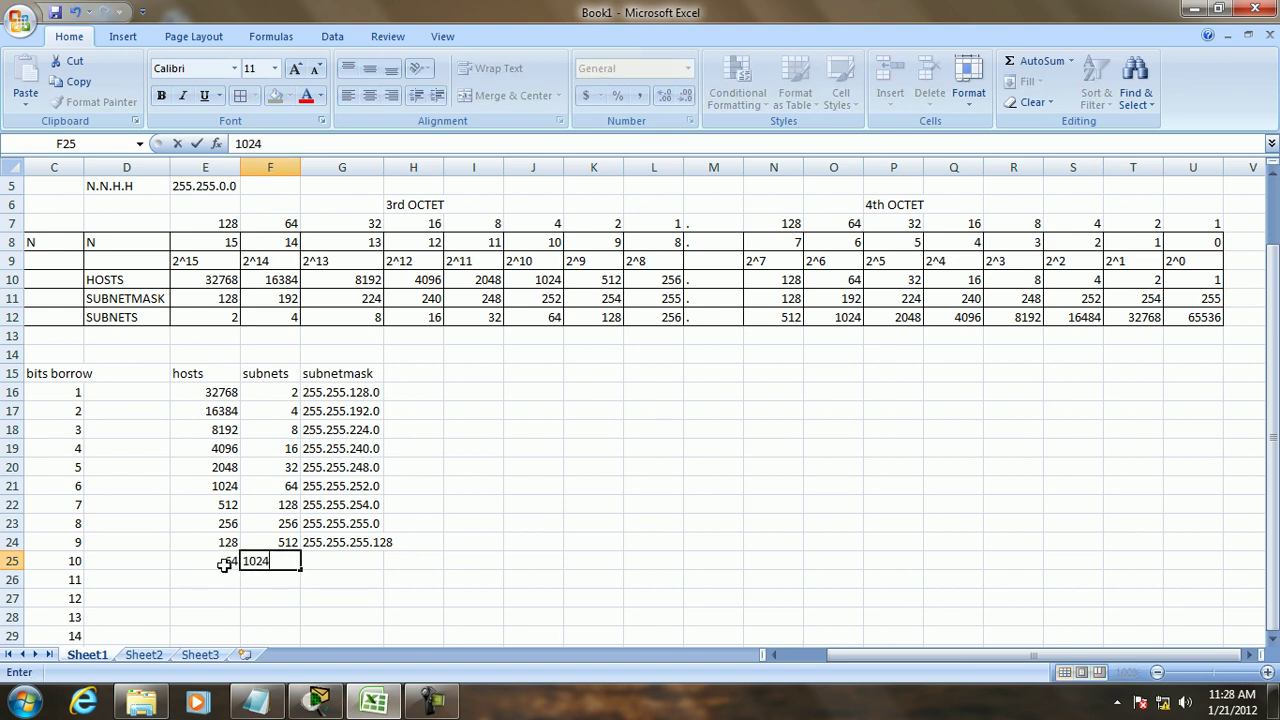
pyautogui.press('Tab')
pyautogui.write('2')
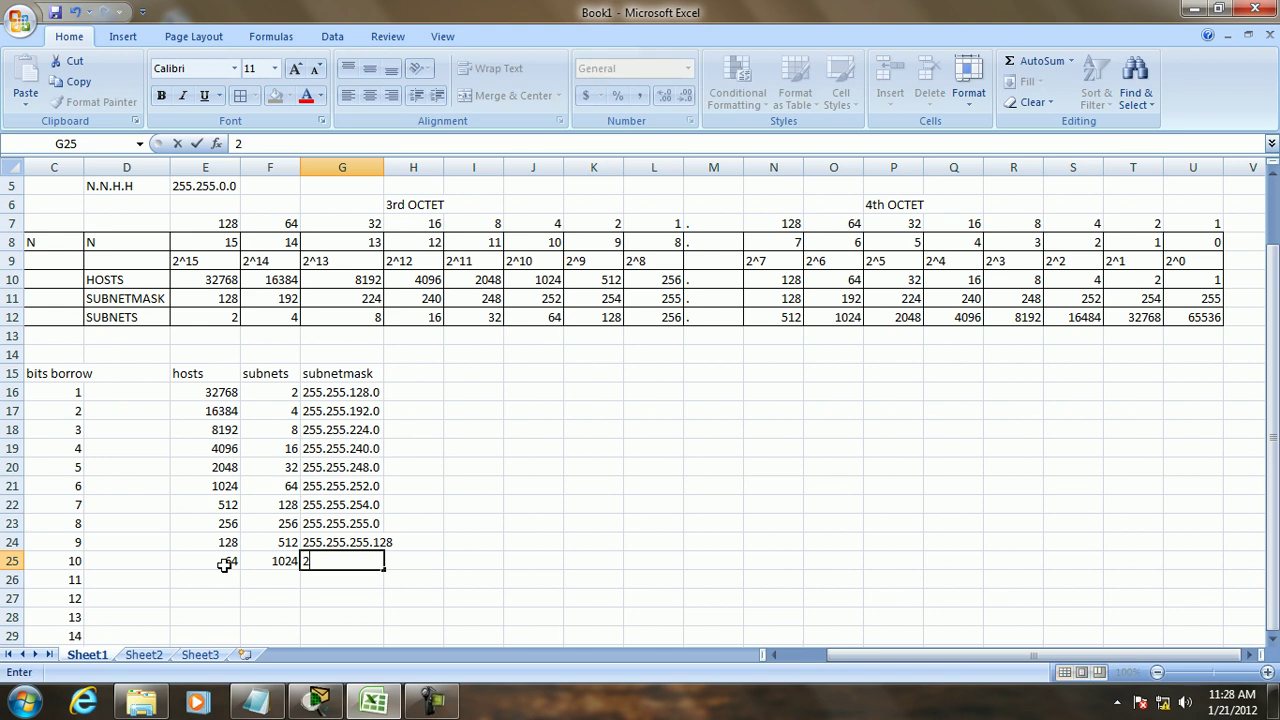
pyautogui.write('55.255.255')
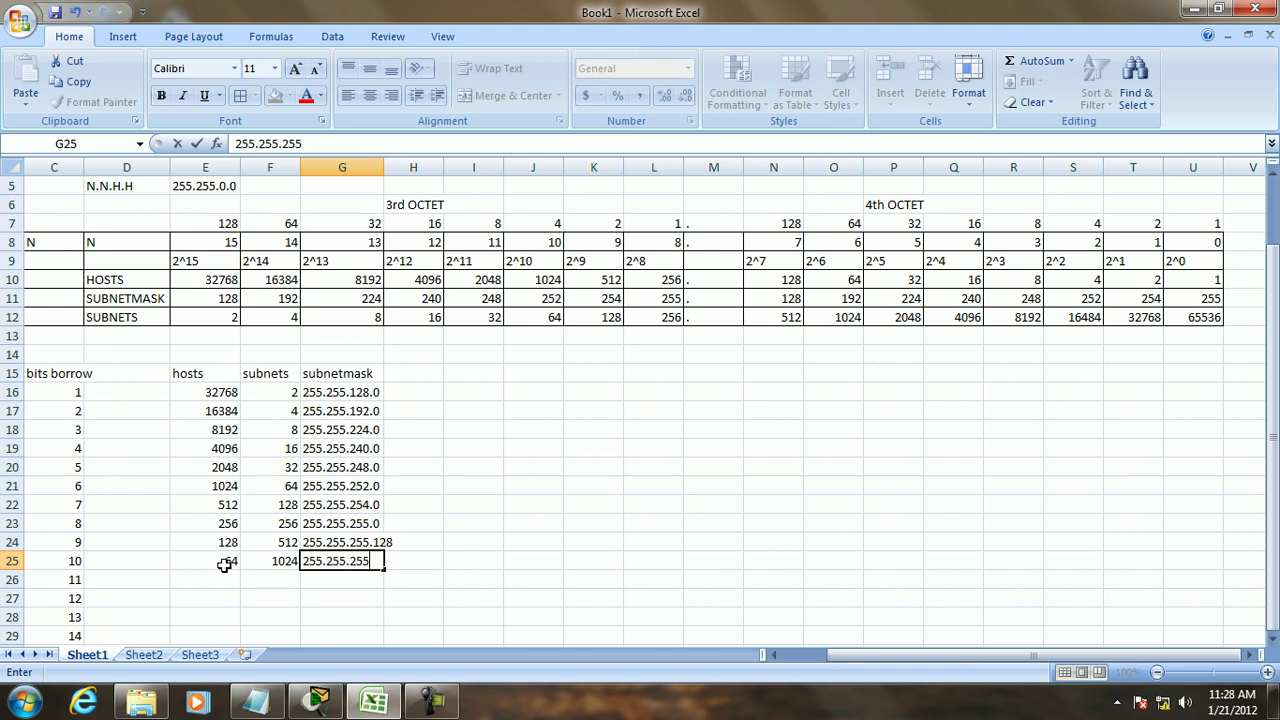
pyautogui.write('.192')
pyautogui.press('Return')
# Step: Fill E26:G26 for 11 borrowed bits with 32, 2048 and 255.255.255.224, and fit column G's width to its contents
pyautogui.write('32')
pyautogui.press('Tab')
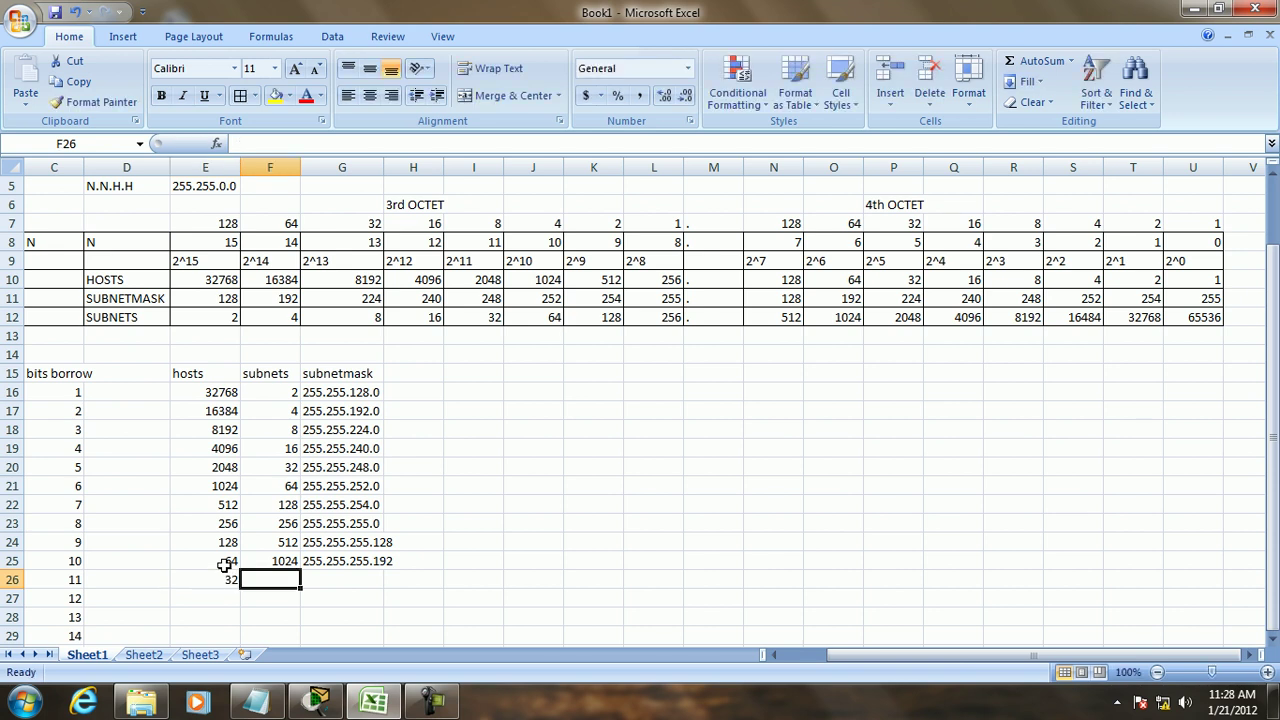
pyautogui.write('2048')
pyautogui.press('Tab')
pyautogui.write('255.255.255.224')
pyautogui.press('Return')
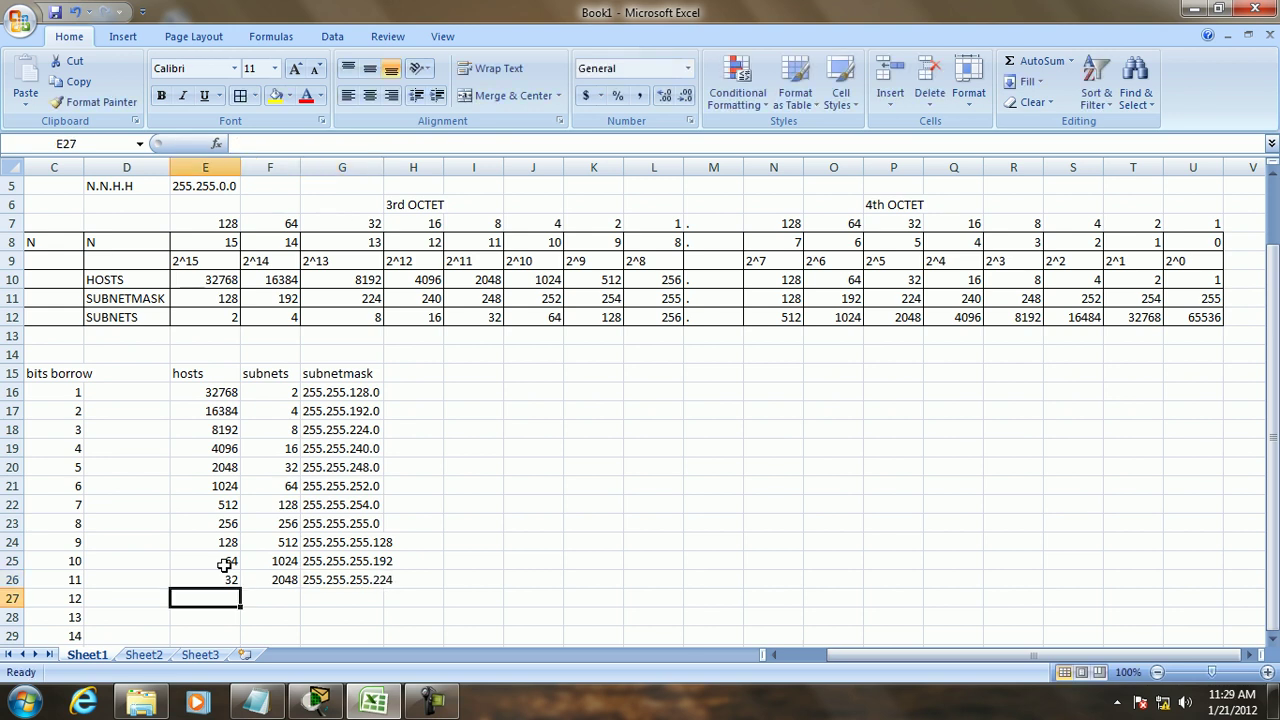
pyautogui.click(385, 172)
pyautogui.doubleClick(384, 167)
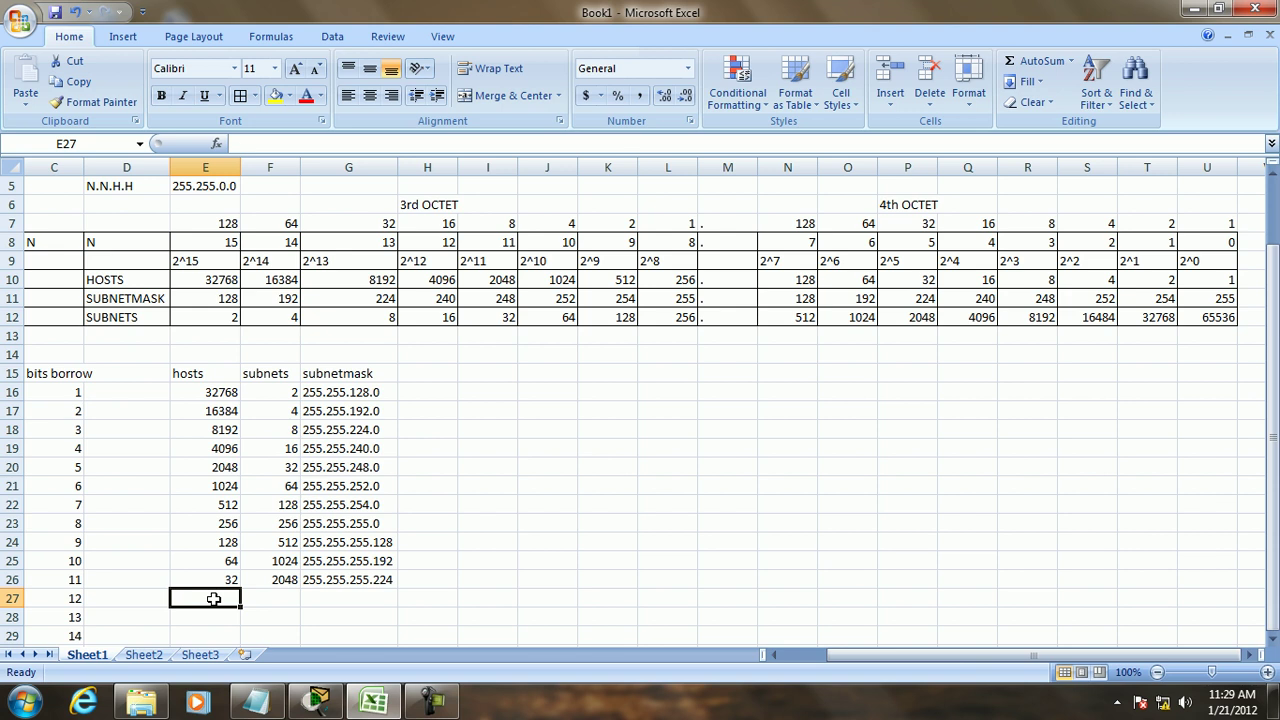
# Step: Fill the row for 12 borrowed bits with 16 in E27, 4096 in F27 and 255.255.255.240 in G27
pyautogui.write('16')
pyautogui.press('Tab')
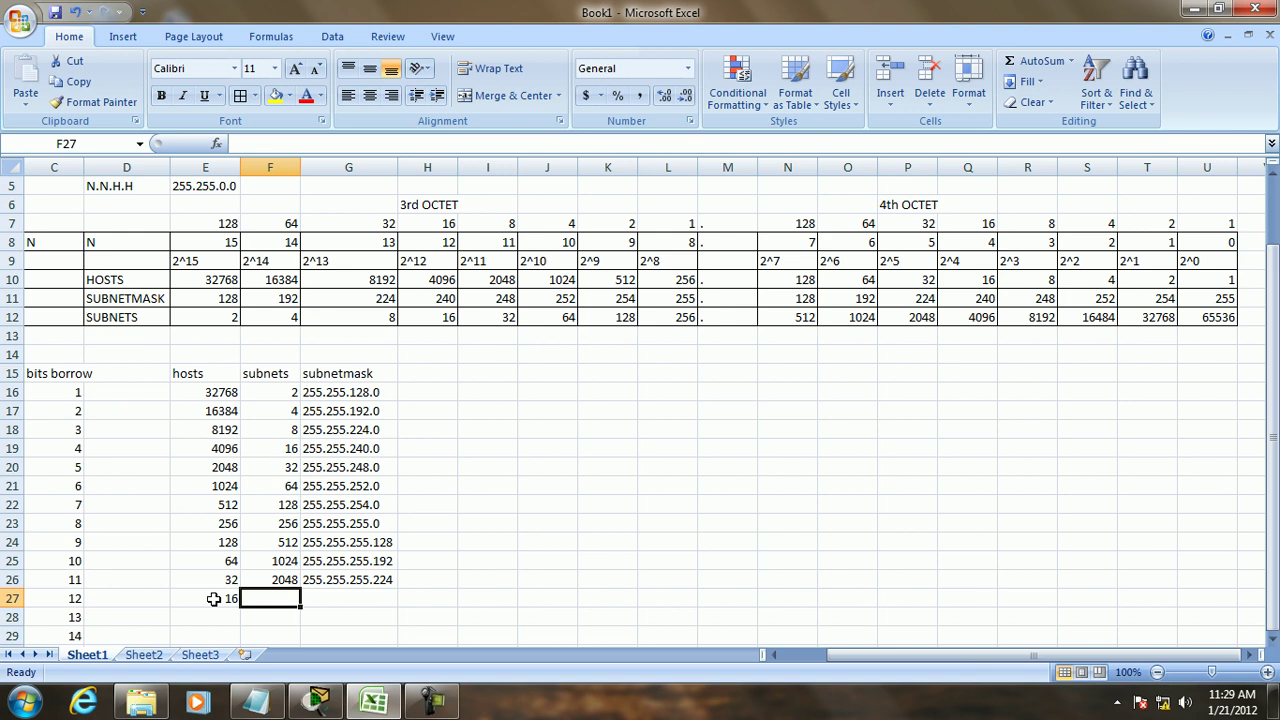
pyautogui.write('4096')
pyautogui.press('Tab')
pyautogui.write('25')
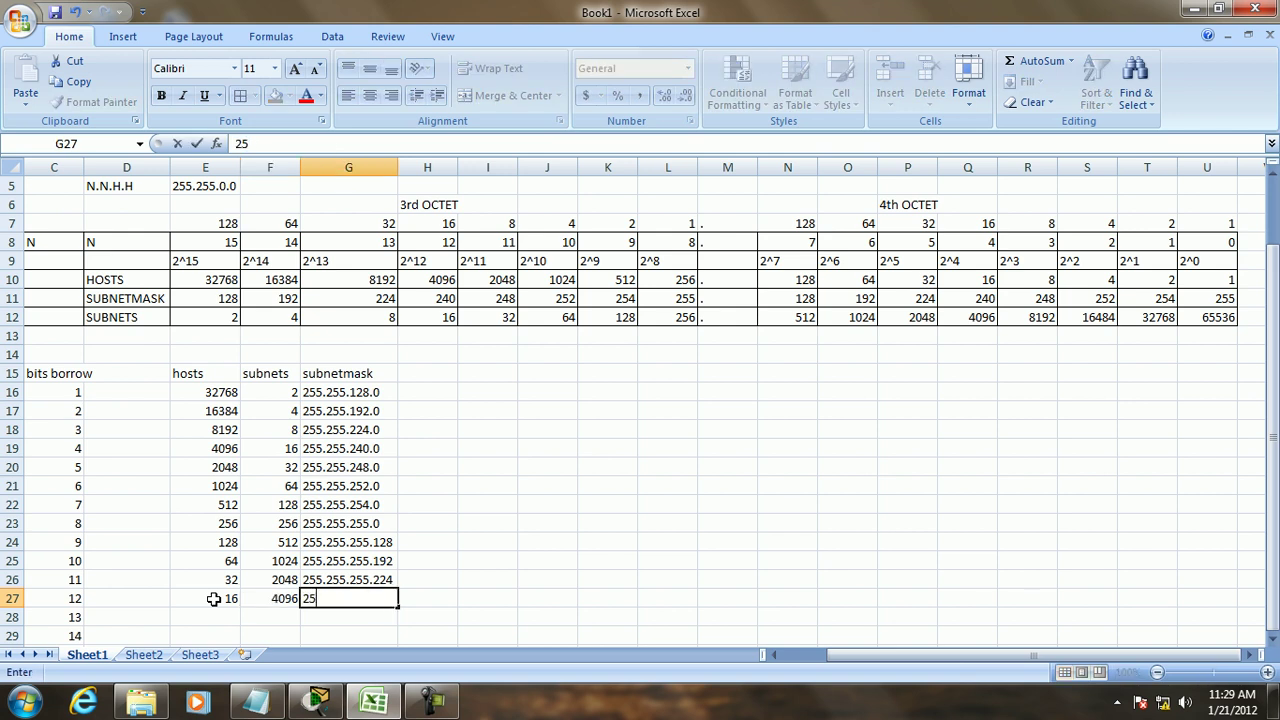
pyautogui.write('5.255.255.')
pyautogui.write('2')
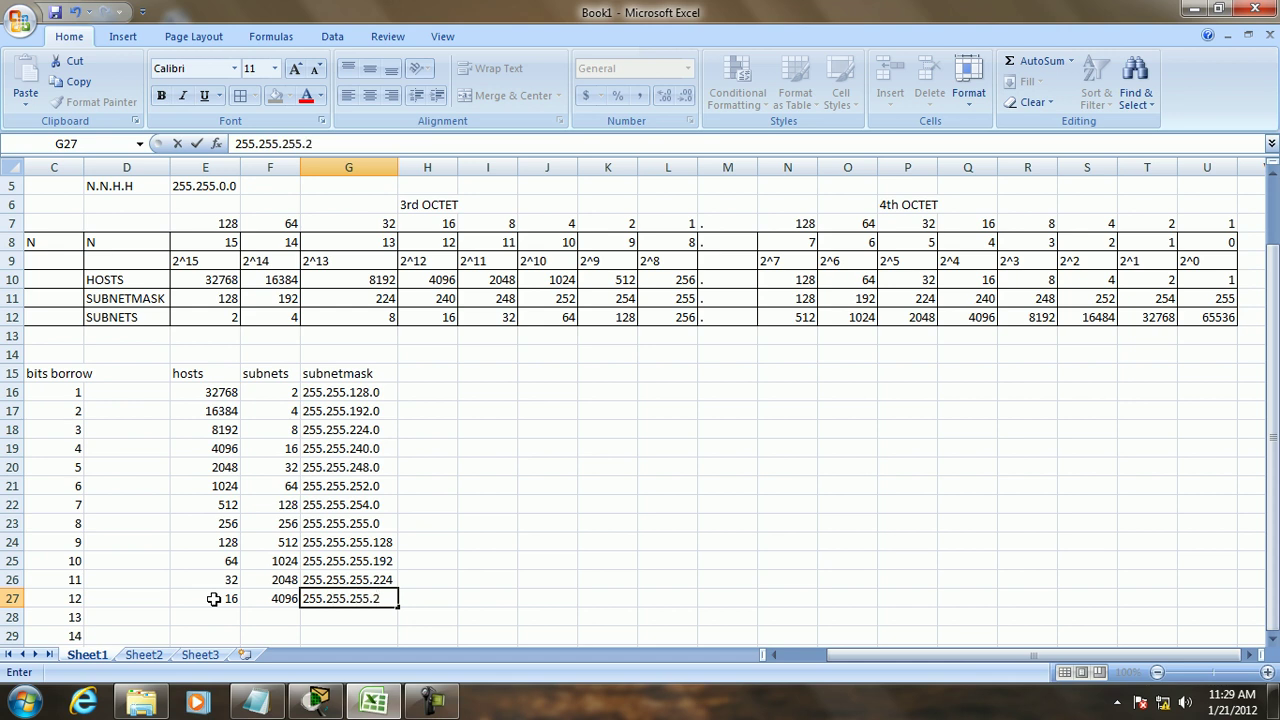
pyautogui.write('40')
pyautogui.press('BackSpace')
pyautogui.write('40')
pyautogui.press('Return')
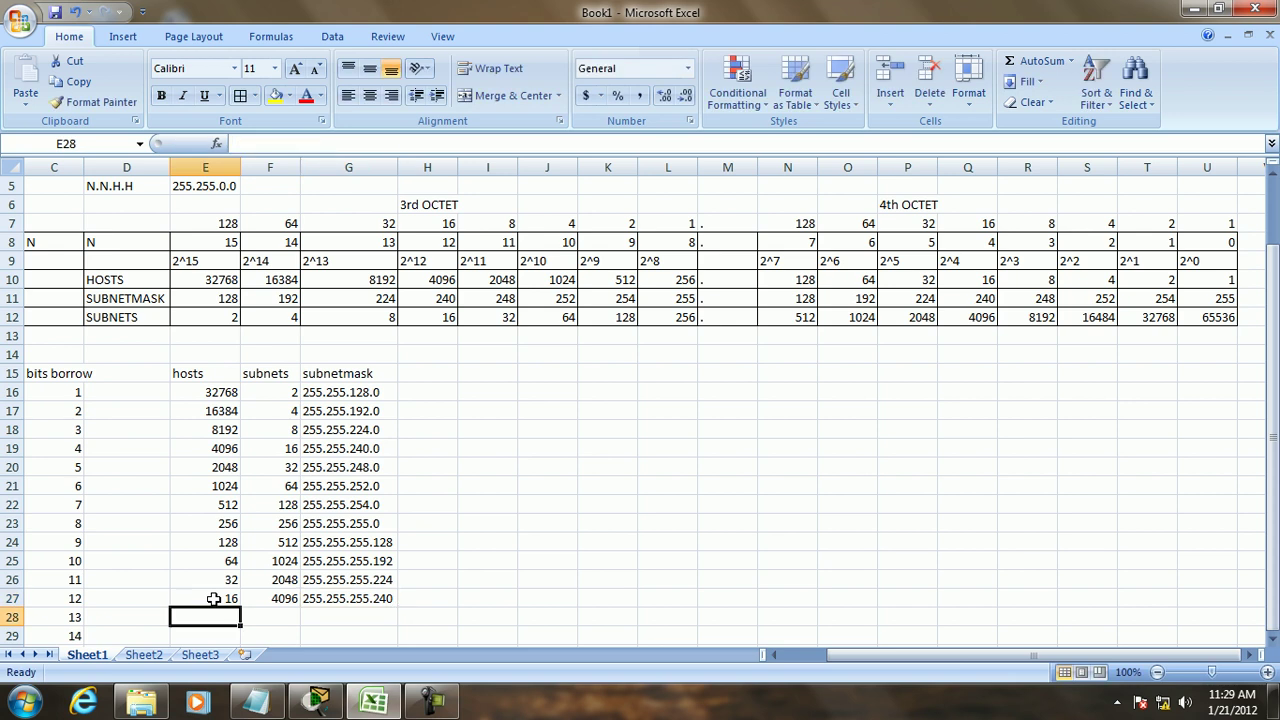
# Step: Fill the row for 13 borrowed bits with 8 in E28, 8192 in F28 and 255.255.255.248 in G28
pyautogui.write('8')
pyautogui.press('Tab')
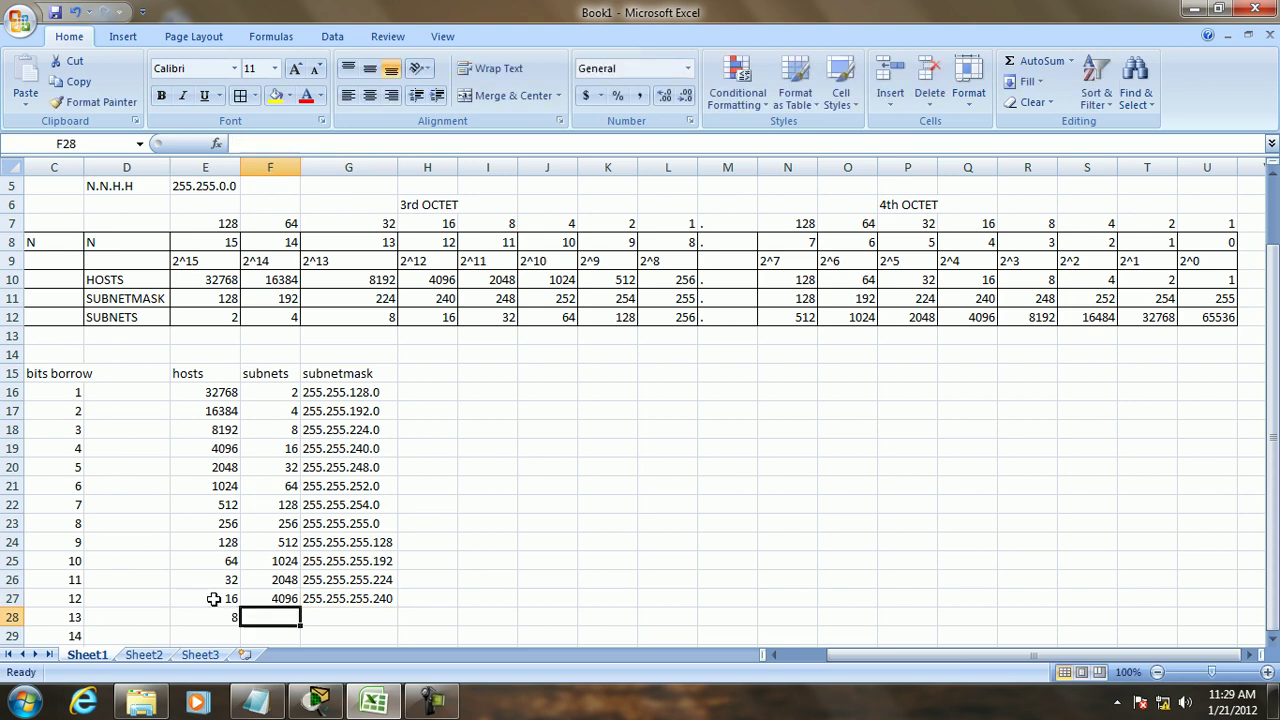
pyautogui.write('8192')
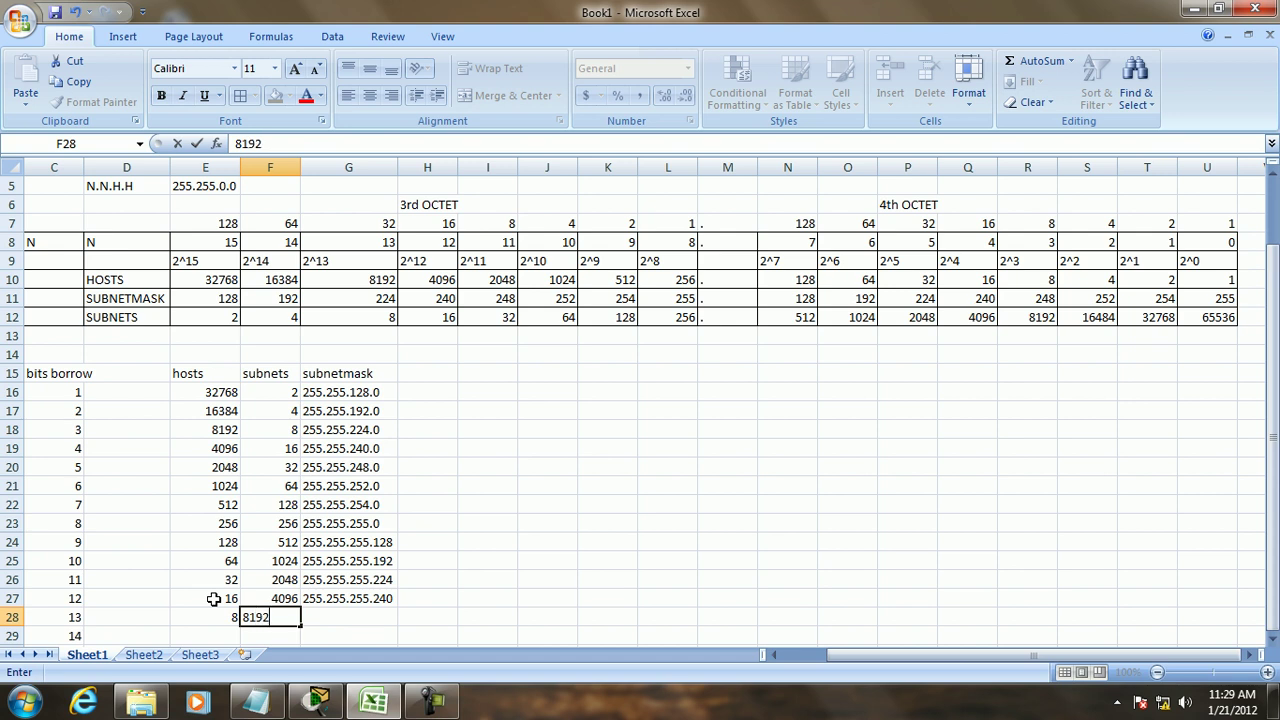
pyautogui.press('Tab')
pyautogui.write('255.255.255')
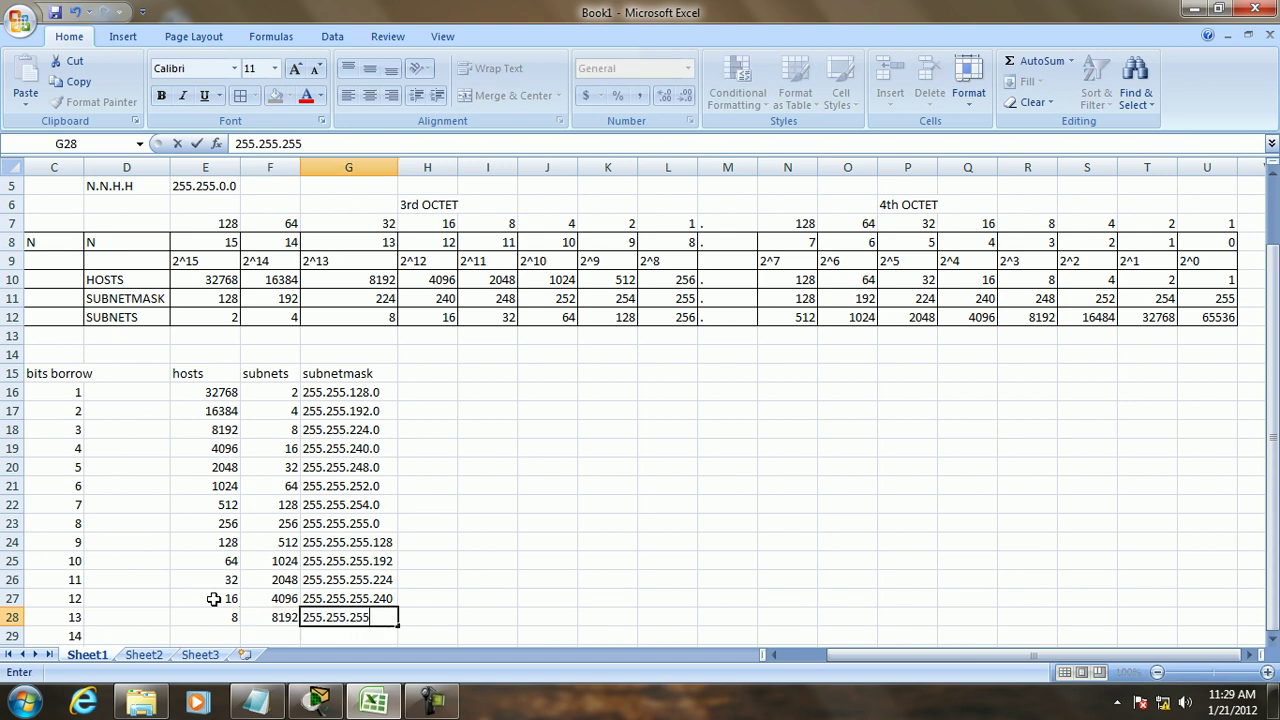
pyautogui.write('.248')
pyautogui.press('Return')
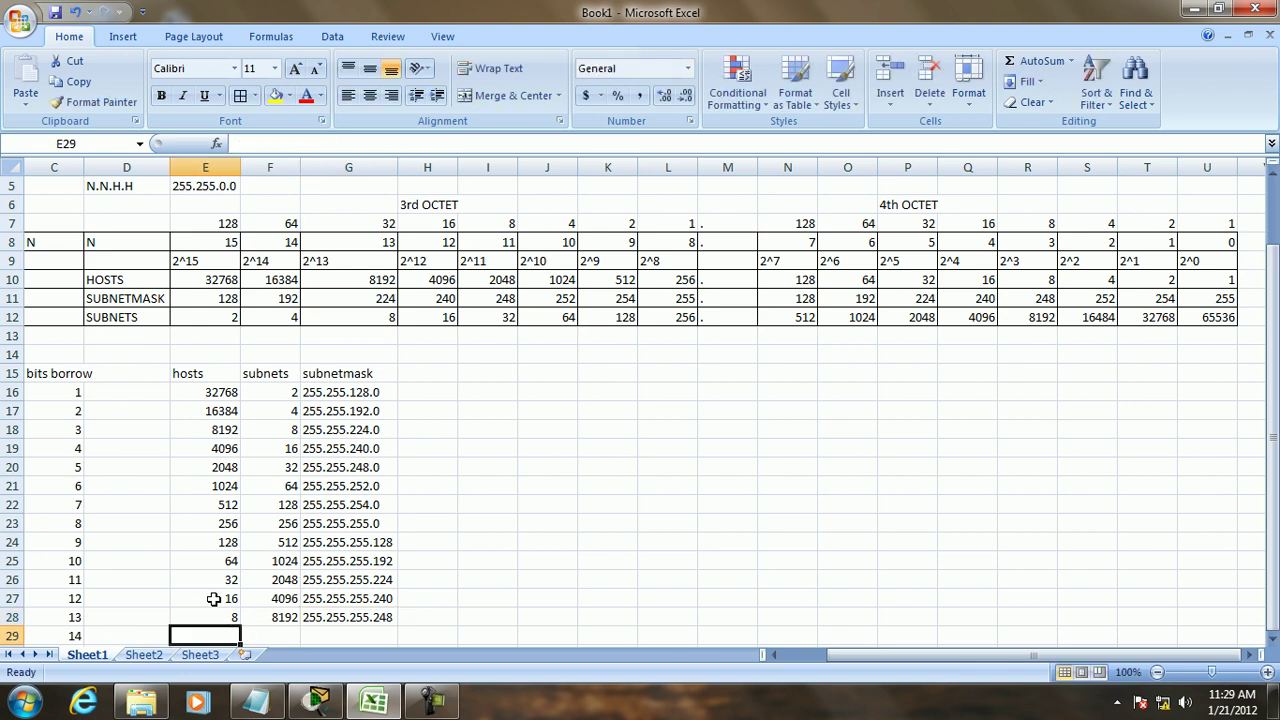
# Step: Fill the row for 14 borrowed bits with 4 in E29, 16384 in F29 and 255.255.255.252 in G29
pyautogui.write('4')
pyautogui.press('Tab')
pyautogui.write('1')
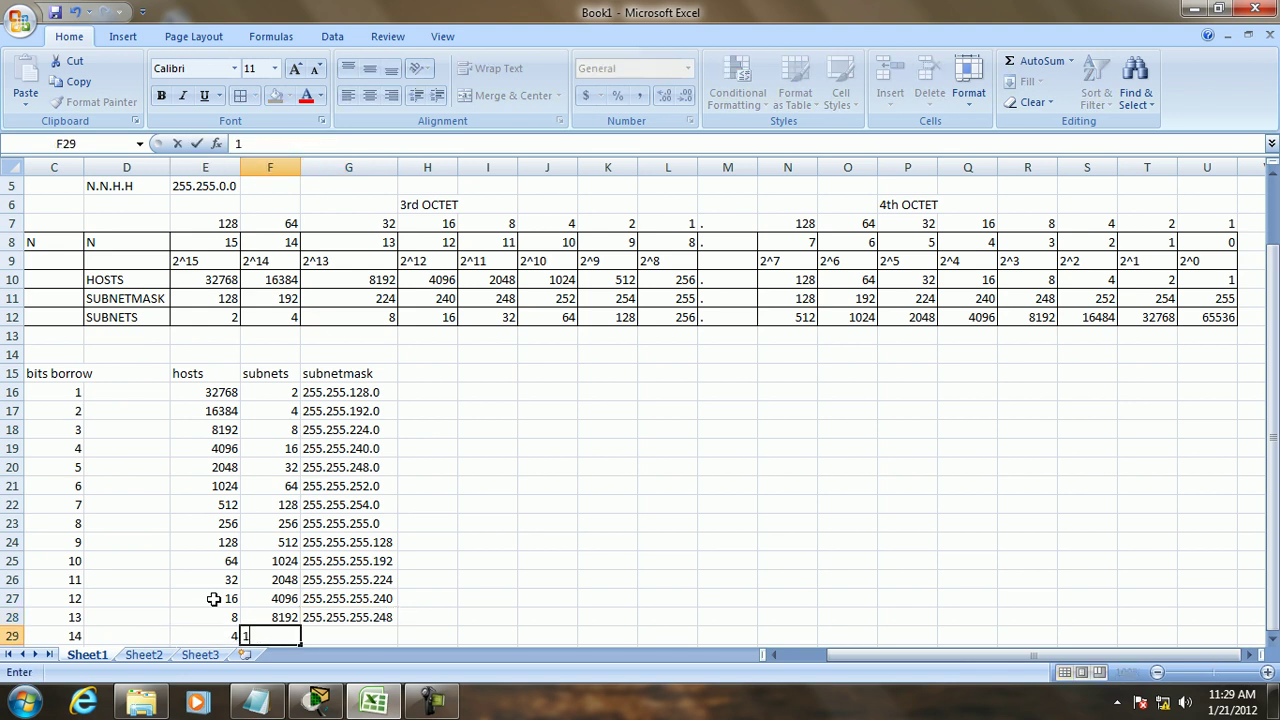
pyautogui.write('6384')
pyautogui.press('Tab')
pyautogui.write('255')
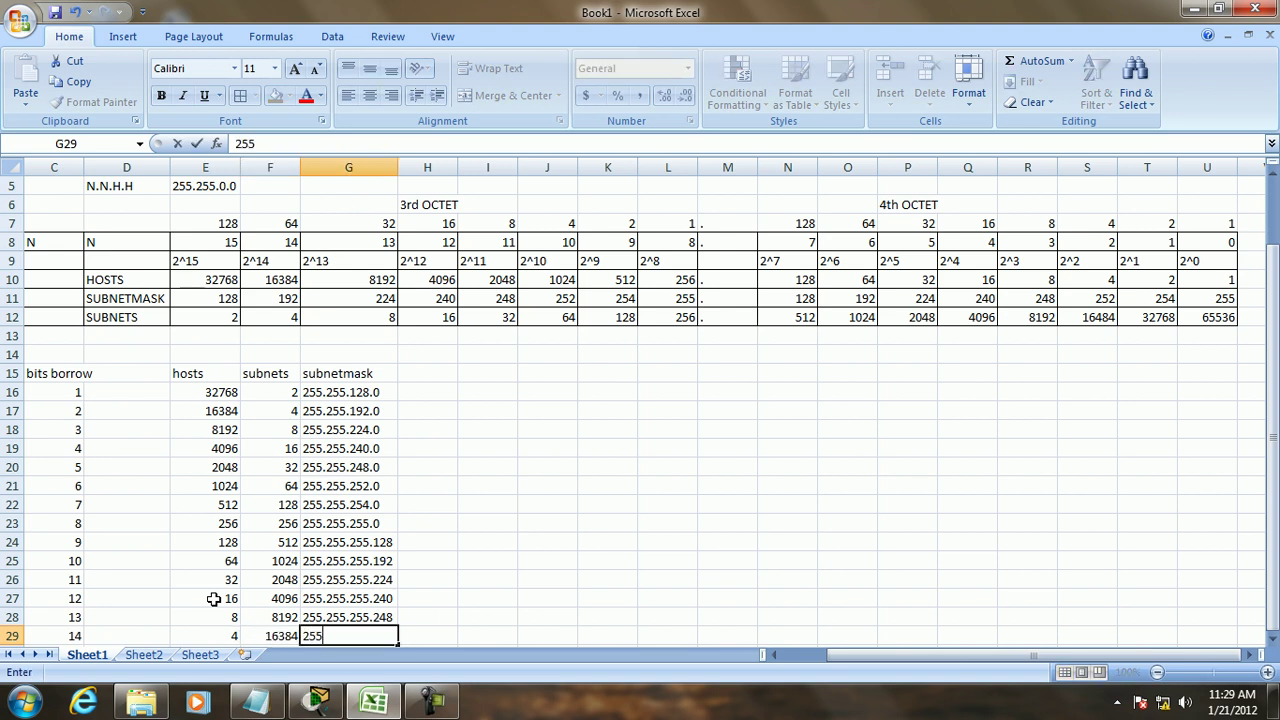
pyautogui.write('.255.255.252')
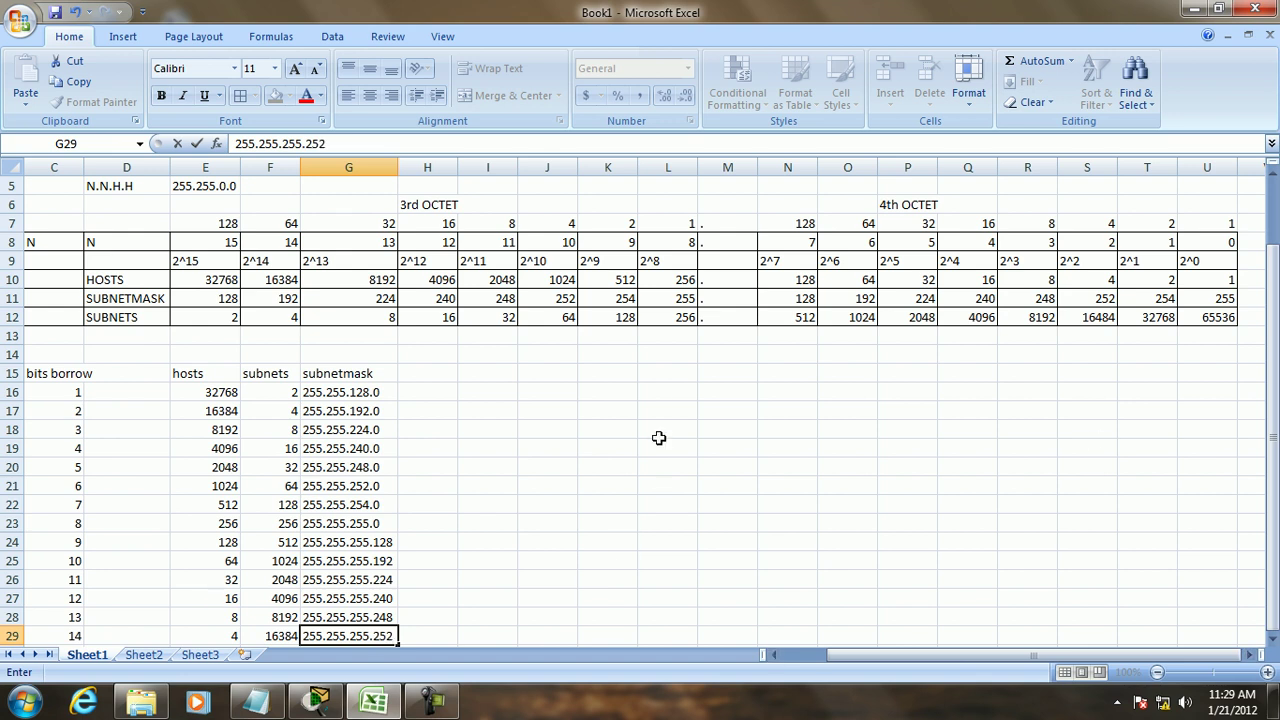
pyautogui.scroll(-1, 543, 470)
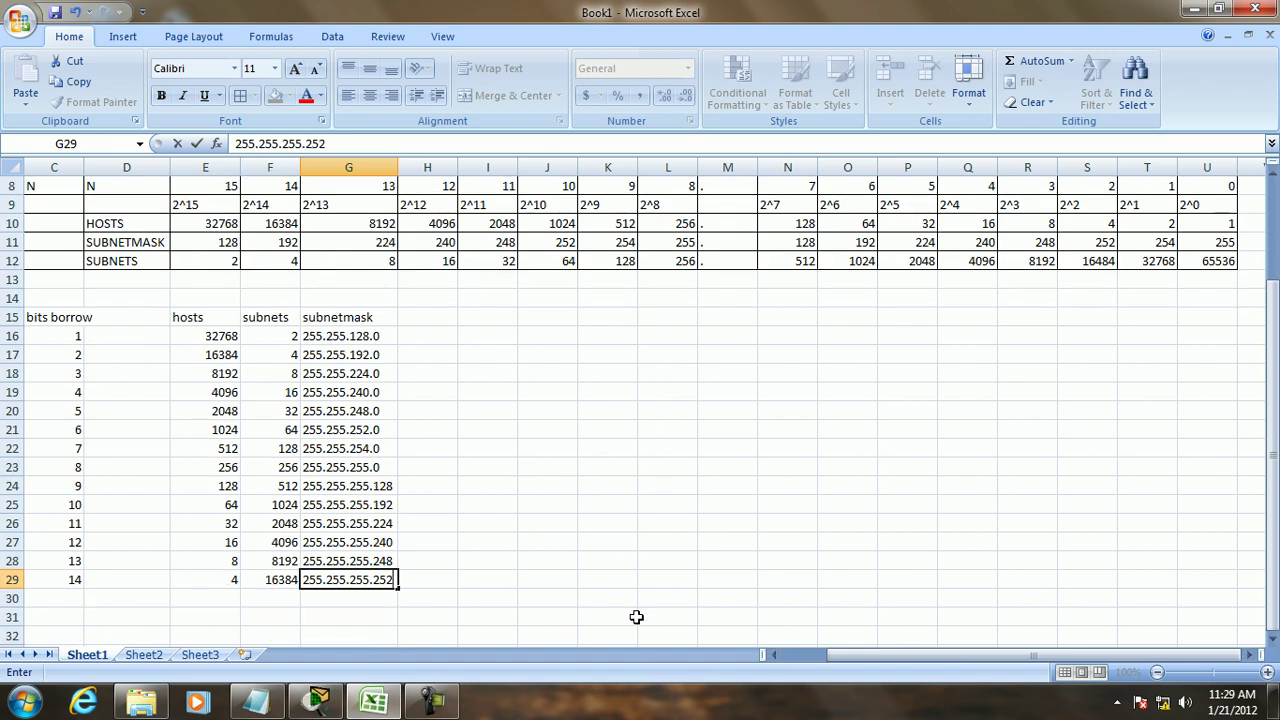
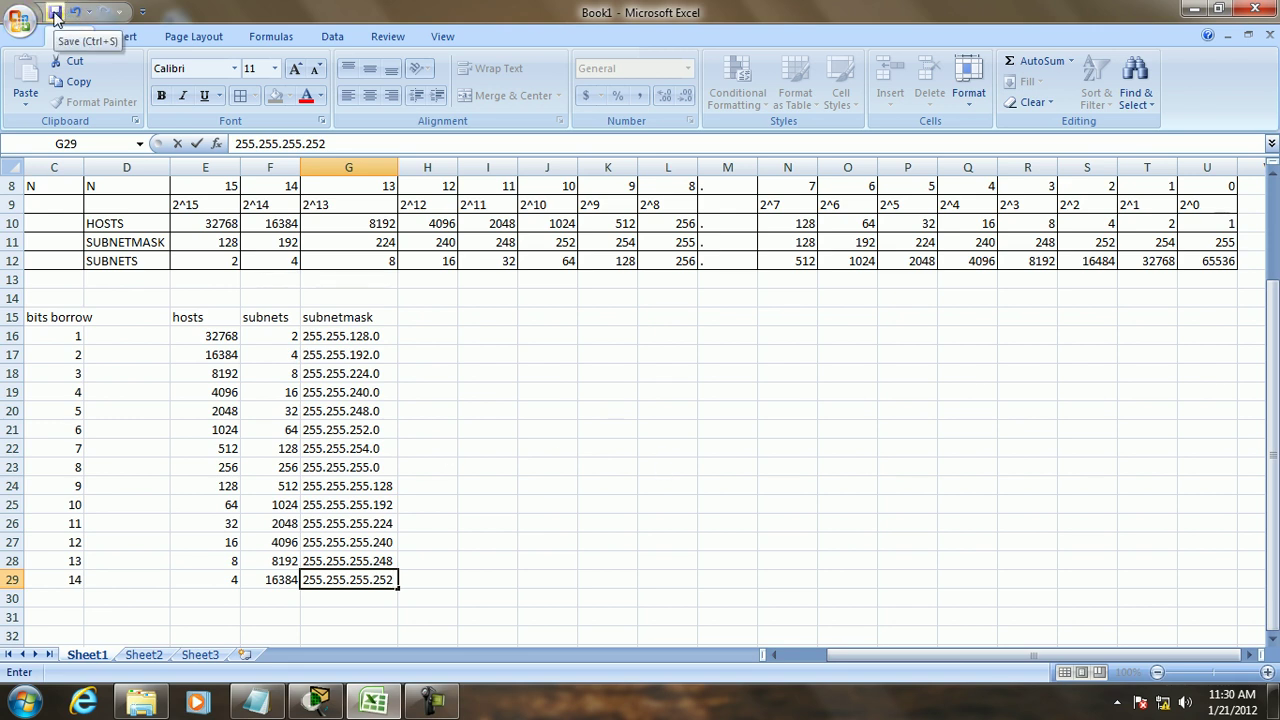
# Step: Start saving the workbook and browse on Local Disk (H:) to the CCNA folder inside Lab camtasia demo
pyautogui.click(55, 14)
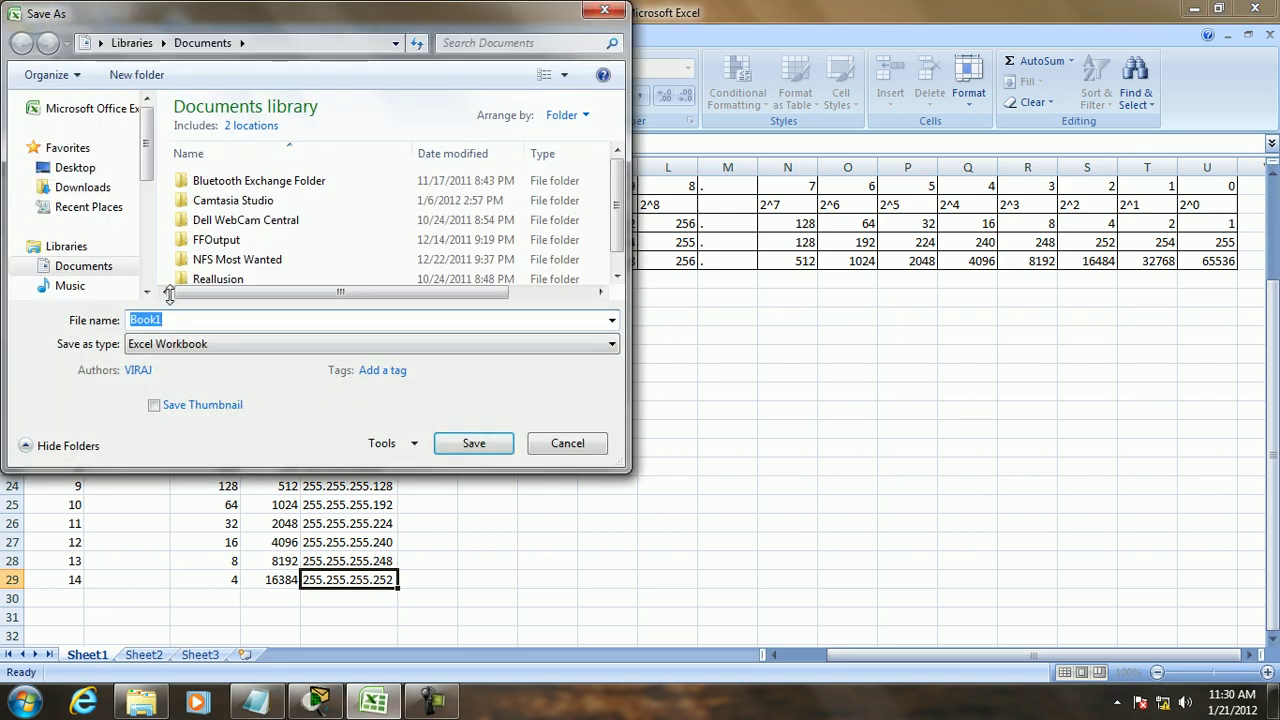
pyautogui.scroll(-4, 110, 240)
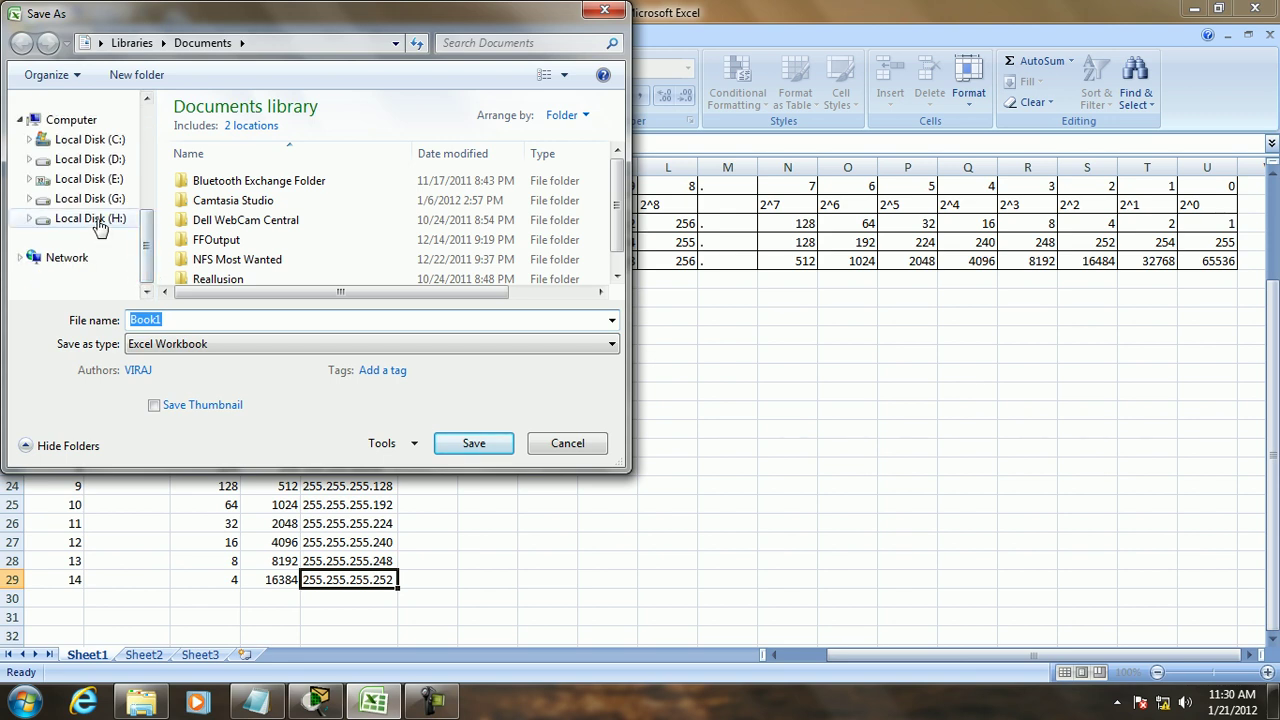
pyautogui.click(100, 220)
pyautogui.click(310, 228)
pyautogui.scroll(-5, 310, 233)
pyautogui.scroll(-5, 295, 230)
pyautogui.doubleClick(284, 232)
pyautogui.scroll(-5, 310, 210)
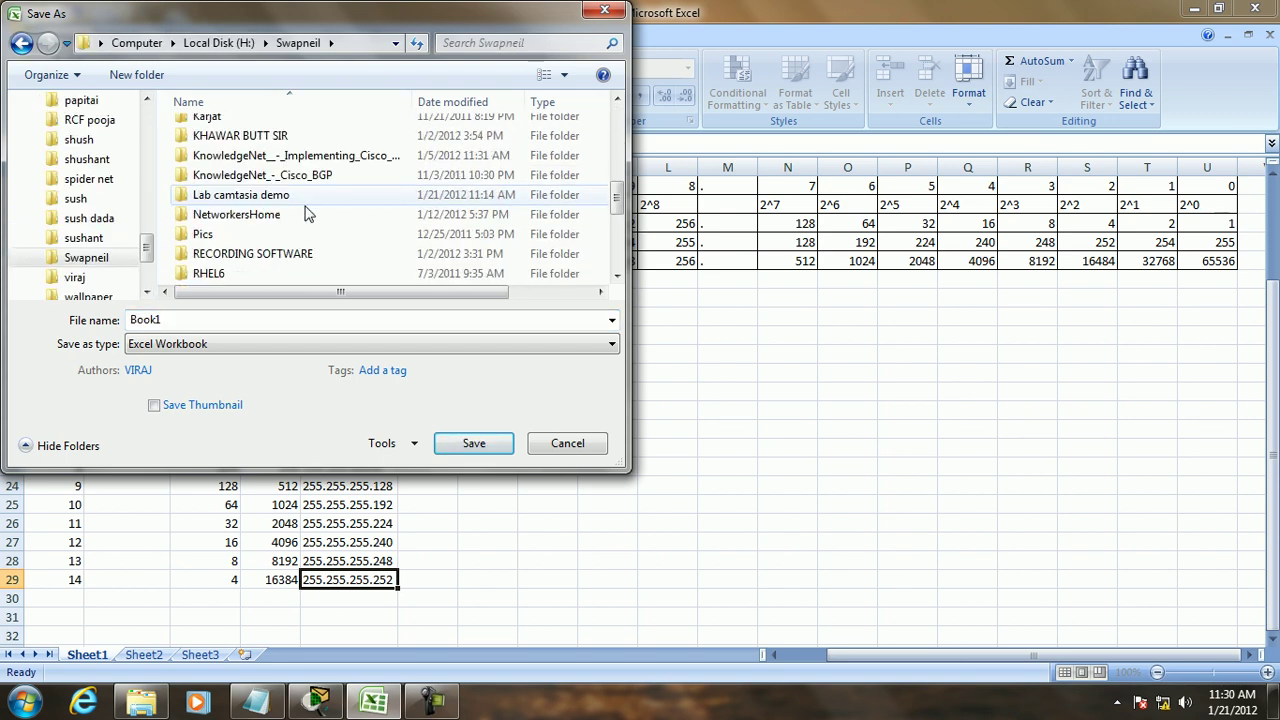
pyautogui.doubleClick(250, 195)
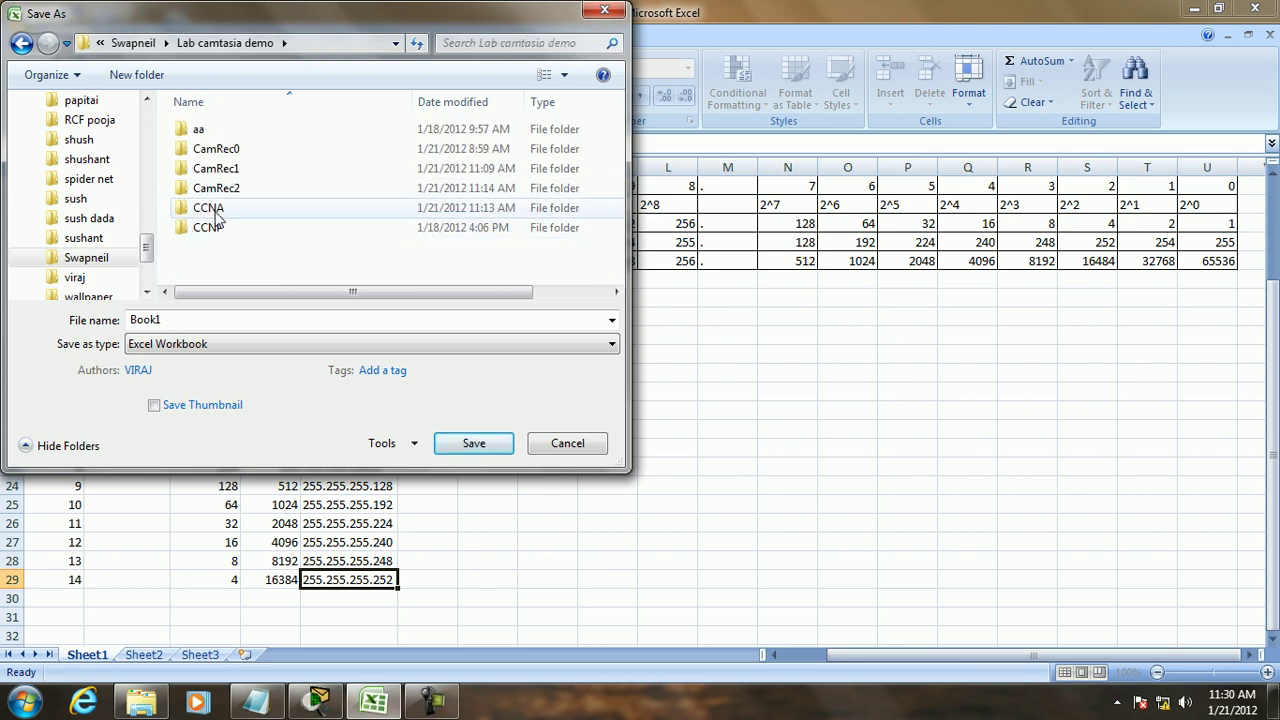
pyautogui.doubleClick(220, 210)
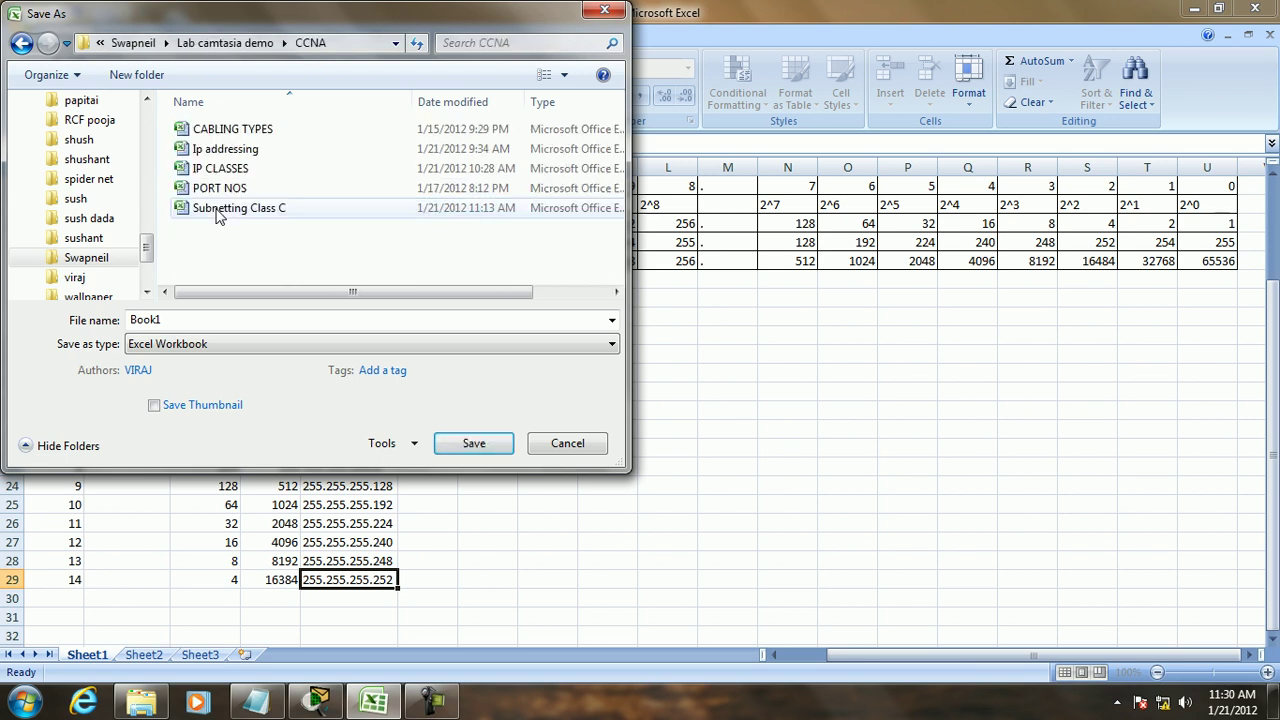
# Step: Name the workbook "subnetting Class B" and save it as an Excel Workbook in the CCNA folder
pyautogui.doubleClick(240, 320)
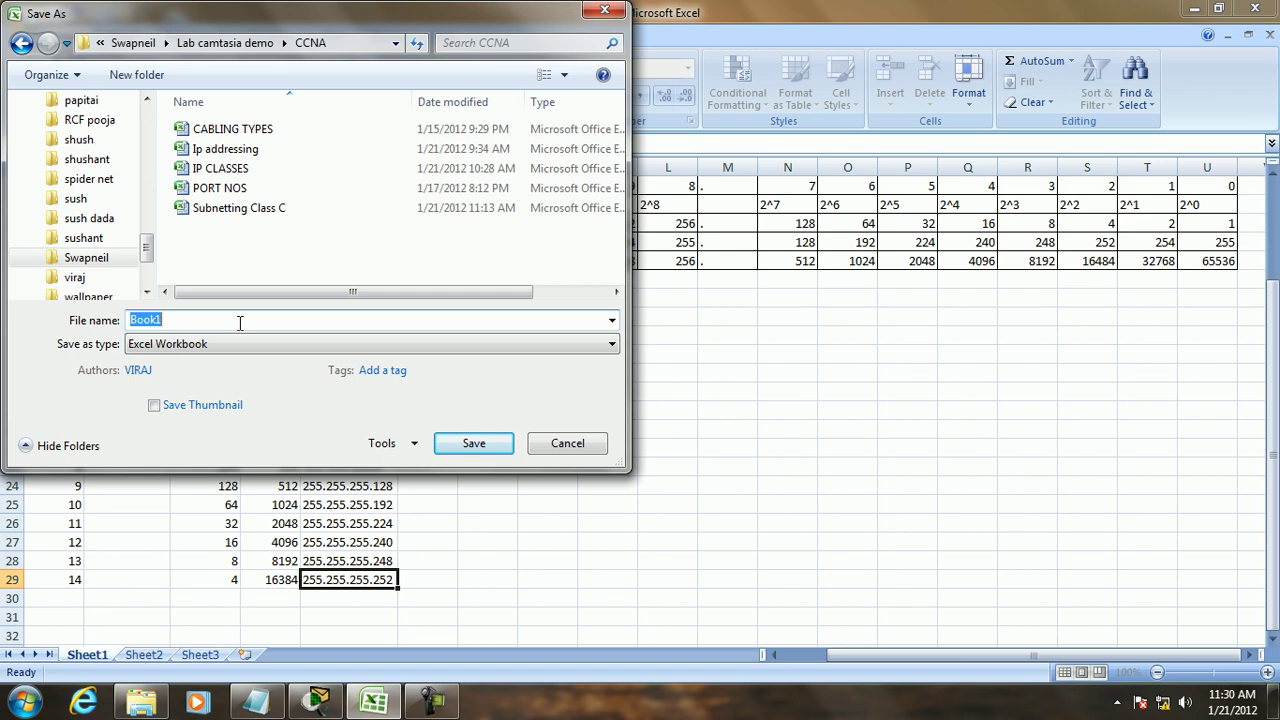
pyautogui.write('subnetting ')
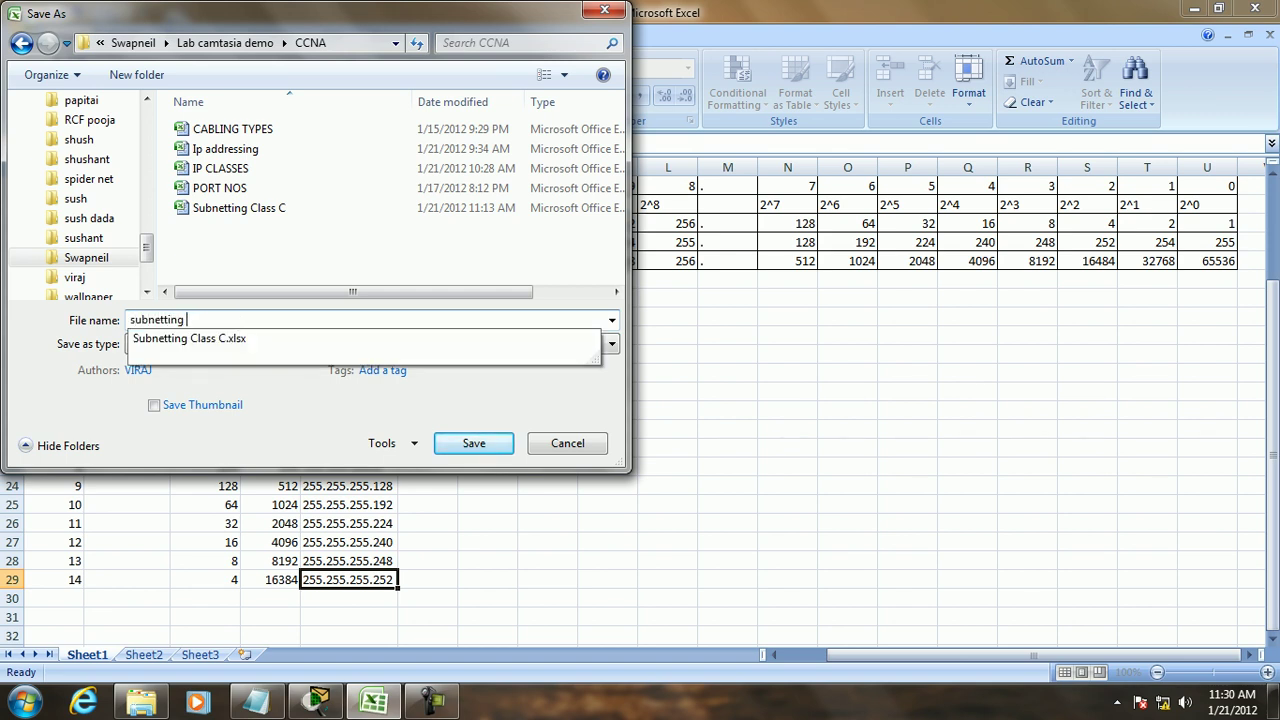
pyautogui.write('class B')
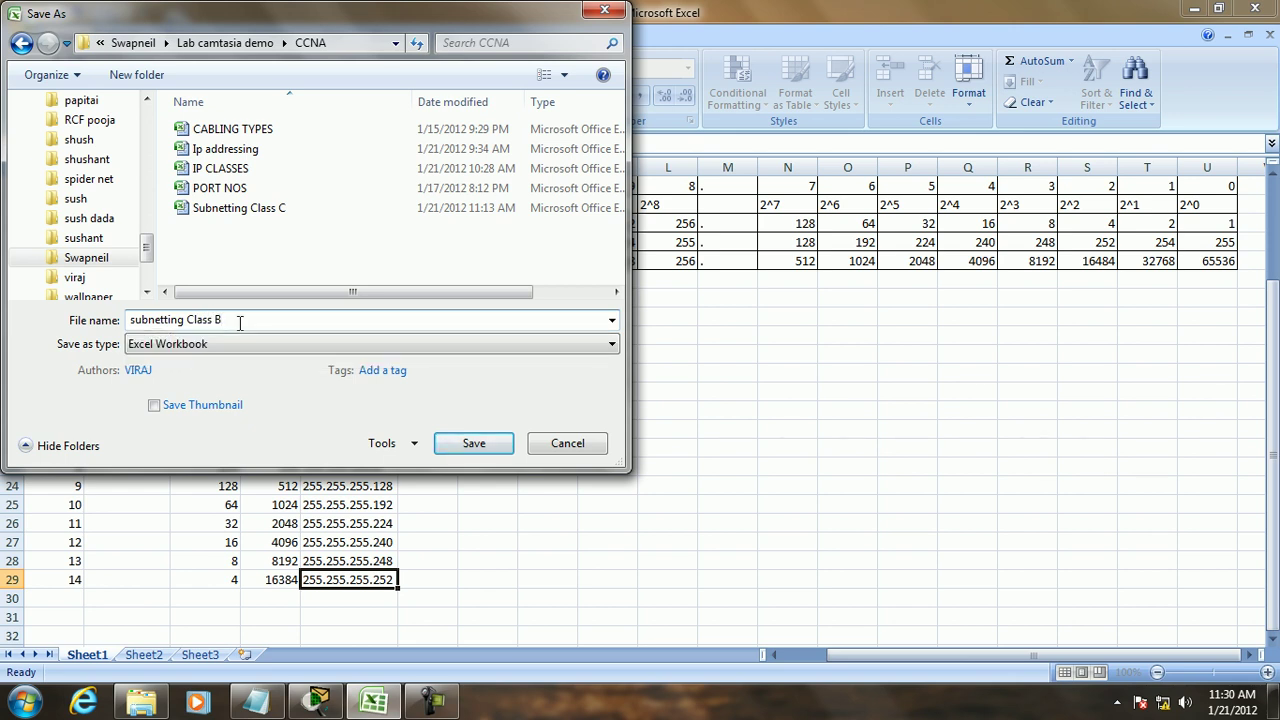
pyautogui.click(450, 443)
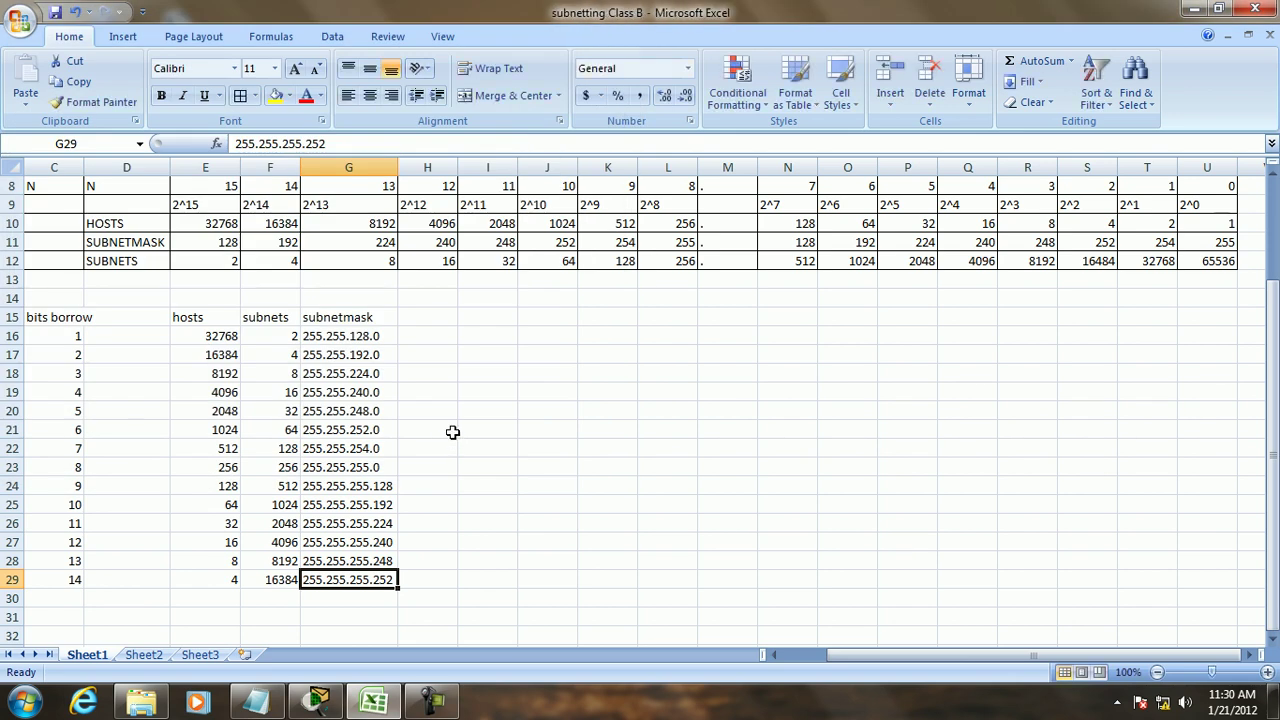
# Step: Below the summary, enter example number 1 in C32, network 150.100.0.0 in D32 and mask 255.255.0.0 in D33
pyautogui.scroll(-1, 486, 410)
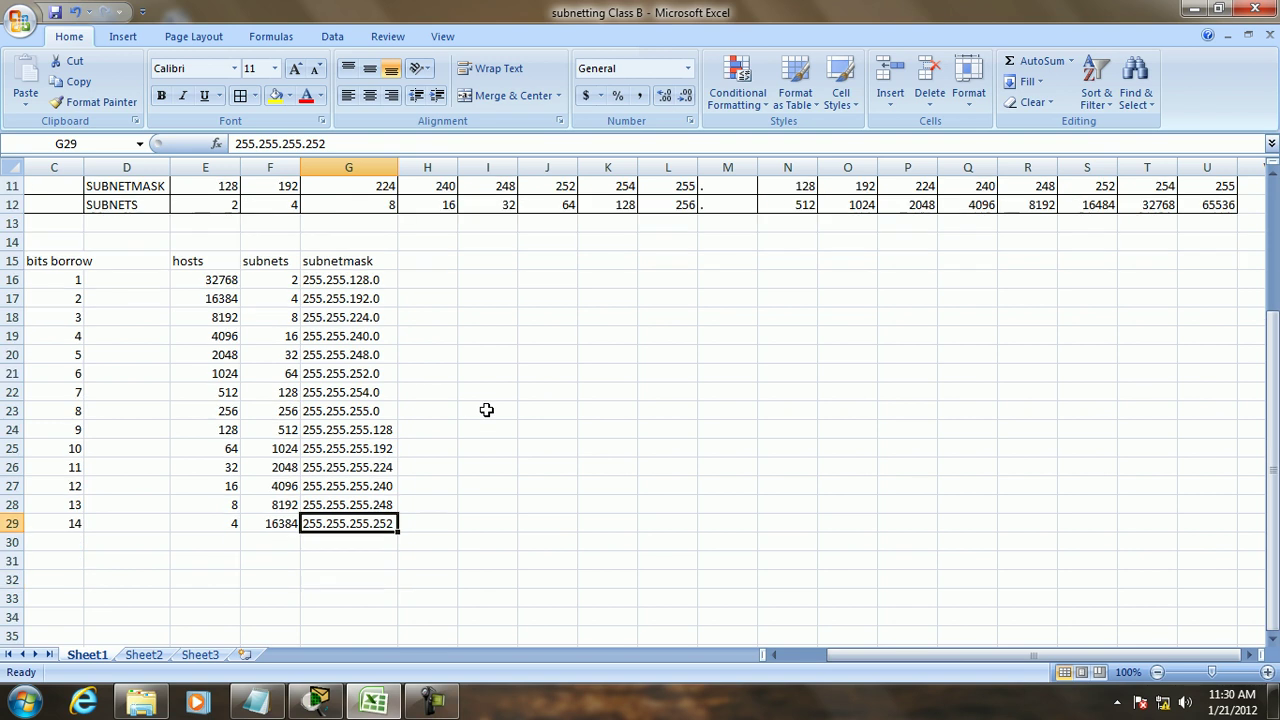
pyautogui.click(66, 576)
pyautogui.write('1 Req')
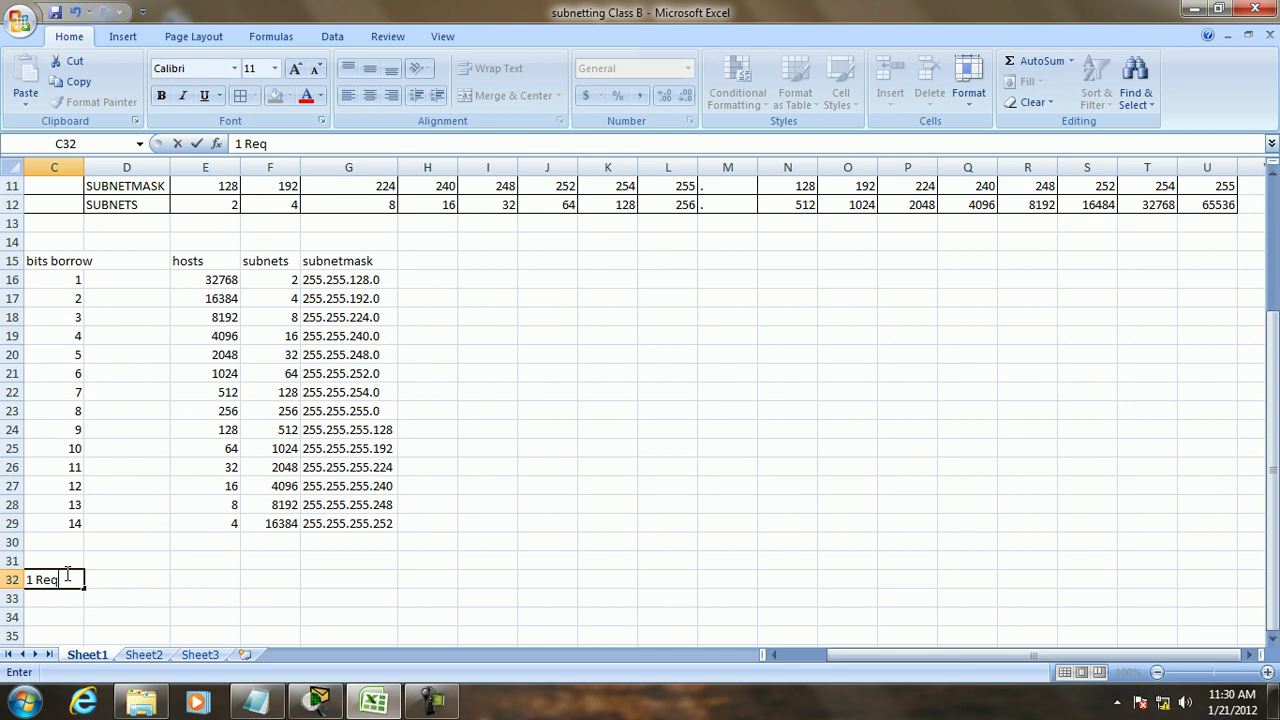
pyautogui.press('BackSpace')
pyautogui.press('BackSpace')
pyautogui.press('BackSpace')
pyautogui.press('BackSpace')
pyautogui.press('Tab')
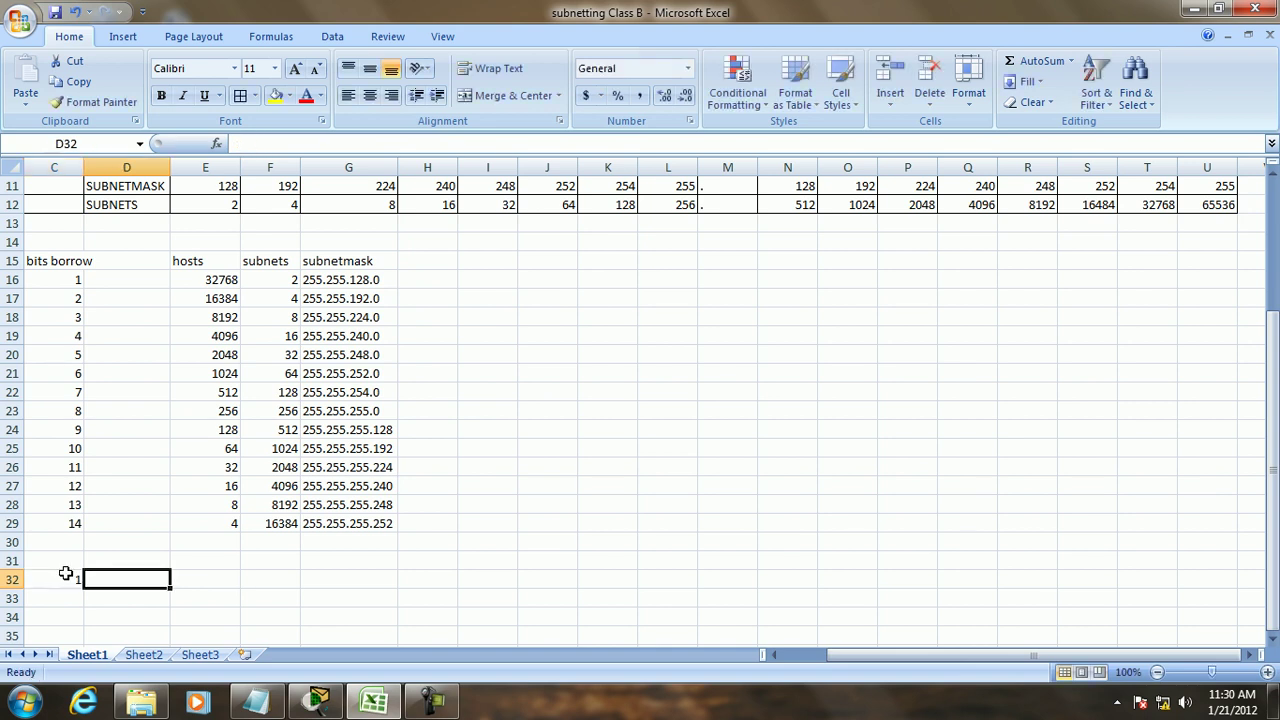
pyautogui.write('1')
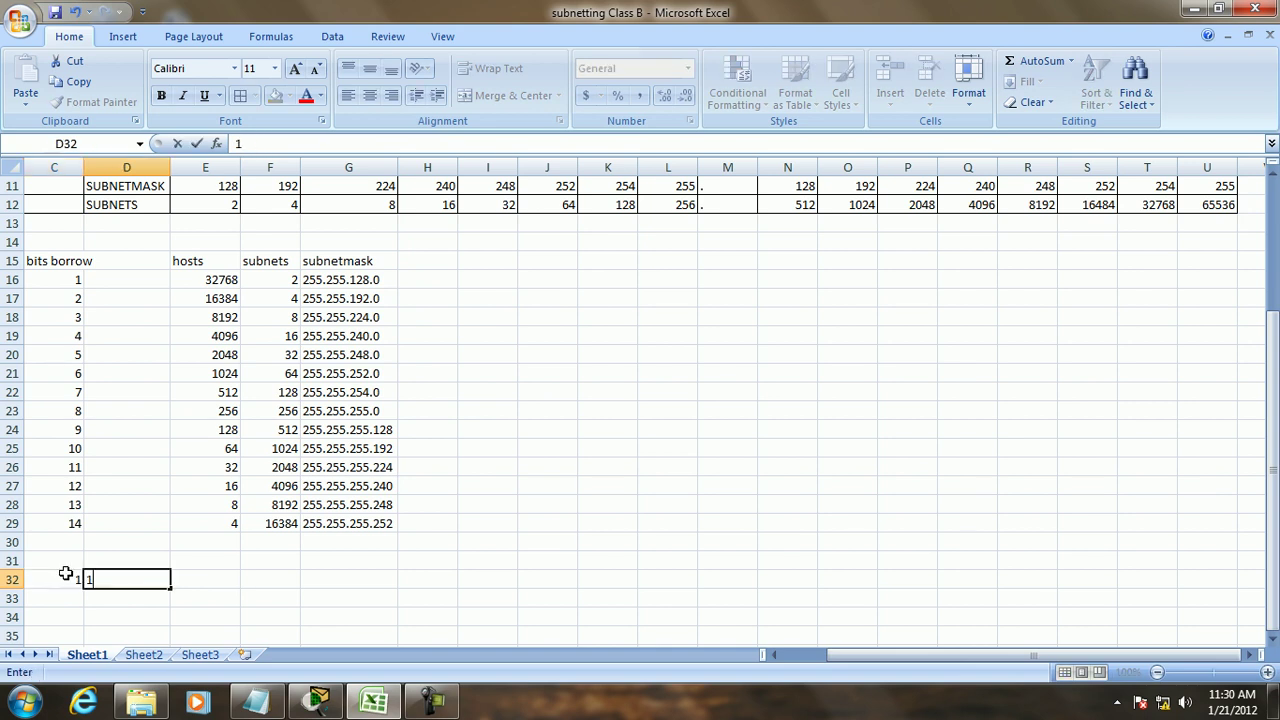
pyautogui.write('50.100.0.0')
pyautogui.press('Return')
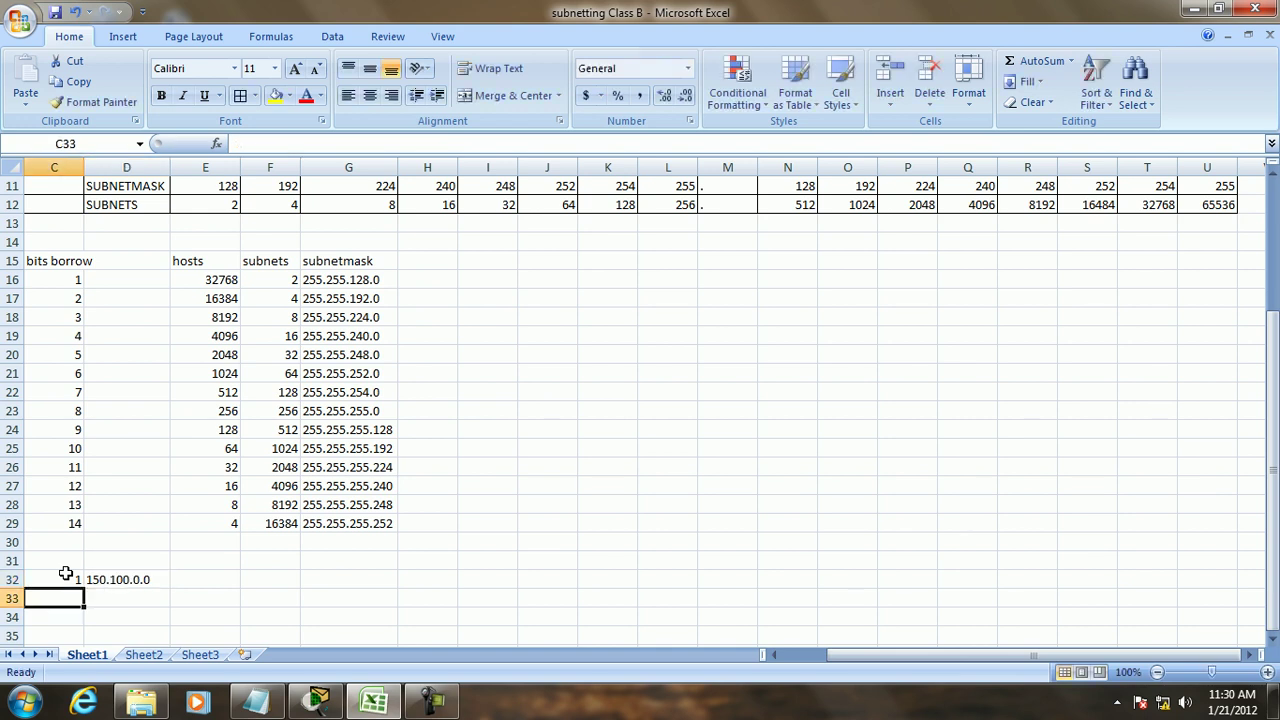
pyautogui.press('Right')
pyautogui.write('255.255.0.0')
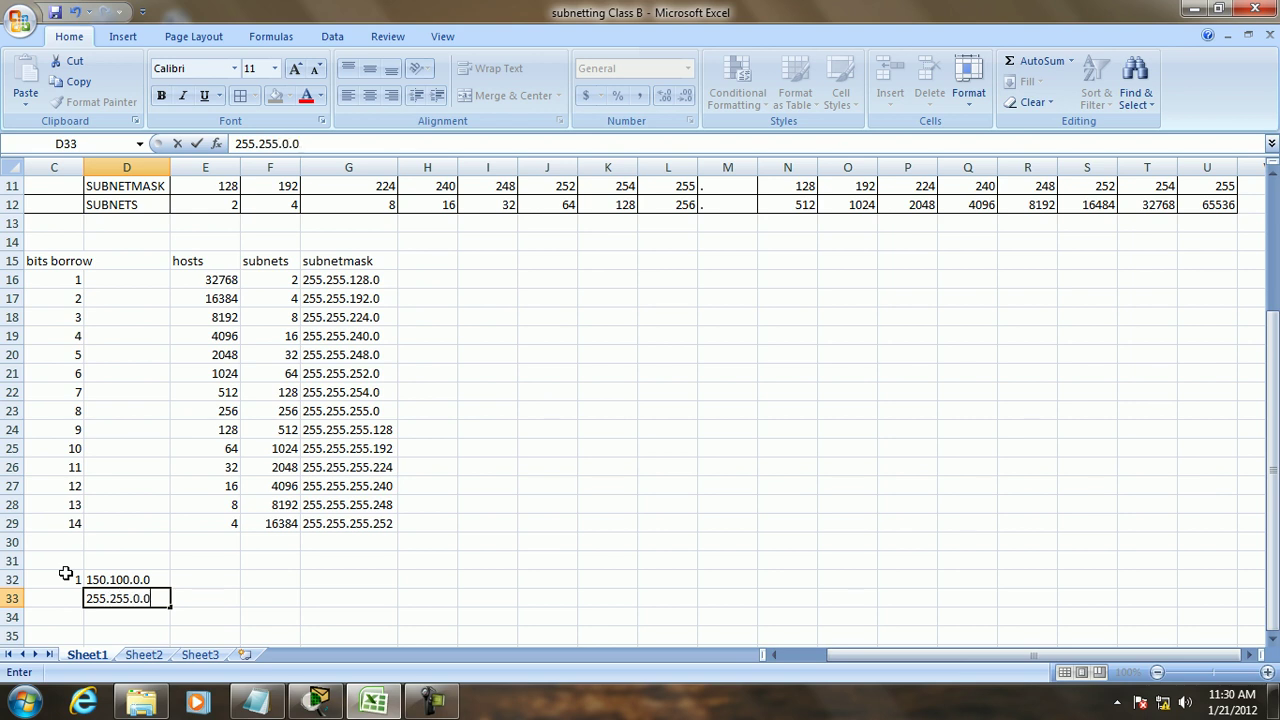
pyautogui.press('Return')
# Step: Enter 1 in C35 and the requirement "Req = 8000hosts" in D35
pyautogui.press('Return')
pyautogui.write('1')
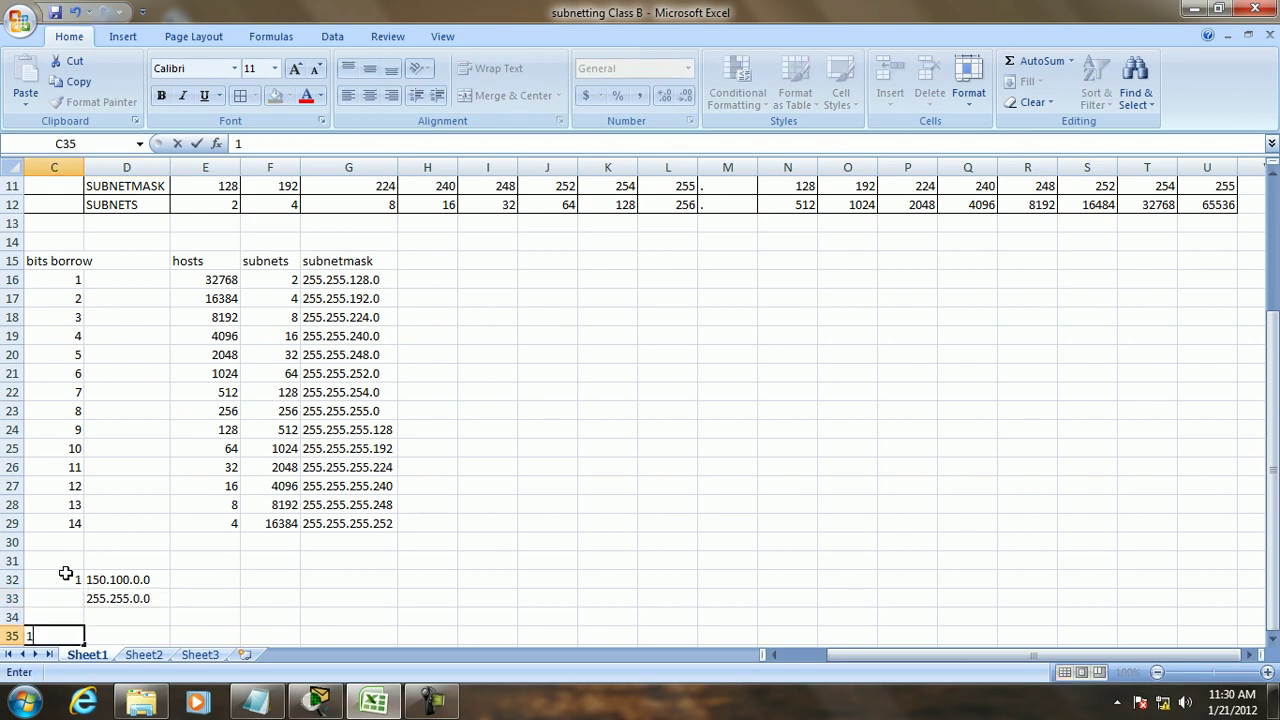
pyautogui.press('Right')
pyautogui.write('Req')
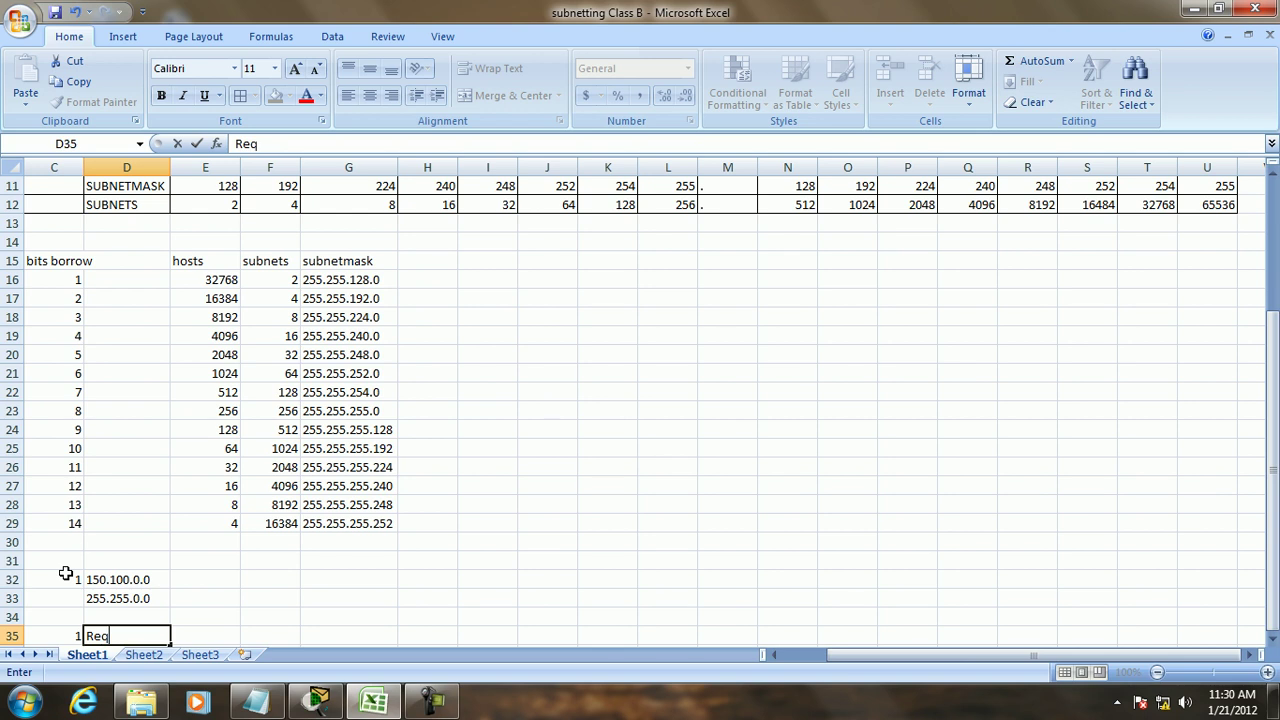
pyautogui.write(' = 8000hos')
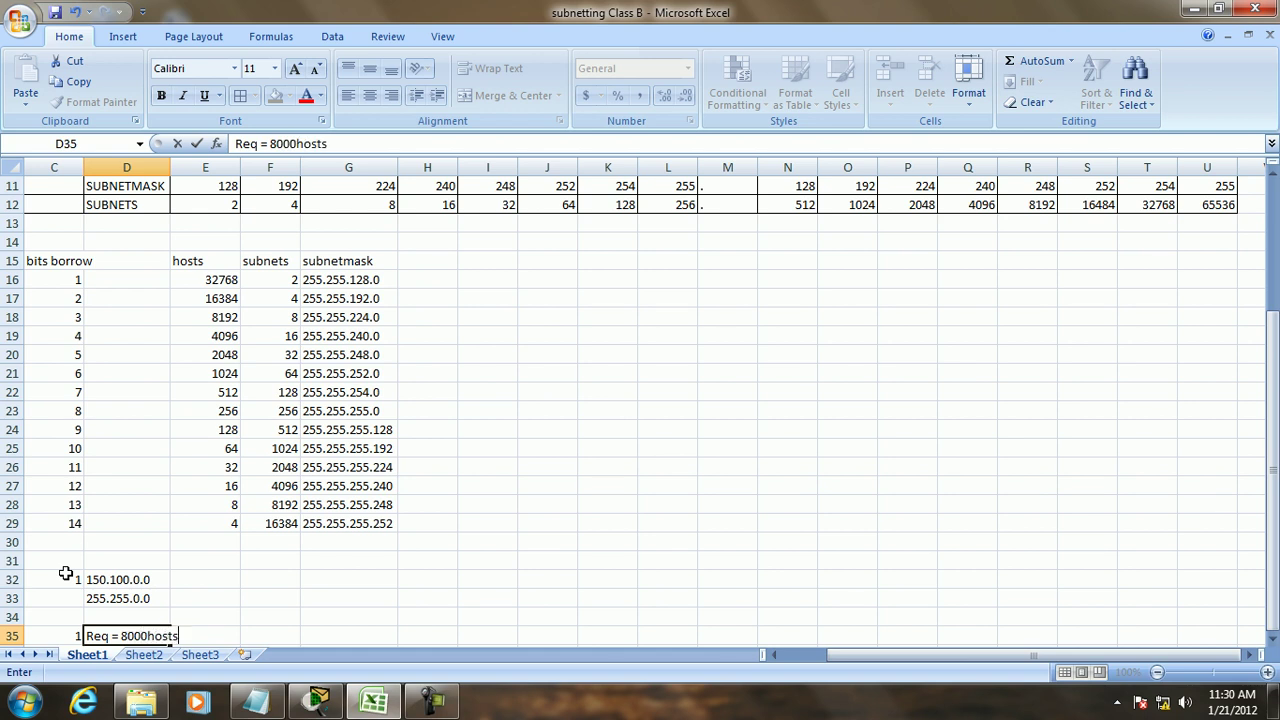
pyautogui.write('ts')
pyautogui.press('Return')
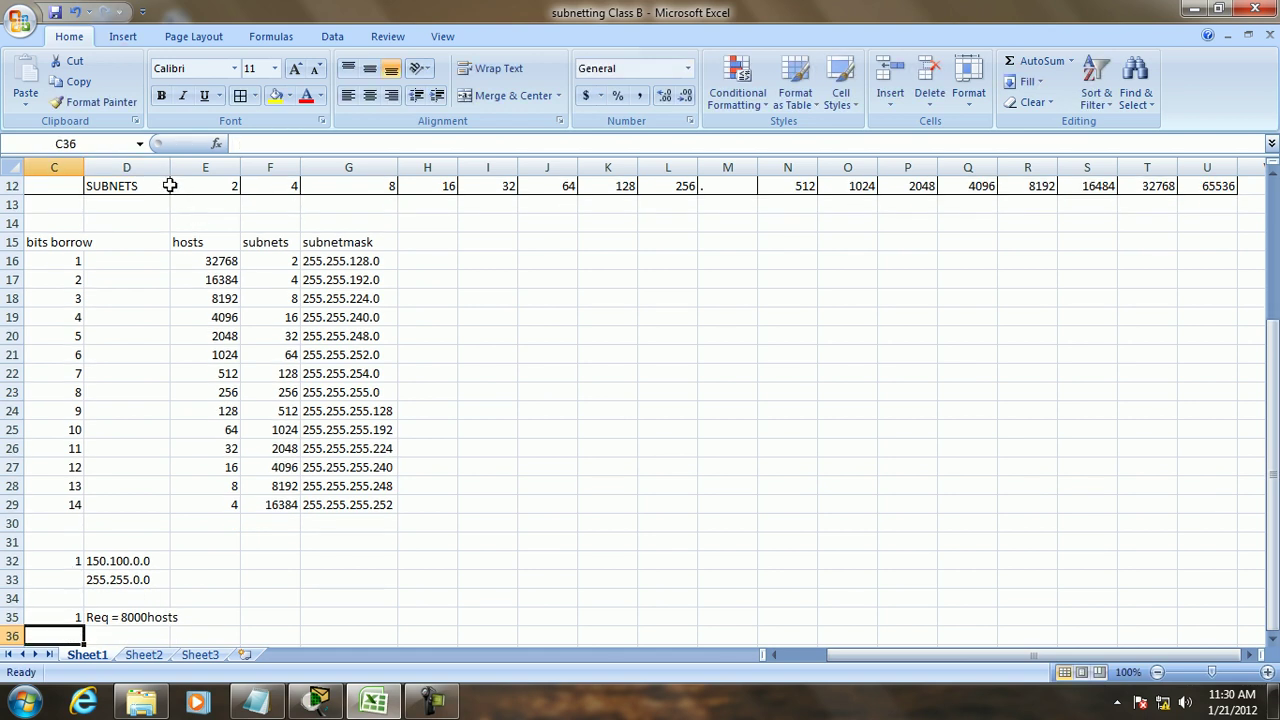
# Step: Label D38:D41 with bits borrow, hosts, subnets and subnetmask
pyautogui.scroll(-1, 195, 374)
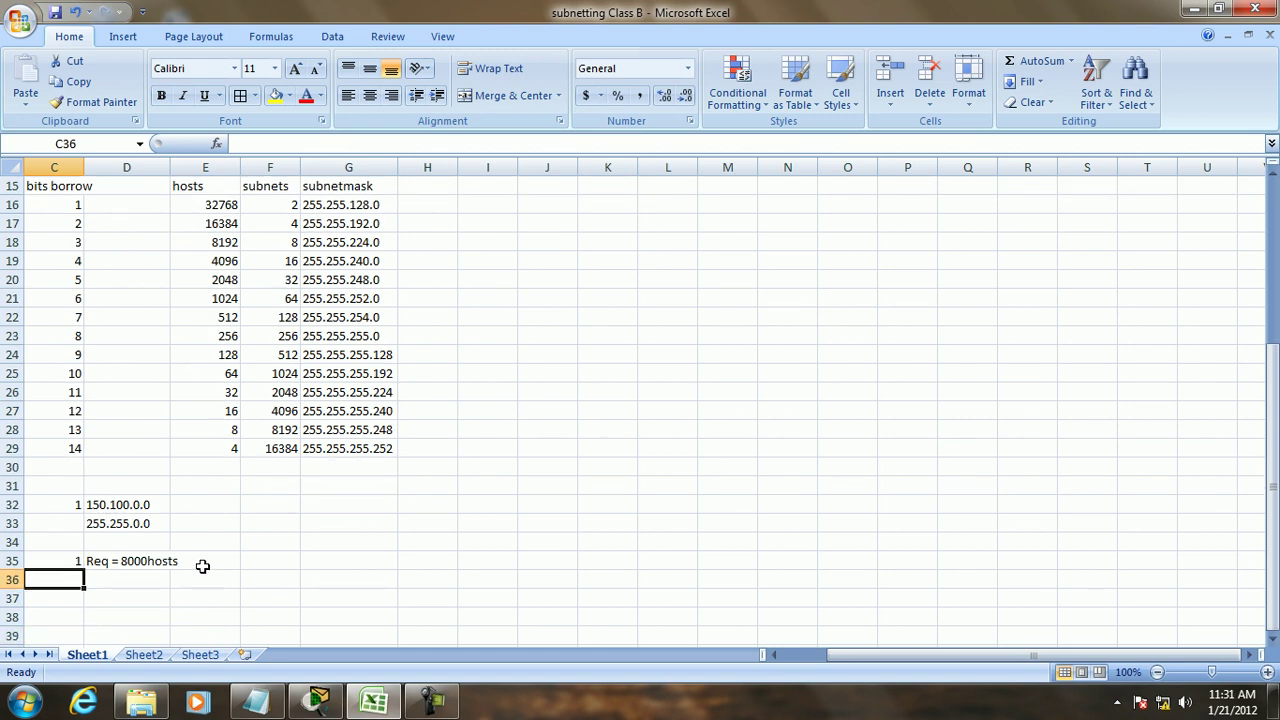
pyautogui.click(141, 620)
pyautogui.write('bits borrow')
pyautogui.press('Return')
pyautogui.write('hosts')
pyautogui.press('Return')
pyautogui.write('subne')
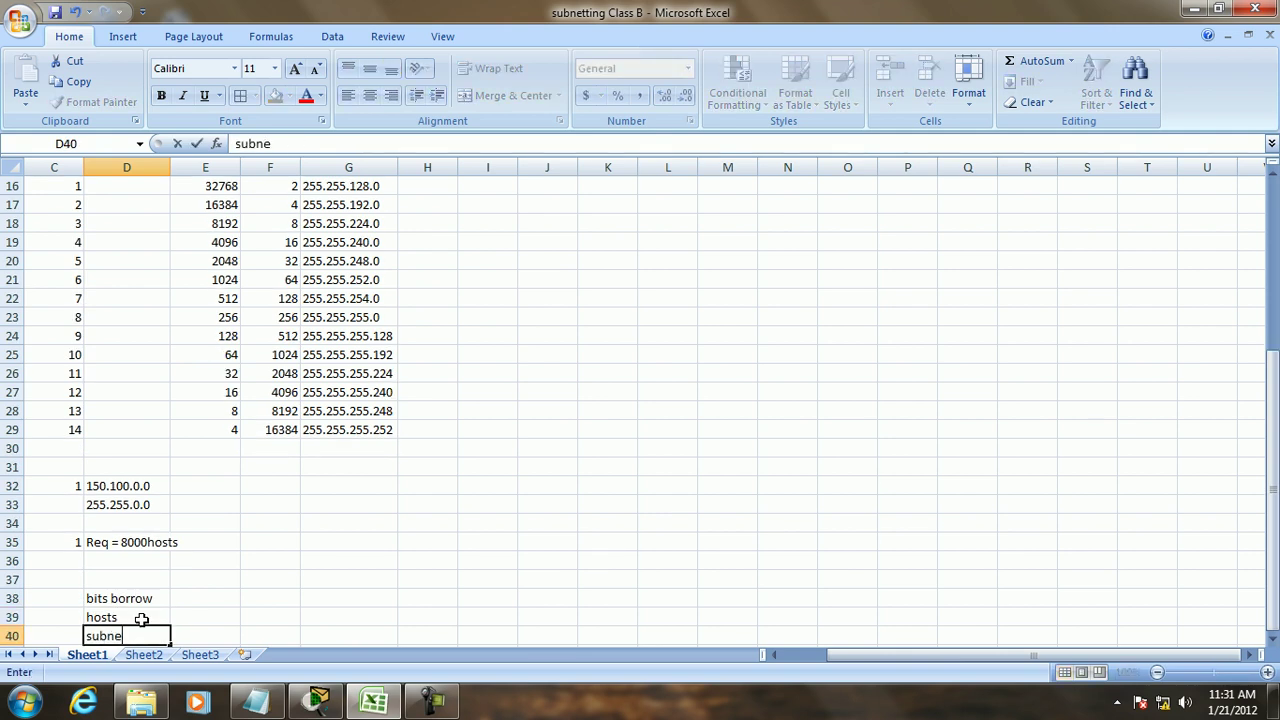
pyautogui.write('ts')
pyautogui.press('Return')
pyautogui.write('subnetmask')
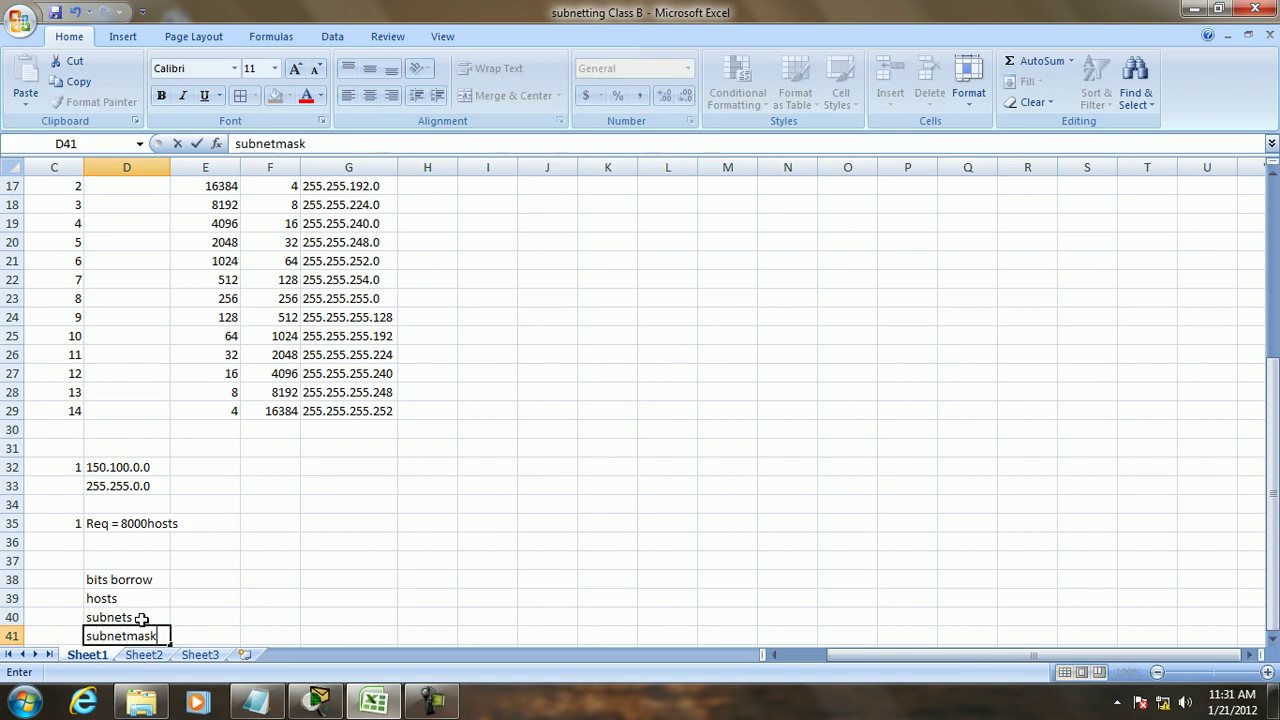
pyautogui.press('Return')
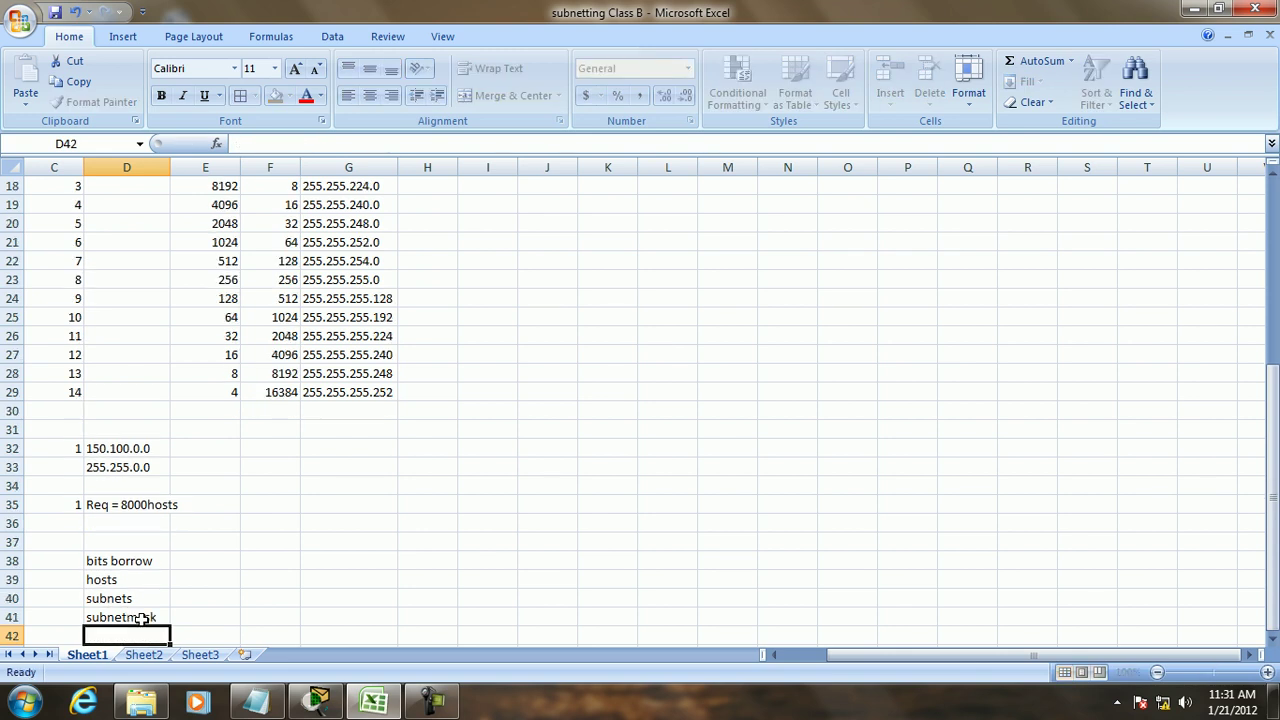
# Step: Look up the 8000-host requirement in the Class B table and enter 3 borrowed bits in E38
pyautogui.scroll(5, 364, 451)
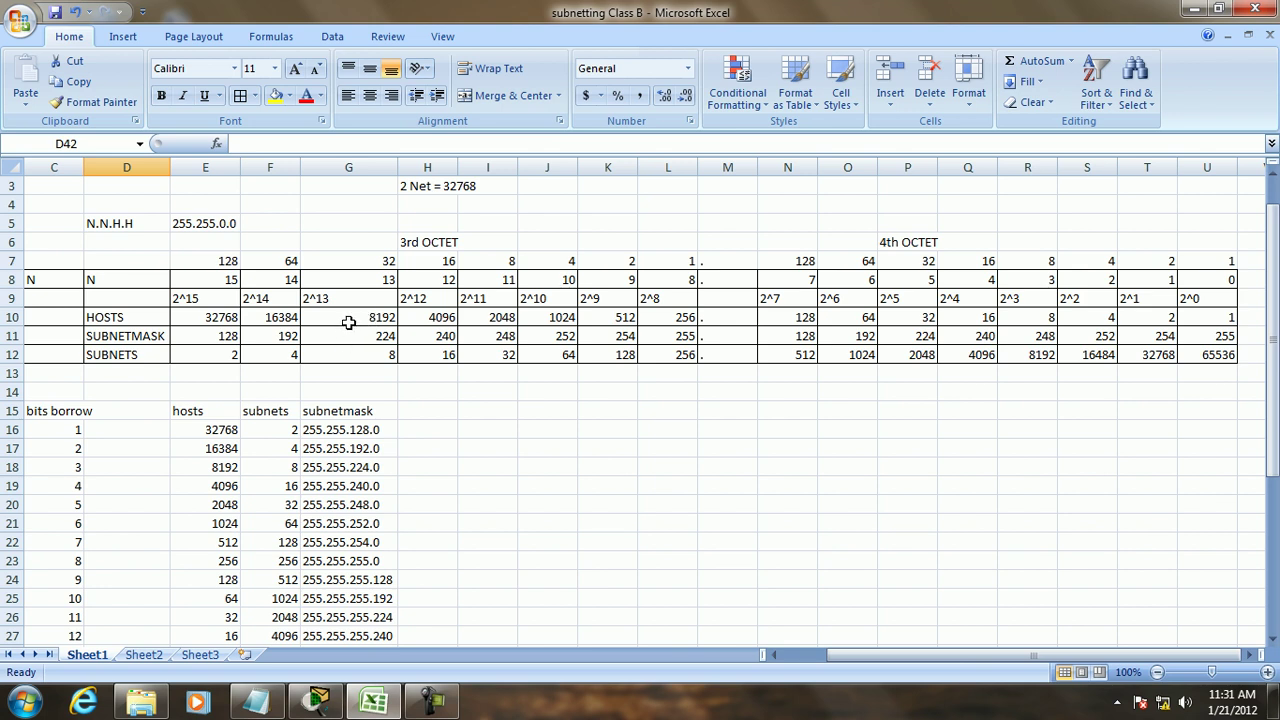
pyautogui.scroll(-4, 347, 322)
pyautogui.scroll(-2, 348, 322)
pyautogui.click(200, 506)
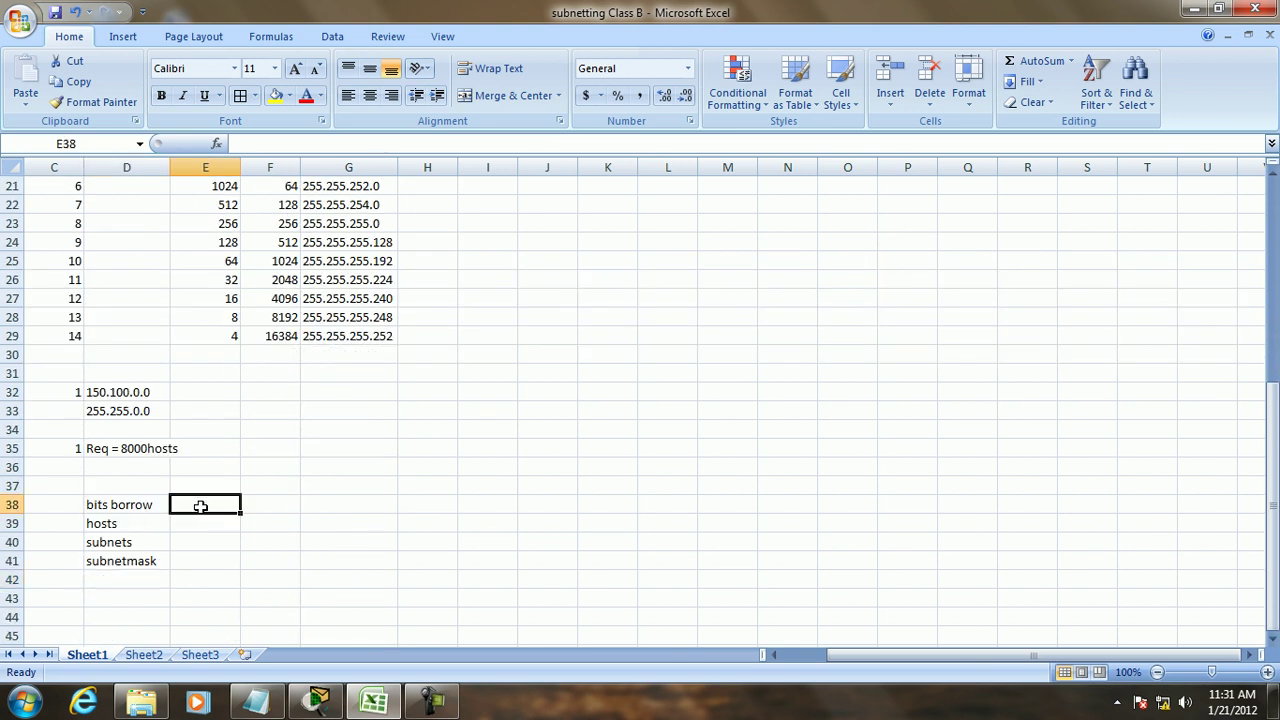
pyautogui.write('3')
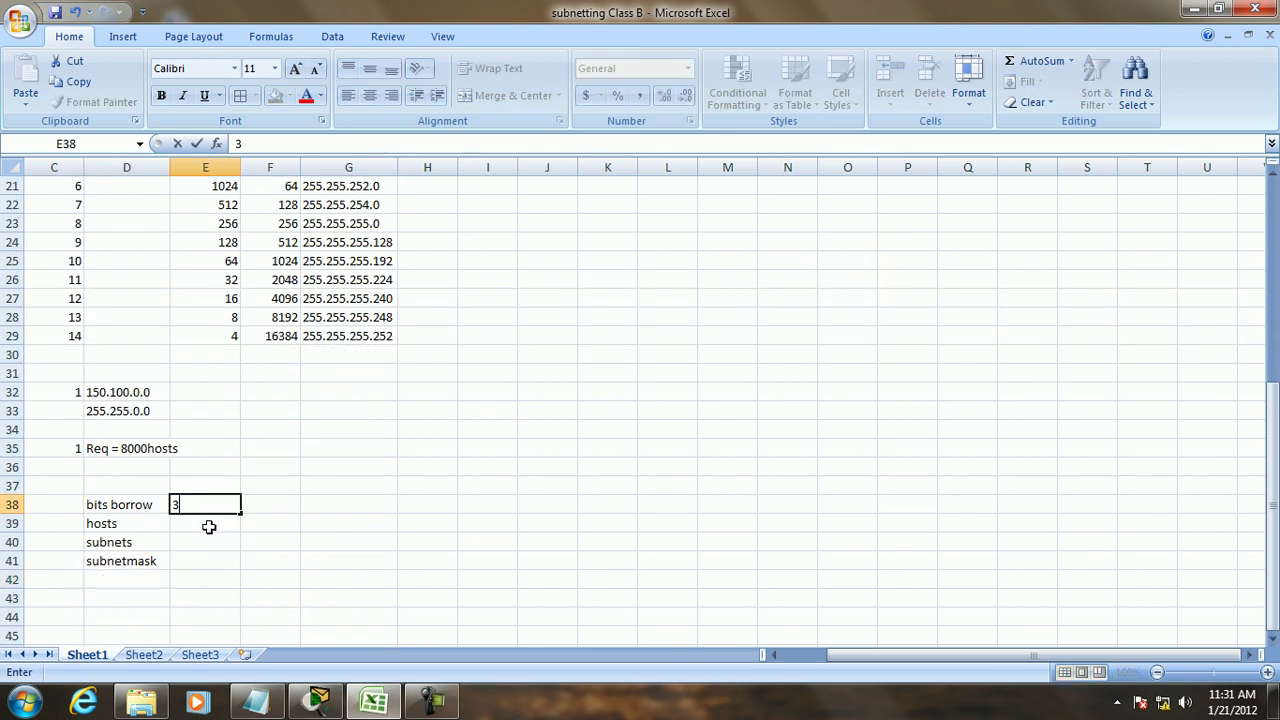
pyautogui.press('Return')
# Step: Check the host count for 3 borrowed bits in the Class B table and enter 8192 in E39 as hosts
pyautogui.scroll(6, 331, 466)
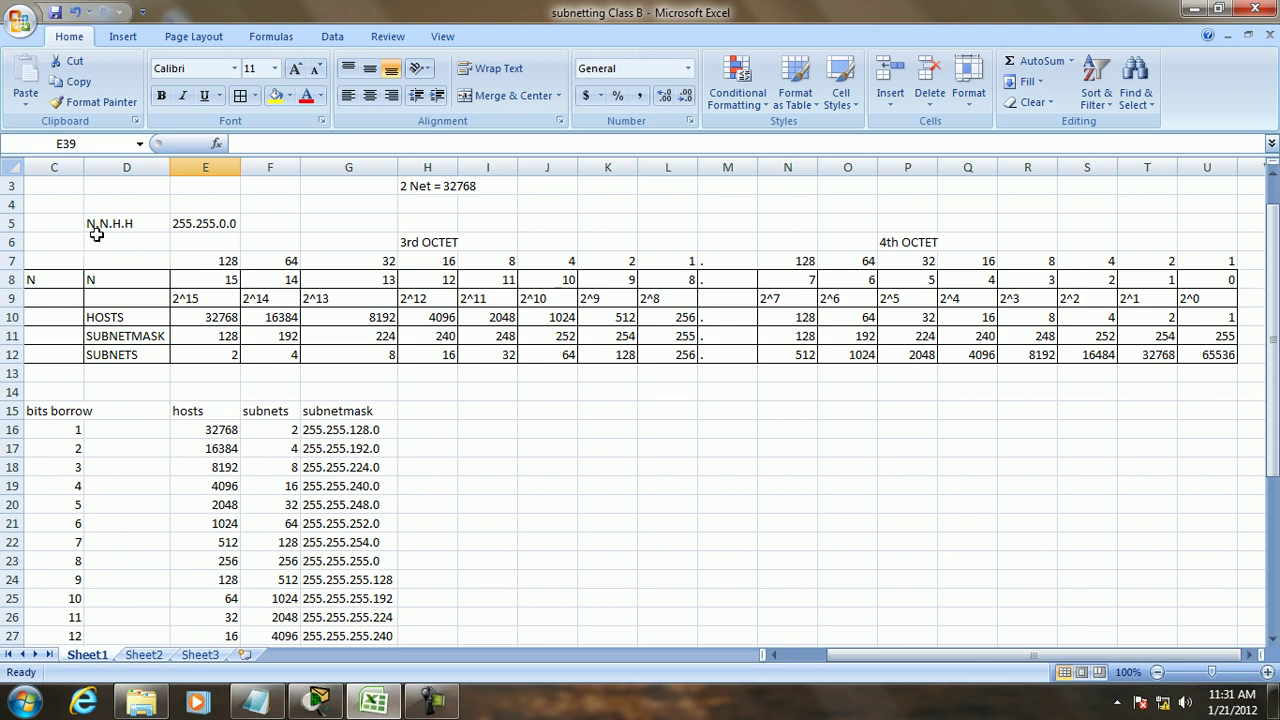
pyautogui.click(156, 232)
pyautogui.scroll(-5, 420, 403)
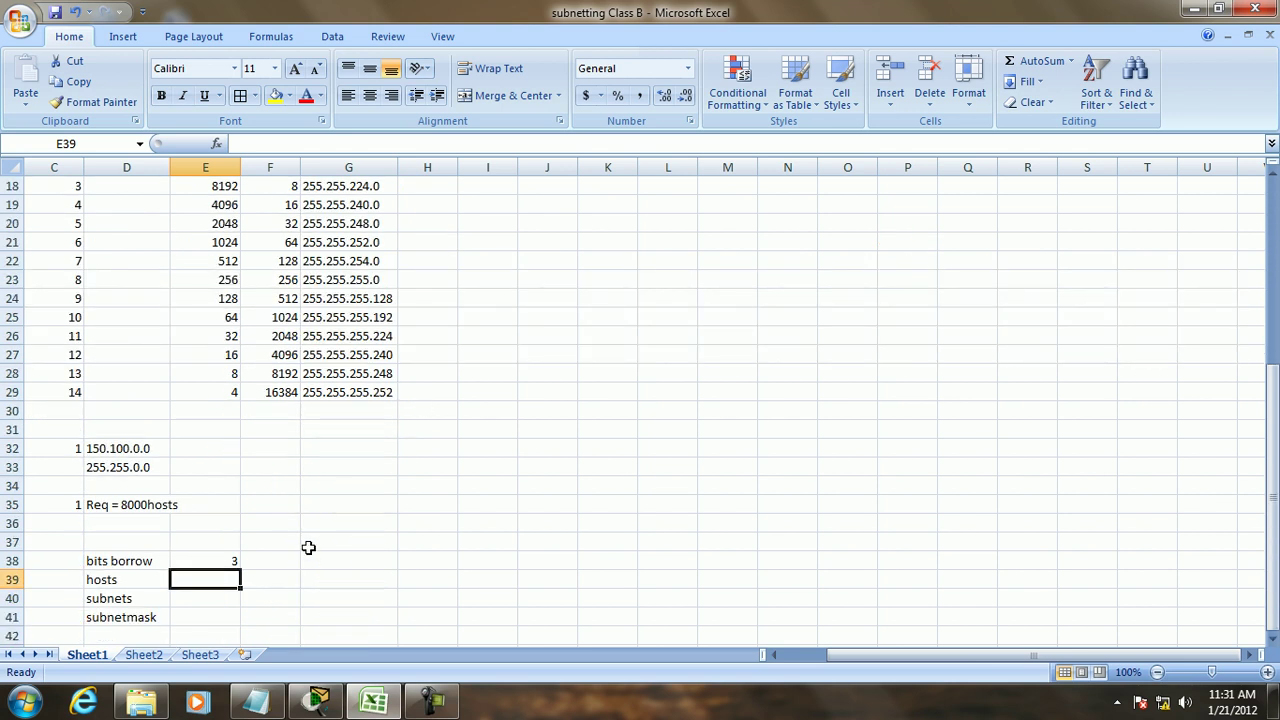
pyautogui.scroll(5, 344, 428)
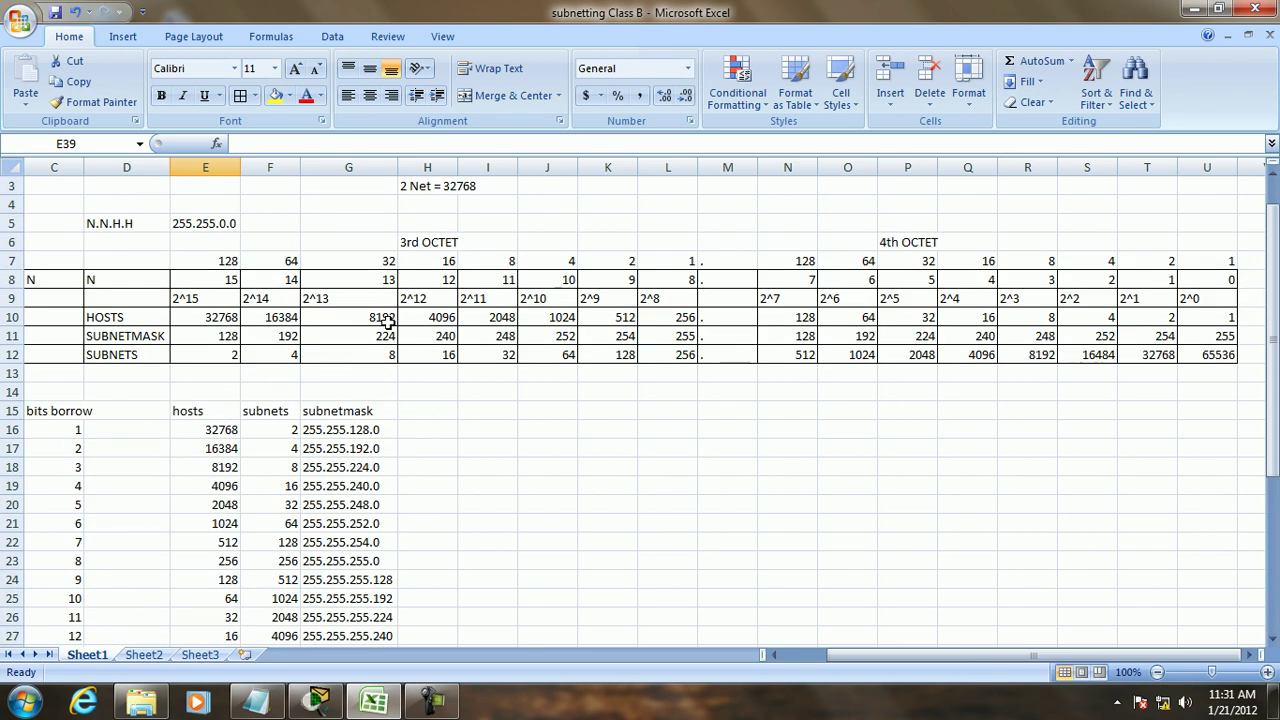
pyautogui.scroll(-5, 386, 318)
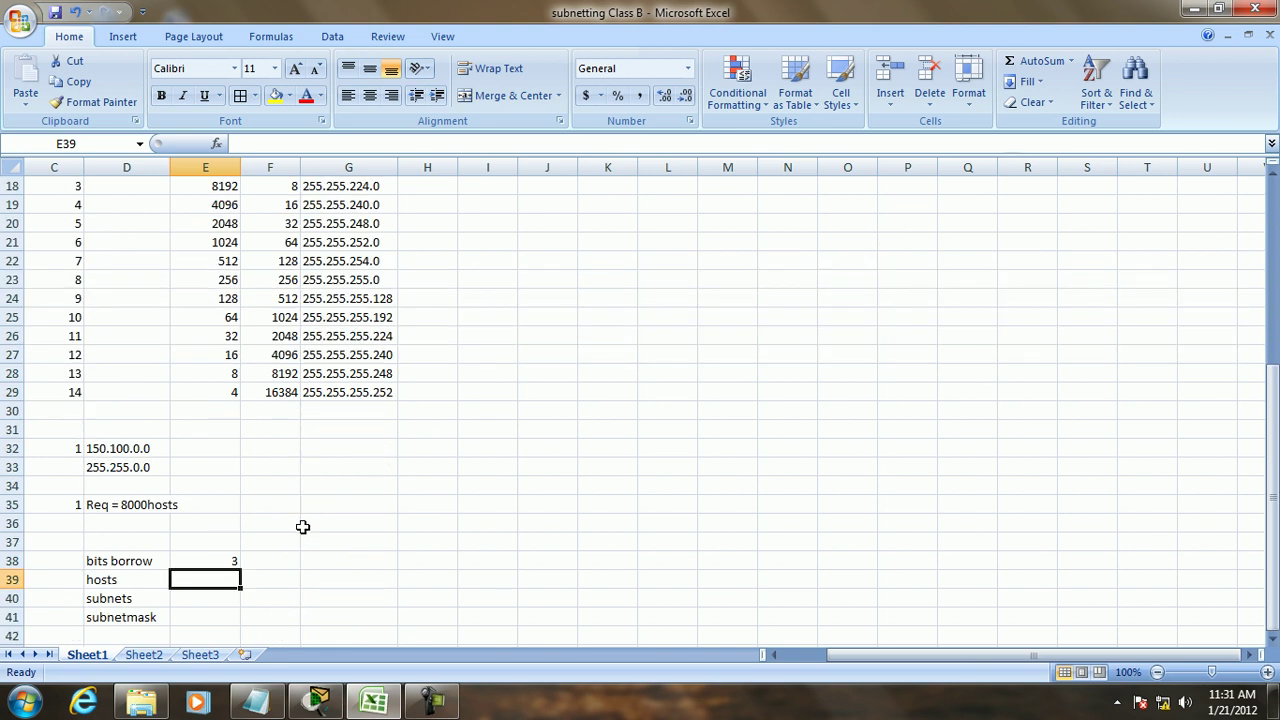
pyautogui.write('8192')
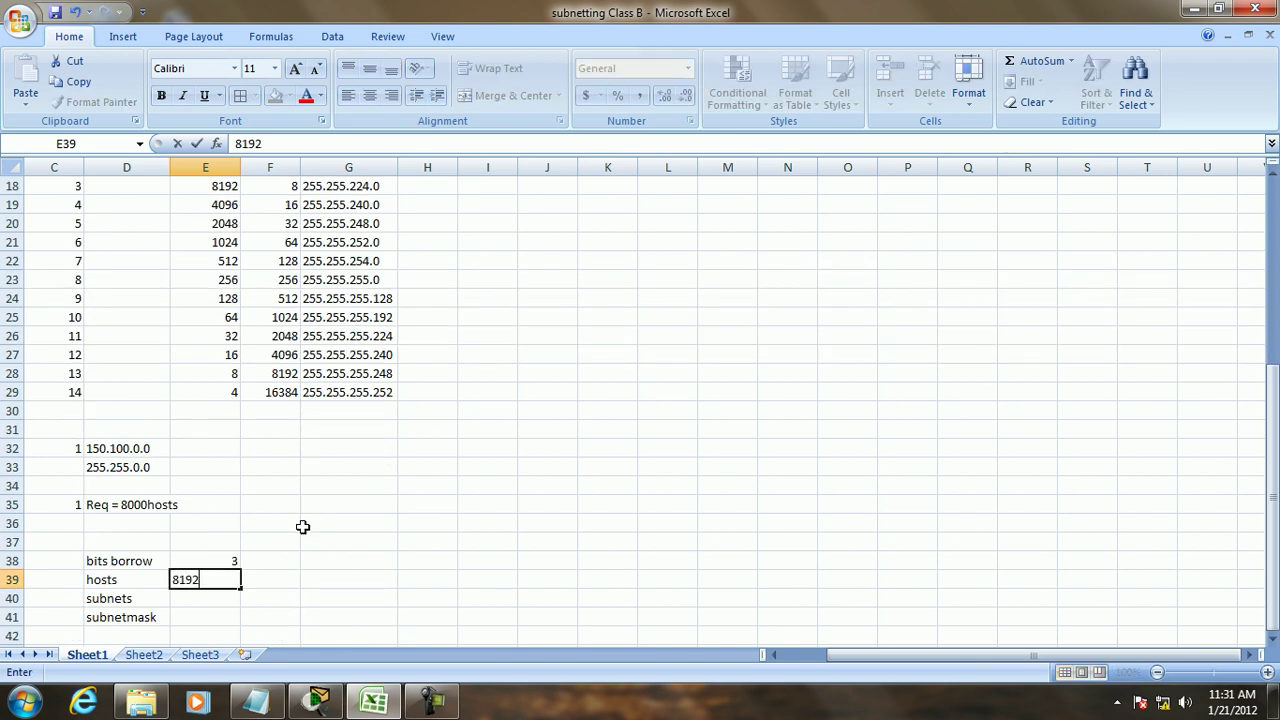
pyautogui.press('Tab')
# Step: Check the matching subnet count in the Class B table and enter 8 in E40 as subnets
pyautogui.scroll(5, 483, 503)
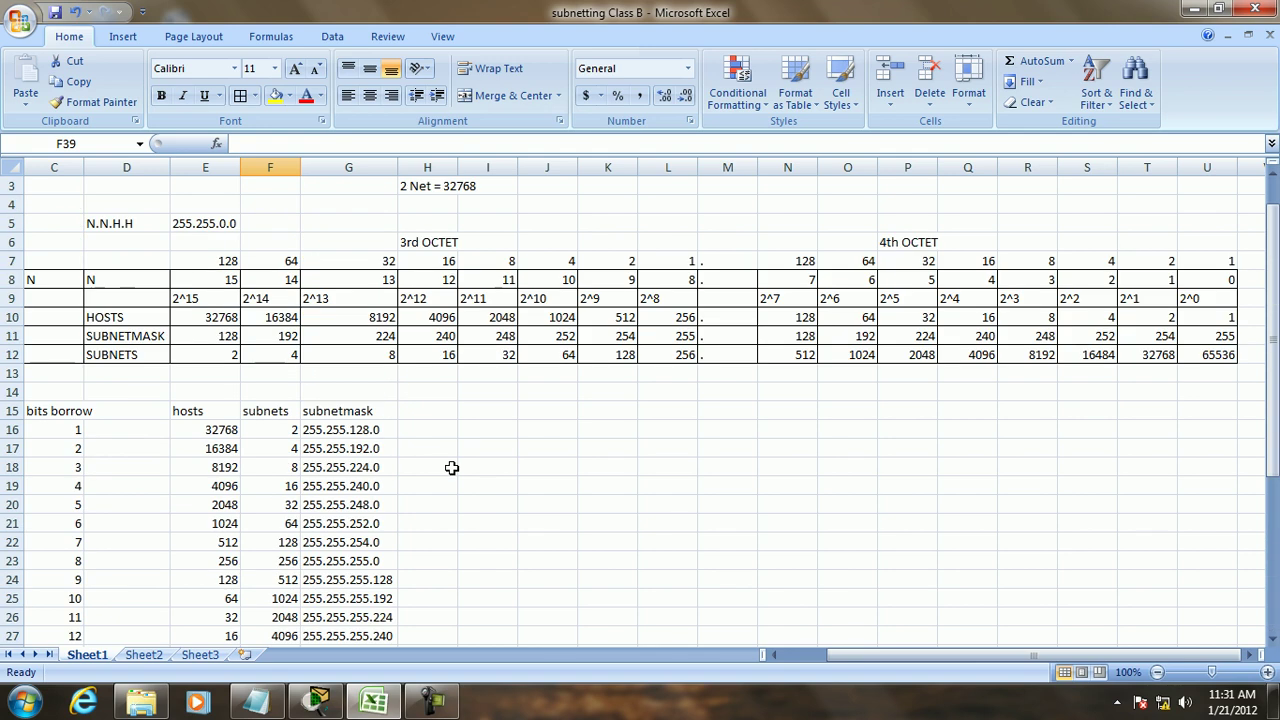
pyautogui.scroll(-5, 390, 362)
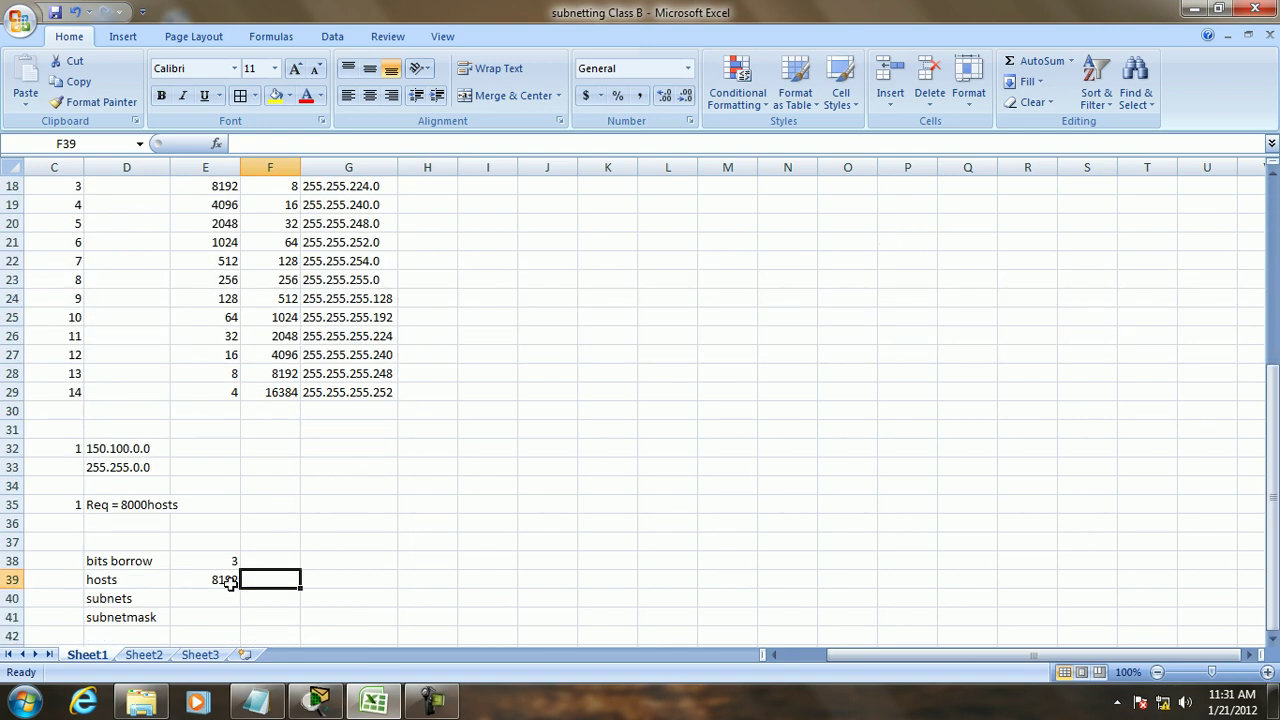
pyautogui.click(200, 599)
pyautogui.write('8')
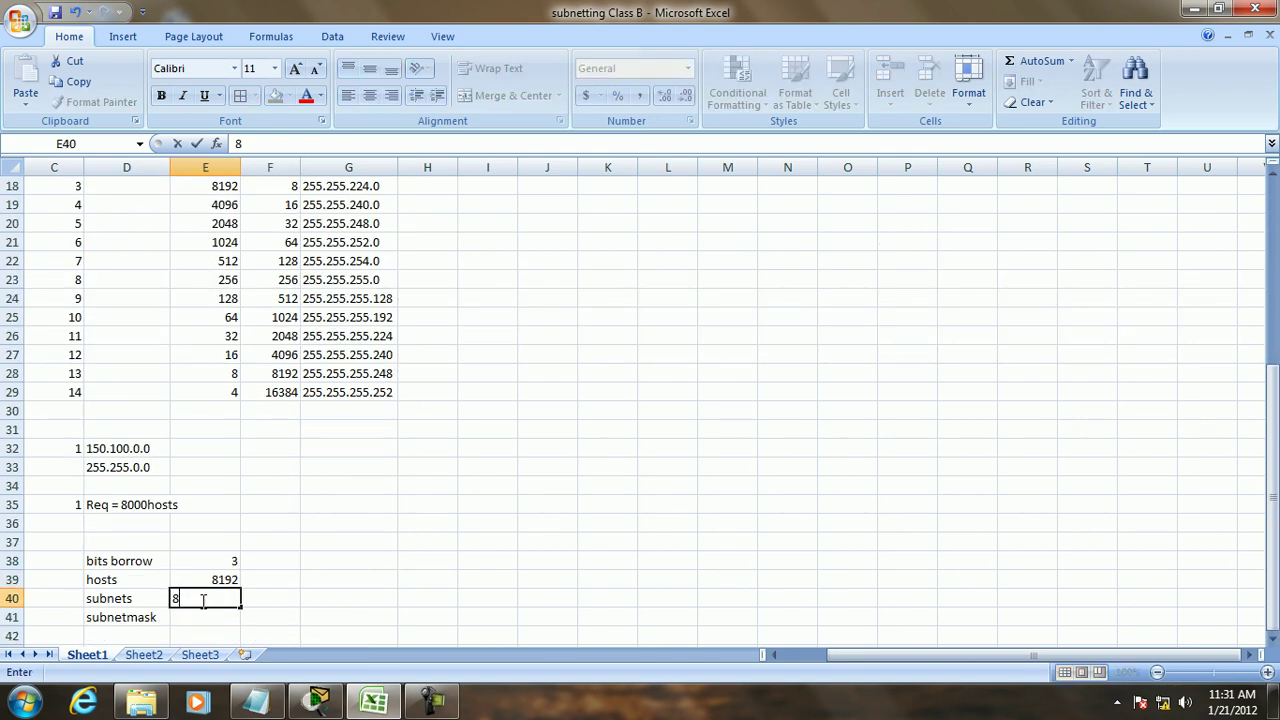
pyautogui.press('Tab')
# Step: Enter the subnet mask 255.255.224.0 in E41 and widen column E to fit it
pyautogui.click(205, 617)
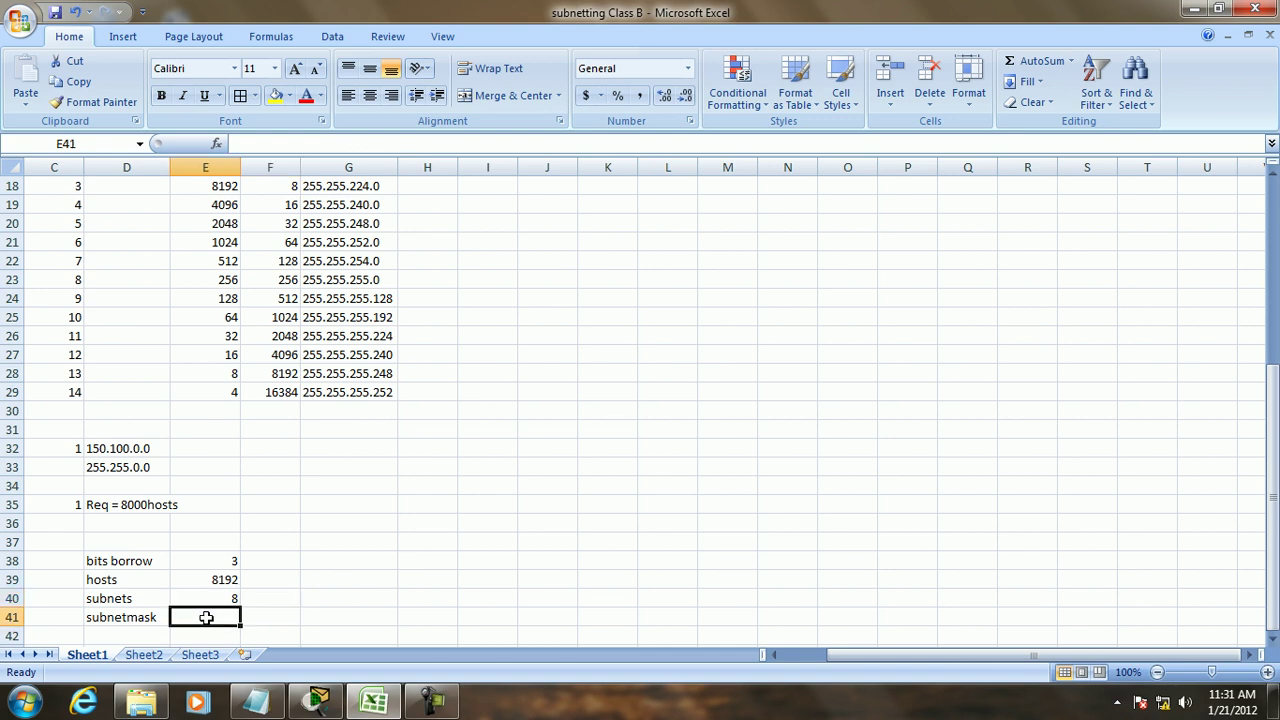
pyautogui.write('255')
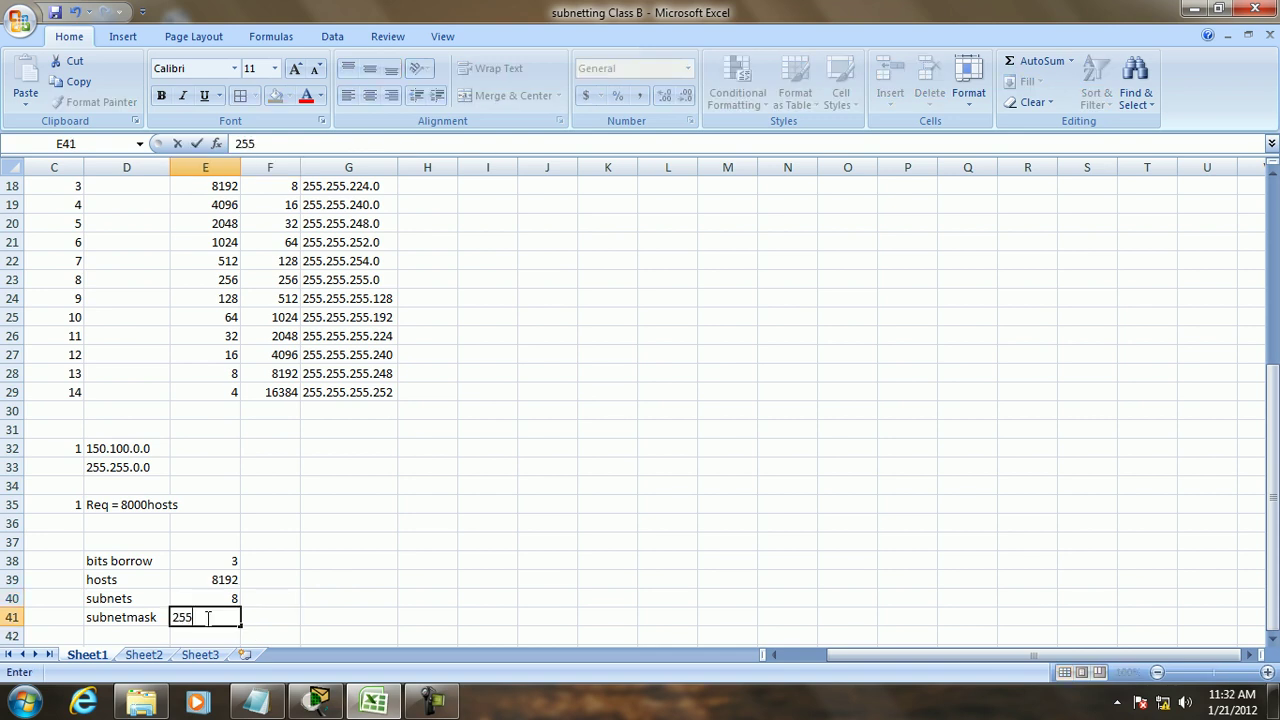
pyautogui.write('.')
pyautogui.scroll(6, 313, 514)
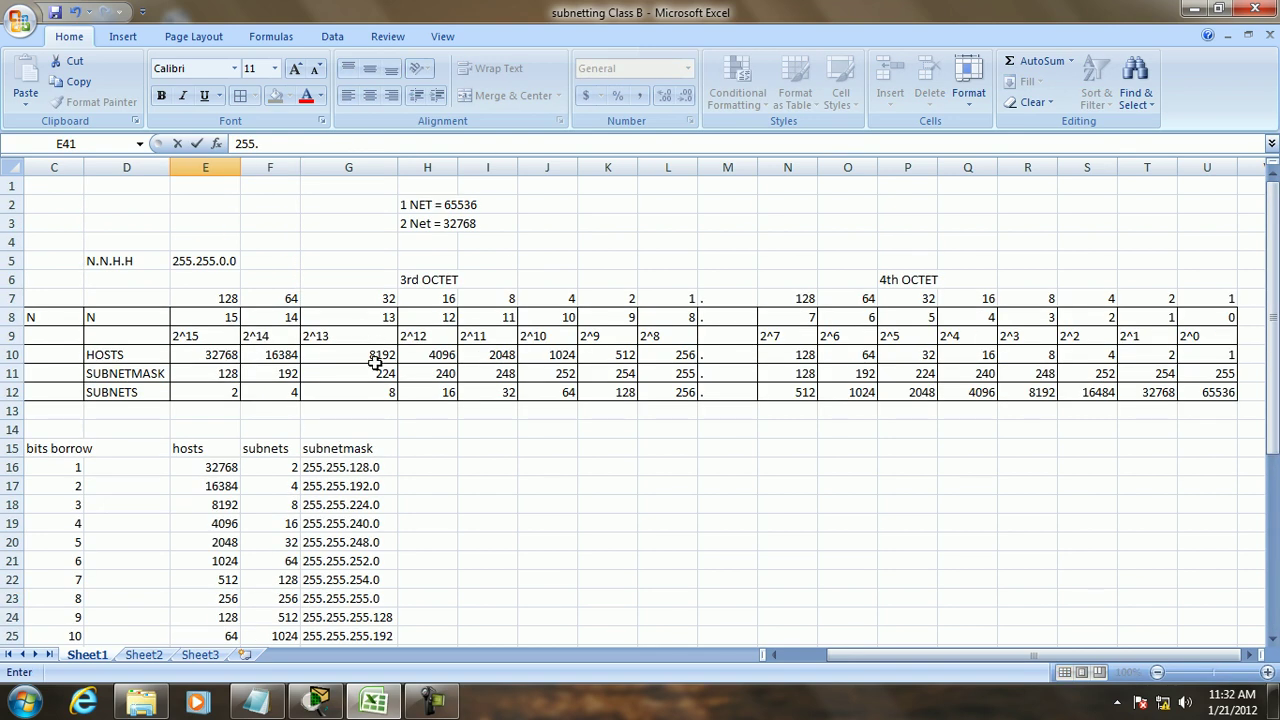
pyautogui.scroll(-3, 377, 371)
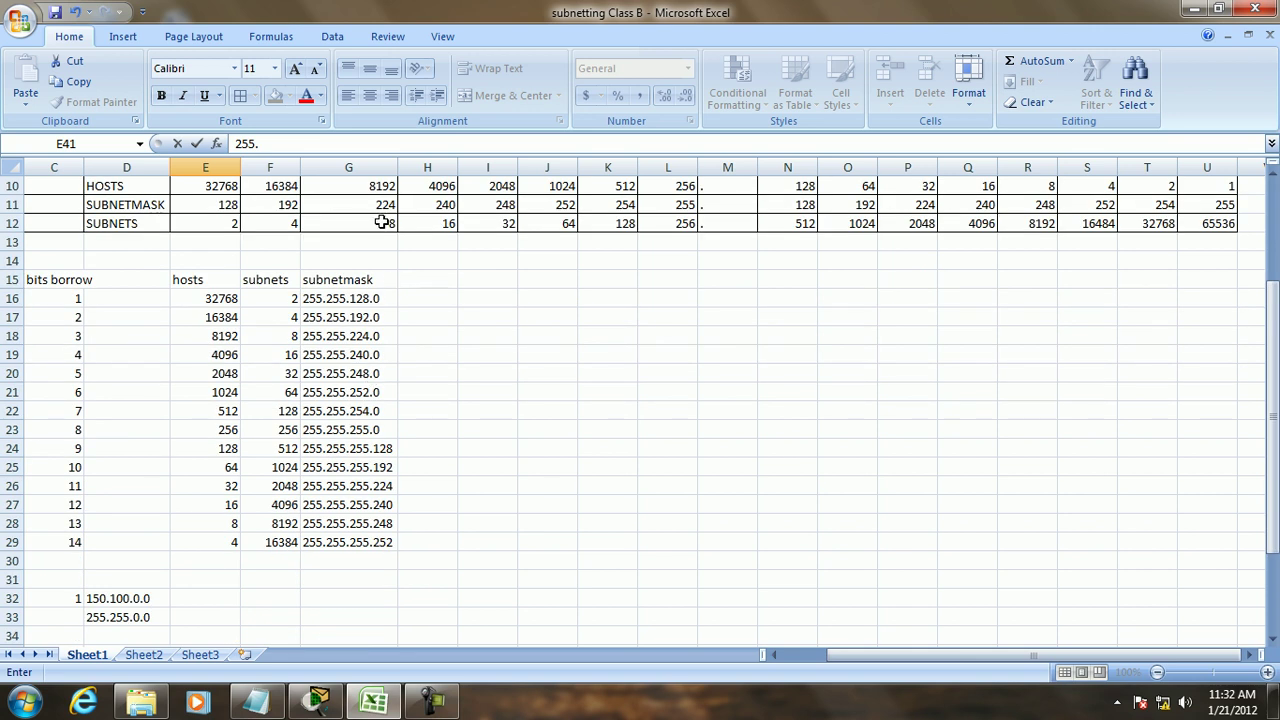
pyautogui.scroll(2, 378, 274)
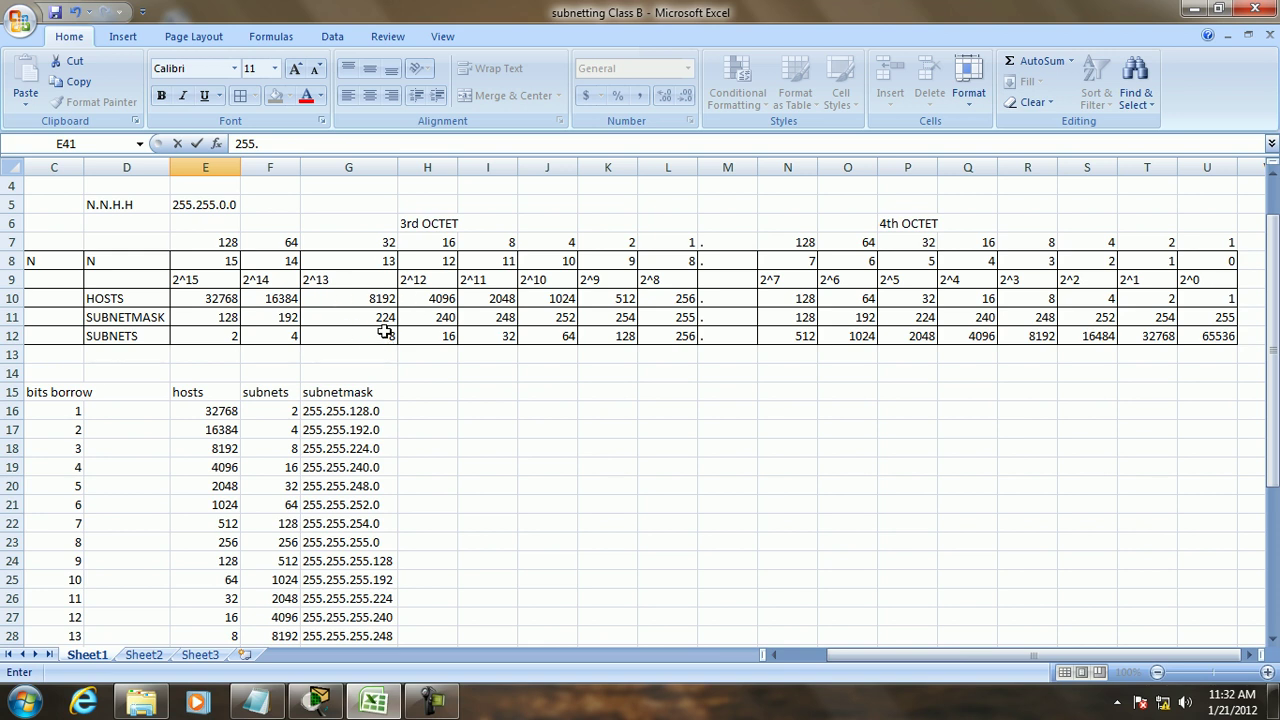
pyautogui.scroll(-5, 371, 331)
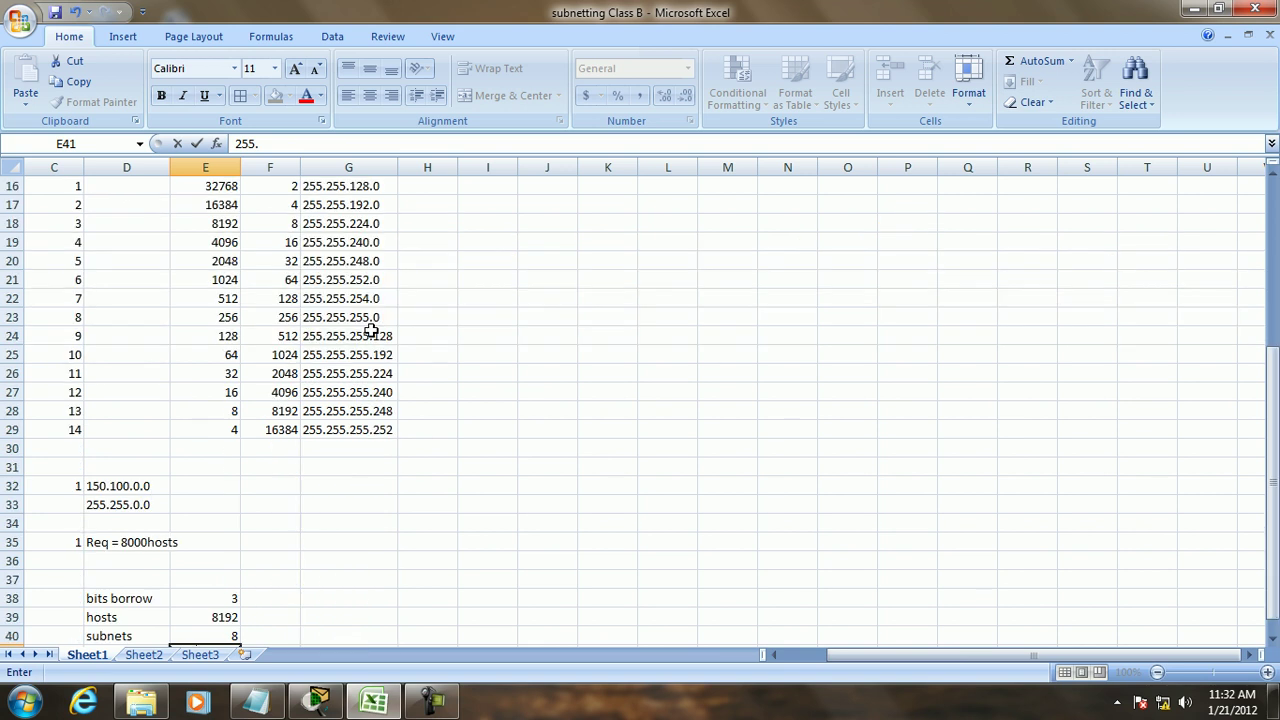
pyautogui.write('255')
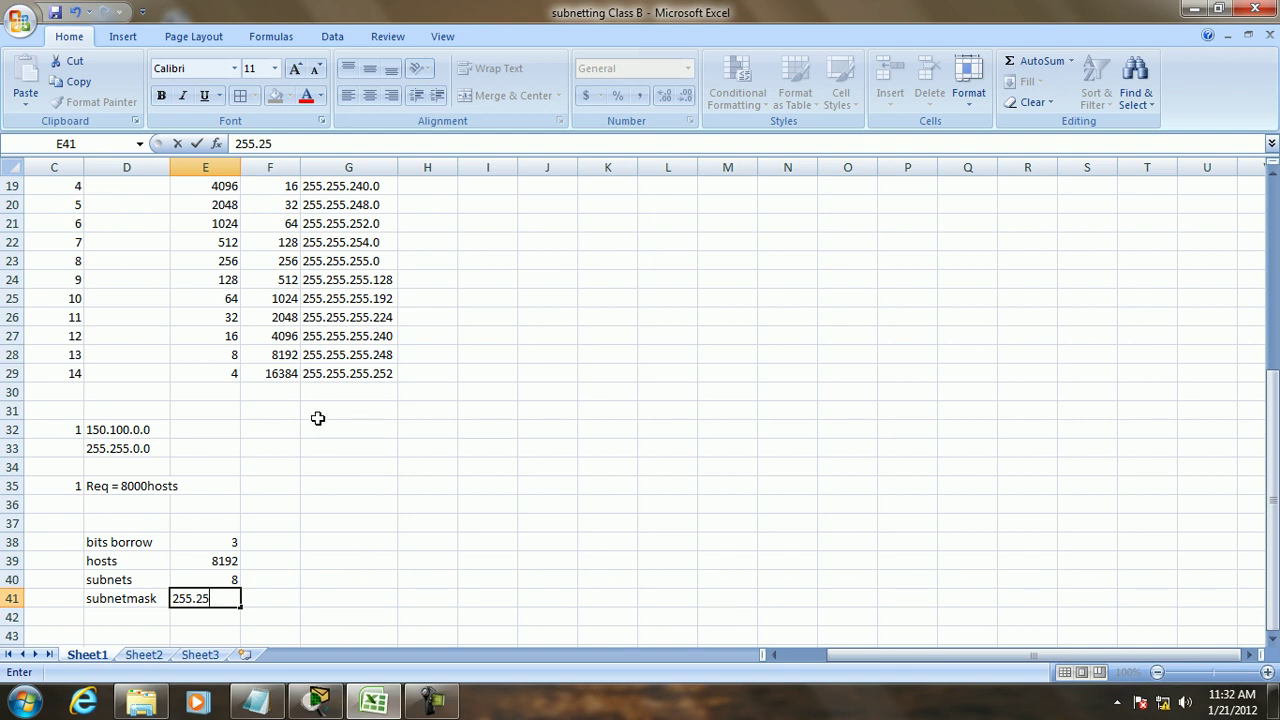
pyautogui.write('.224.0')
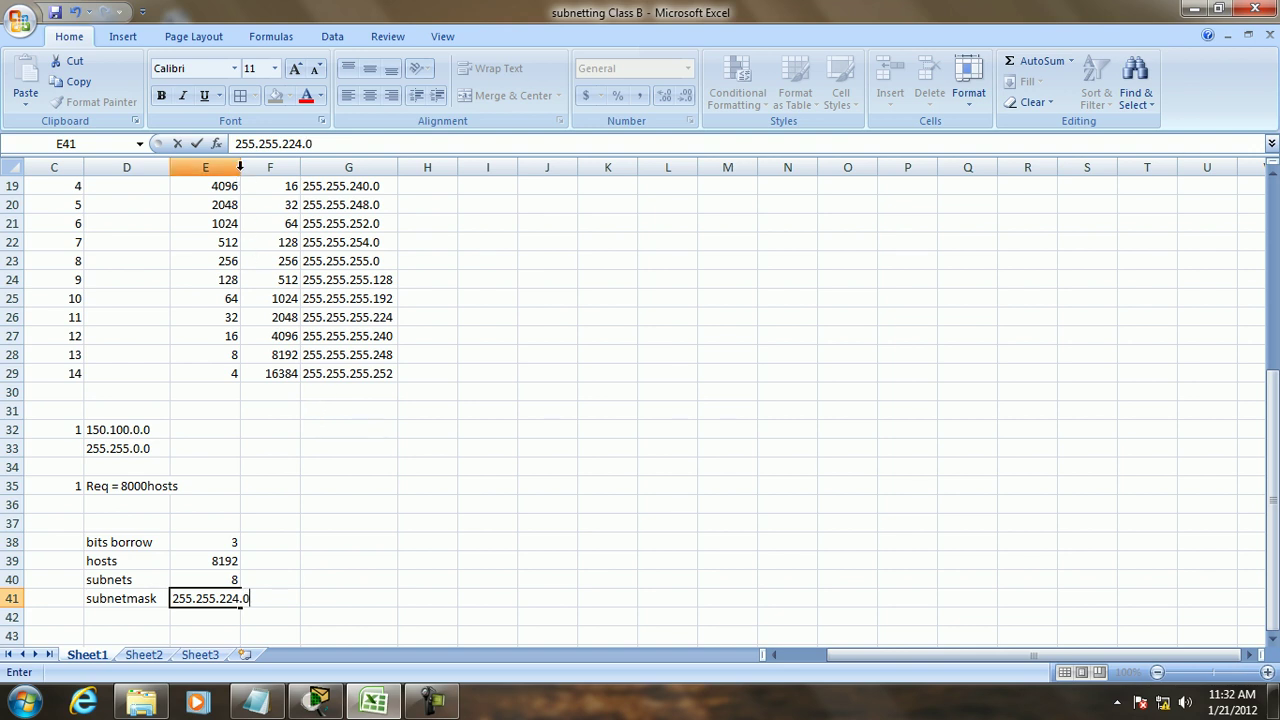
pyautogui.click(335, 561)
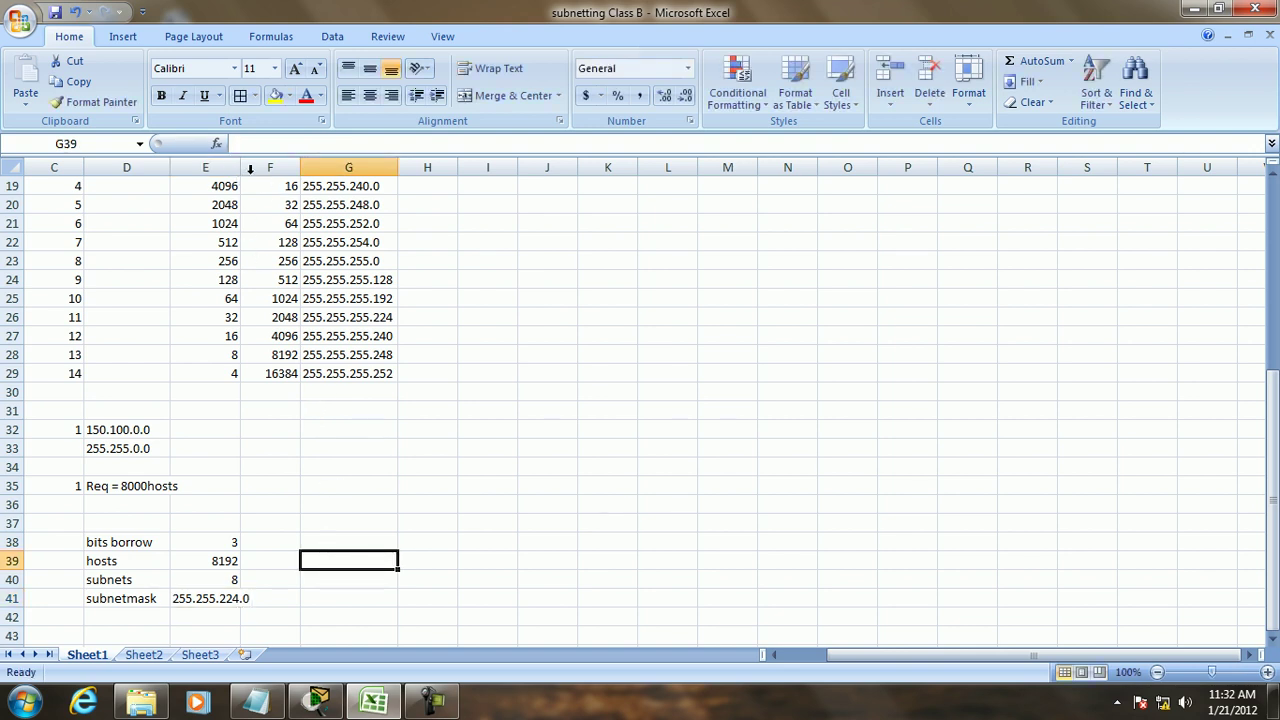
pyautogui.moveTo(237, 165); pyautogui.dragTo(253, 165)
# Step: Below the example's results, enter the heading "Network ID" in E44
pyautogui.scroll(6, 398, 302)
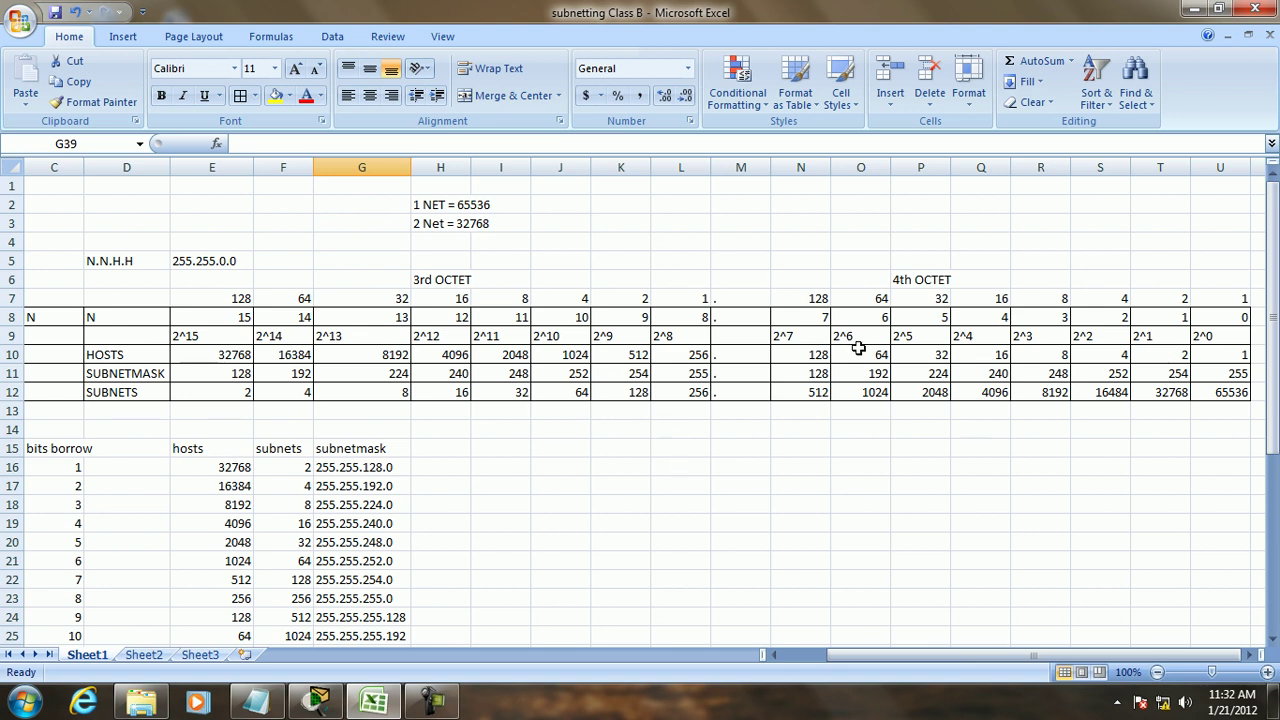
pyautogui.scroll(-7, 522, 431)
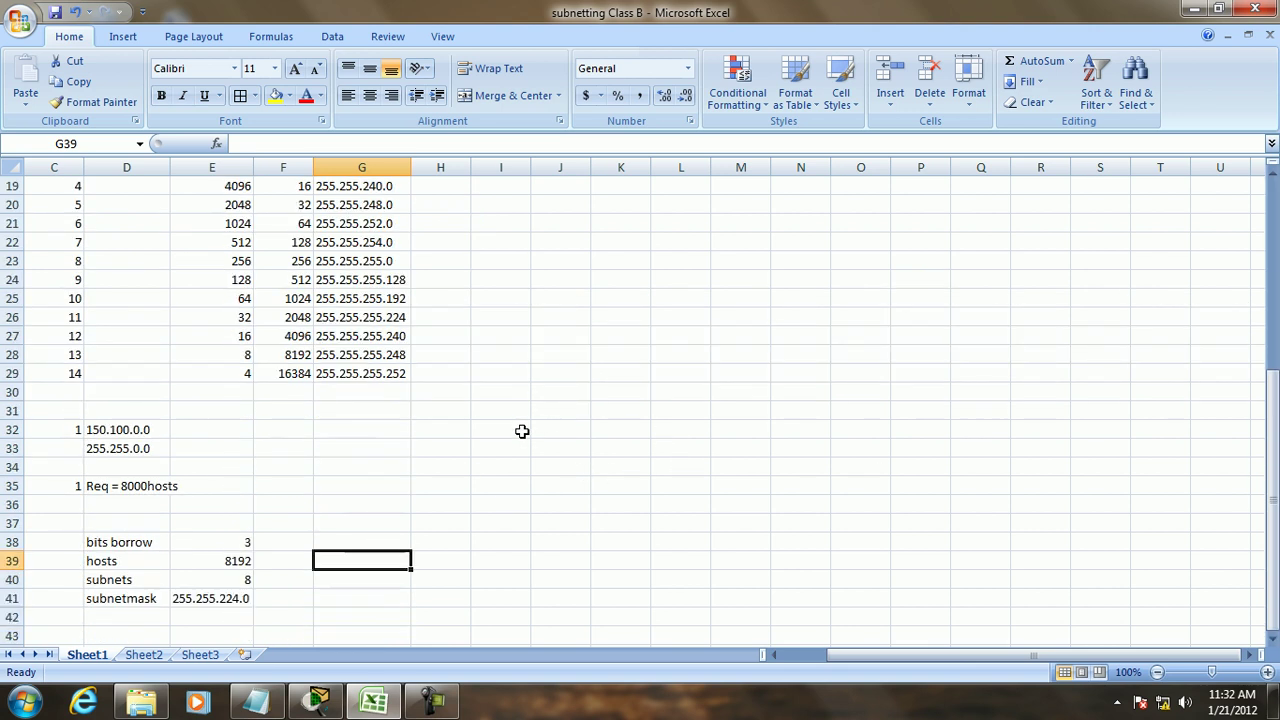
pyautogui.scroll(-1, 491, 474)
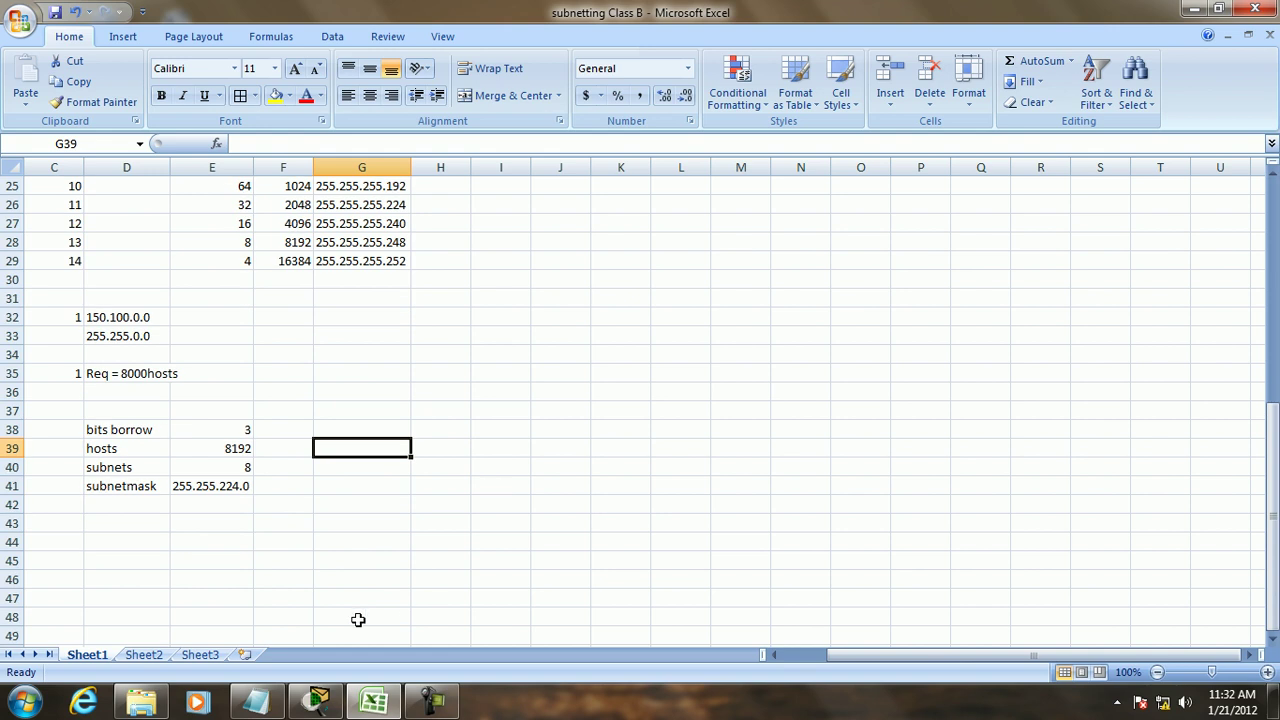
pyautogui.click(226, 542)
pyautogui.write('Net')
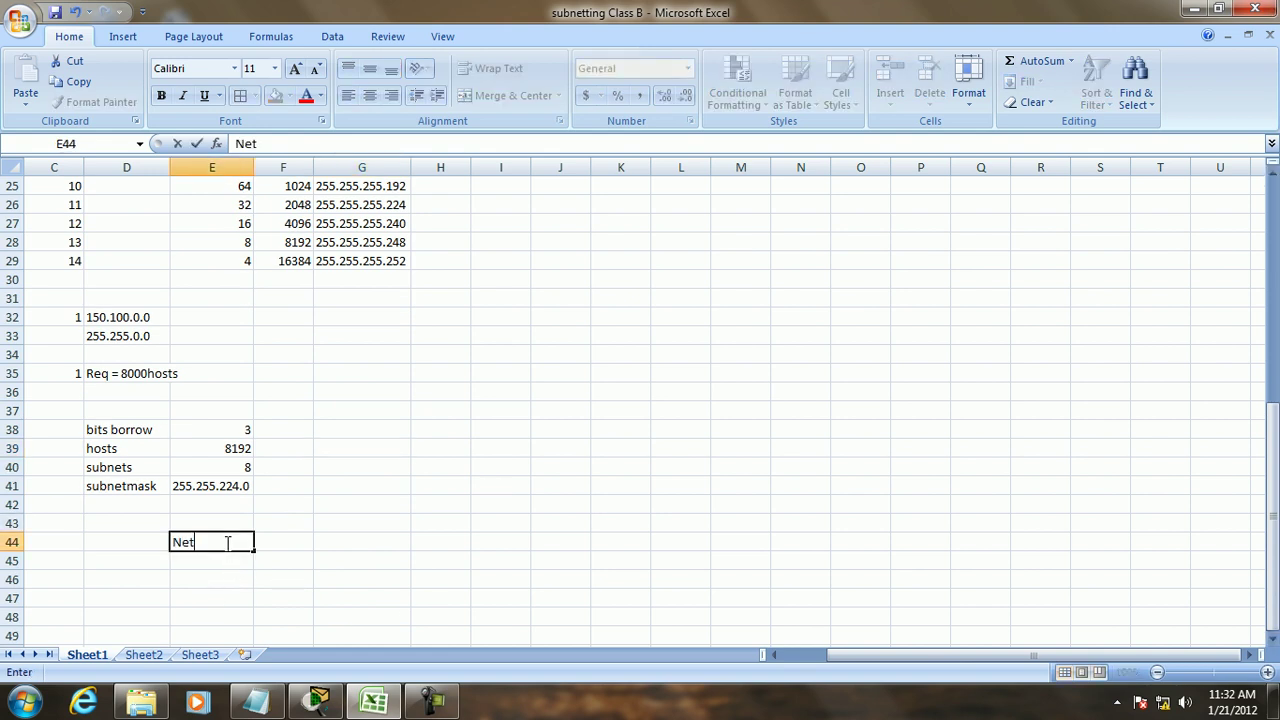
pyautogui.write('work ID')
pyautogui.press('Tab')
pyautogui.press('Tab')
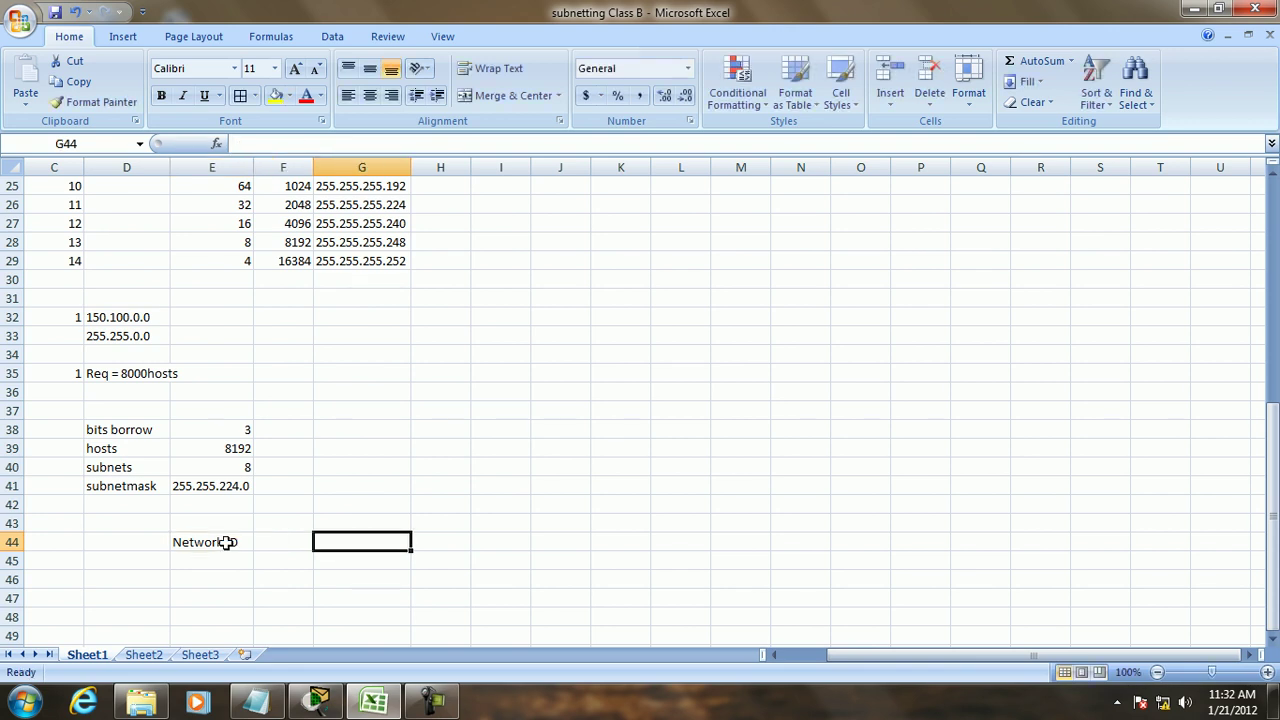
# Step: Enter the heading "First valid IP" in G44
pyautogui.write('for')
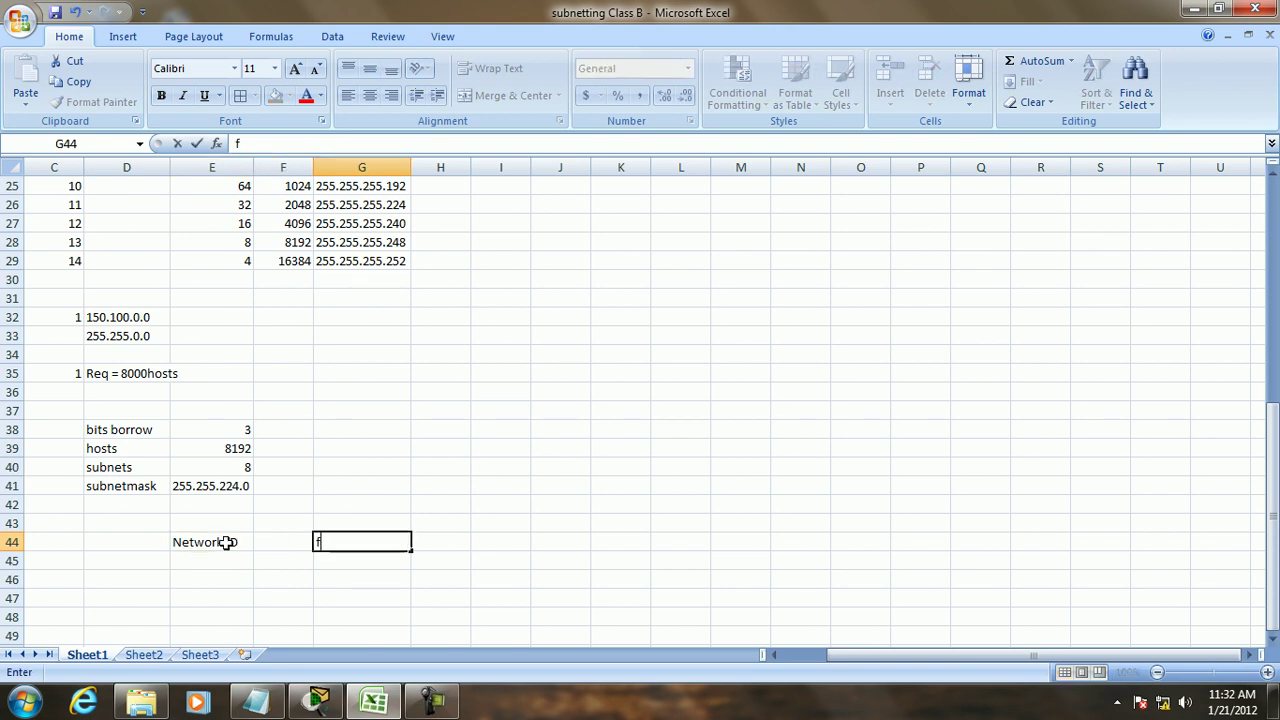
pyautogui.press('BackSpace')
pyautogui.press('BackSpace')
pyautogui.write('fo')
pyautogui.press('BackSpace')
pyautogui.press('BackSpace')
pyautogui.write('First va')
pyautogui.press('BackSpace')
pyautogui.press('BackSpace')
pyautogui.write('validd')
pyautogui.press('BackSpace')
pyautogui.write('IP')
pyautogui.press('Tab')
pyautogui.press('Tab')
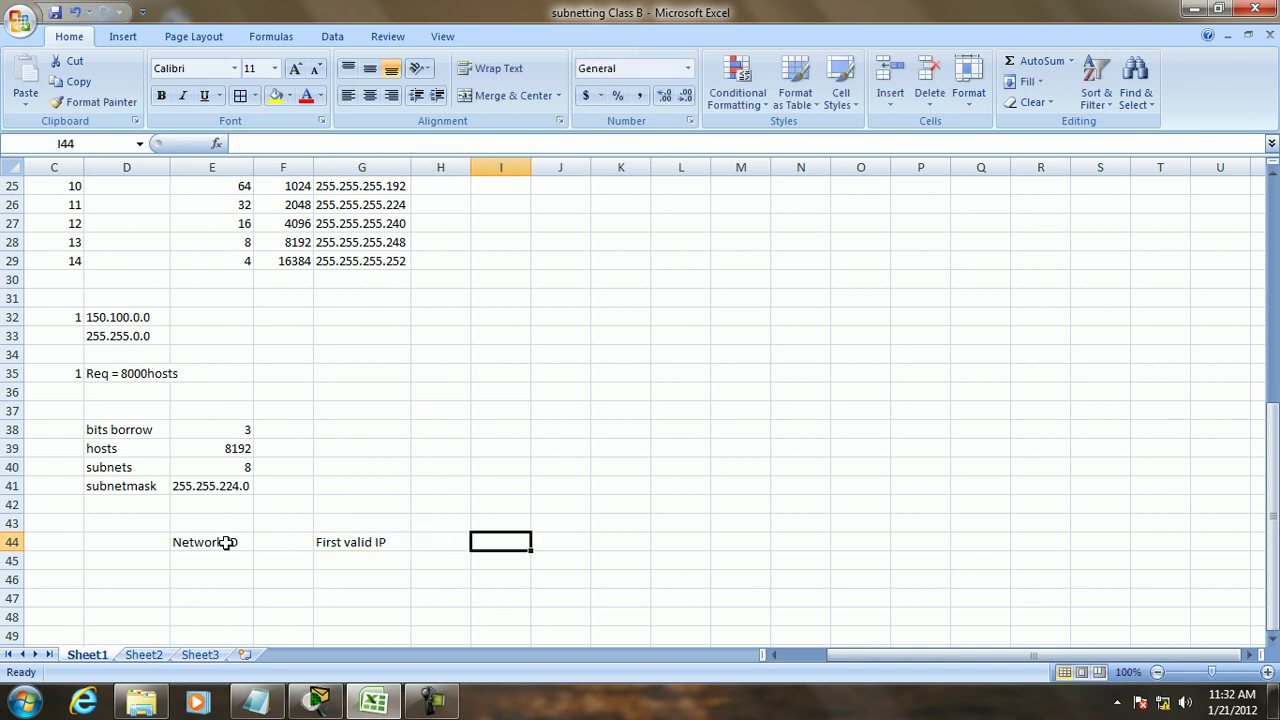
# Step: Enter the heading "Last valid Ip" in J44, leaving two empty columns after the first valid IP heading
pyautogui.press('Tab')
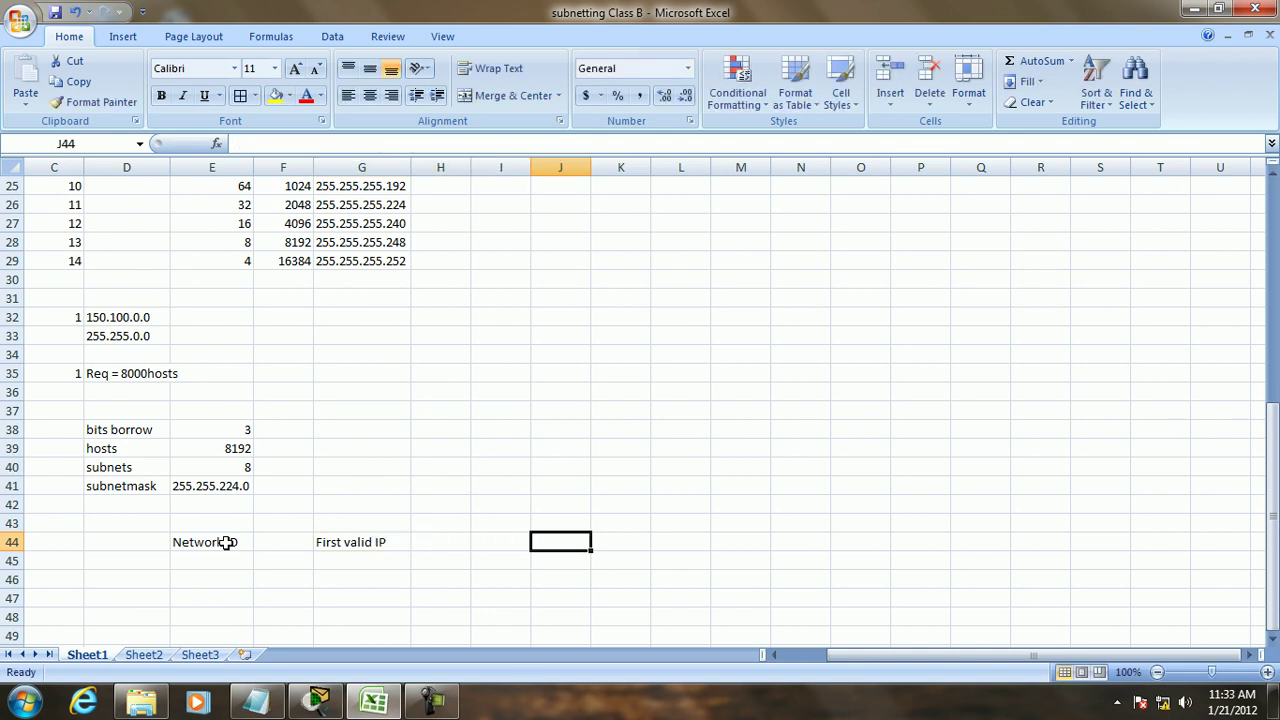
pyautogui.write('Last val')
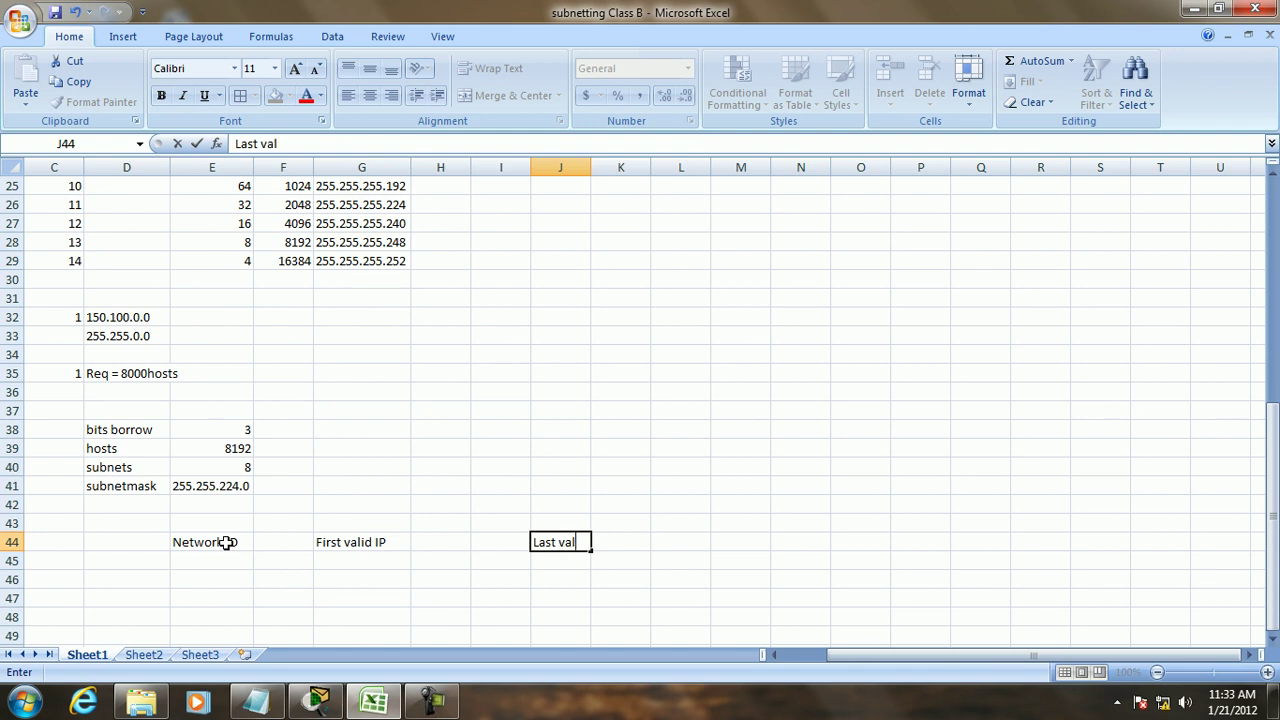
pyautogui.write('id I')
pyautogui.press('BackSpace')
pyautogui.write('Ip')
pyautogui.press('Tab')
pyautogui.press('Tab')
# Step: Enter the heading "Broadcast IP" in L44 and widen columns J and L to fit their headings
pyautogui.write('Br')
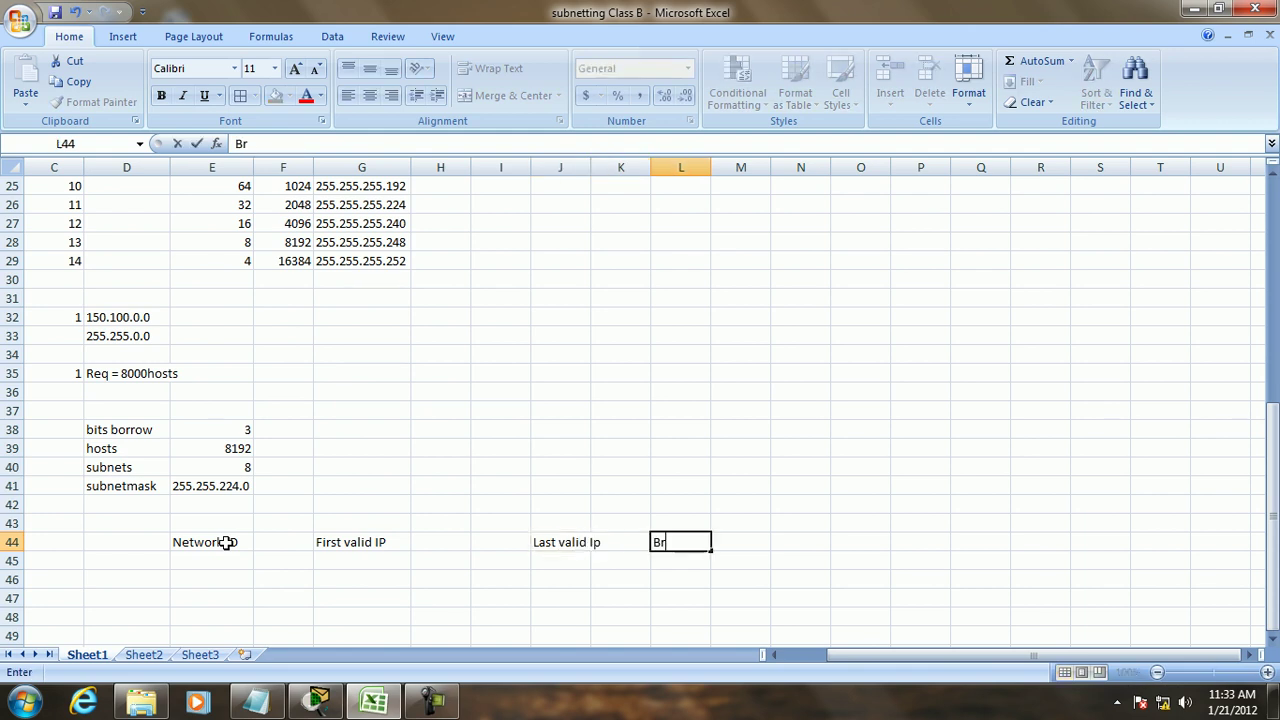
pyautogui.write('oadcast IP')
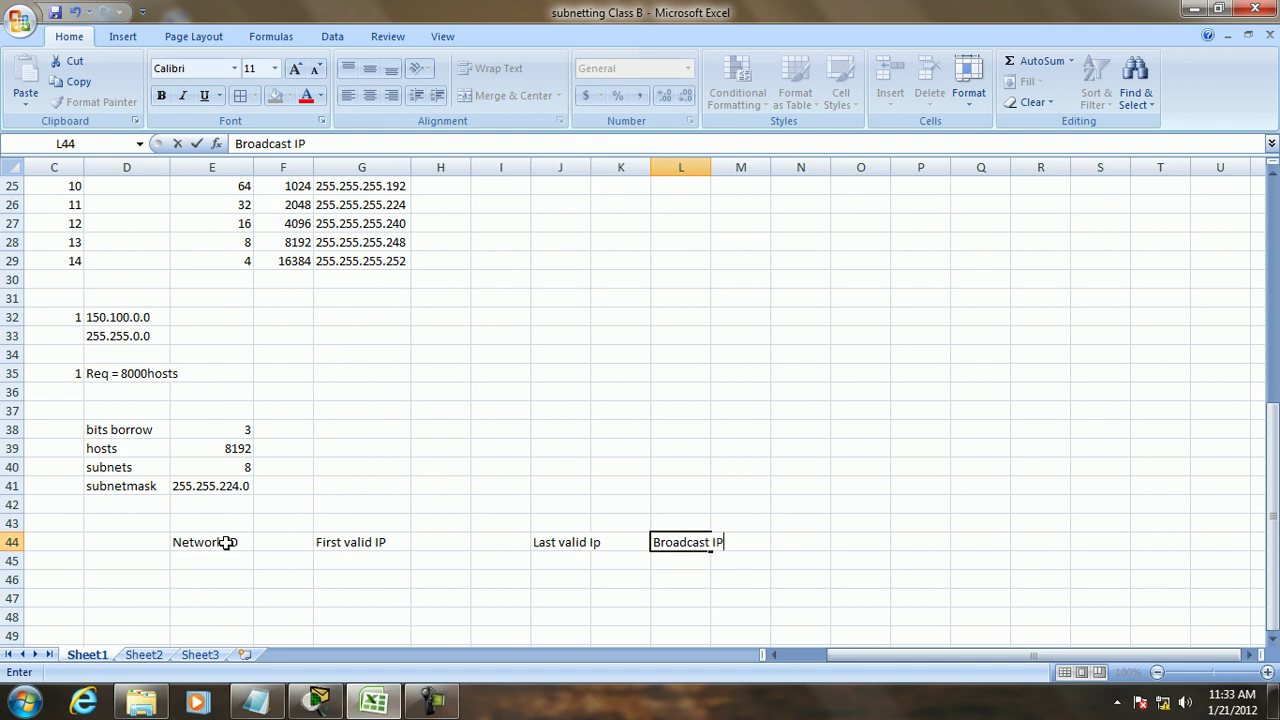
pyautogui.press('Return')
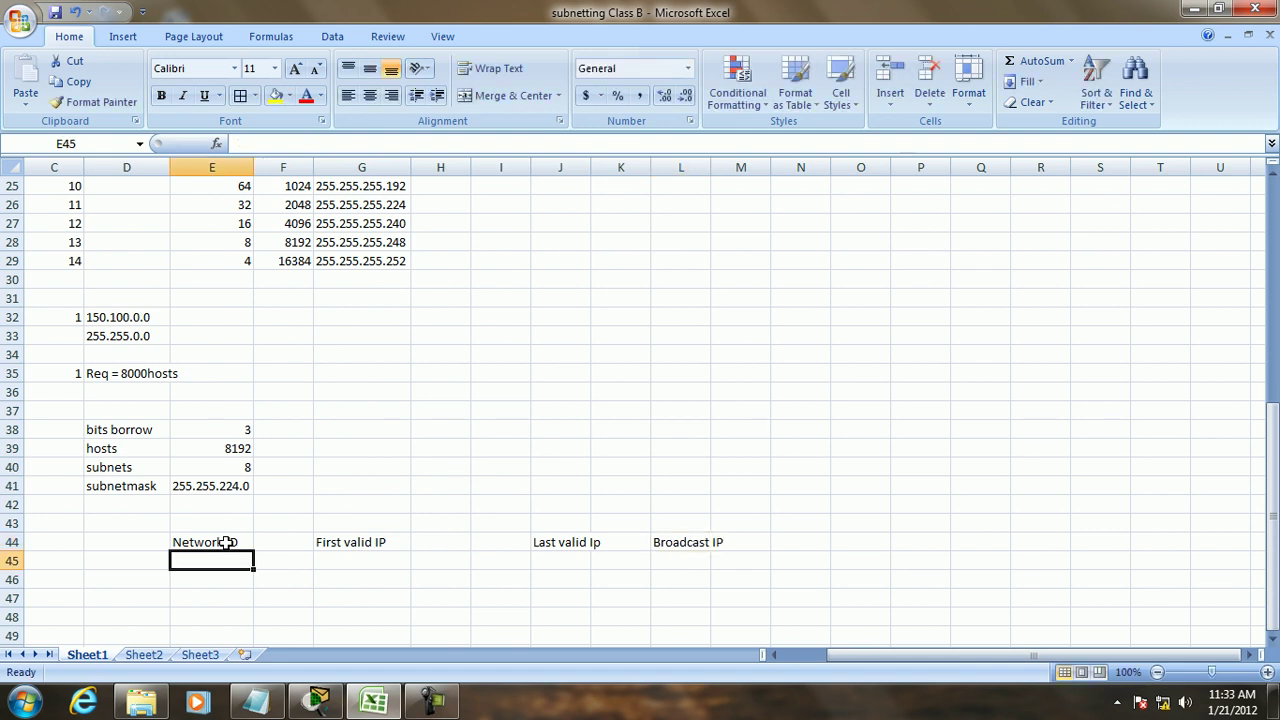
pyautogui.doubleClick(590, 167)
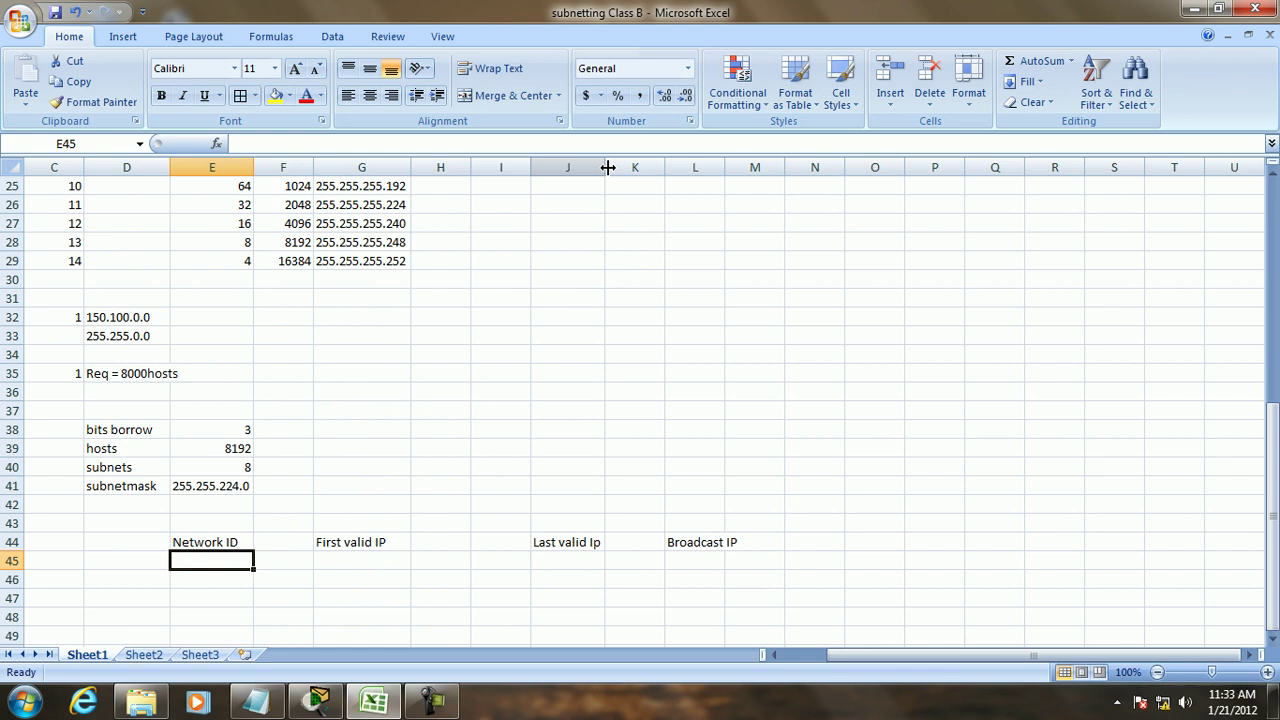
pyautogui.doubleClick(724, 172)
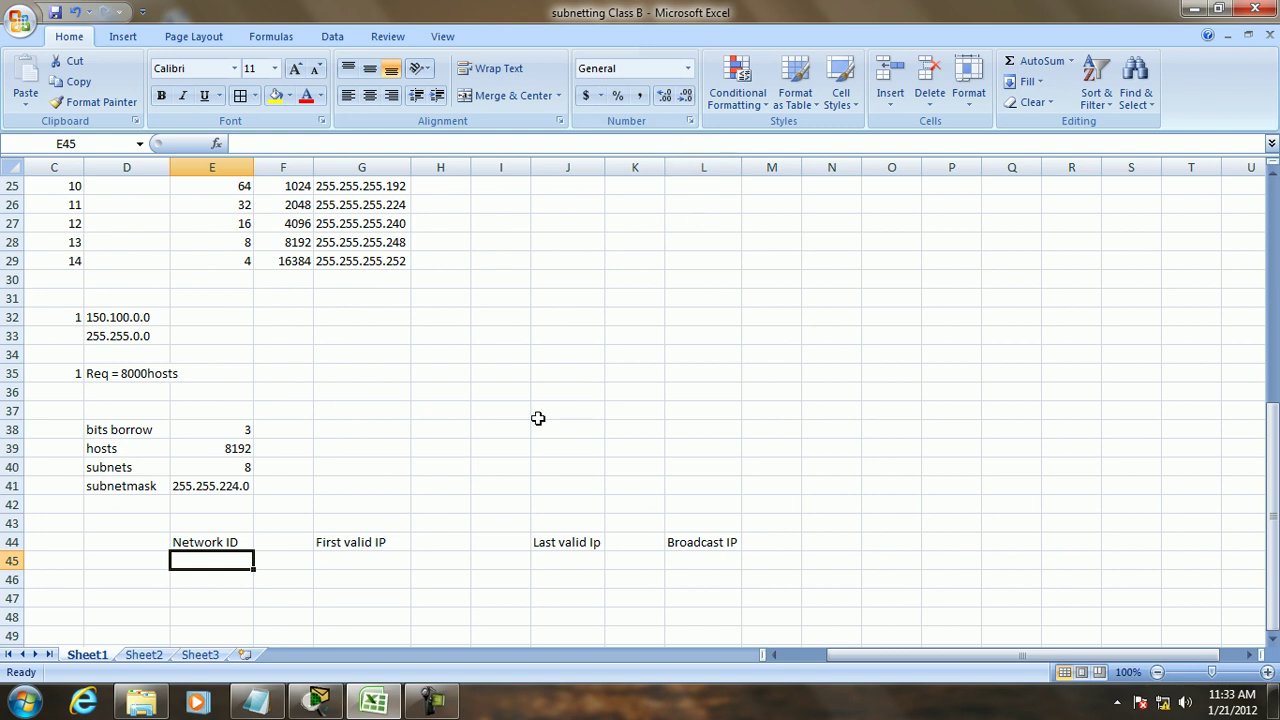
# Step: Switch to the untitled notes in Notepad and maximize the window
pyautogui.click(262, 705)
pyautogui.moveTo(585, 190); pyautogui.dragTo(717, 124)
pyautogui.doubleClick(724, 115)
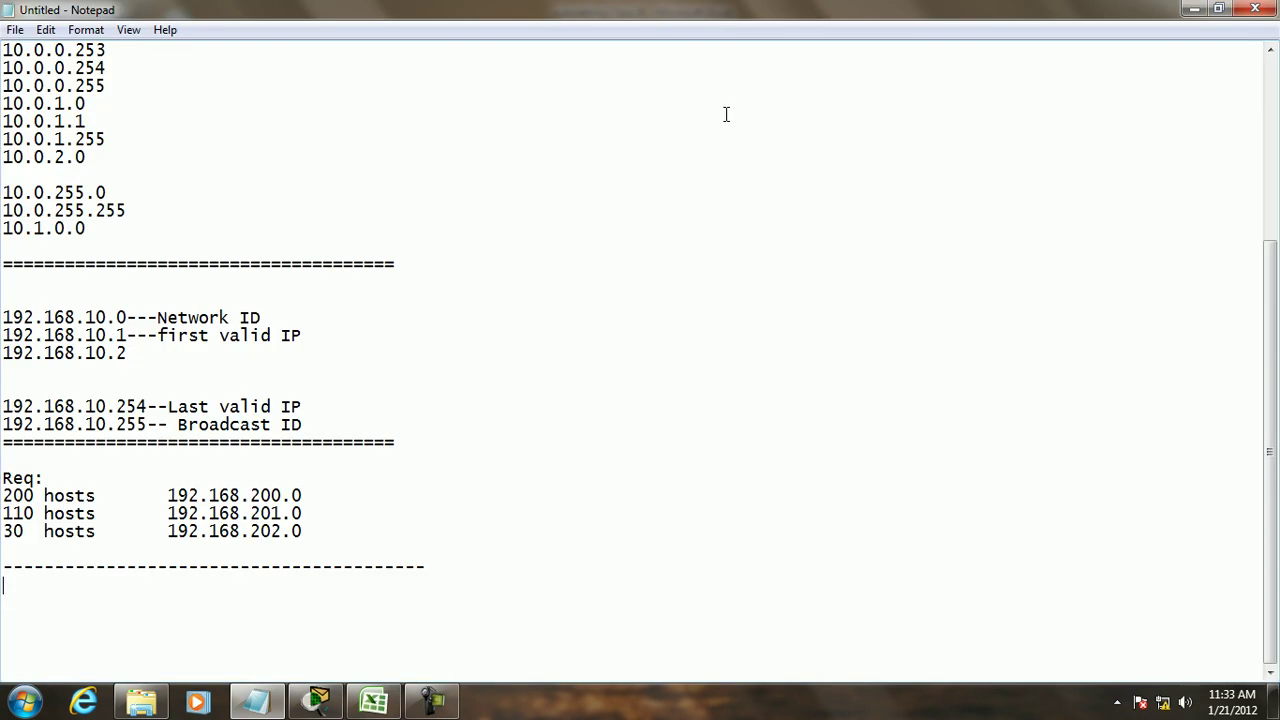
# Step: Add a long separator line of equals signs at the end of the notes, followed by a blank line
pyautogui.press('Return')
pyautogui.press('Return')
pyautogui.write('===================================================')
pyautogui.press('Return')
pyautogui.press('Return')
# Step: Below the separator, write "hosts 8192", "subnets 8" and "255.255.224.0" on separate lines, followed by blank lines
pyautogui.write('hosts 8192')
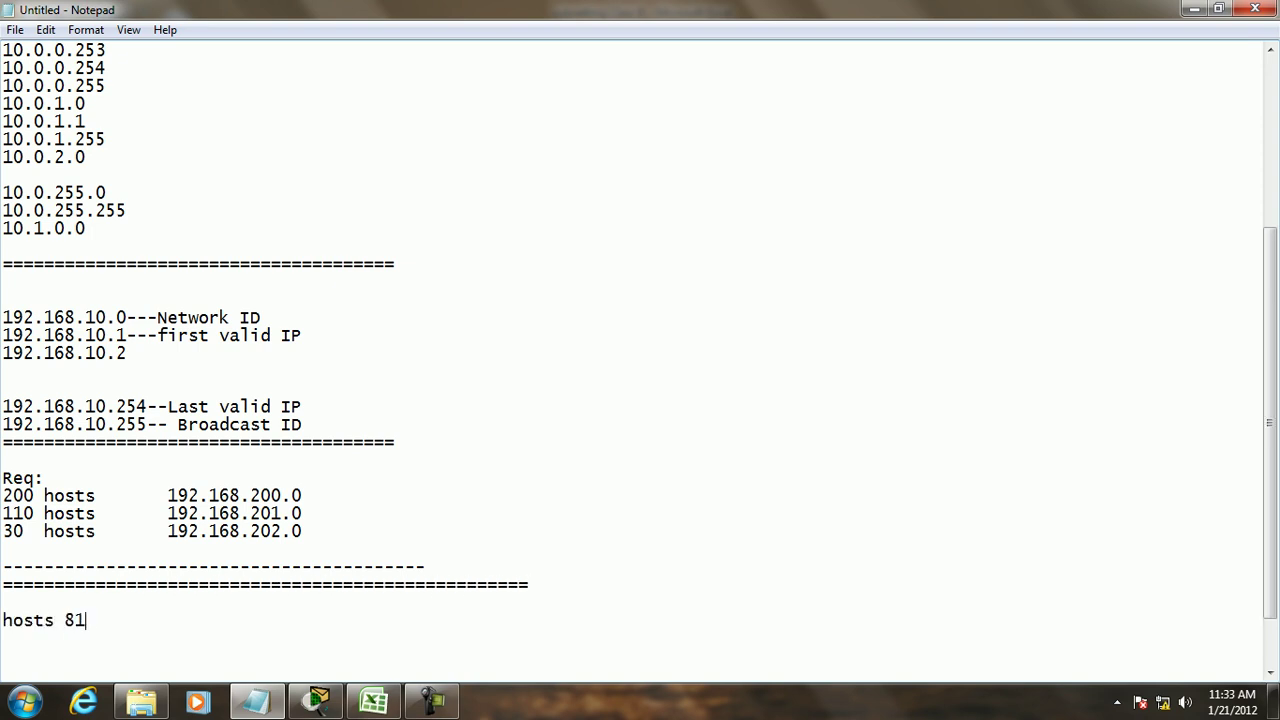
pyautogui.press('Return')
pyautogui.write('subnets 8')
pyautogui.press('Return')
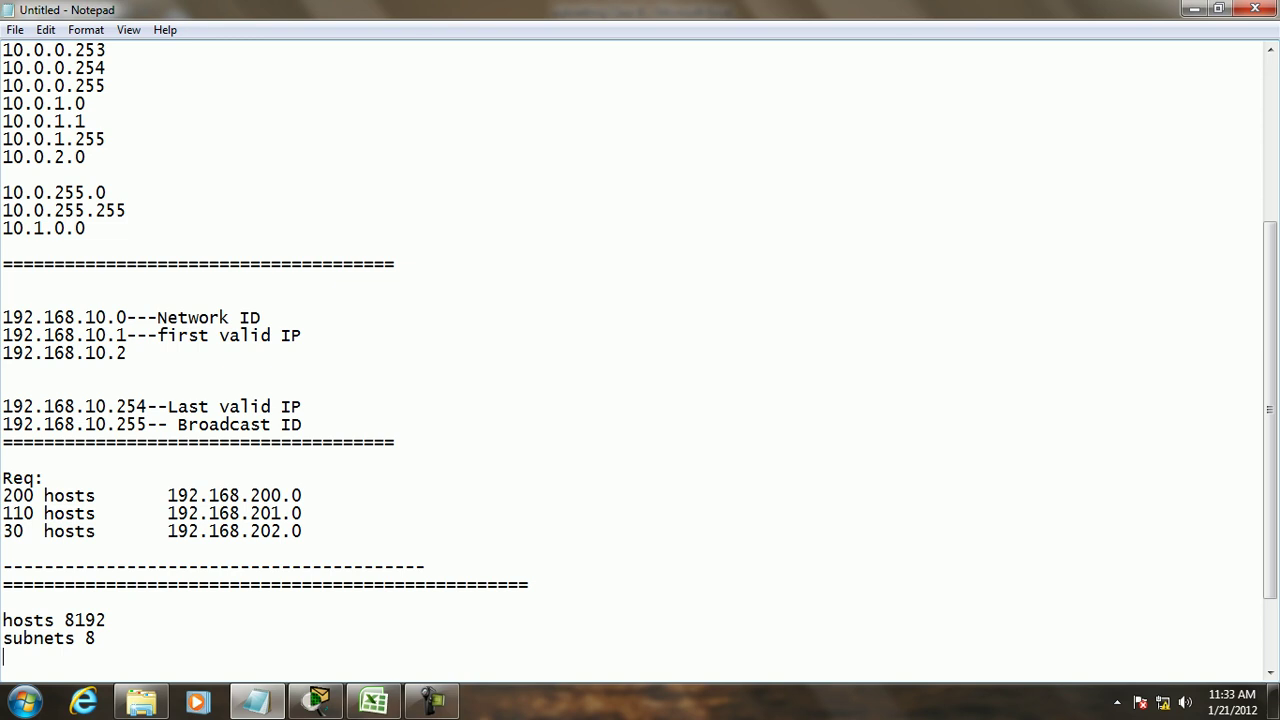
pyautogui.write('255.255.224.0')
pyautogui.press('Return')
pyautogui.press('Return')
pyautogui.press('Return')
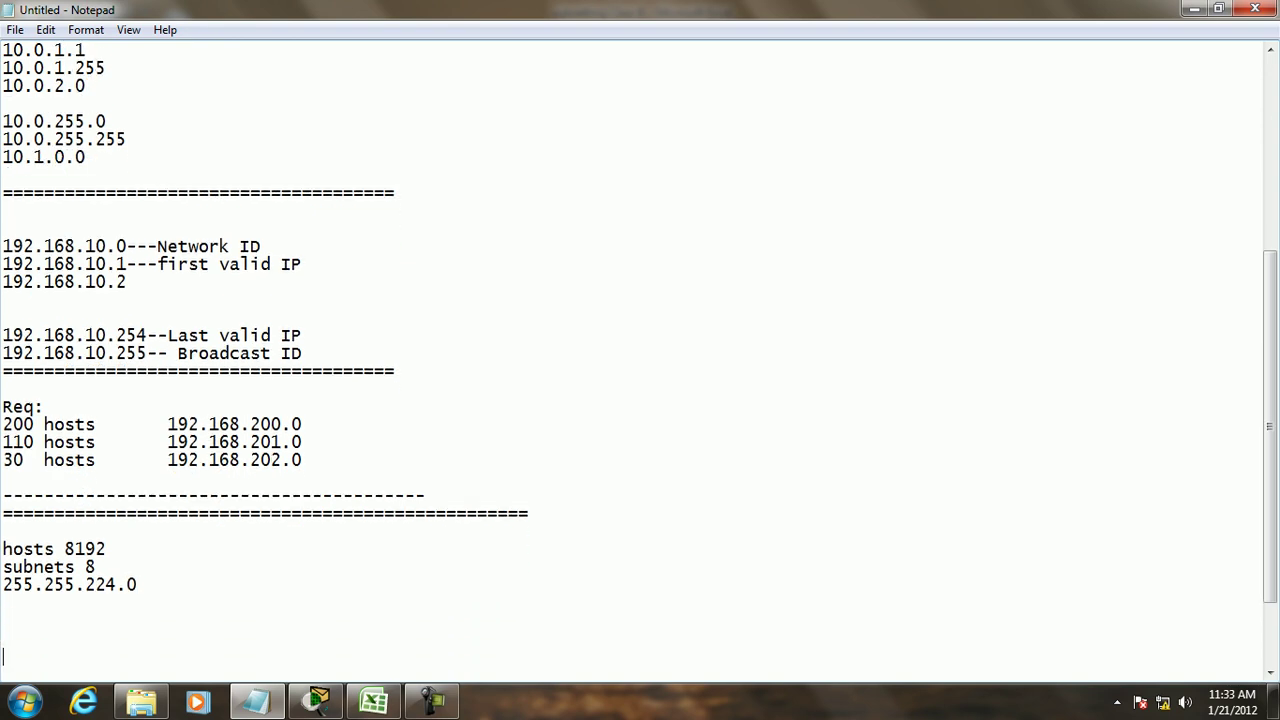
# Step: Write the base network "150.100.0.0" below the subnet mask in the notes, followed by blank lines
pyautogui.write('150.100.0.0')
pyautogui.press('Return')
pyautogui.press('Return')
pyautogui.press('Return')
pyautogui.press('Return')
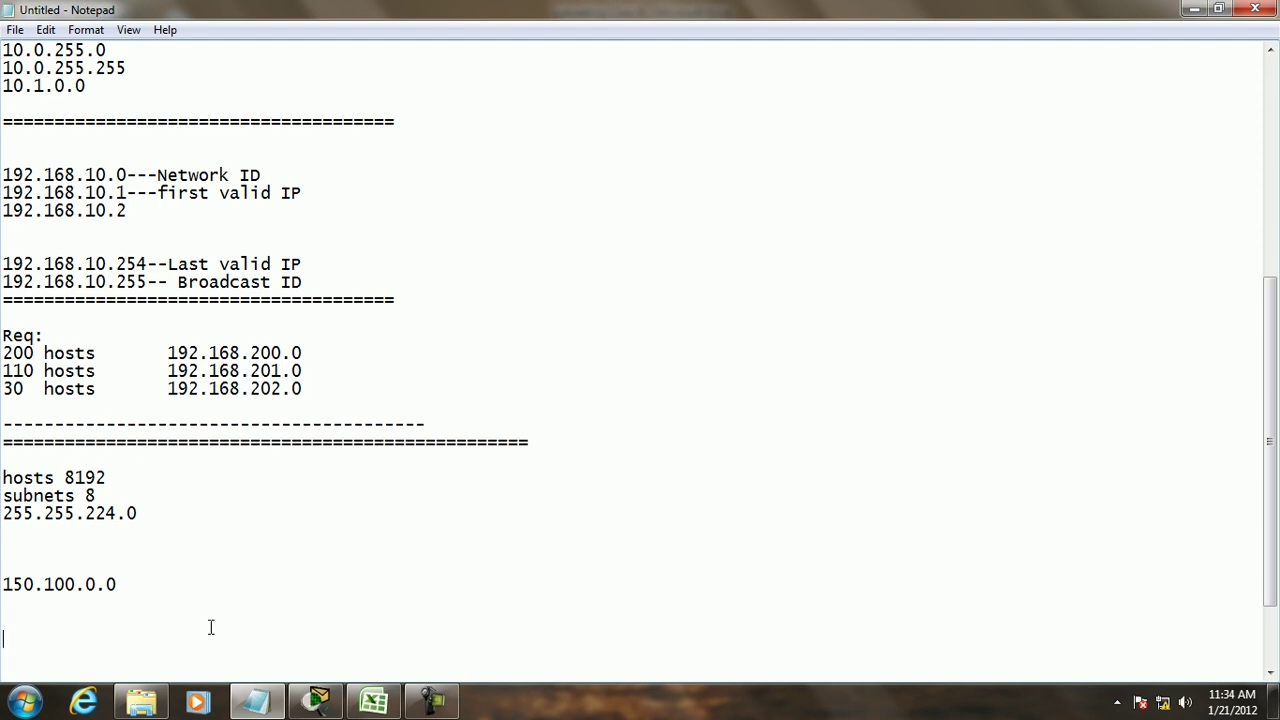
# Step: List the addresses 150.100.0.0, 150.100.0.1 and 150.100.0.2 on consecutive lines at the end of the notes
pyautogui.write('150.100.0.0')
pyautogui.press('Return')
pyautogui.write('150')
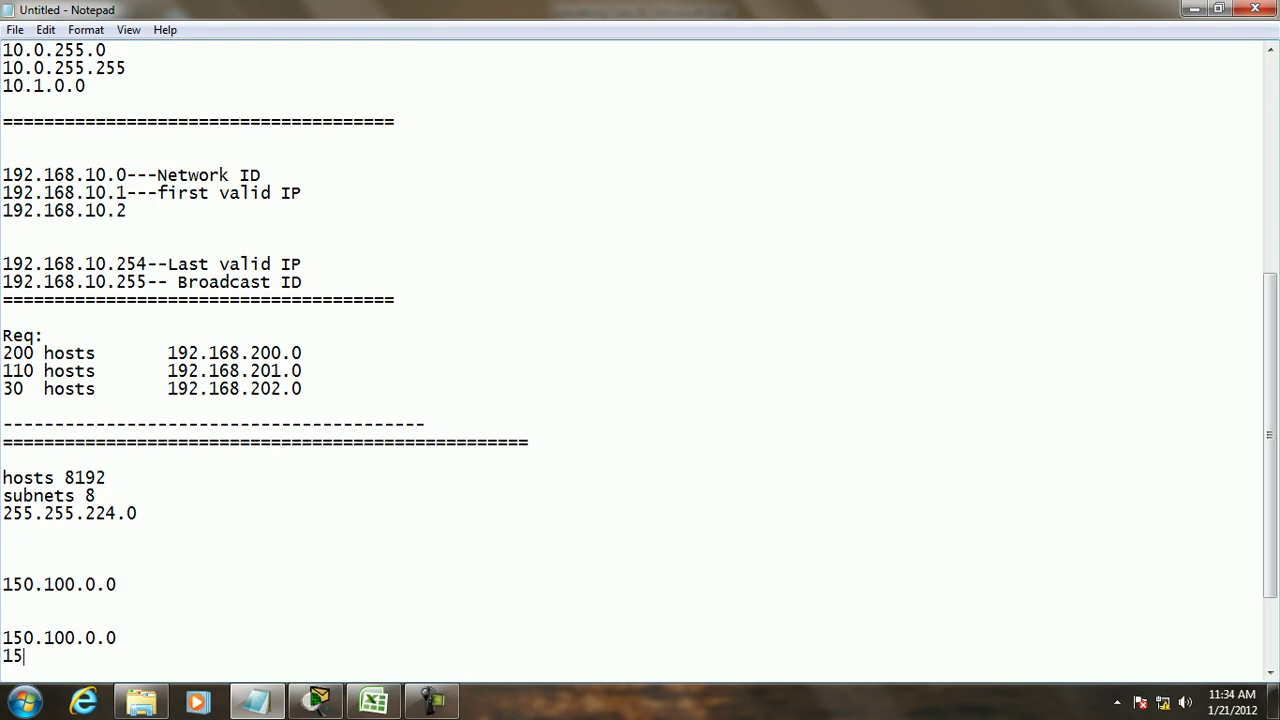
pyautogui.write('.100.0.1')
pyautogui.press('Return')
pyautogui.write('150.100.0.2')
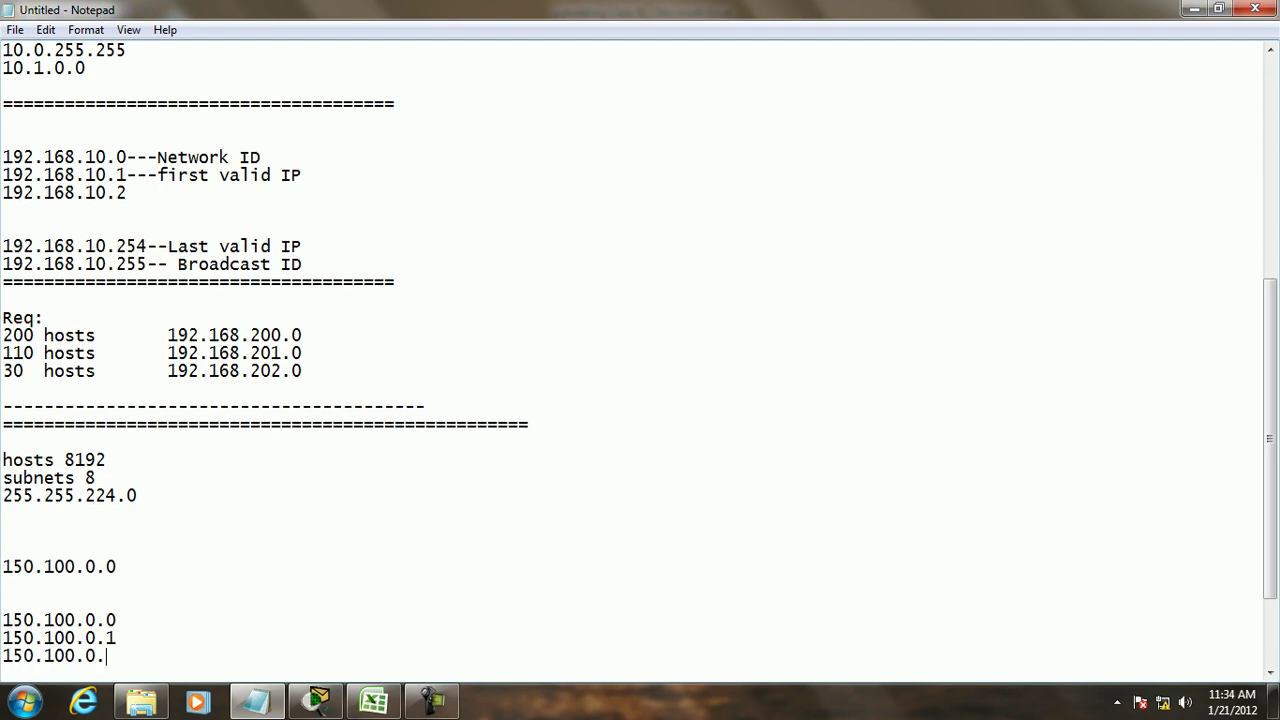
pyautogui.press('Return')
# Step: Continue the list with 150.100.0.3, leave a blank line, and add 150.100.0.255
pyautogui.write('168.200.')
pyautogui.press('BackSpace')
pyautogui.press('BackSpace')
pyautogui.press('BackSpace')
pyautogui.press('BackSpace')
pyautogui.write('15')
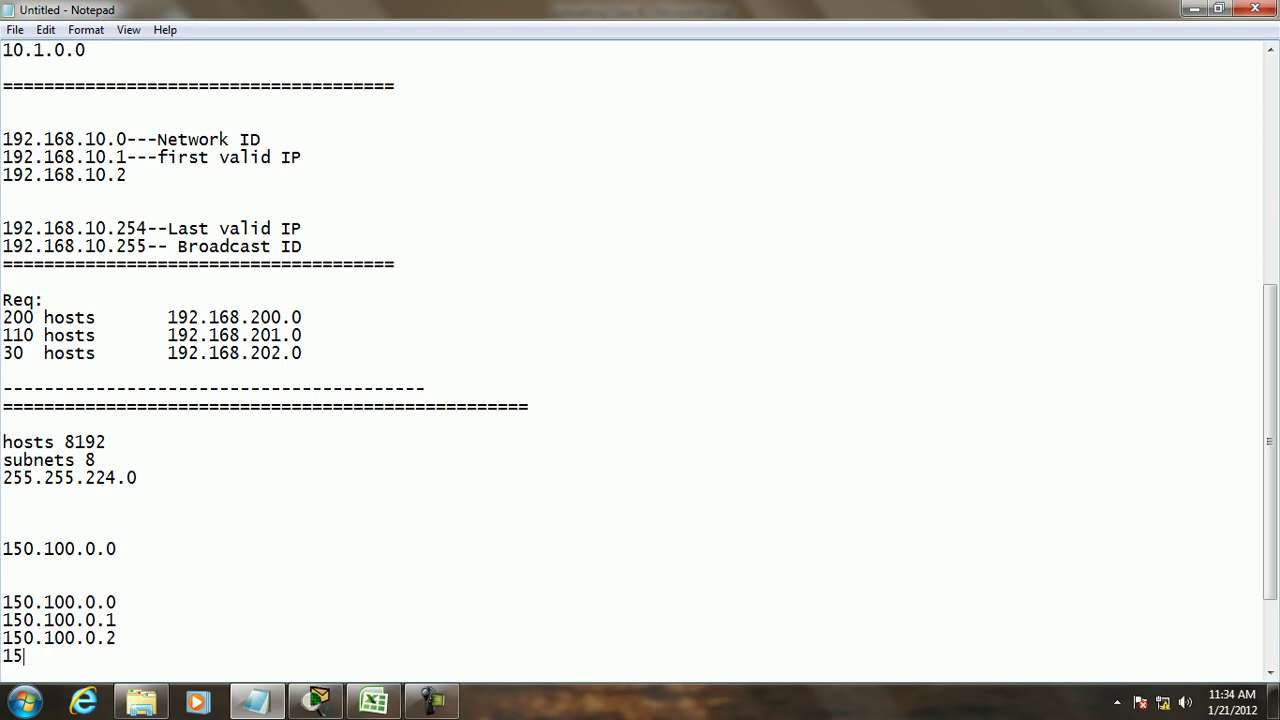
pyautogui.write('0.100.0.3')
pyautogui.press('Return')
pyautogui.press('Return')
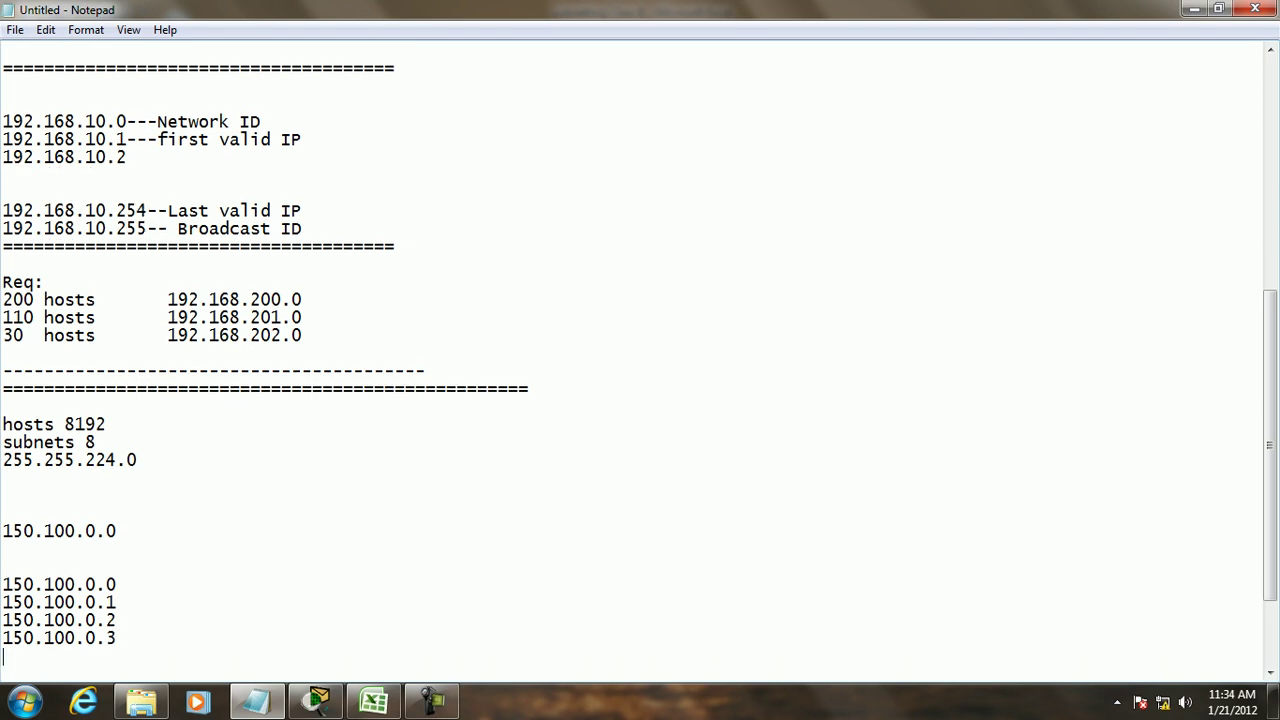
pyautogui.write('150.100.0.255')
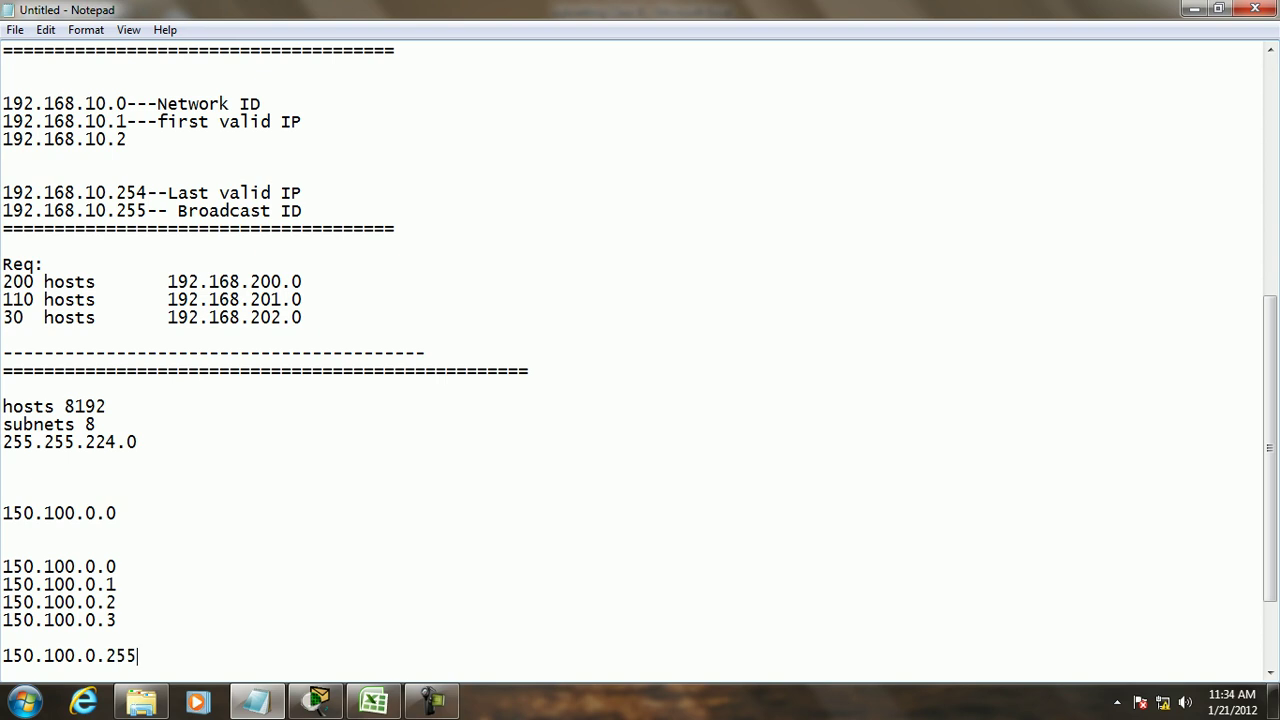
# Step: Add 150.100.1.0, 150.100.1.1 and 150.100.1.2 on separate lines below 150.100.0.255, followed by a blank line
pyautogui.press('Return')
pyautogui.write('150.')
pyautogui.write('1')
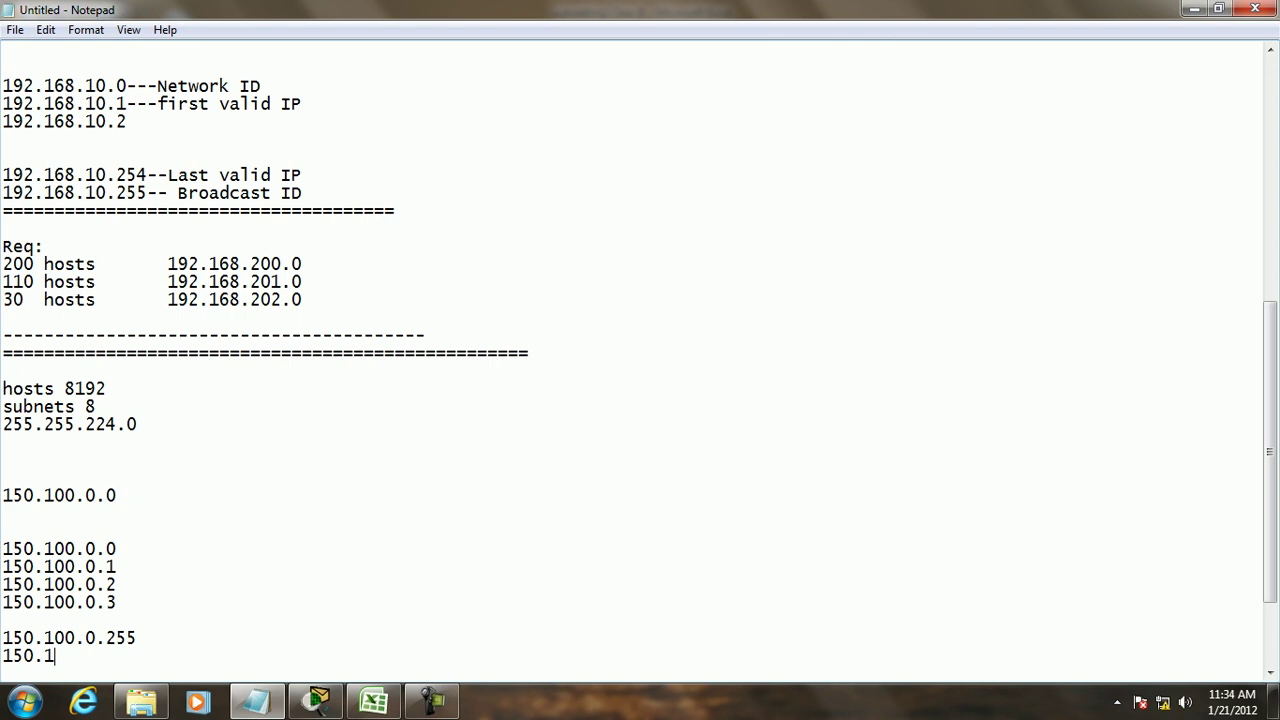
pyautogui.write('00.1.0')
pyautogui.press('Return')
pyautogui.write('150.100.2')
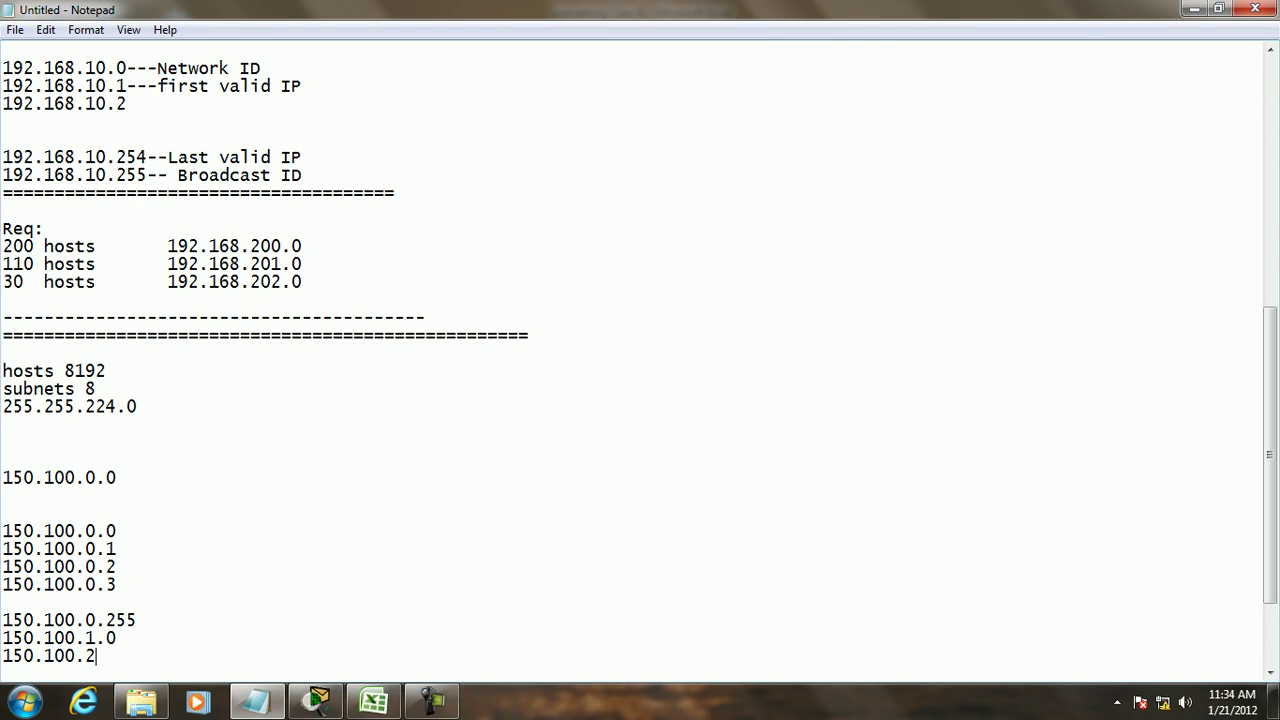
pyautogui.press('BackSpace')
pyautogui.write('1.1')
pyautogui.press('Return')
pyautogui.write('1501.')
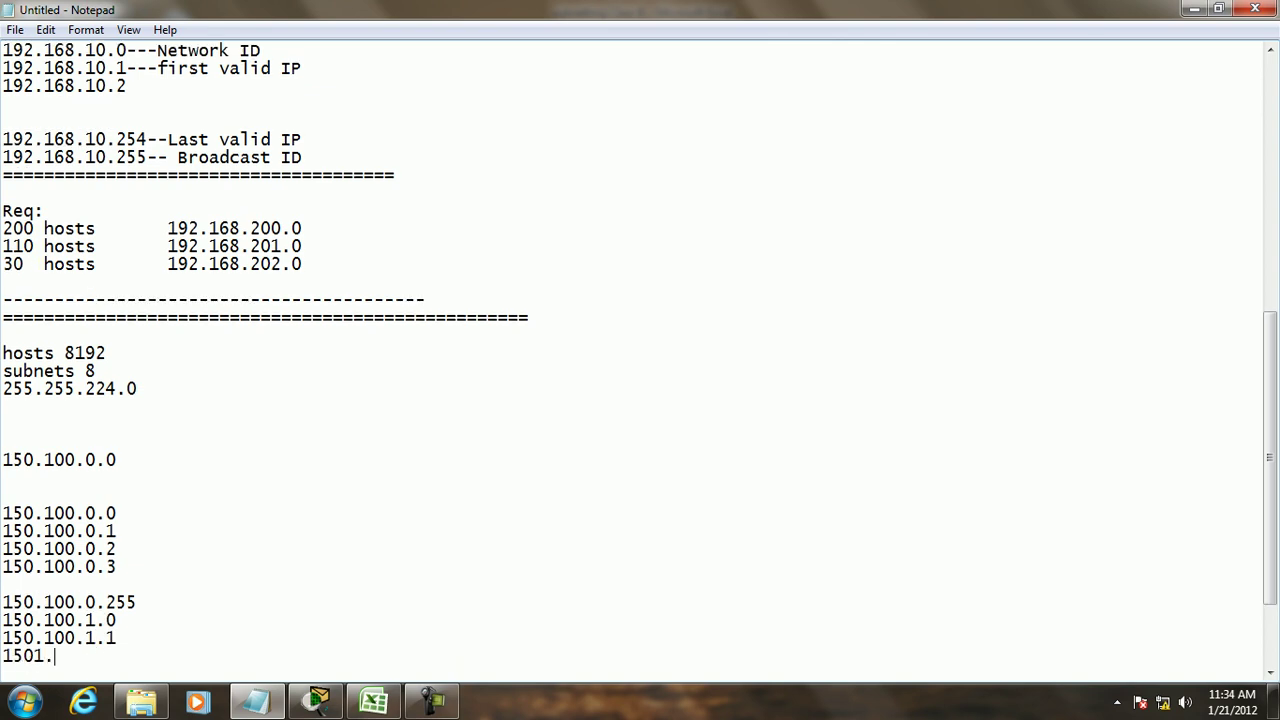
pyautogui.press('BackSpace')
pyautogui.press('BackSpace')
pyautogui.write('.100.1.2')
pyautogui.press('Return')
pyautogui.press('Return')
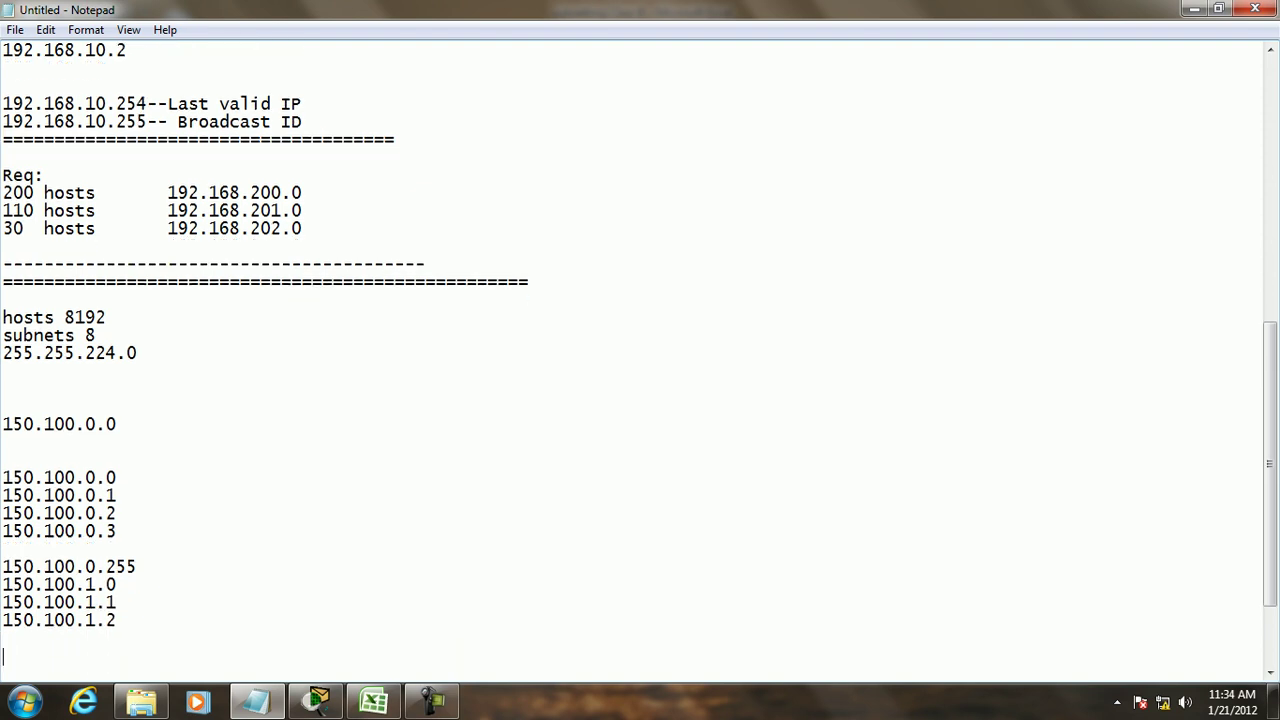
# Step: Add 150.100.1.255 and 150.100.2.0 on consecutive lines, followed by a blank line
pyautogui.write('150.100.1.255')
pyautogui.press('Return')
pyautogui.write('12')
pyautogui.press('BackSpace')
pyautogui.write('50.100.2.0')
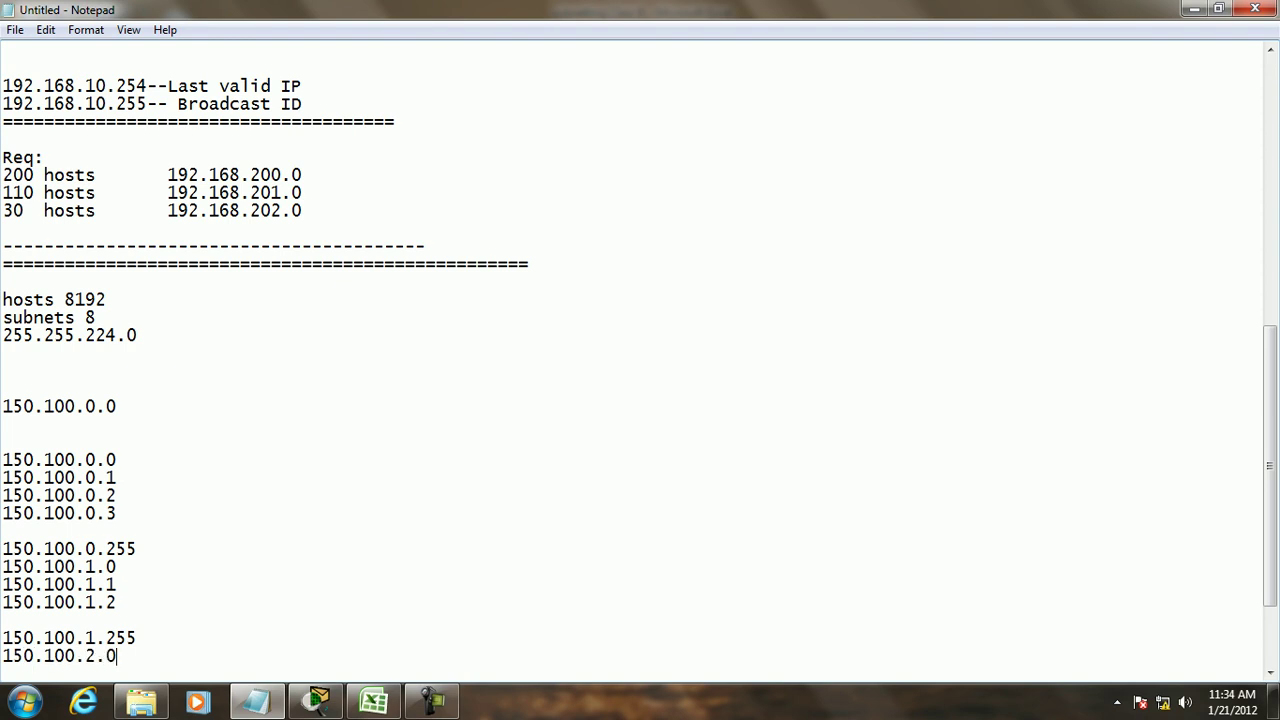
pyautogui.press('Return')
pyautogui.press('Return')
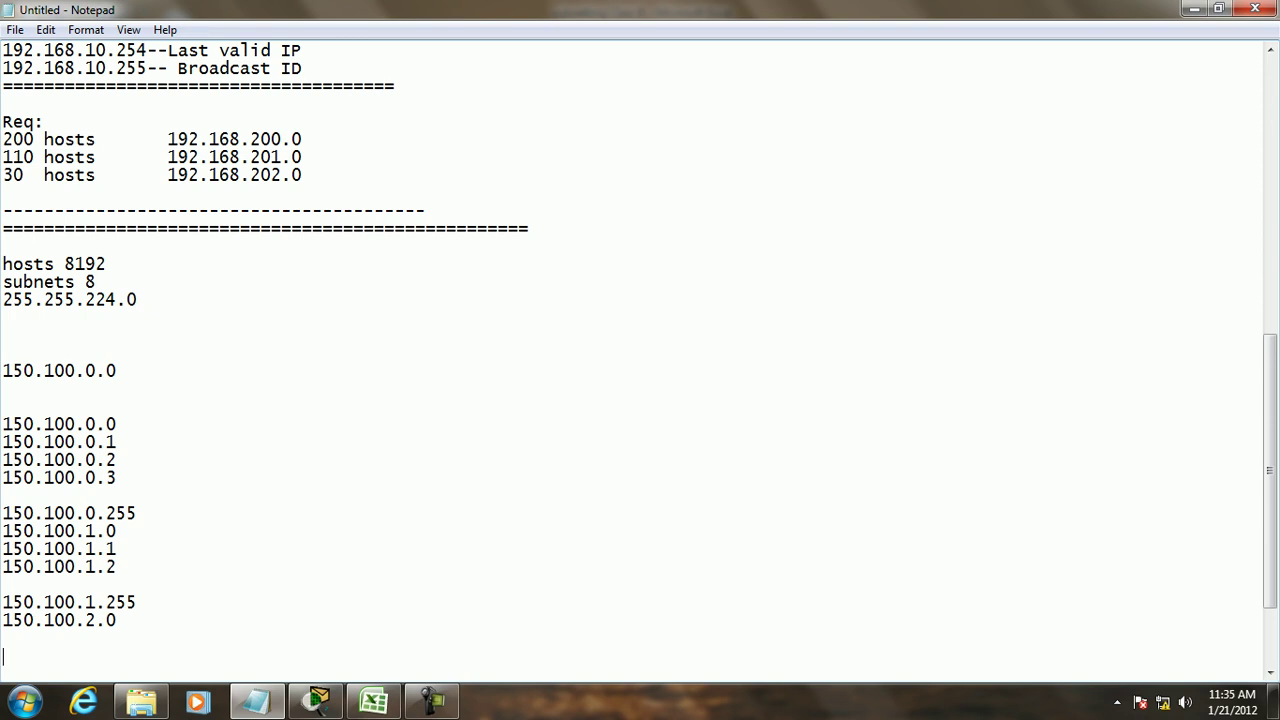
# Step: Switch to the subnetting Class B workbook in Excel and enter the heading "Blocks" in D44
pyautogui.click(374, 702)
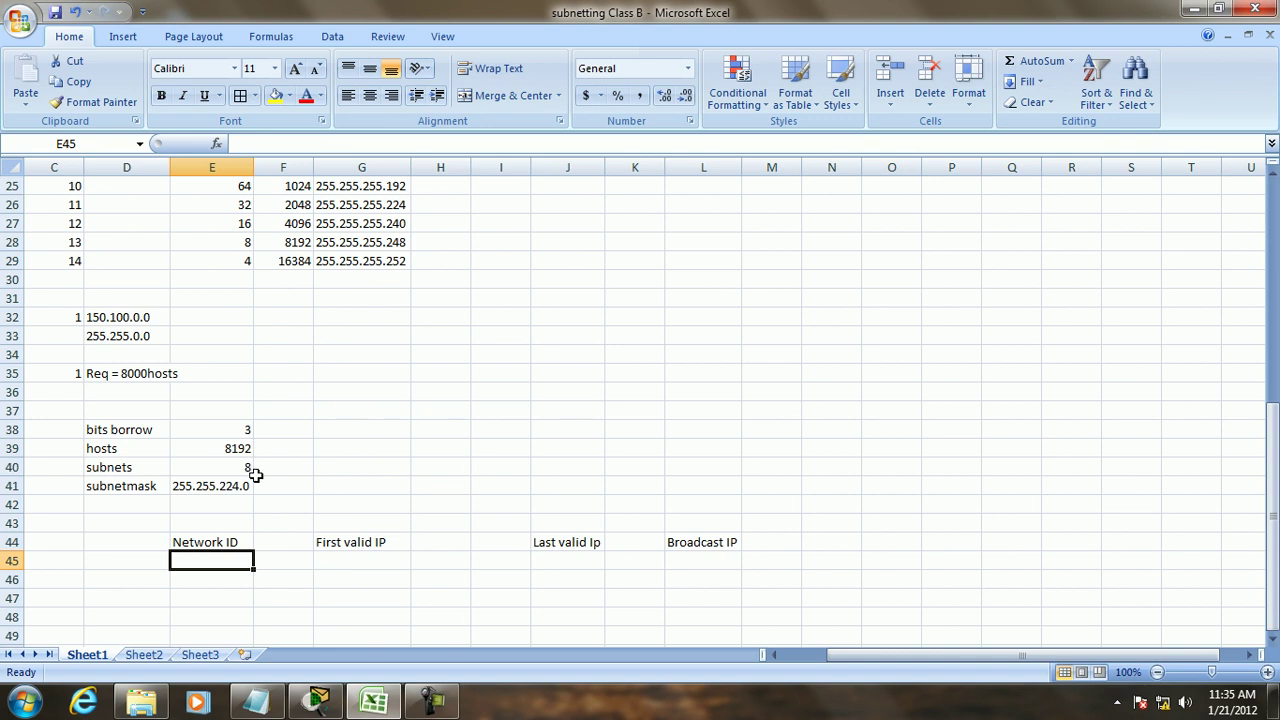
pyautogui.click(133, 541)
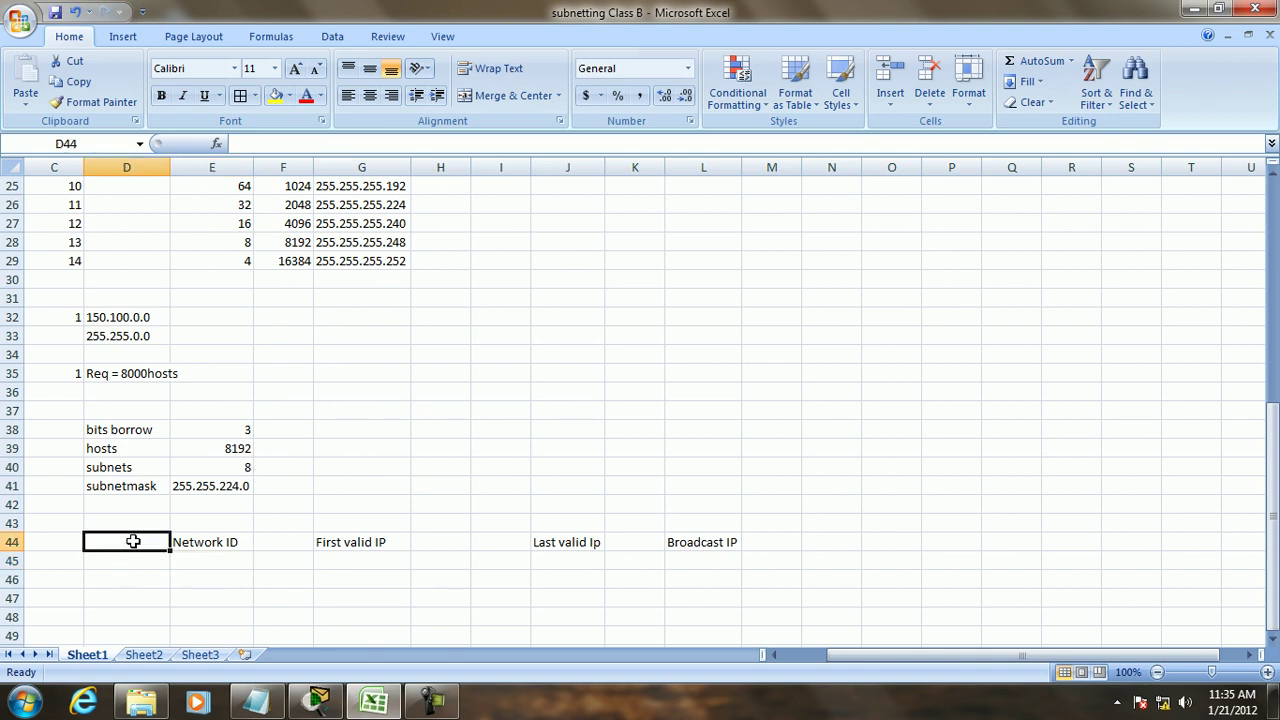
pyautogui.write('Blocks')
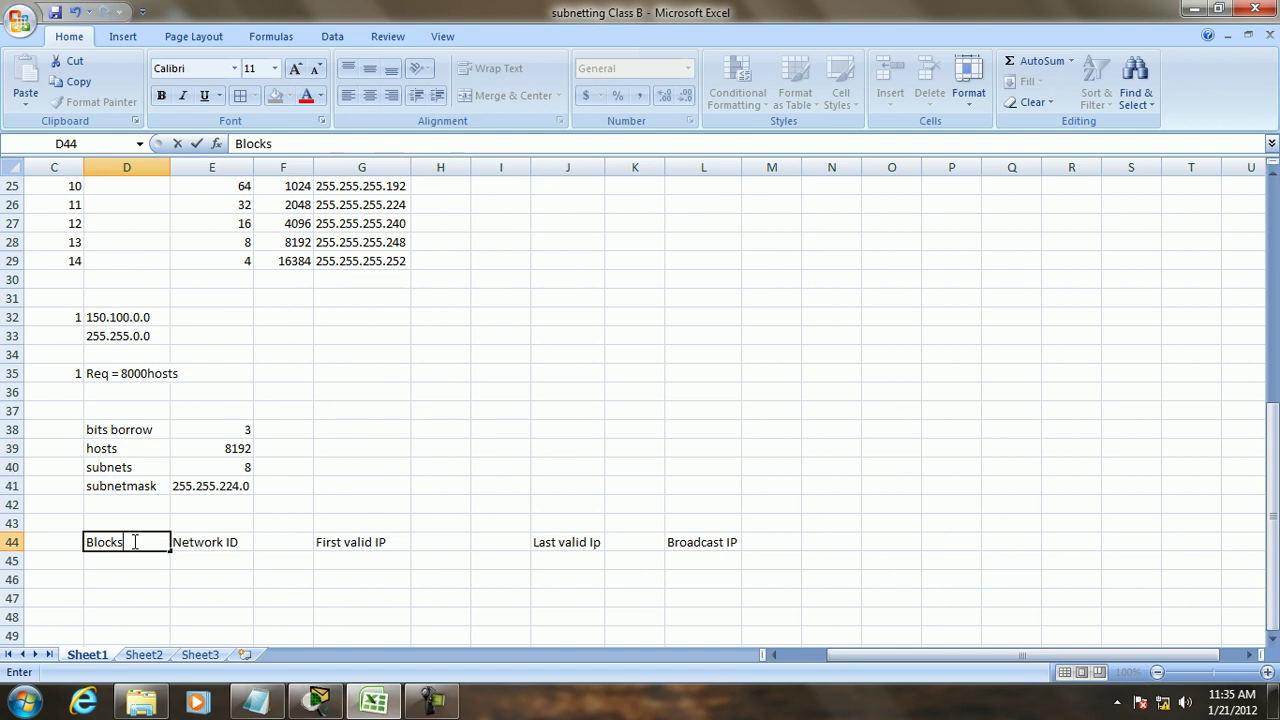
pyautogui.press('Return')
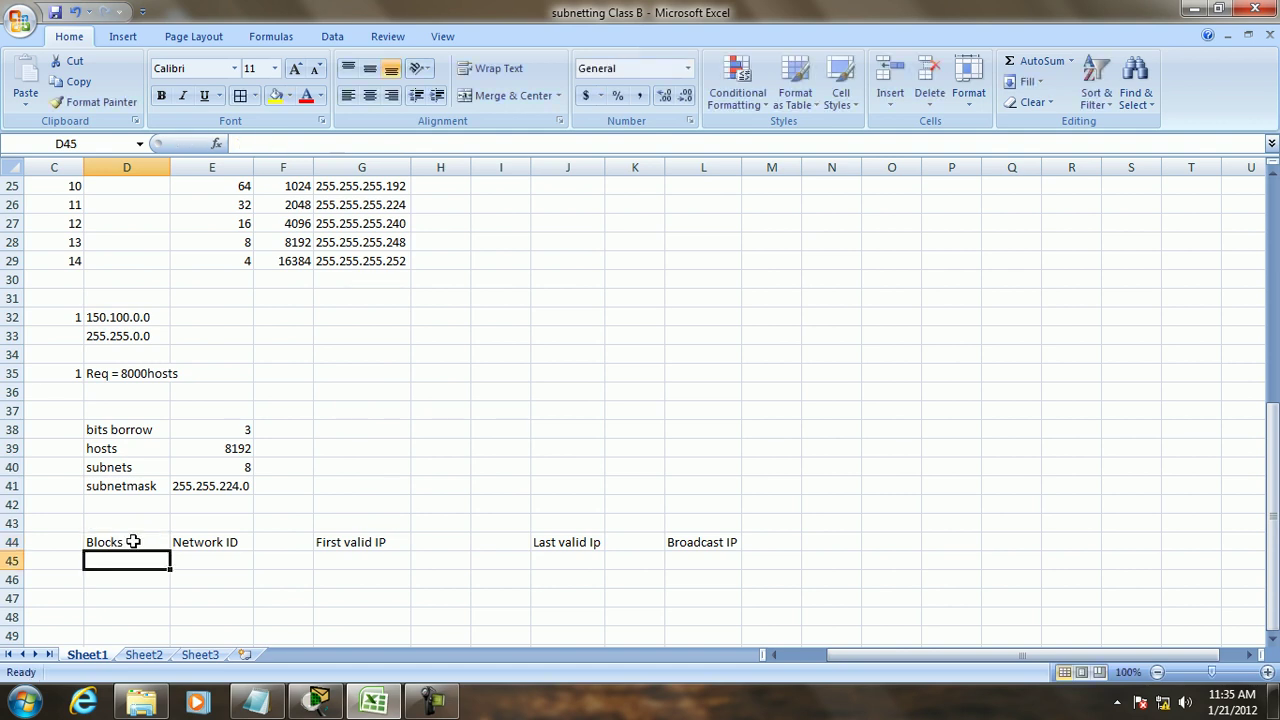
# Step: Number the blocks 1 to 8 in D45:D52 by entering 1 and 2 and filling the series down
pyautogui.write('1')
pyautogui.press('Left')
pyautogui.write('2')
pyautogui.press('BackSpace')
pyautogui.press('Right')
pyautogui.press('Down')
pyautogui.write('2')
pyautogui.press('Left')
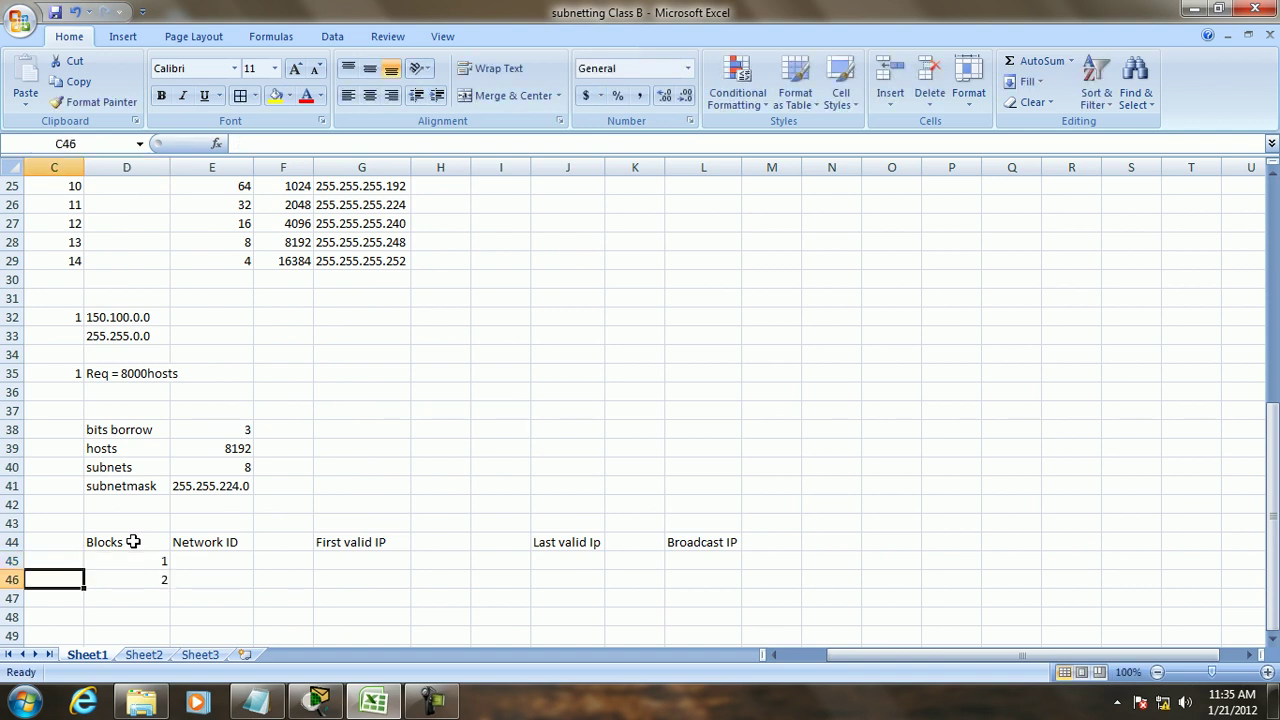
pyautogui.click(137, 560)
pyautogui.hotkey('shift', 'Down')
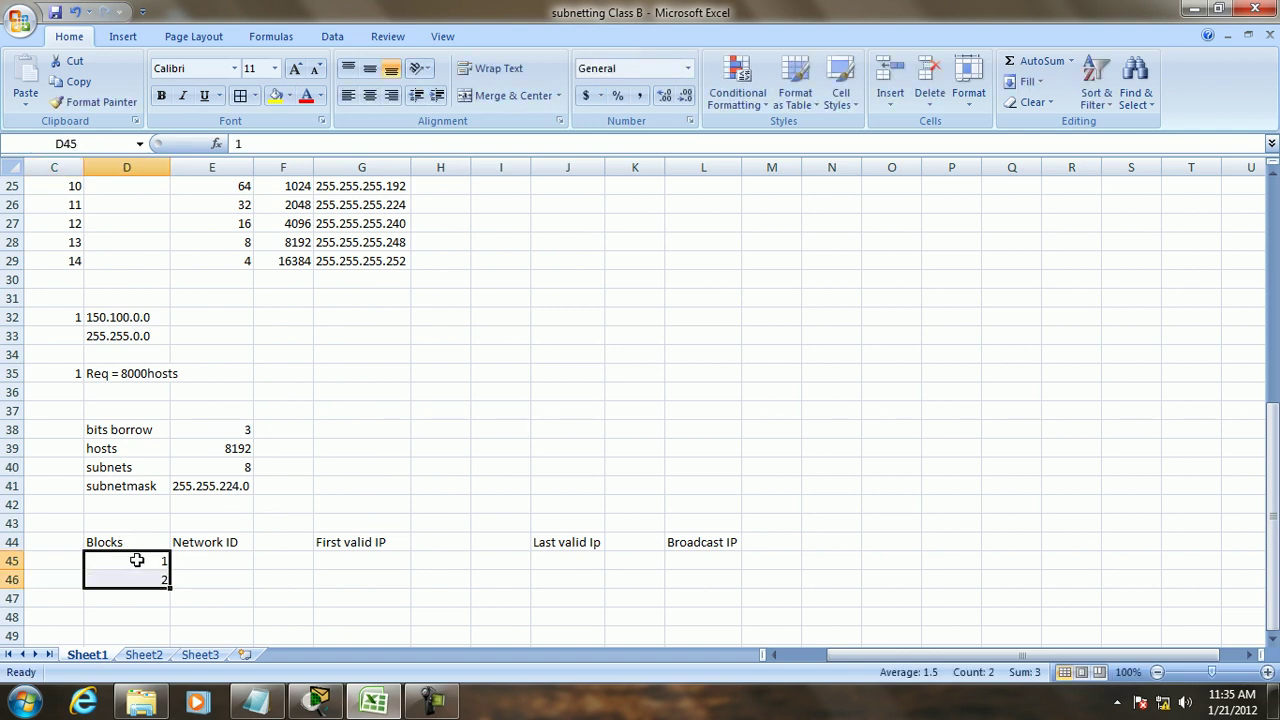
pyautogui.moveTo(170, 589)
pyautogui.mouseDown()
pyautogui.moveTo(167, 644)
pyautogui.moveTo(168, 602)
pyautogui.mouseUp()
# Step: Enter 150.100.0.0 as the Network ID of block 1 in E45
pyautogui.click(224, 560)
pyautogui.click(215, 467)
pyautogui.write('15')
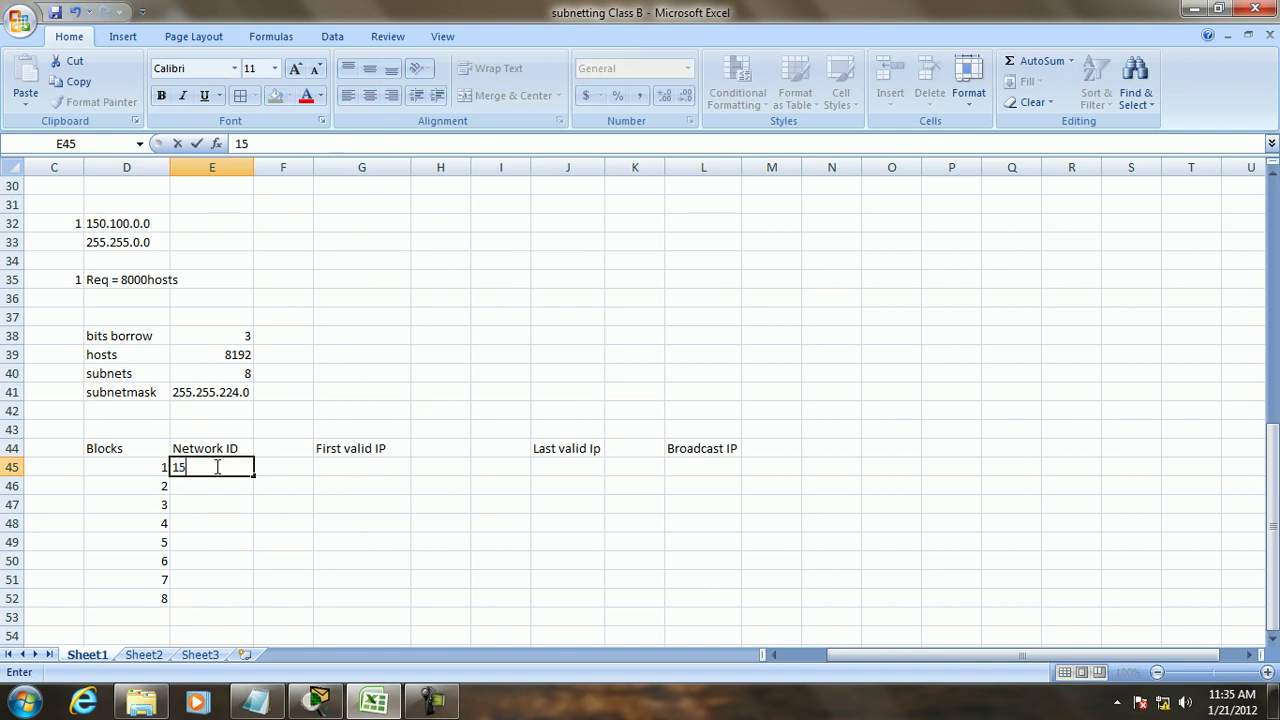
pyautogui.write('0.100.0.0')
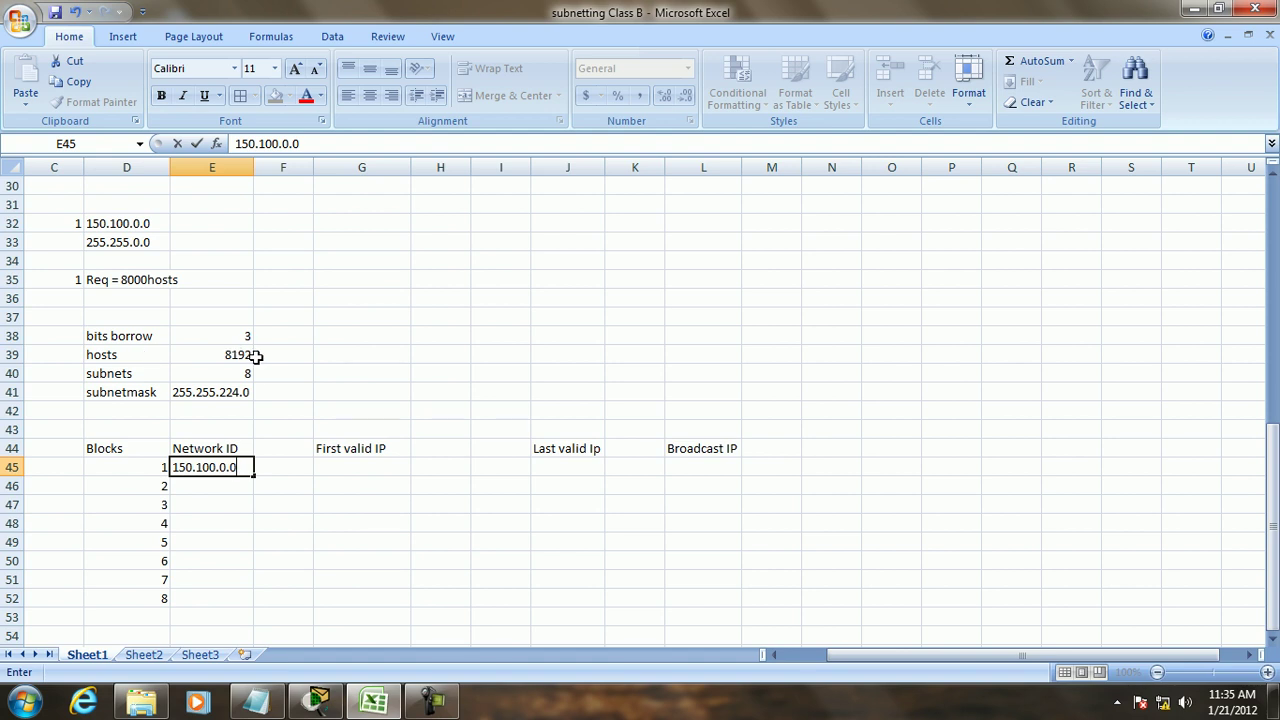
# Step: Consult the sheet's octet table, return to the Notepad notes and add 150.100.31.0 at the end, followed by a blank line
pyautogui.click(256, 704)
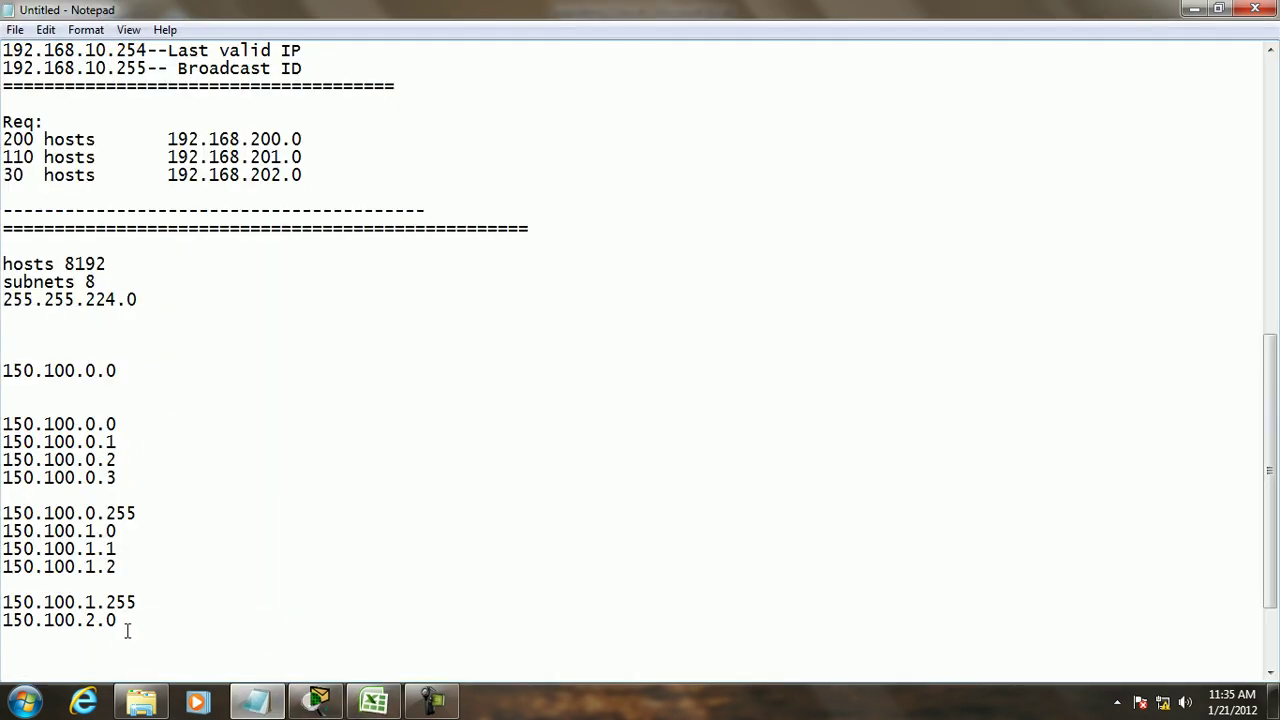
pyautogui.click(1194, 9)
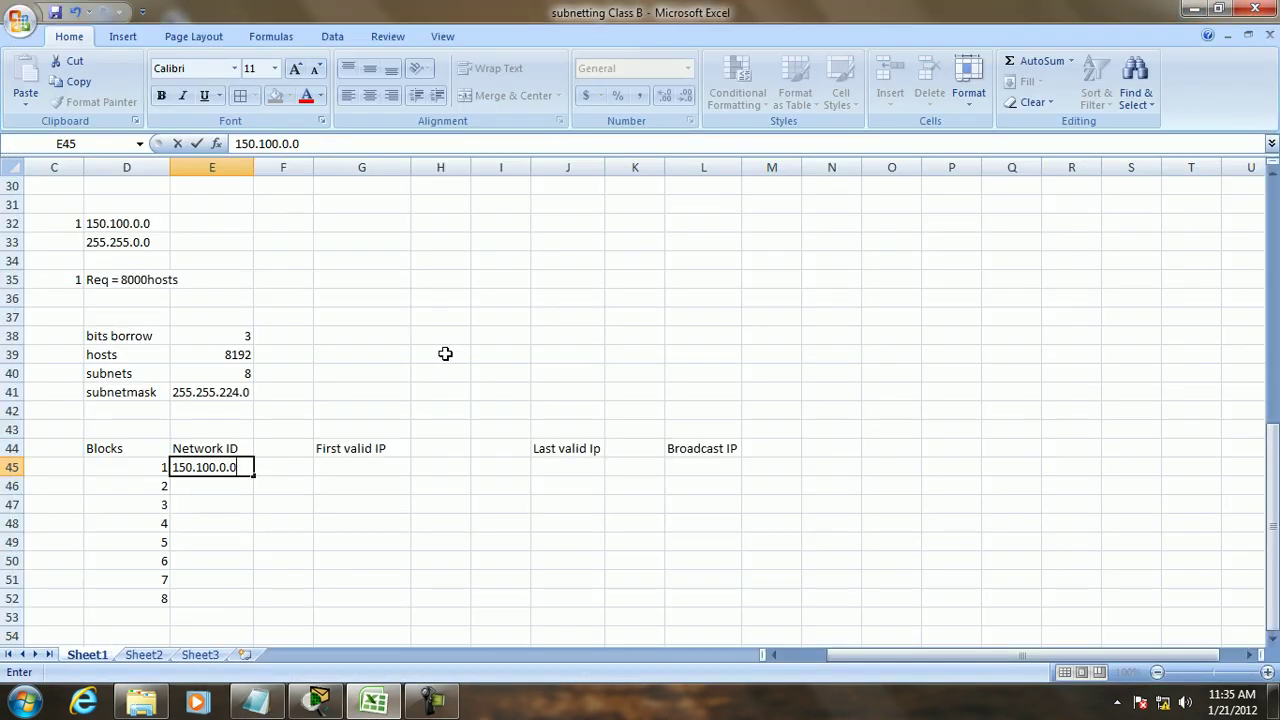
pyautogui.scroll(10, 445, 354)
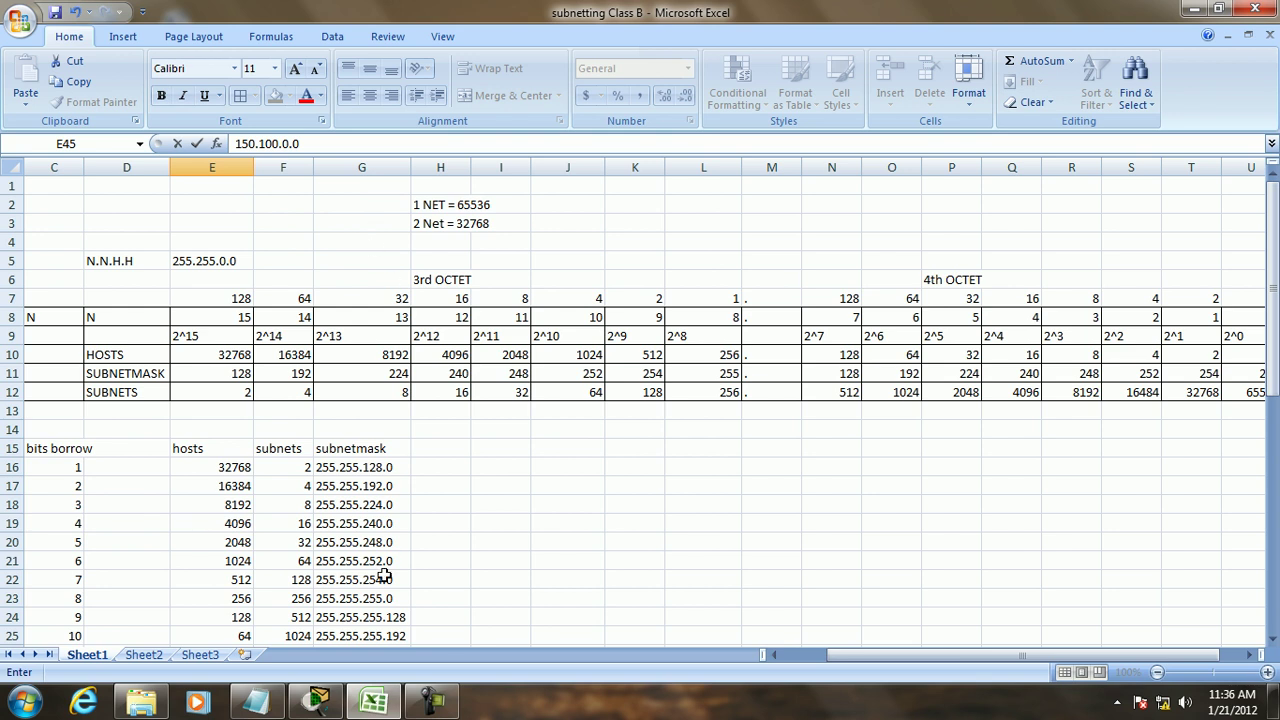
pyautogui.click(256, 703)
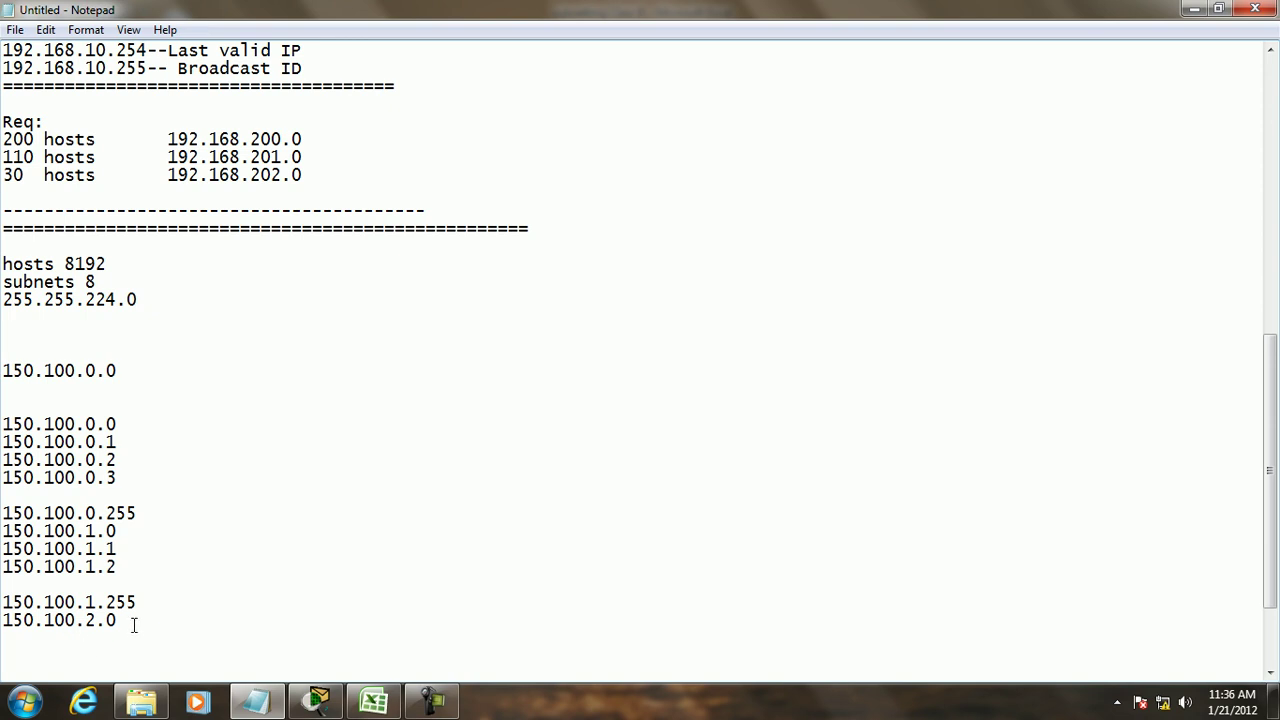
pyautogui.press('Return')
pyautogui.press('Return')
pyautogui.write('150.100.31.0')
pyautogui.press('Return')
pyautogui.press('Return')
# Step: Add 150.100.31.255 as the last address of the first block and a dashed separator line beneath it
pyautogui.write('150.1')
pyautogui.write('--')
pyautogui.press('BackSpace')
pyautogui.press('BackSpace')
pyautogui.write('00.31.255')
pyautogui.press('Return')
pyautogui.write('----------------------------------')
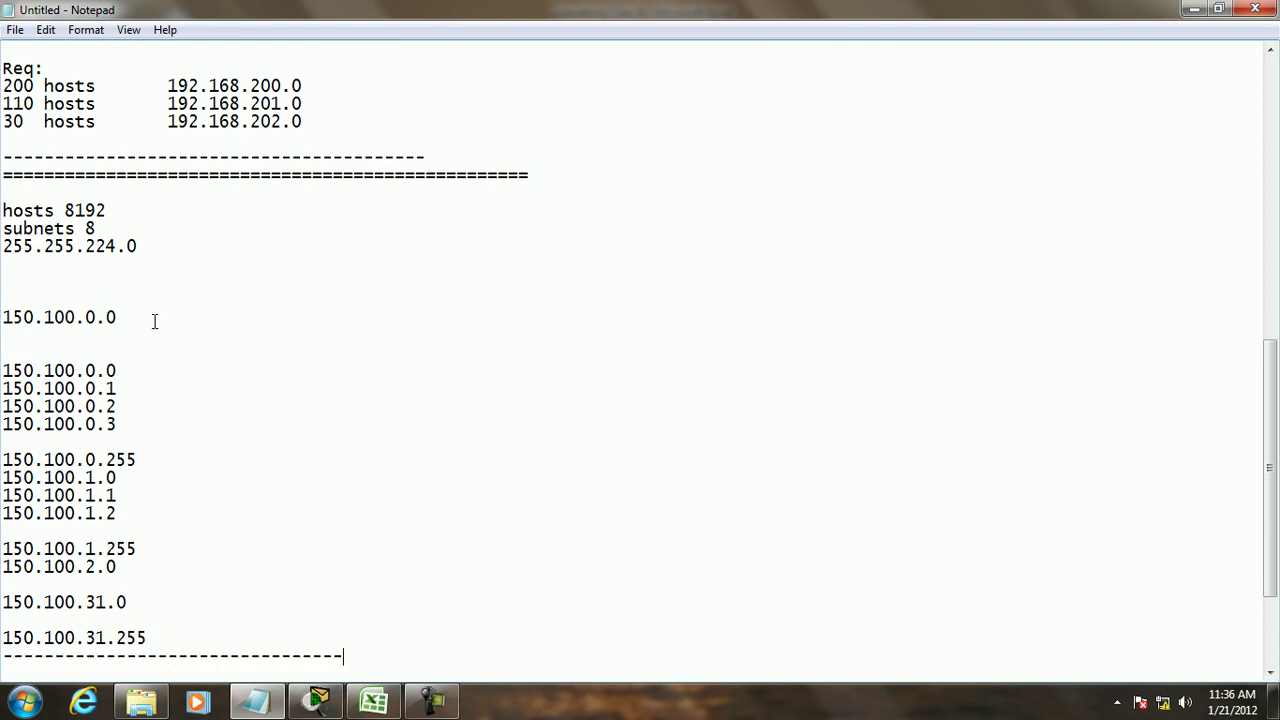
# Step: Below the separator, write 150.100.32.0, a blank line, 150.100.63.255 and another dashed line for the second block
pyautogui.click(373, 700)
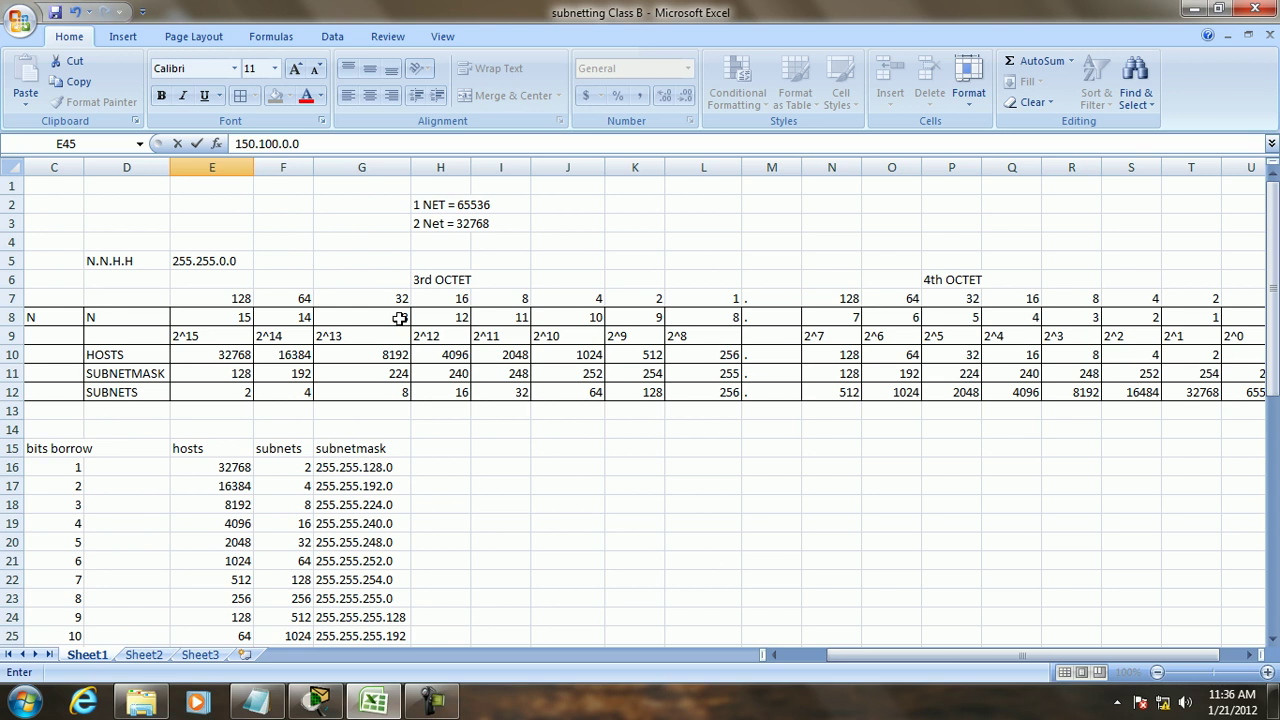
pyautogui.click(1195, 12)
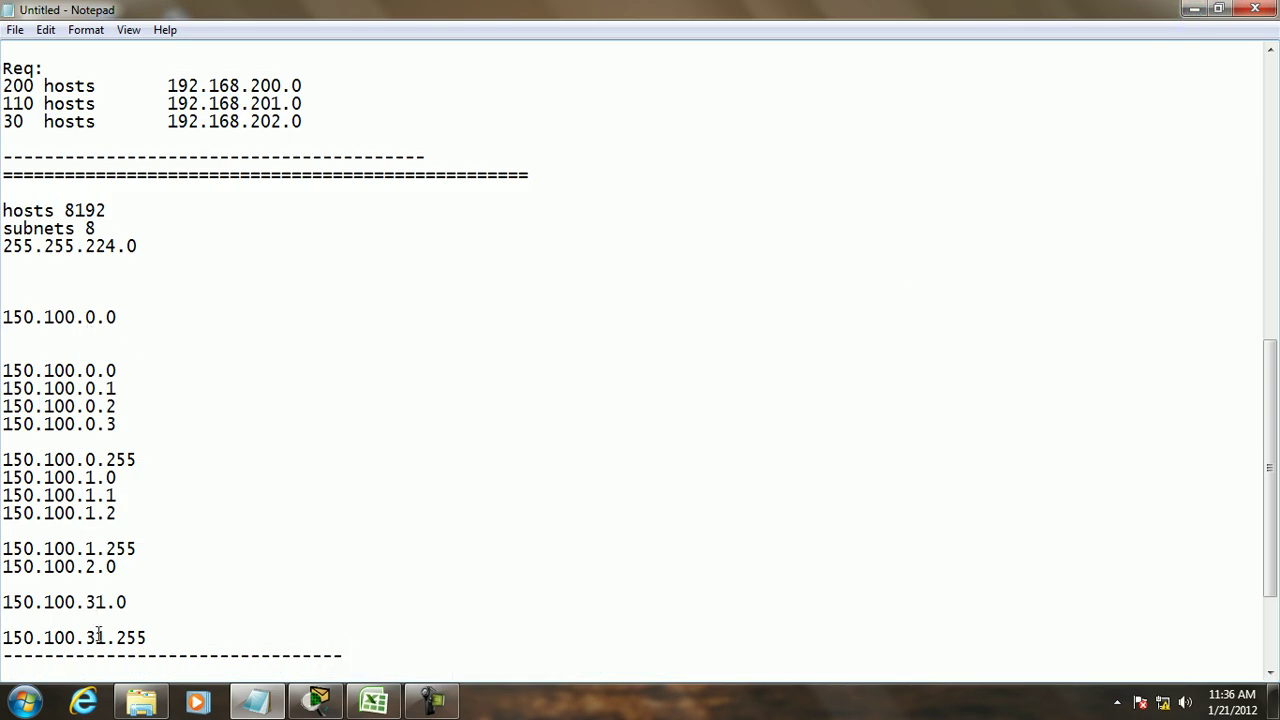
pyautogui.press('Return')
pyautogui.write('150.100.32.0')
pyautogui.press('Return')
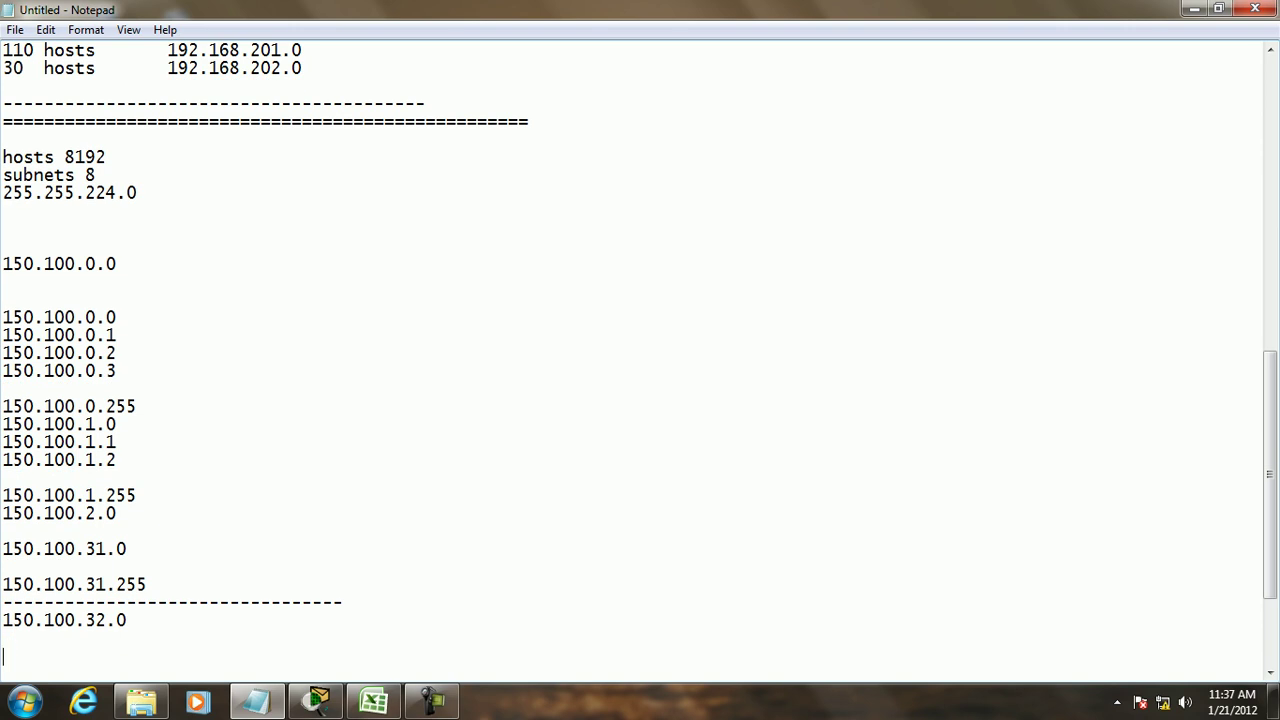
pyautogui.write('150.100.63.255')
pyautogui.press('Return')
pyautogui.write('---------------------------------')
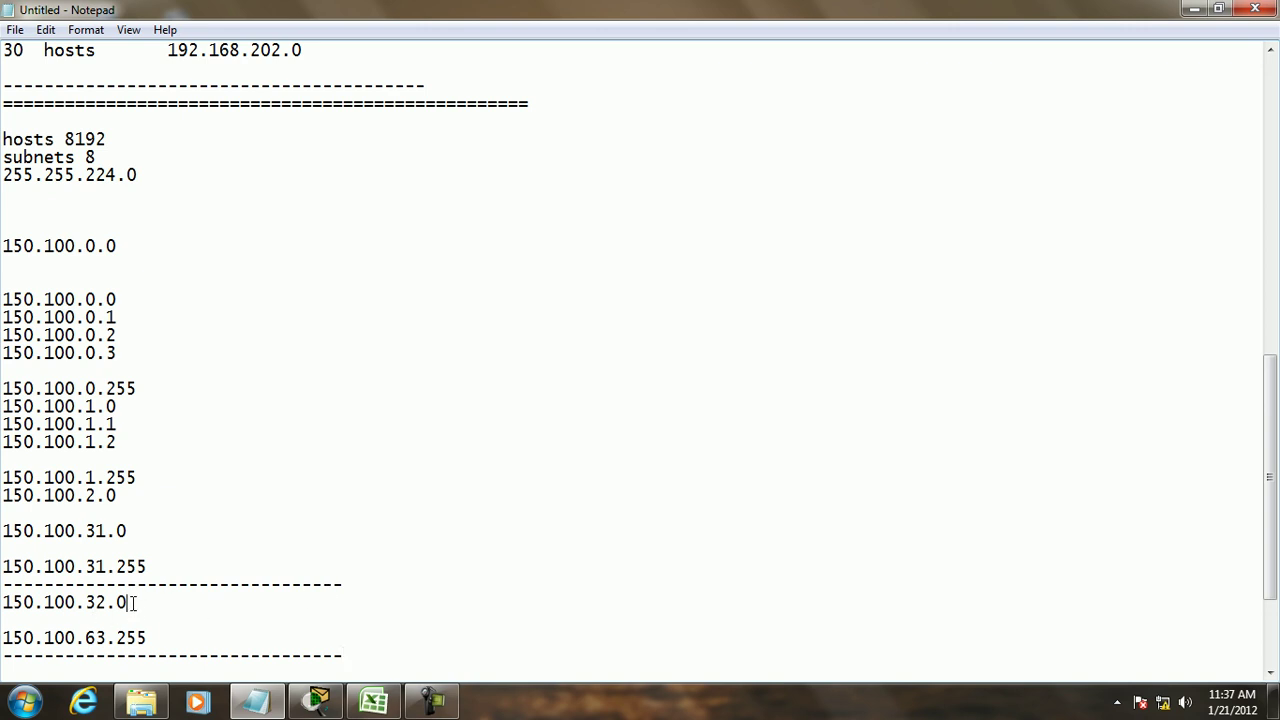
# Step: Insert 150.100.32.1 and 150.100.32.2 directly below 150.100.32.0, followed by a blank line
pyautogui.press('Return')
pyautogui.write('150.100.32.1')
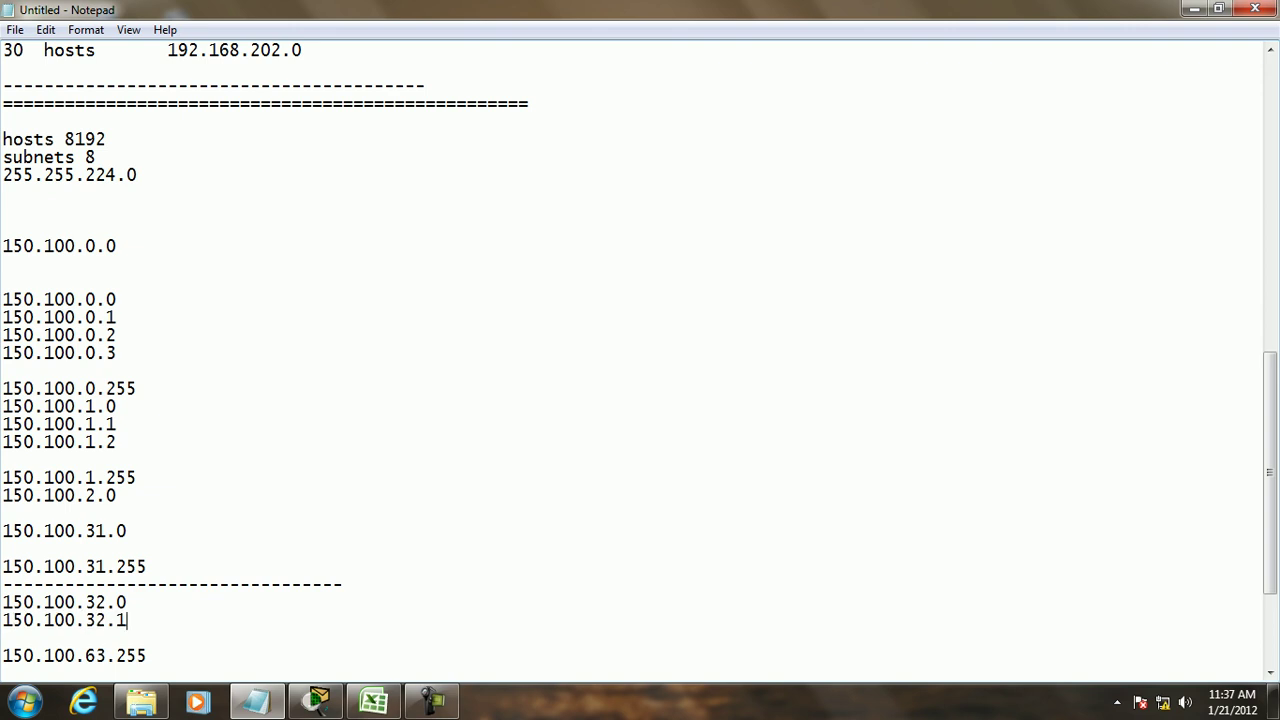
pyautogui.press('Return')
pyautogui.write('15')
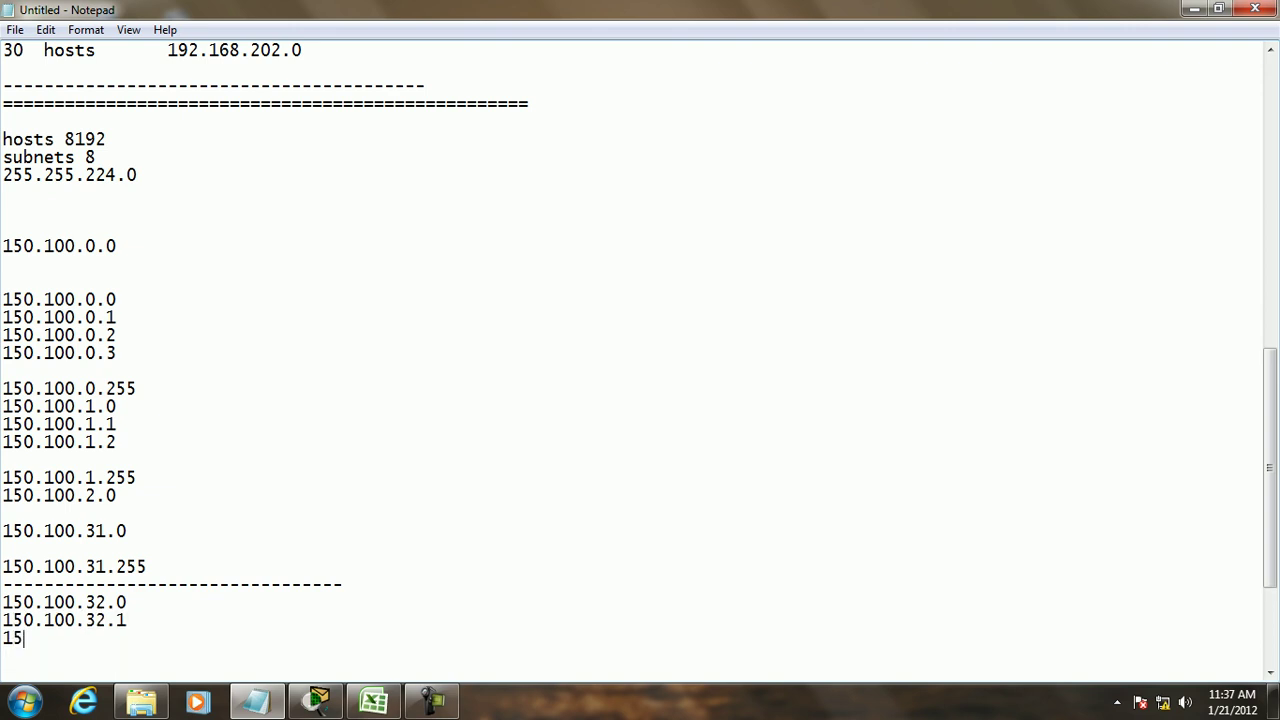
pyautogui.write('0.100.32.2')
pyautogui.press('Return')
pyautogui.press('Return')
# Step: Continue the second block with 150.100.32.255 and 150.100.33.0 on consecutive lines
pyautogui.write('14')
pyautogui.press('BackSpace')
pyautogui.write('50.100.3.')
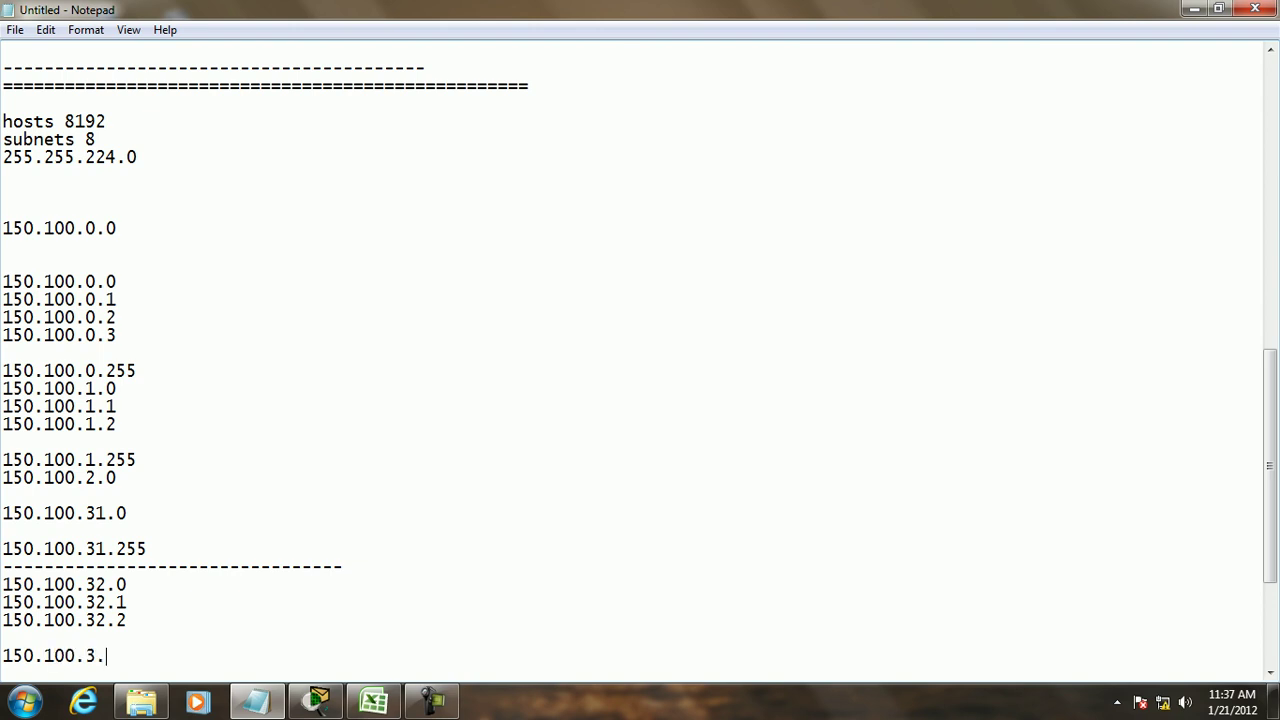
pyautogui.write('.255')
pyautogui.press('Return')
pyautogui.write('150.100.33.')
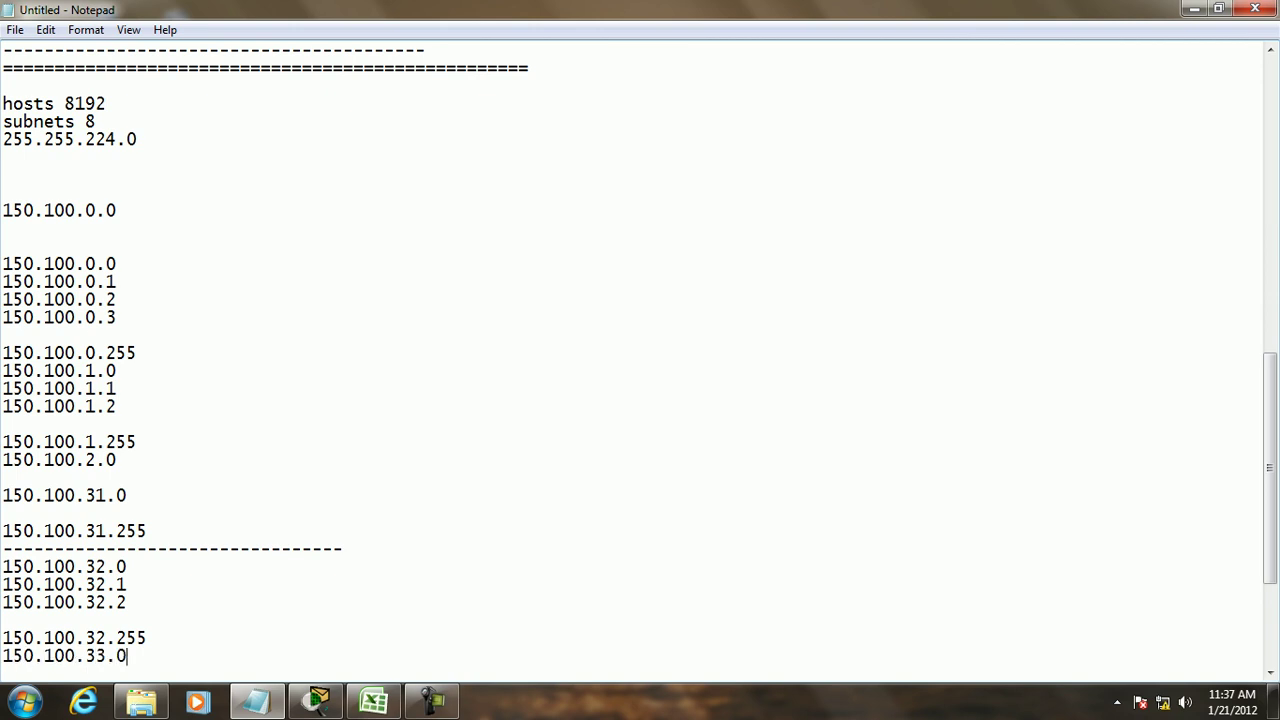
pyautogui.write('0')
# Step: Continue the second block with 150.100.33.1, a blank line and 150.100.33.255
pyautogui.press('Return')
pyautogui.write('150.100.33.1')
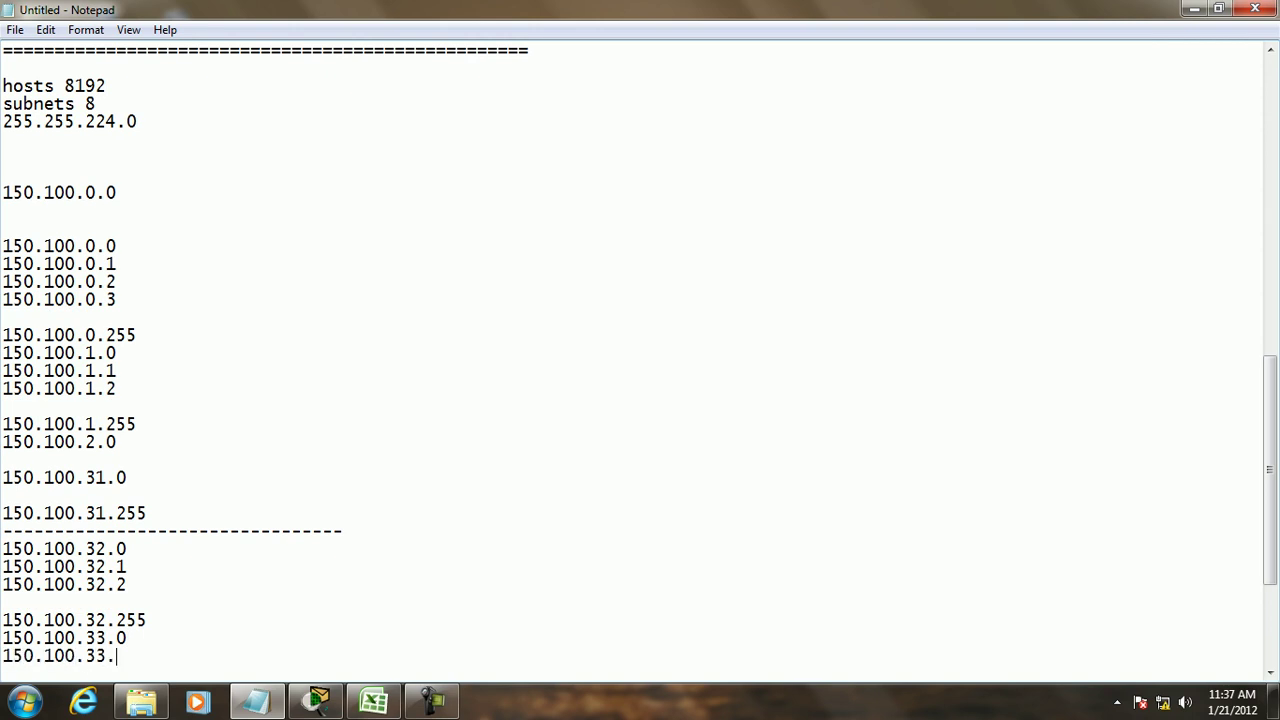
pyautogui.press('Return')
pyautogui.press('Return')
pyautogui.write('15')
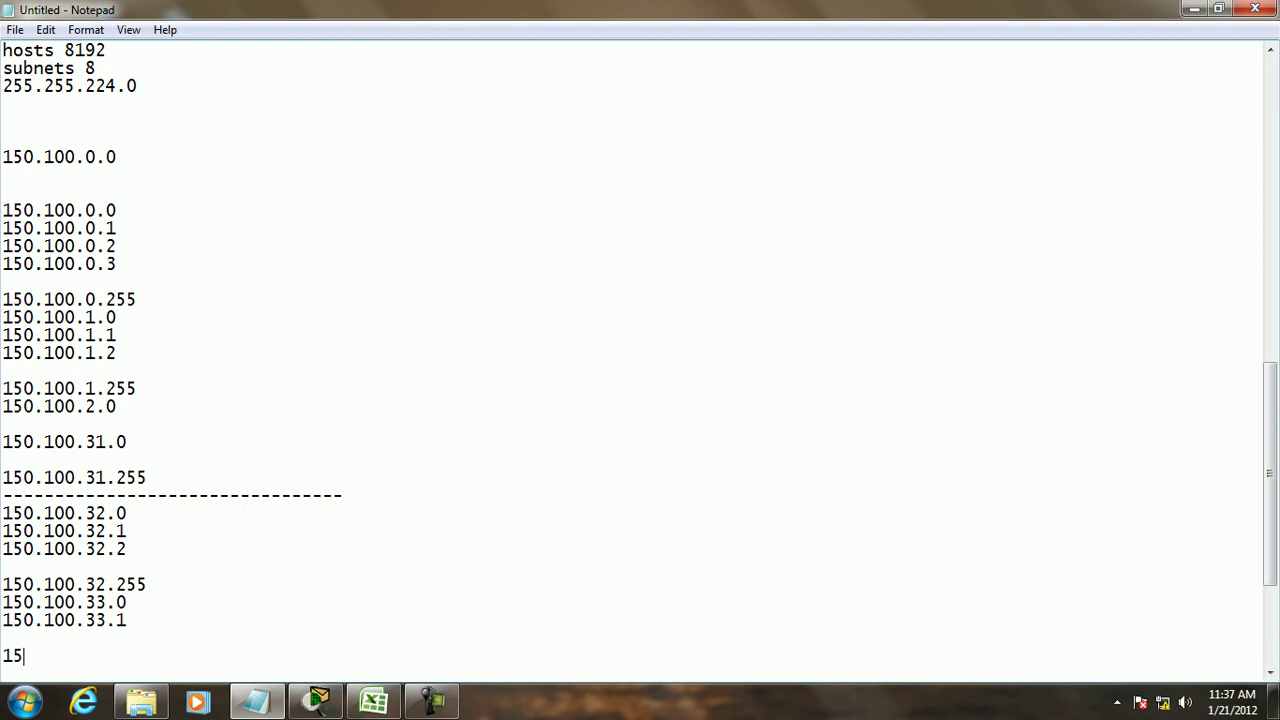
pyautogui.write('0.100.33.255')
# Step: Add 150.100.34.0 on the line below 150.100.33.255, followed by blank lines
pyautogui.press('Return')
pyautogui.write('150.100')
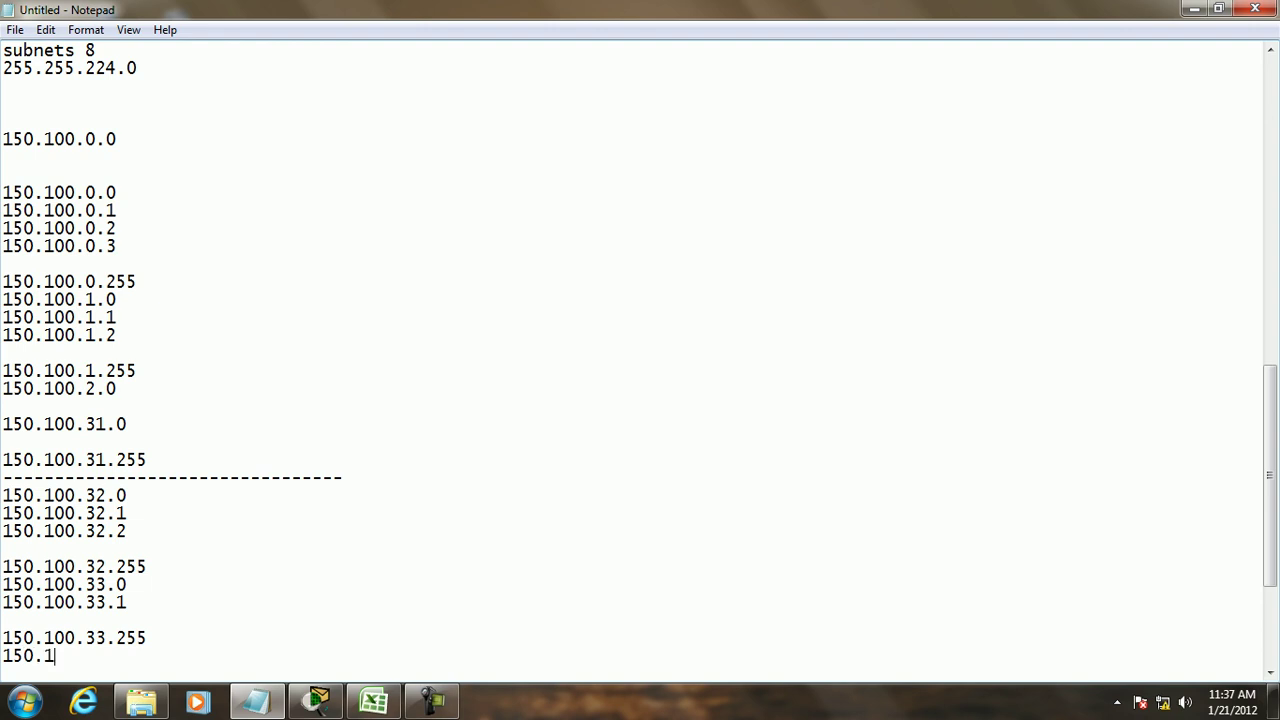
pyautogui.press('BackSpace')
pyautogui.press('BackSpace')
pyautogui.write('4.0')
pyautogui.press('Return')
pyautogui.press('Return')
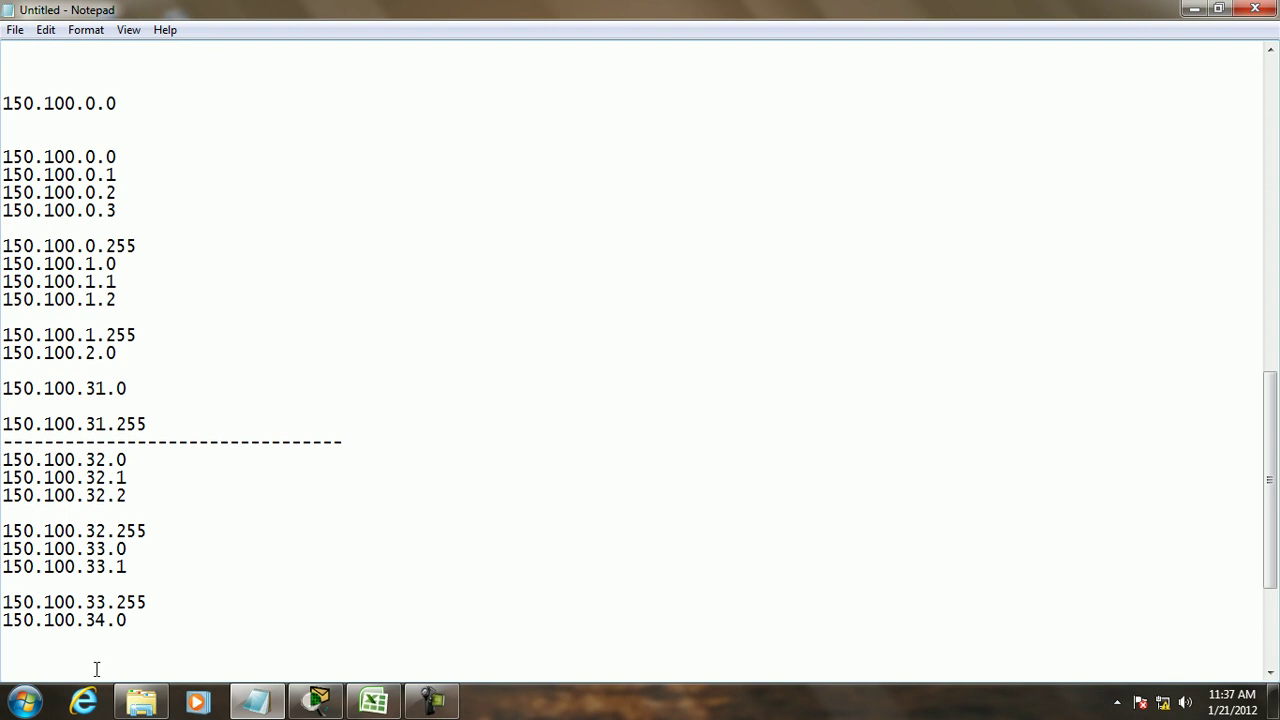
# Step: Above 150.100.63.255, write 150.100.62.0, 150.100.62.1, a blank line and 150.100.62.255
pyautogui.scroll(-2, 155, 552)
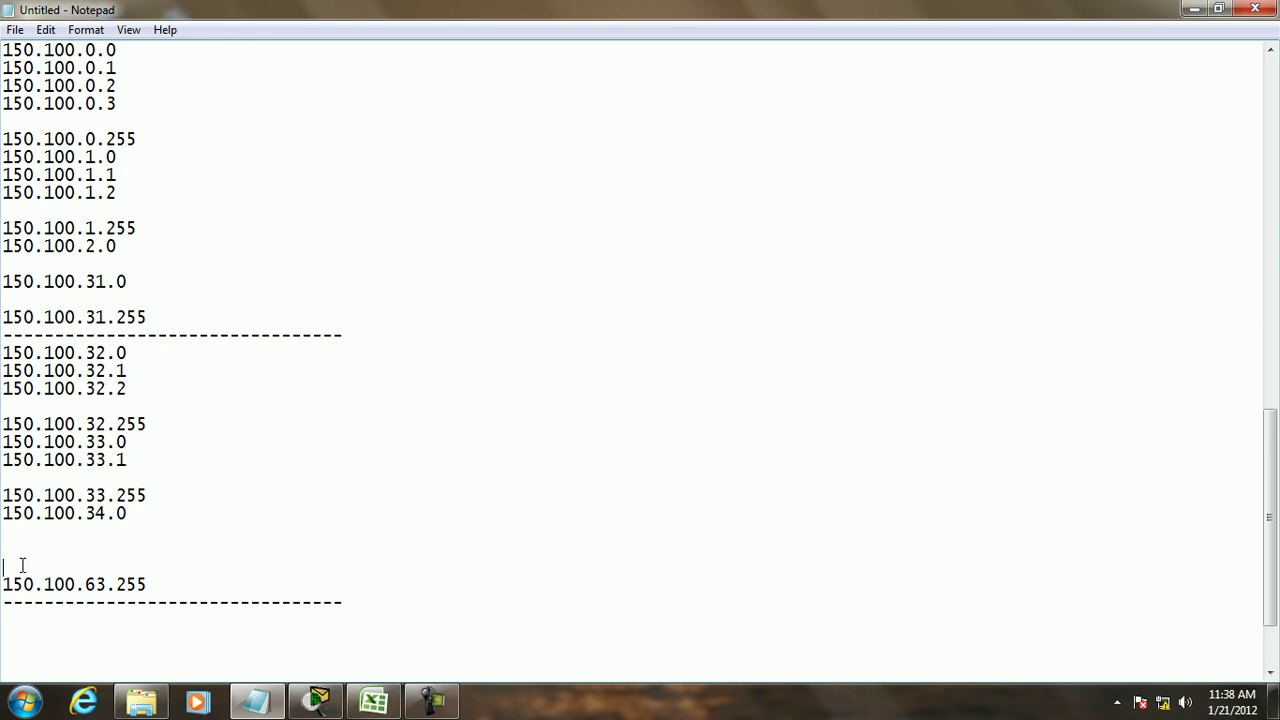
pyautogui.write('150.100.62.0')
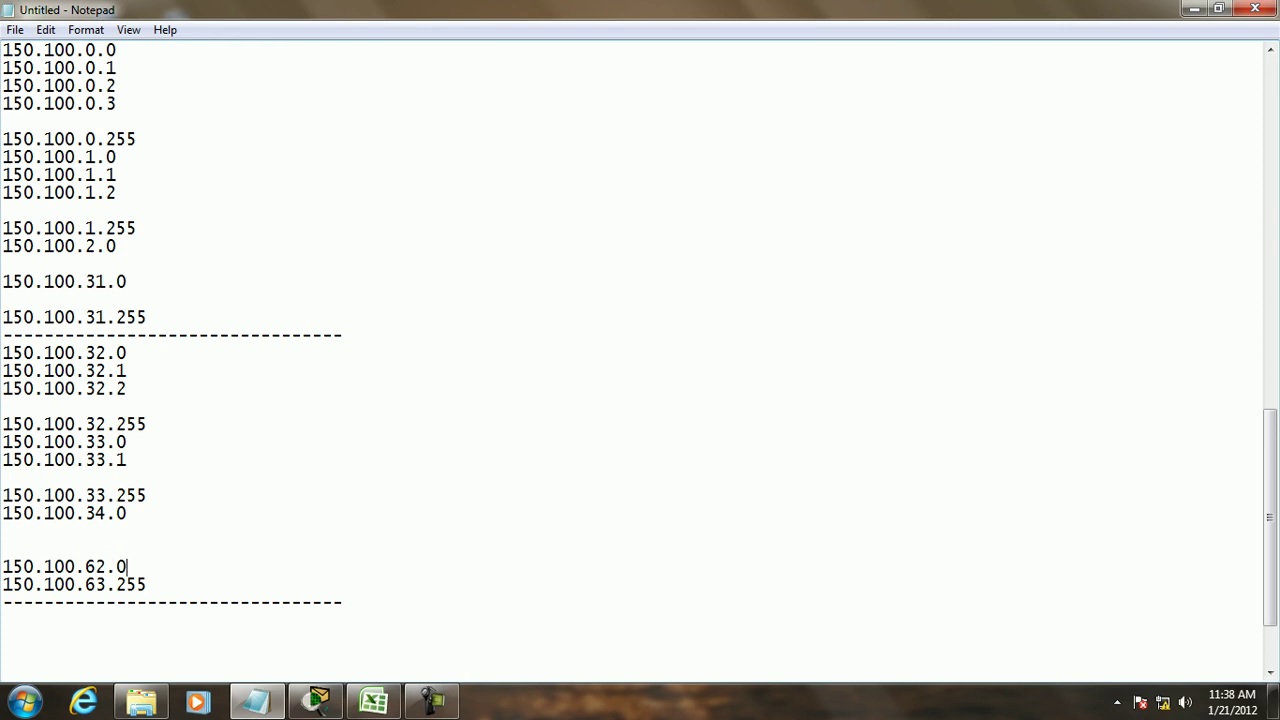
pyautogui.press('Return')
pyautogui.write('15')
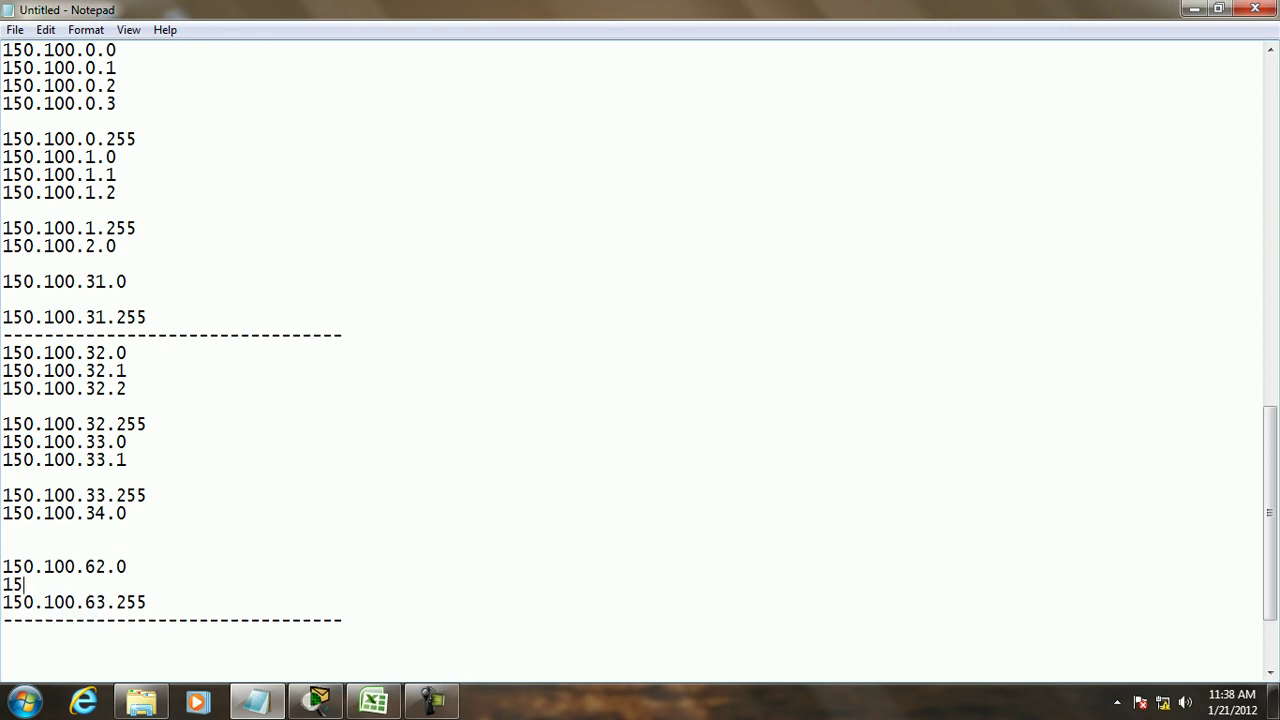
pyautogui.write('0.100.62.1')
pyautogui.press('Return')
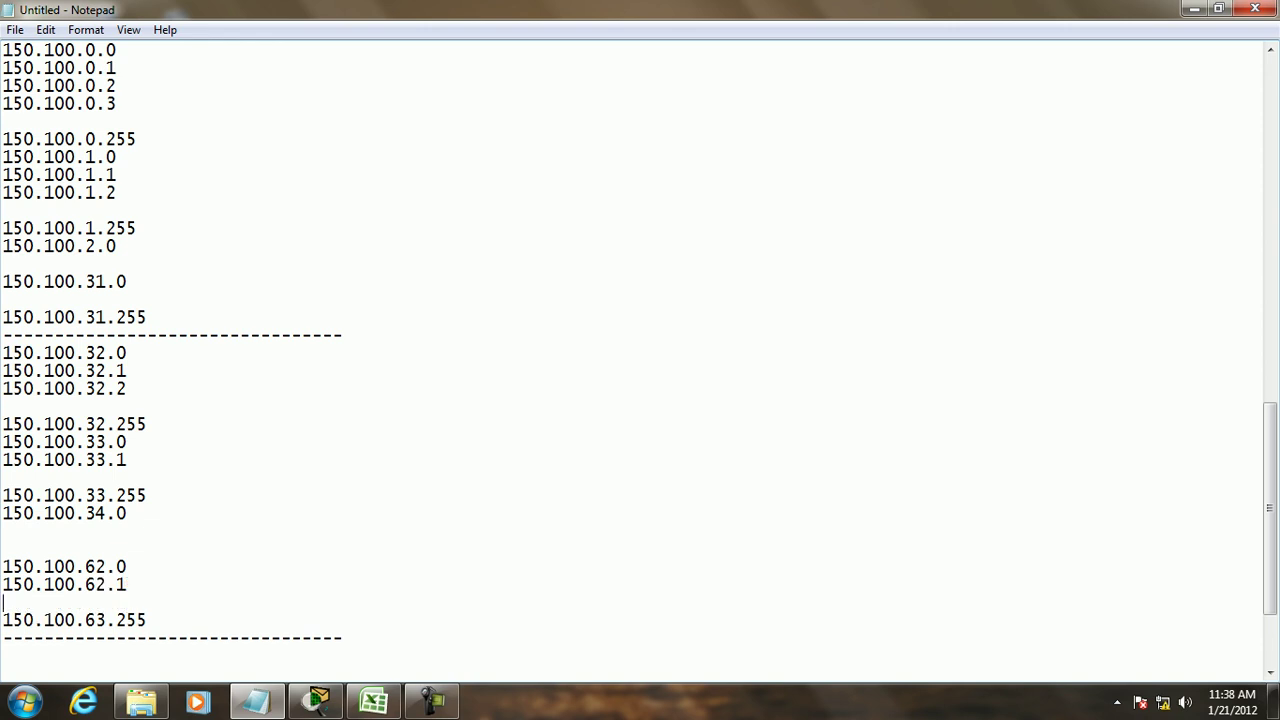
pyautogui.write('150.100.62.255')
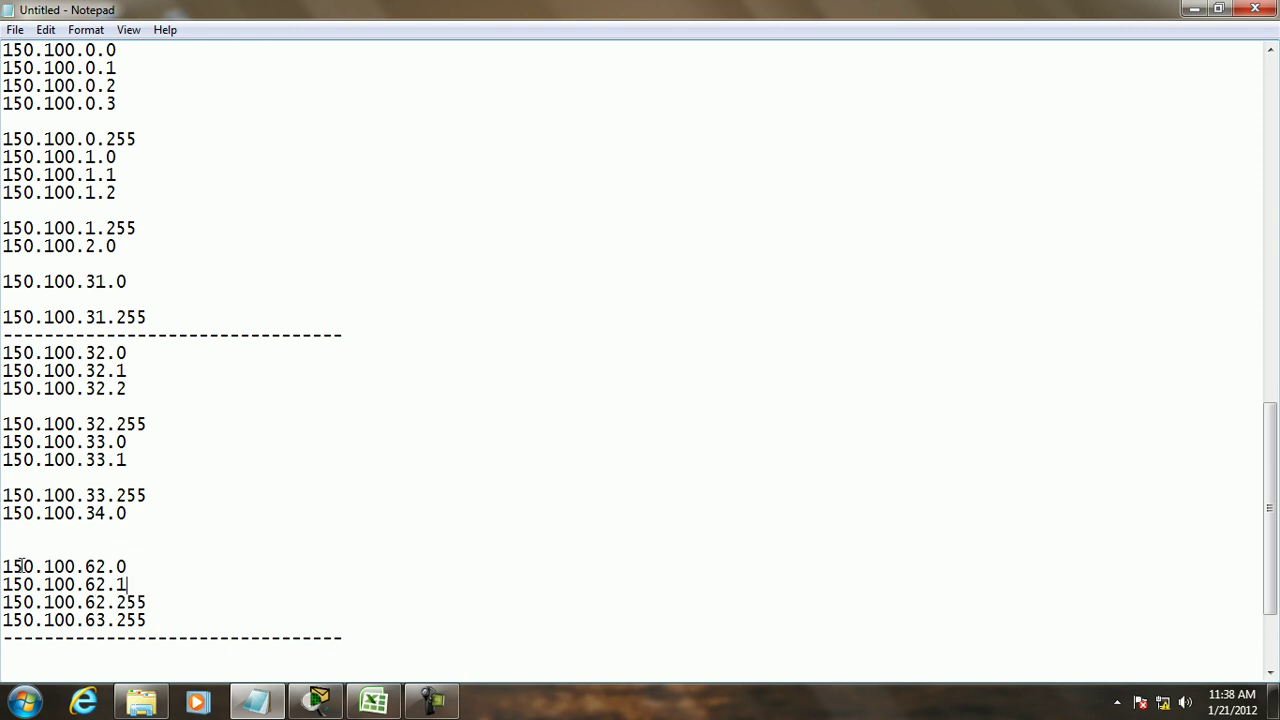
pyautogui.press('Up')
pyautogui.press('End')
pyautogui.press('Return')
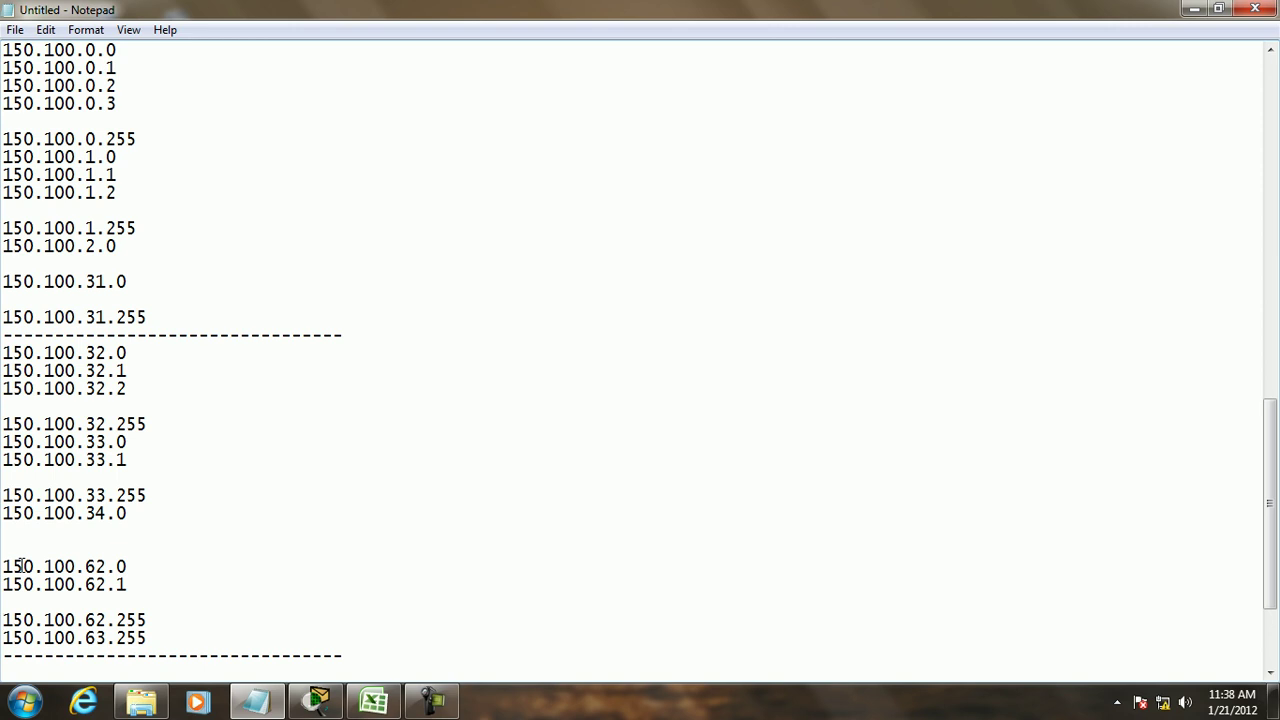
# Step: Insert 150.100.63.0 on a new line directly below 150.100.62.255
pyautogui.press('Return')
pyautogui.write('150.1')
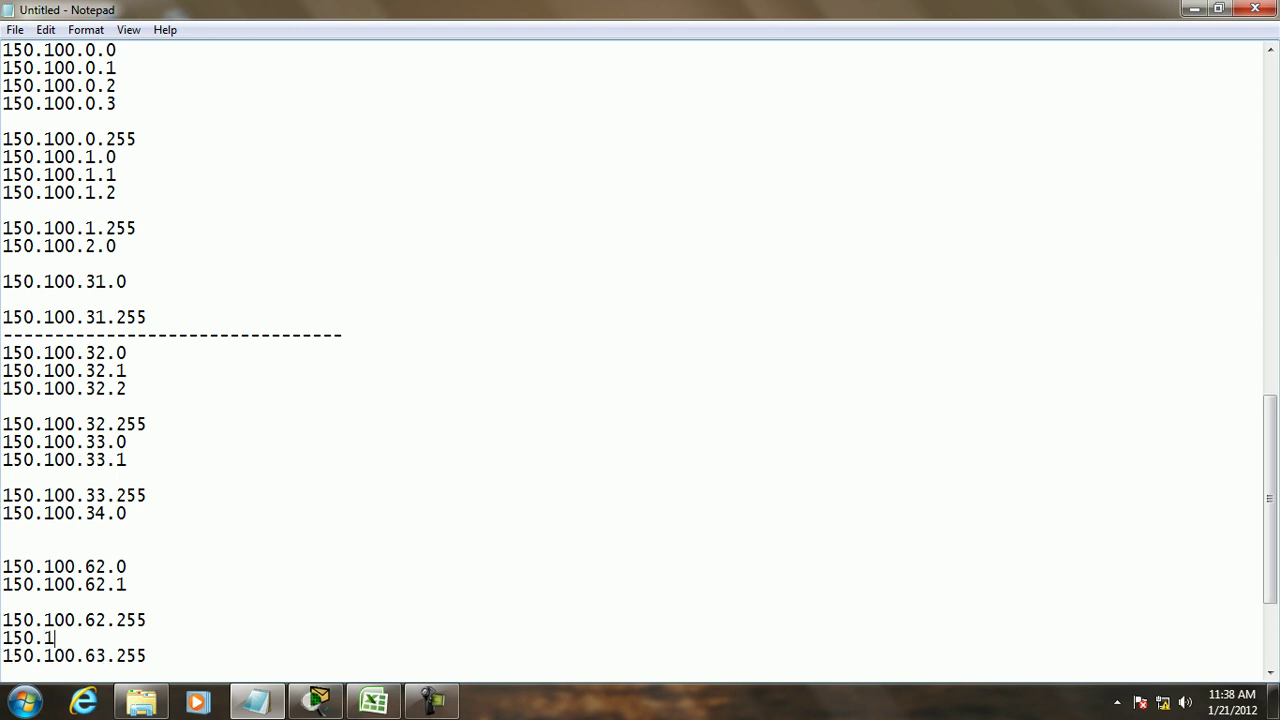
pyautogui.write('00.63.1')
pyautogui.press('Return')
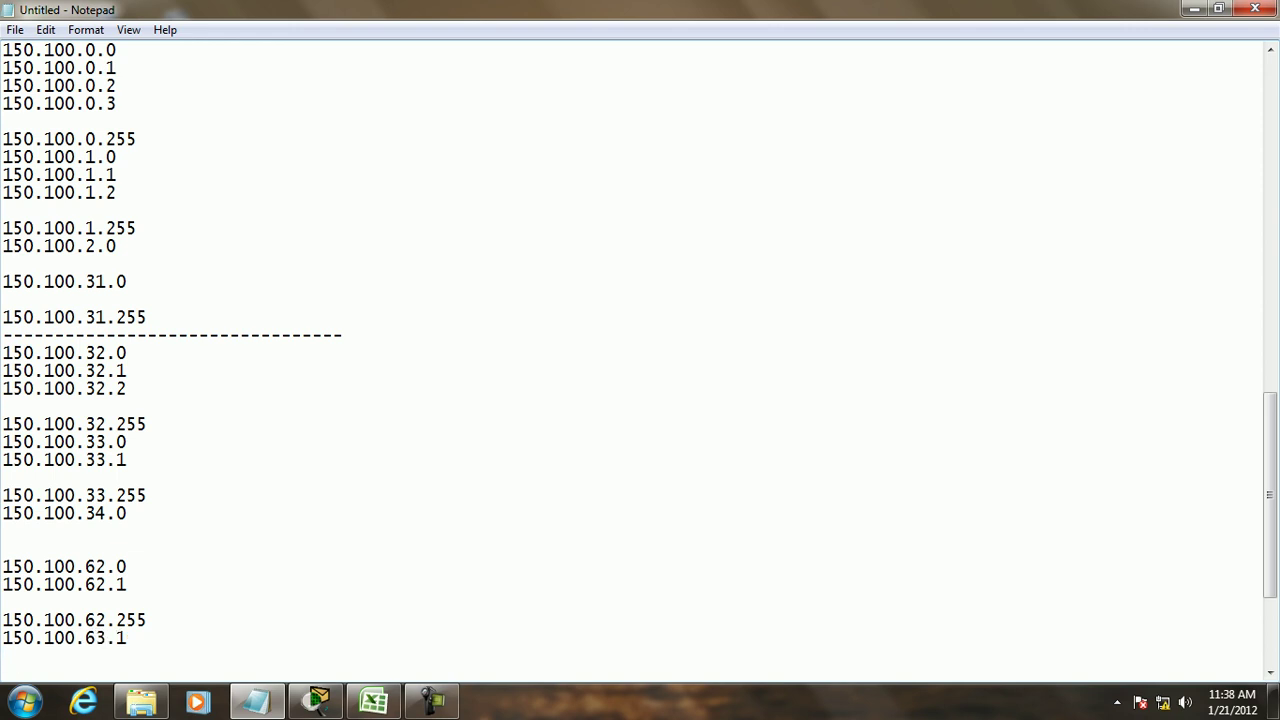
pyautogui.press('BackSpace')
pyautogui.press('BackSpace')
pyautogui.write('0')
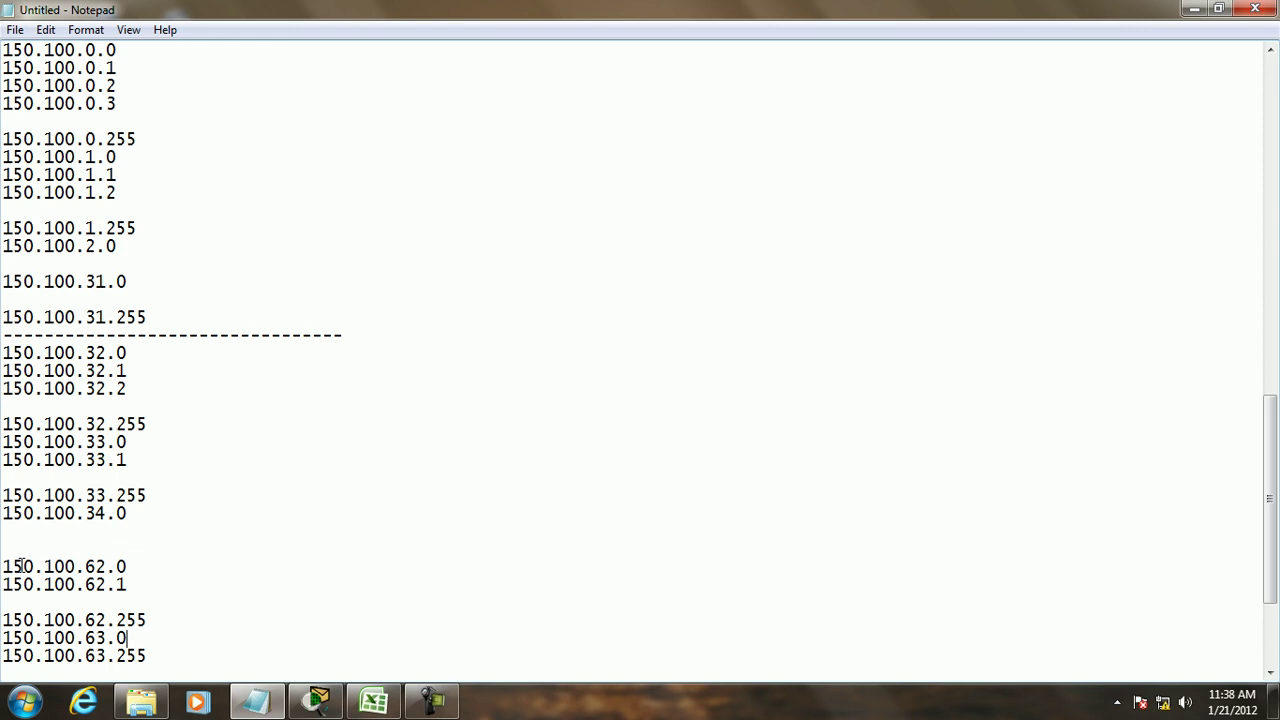
# Step: Insert 150.100.63.1 below 150.100.63.0, leaving a blank line before 150.100.63.255 and its dashed separator
pyautogui.press('BackSpace')
pyautogui.press('BackSpace')
pyautogui.press('BackSpace')
pyautogui.press('BackSpace')
pyautogui.press('BackSpace')
pyautogui.press('BackSpace')
pyautogui.press('BackSpace')
pyautogui.press('BackSpace')
pyautogui.press('BackSpace')
pyautogui.press('BackSpace')
pyautogui.press('BackSpace')
pyautogui.press('BackSpace')
pyautogui.press('BackSpace')
pyautogui.press('BackSpace')
pyautogui.write('15')
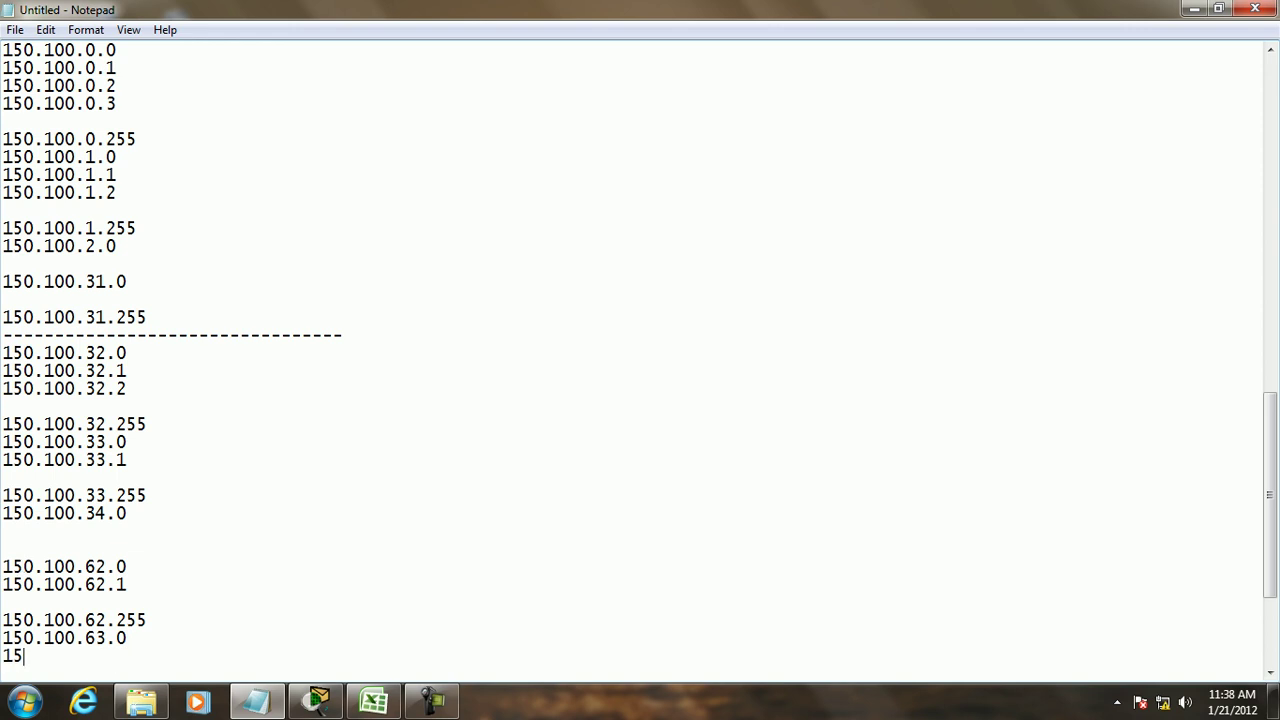
pyautogui.write('0.100.63.1')
pyautogui.press('Return')
pyautogui.write('150.100.63.255 ---------------------------------')
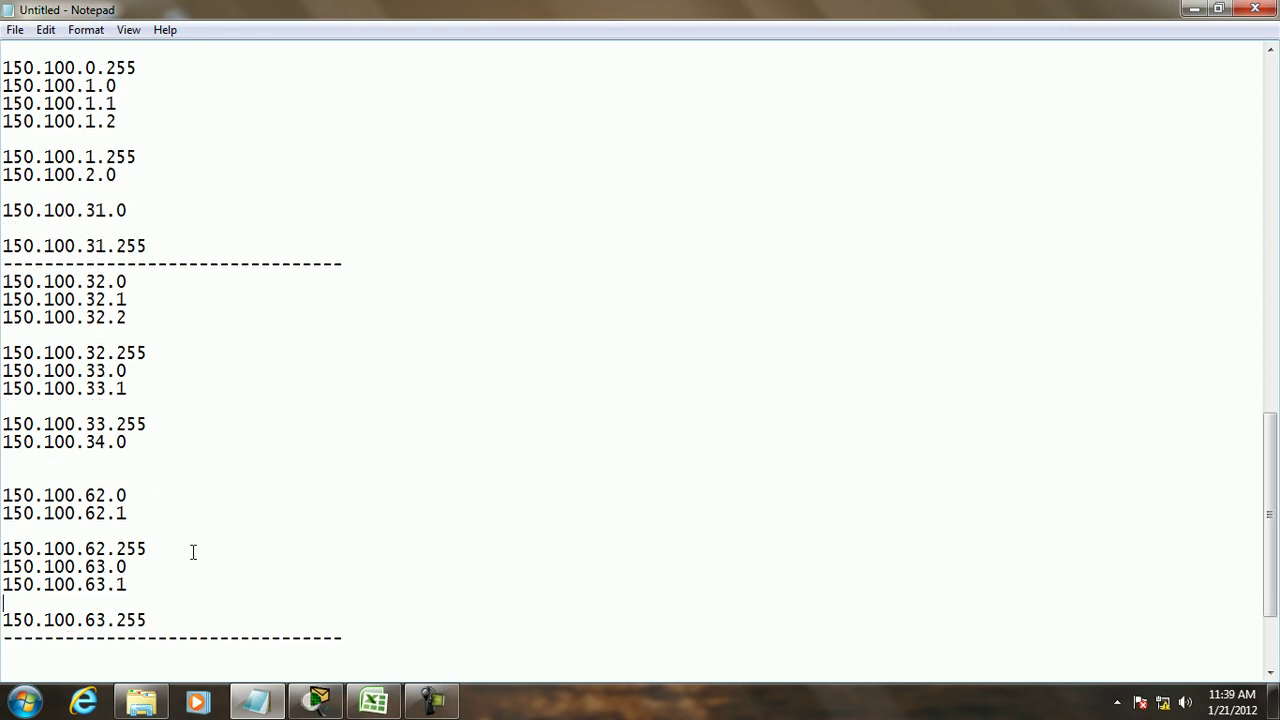
# Step: Below the second block's separator, write 150.100.64.0, a blank line and 150.100.96.0
pyautogui.click(180, 552)
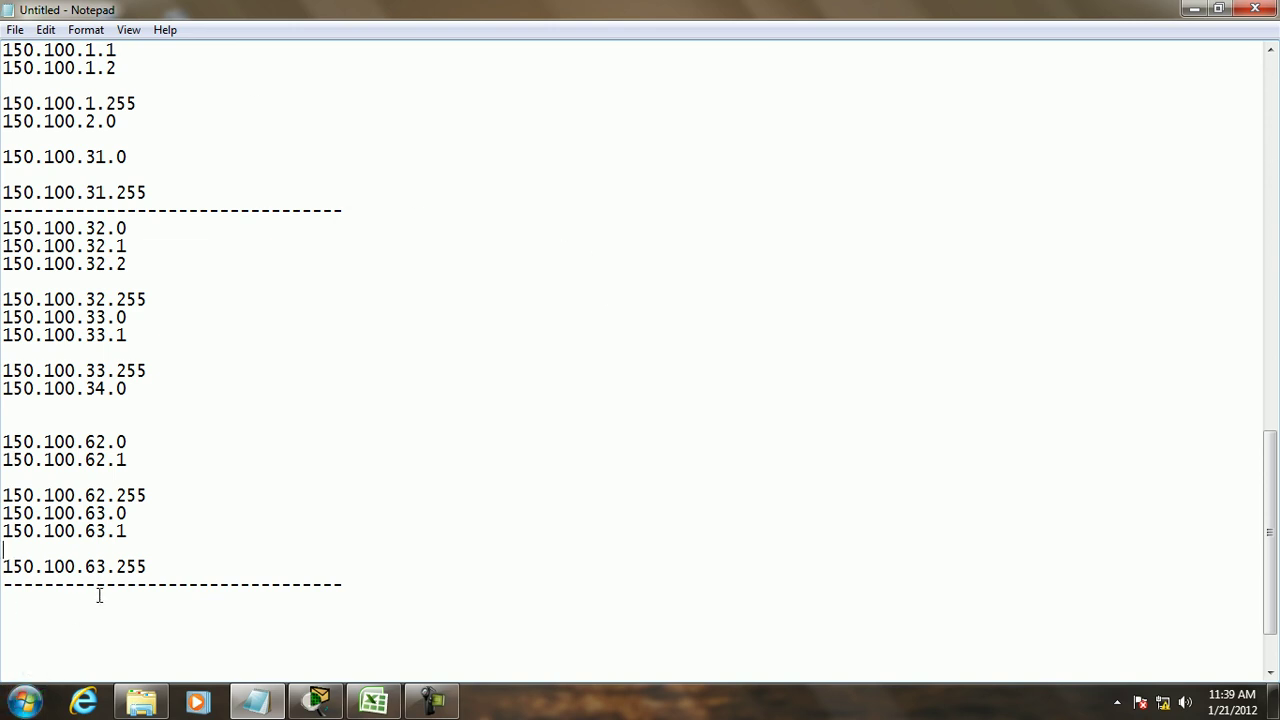
pyautogui.scroll(4, 246, 403)
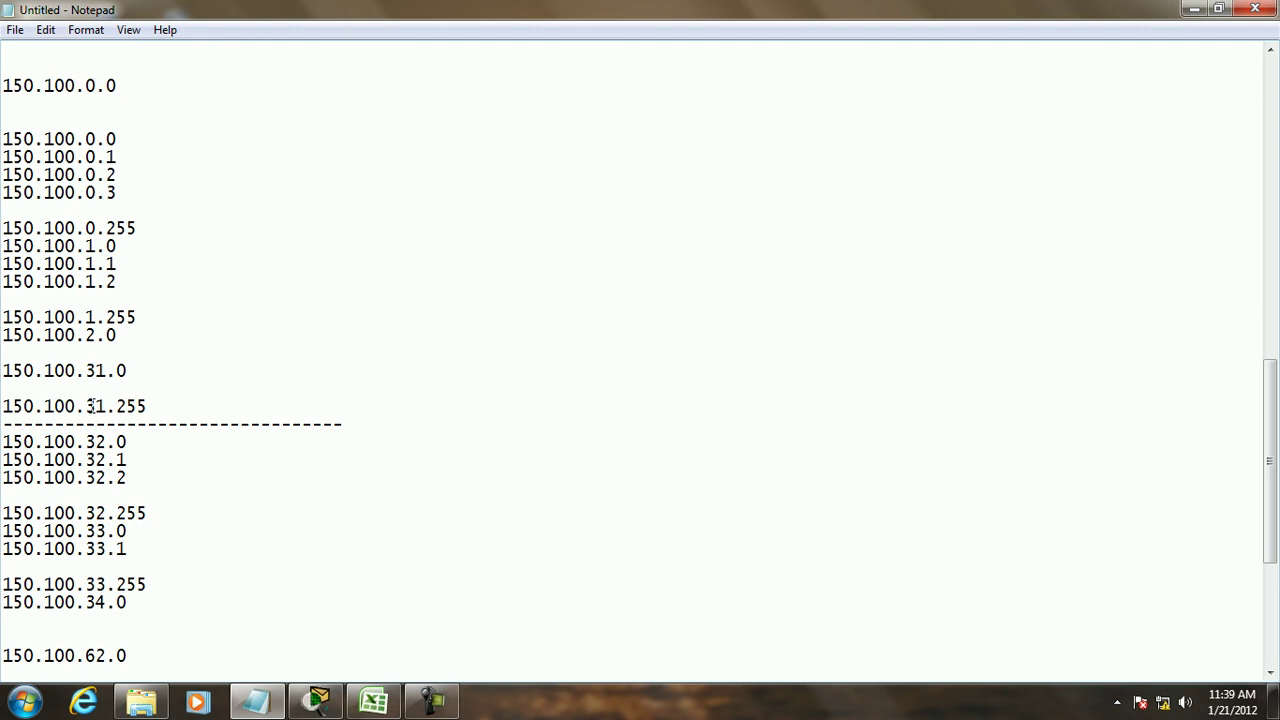
pyautogui.scroll(-4, 154, 531)
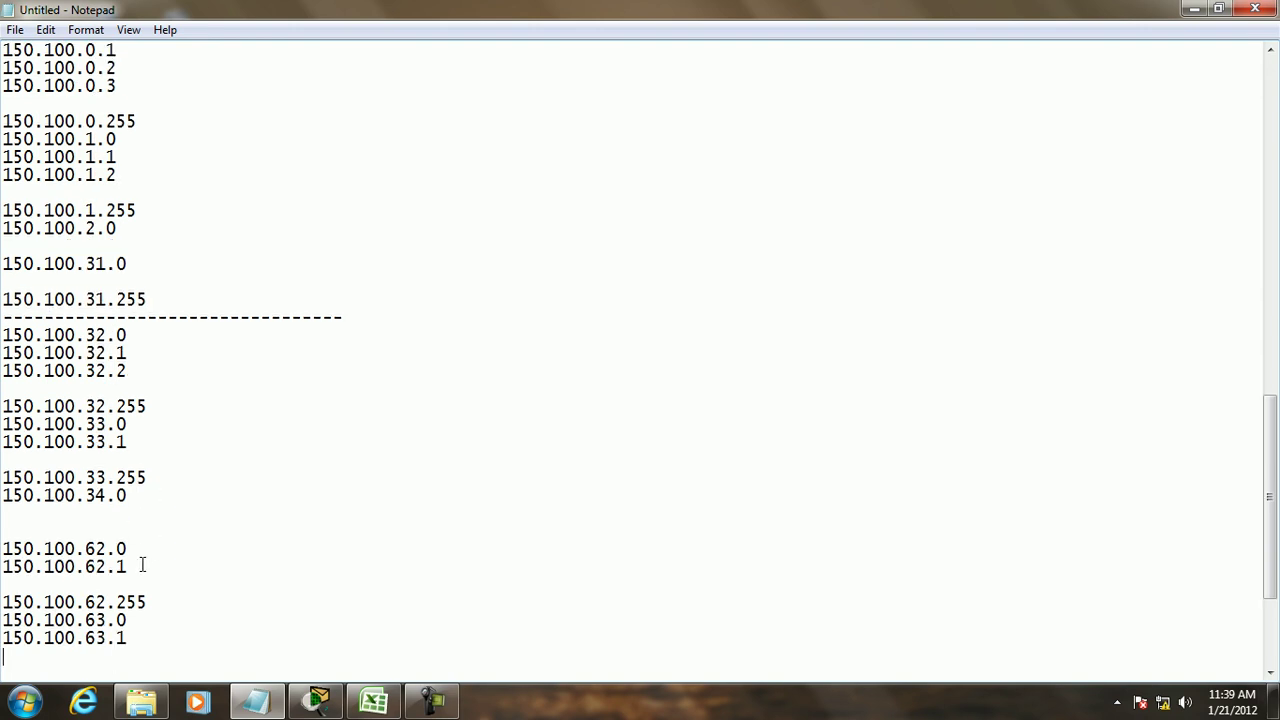
pyautogui.write('150.100.64.0')
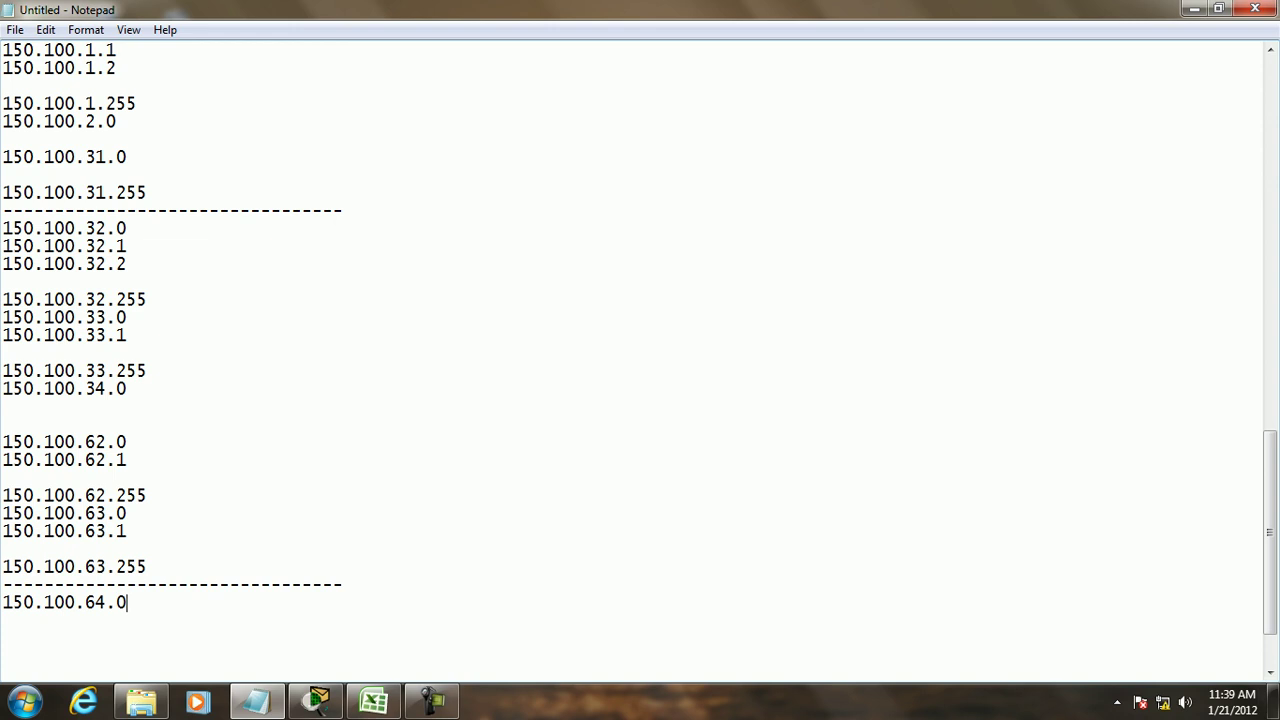
pyautogui.press('Return')
pyautogui.write('150.100.')
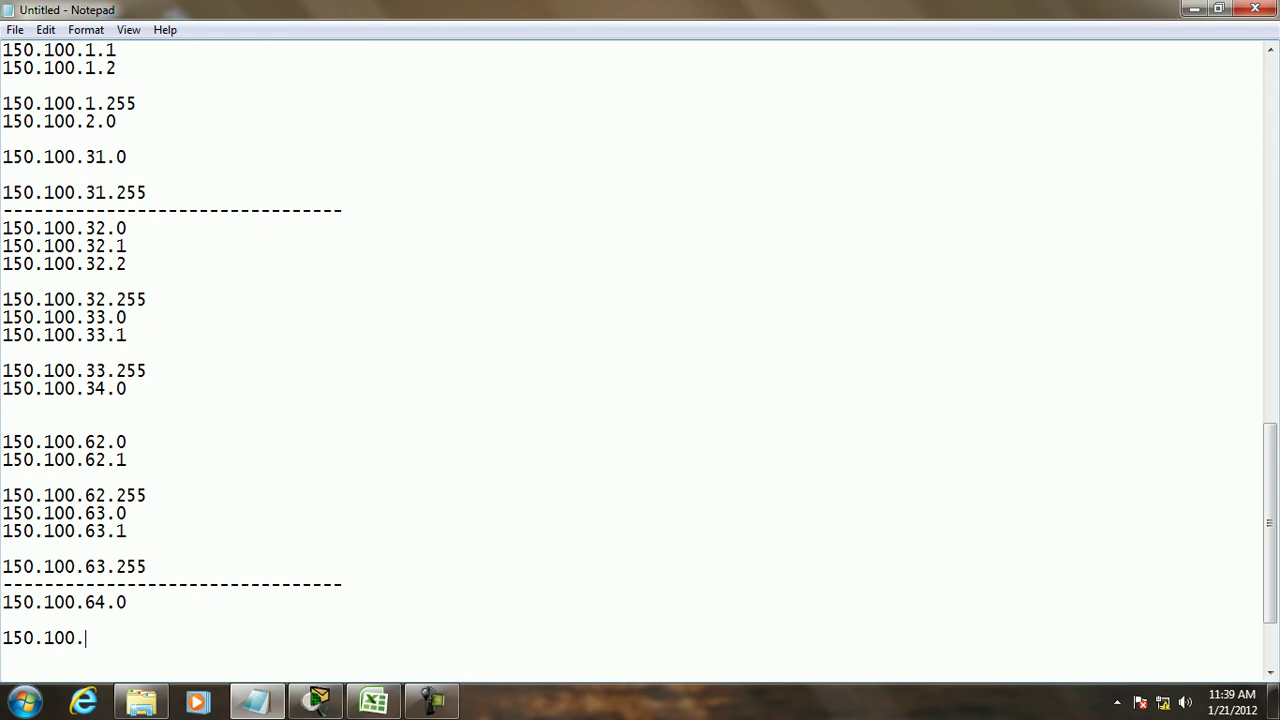
pyautogui.write('96.0')
# Step: Insert 150.100.95.255 and a dashed separator line directly above 150.100.96.0 to close the third block
pyautogui.press('Return')
pyautogui.write('150.10')
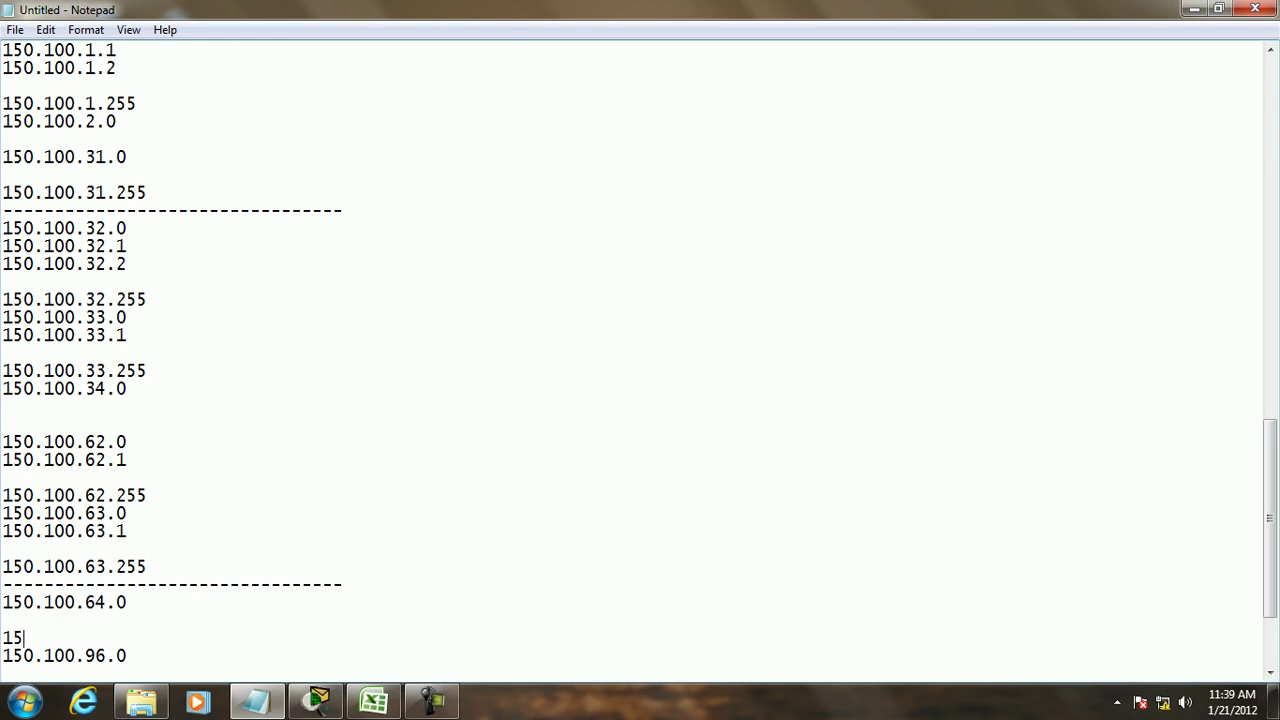
pyautogui.write('0.95.255')
pyautogui.press('Down')
pyautogui.press('BackSpace')
pyautogui.press('BackSpace')
pyautogui.press('BackSpace')
pyautogui.press('BackSpace')
pyautogui.press('BackSpace')
pyautogui.press('BackSpace')
pyautogui.press('BackSpace')
pyautogui.press('BackSpace')
pyautogui.press('BackSpace')
pyautogui.press('BackSpace')
pyautogui.press('BackSpace')
pyautogui.press('BackSpace')
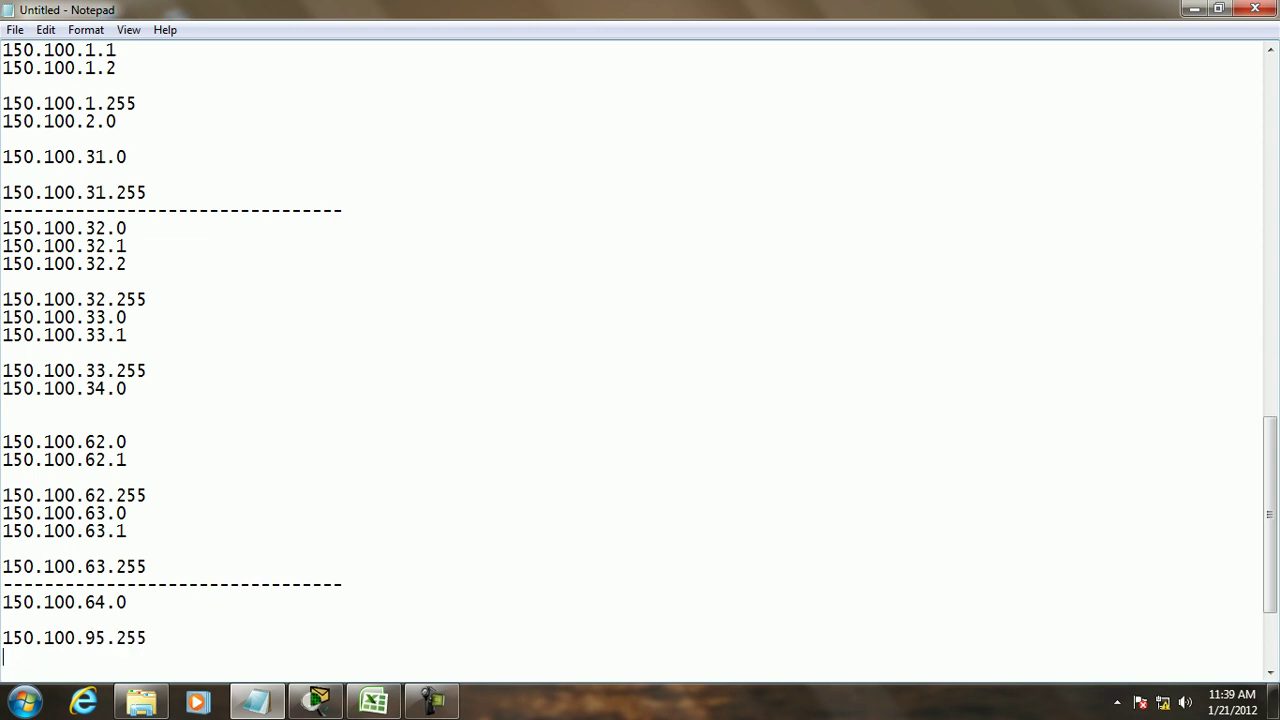
pyautogui.write('--------------------------------')
pyautogui.scroll(-3, 121, 538)
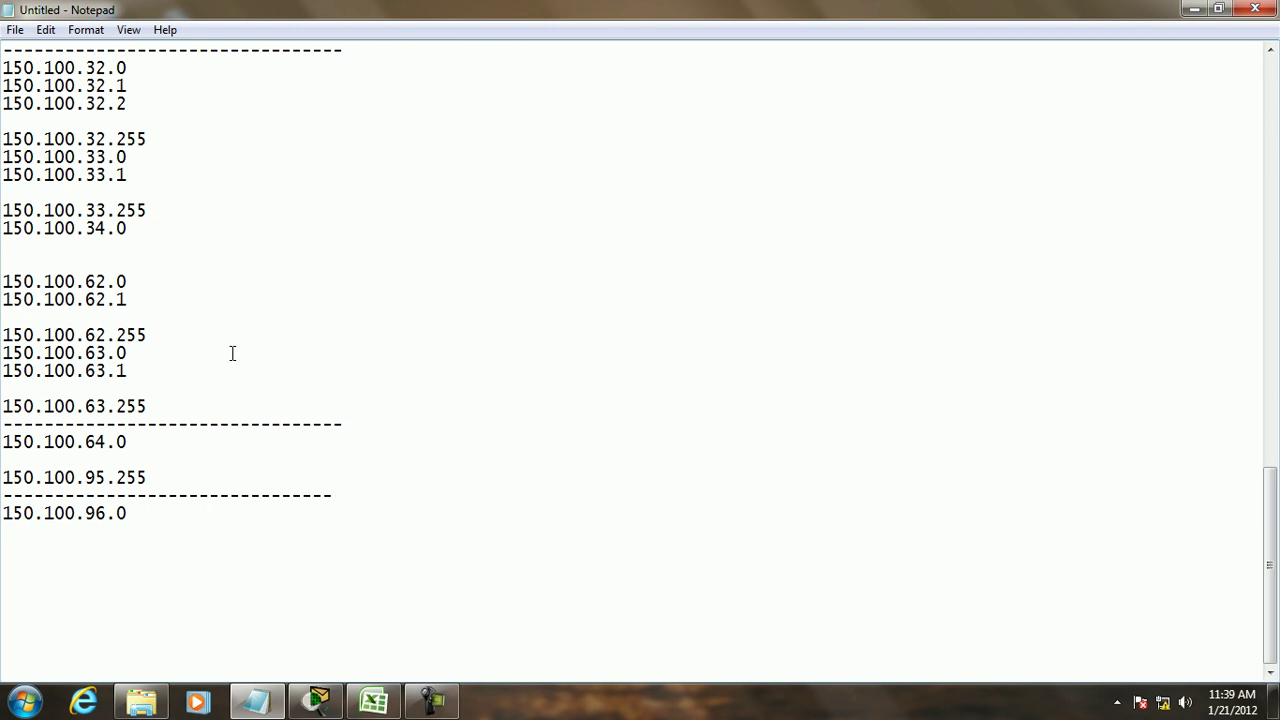
# Step: Review the 8000-host example's borrowed bits, hosts, subnets and subnet mask in the Excel workbook, and return to Notepad
pyautogui.scroll(1, 252, 265)
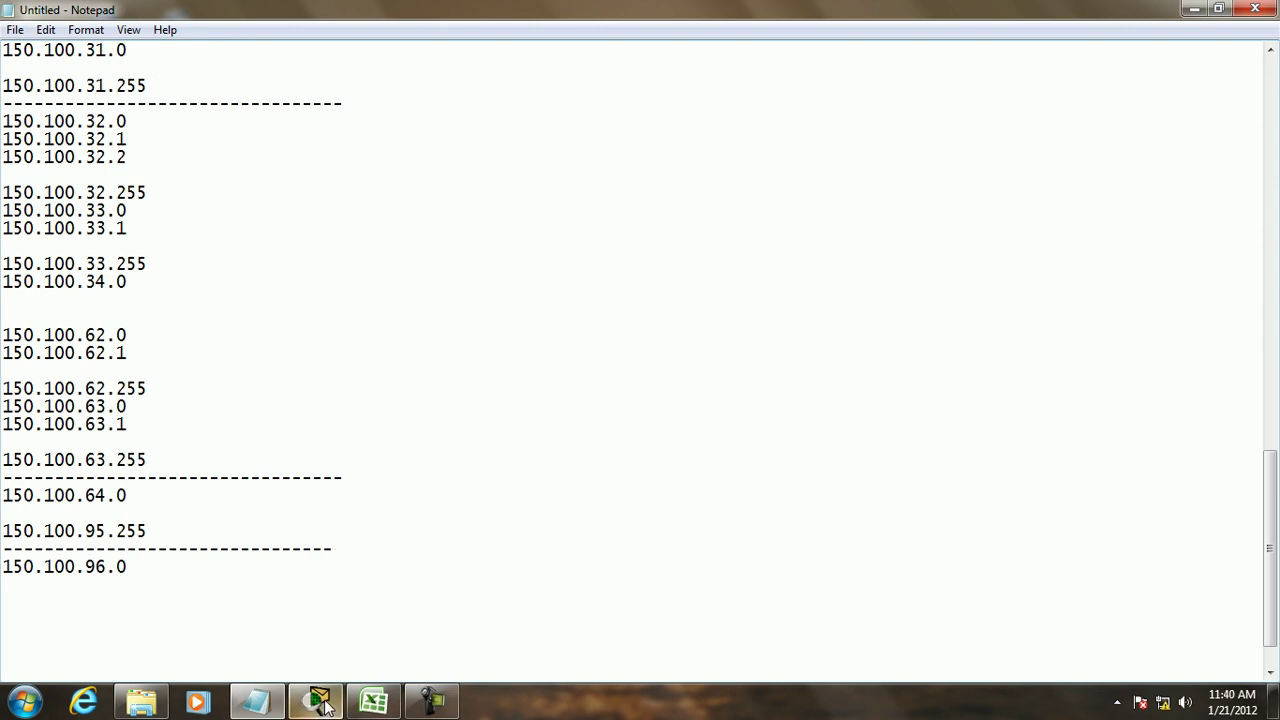
pyautogui.click(358, 688)
pyautogui.scroll(-6, 166, 457)
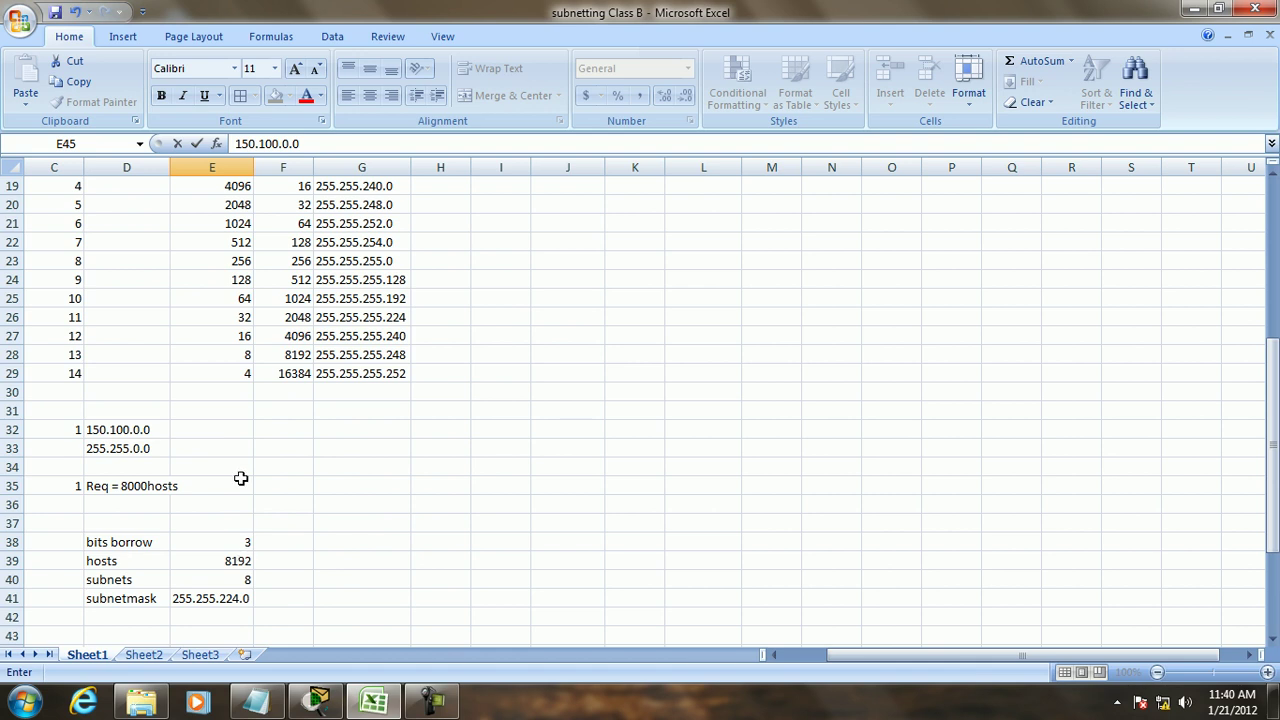
pyautogui.click(257, 702)
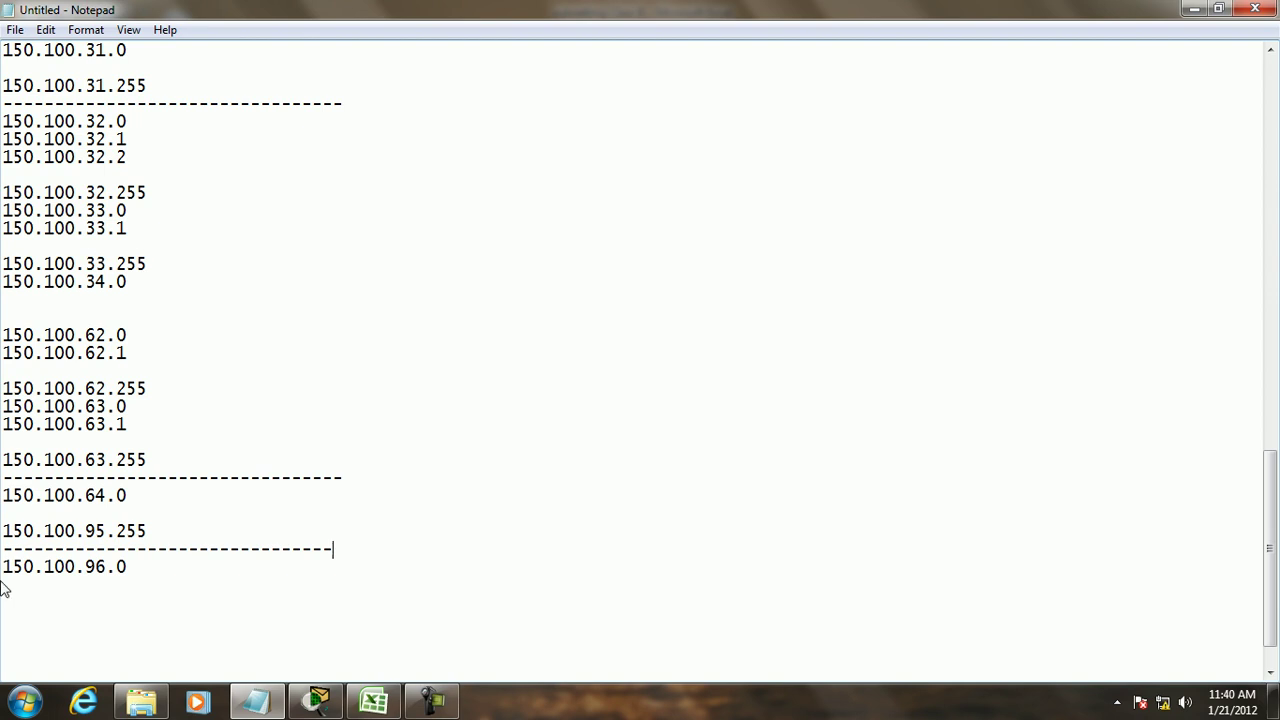
# Step: Run calc to open the Windows Calculator
pyautogui.press('super+r')
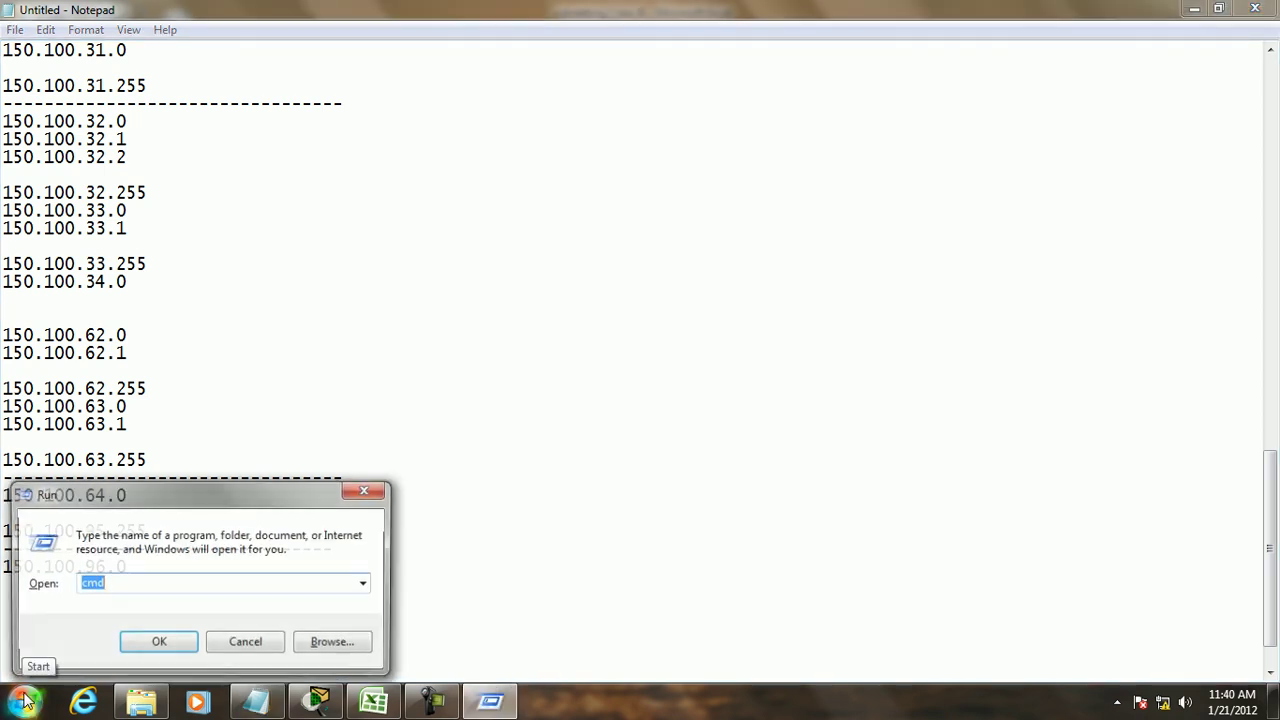
pyautogui.write('calc')
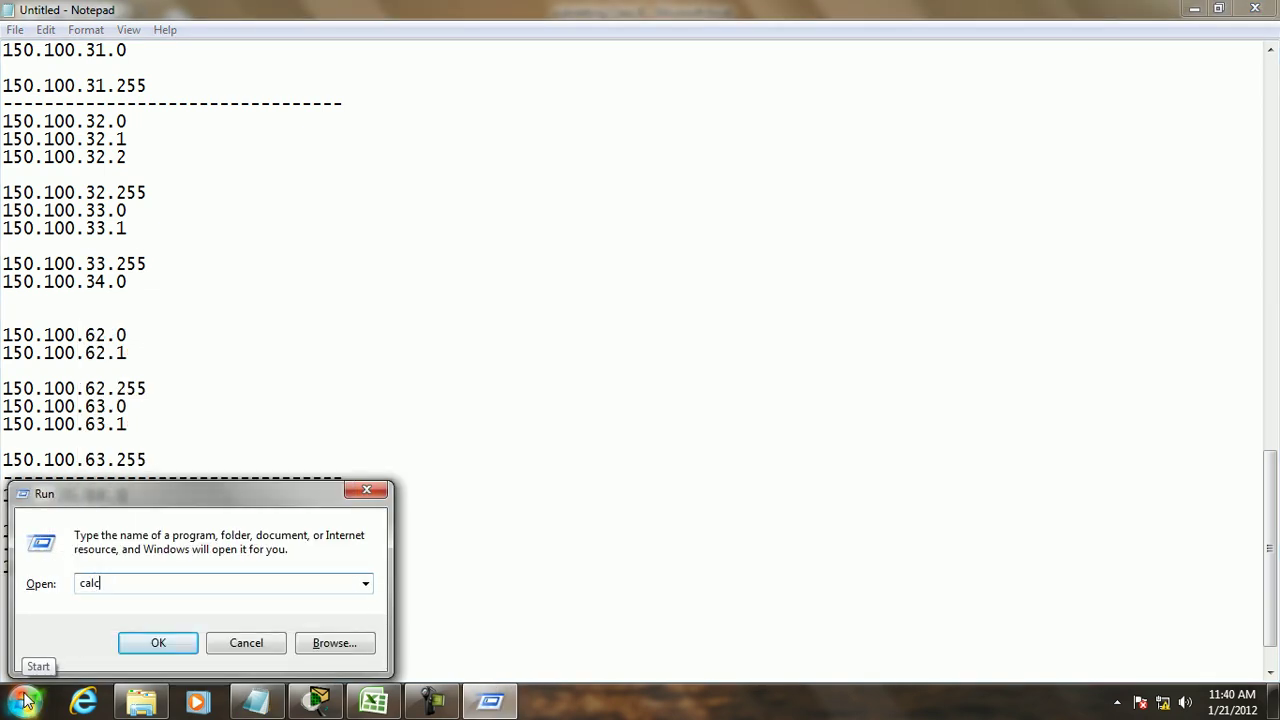
pyautogui.press('Return')
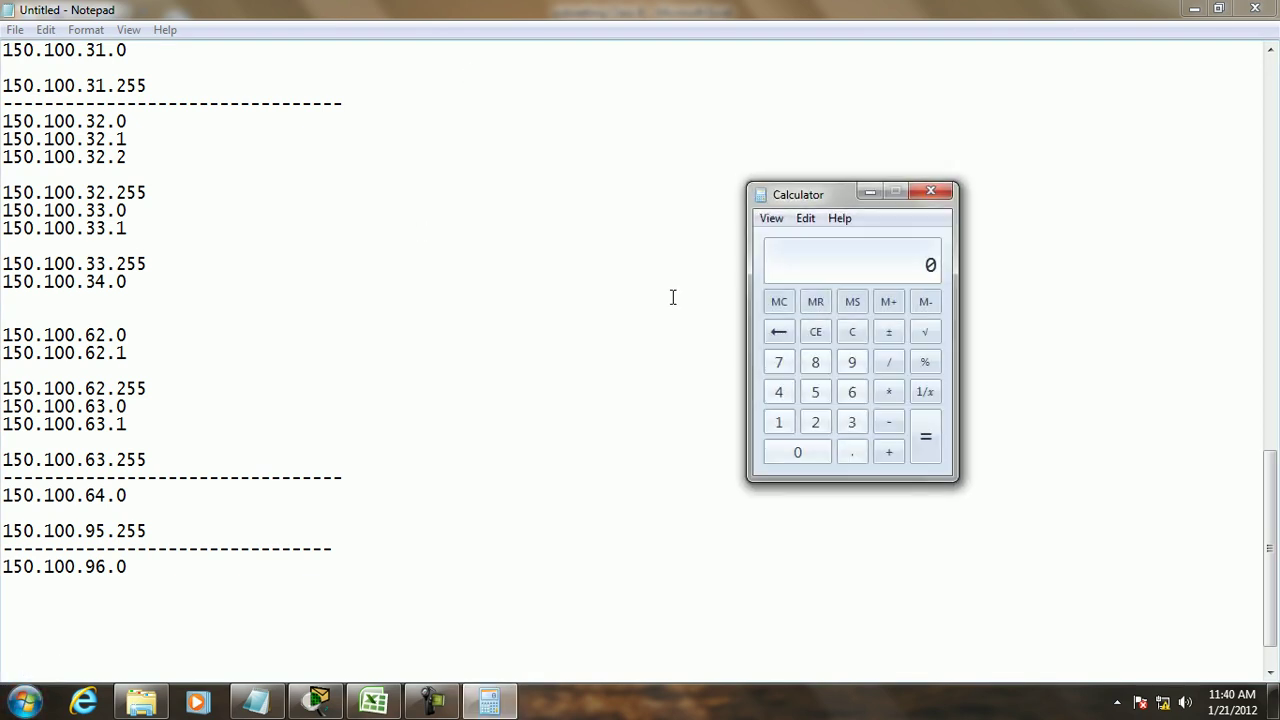
pyautogui.click(816, 422)
pyautogui.click(816, 393)
pyautogui.click(853, 394)
pyautogui.click(889, 392)
pyautogui.click(852, 422)
pyautogui.click(816, 393)
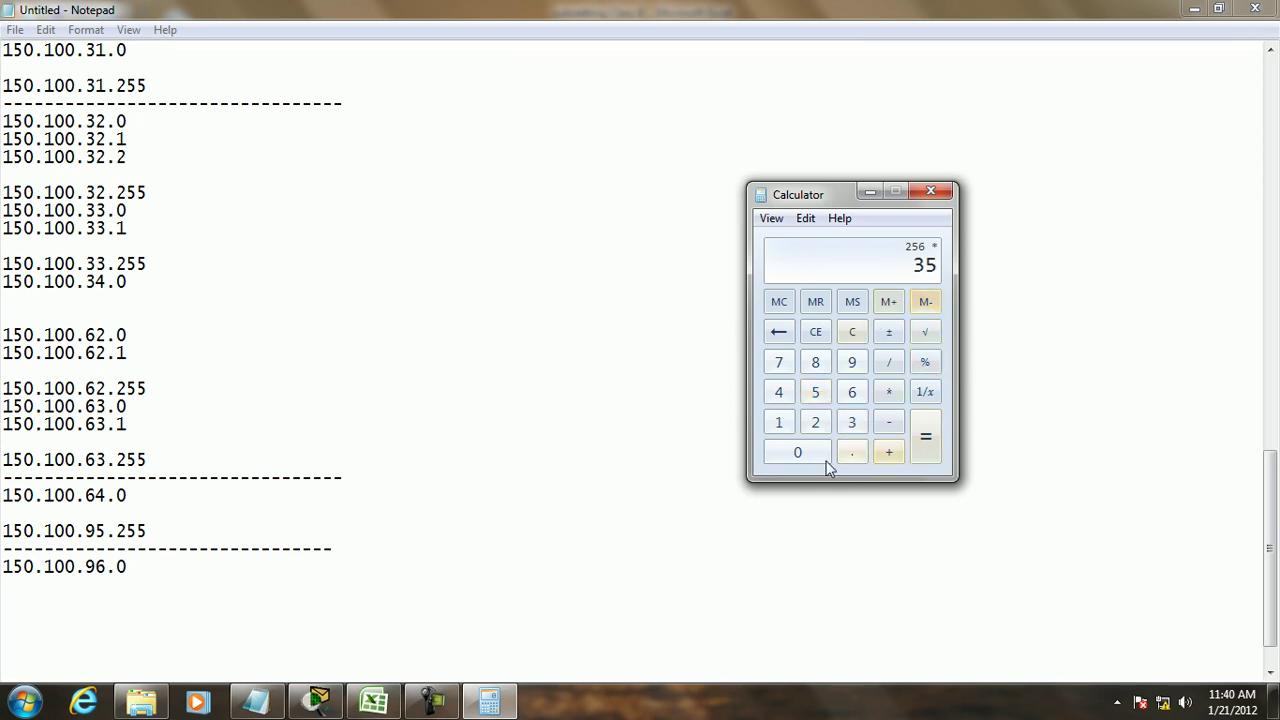
pyautogui.click(794, 452)
pyautogui.click(850, 332)
# Step: Multiply 32 by 256 to check the block's host count, and close the Calculator
pyautogui.click(850, 424)
pyautogui.click(815, 424)
pyautogui.click(888, 392)
pyautogui.click(815, 422)
pyautogui.click(815, 392)
pyautogui.click(850, 393)
pyautogui.click(925, 450)
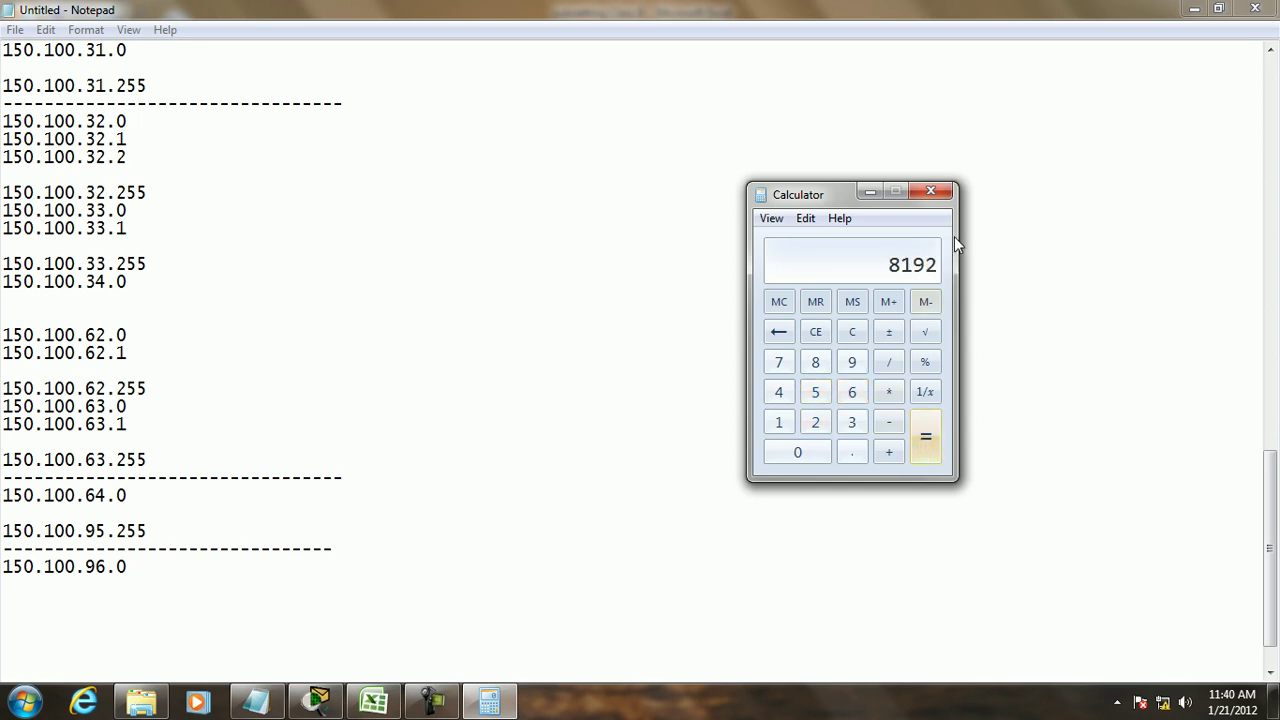
pyautogui.click(928, 189)
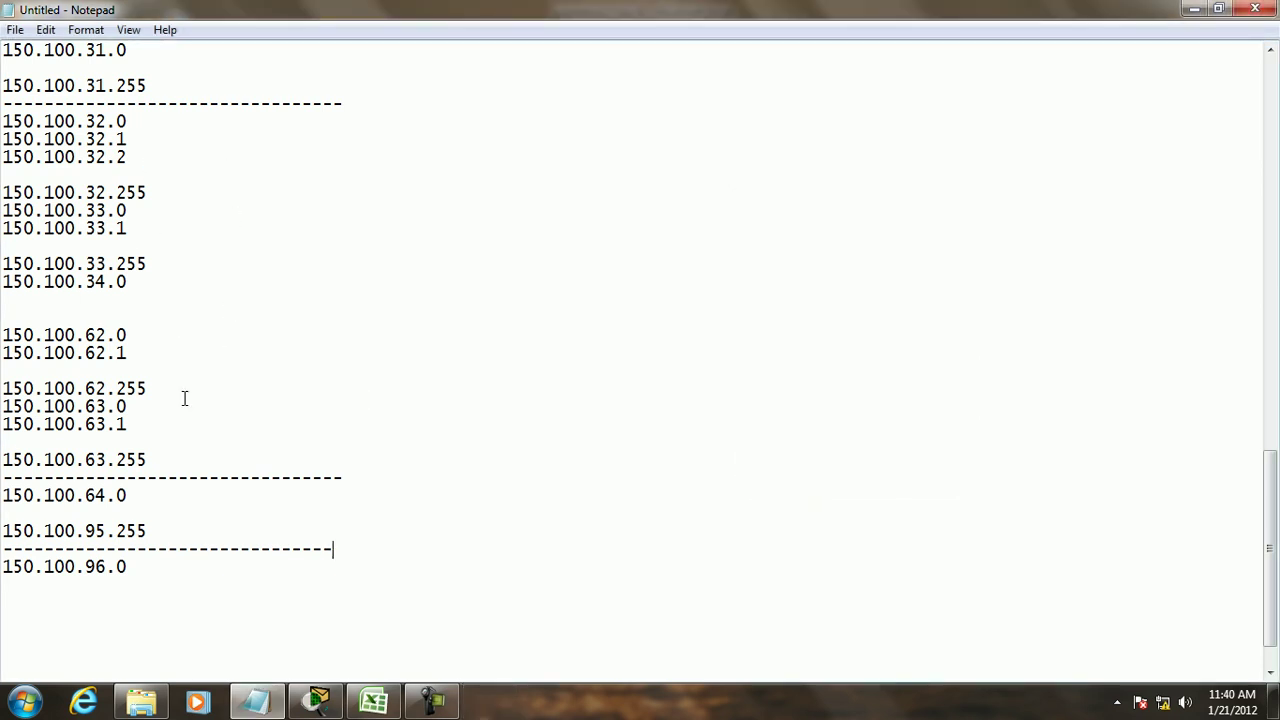
# Step: Switch from Notepad to the Excel subnetting sheet and enter 150.100.0.1 as block 1's First valid IP
pyautogui.click(1194, 10)
pyautogui.scroll(5, 463, 402)
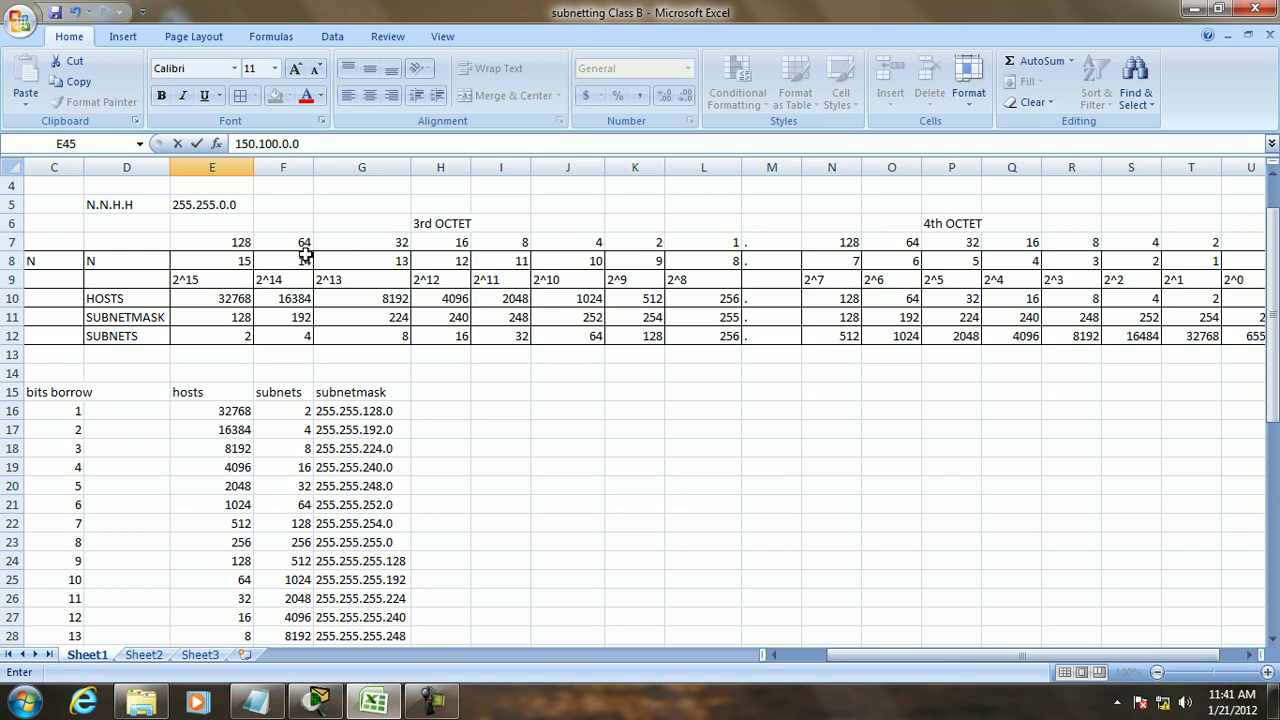
pyautogui.scroll(-10, 304, 256)
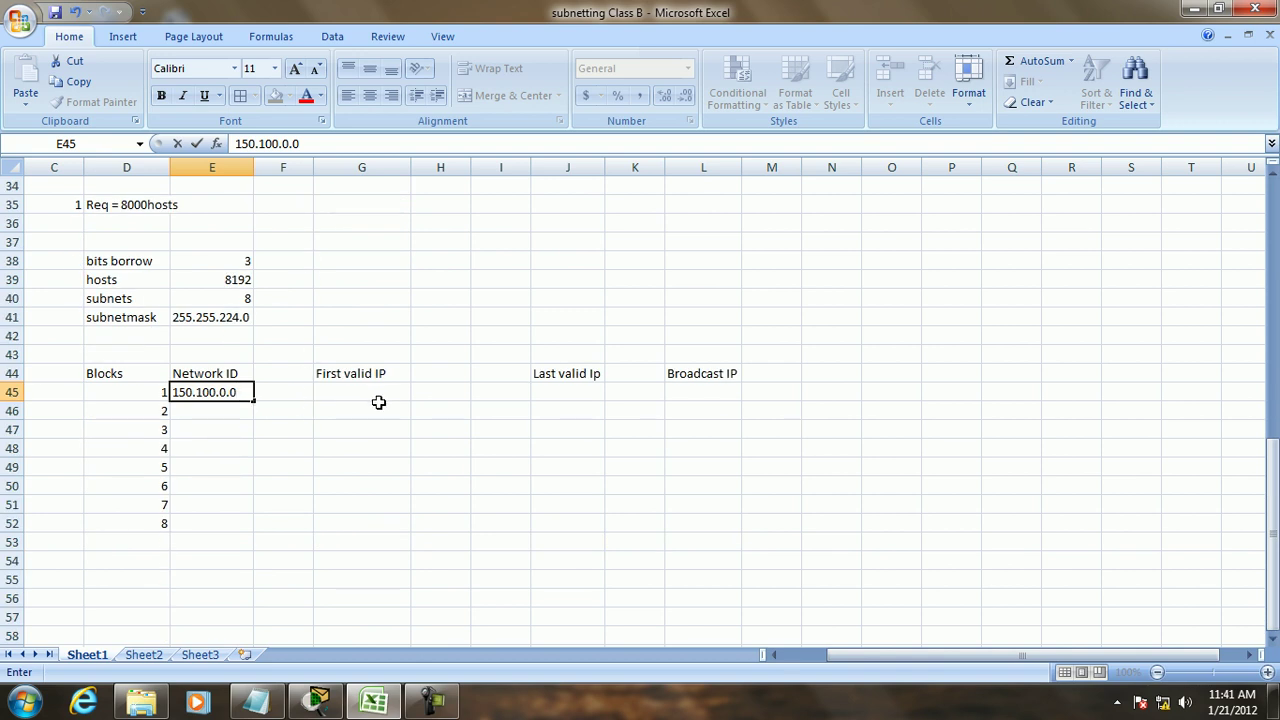
pyautogui.click(362, 391)
pyautogui.write('15')
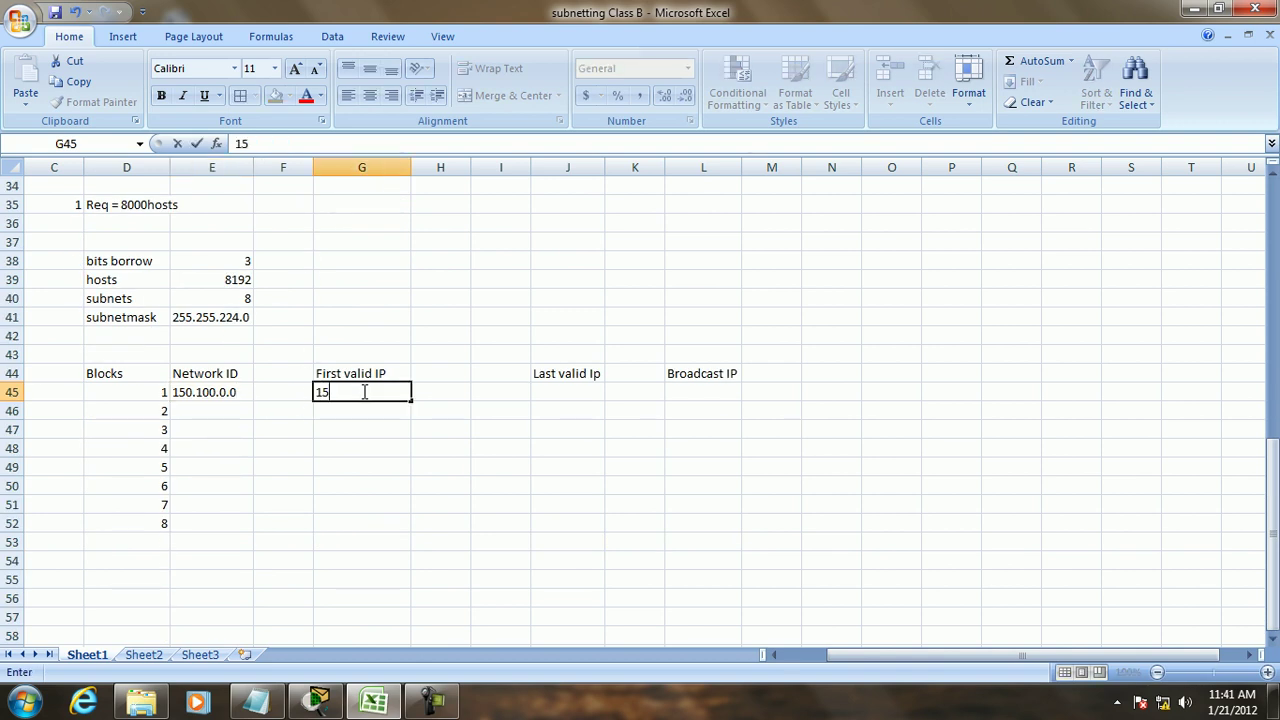
pyautogui.write('0.100.0.1')
pyautogui.press('Tab')
# Step: Enter 150.100.32.0 as the Network ID of block 2 in cell E46
pyautogui.press('Tab')
pyautogui.press('Tab')
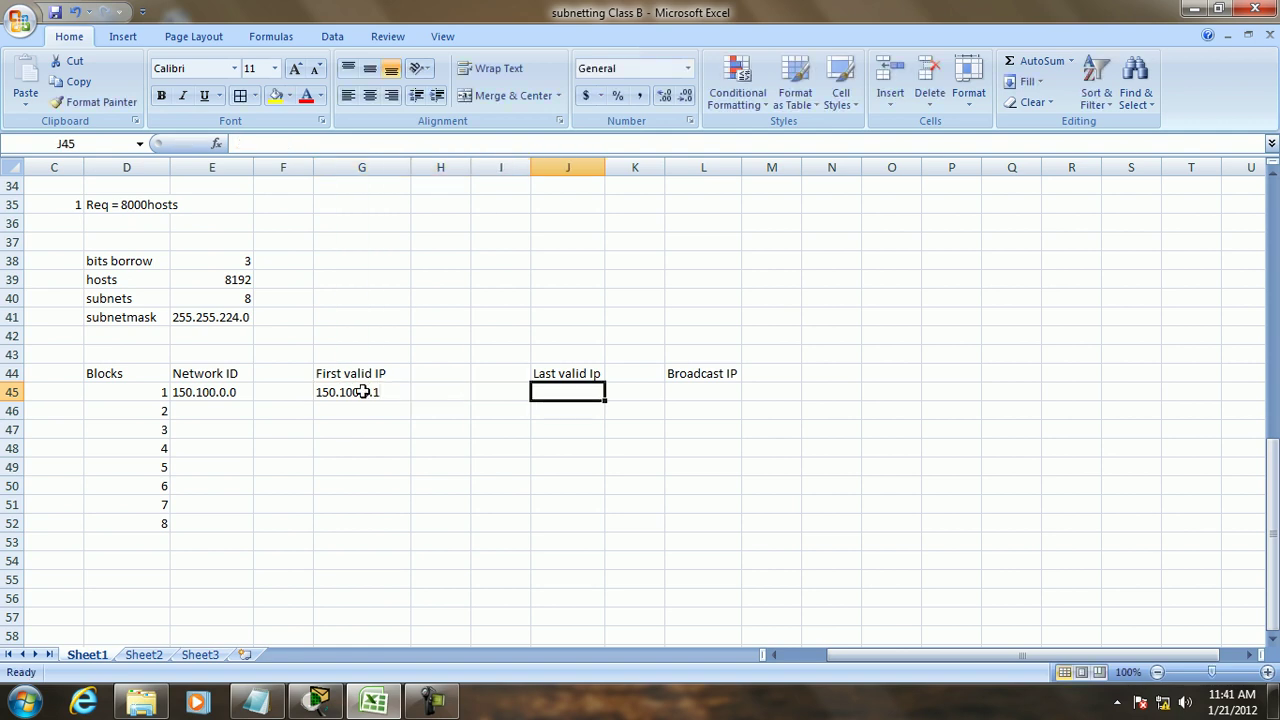
pyautogui.press('Tab')
pyautogui.press('Tab')
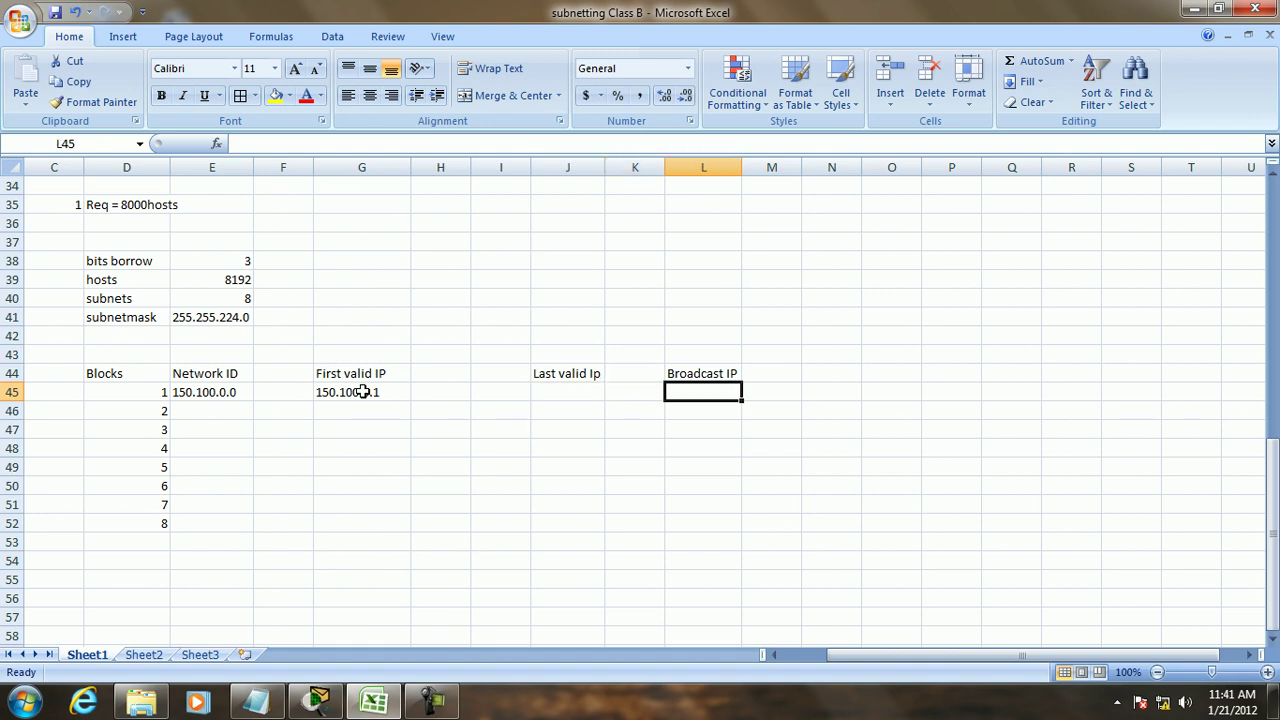
pyautogui.press('Return')
pyautogui.press('Left')
pyautogui.press('Left')
pyautogui.press('Left')
pyautogui.press('Left')
pyautogui.press('Left')
pyautogui.press('Left')
pyautogui.press('Left')
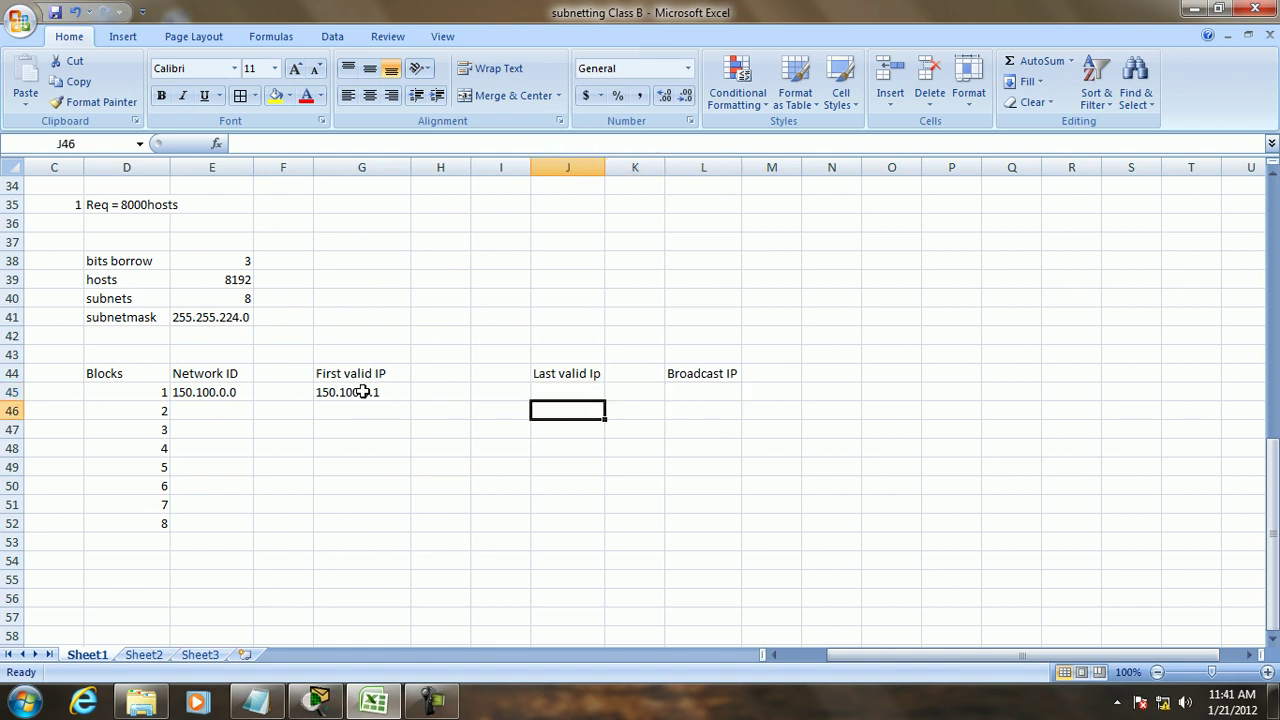
pyautogui.write('150')
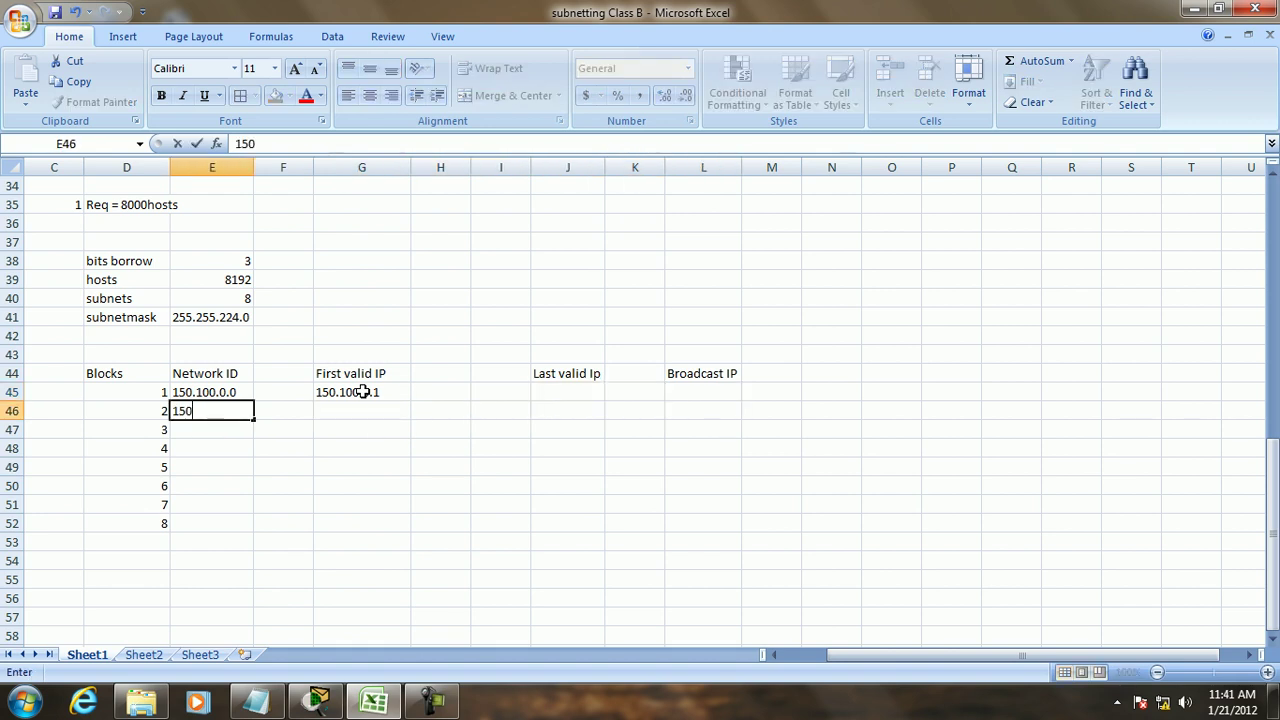
pyautogui.write('.100.32.0')
# Step: Fill in block 1's Broadcast IP as 150.100.31.255 and its Last valid Ip as 150.100.31.254
pyautogui.write('150')
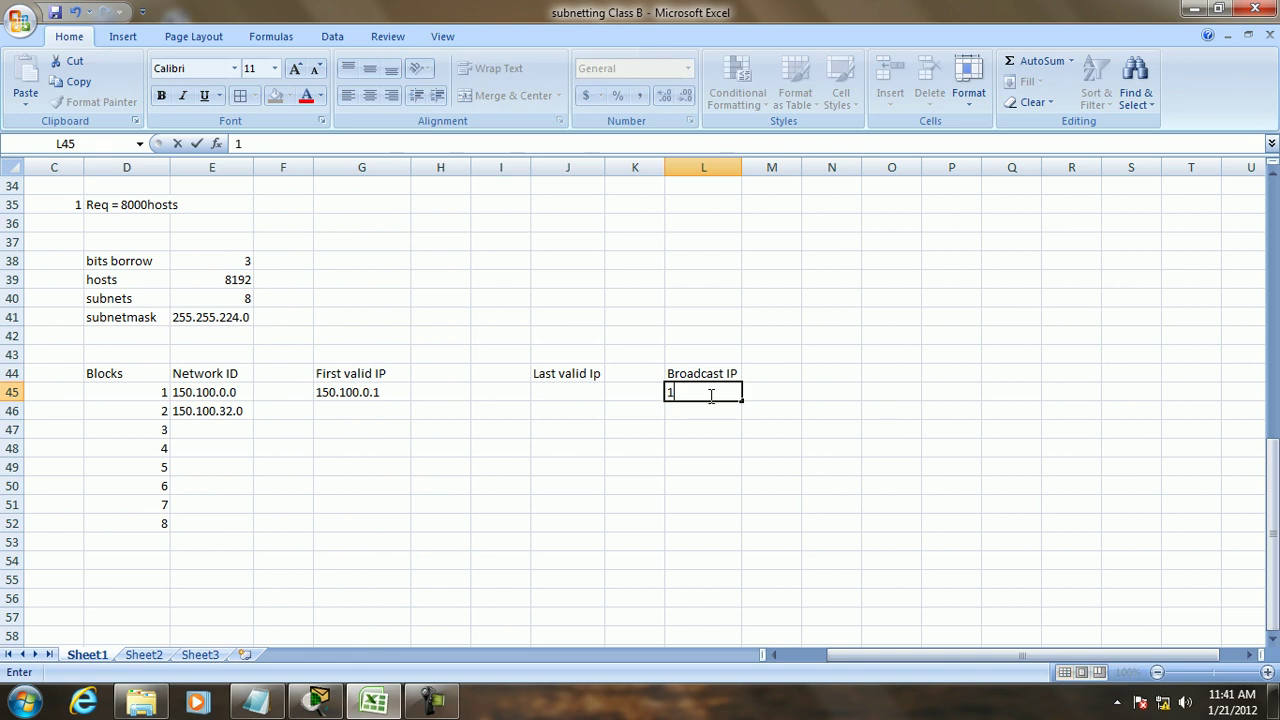
pyautogui.write('.100.31.255')
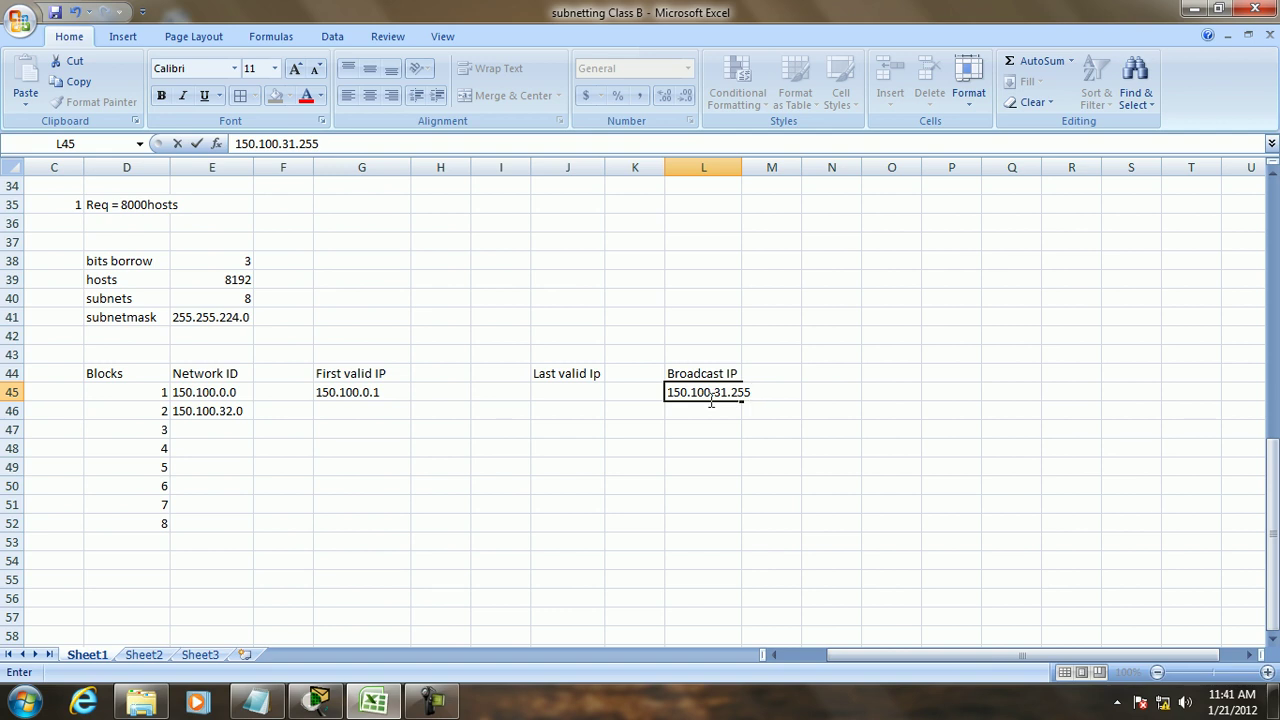
pyautogui.click(568, 392)
pyautogui.write('150.100.31.254')
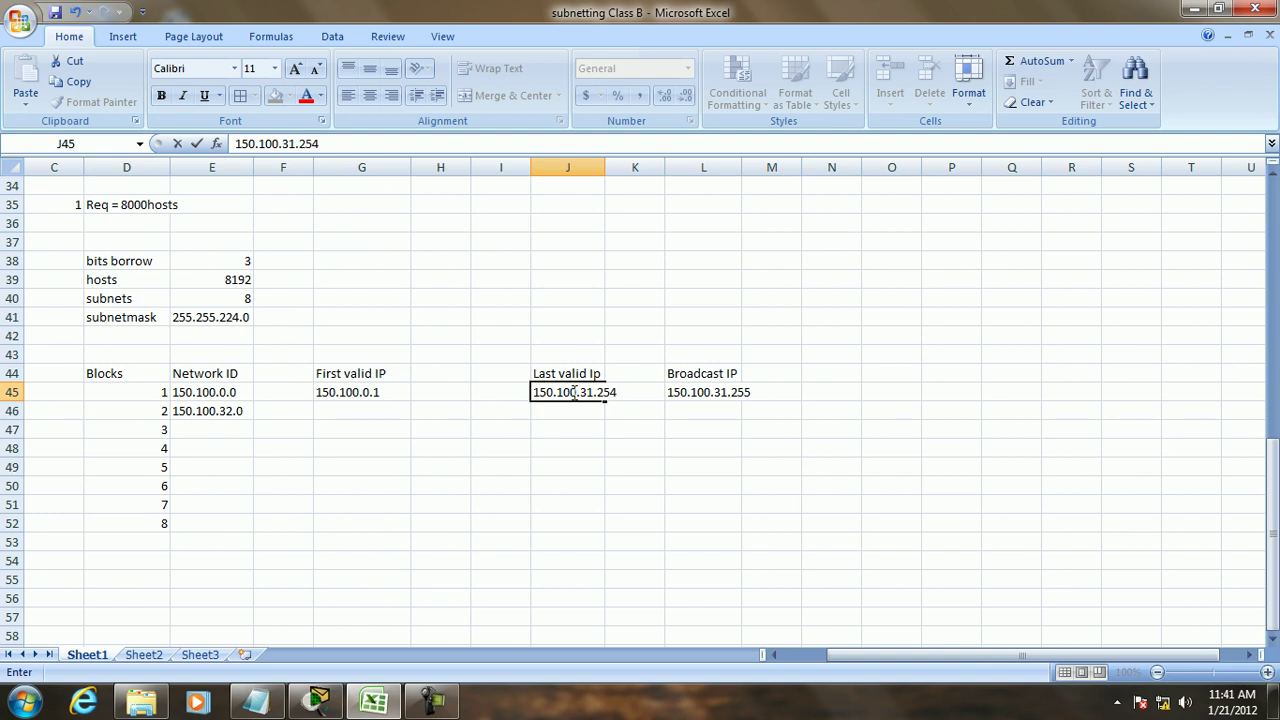
# Step: Switch to the Notepad notes and insert a "Class B" heading above the "hosts 8192" line
pyautogui.click(270, 693)
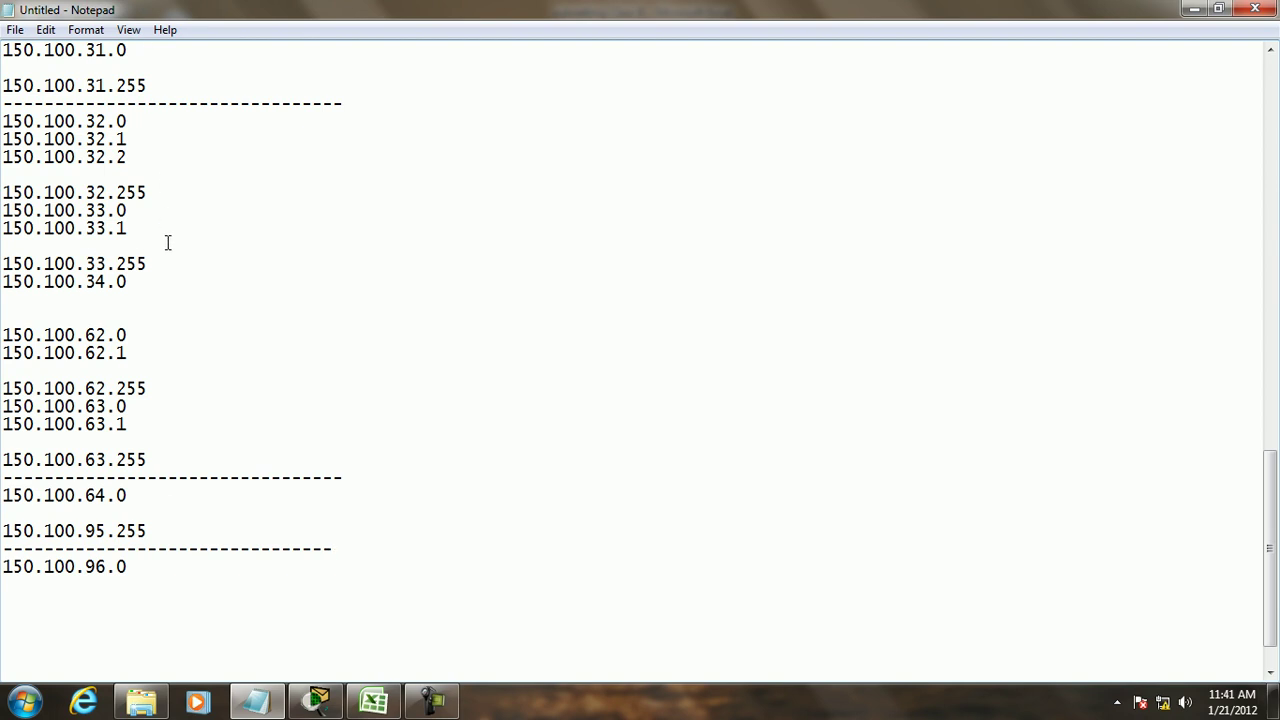
pyautogui.scroll(5, 165, 220)
pyautogui.scroll(2, 191, 148)
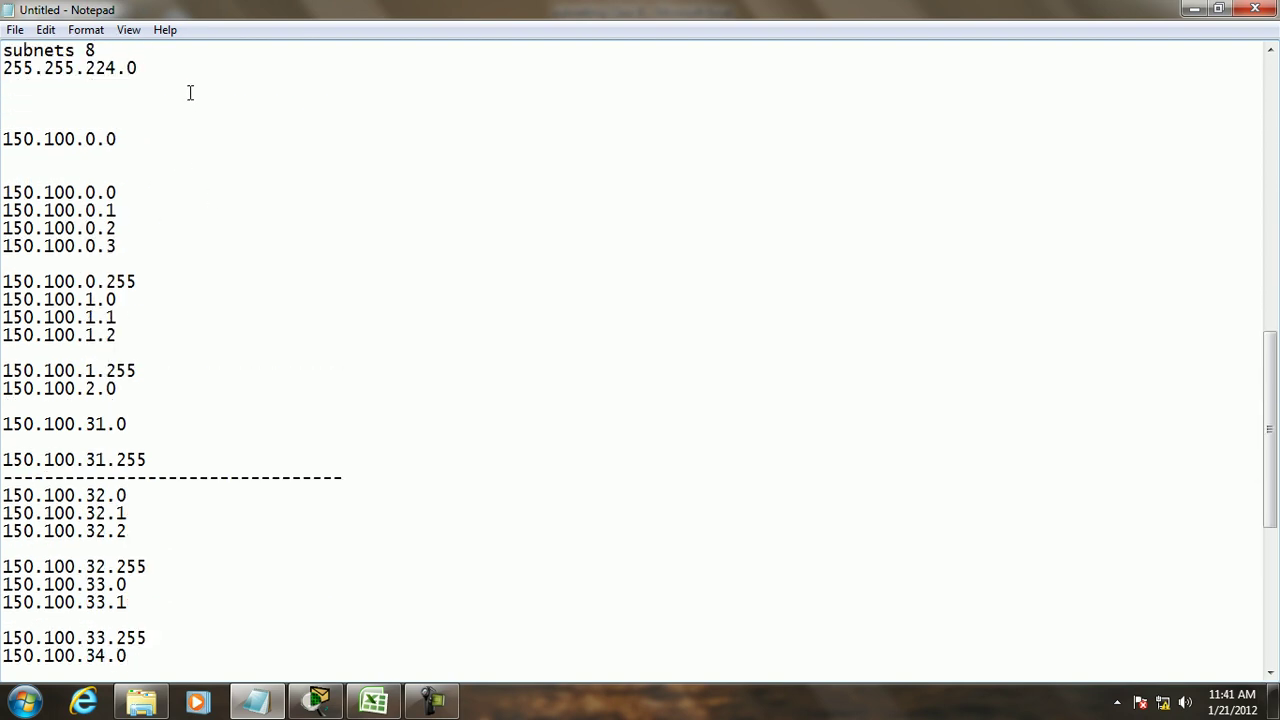
pyautogui.scroll(1, 247, 162)
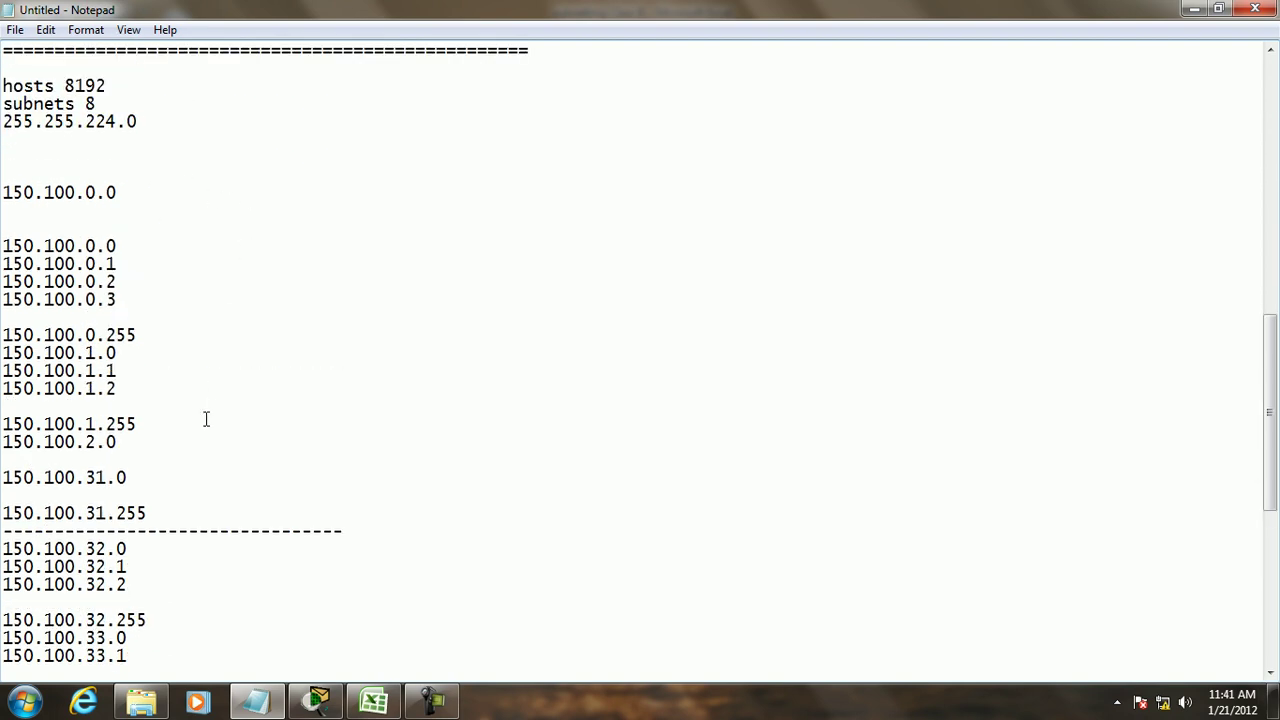
pyautogui.scroll(2, 171, 223)
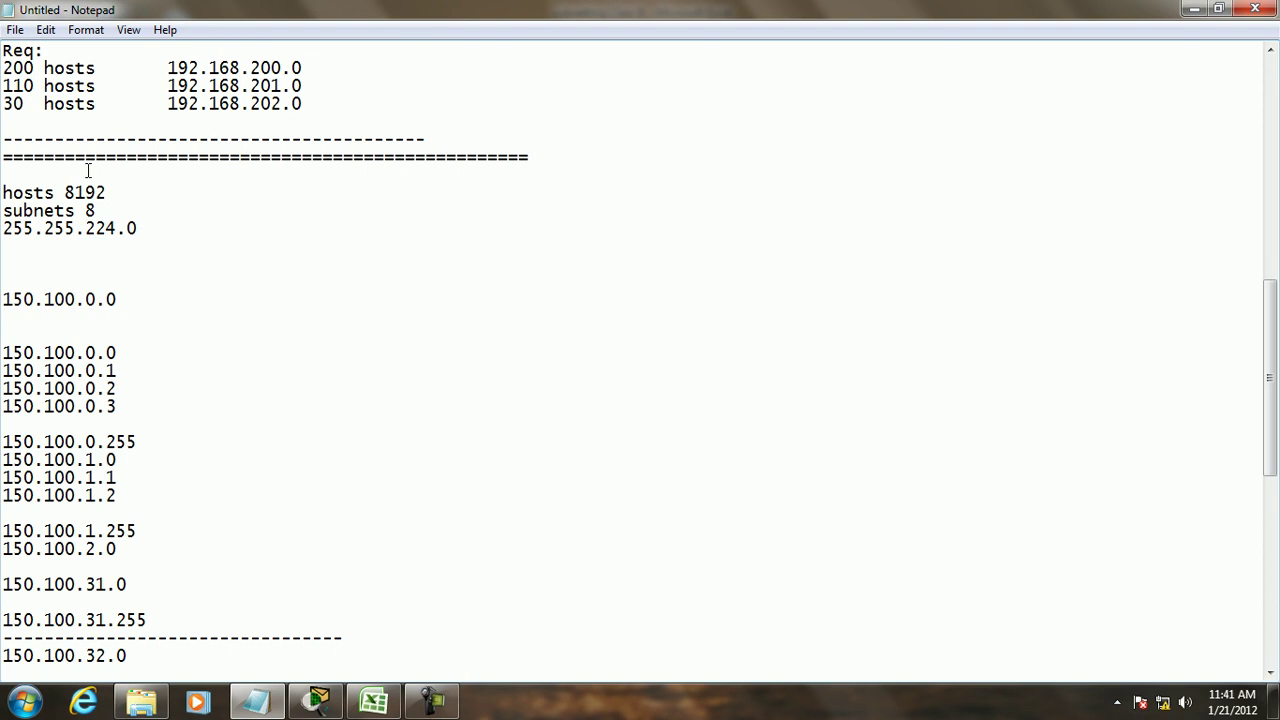
pyautogui.click(88, 171)
pyautogui.press('Return')
pyautogui.write('Class B')
pyautogui.press('Return')
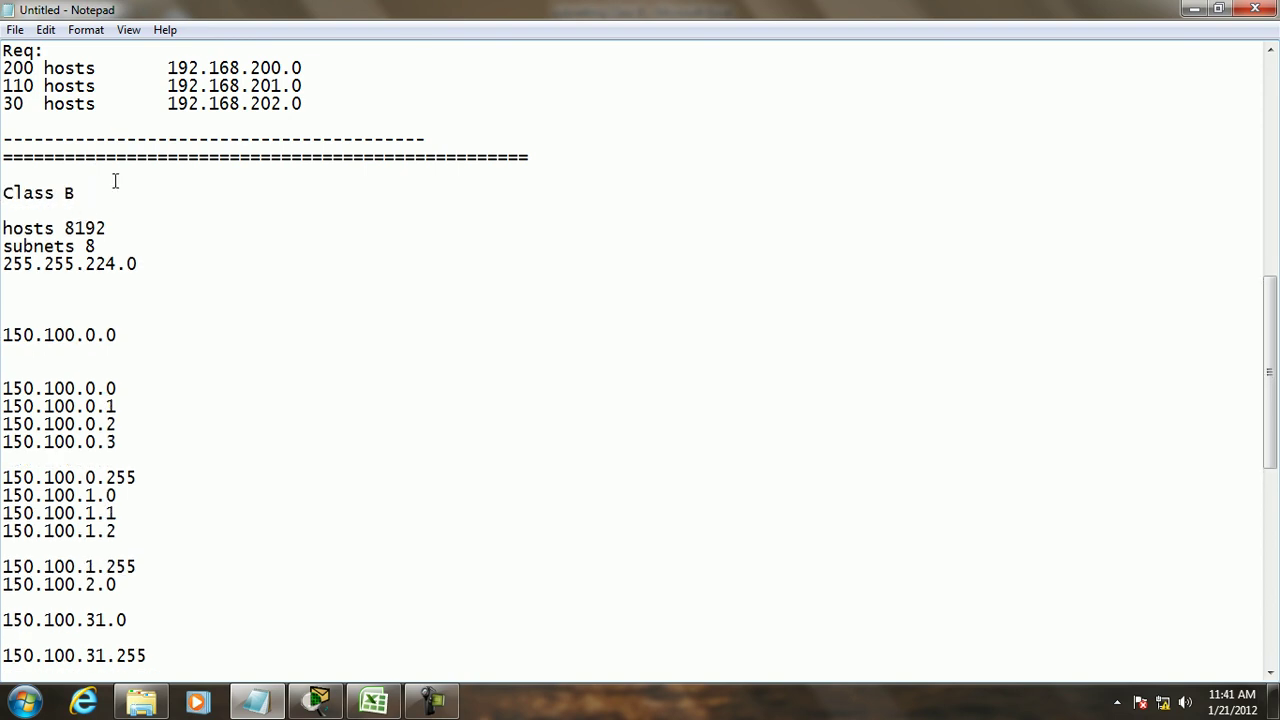
# Step: Save the notes as a text document named "Subnetting Rough work" in the CCNA folder
pyautogui.click(15, 31)
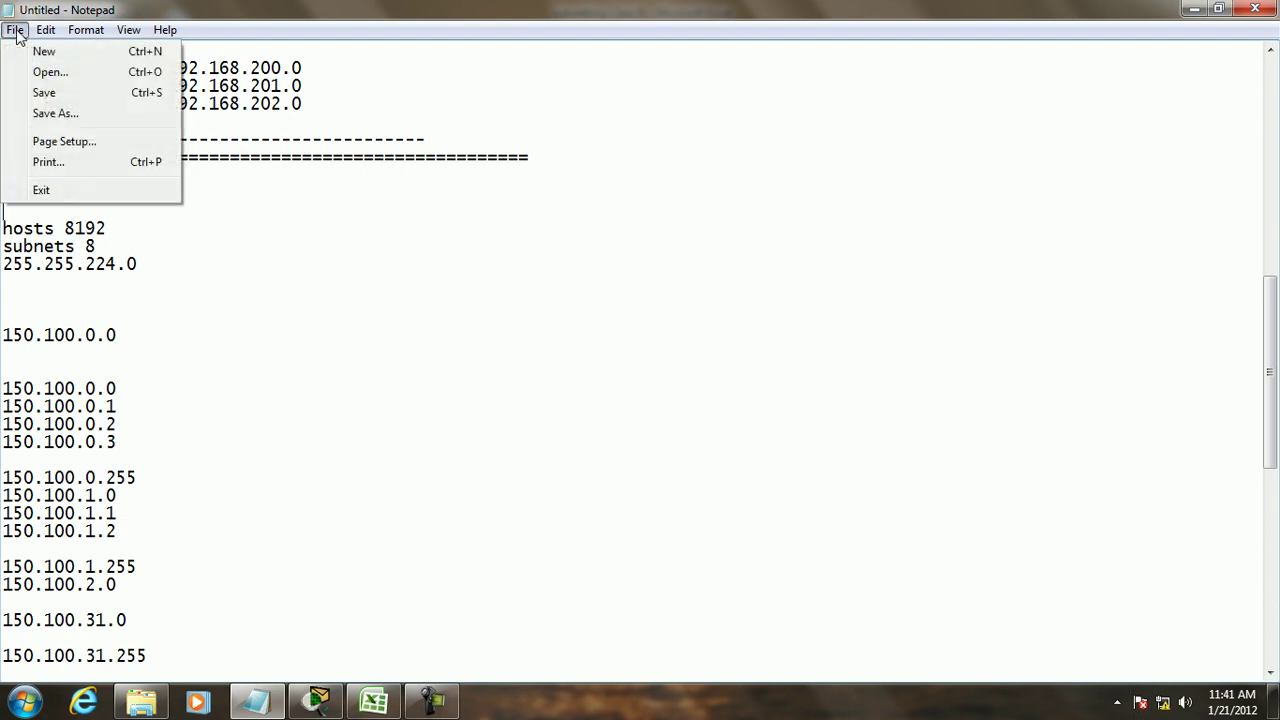
pyautogui.click(80, 110)
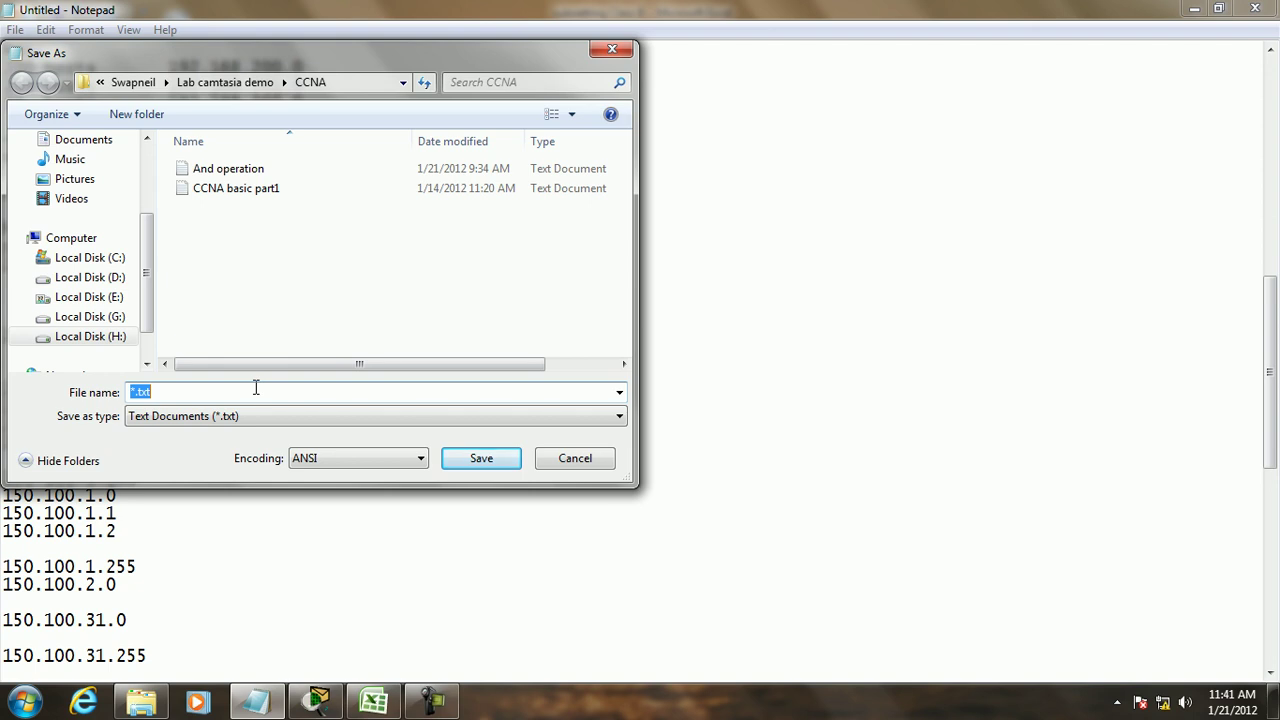
pyautogui.write('Sub')
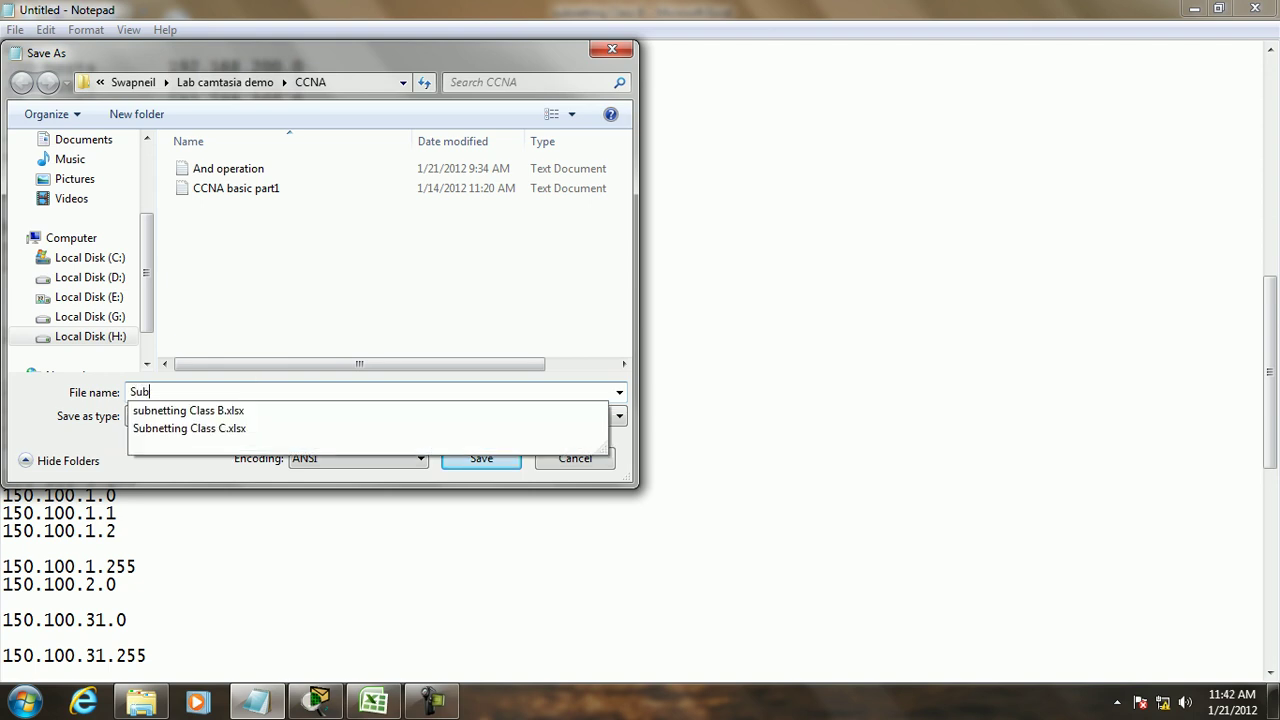
pyautogui.write('netting Rough work')
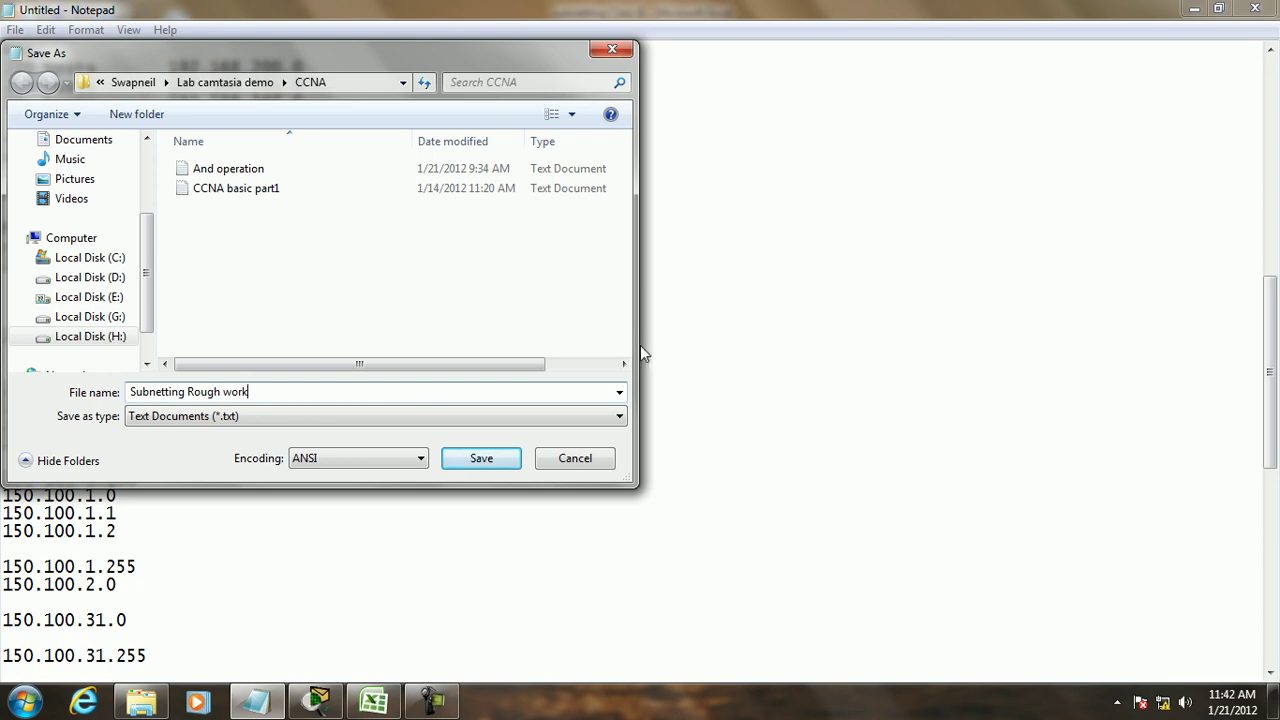
pyautogui.click(477, 460)
pyautogui.scroll(-12, 380, 362)
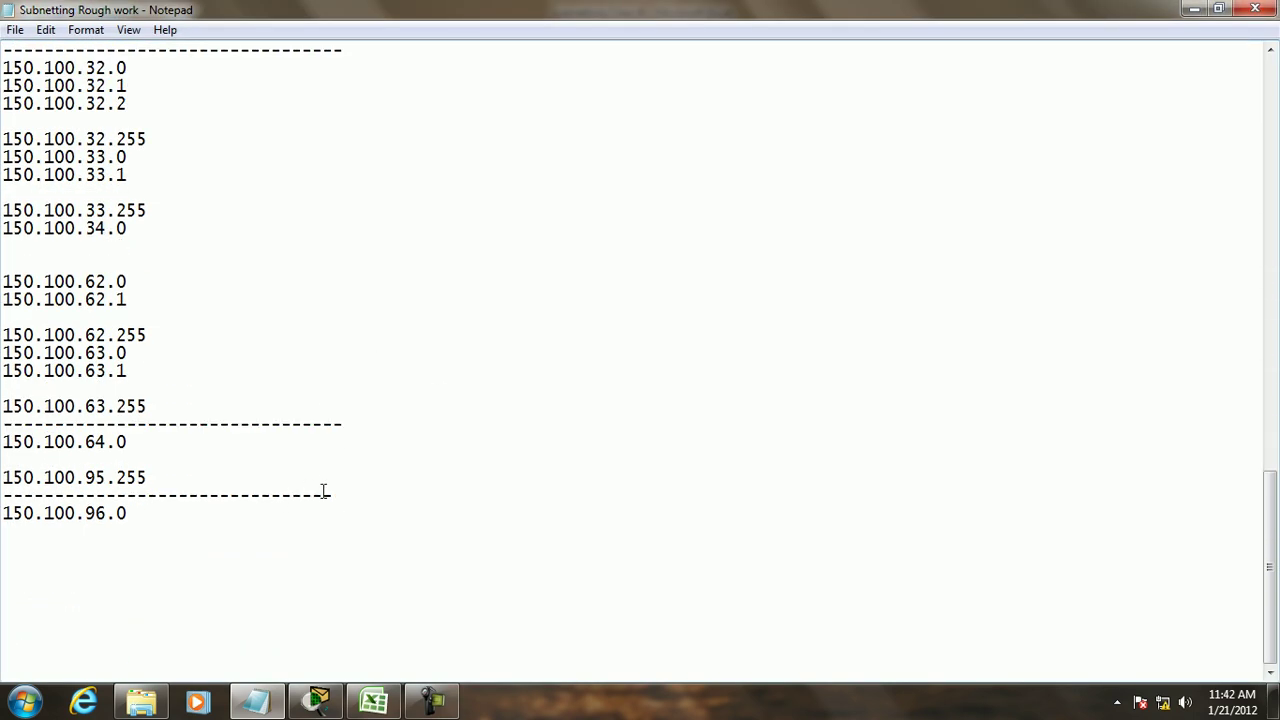
# Step: Return to the Excel sheet and enter Network IDs 150.100.64.0 for block 3 and 150.100.96.0 for block 4
pyautogui.click(1194, 9)
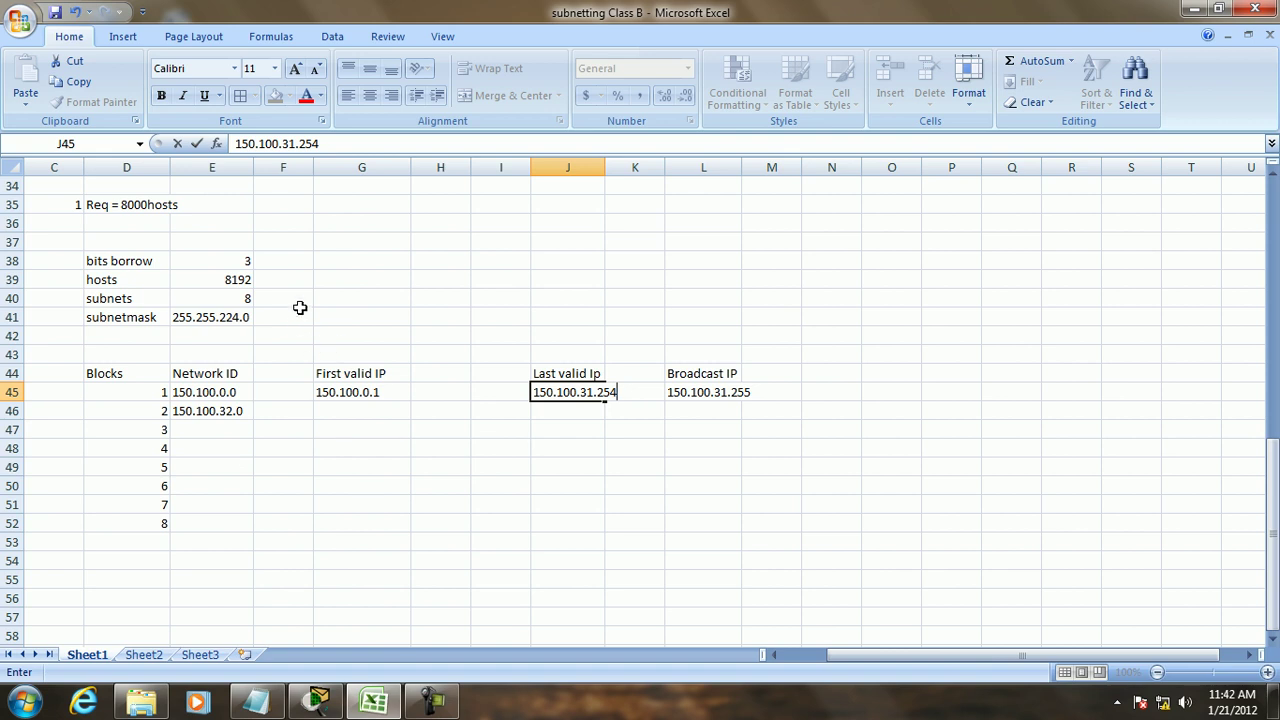
pyautogui.scroll(10, 300, 316)
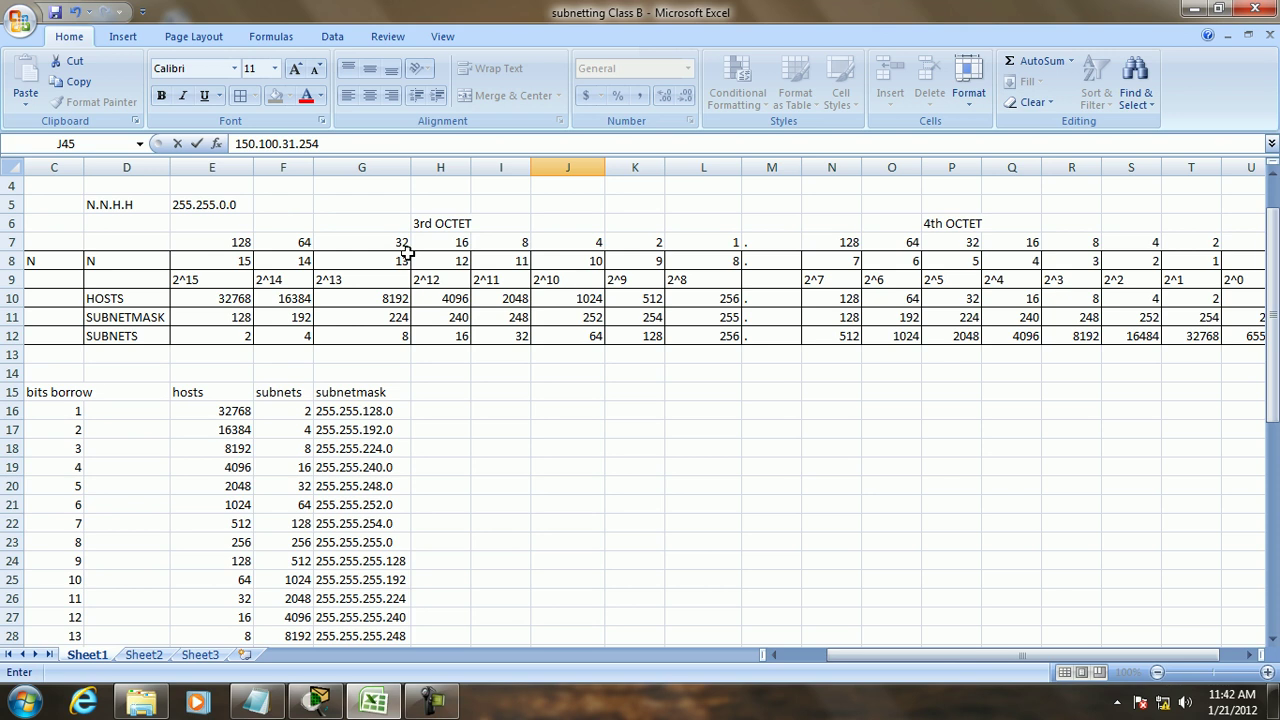
pyautogui.scroll(-12, 407, 252)
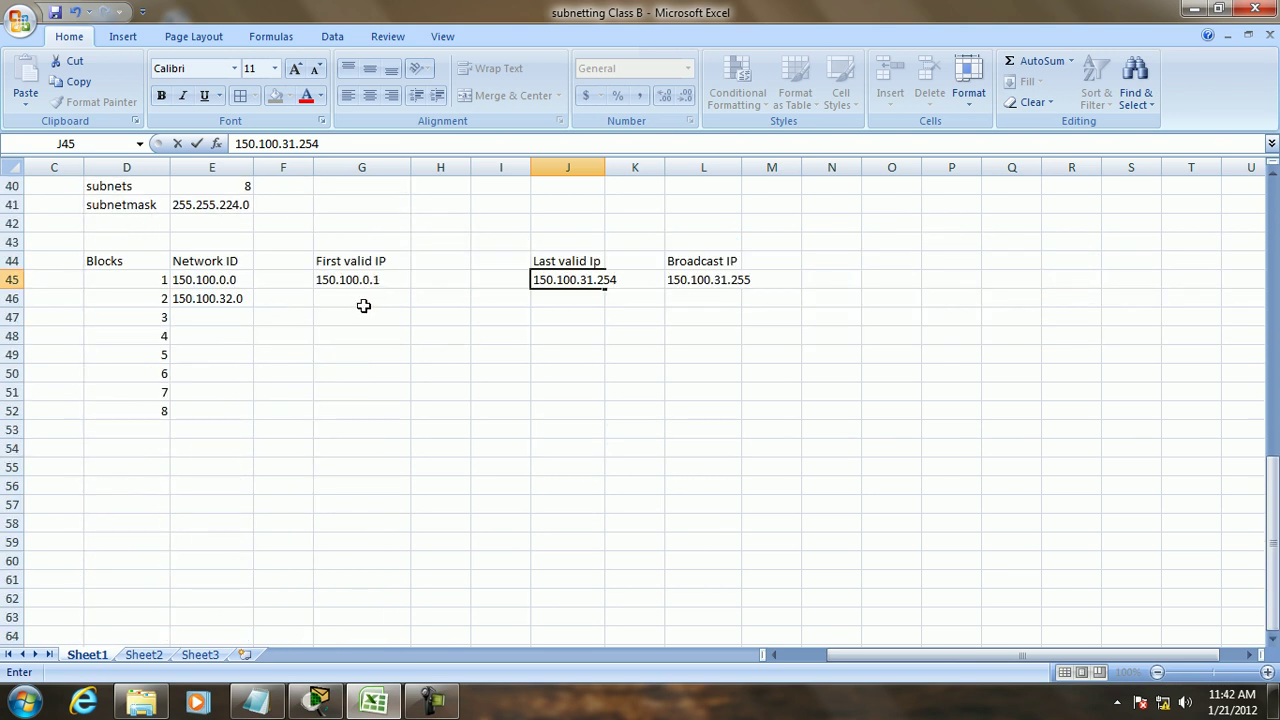
pyautogui.click(227, 319)
pyautogui.write('150.100')
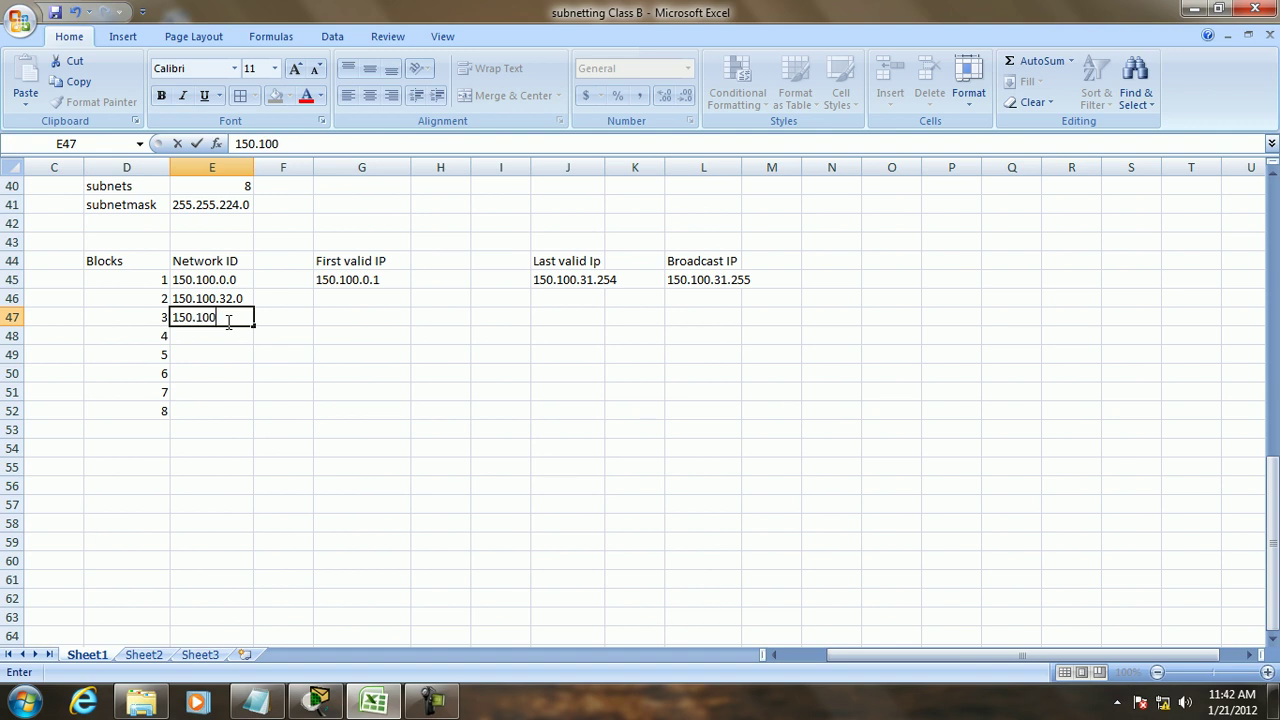
pyautogui.write('.64.0')
pyautogui.press('Return')
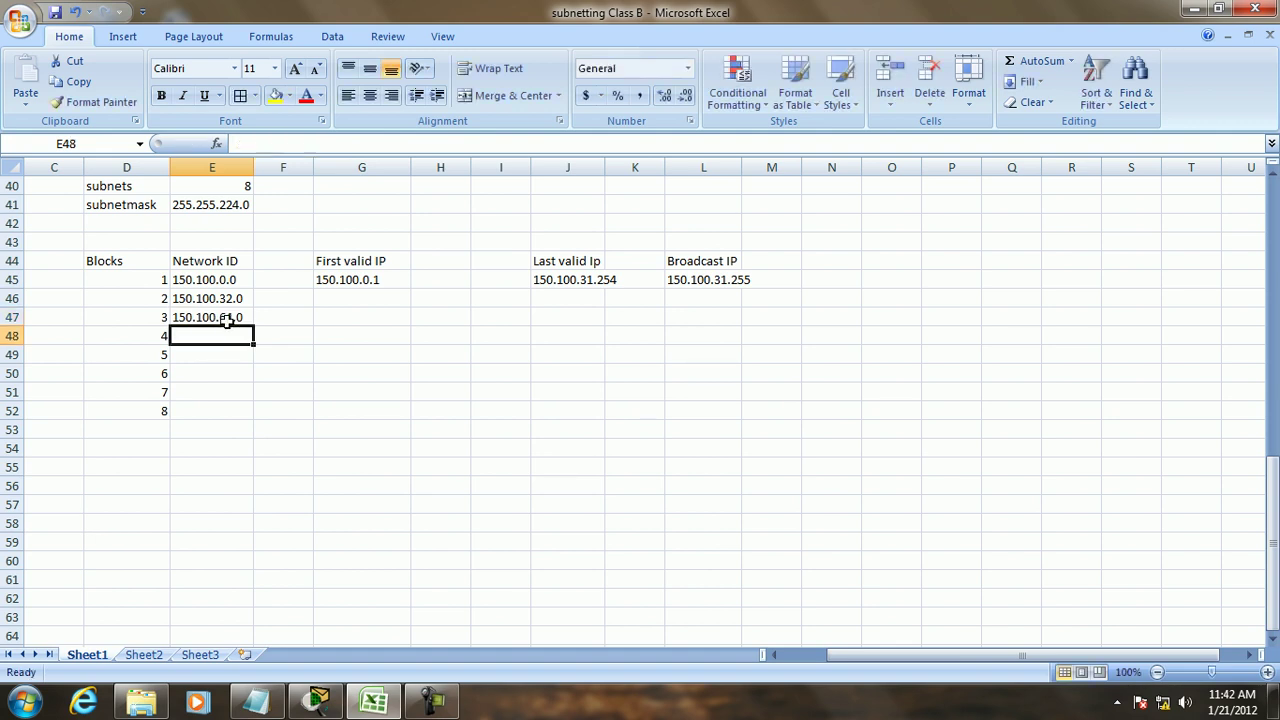
pyautogui.write('150')
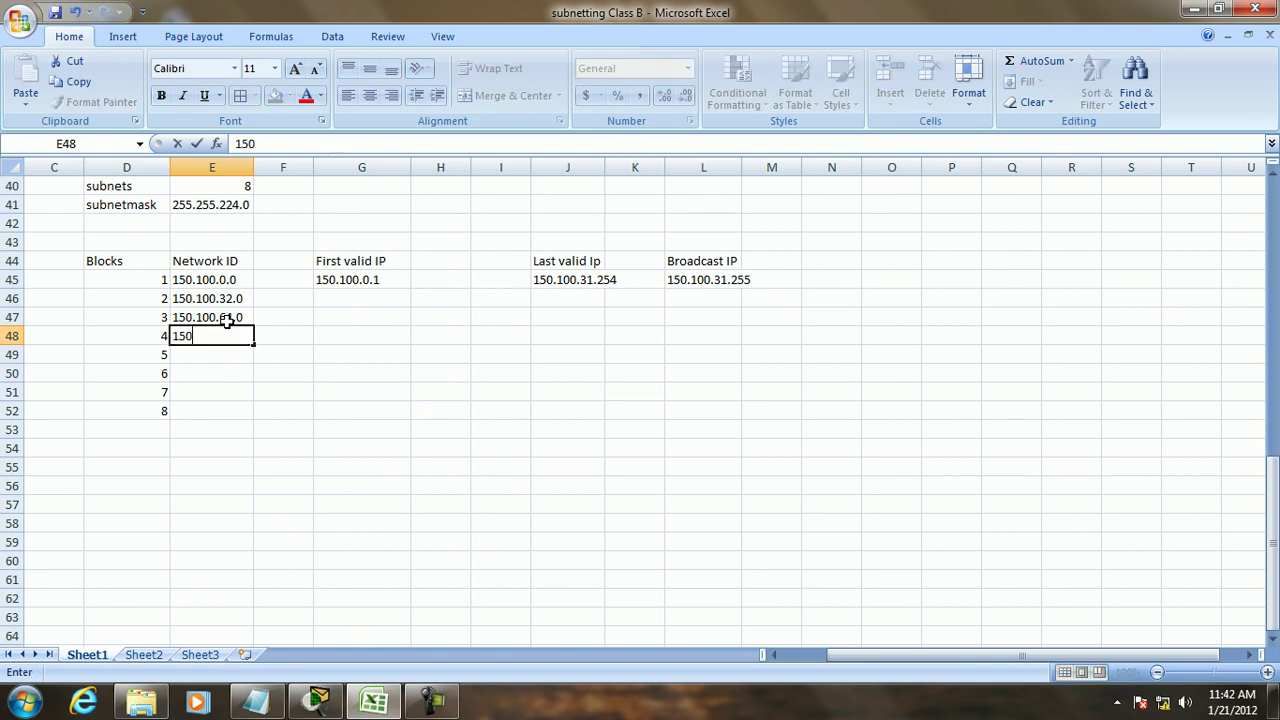
pyautogui.write('.100.96.0')
pyautogui.press('Return')
# Step: Enter Network IDs 150.100.128.0 for block 5 and 150.100.160.0 for block 6
pyautogui.write('150.100.128.')
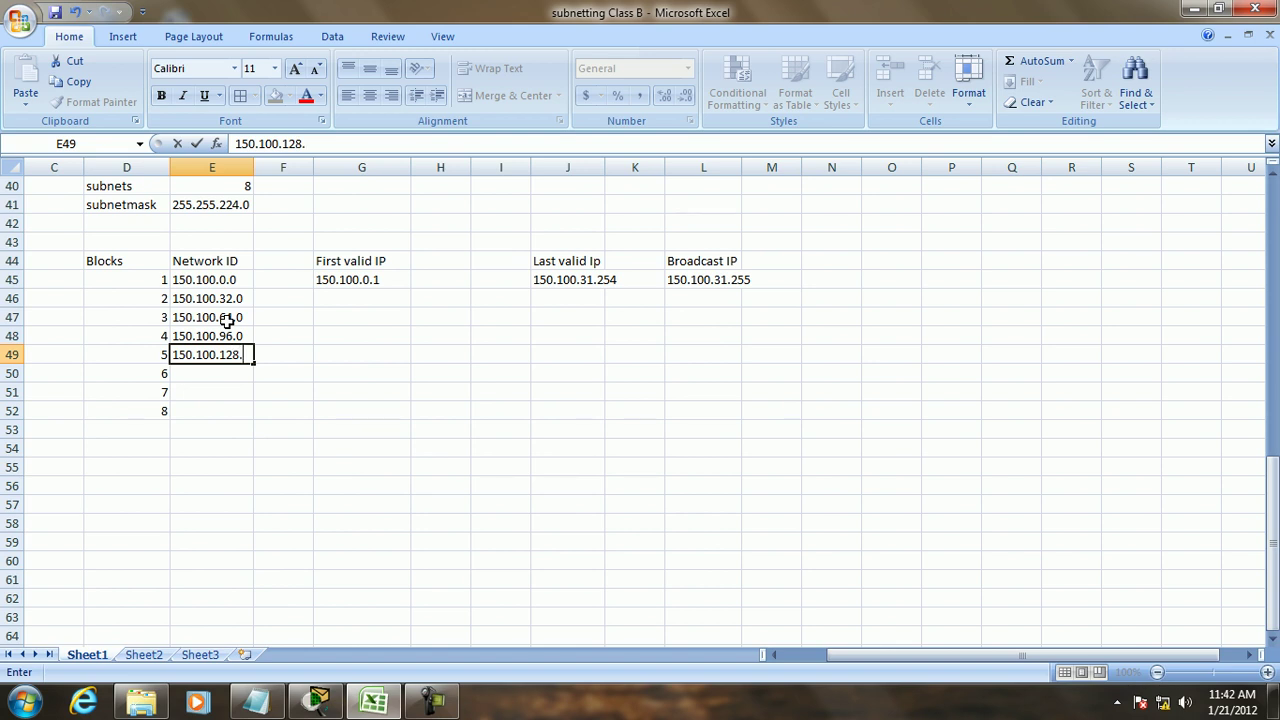
pyautogui.write('0')
pyautogui.press('Return')
pyautogui.write('150.100.1')
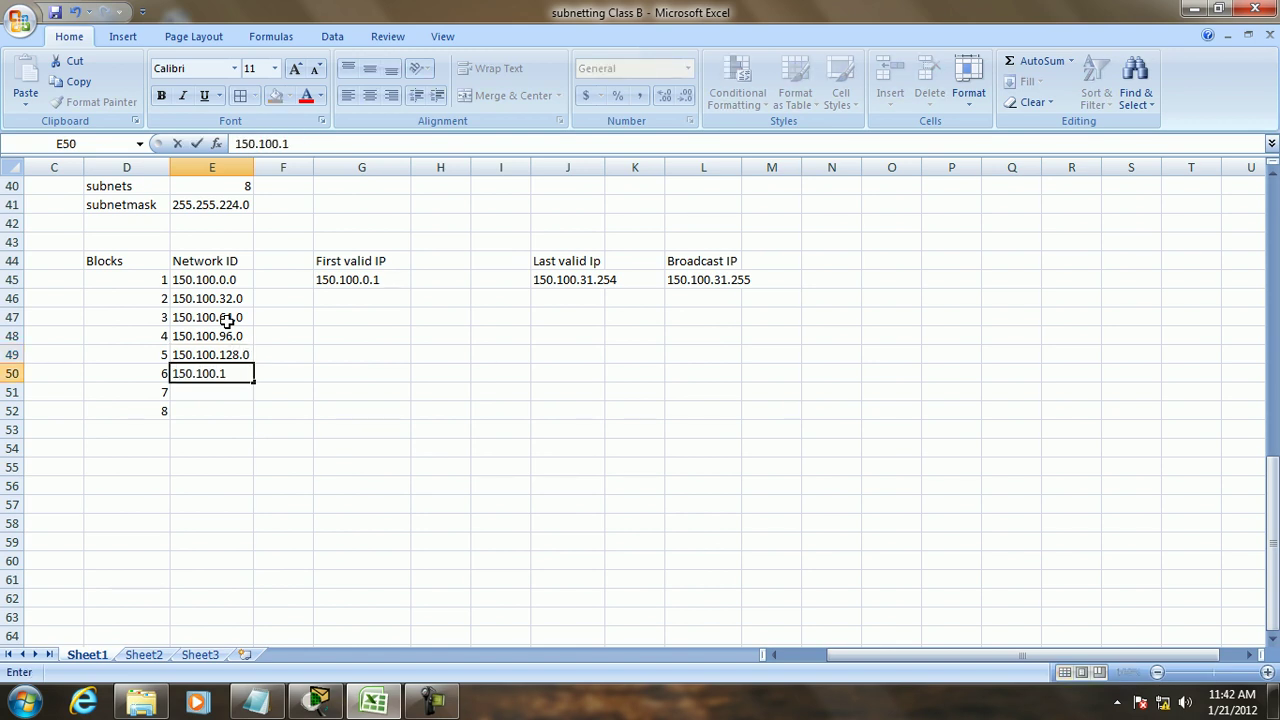
pyautogui.write('60.0')
pyautogui.press('Return')
# Step: Enter Network IDs 150.100.192.0 for block 7 and 150.100.224.0 for block 8
pyautogui.write('1')
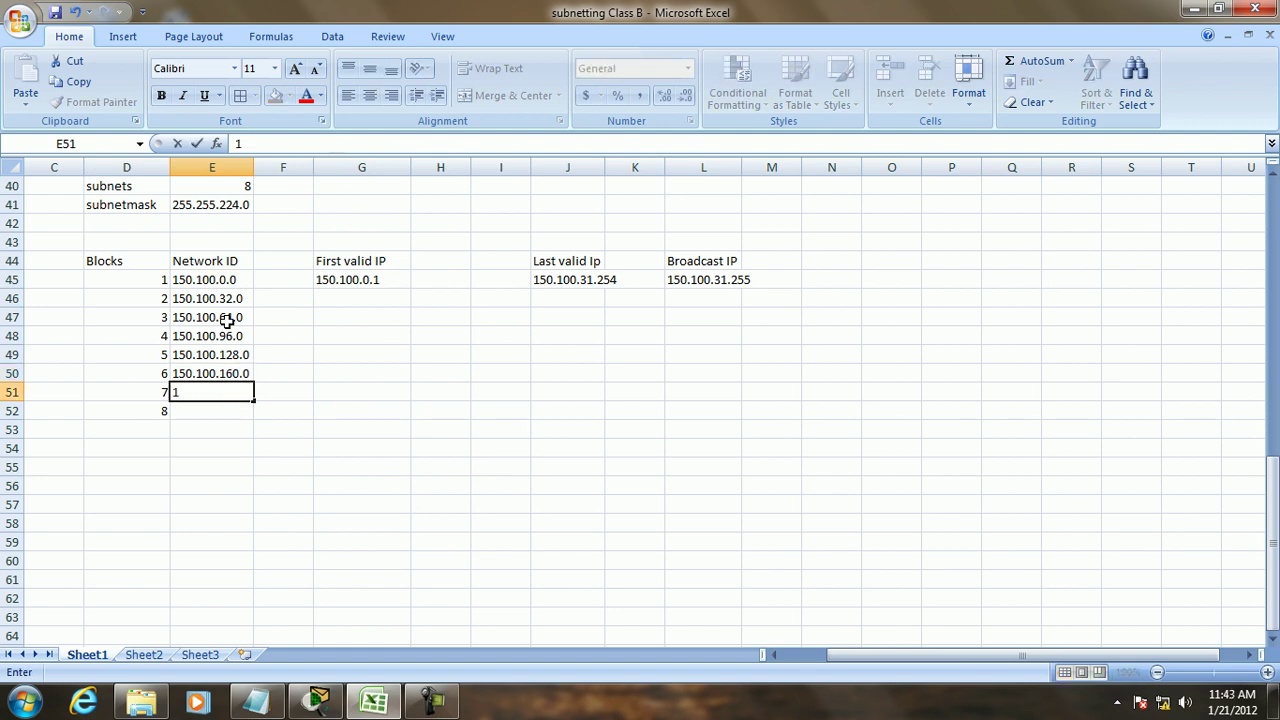
pyautogui.write('50.100.192.0')
pyautogui.press('Return')
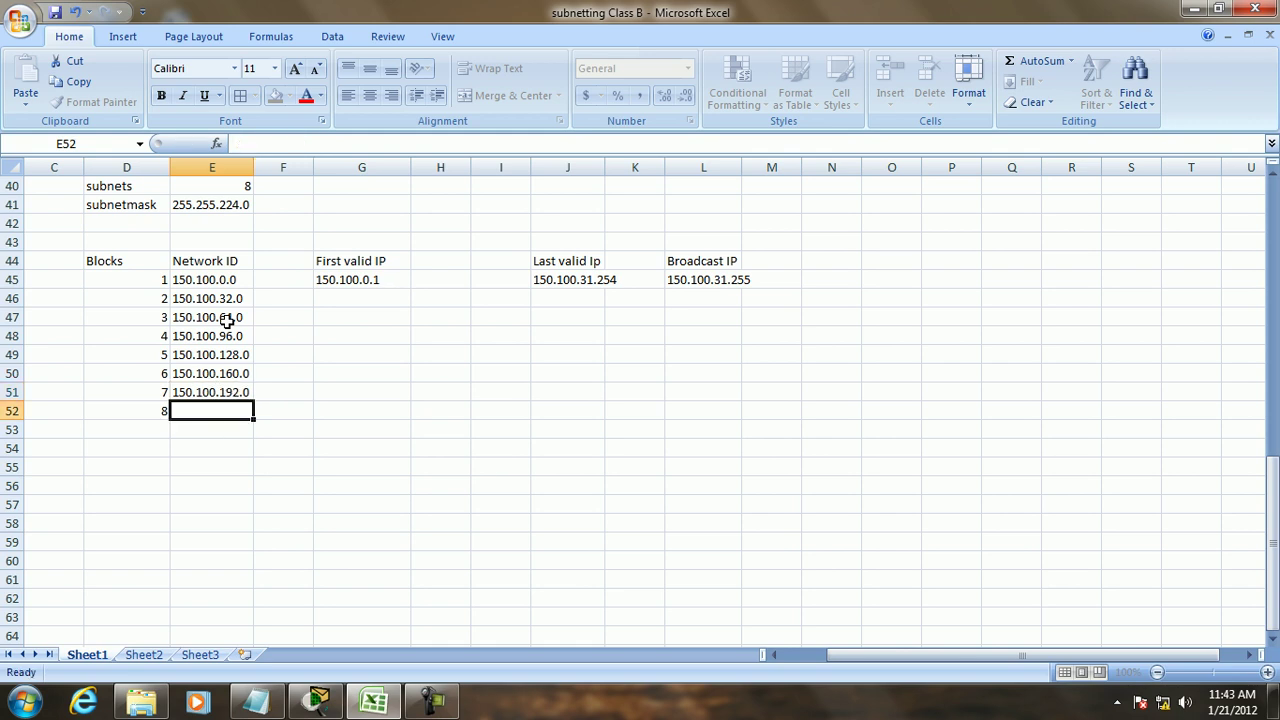
pyautogui.write('14')
pyautogui.write('0.100.224.0')
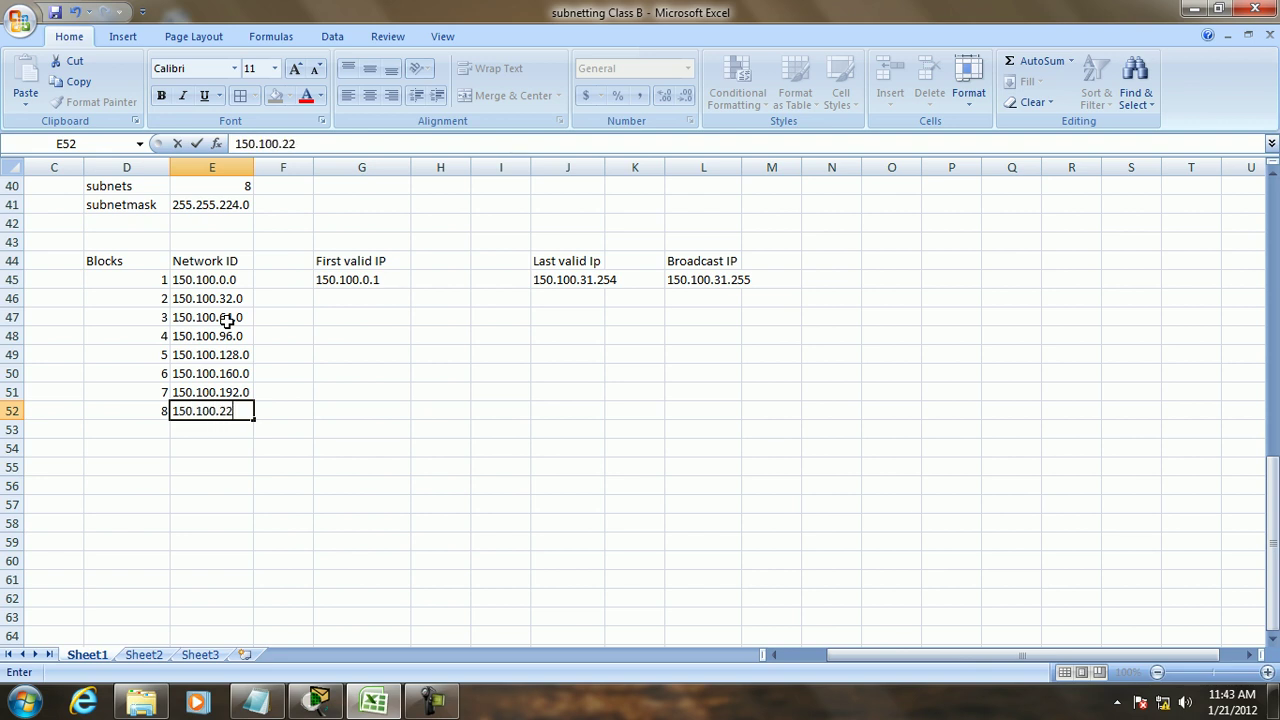
pyautogui.click(687, 409)
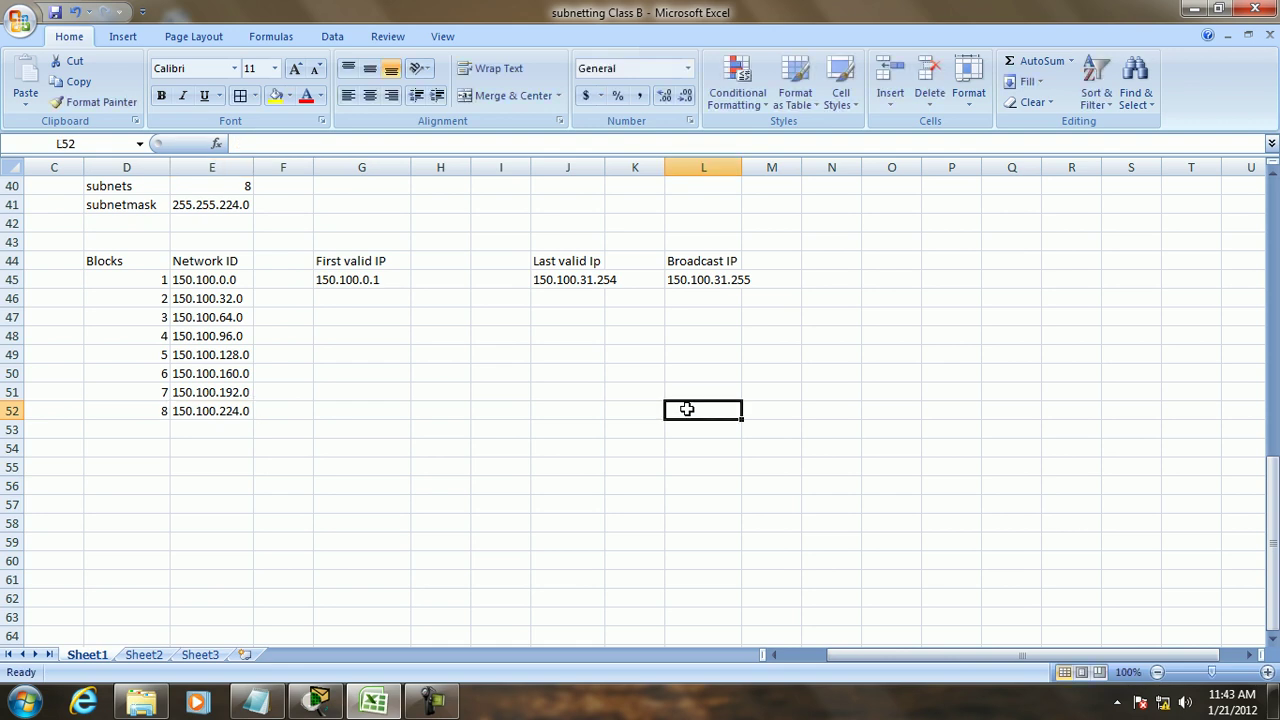
# Step: Enter 150.100.63.255 as block 2's Broadcast IP and autofit the width of column L
pyautogui.click(696, 296)
pyautogui.write('15')
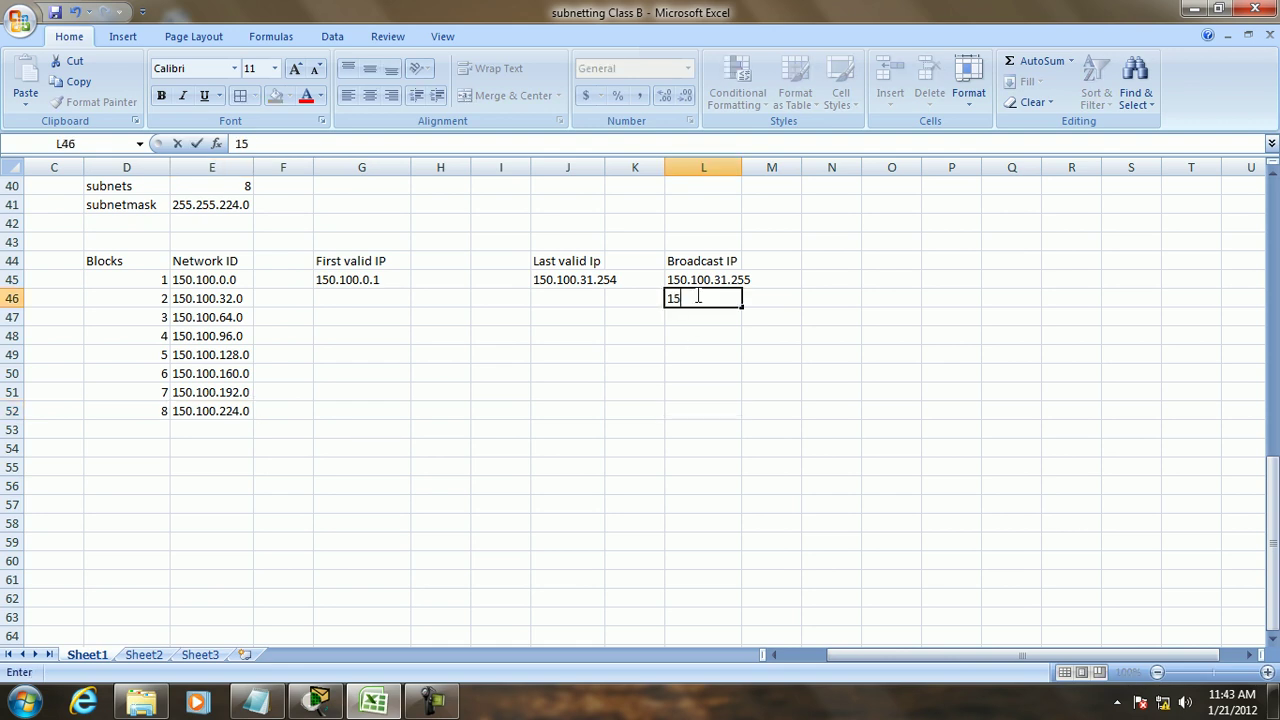
pyautogui.write('0.100.63.255')
pyautogui.click(684, 318)
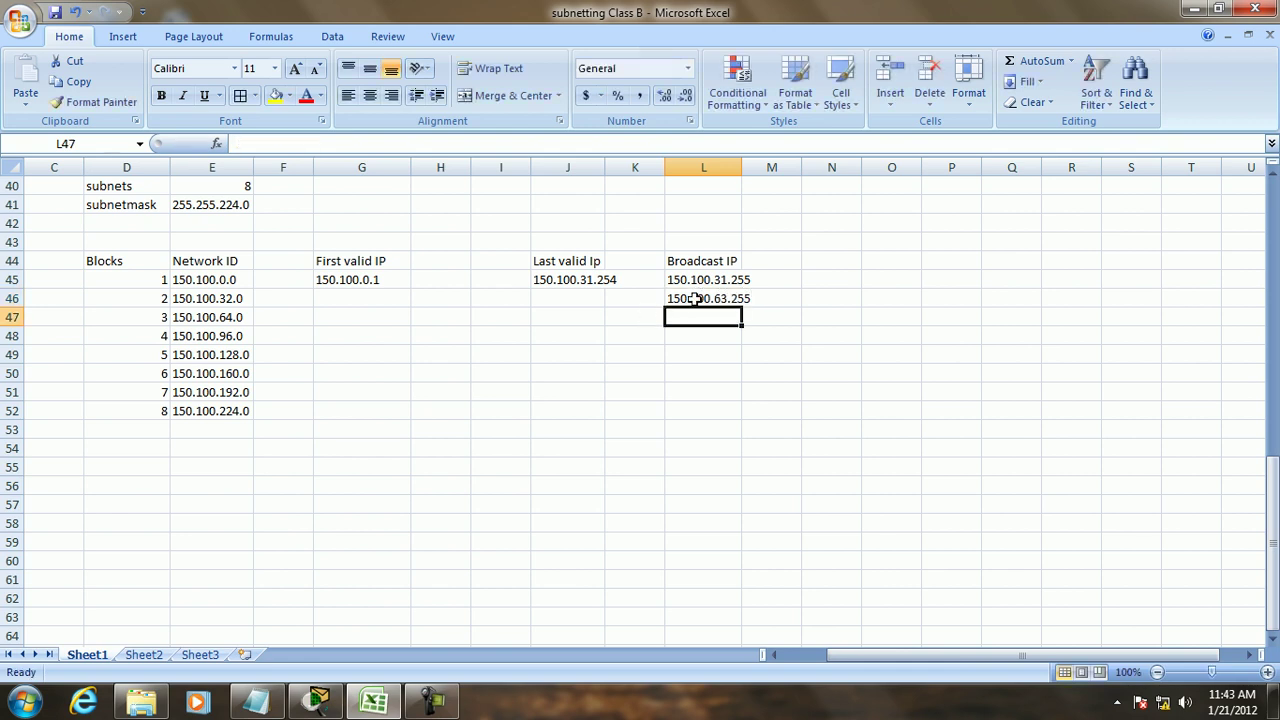
pyautogui.doubleClick(744, 167)
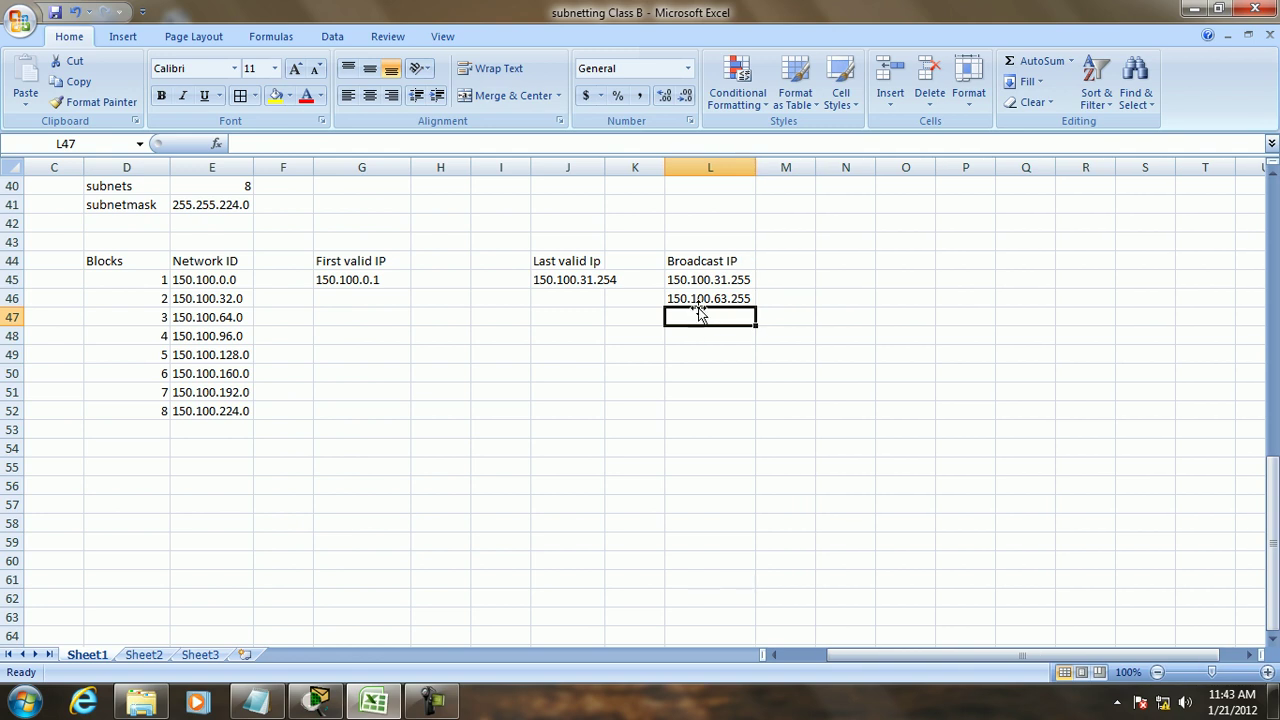
# Step: Enter Broadcast IPs 150.100.95.255 for block 3 and 150.100.127.255 for block 4
pyautogui.write('150.100')
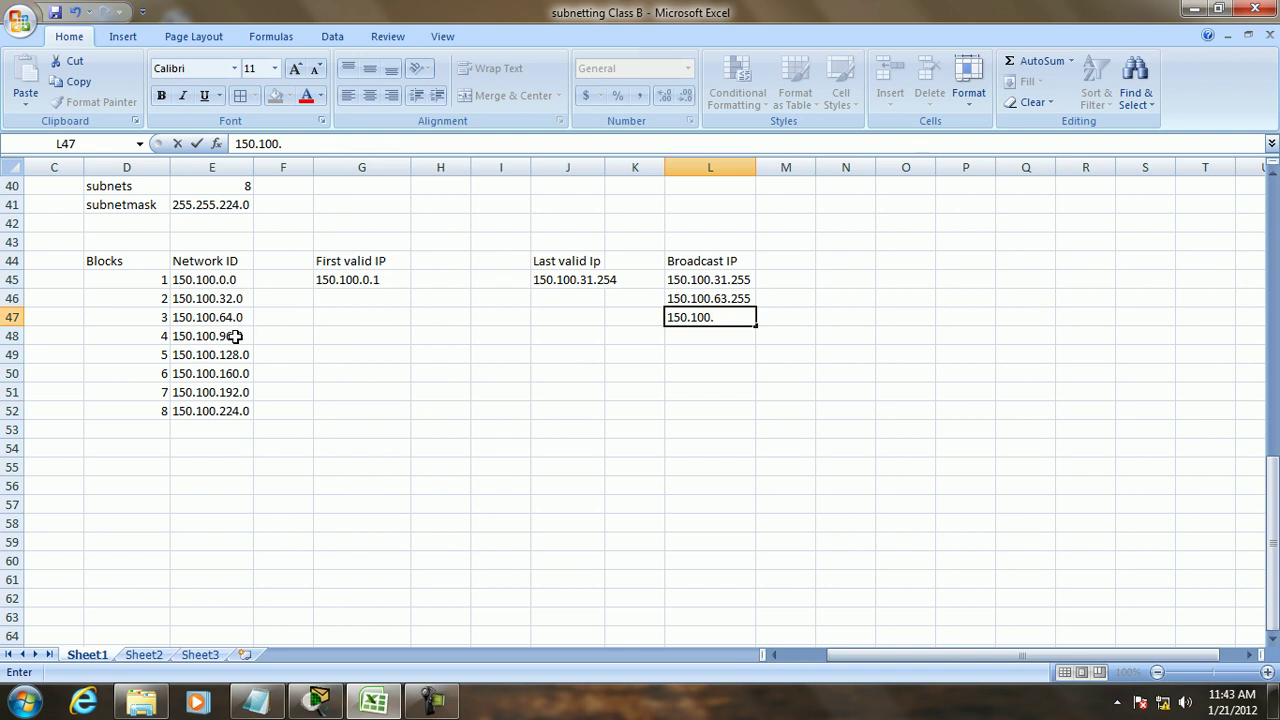
pyautogui.write('.95.255')
pyautogui.press('Return')
pyautogui.write('150.100.127.255')
pyautogui.press('Return')
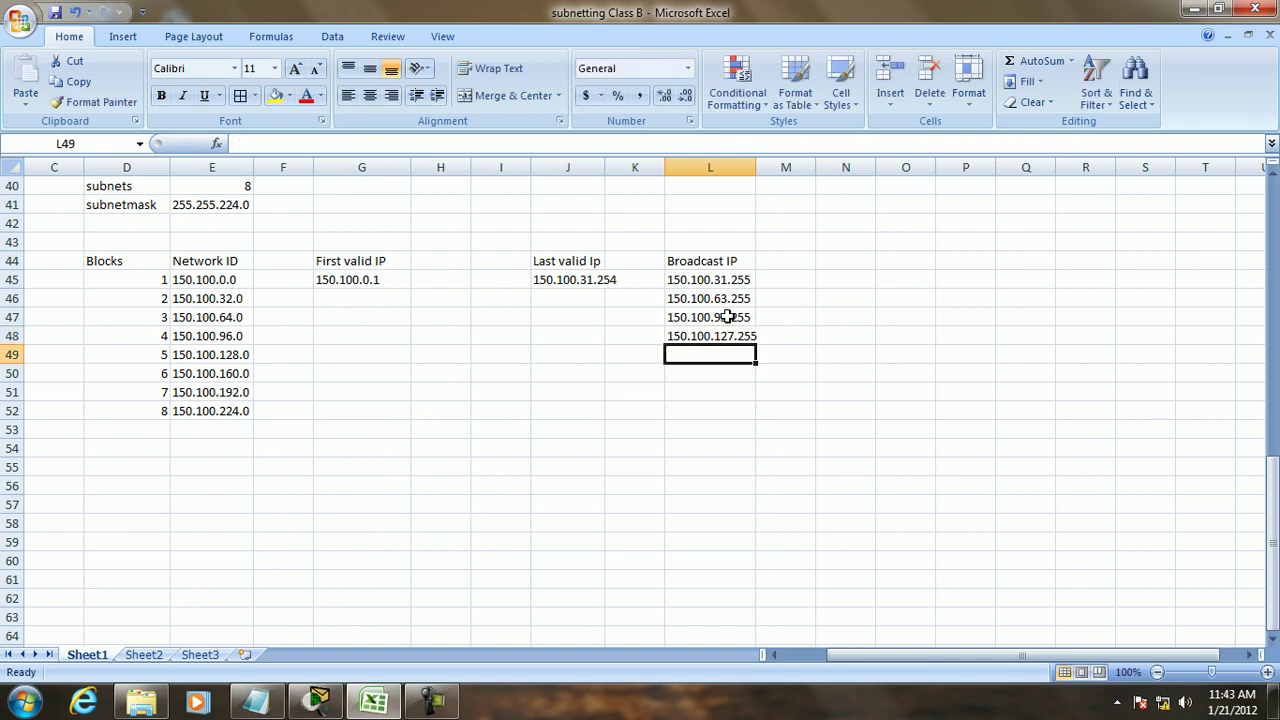
# Step: Enter Broadcast IPs 150.100.159.255 for block 5 and 150.100.191.255 for block 6
pyautogui.write('150')
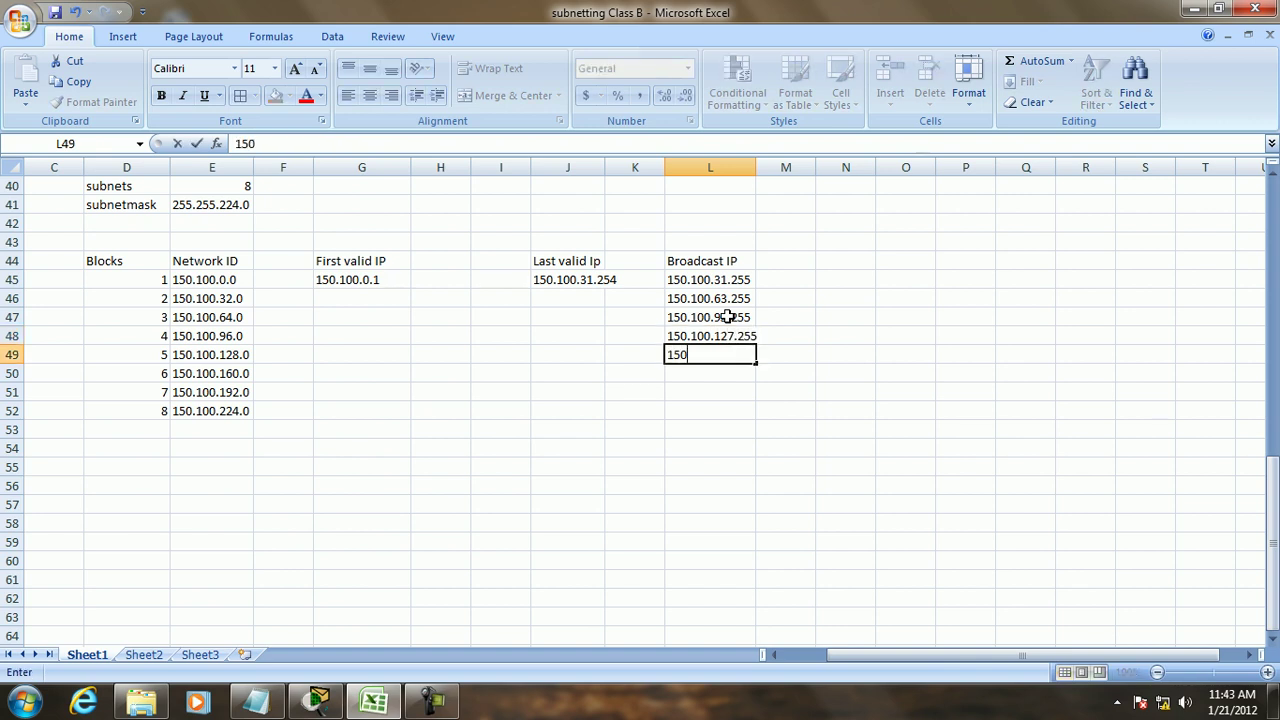
pyautogui.write('.100.159.255')
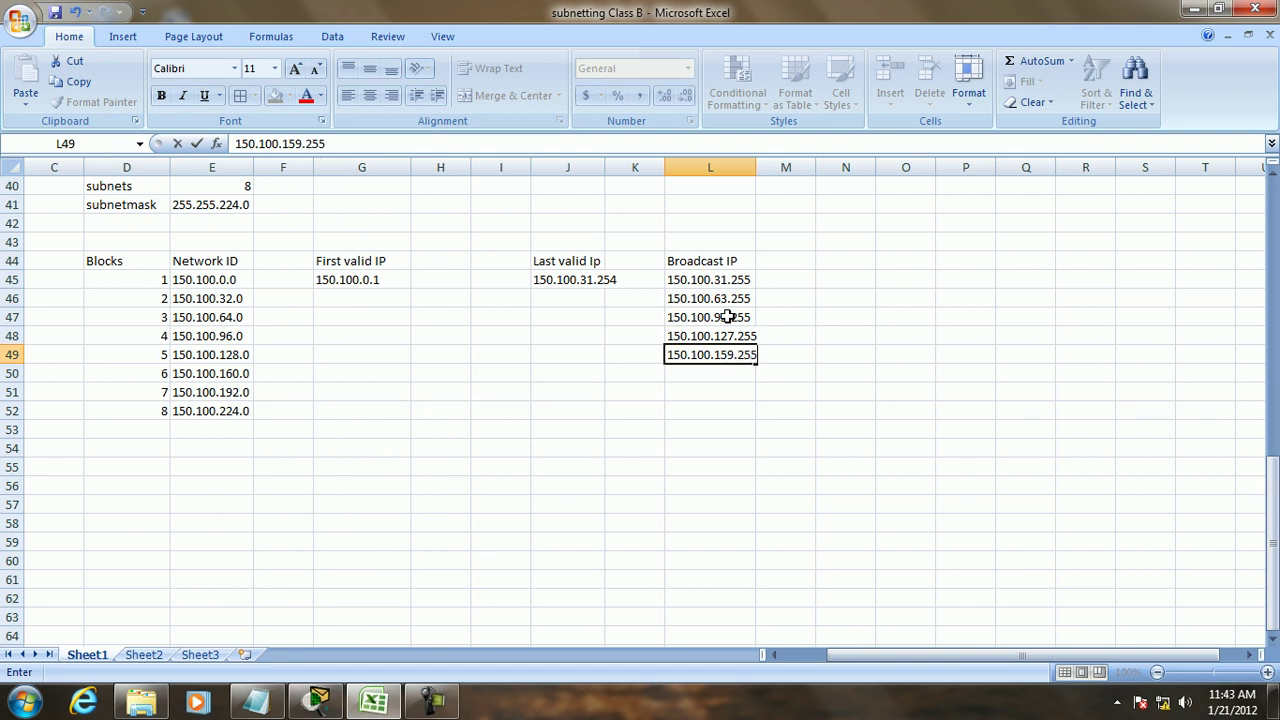
pyautogui.press('Return')
pyautogui.write('150.100.')
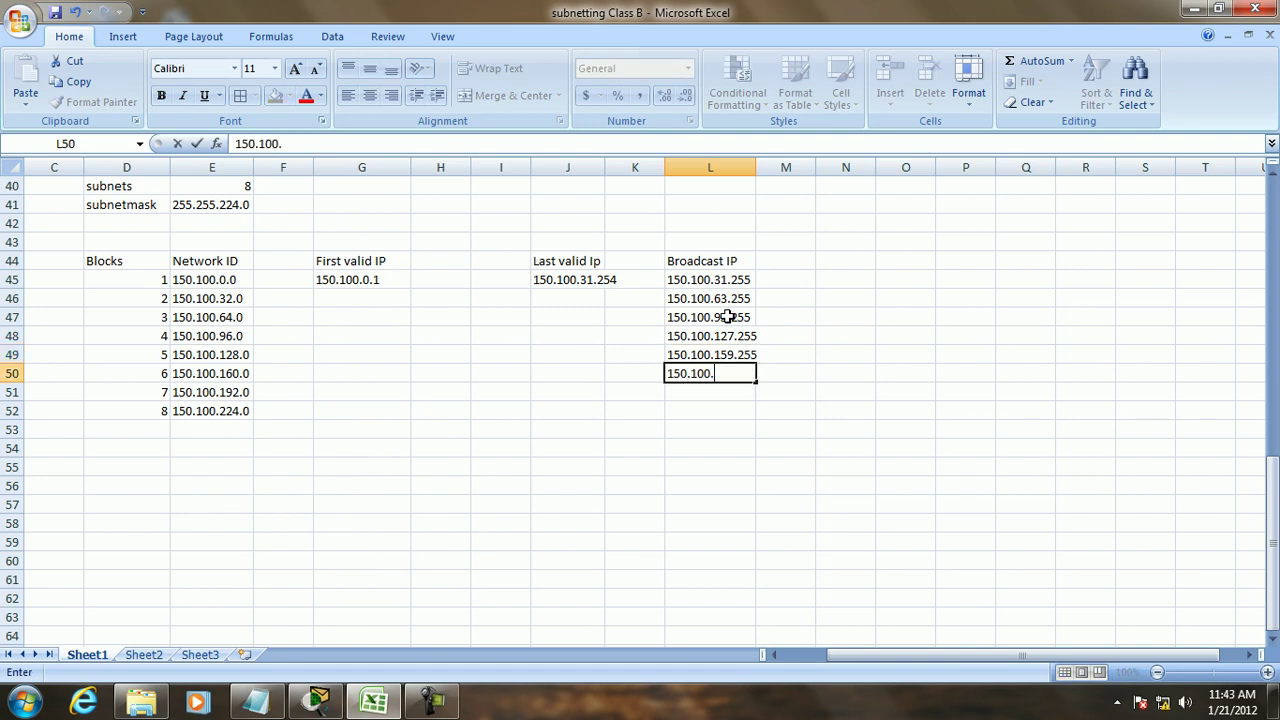
pyautogui.write('191.255')
pyautogui.press('Return')
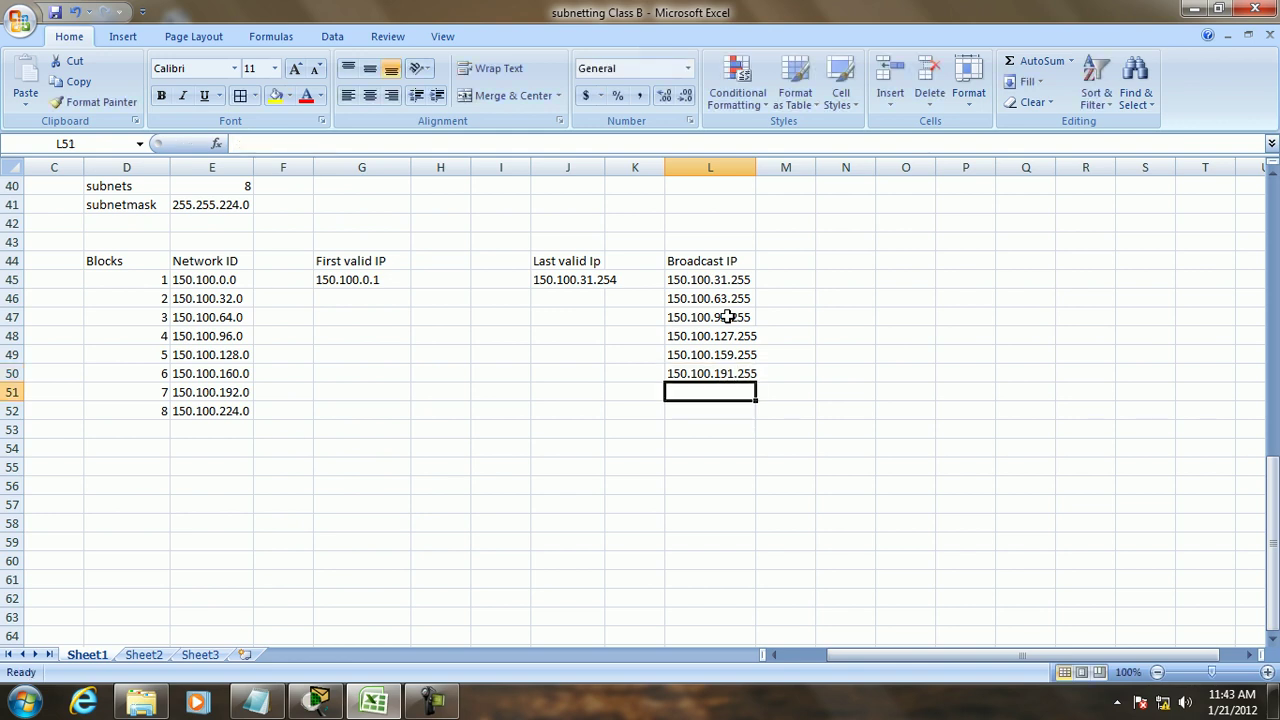
# Step: Enter 150.100.255.255 as block 7's Broadcast IP
pyautogui.write('150.')
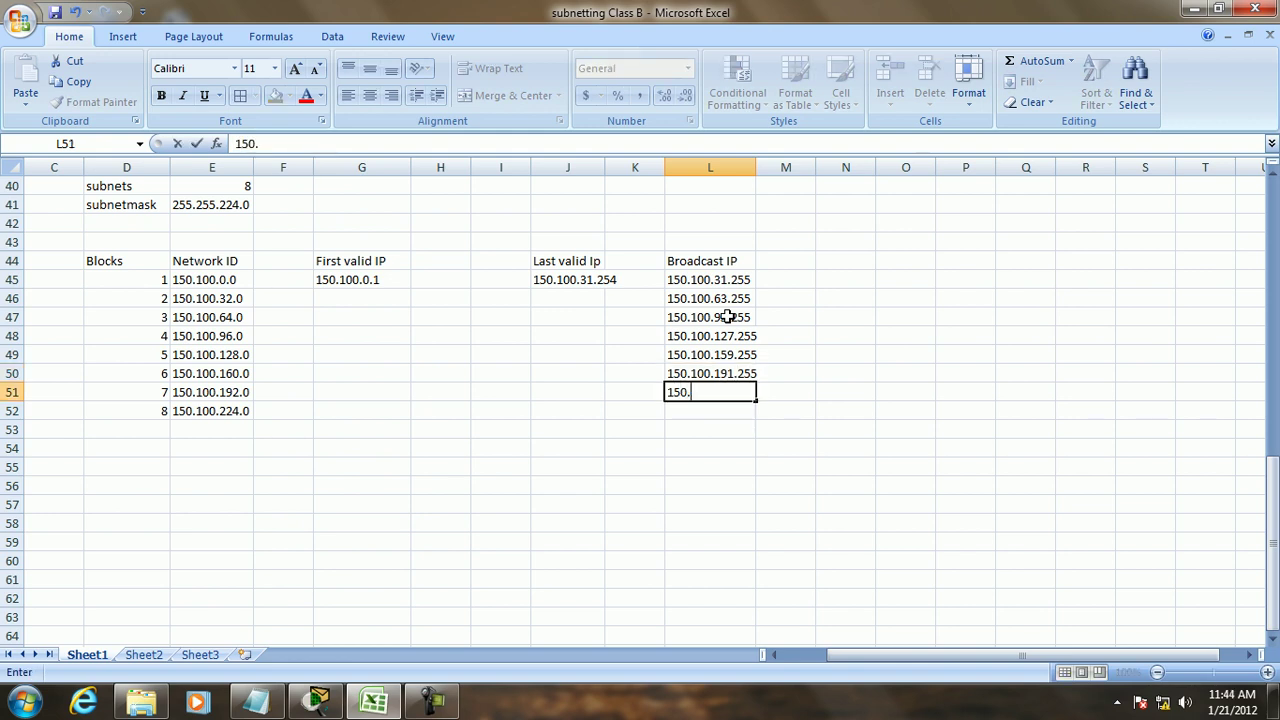
pyautogui.write('100.25')
pyautogui.press('BackSpace')
pyautogui.write('255.255')
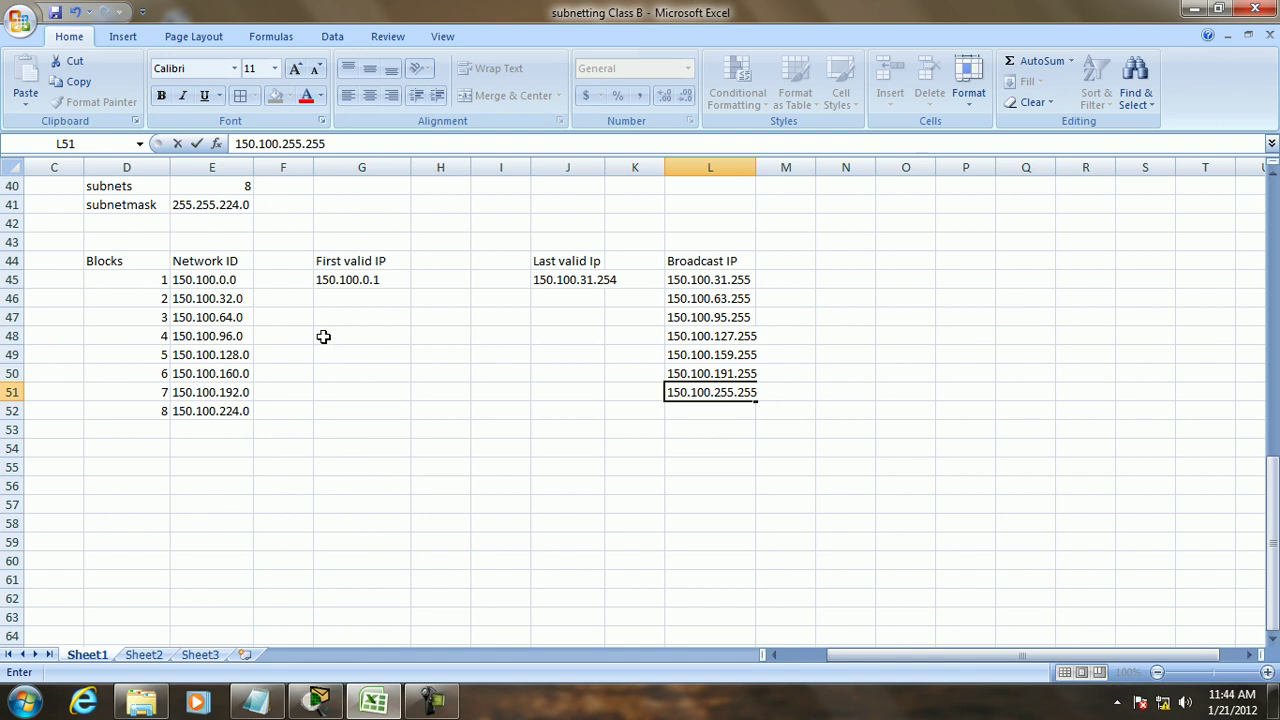
pyautogui.click(197, 143)
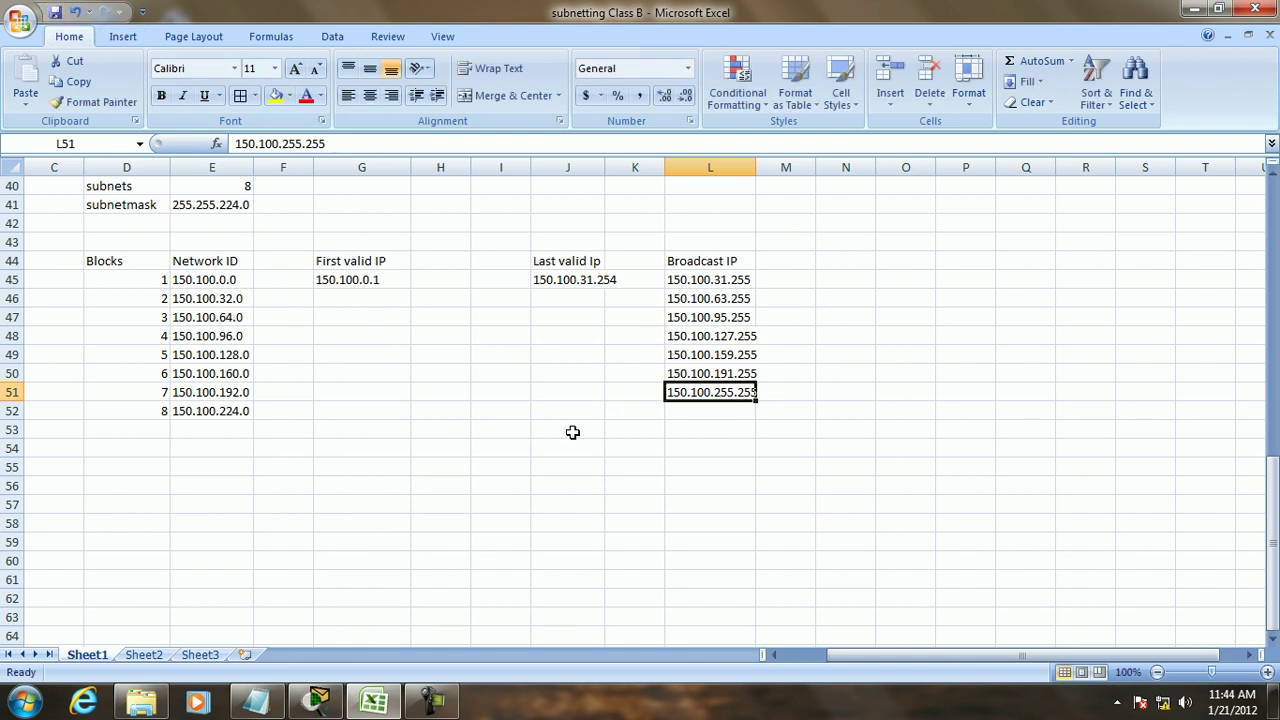
# Step: Set block 7's Broadcast IP to 150.100.223.255, enter 150.100.255.255 for block 8, and save the workbook
pyautogui.write('1')
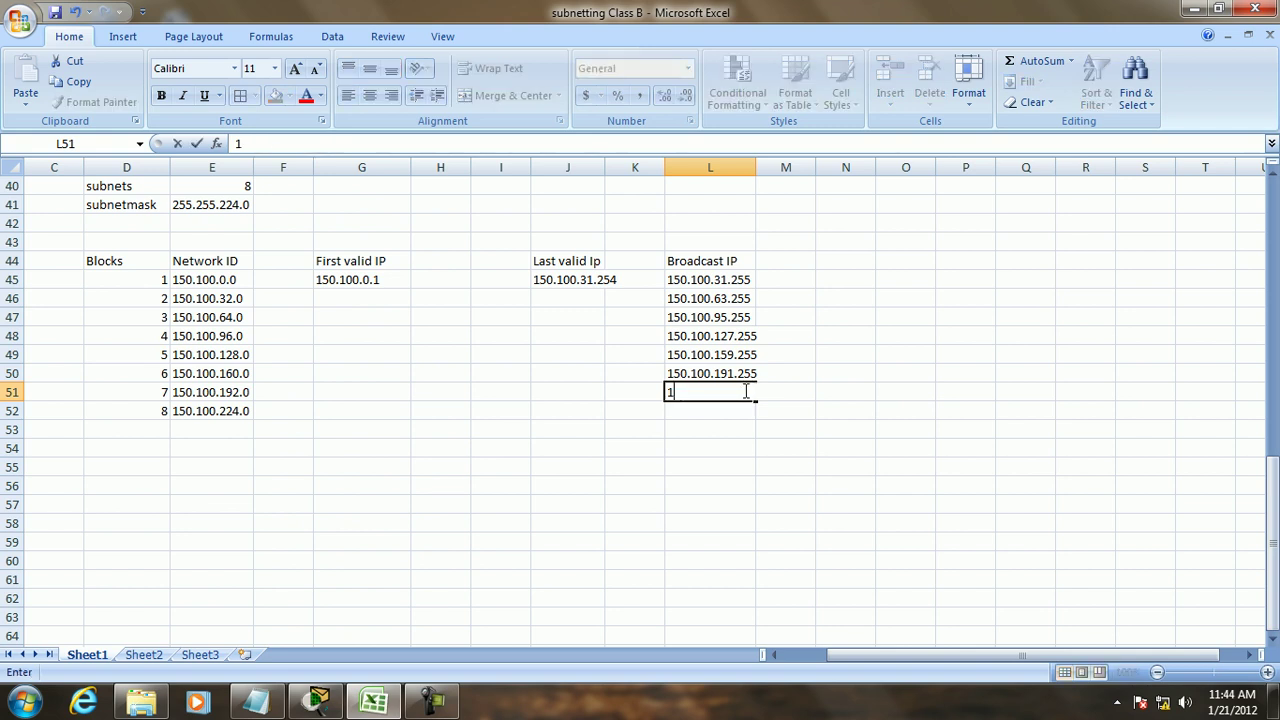
pyautogui.write('50.100.223.255')
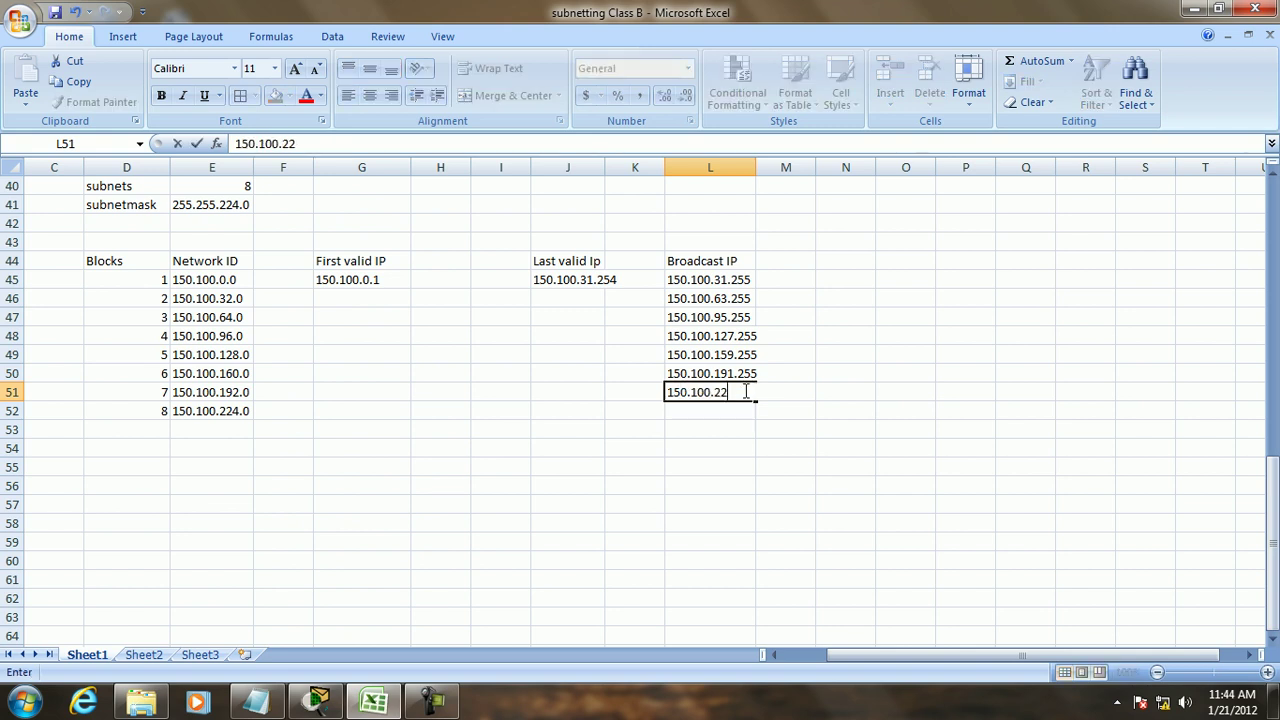
pyautogui.press('Return')
pyautogui.write('1')
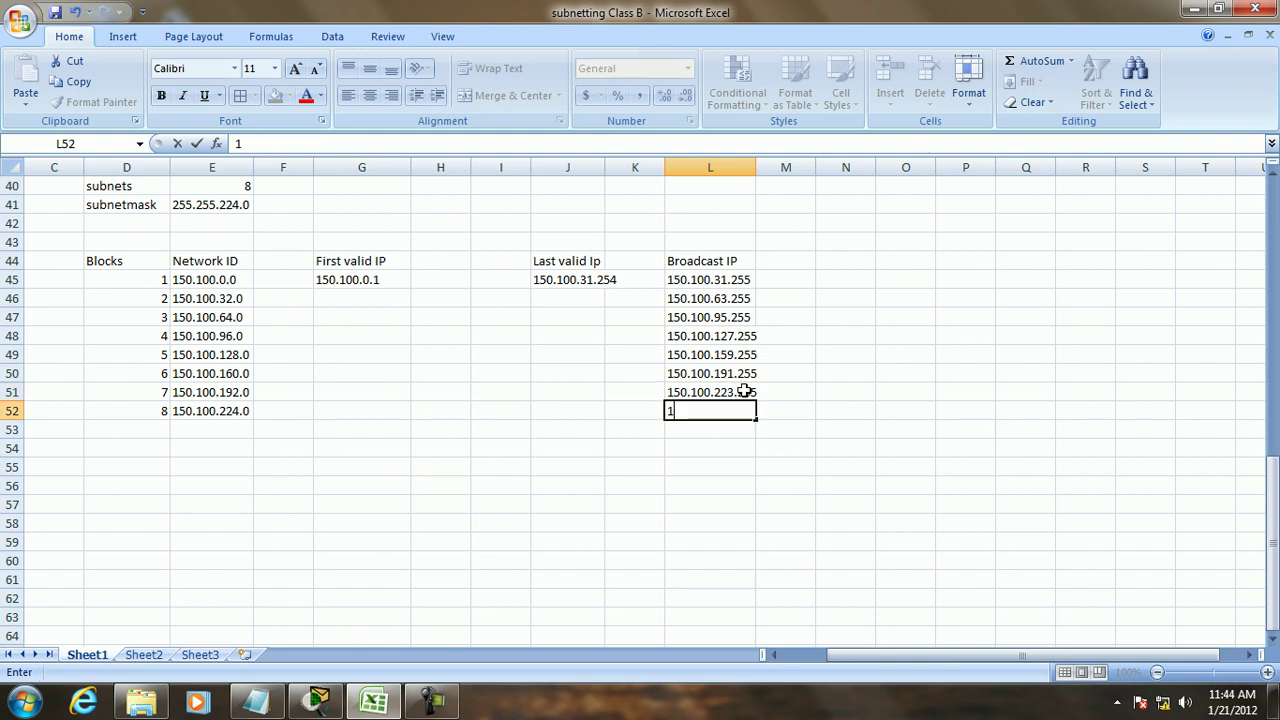
pyautogui.write('50.100.255.255')
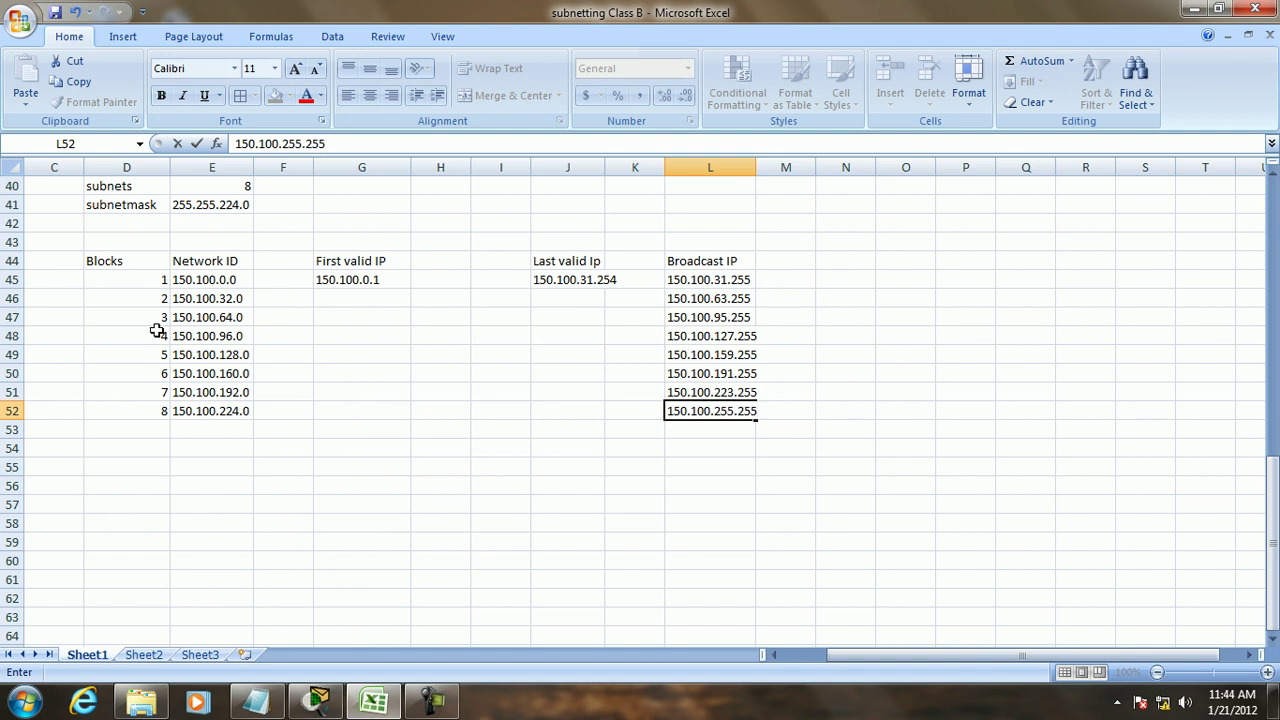
pyautogui.click(57, 17)
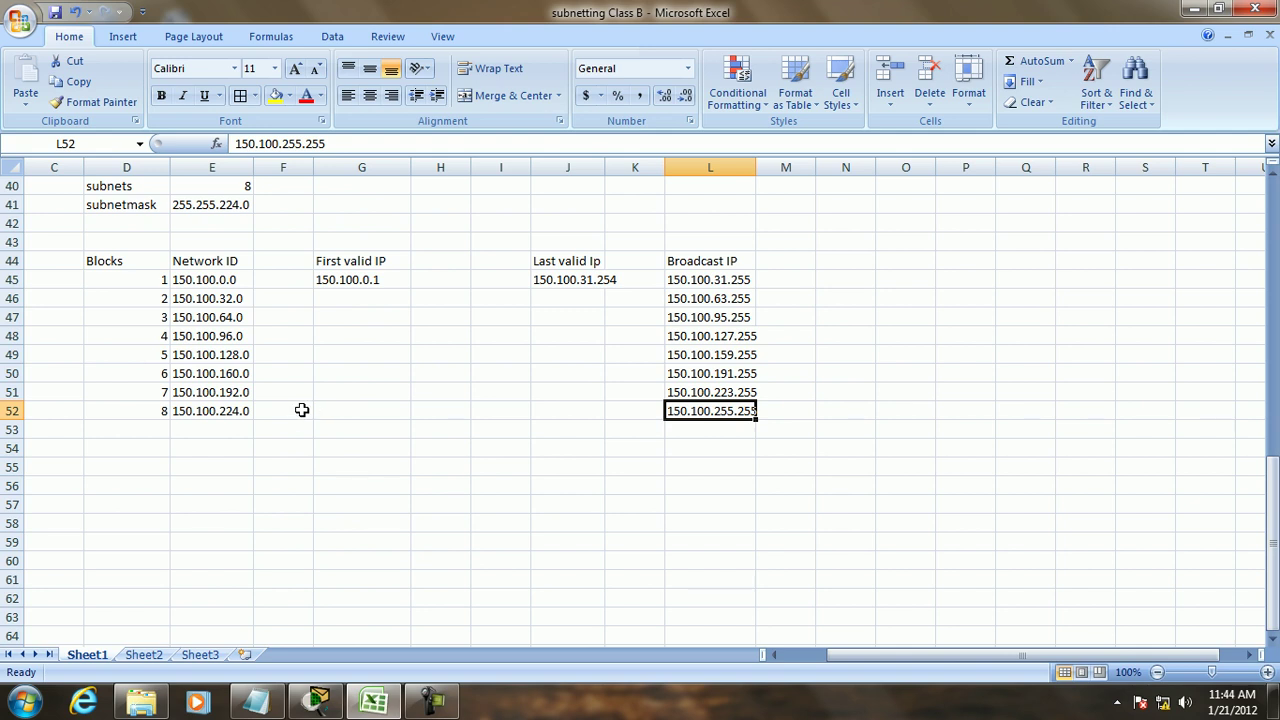
pyautogui.scroll(8, 365, 345)
pyautogui.scroll(5, 365, 345)
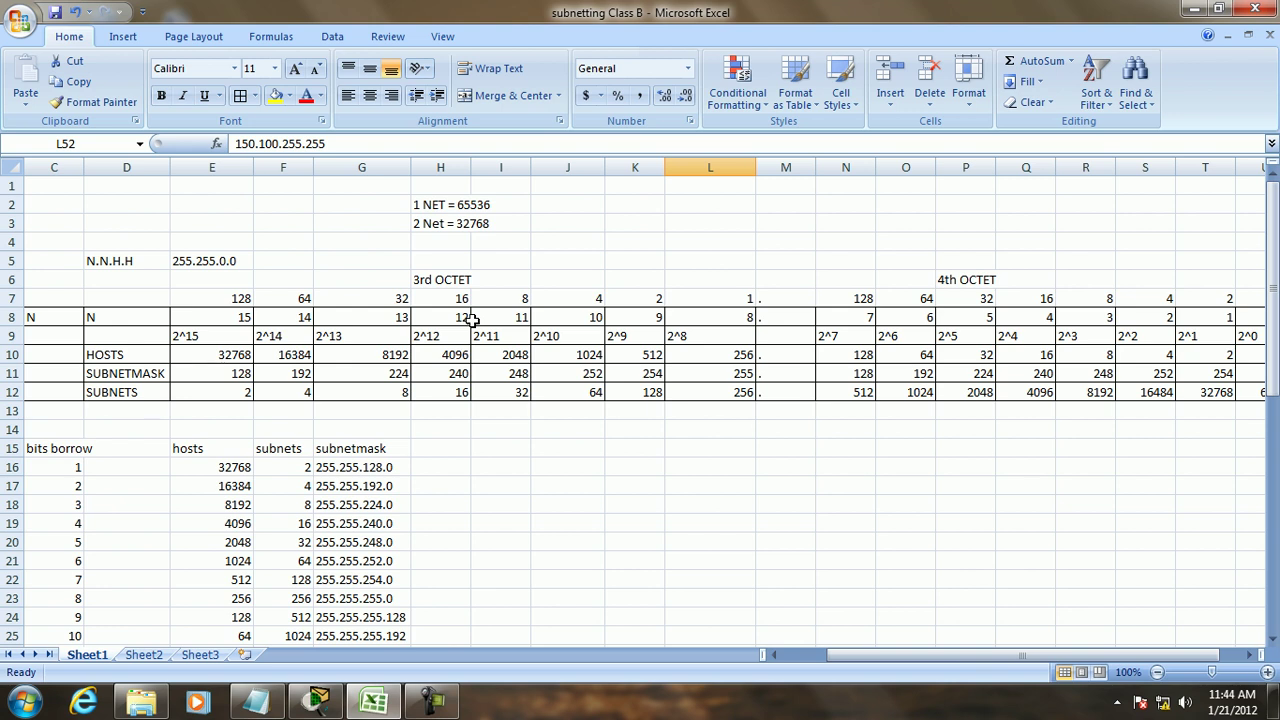
pyautogui.scroll(-4, 468, 335)
pyautogui.scroll(-2, 465, 351)
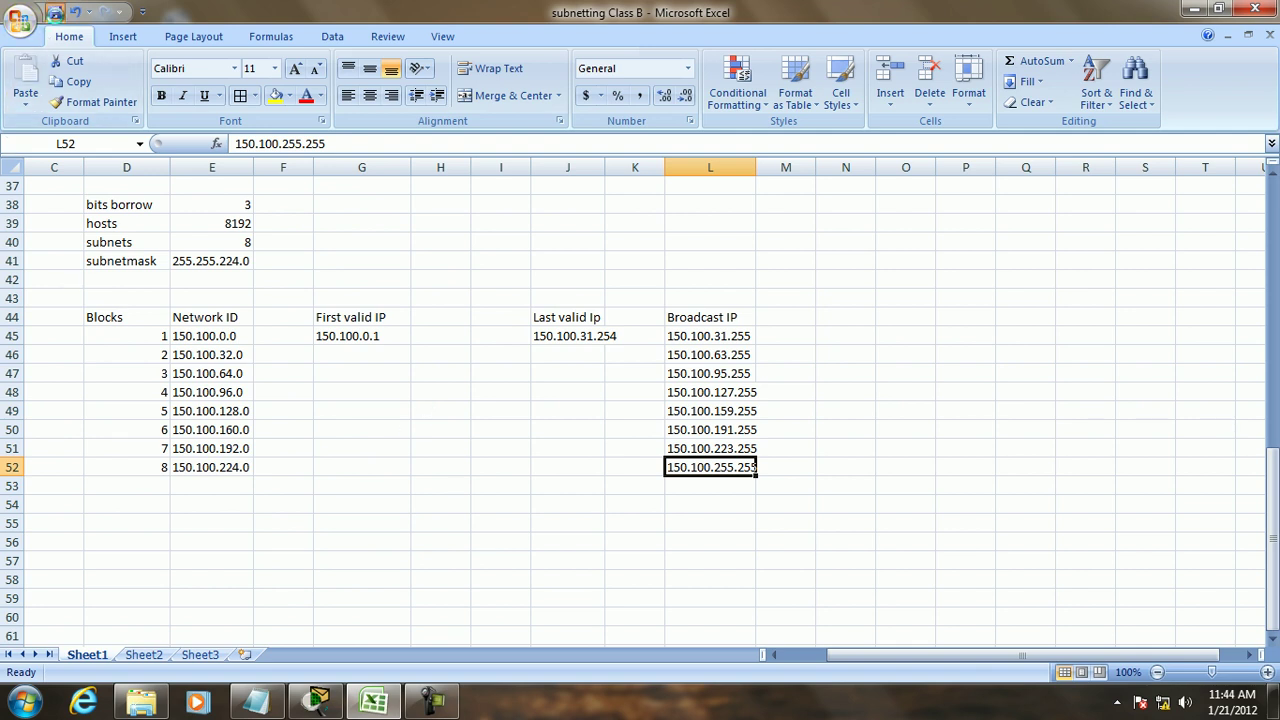
pyautogui.click(431, 701)
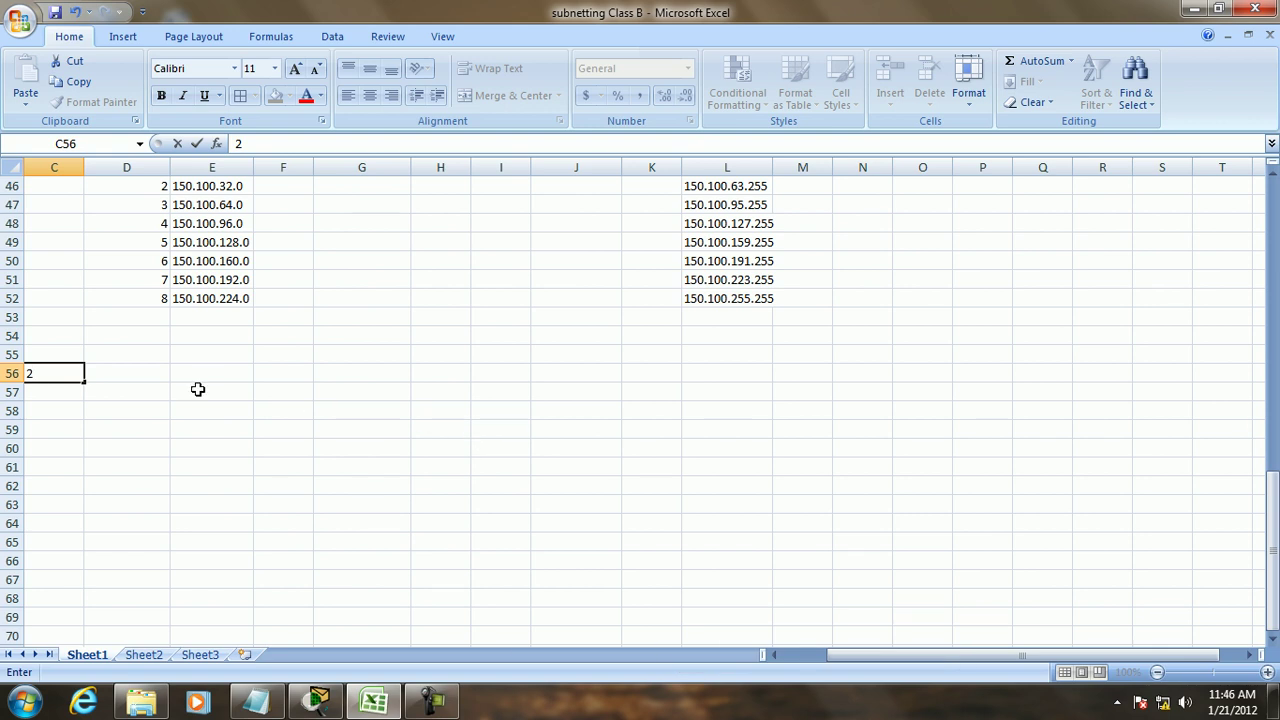
# Step: Enter the requirement "Req = 1000 hosts" in D56, beside the number 2
pyautogui.click(157, 380)
pyautogui.write('Re')
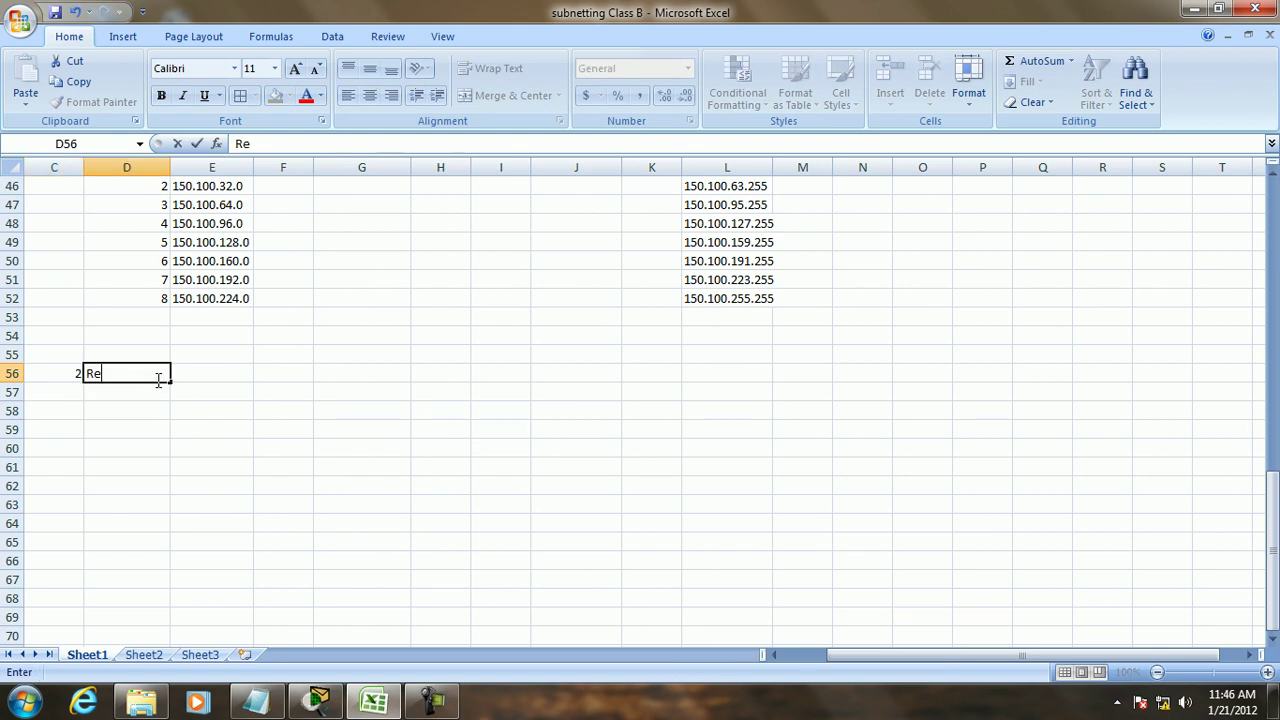
pyautogui.write('q = 1000 hosts')
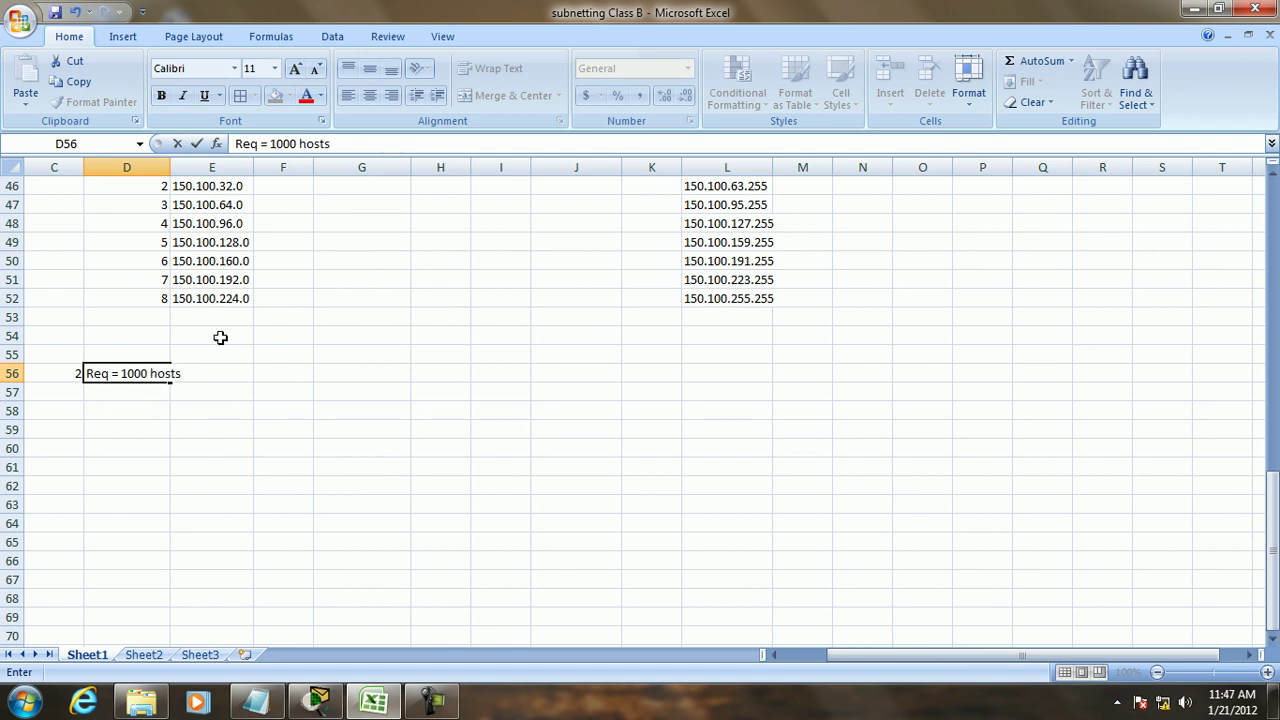
# Step: Add the labels bitsborrow, hosts, subnets and subnet mask in D58 through D61, under the 1000-host requirement
pyautogui.click(122, 410)
pyautogui.write('bitsborrow')
pyautogui.press('Return')
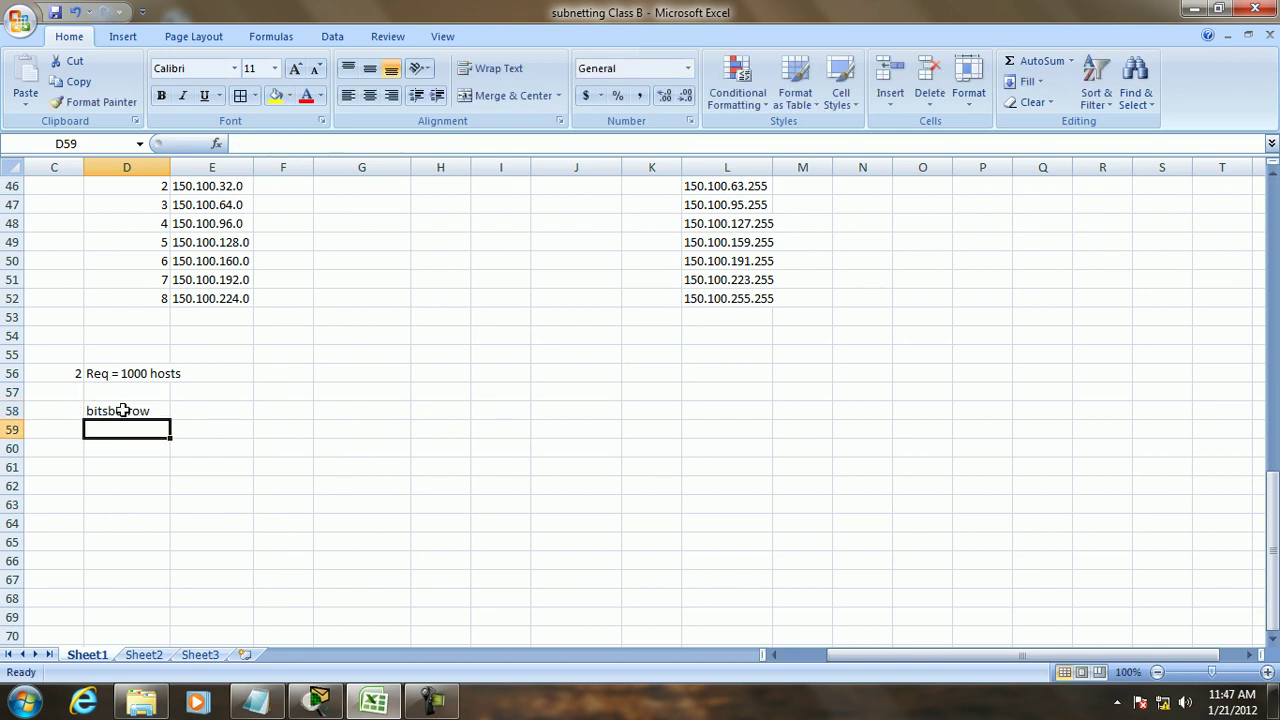
pyautogui.write('hosts')
pyautogui.press('Return')
pyautogui.write('subnets')
pyautogui.press('Return')
pyautogui.write('subnet mask')
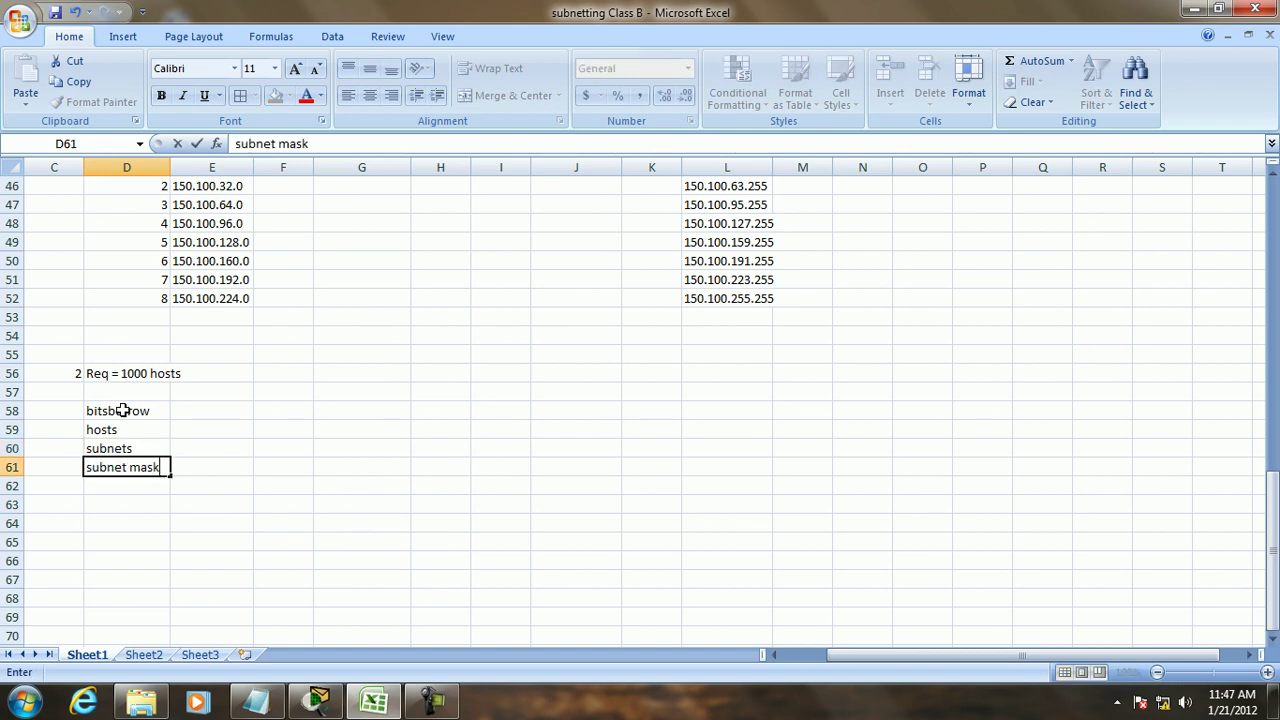
# Step: Fill in 6 for bitsborrow, 1024 for hosts and 64 for subnets in E58 through E60, using the reference table
pyautogui.click(210, 412)
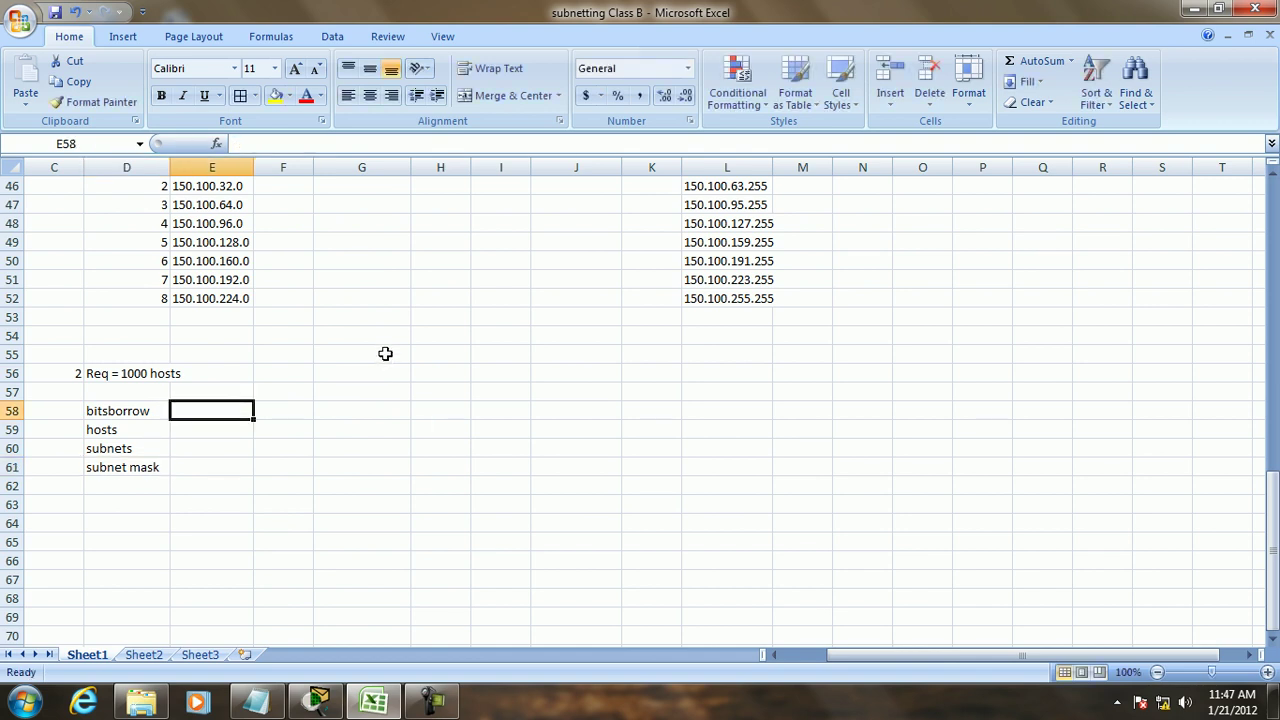
pyautogui.scroll(14, 385, 356)
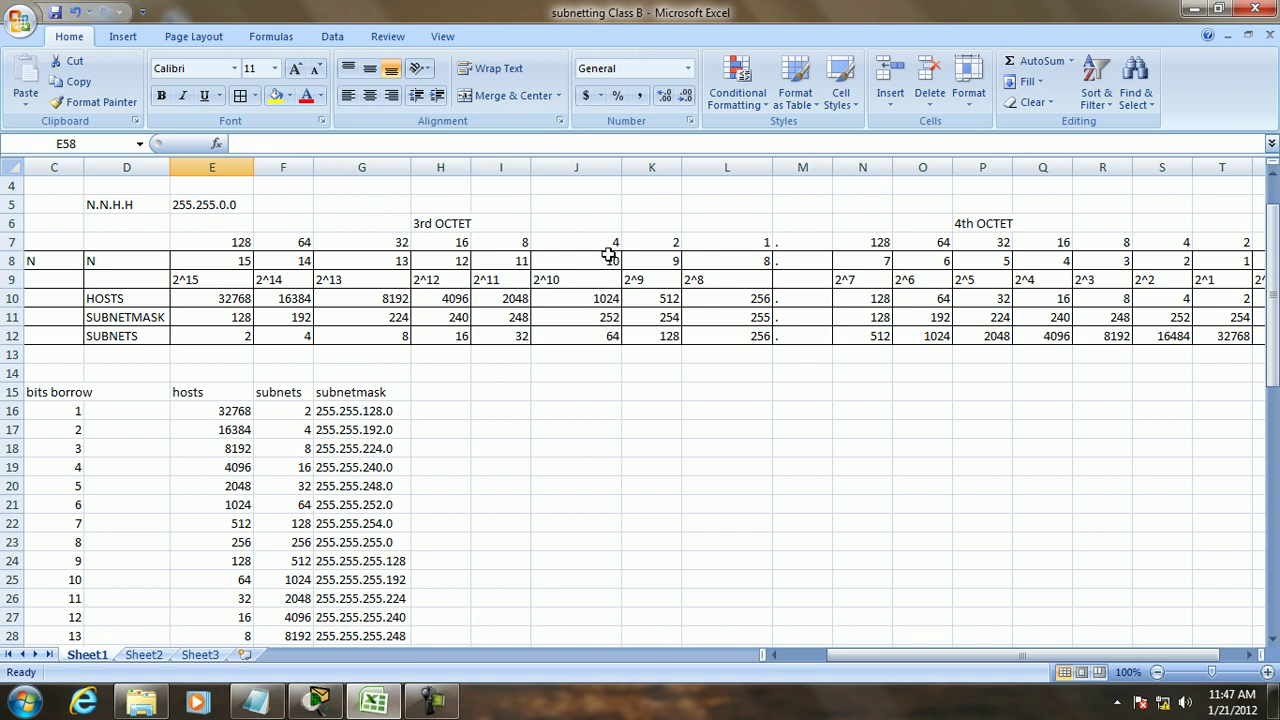
pyautogui.scroll(-12, 540, 276)
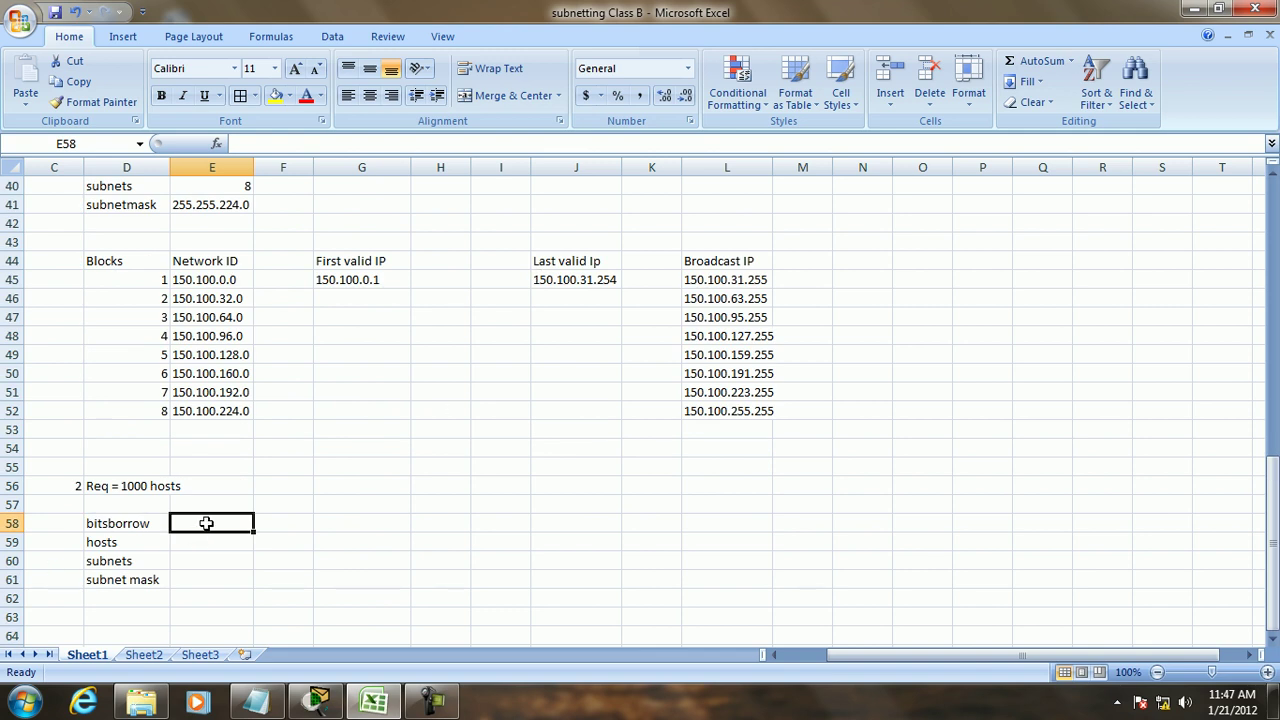
pyautogui.write('6')
pyautogui.press('Return')
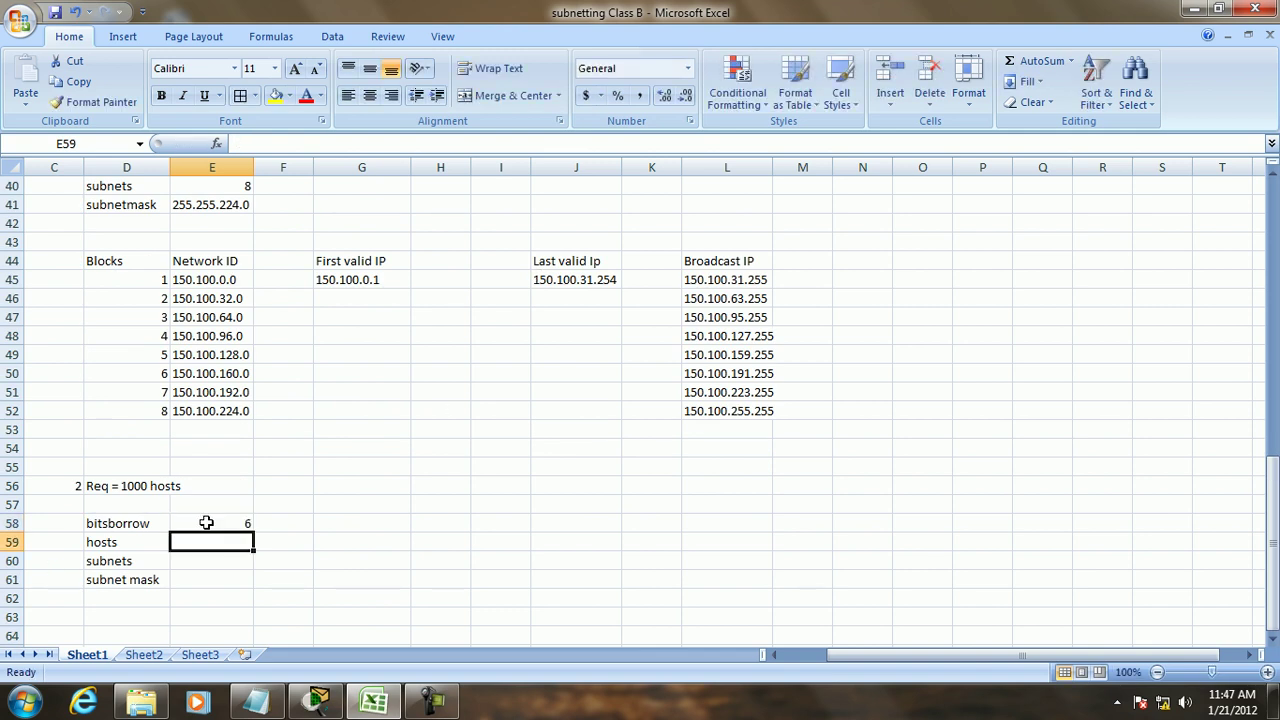
pyautogui.write('1024')
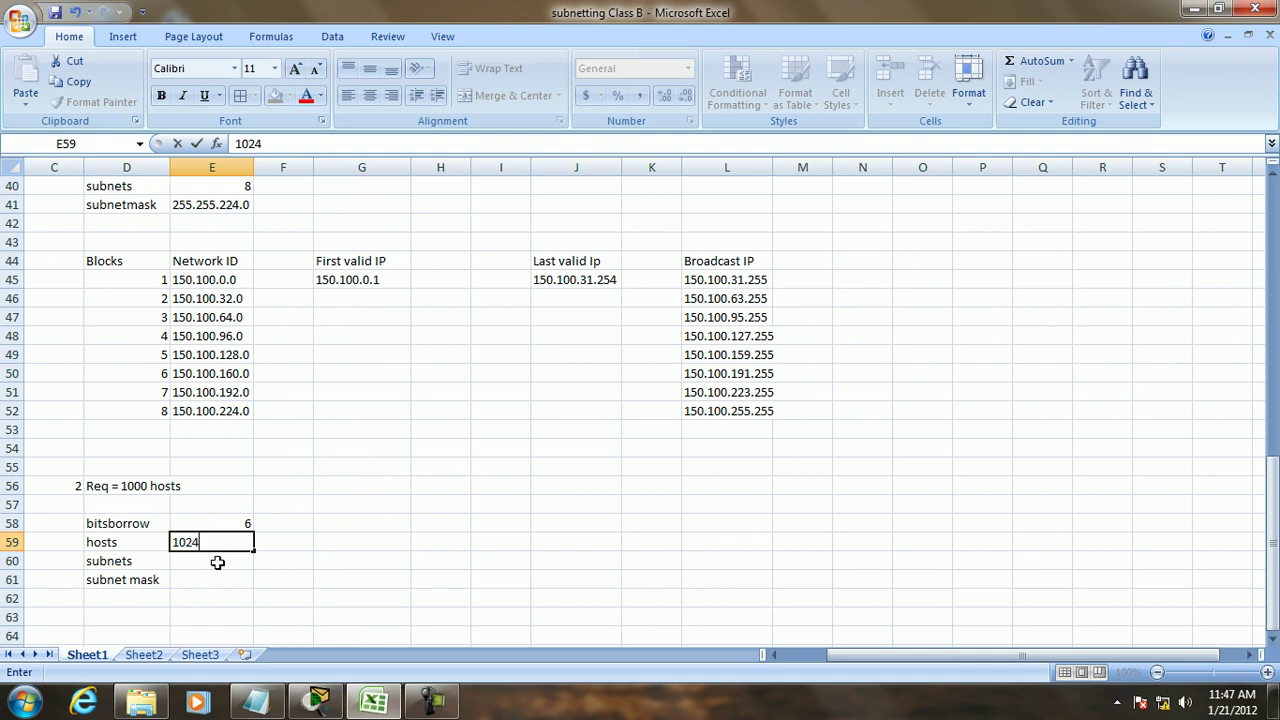
pyautogui.press('Return')
pyautogui.write('64')
pyautogui.press('Tab')
pyautogui.write('255.255.2')
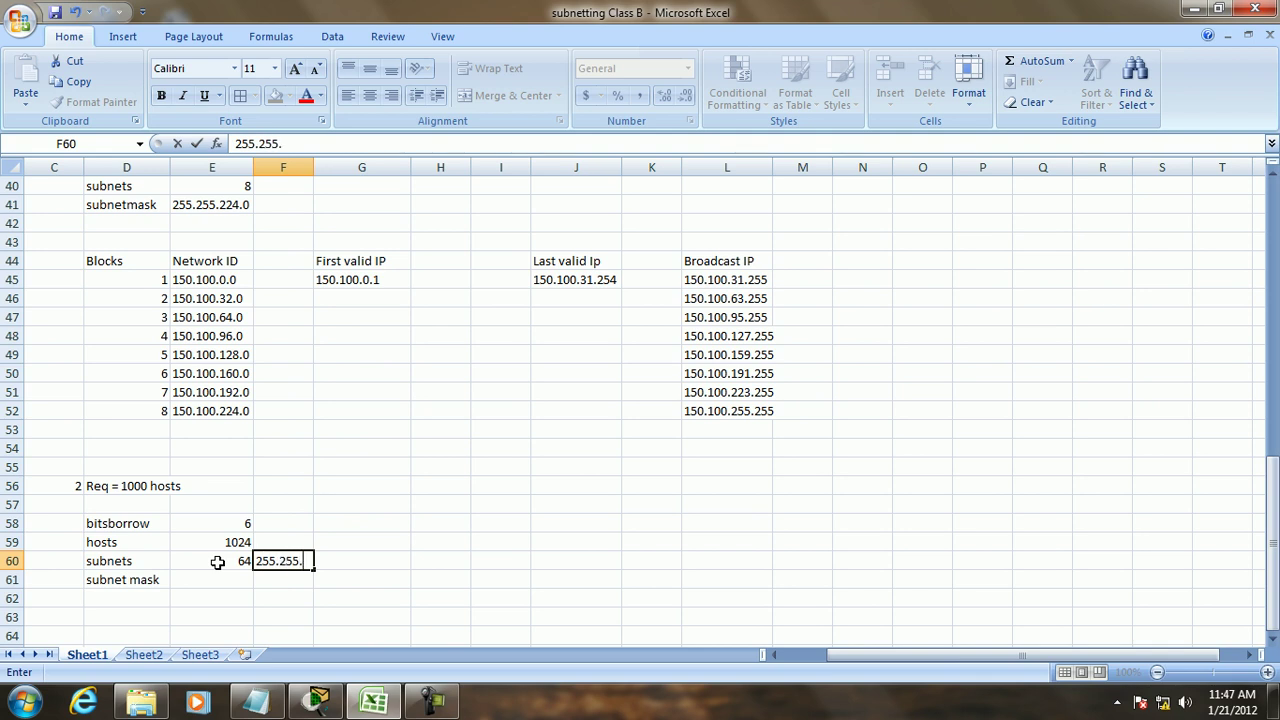
pyautogui.press('BackSpace')
pyautogui.press('BackSpace')
pyautogui.press('BackSpace')
pyautogui.press('BackSpace')
pyautogui.press('BackSpace')
pyautogui.press('BackSpace')
pyautogui.press('BackSpace')
pyautogui.press('BackSpace')
pyautogui.press('BackSpace')
# Step: Enter 255.255.252.0 as the subnet mask in E61 for the 1000-host requirement
pyautogui.click(219, 576)
pyautogui.write('2')
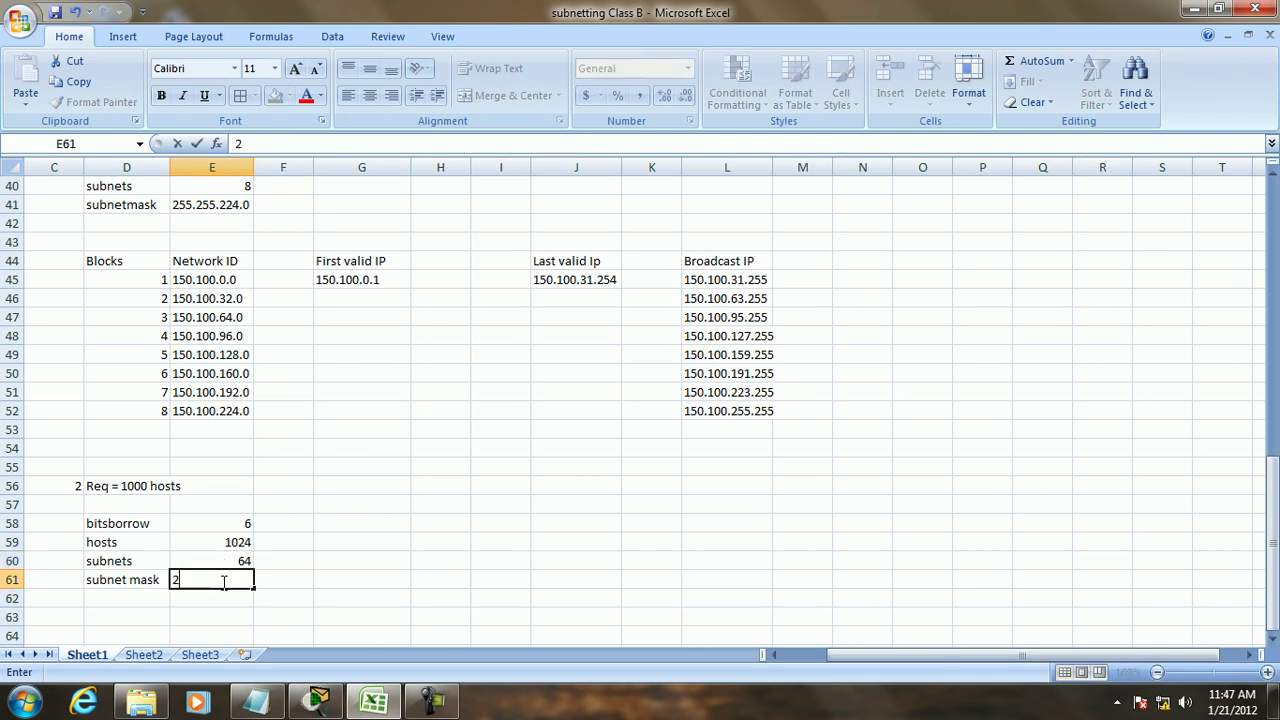
pyautogui.write('55.255.252.0')
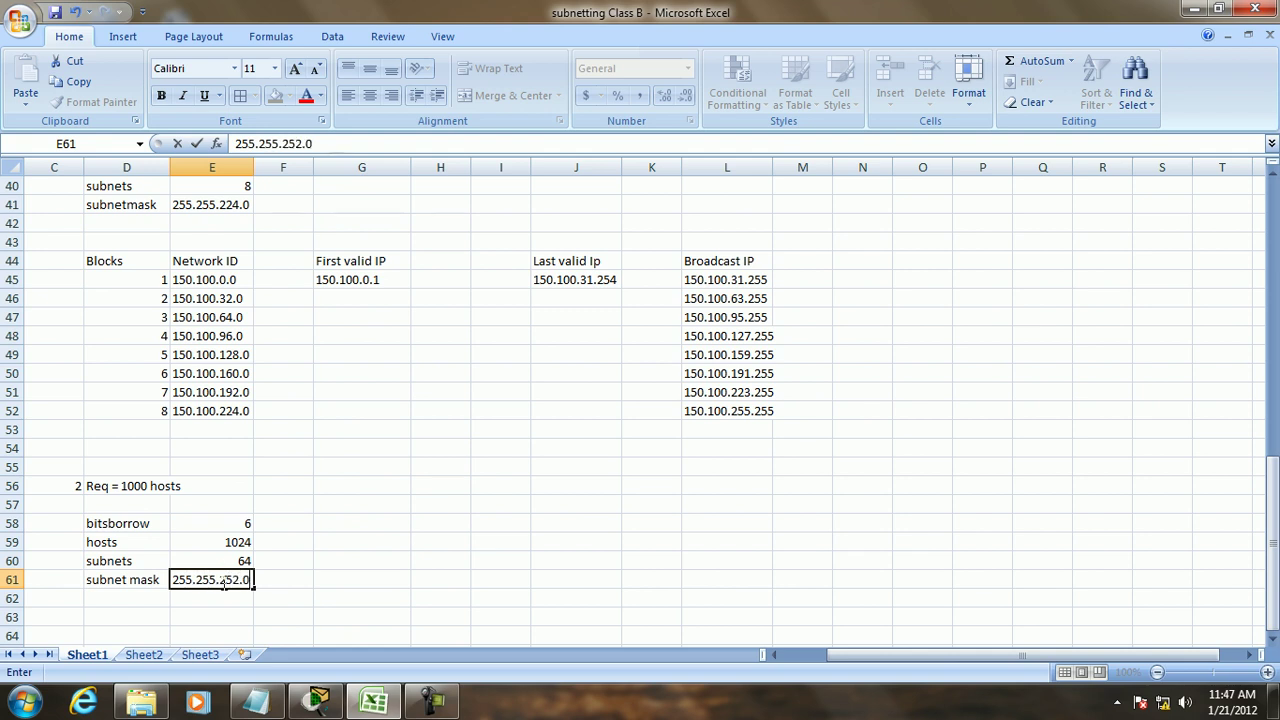
pyautogui.click(316, 520)
# Step: Copy the block table headings in D44:L44 to row 64, starting at D64, under the 1000-host requirement
pyautogui.scroll(12, 368, 464)
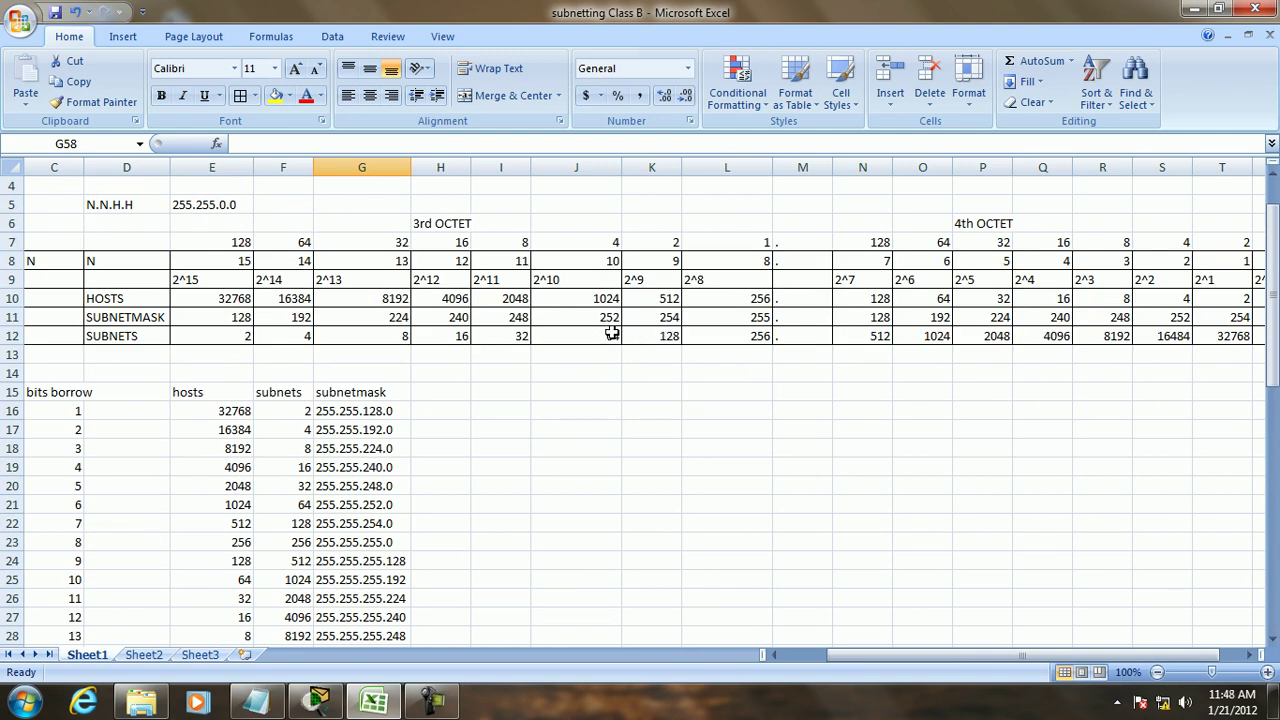
pyautogui.scroll(-11, 562, 364)
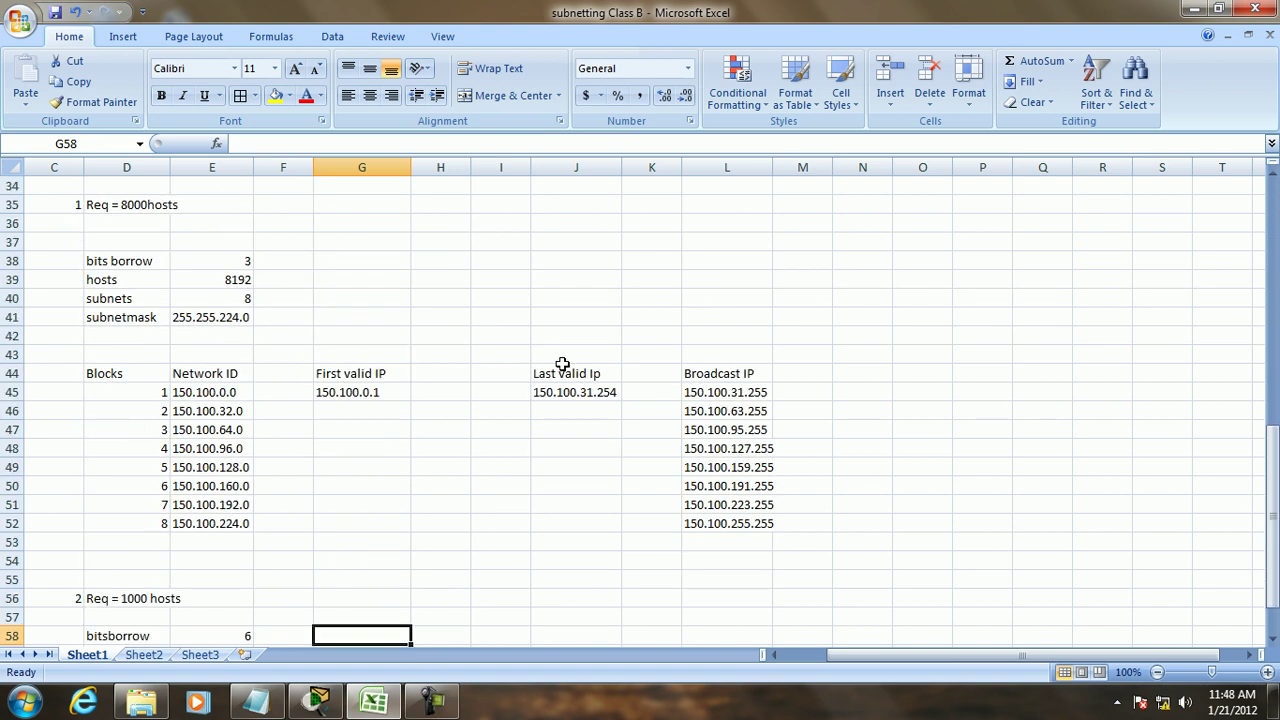
pyautogui.scroll(-1, 562, 364)
pyautogui.click(142, 264)
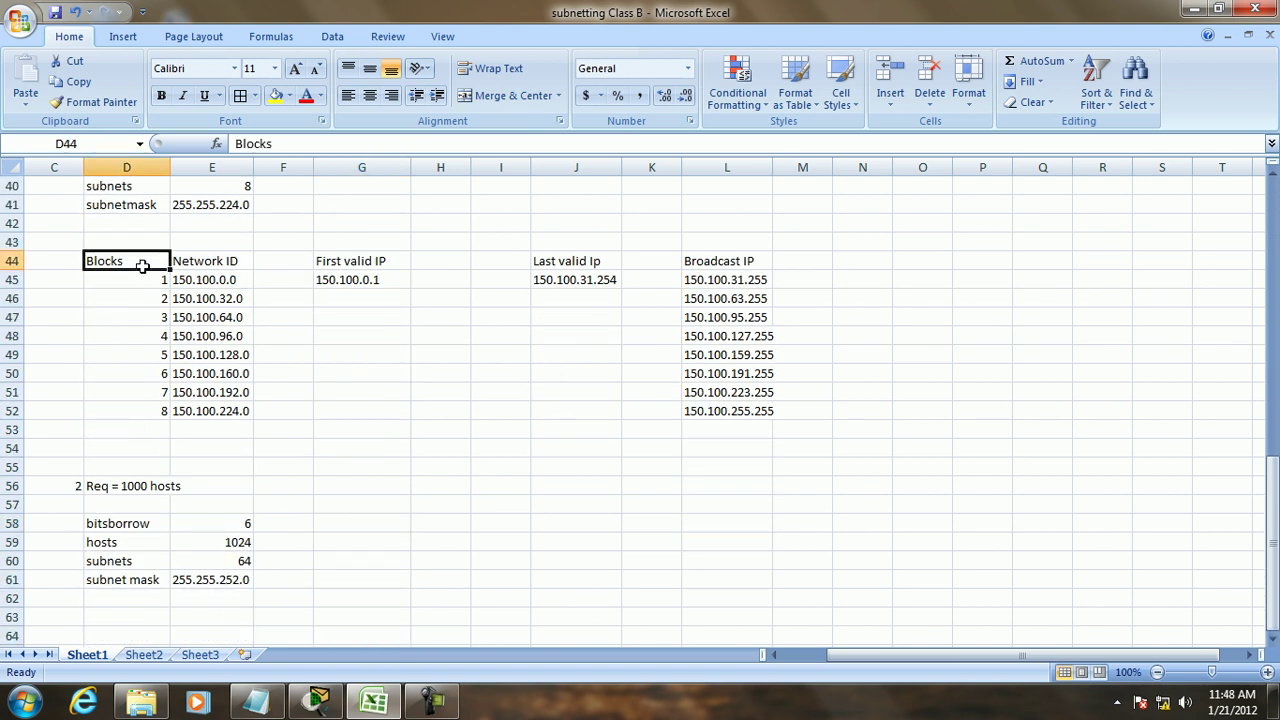
pyautogui.hotkey('shift', 'Right')
pyautogui.hotkey('shift', 'Right')
pyautogui.hotkey('shift', 'Right')
pyautogui.hotkey('shift', 'Right')
pyautogui.hotkey('shift', 'Right')
pyautogui.hotkey('shift', 'Right')
pyautogui.hotkey('shift', 'Right')
pyautogui.hotkey('shift', 'Right')
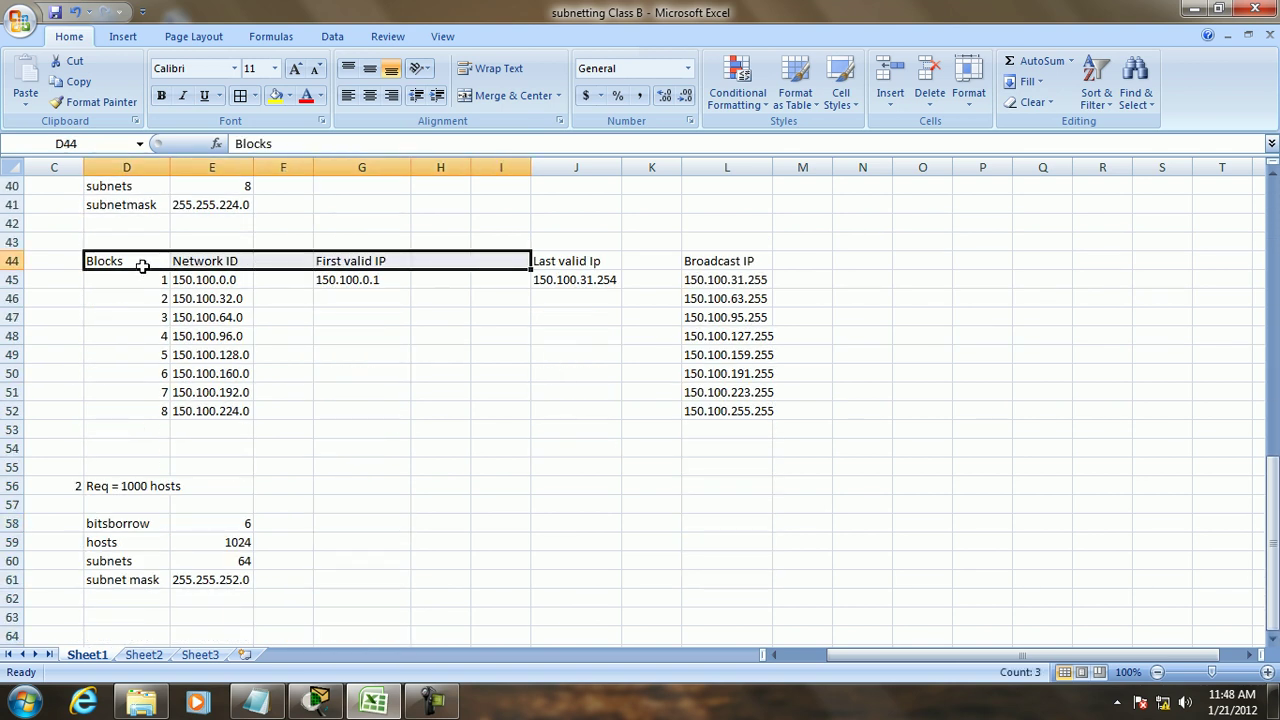
pyautogui.hotkey('ctrl', 'c')
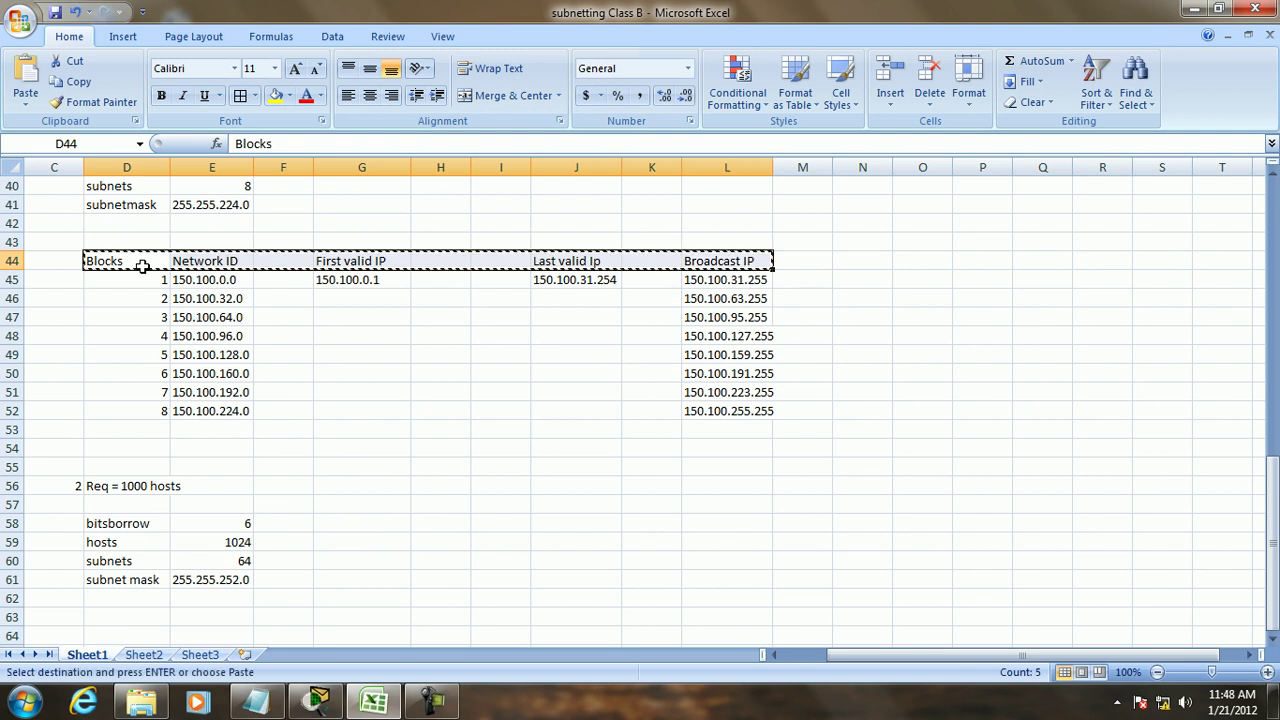
pyautogui.scroll(-3, 106, 486)
pyautogui.scroll(2, 231, 443)
pyautogui.scroll(-1, 200, 506)
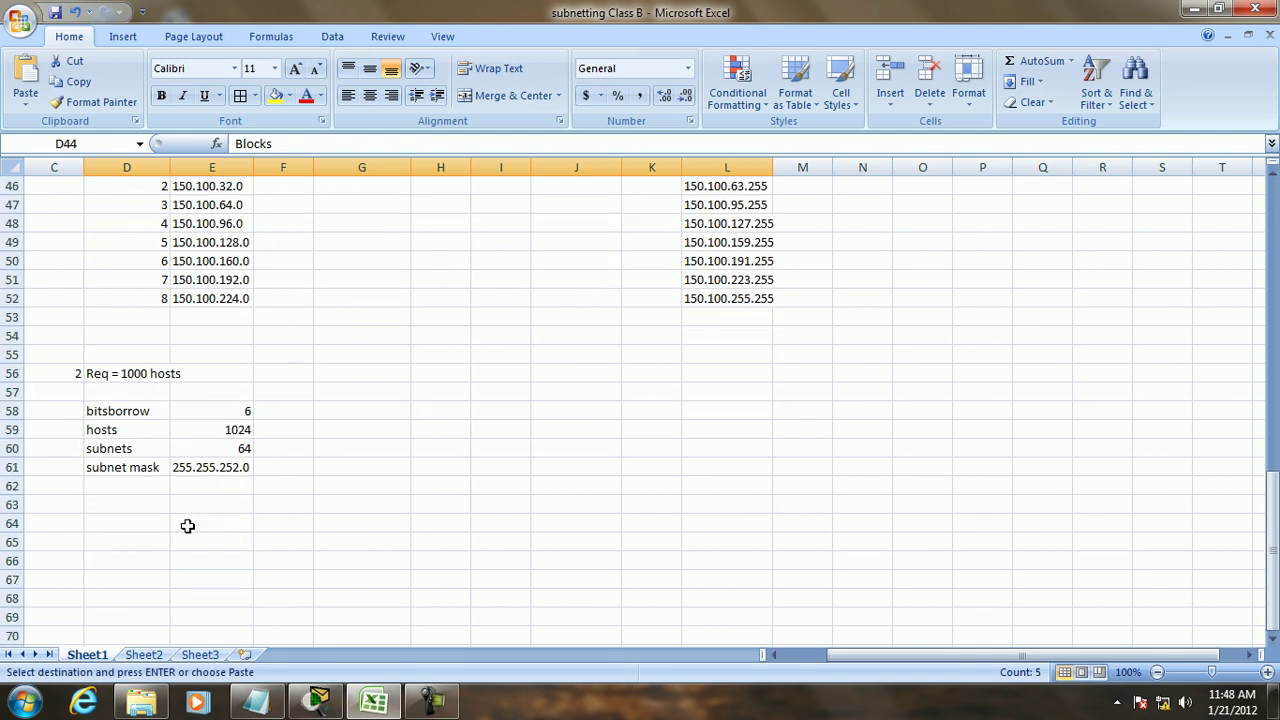
pyautogui.click(135, 528)
pyautogui.hotkey('ctrl', 'v')
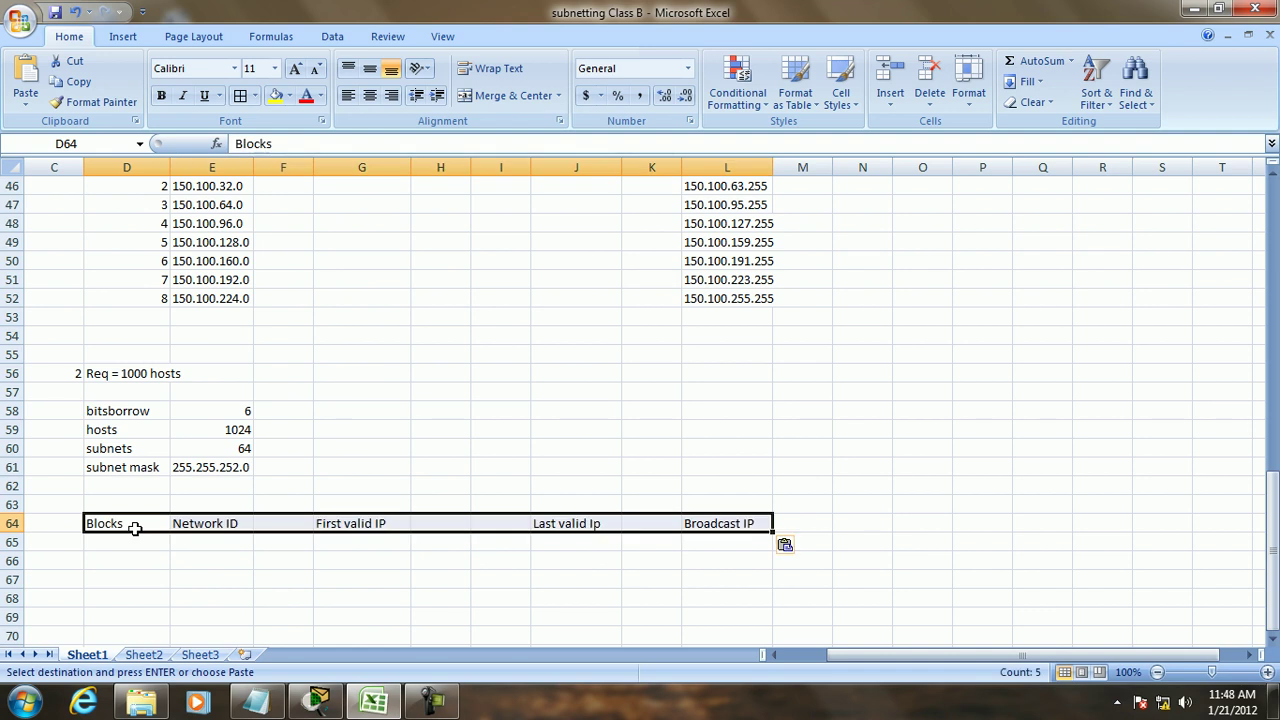
# Step: Enter 150.100.0.0 as the first Network ID in E65 and move to the Broadcast IP cell L65
pyautogui.click(192, 545)
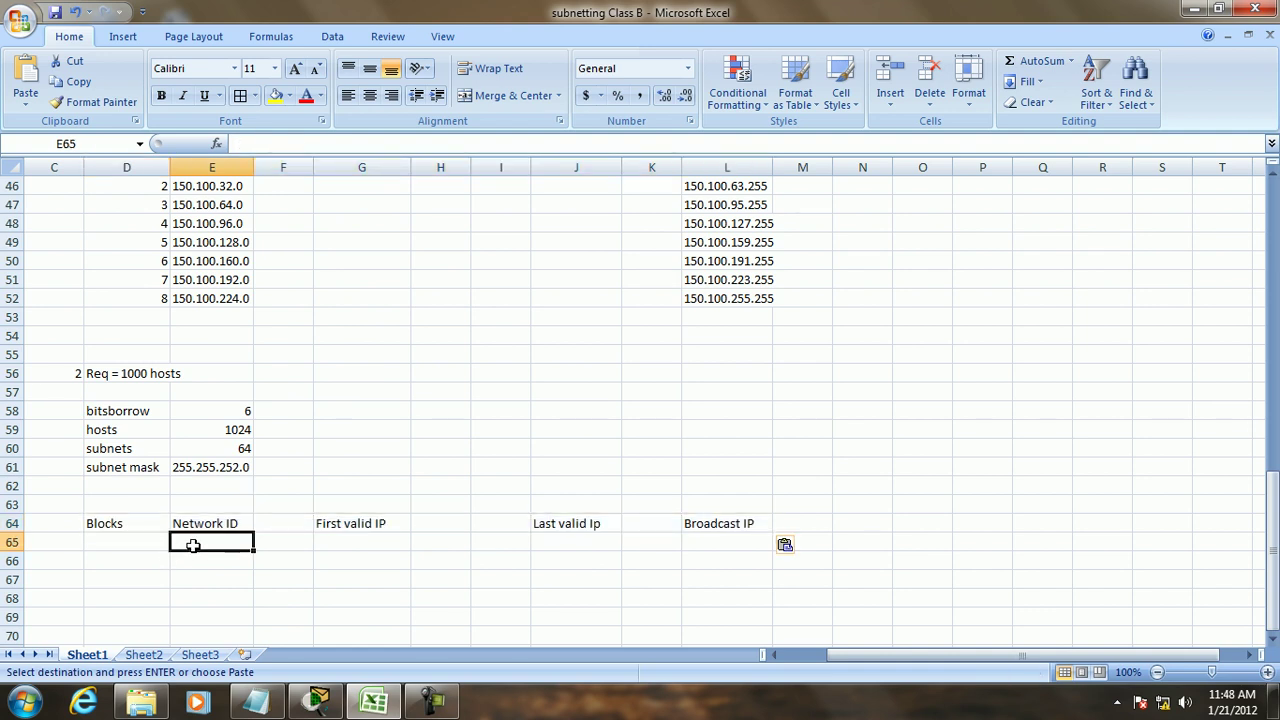
pyautogui.write('150.100.0.0')
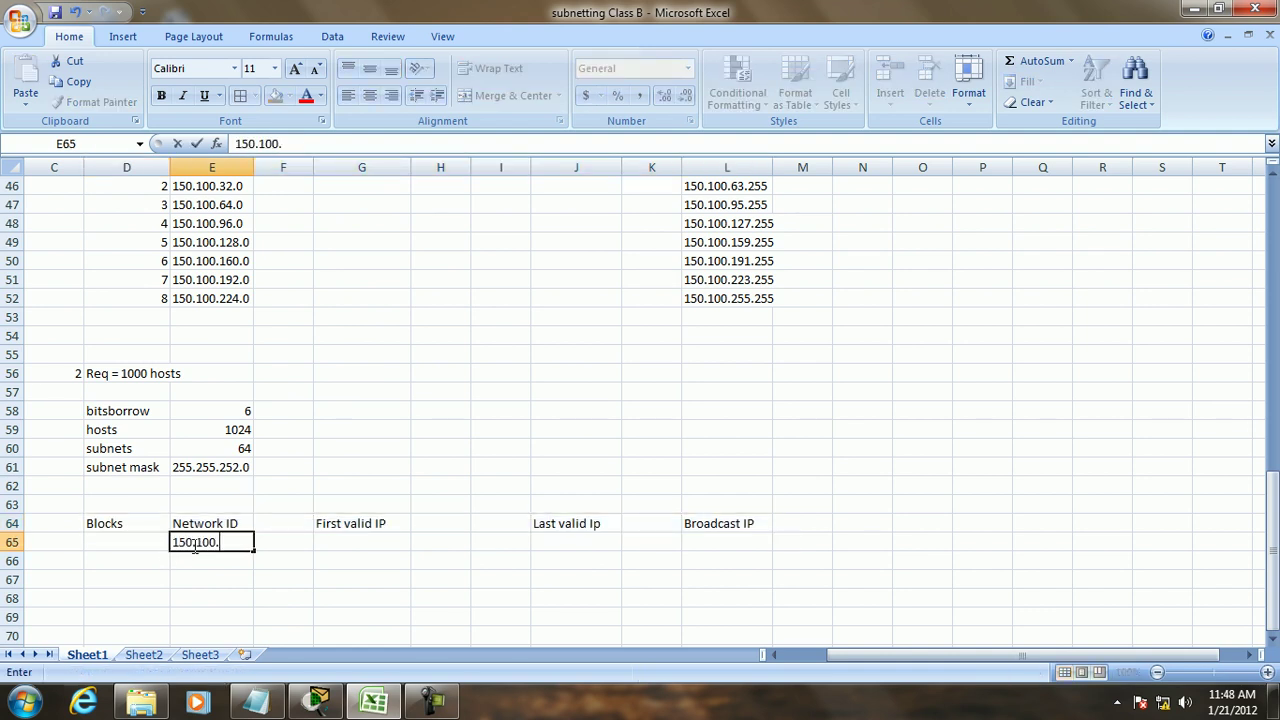
pyautogui.press('Tab')
pyautogui.press('Tab')
pyautogui.press('Tab')
pyautogui.press('Tab')
pyautogui.press('Tab')
pyautogui.press('Tab')
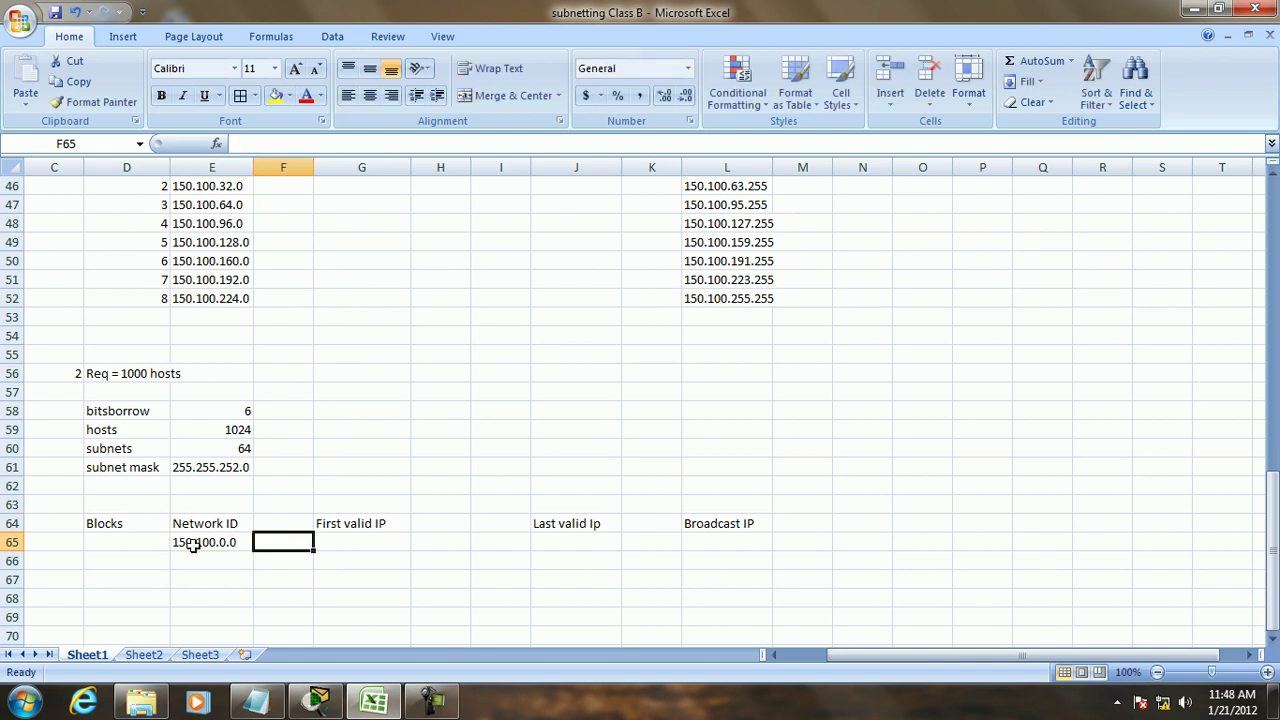
pyautogui.press('Tab')
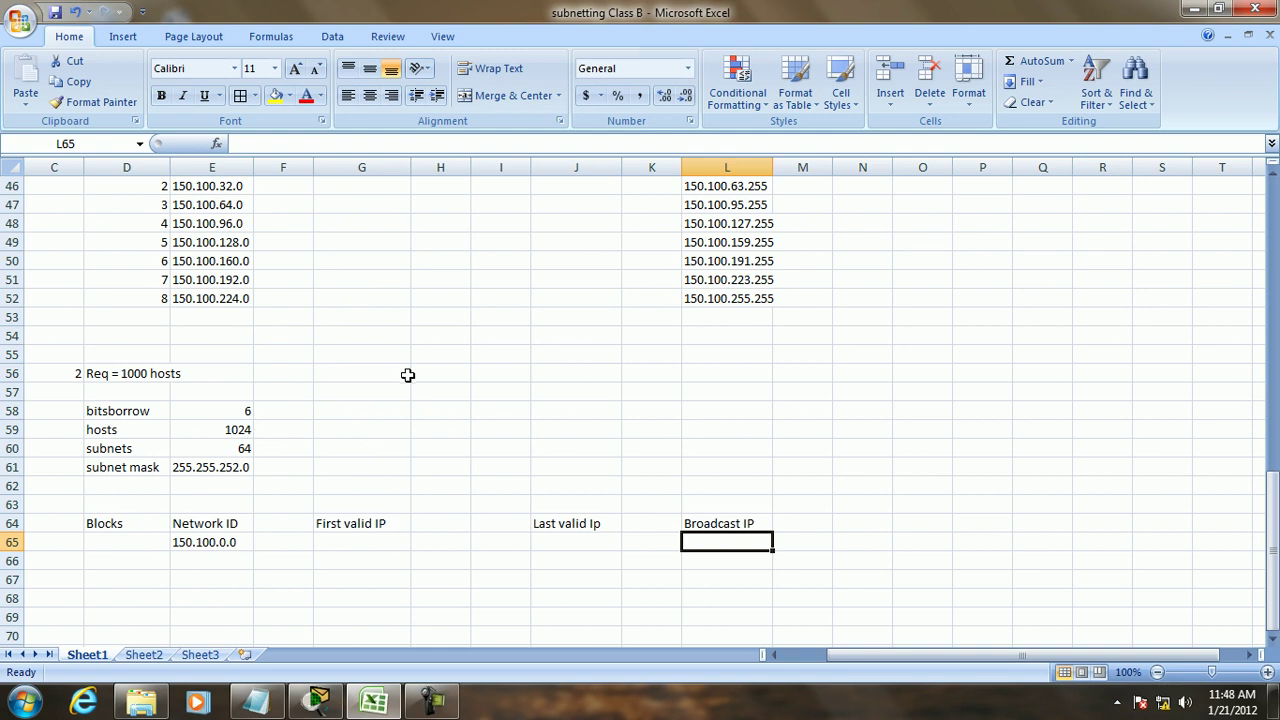
# Step: Switch to the Subnetting Rough work file in Notepad and add a separator line of equals signs at its end
pyautogui.scroll(13, 408, 373)
pyautogui.scroll(2, 408, 373)
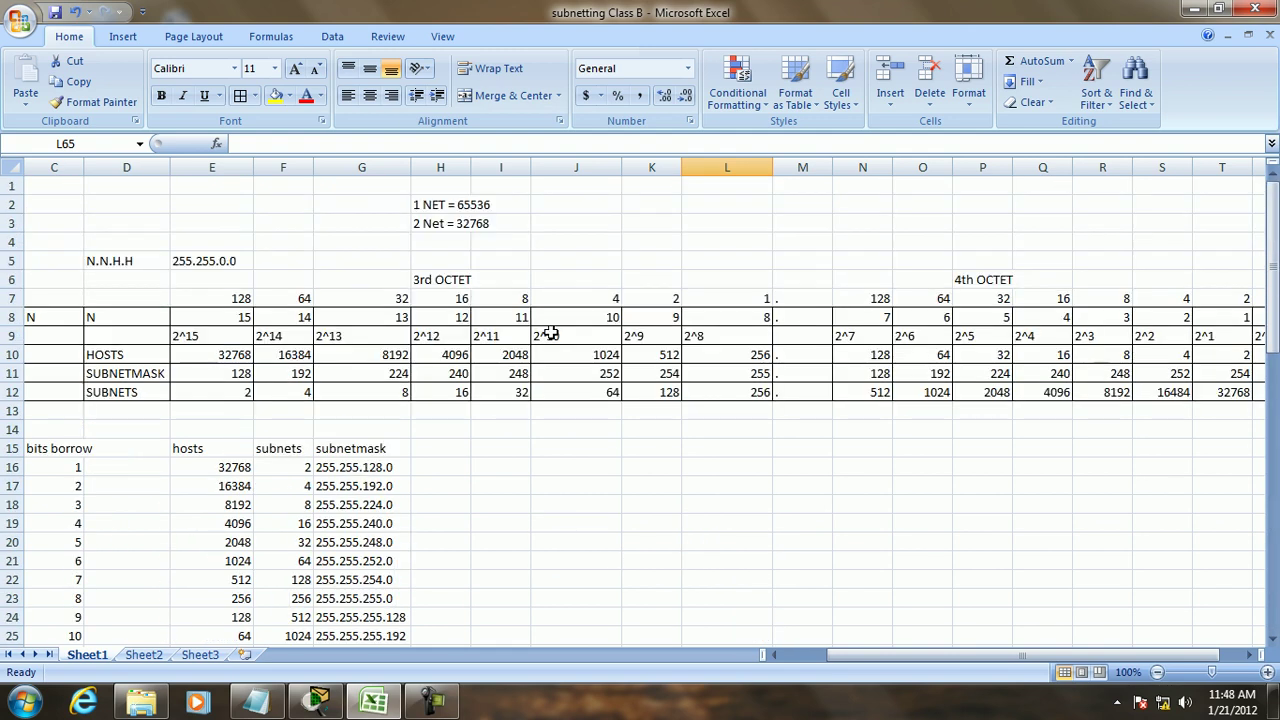
pyautogui.click(256, 702)
pyautogui.write('==================================')
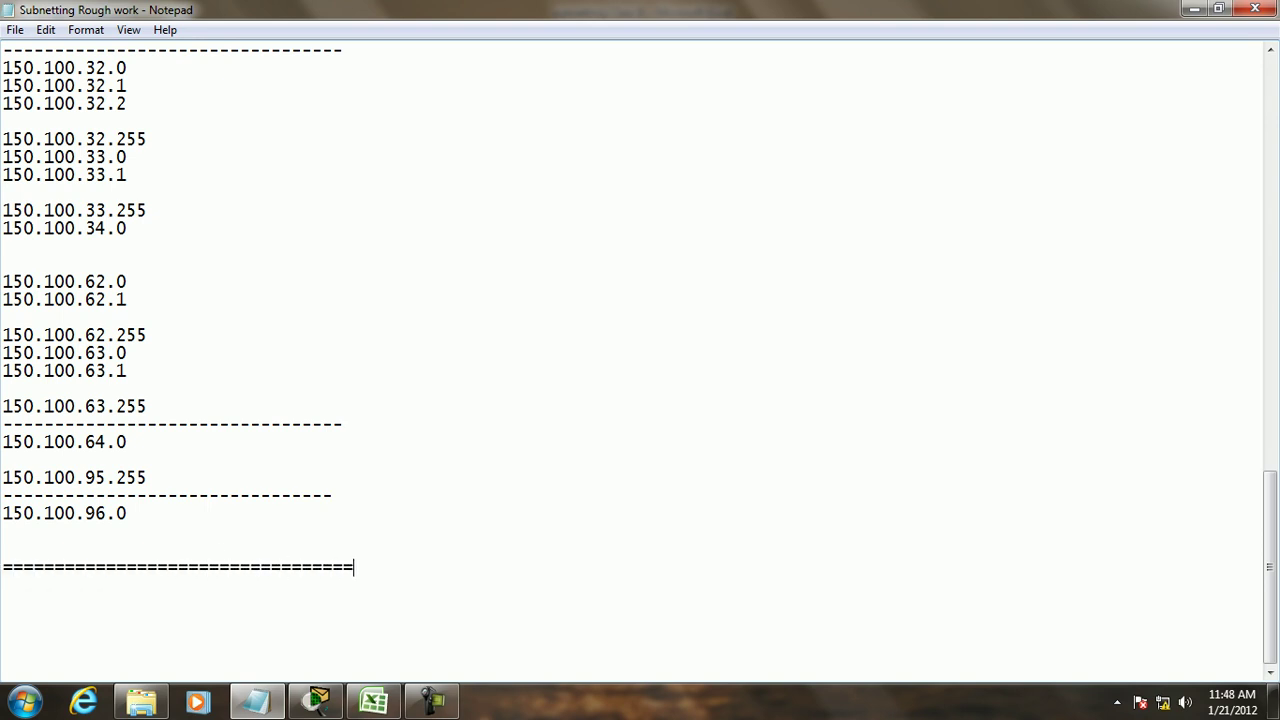
pyautogui.press('Return')
pyautogui.scroll(12, 357, 414)
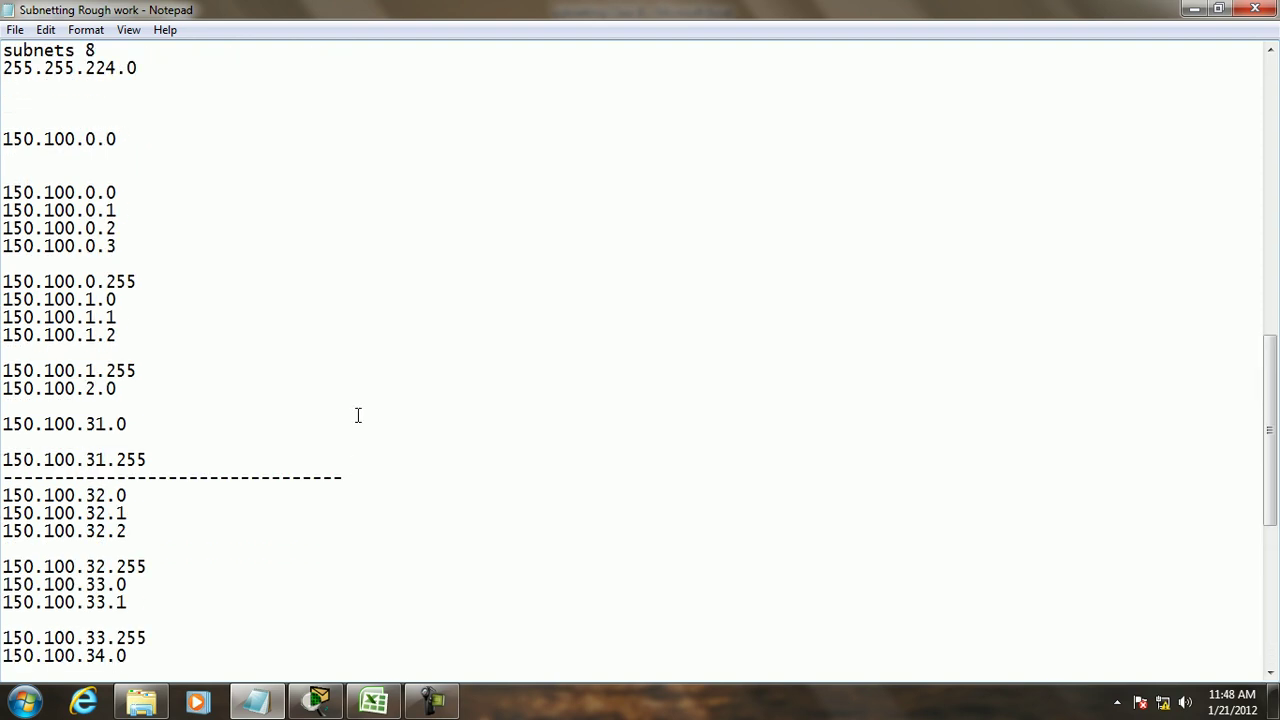
pyautogui.scroll(-5, 357, 414)
pyautogui.scroll(-7, 357, 414)
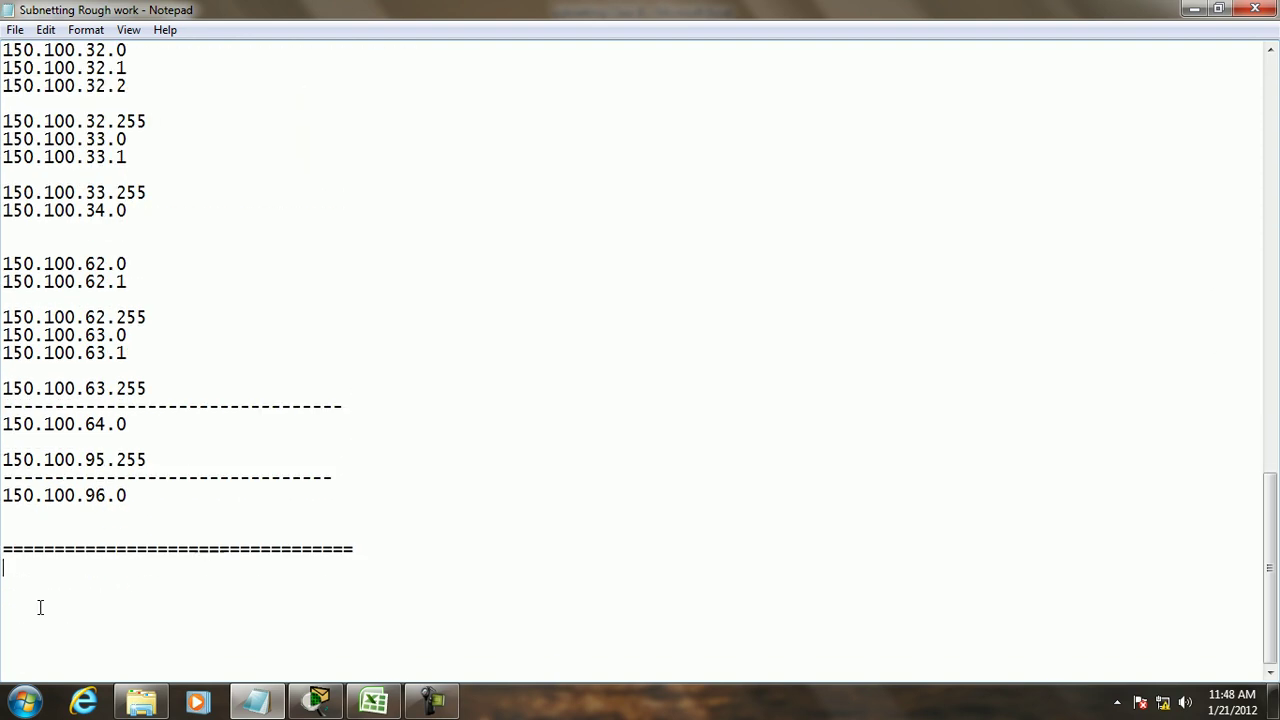
# Step: Write "host 1024", "subnet 64" and "subnetmask 255.255.252.0" on separate lines below the separator, followed by a blank line
pyautogui.write('host 1024')
pyautogui.press('Return')
pyautogui.write('su')
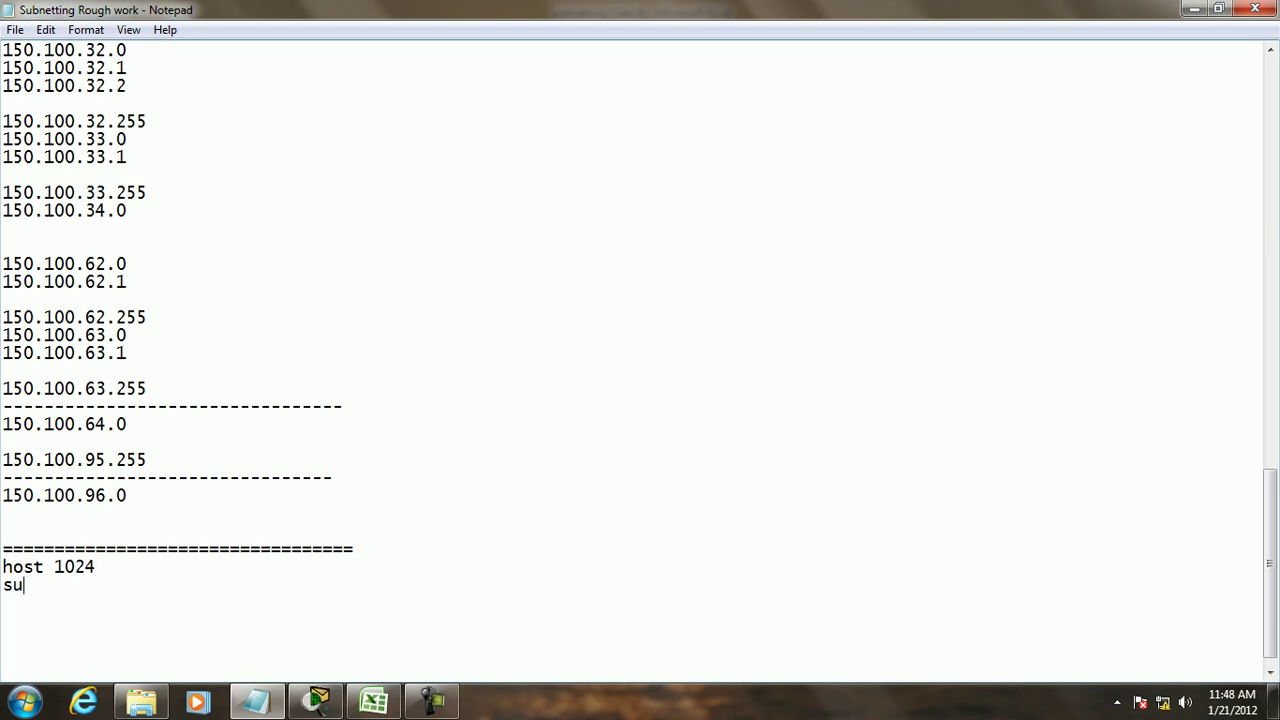
pyautogui.write('bnet 64')
pyautogui.press('Return')
pyautogui.write('sub')
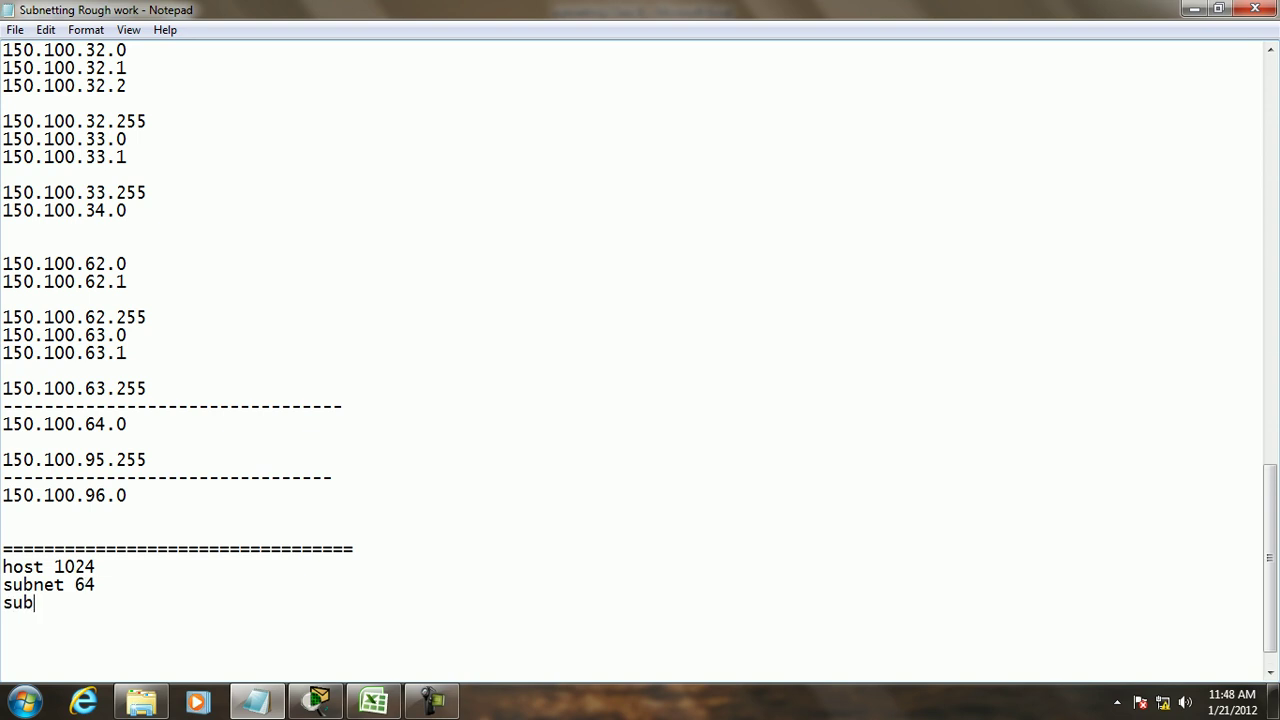
pyautogui.write('netmask 255,2')
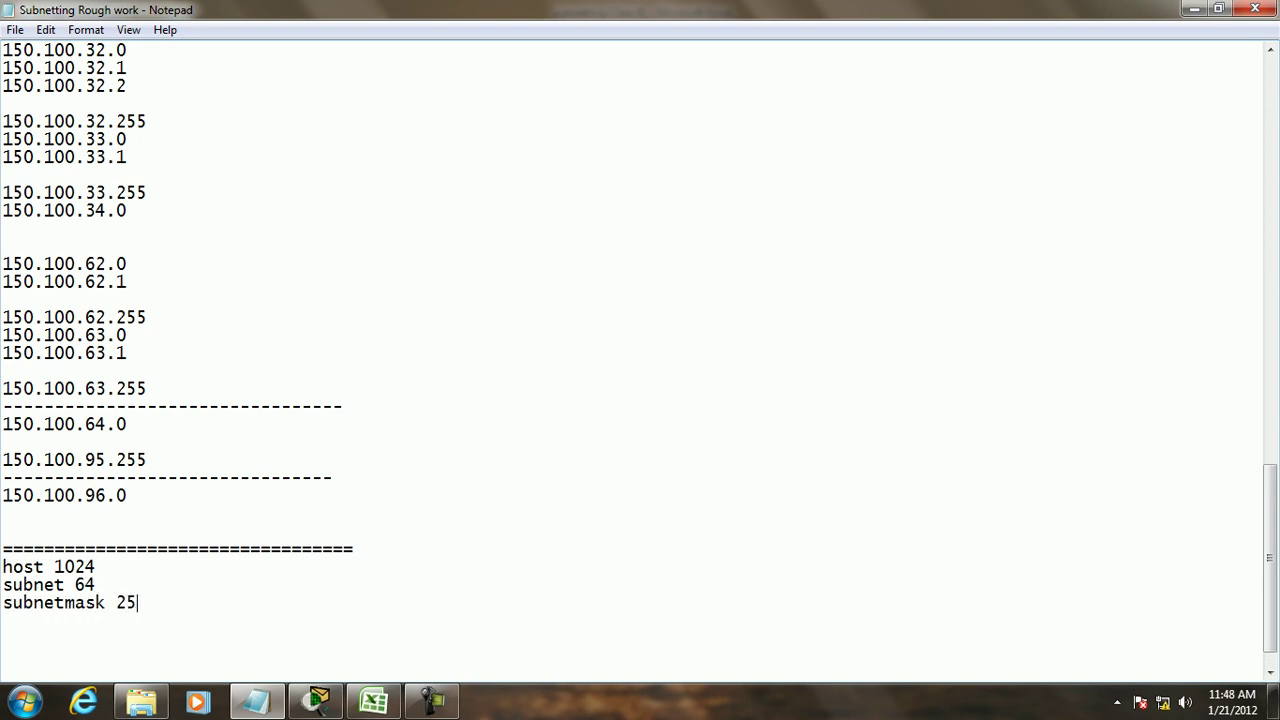
pyautogui.press('BackSpace')
pyautogui.write('255.252.0')
pyautogui.press('Return')
pyautogui.press('Return')
# Step: List 150.100.0.0 and 150.100.0.1, leave a blank line, and add 150.100.0.255 and 150.100.1.0
pyautogui.write('150.100.0.0')
pyautogui.press('Return')
pyautogui.write('150.100.0.1')
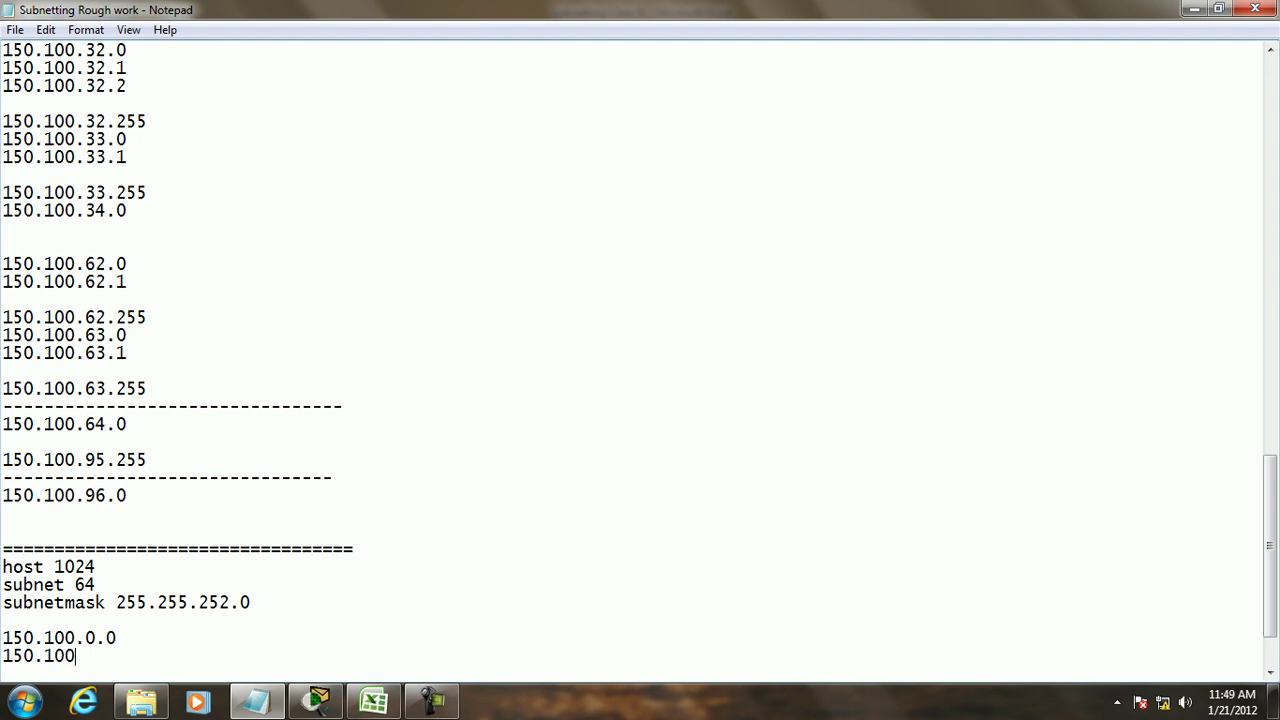
pyautogui.press('Return')
pyautogui.press('Return')
pyautogui.write('150.100.0.255')
pyautogui.press('Return')
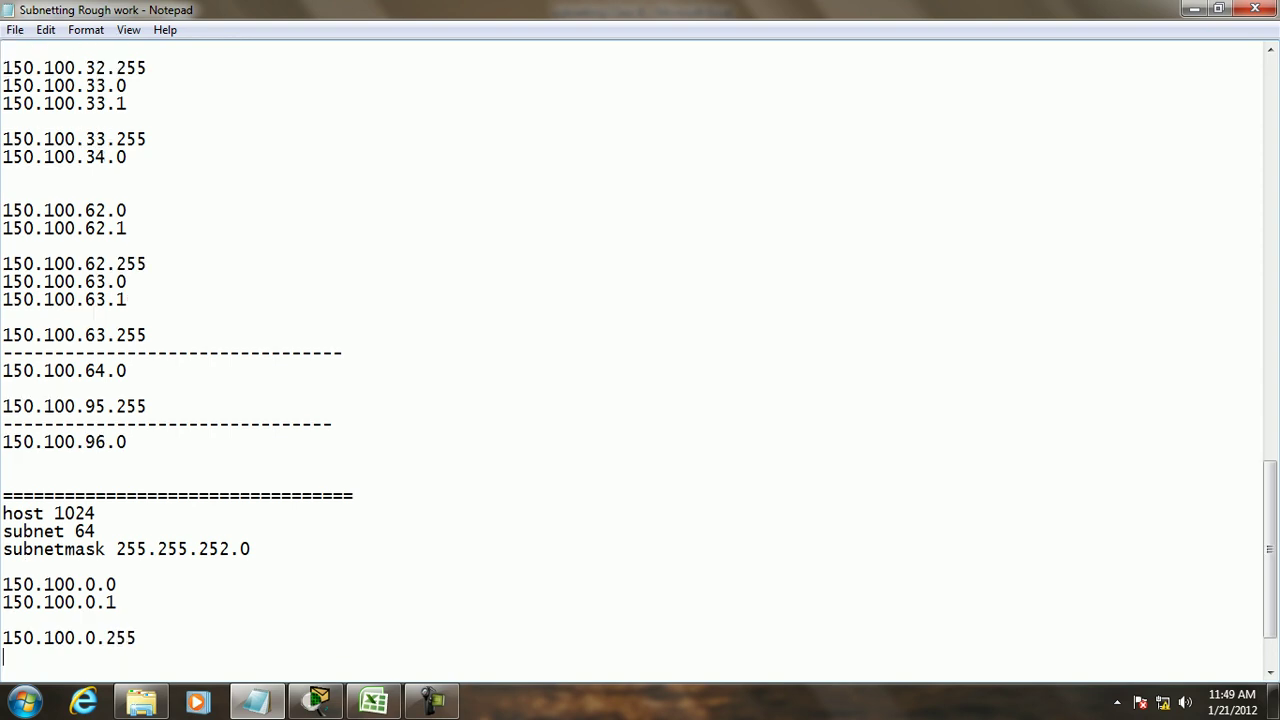
pyautogui.write('150.100.1.0')
pyautogui.scroll(-2, 326, 482)
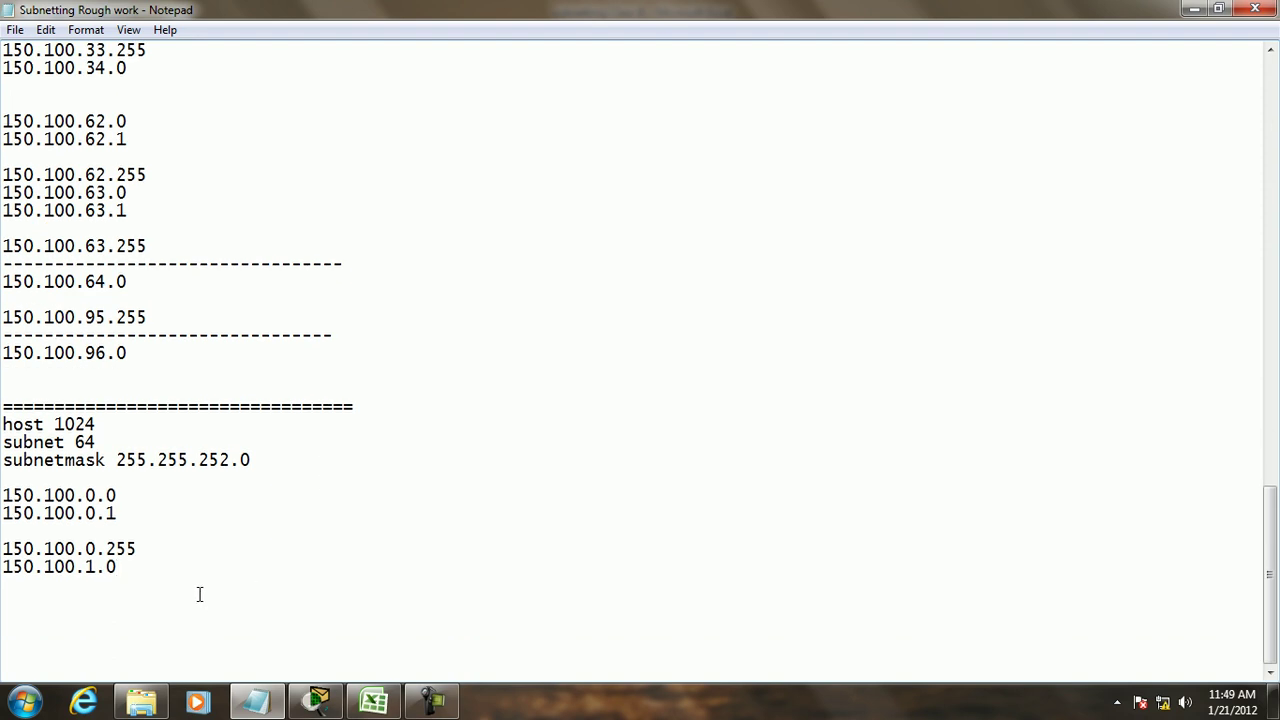
# Step: Leave two blank lines and add 150.100.3.255 with a dashed line beneath it to close the first block
pyautogui.press('Return')
pyautogui.press('Return')
pyautogui.press('Return')
pyautogui.write('150.10')
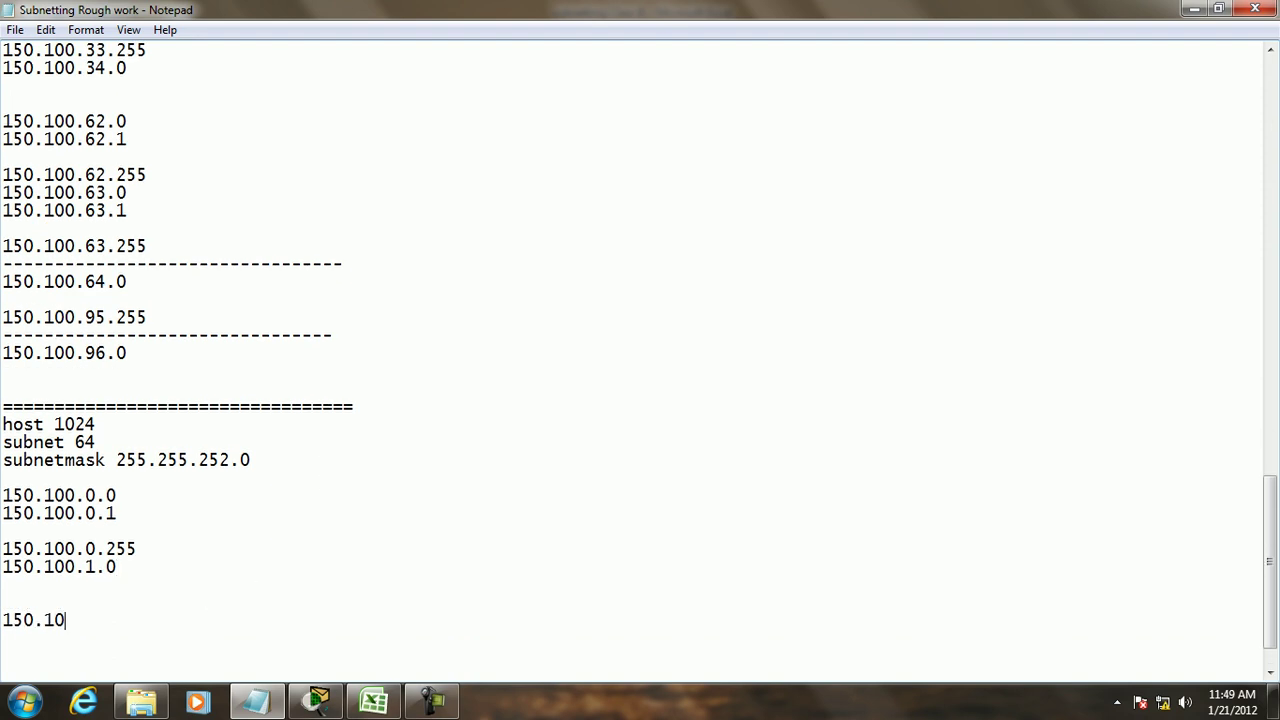
pyautogui.write('0.3.255')
pyautogui.press('Return')
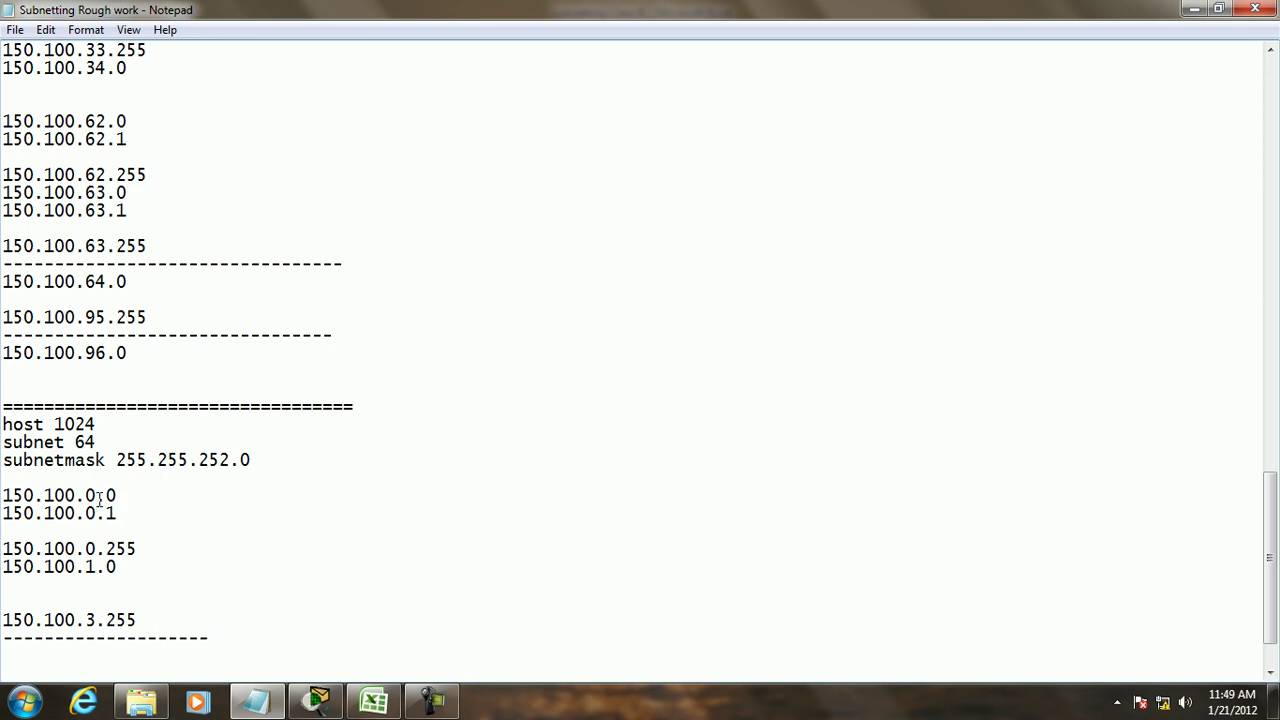
# Step: Insert 150.100.1.1 and 150.100.1.255 below 150.100.1.0, with a blank line between them
pyautogui.click(120, 567)
pyautogui.press('Return')
pyautogui.write('15')
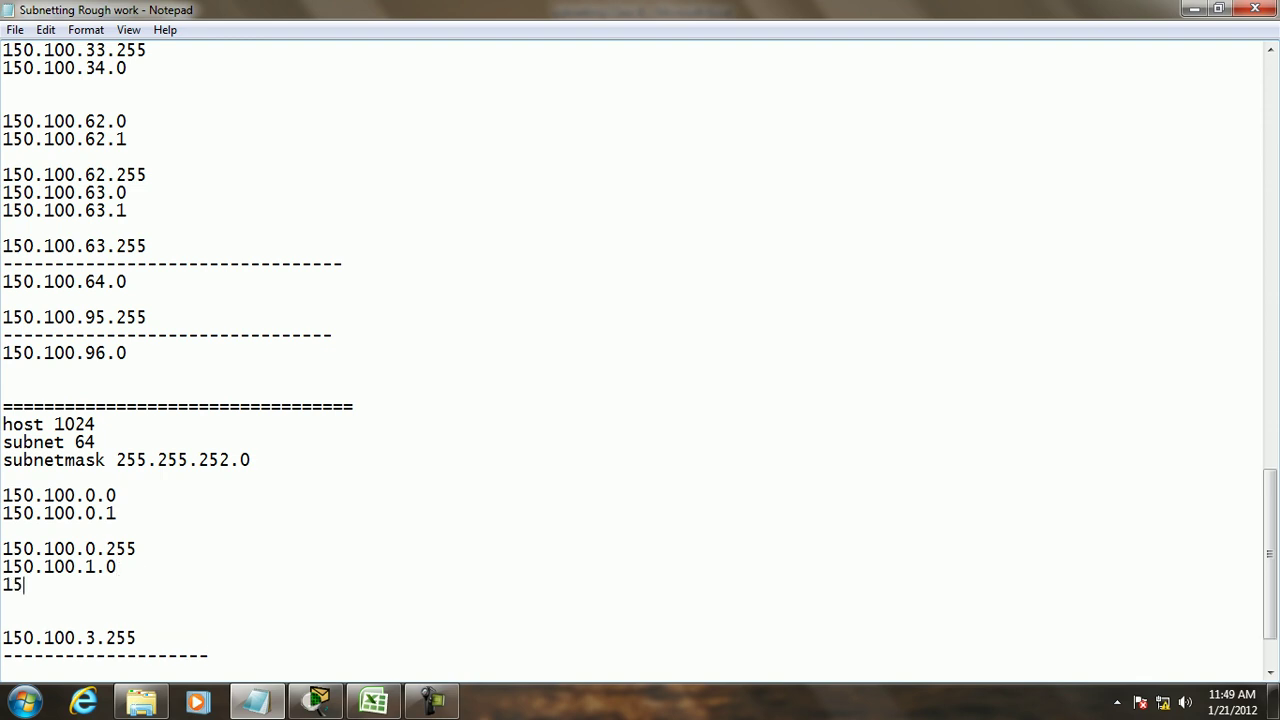
pyautogui.write('0.100.1.1')
pyautogui.press('Return')
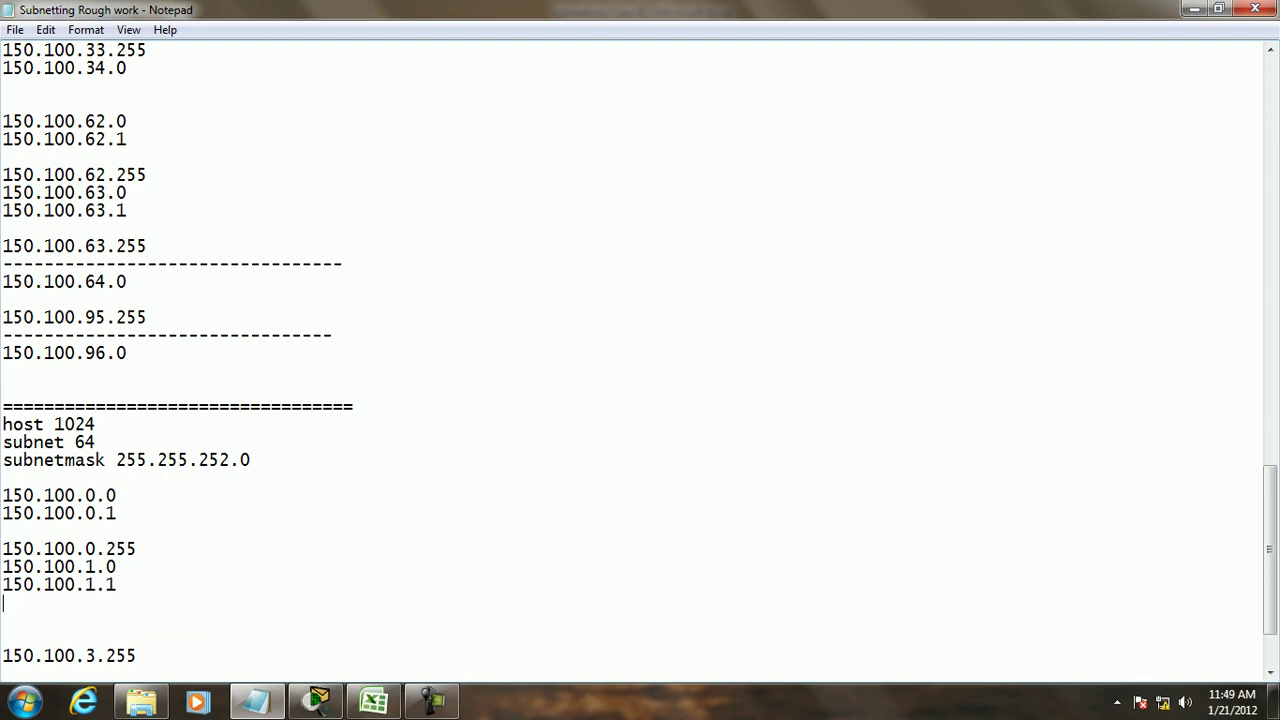
pyautogui.write('150.100.1.255')
pyautogui.press('Down')
pyautogui.hotkey('shift', 'ctrl', 'End')
pyautogui.press('Delete')
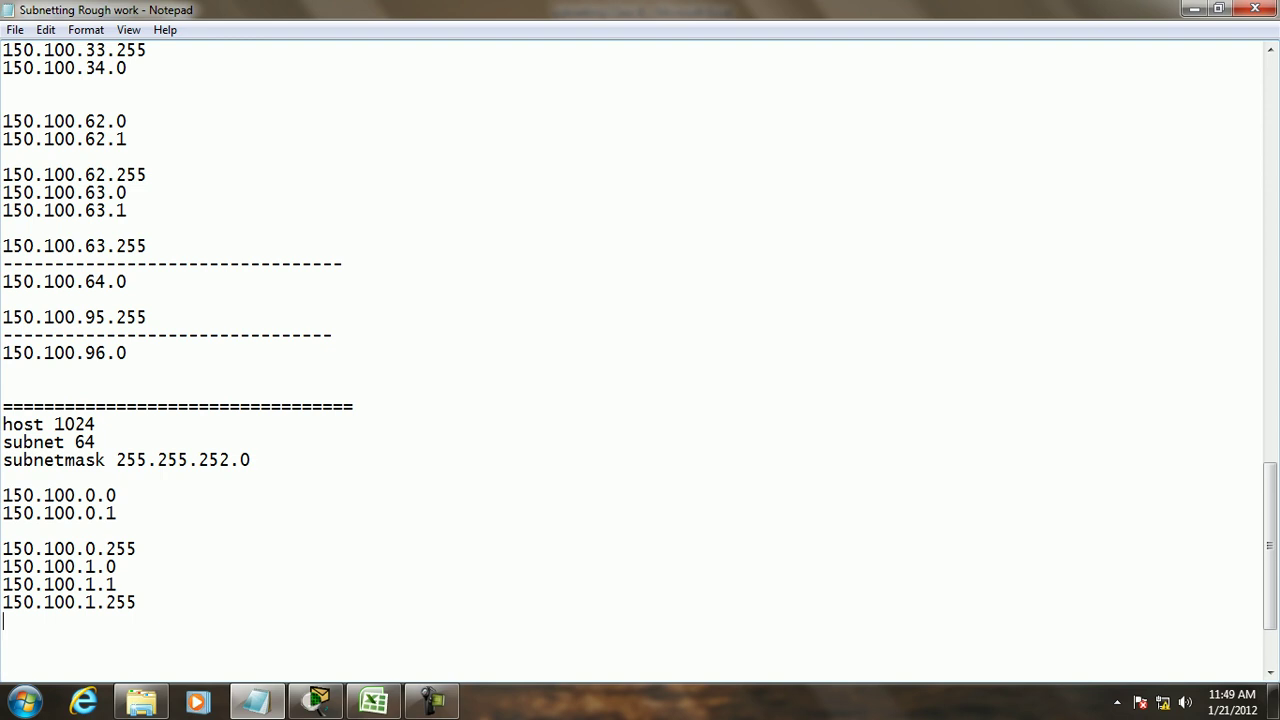
pyautogui.hotkey('ctrl', 'z')
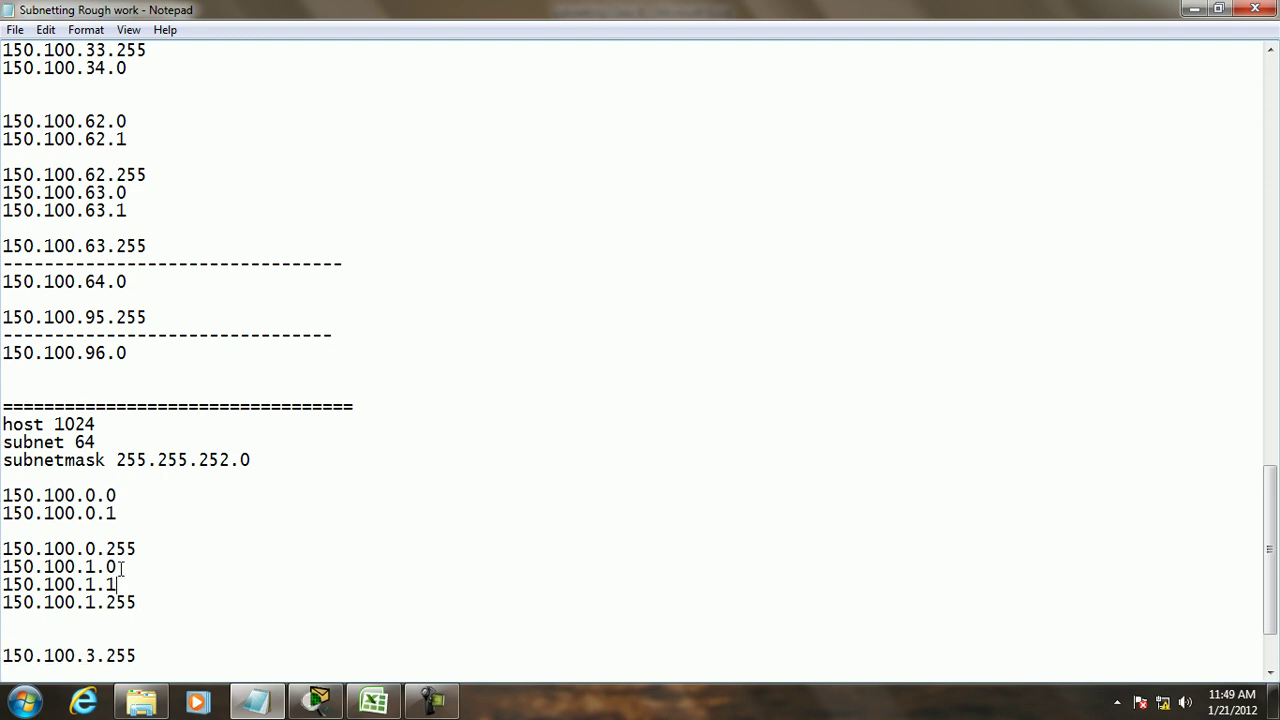
pyautogui.press('Return')
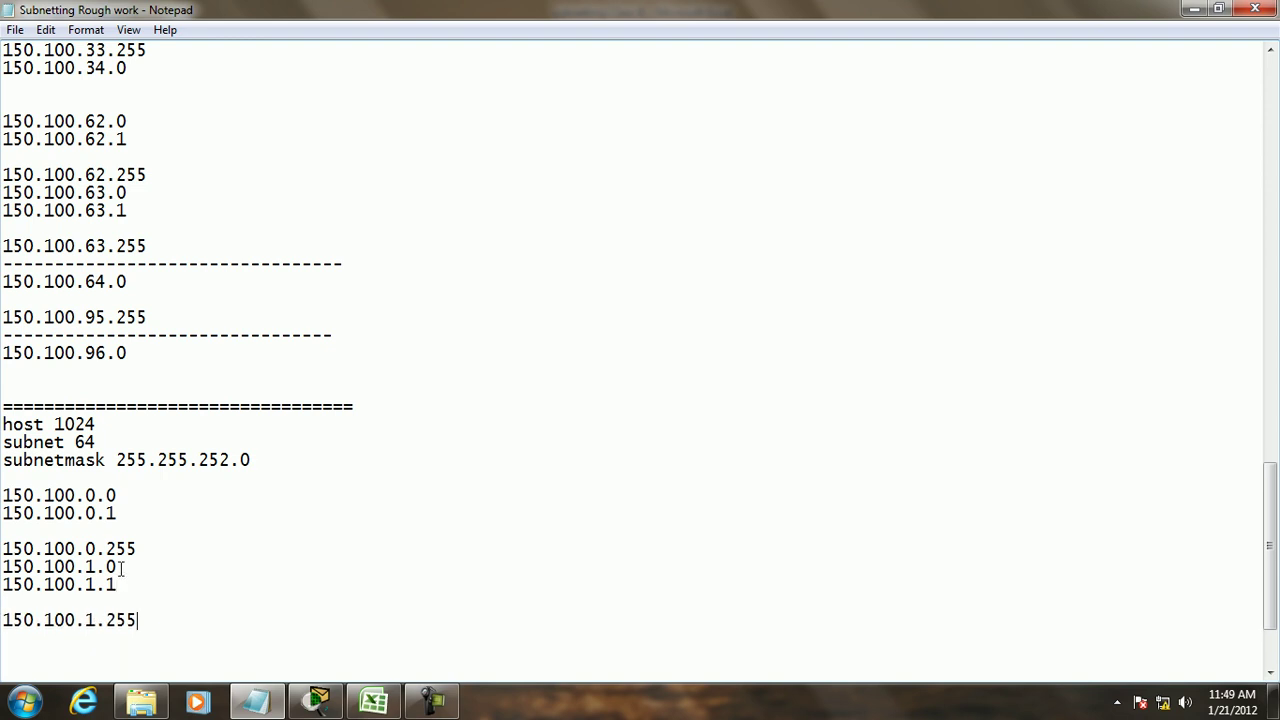
# Step: Add 150.100.2.0, 150.100.2.1, a blank line and 150.100.2.255 below 150.100.1.255
pyautogui.press('Down')
pyautogui.hotkey('shift', 'ctrl', 'End')
pyautogui.press('Delete')
pyautogui.write('150.100.2.0')
pyautogui.press('Return')
pyautogui.write('150.100')
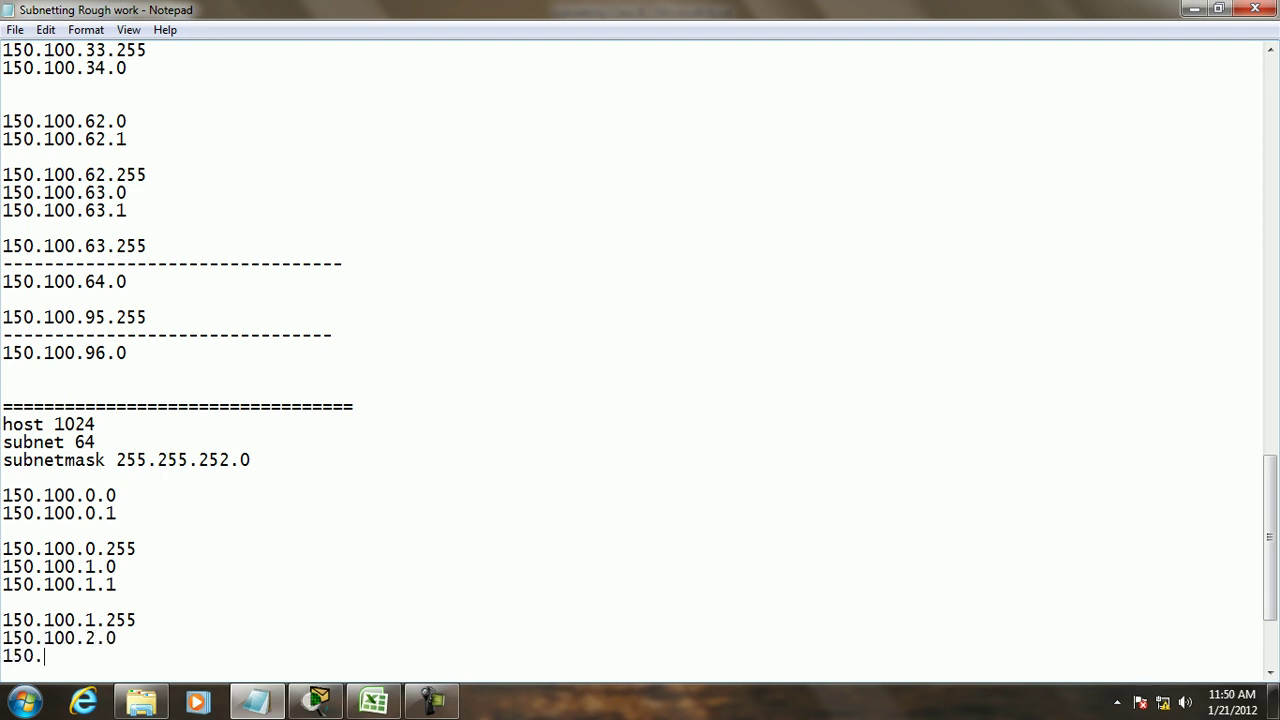
pyautogui.write('.2.1')
pyautogui.press('Return')
pyautogui.press('Return')
pyautogui.write('150.100.')
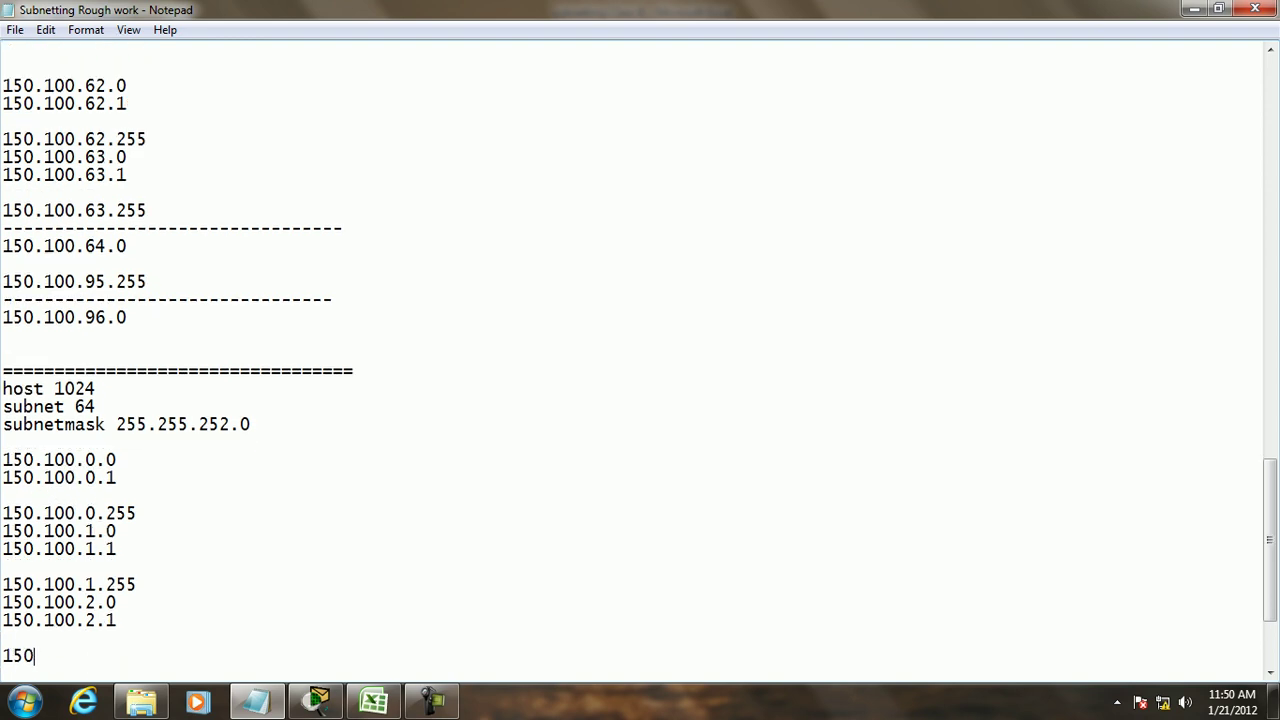
pyautogui.write('2.255')
pyautogui.scroll(-2, 150, 550)
# Step: Add 150.100.3.0 and 150.100.3.1 below 150.100.2.255, above the closing 150.100.3.255 entry
pyautogui.press('Return')
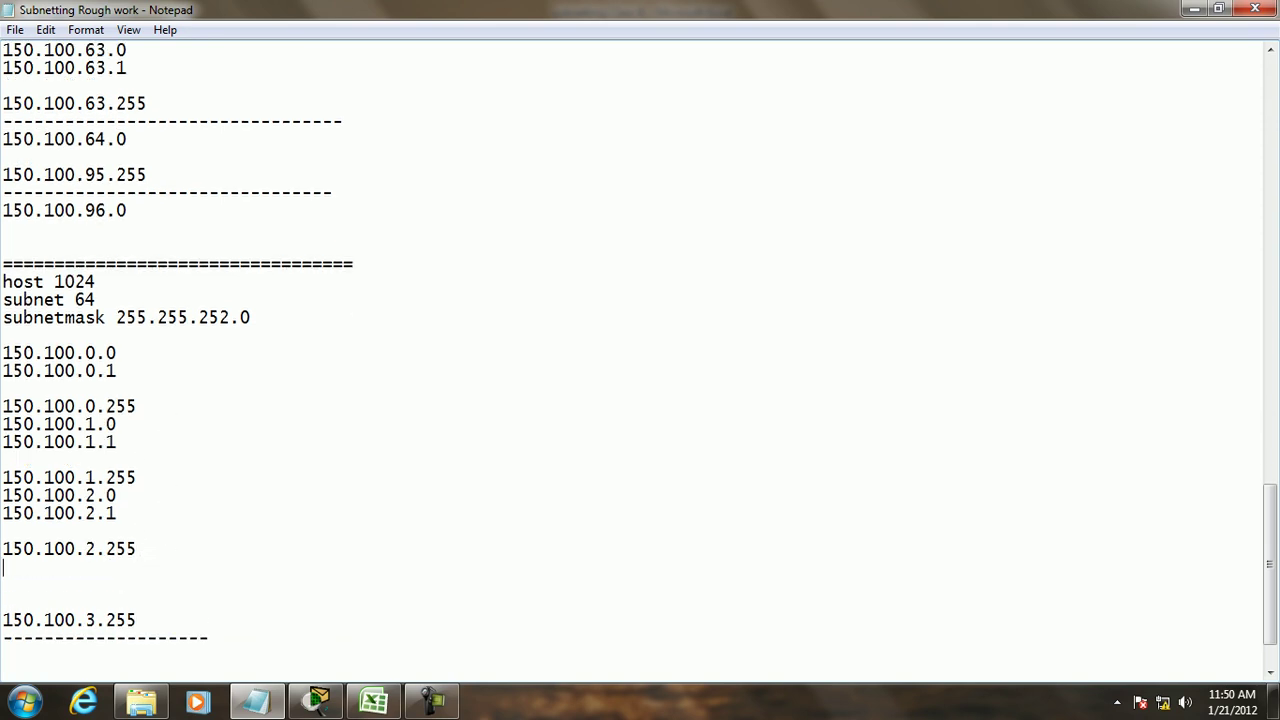
pyautogui.write('150.100.3.0')
pyautogui.press('Return')
pyautogui.write('150.100.2')
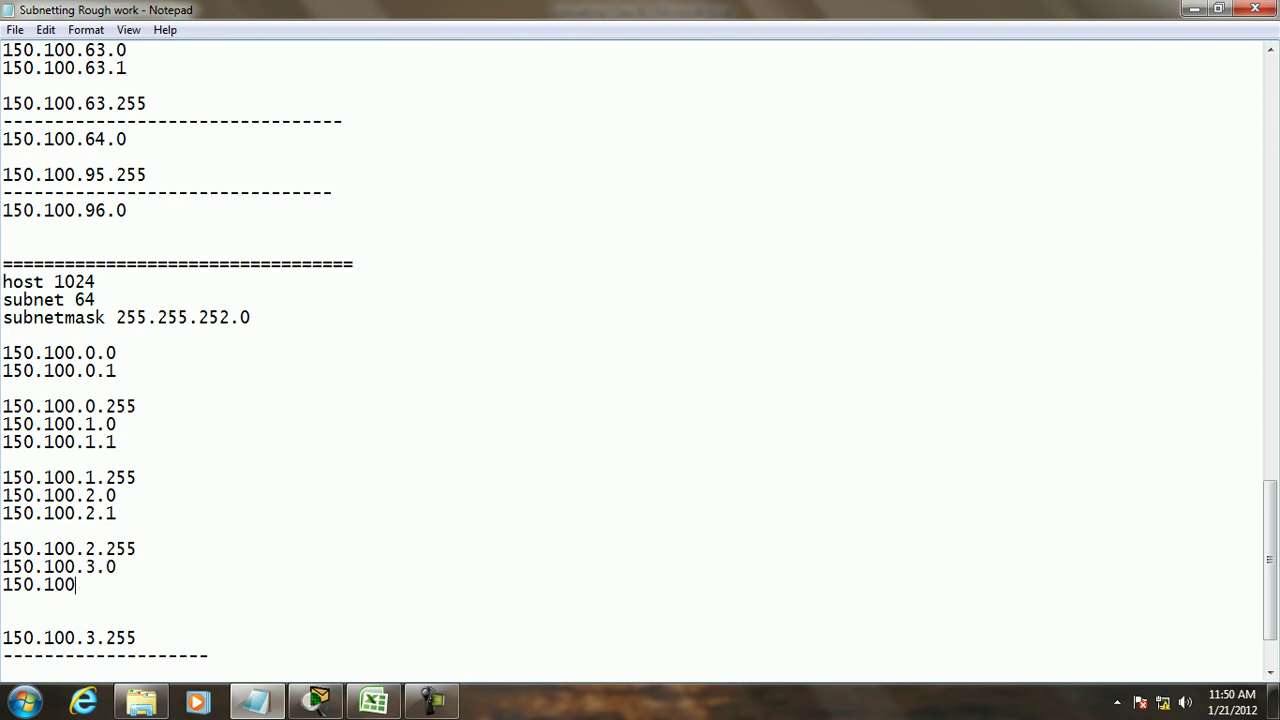
pyautogui.write('.')
pyautogui.press('BackSpace')
pyautogui.press('BackSpace')
pyautogui.write('3.1')
# Step: Open Calculator and multiply 256 by 4 to check the number of addresses in the block
pyautogui.press('super+r')
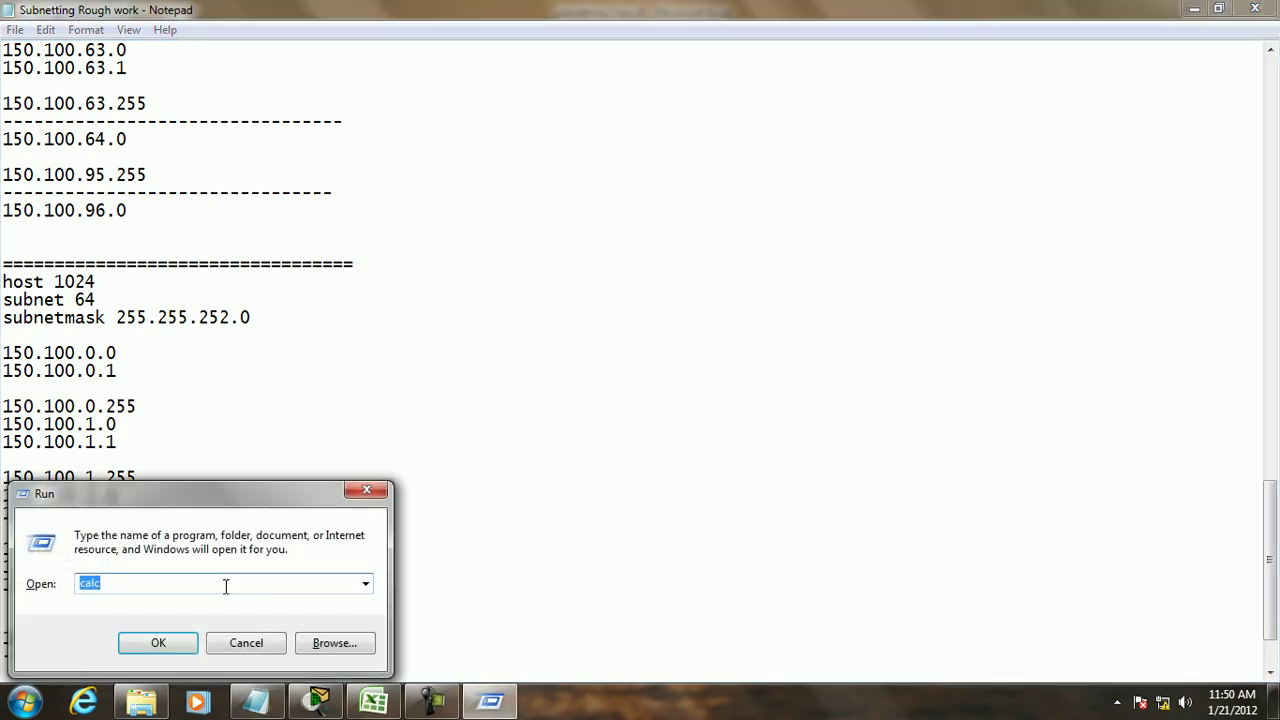
pyautogui.click(177, 642)
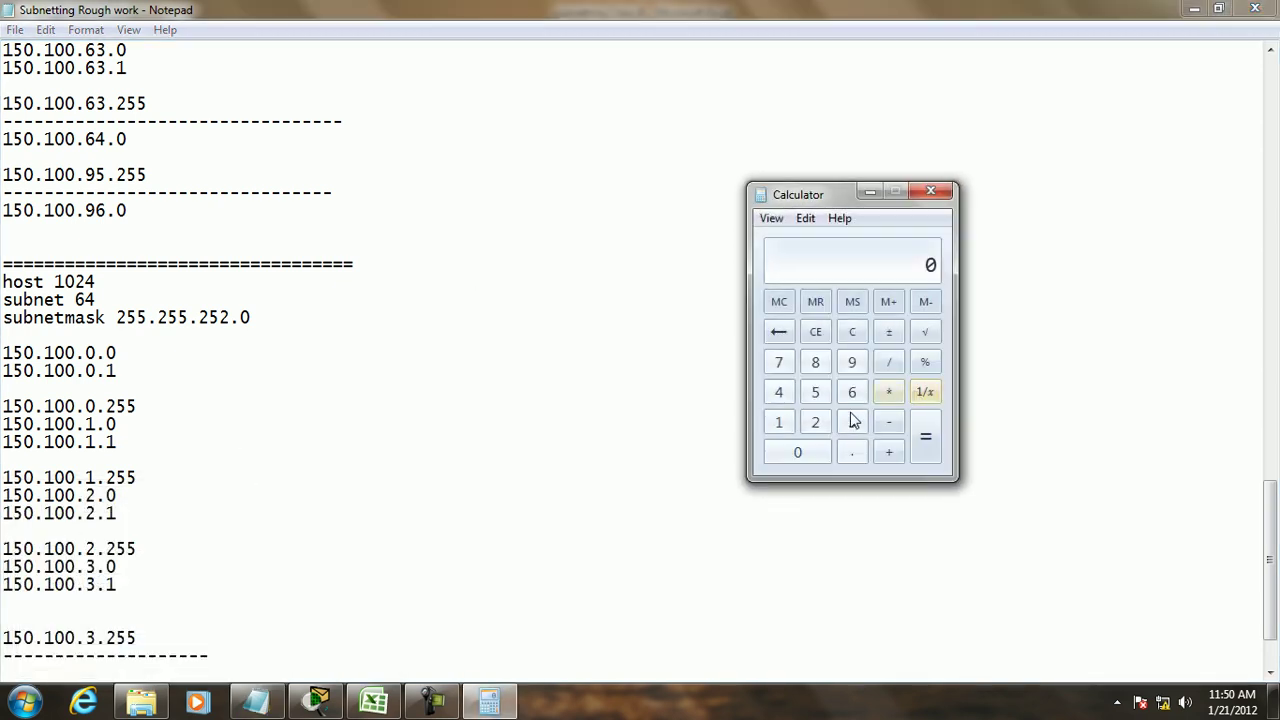
pyautogui.click(815, 422)
pyautogui.click(815, 392)
pyautogui.click(852, 392)
pyautogui.click(888, 392)
pyautogui.click(778, 392)
pyautogui.click(926, 436)
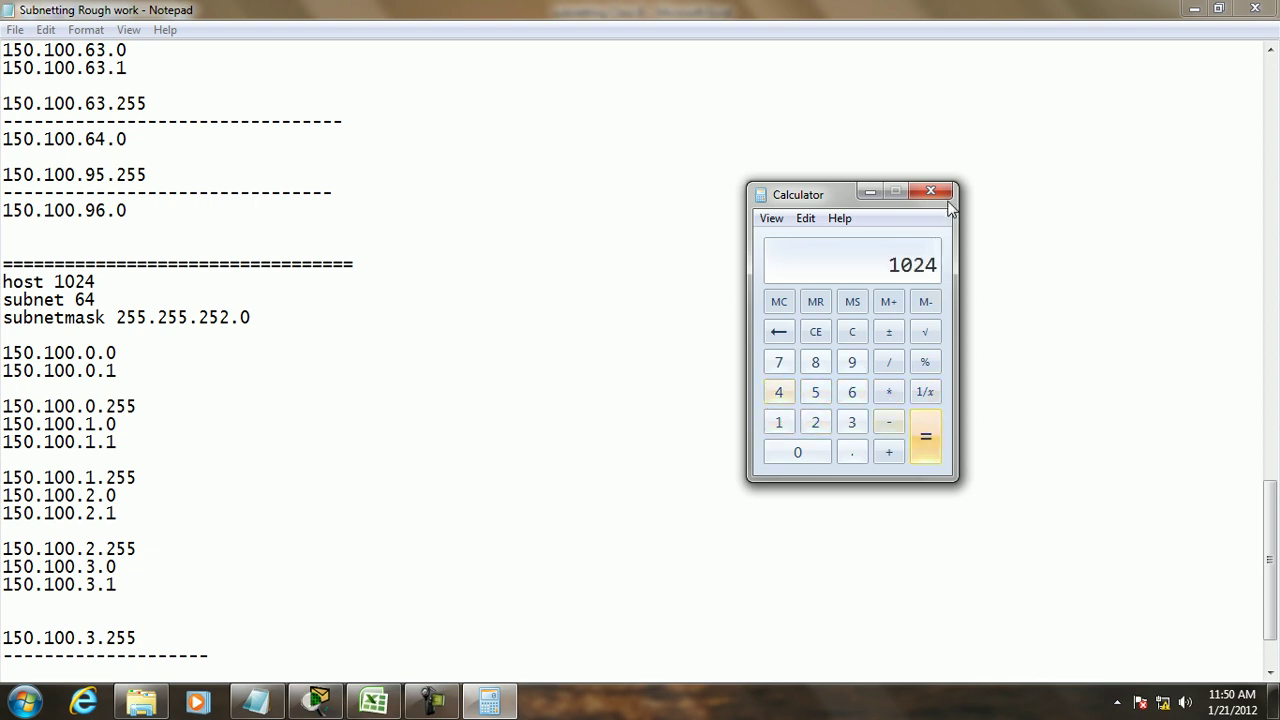
# Step: Close Calculator and add 150.100.4.0, a blank line and 150.100.7.255 below the dashed line after 150.100.3.255
pyautogui.click(931, 190)
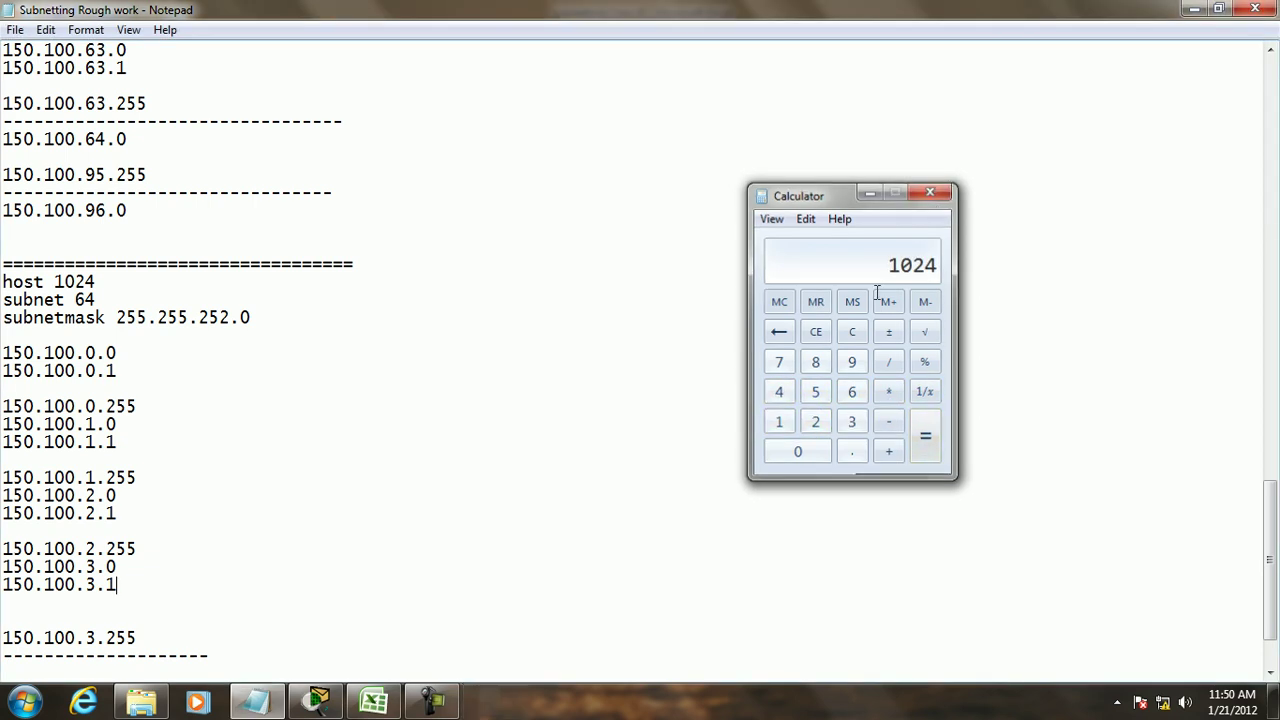
pyautogui.click(236, 650)
pyautogui.press('Return')
pyautogui.write('150.100.4.0')
pyautogui.press('Return')
pyautogui.press('Return')
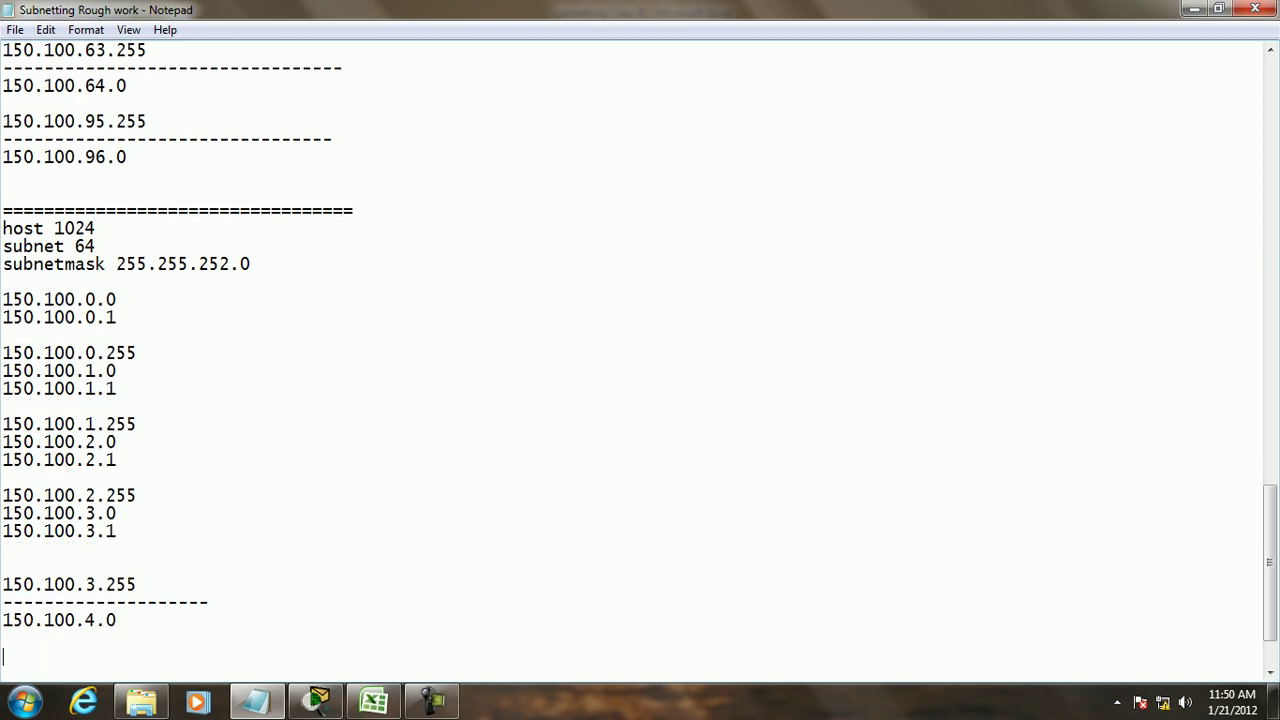
pyautogui.write('150.100.7.255')
pyautogui.press('Return')
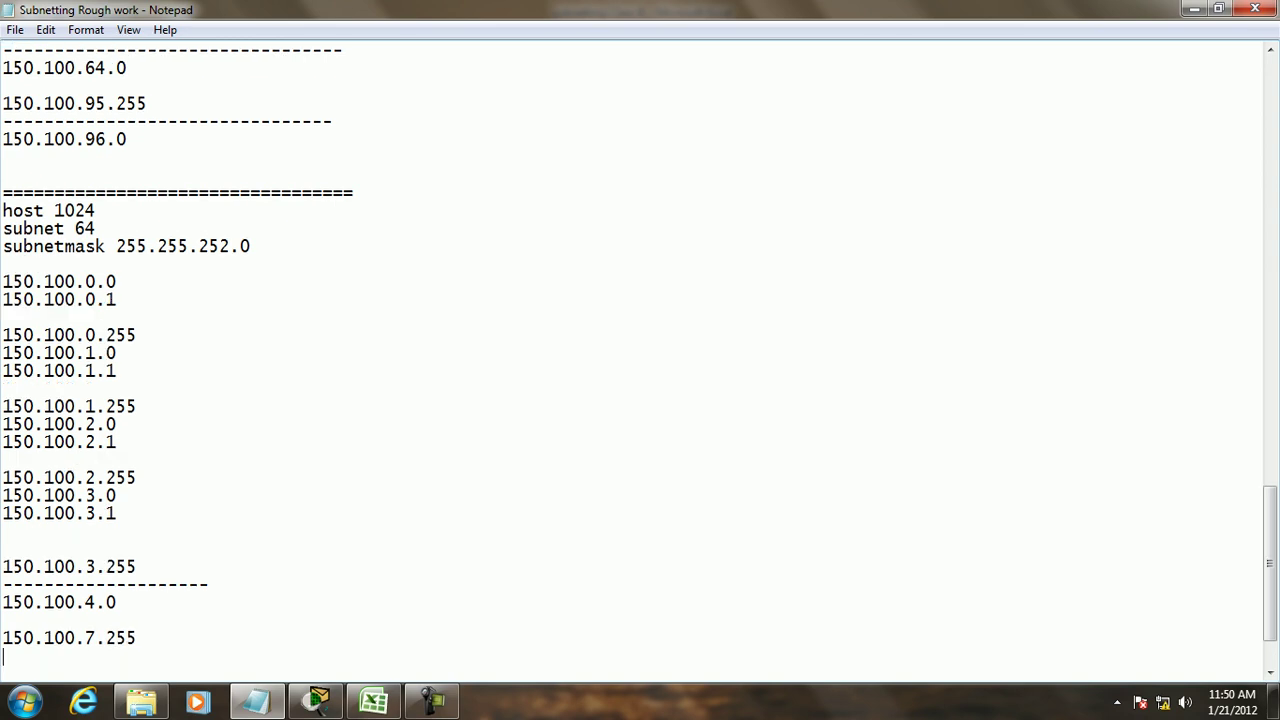
# Step: Add a dashed separator below 150.100.7.255, followed by the third block's range, 150.100.8.0 and 150.100.11.255
pyautogui.write('-----------------')
pyautogui.press('Return')
pyautogui.write('150.100.8.0')
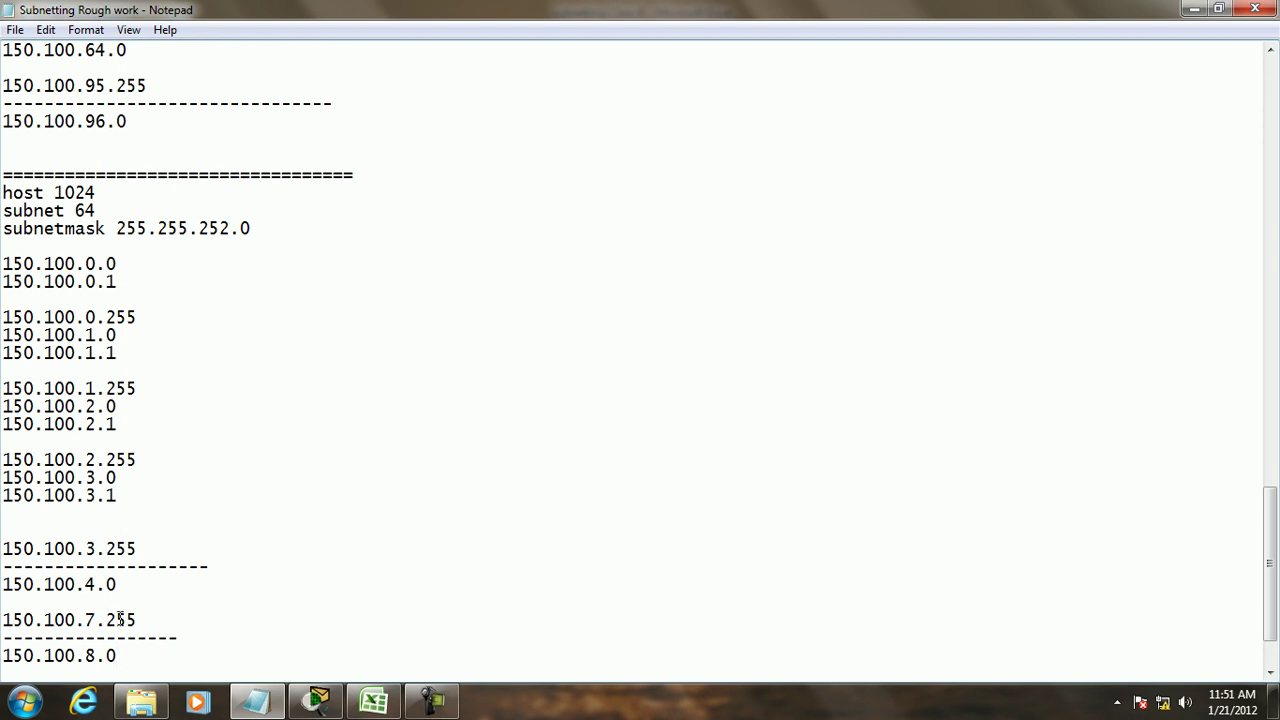
pyautogui.click(373, 701)
pyautogui.scroll(-6, 383, 473)
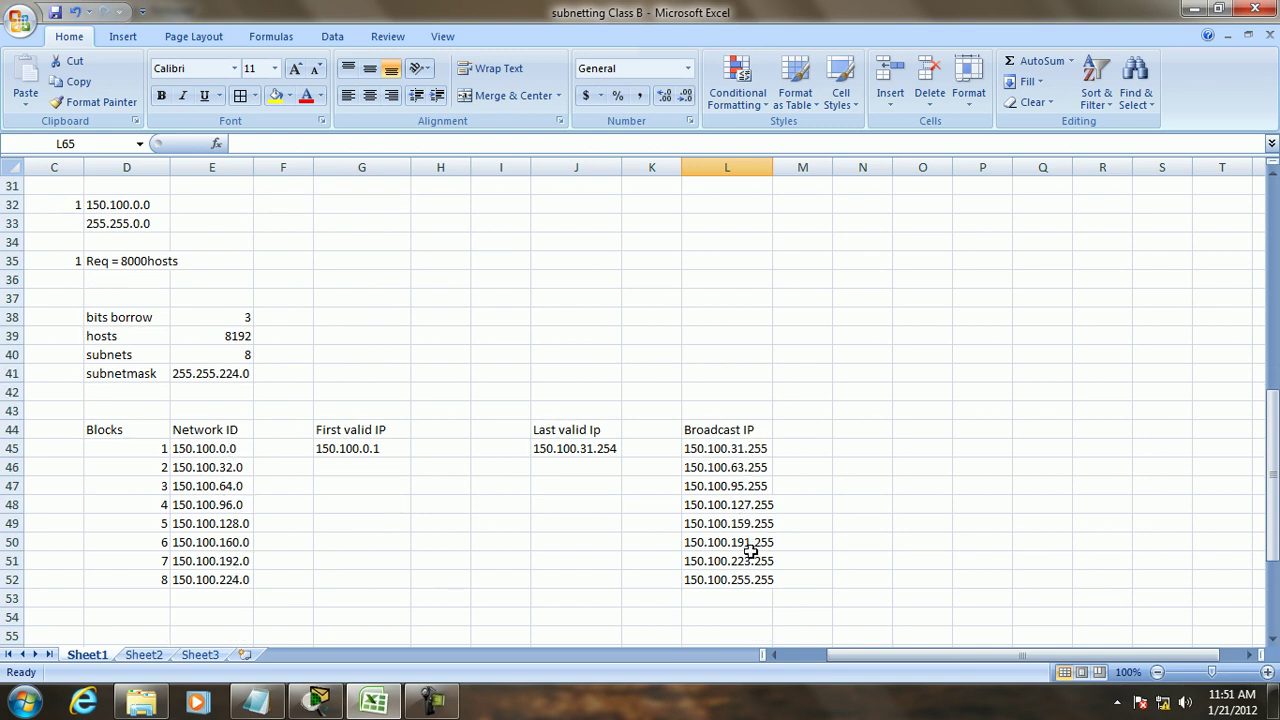
pyautogui.click(1195, 9)
pyautogui.scroll(-2, 294, 527)
pyautogui.press('Return')
pyautogui.write('150.100.11.255')
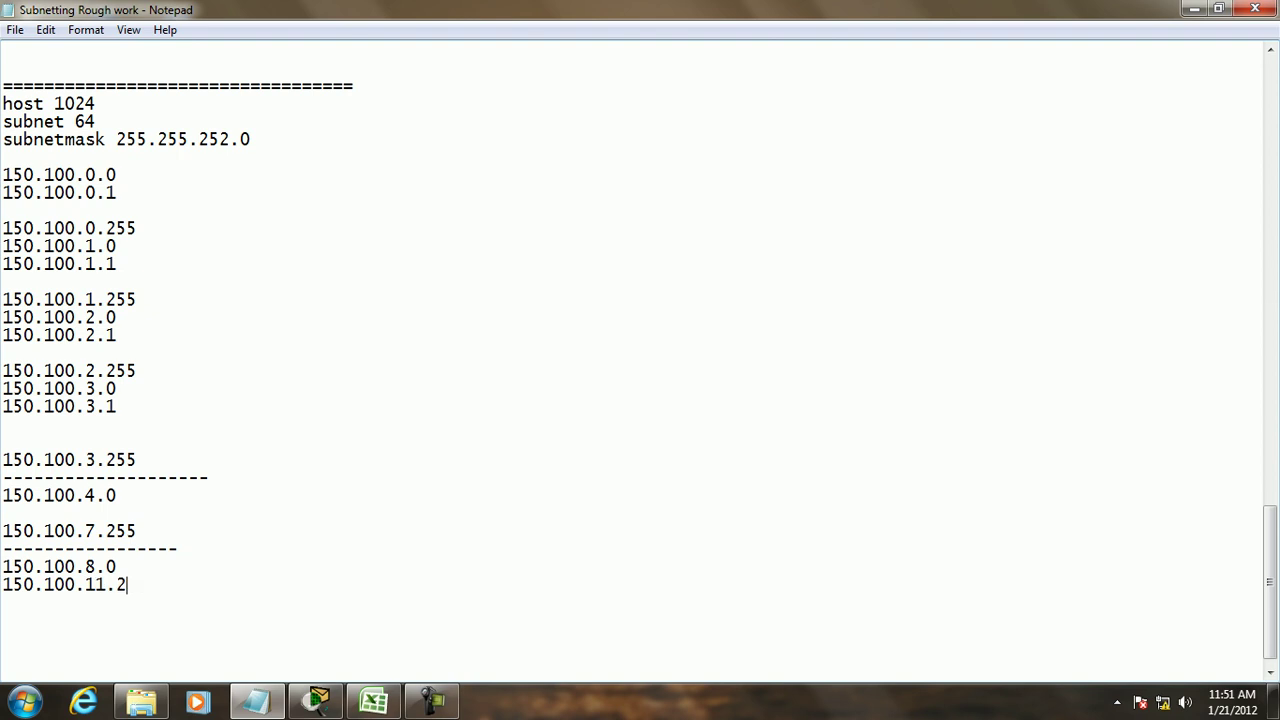
# Step: Leave a gap of blank lines and add the last block's range, 150.100.252.0 above 150.100.255.255
pyautogui.press('Return')
pyautogui.press('Return')
pyautogui.press('Return')
pyautogui.press('Return')
pyautogui.press('Return')
pyautogui.press('Return')
pyautogui.press('Return')
pyautogui.press('Return')
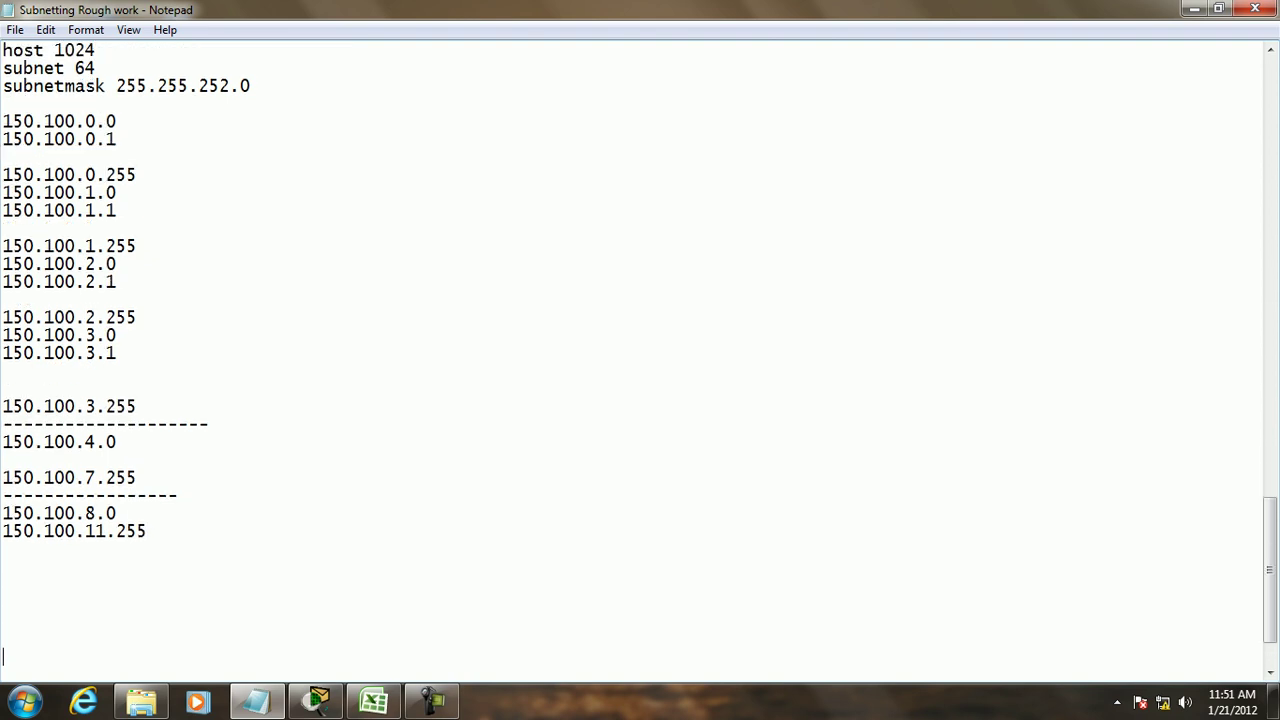
pyautogui.write('150.100.255.255')
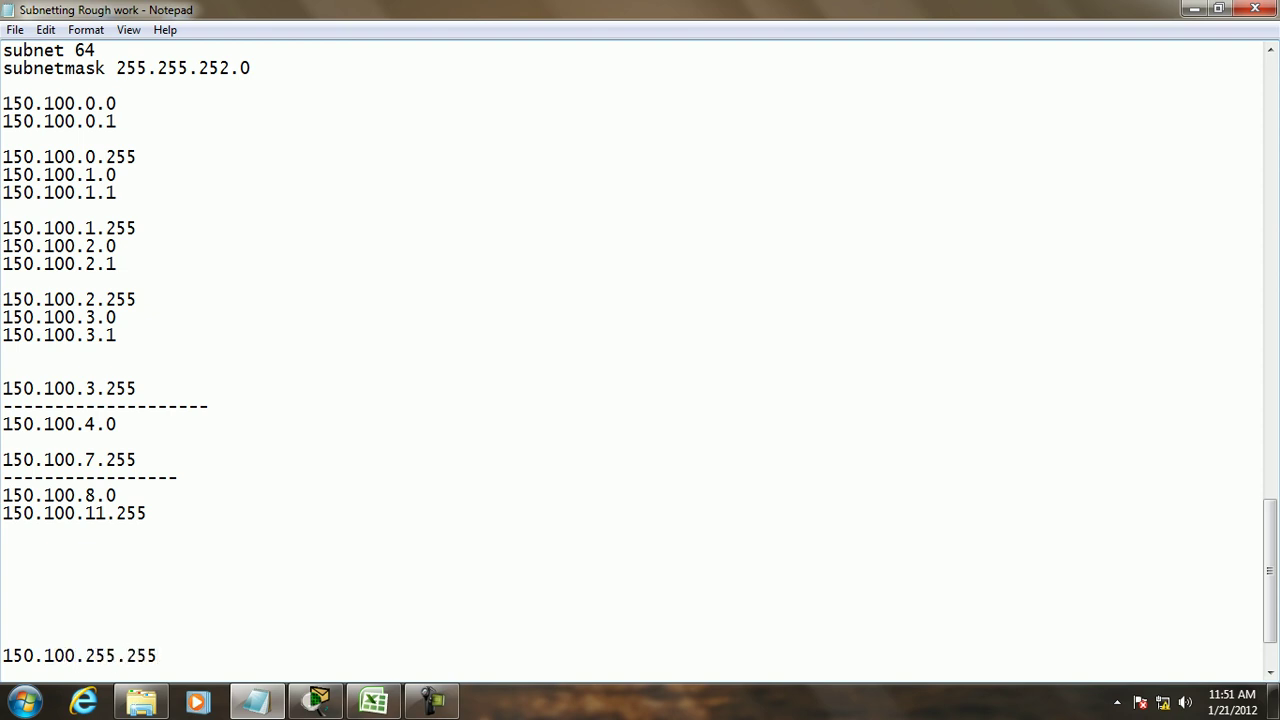
pyautogui.write('150.100.252.0')
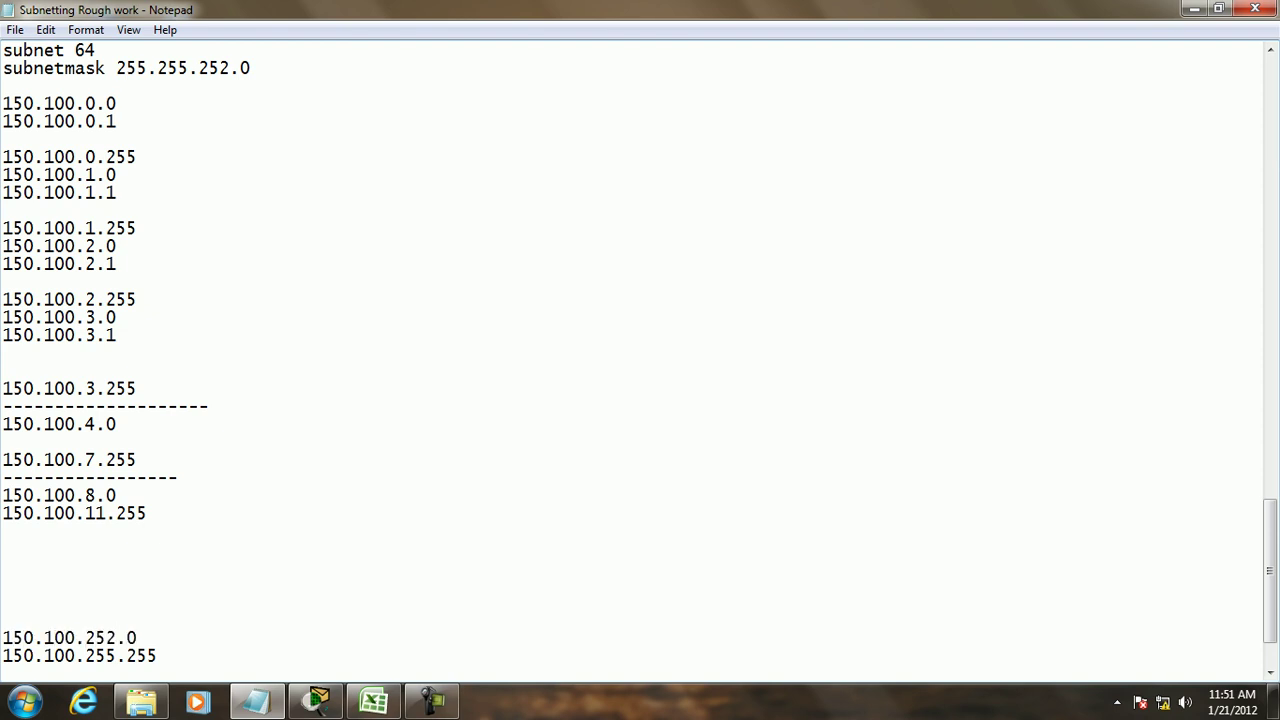
# Step: Above 150.100.252.0, add a dashed separator and the preceding block's range, 150.100.248.0 and 150.100.251.255
pyautogui.write('----------------')
pyautogui.write('150.1')
pyautogui.write('00.')
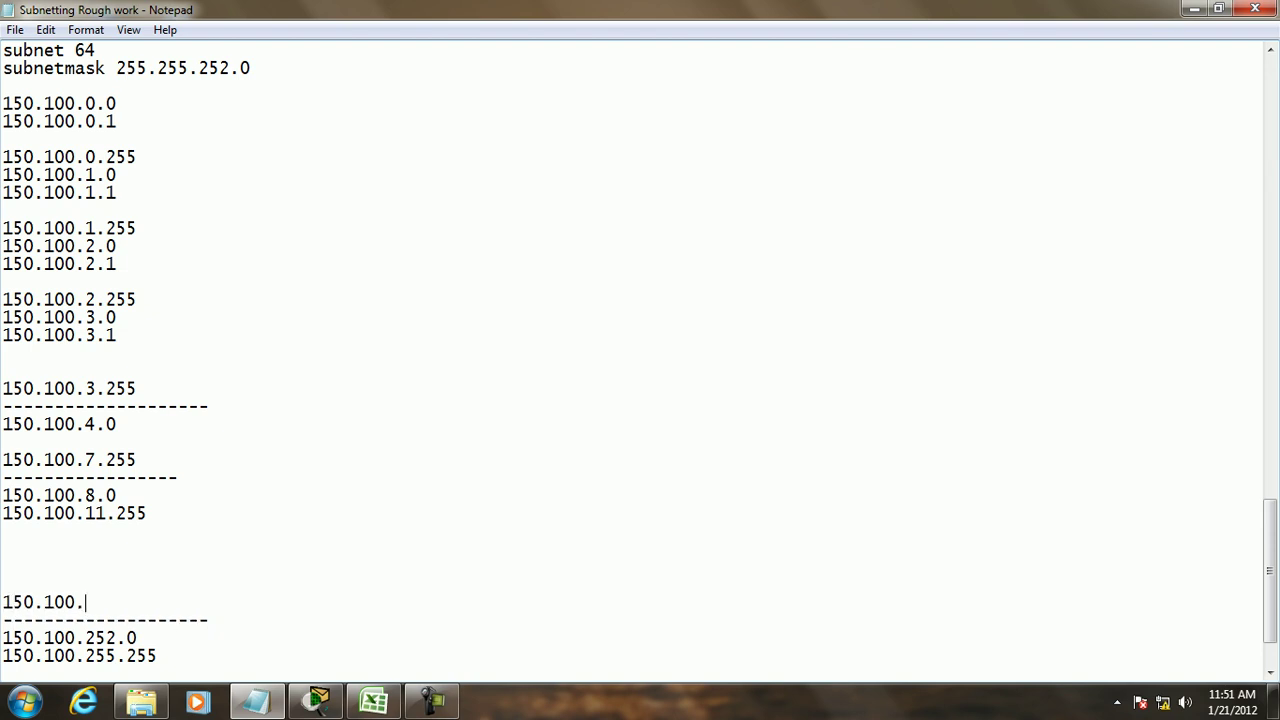
pyautogui.write('251.255')
pyautogui.click(172, 579)
pyautogui.write('150.100.2')
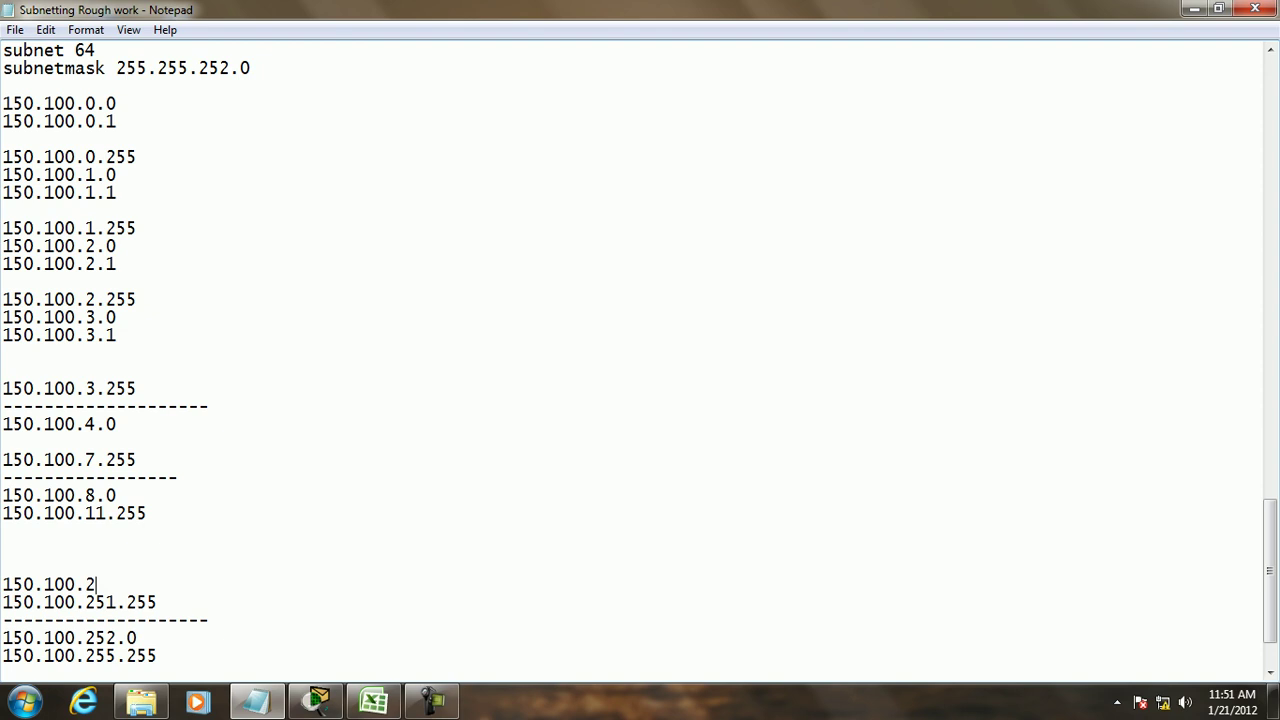
pyautogui.write('48.0')
# Step: Add dashed separator lines above 150.100.248.0, below 150.100.11.255 and below 150.100.255.255
pyautogui.write('---------------------')
pyautogui.press('Return')
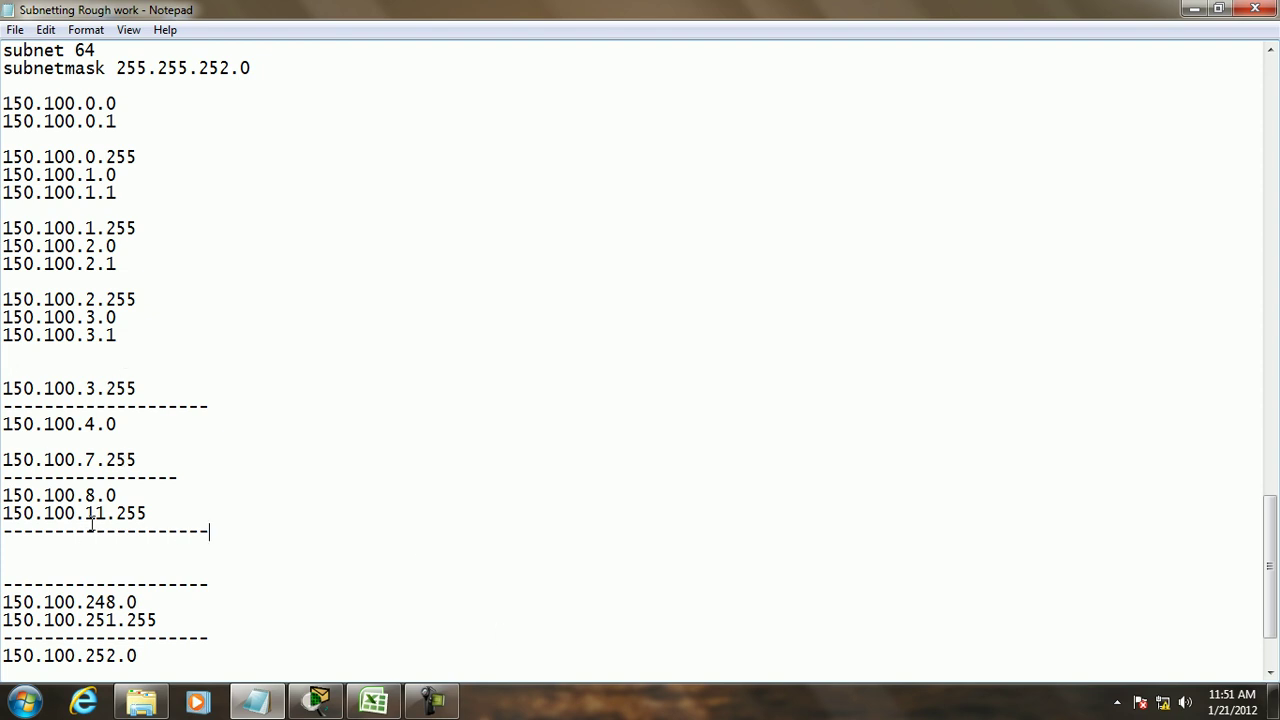
pyautogui.scroll(-2, 269, 574)
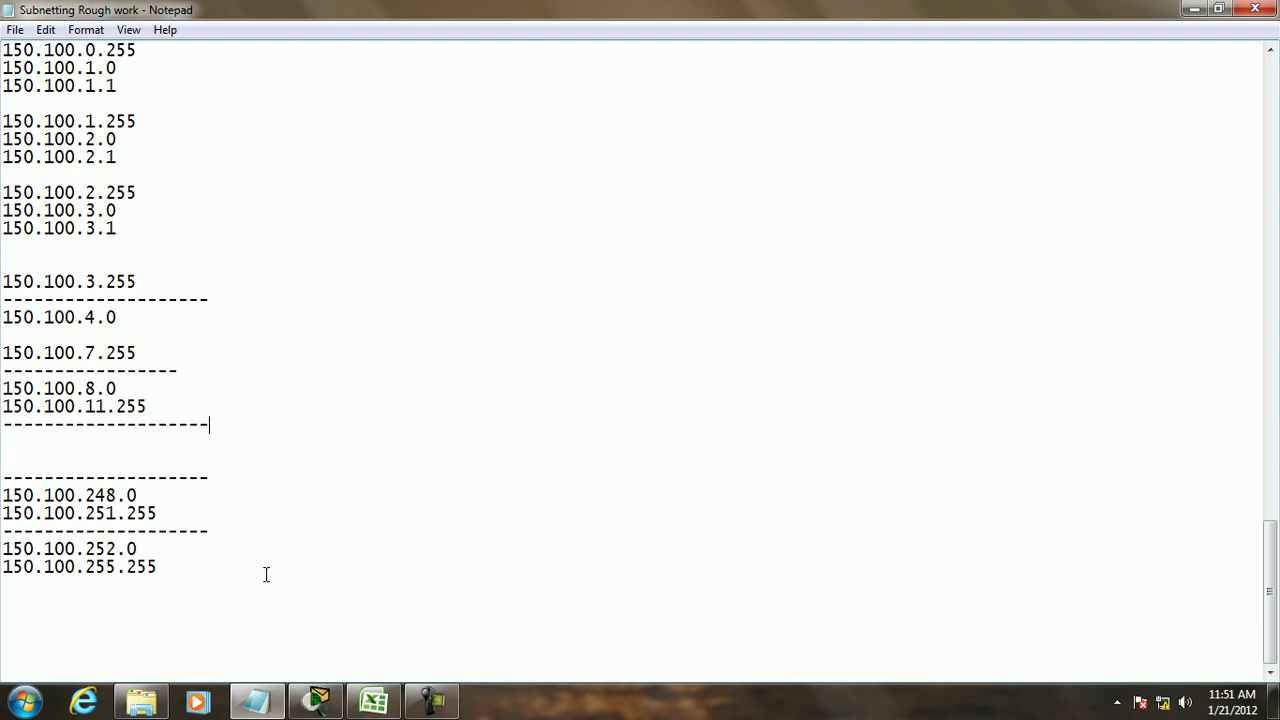
pyautogui.click(12, 604)
pyautogui.write('-------------------------------------')
# Step: Switch to the Excel workbook and enter block numbers 1 and 2 in cells D66 and D67
pyautogui.click(374, 700)
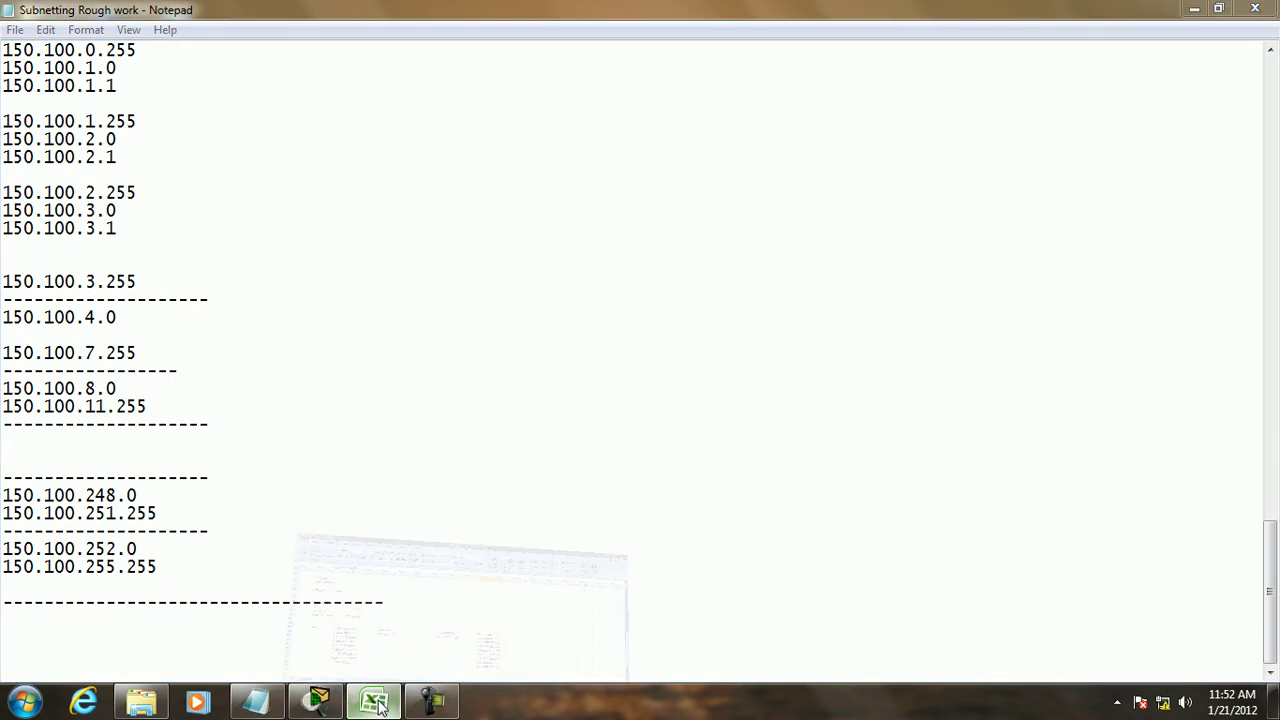
pyautogui.scroll(-9, 331, 563)
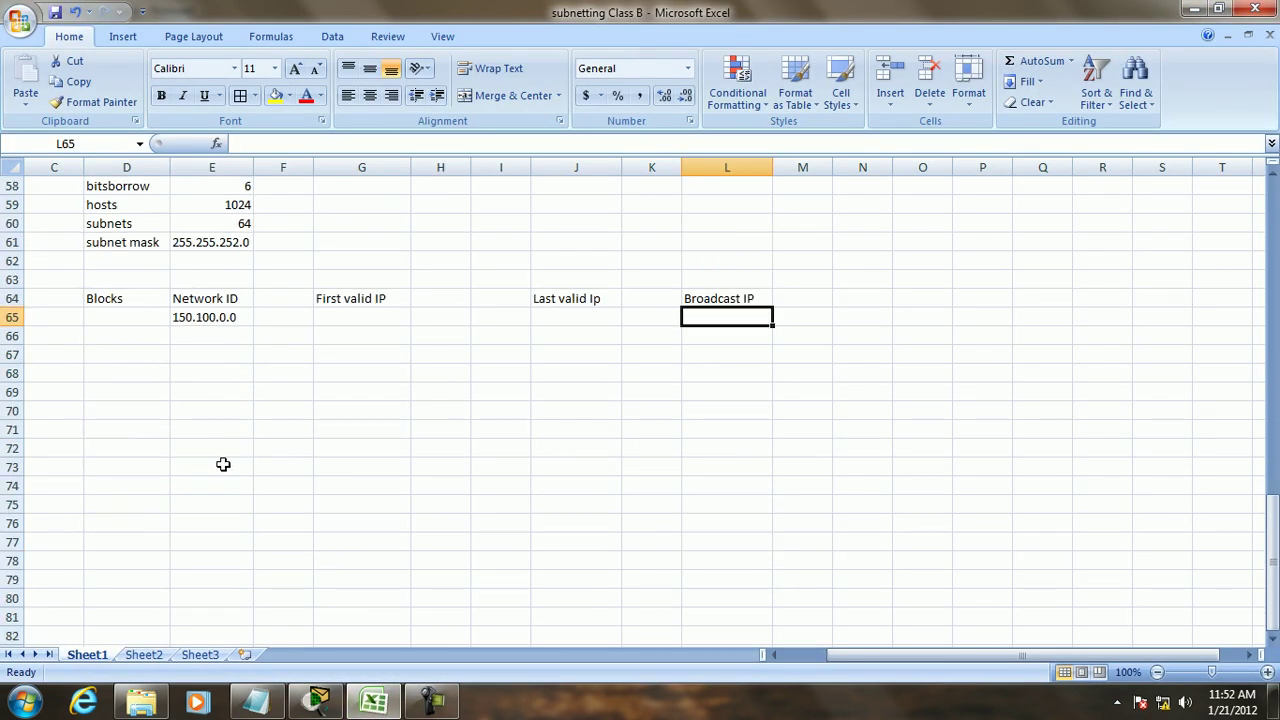
pyautogui.click(157, 343)
pyautogui.write('1')
pyautogui.click(150, 354)
pyautogui.write('2')
pyautogui.click(155, 373)
# Step: Enter the last two block numbers, 63 and 64, in cells D71 and D72
pyautogui.click(159, 430)
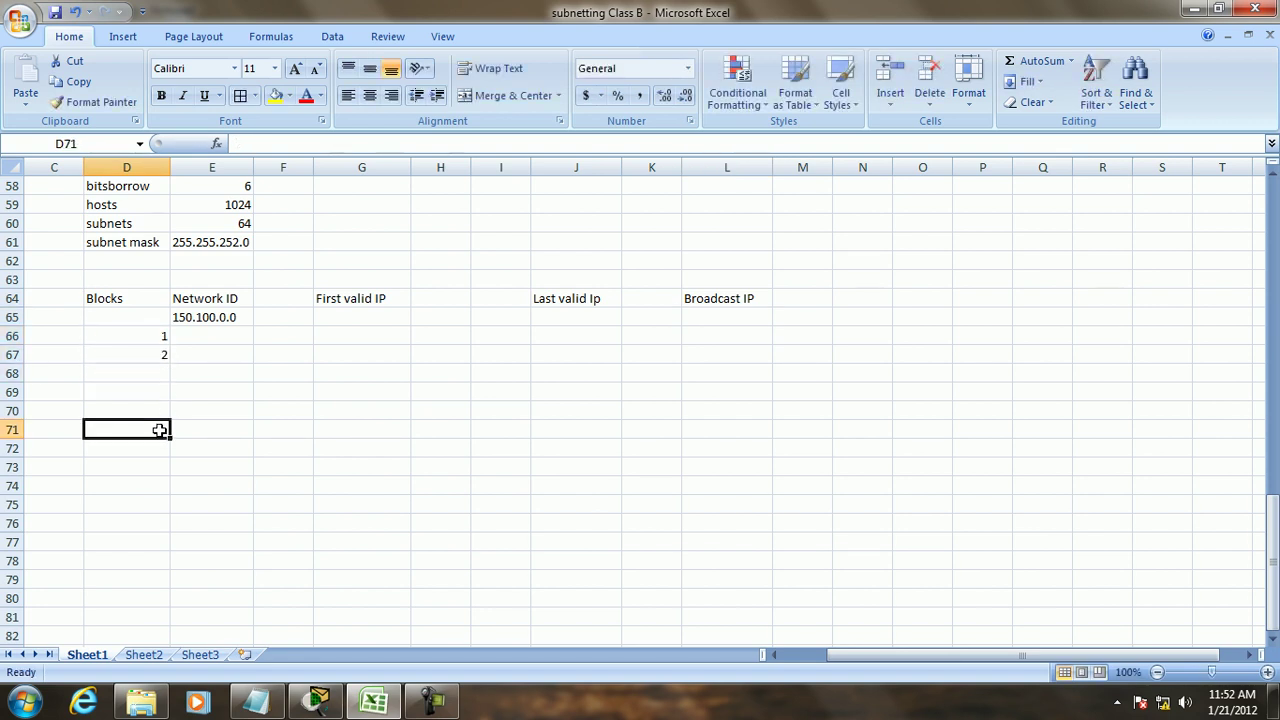
pyautogui.write('64')
pyautogui.press('Tab')
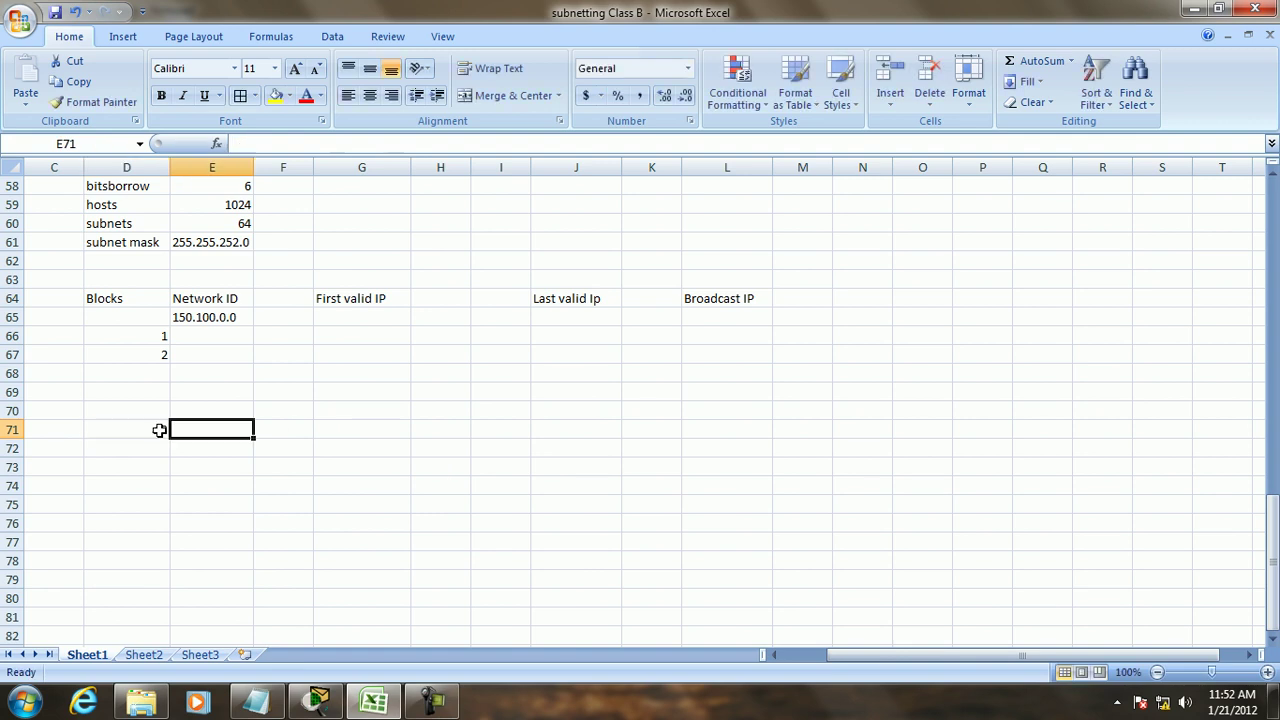
pyautogui.write('64')
pyautogui.press('BackSpace')
pyautogui.press('BackSpace')
pyautogui.press('Return')
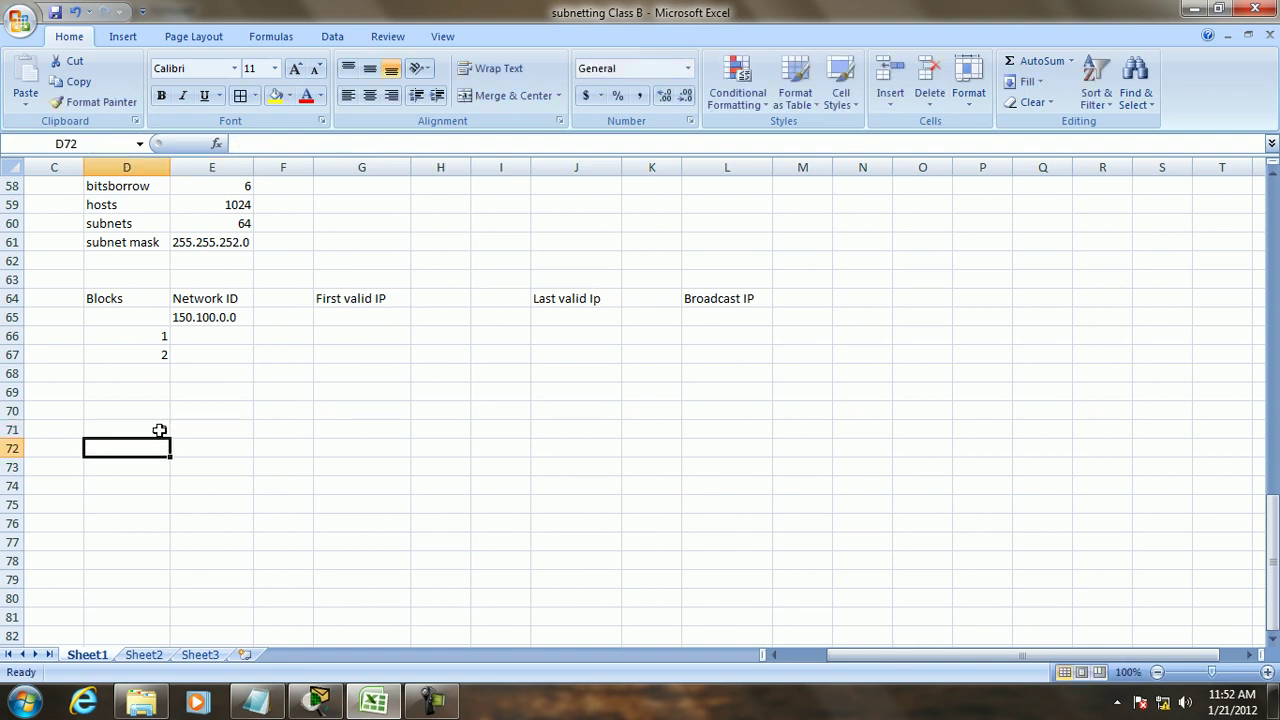
pyautogui.write('64')
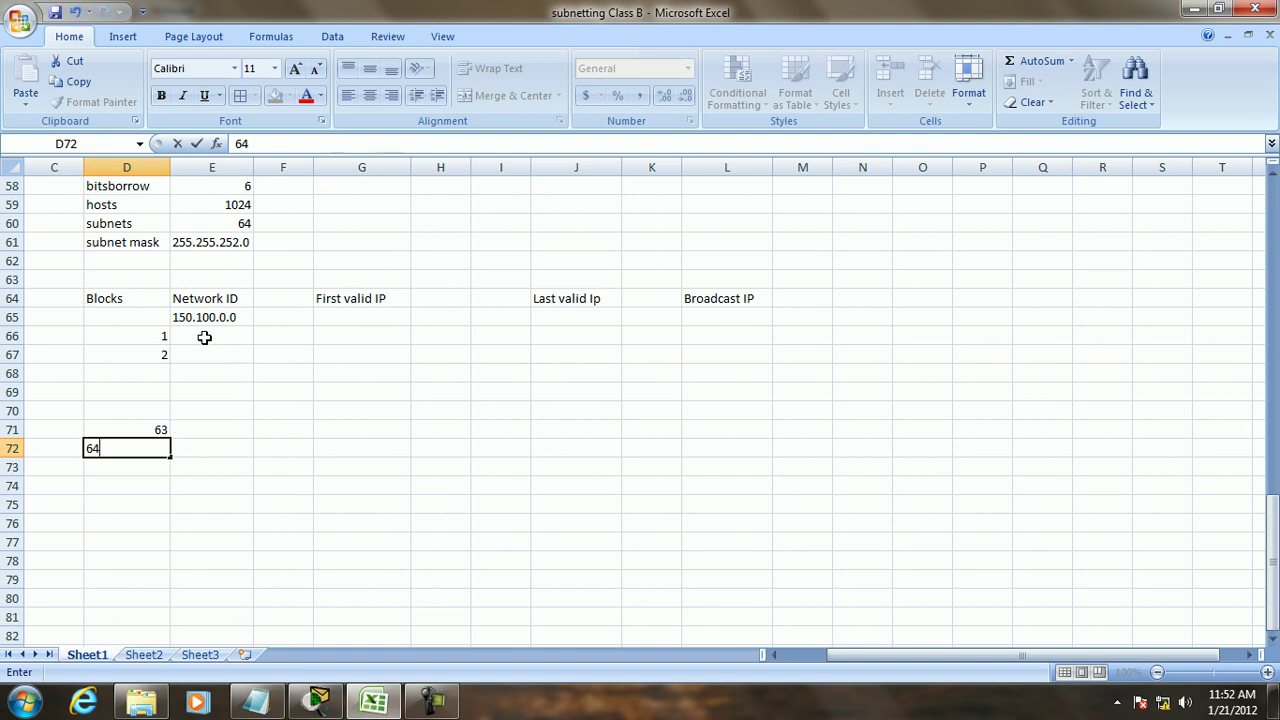
# Step: Renumber the first three blocks as 1, 2 and 3 in cells D65 to D67
pyautogui.click(155, 315)
pyautogui.write('1')
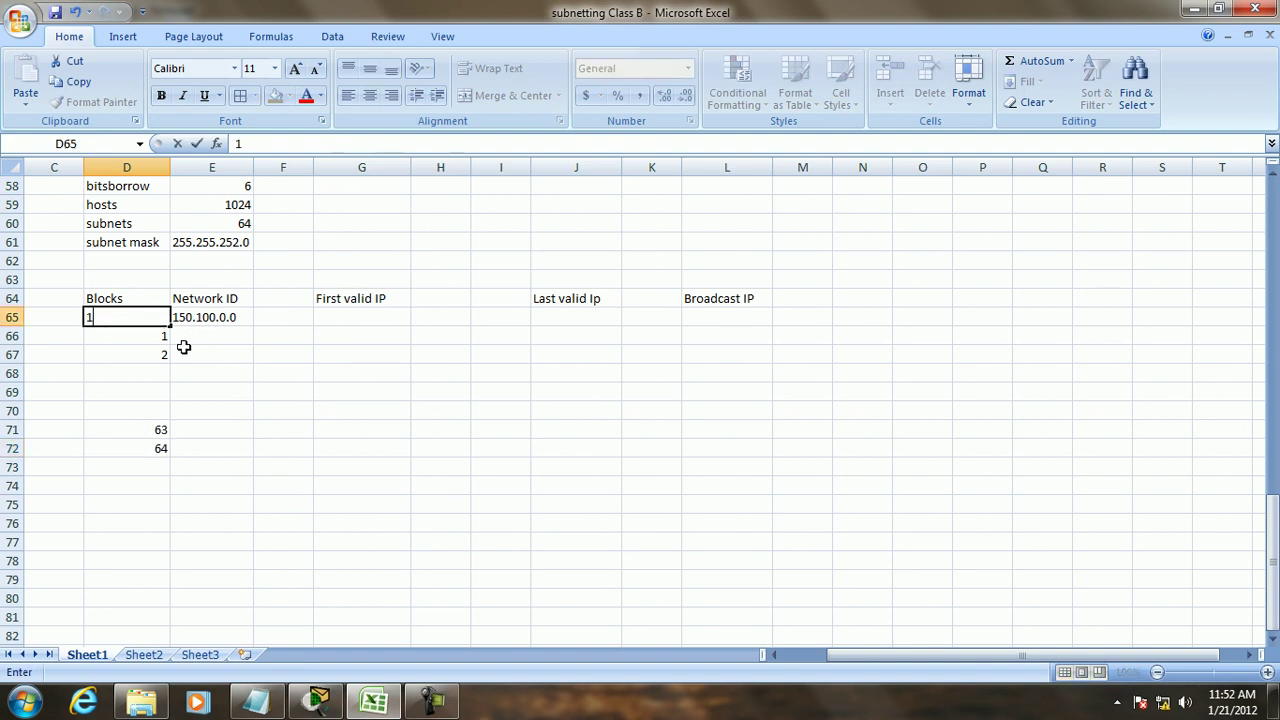
pyautogui.click(150, 336)
pyautogui.write('2')
pyautogui.click(155, 353)
pyautogui.write('3')
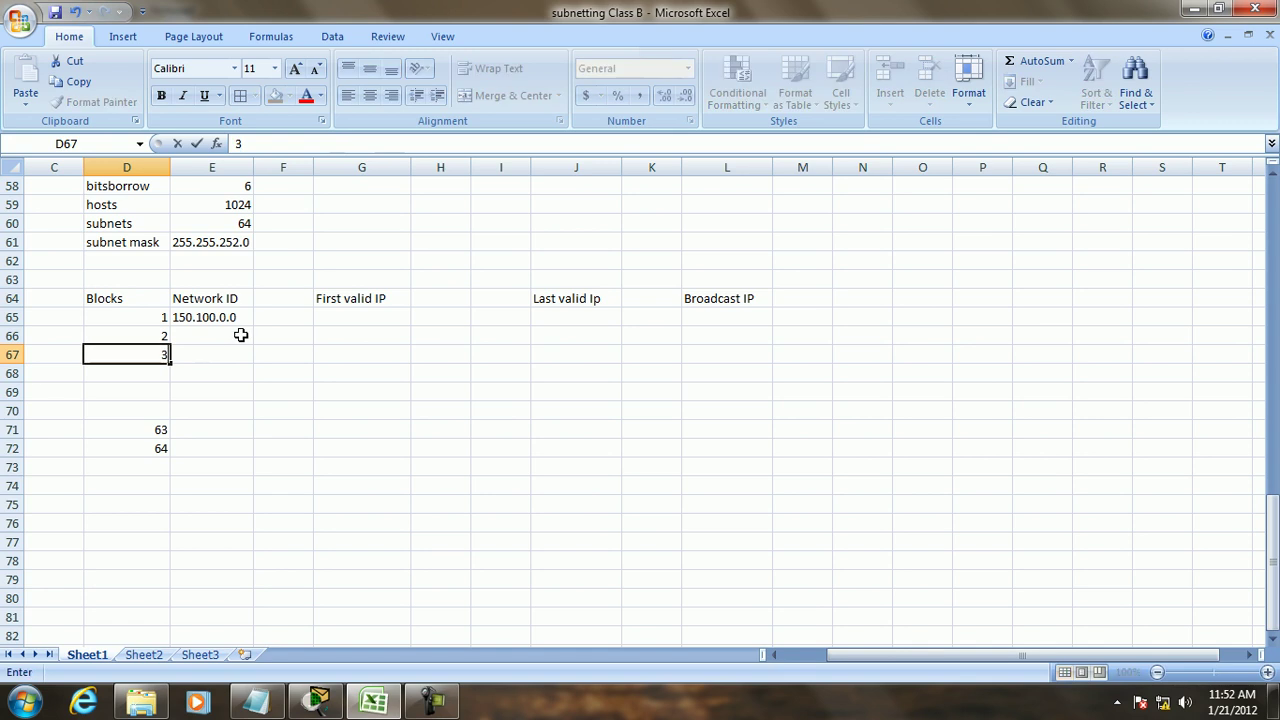
# Step: Enter 150.100.0.1 as block 1's first valid IP in cell G65
pyautogui.click(345, 321)
pyautogui.write('150')
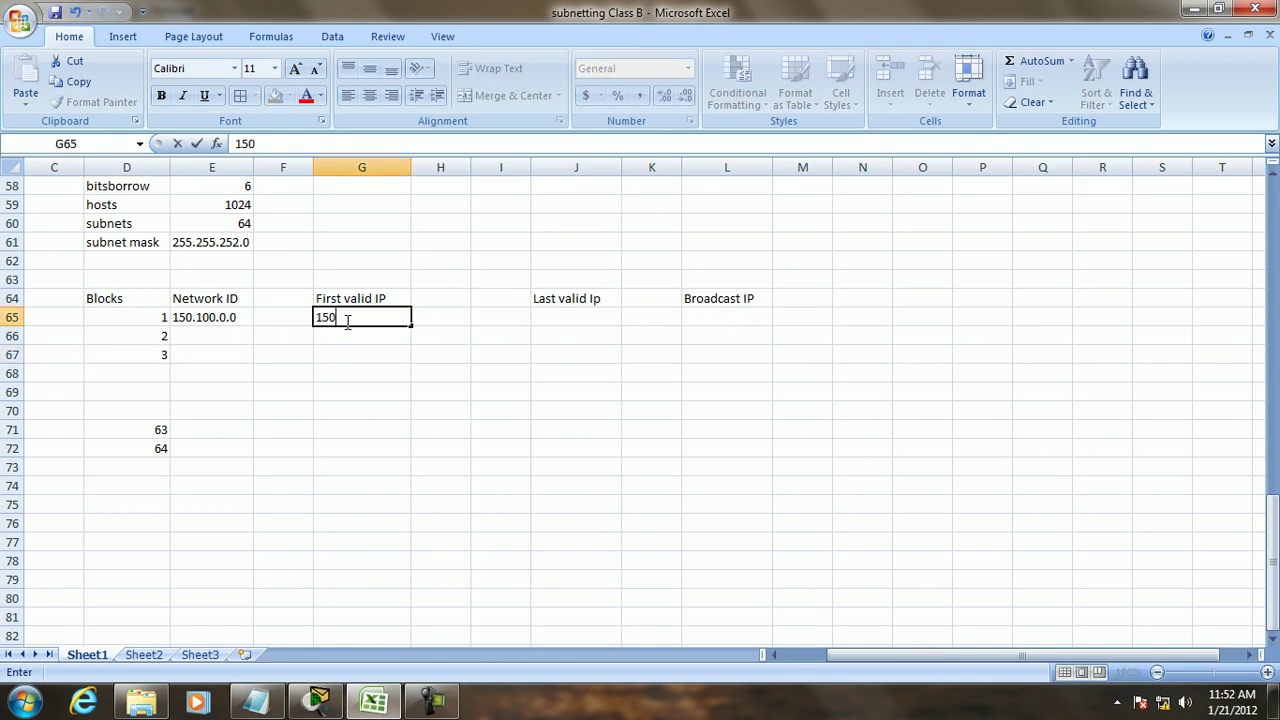
pyautogui.write('.100.0.1')
# Step: Enter 150.100.3.255 as block 1's broadcast IP in cell L65
pyautogui.press('Tab')
pyautogui.press('Tab')
pyautogui.press('Tab')
pyautogui.press('Tab')
pyautogui.press('Tab')
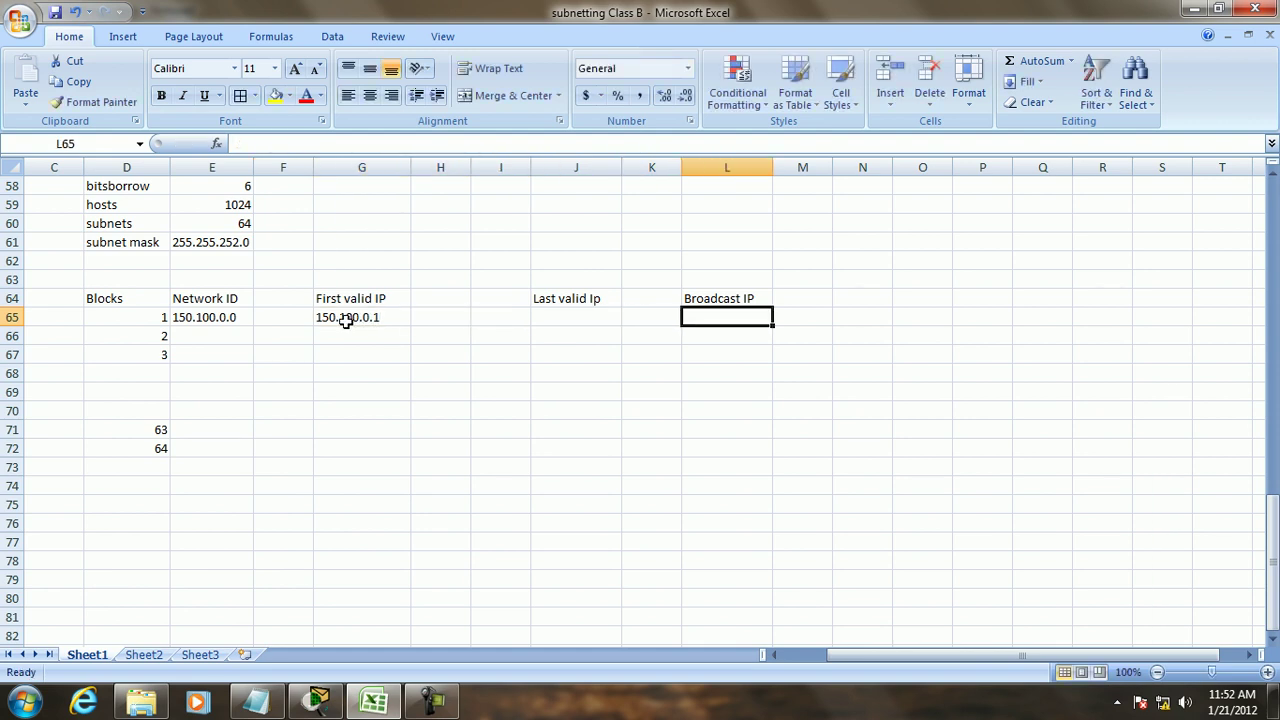
pyautogui.write('150.1')
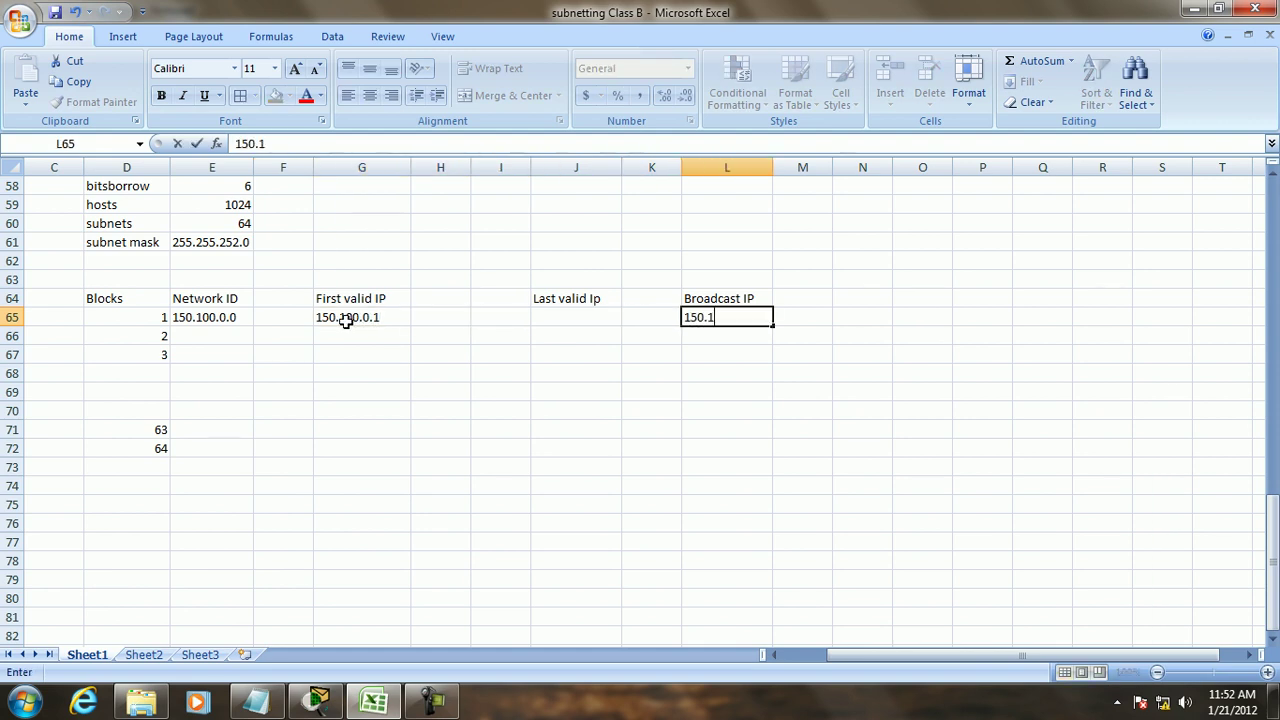
pyautogui.write('00.3.255')
pyautogui.press('Left')
pyautogui.press('Left')
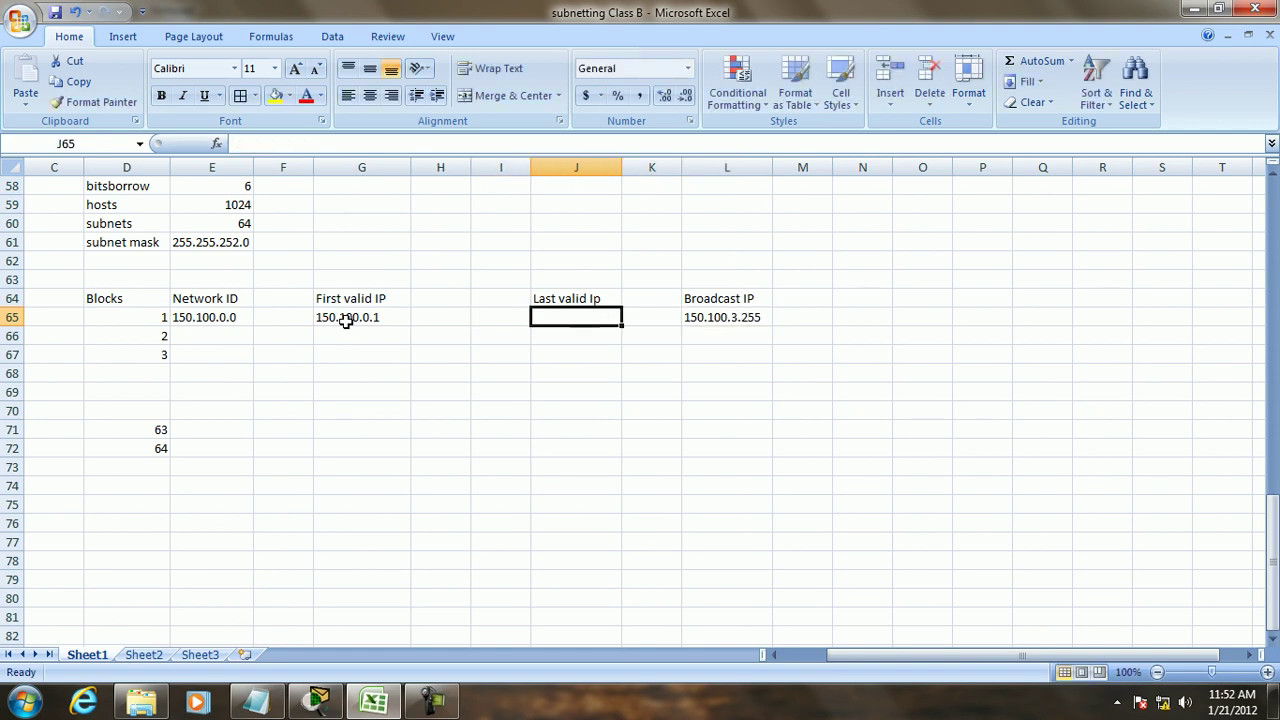
# Step: Enter 150.100.3.254 as block 1's last valid IP in cell J65
pyautogui.write('150.100.0.')
pyautogui.press('BackSpace')
pyautogui.press('BackSpace')
pyautogui.write('2')
pyautogui.write('.25')
pyautogui.write('4')
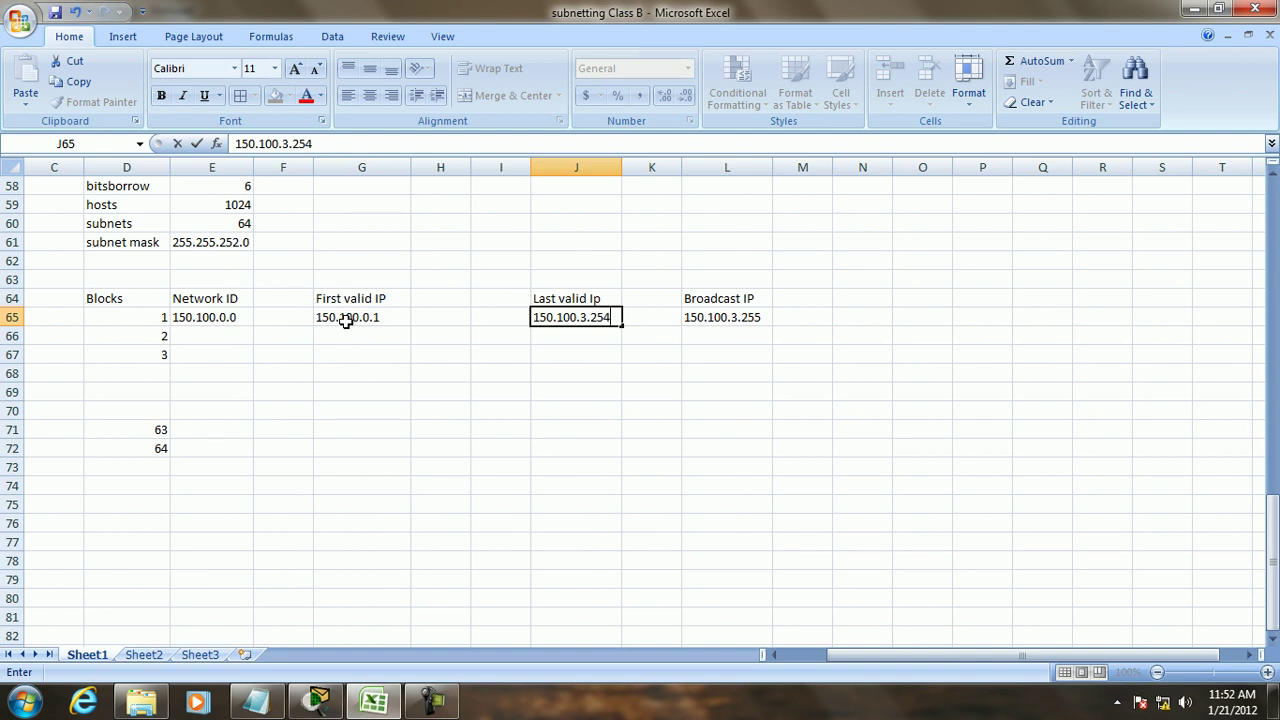
# Step: Switch to Notepad, review the block ranges and save the Subnetting Rough work file
pyautogui.click(256, 700)
pyautogui.scroll(1, 296, 513)
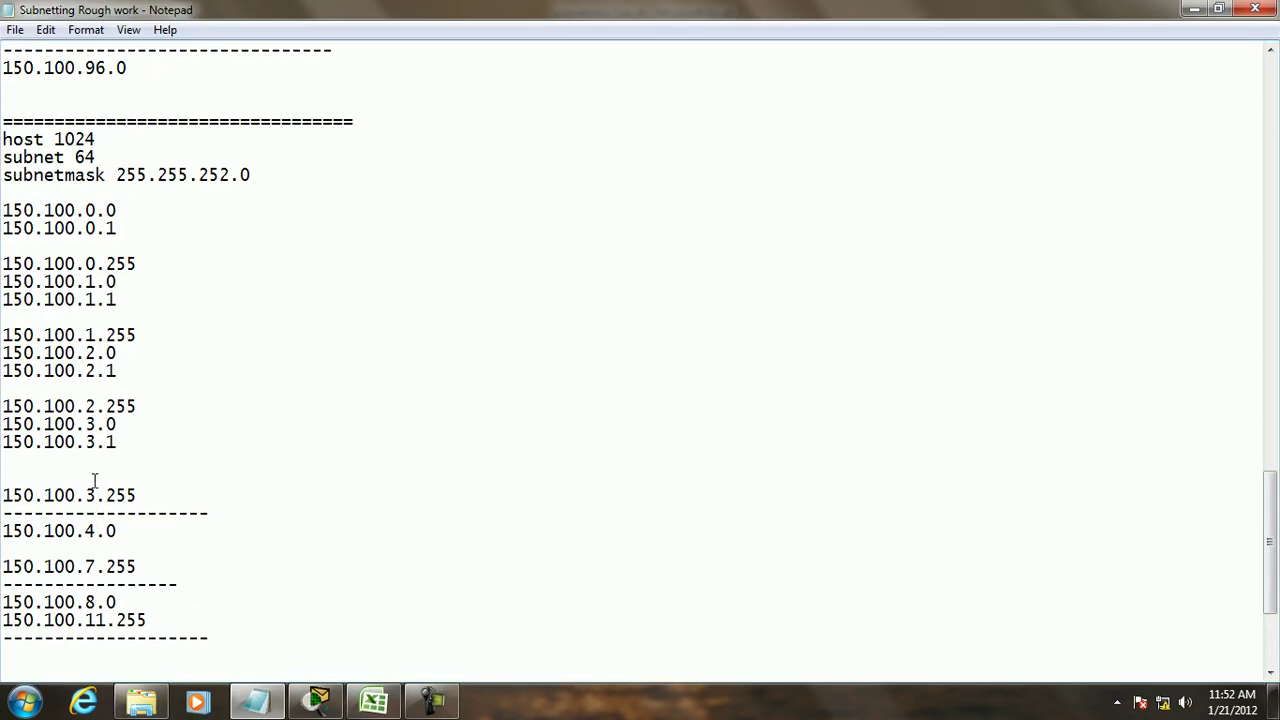
pyautogui.scroll(-4, 223, 488)
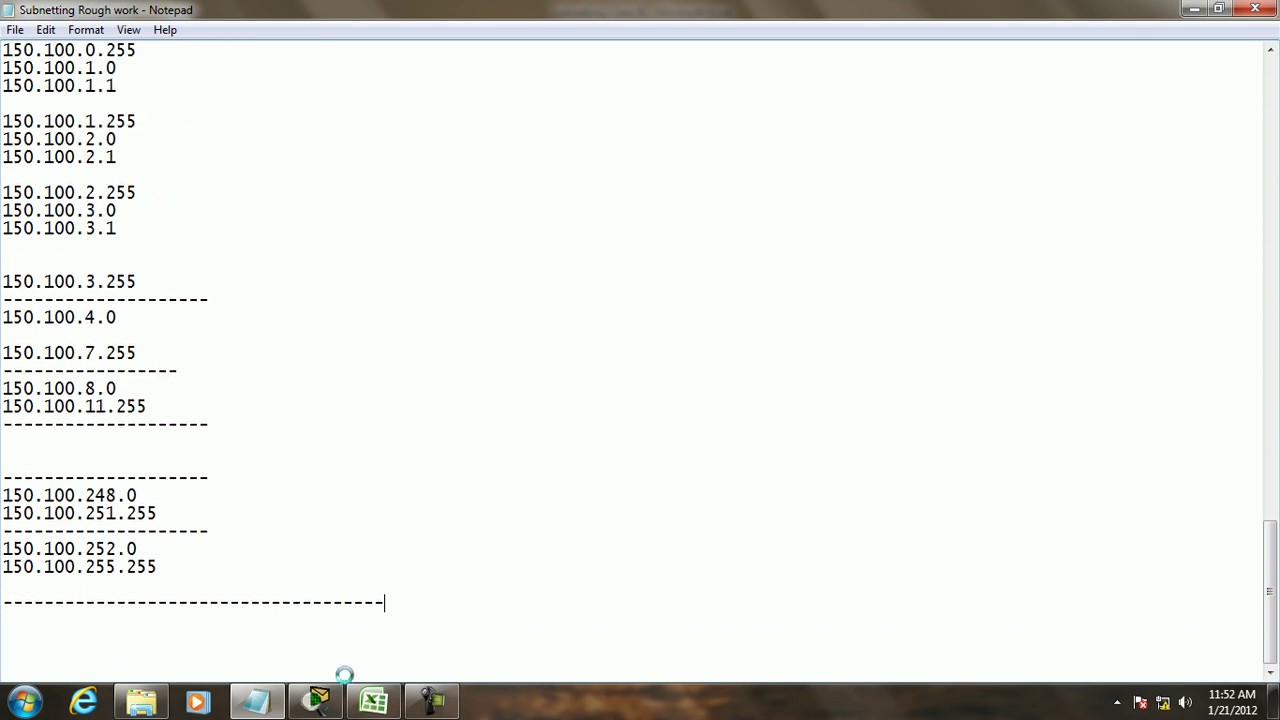
pyautogui.click(18, 30)
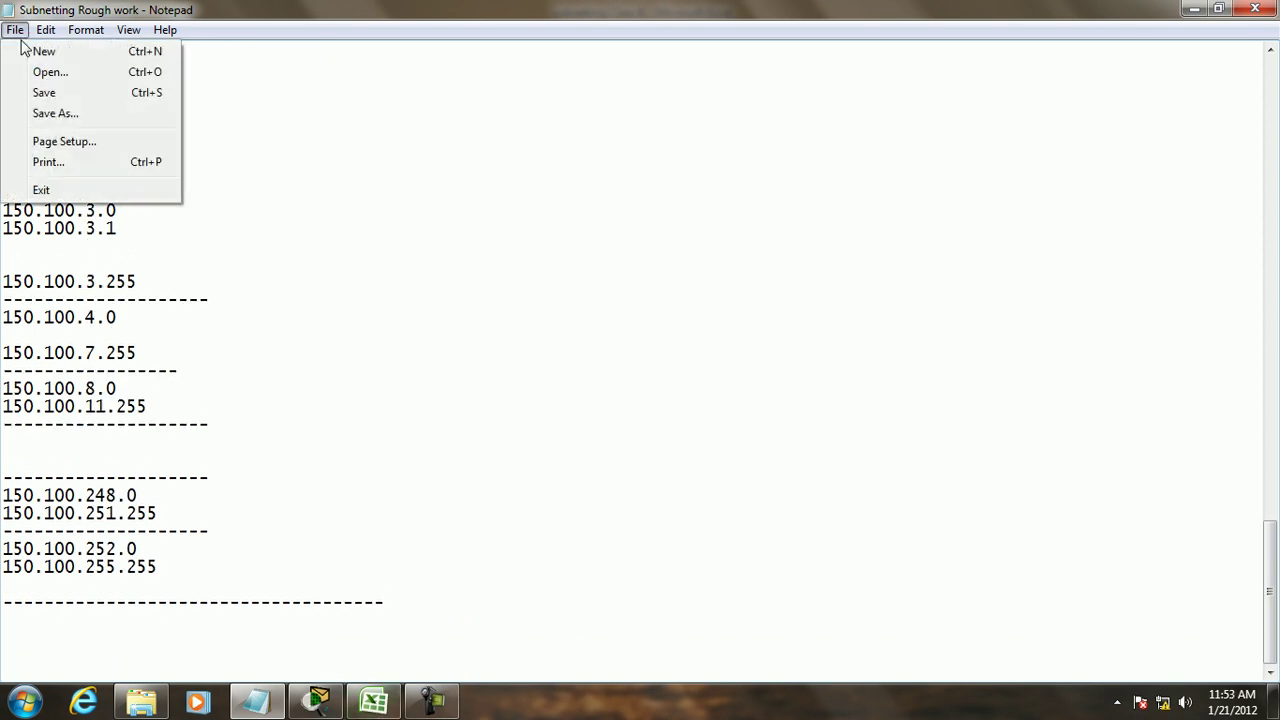
pyautogui.click(108, 94)
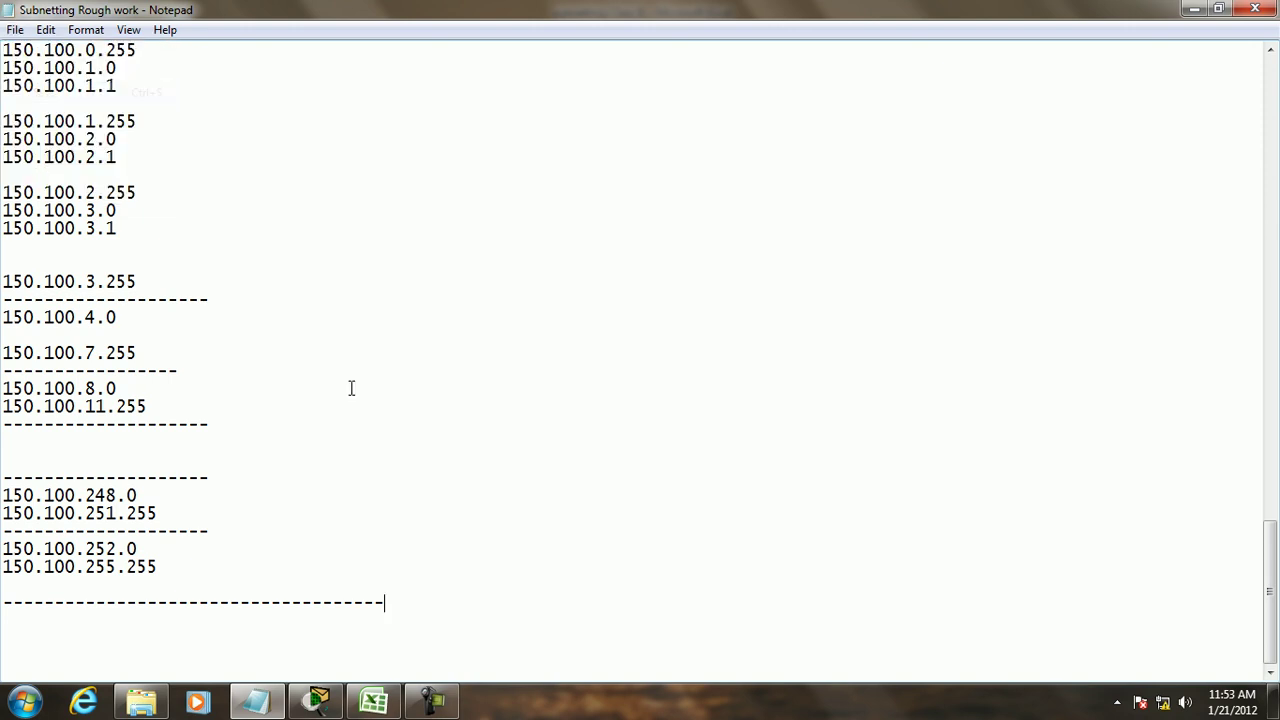
# Step: Return to Excel and enter the network IDs 150.100.4.0 for block 2 and 150.100.8.0 for block 3
pyautogui.click(378, 705)
pyautogui.click(214, 338)
pyautogui.write('150.100.4.0')
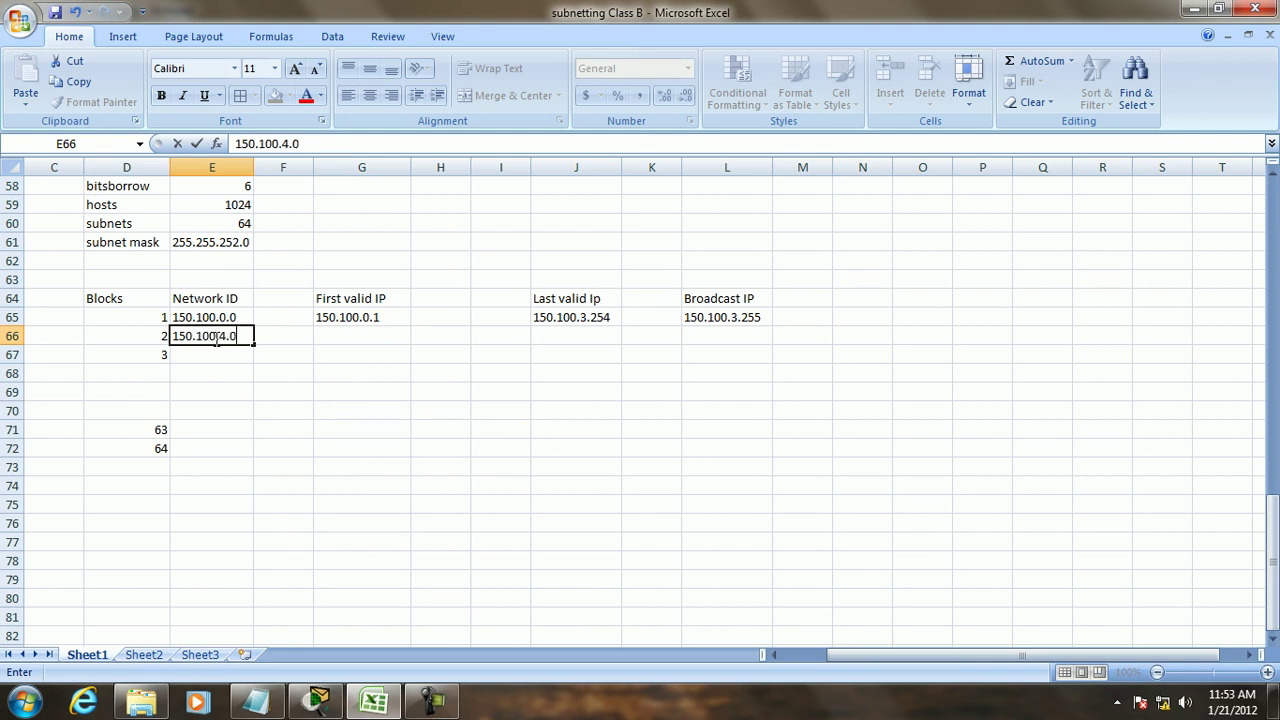
pyautogui.press('Return')
pyautogui.write('15')
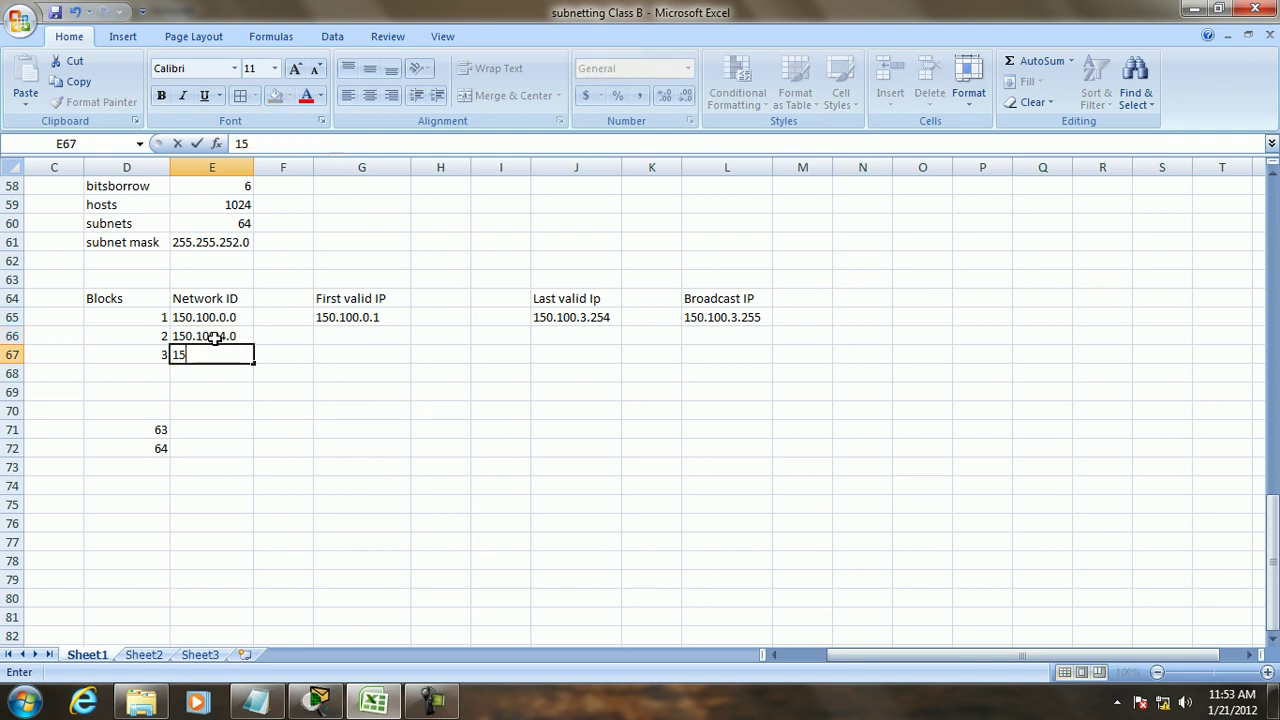
pyautogui.write('0.100.8.0')
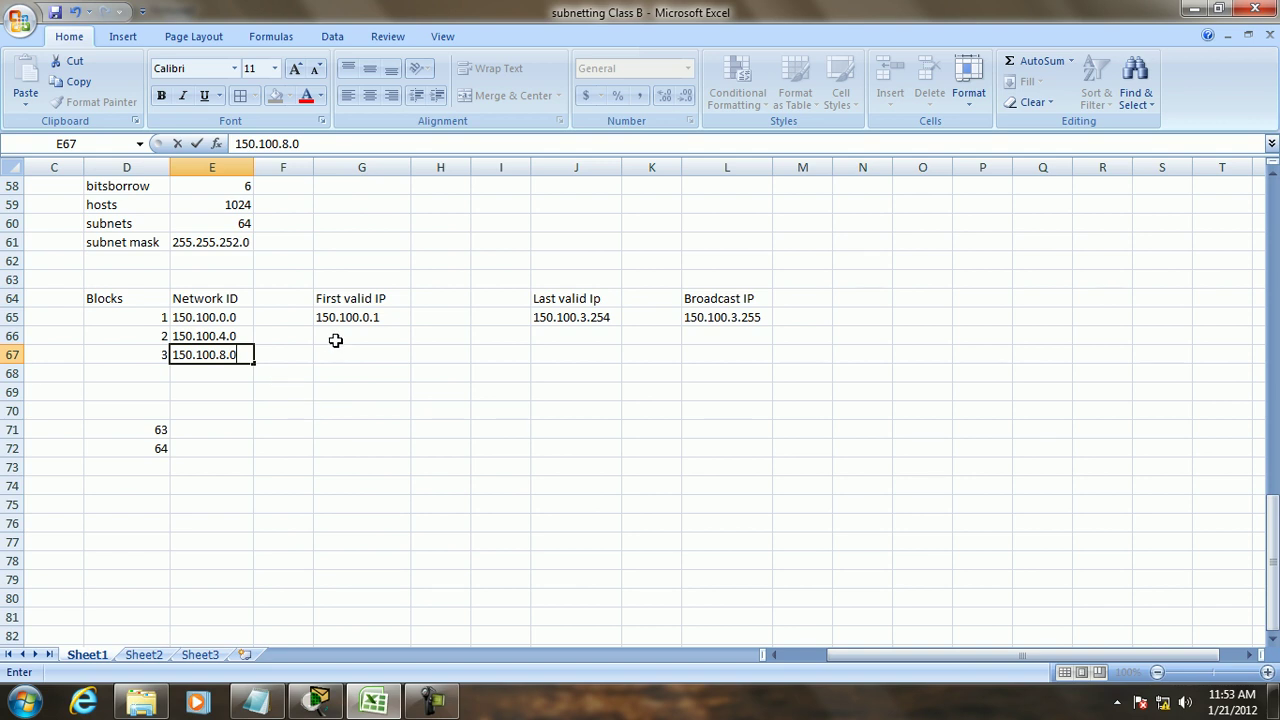
# Step: Enter the broadcast IPs 150.100.7.255 for block 2 in L66 and 150.100.11.255 for block 3 in L67
pyautogui.click(710, 338)
pyautogui.write('150.100')
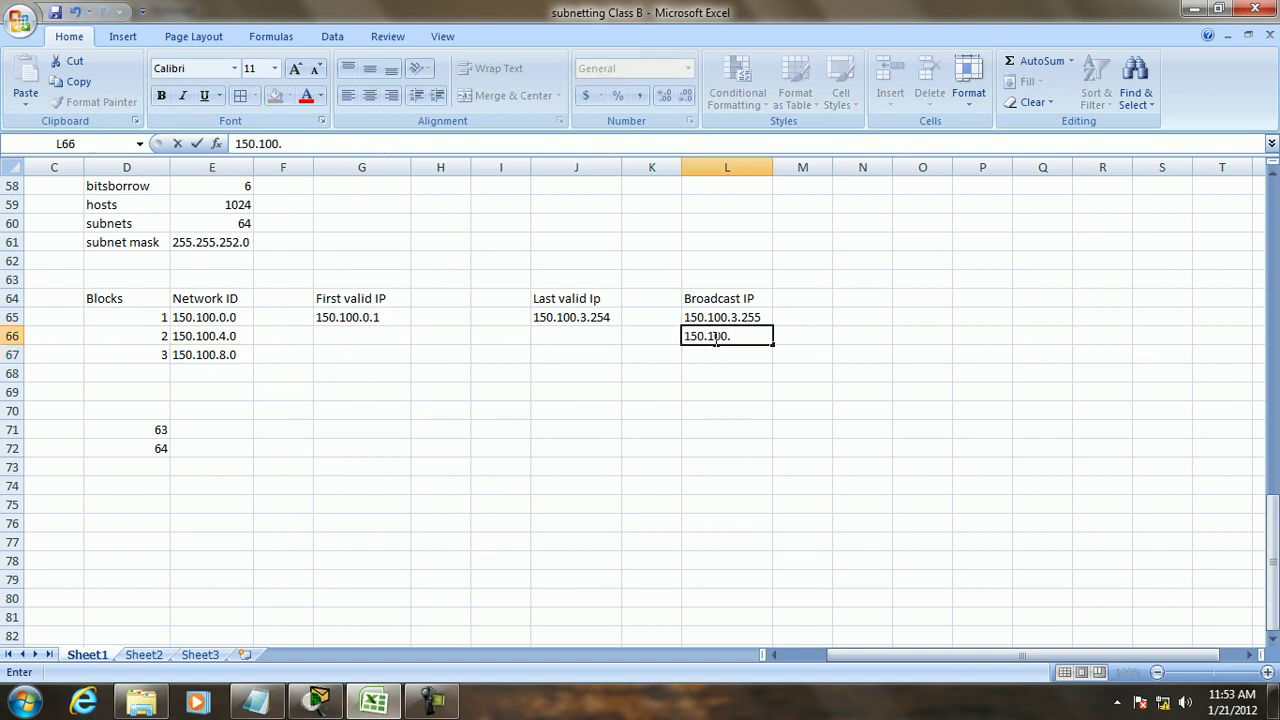
pyautogui.write('.7.255')
pyautogui.press('Return')
pyautogui.write('150.')
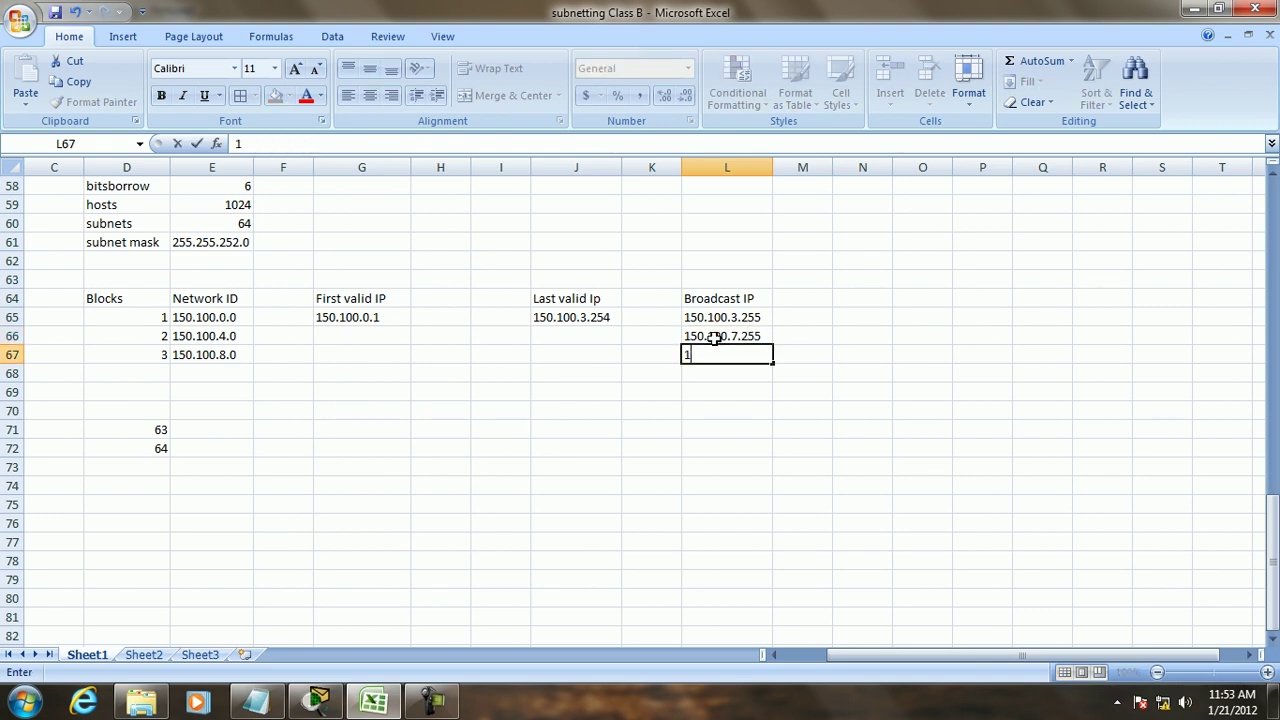
pyautogui.write('100.11.255')
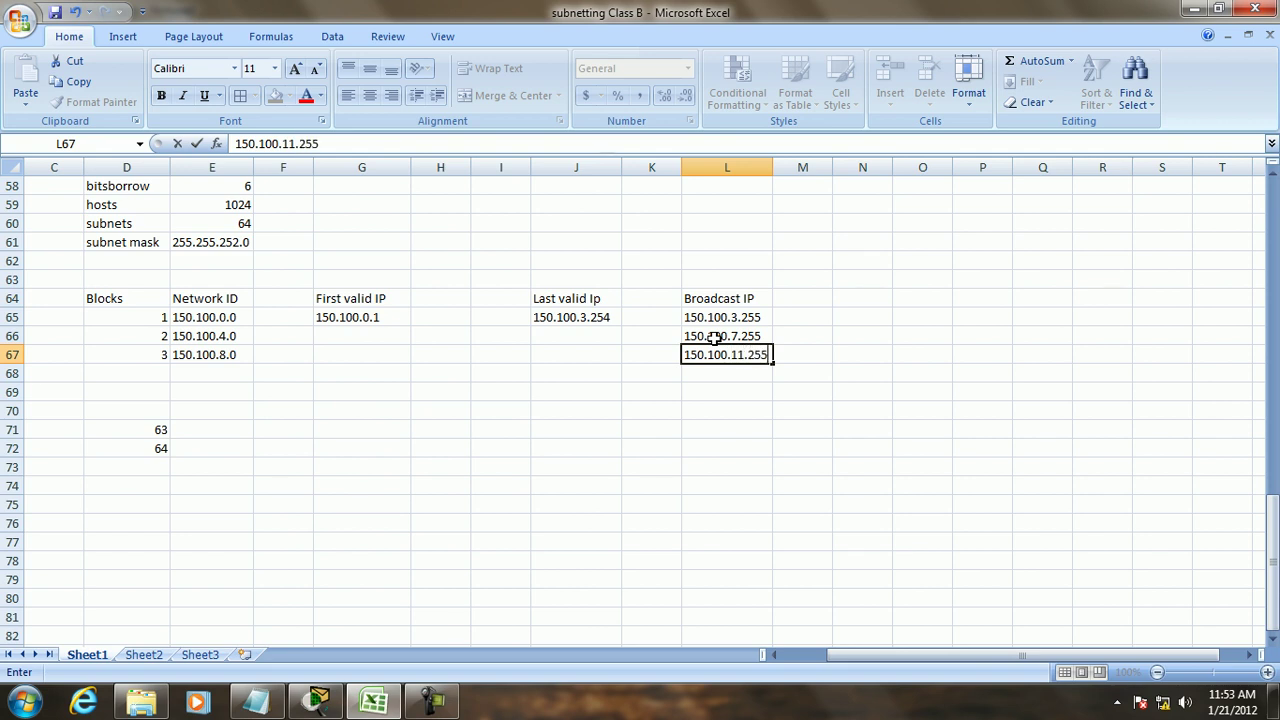
# Step: Enter 150.100.152.0 as block 63's network ID in E71 and begin its broadcast IP in L71 with 150.100
pyautogui.click(197, 431)
pyautogui.write('150.100.152.0')
pyautogui.press('Tab')
pyautogui.press('Tab')
pyautogui.press('Tab')
pyautogui.press('Tab')
pyautogui.press('Tab')
pyautogui.press('Tab')
pyautogui.press('Tab')
pyautogui.write('150.100.')
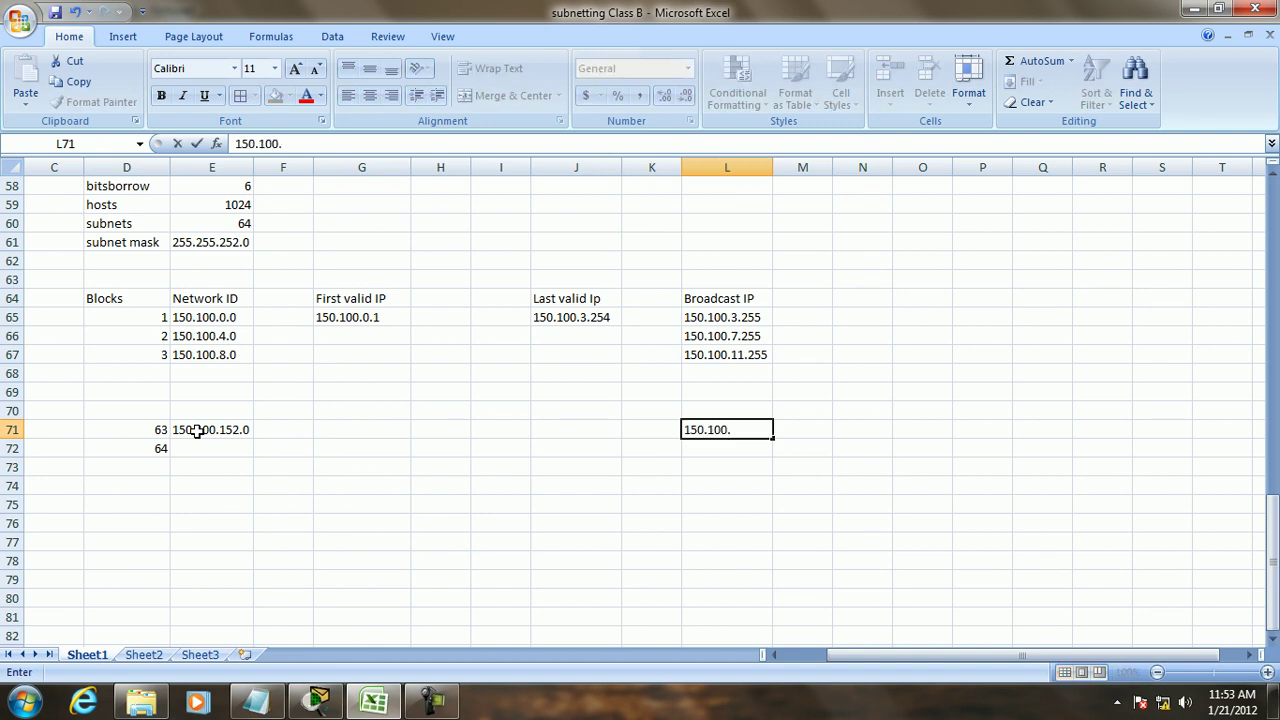
# Step: Correct block 63's network ID in E71 to 150.100.252.0
pyautogui.click(226, 429)
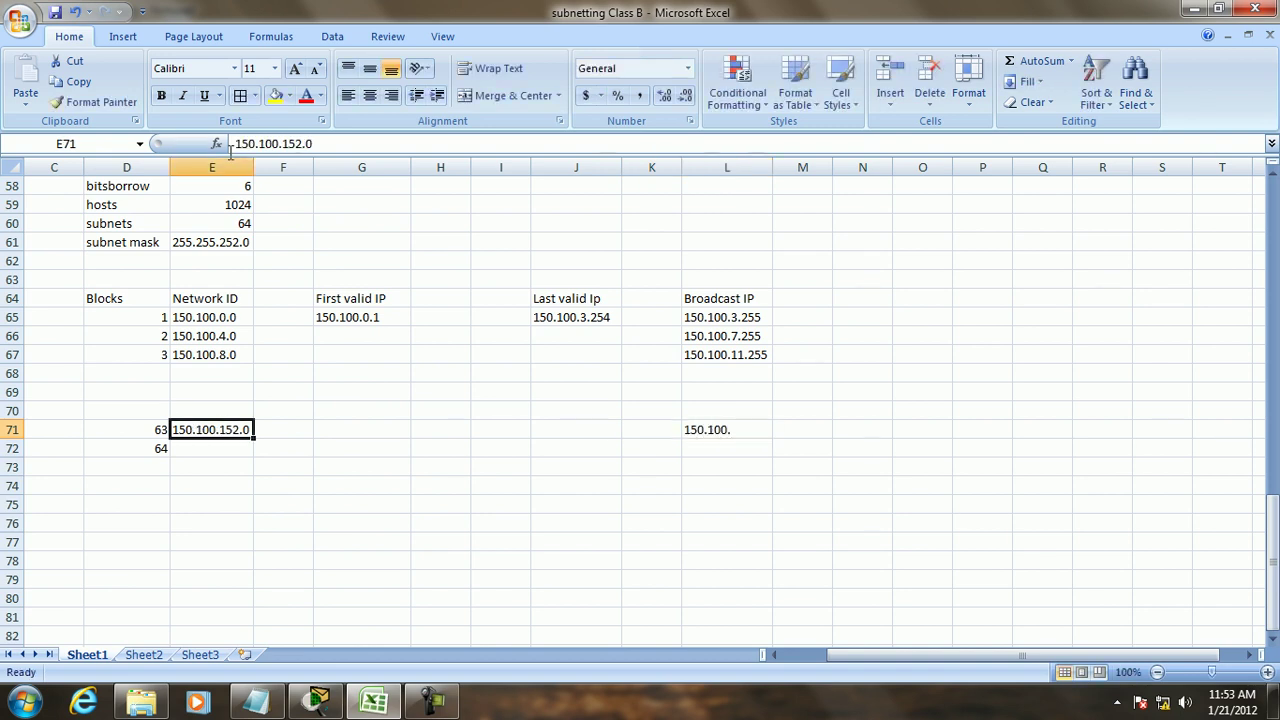
pyautogui.click(285, 144)
pyautogui.press('BackSpace')
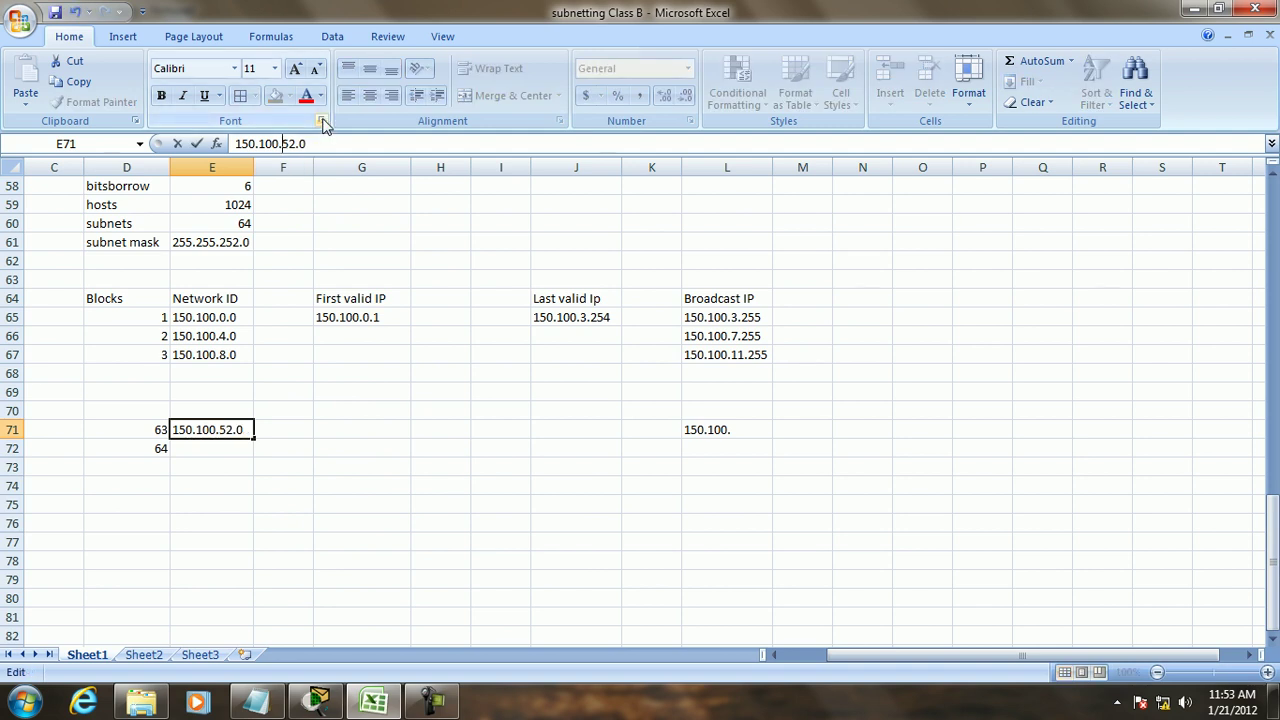
pyautogui.write('2')
# Step: Enter 150.100.255 as block 63's broadcast IP in L71
pyautogui.click(728, 429)
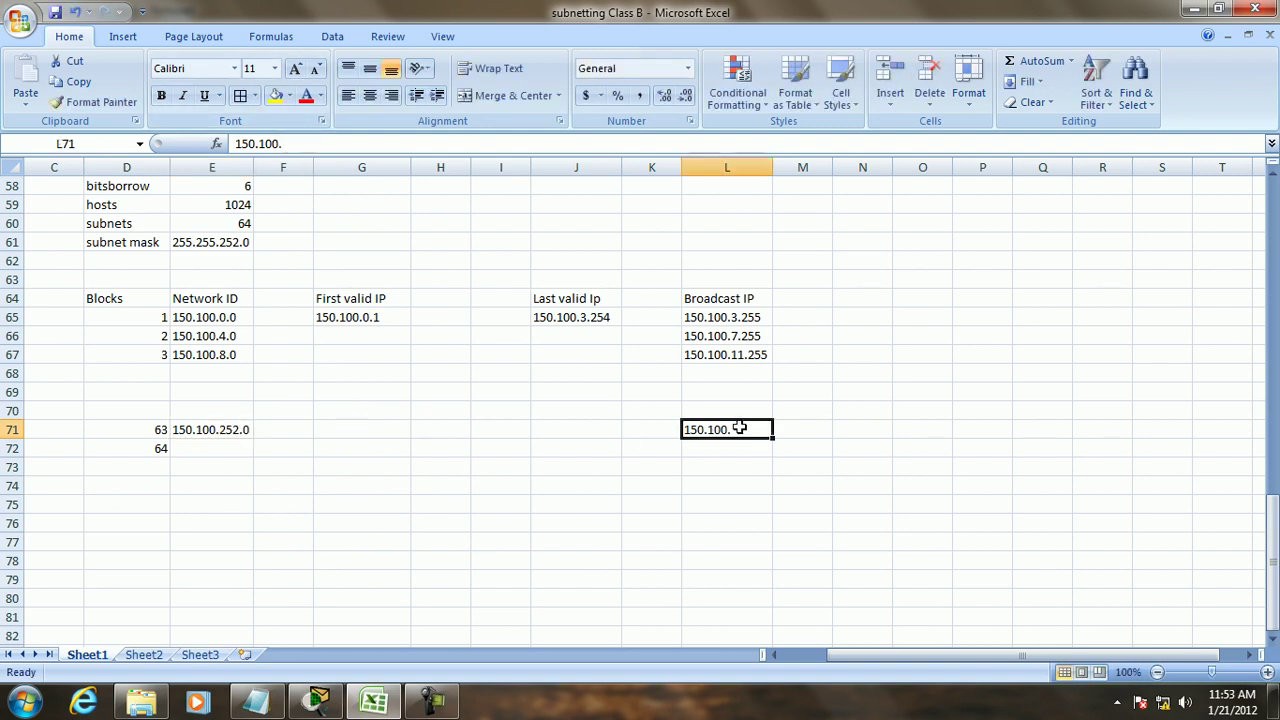
pyautogui.write('150.100')
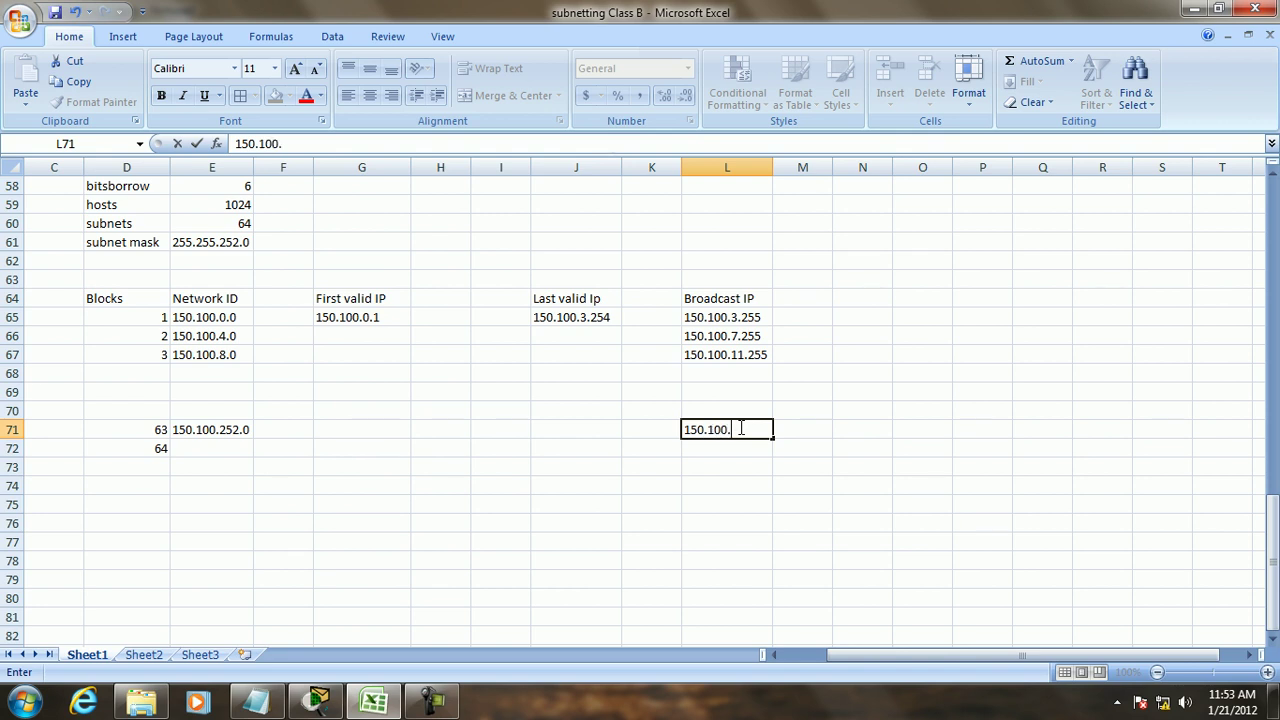
pyautogui.write('.255')
# Step: Set the network IDs to 150.100.248.0 for block 63 in E71 and 150.100.252.0 for block 64 in E72
pyautogui.click(232, 443)
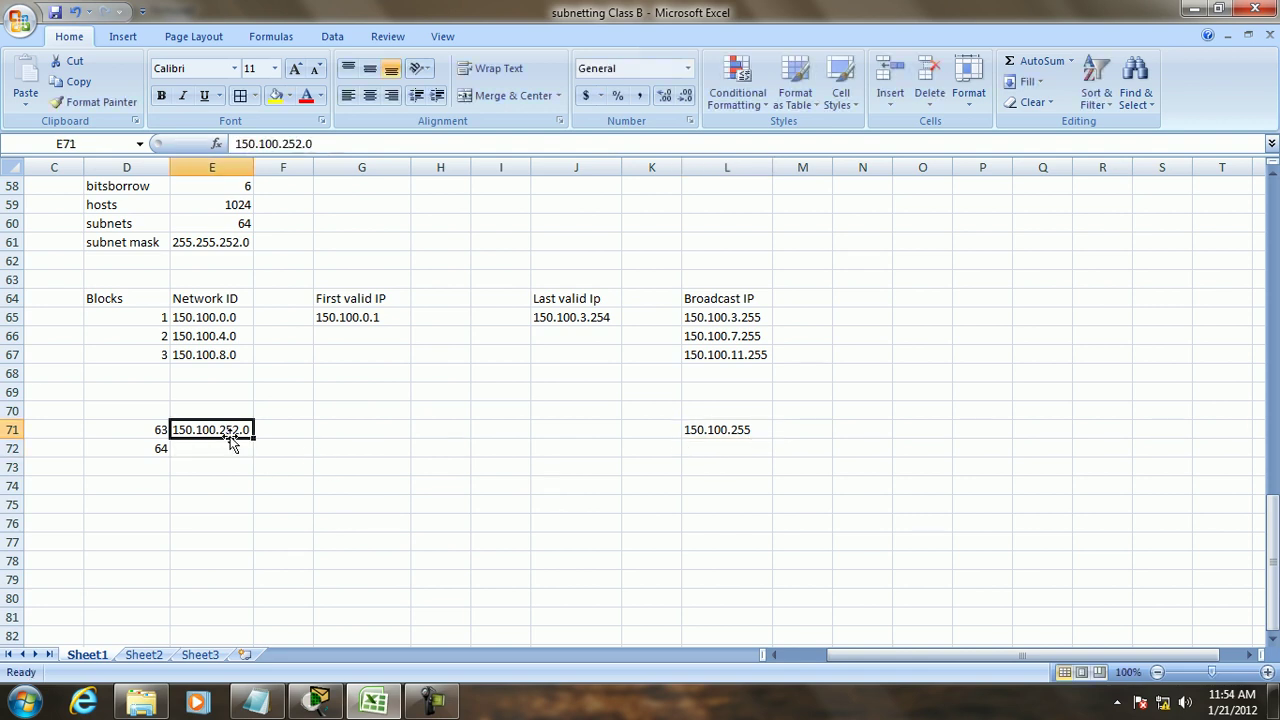
pyautogui.write('15')
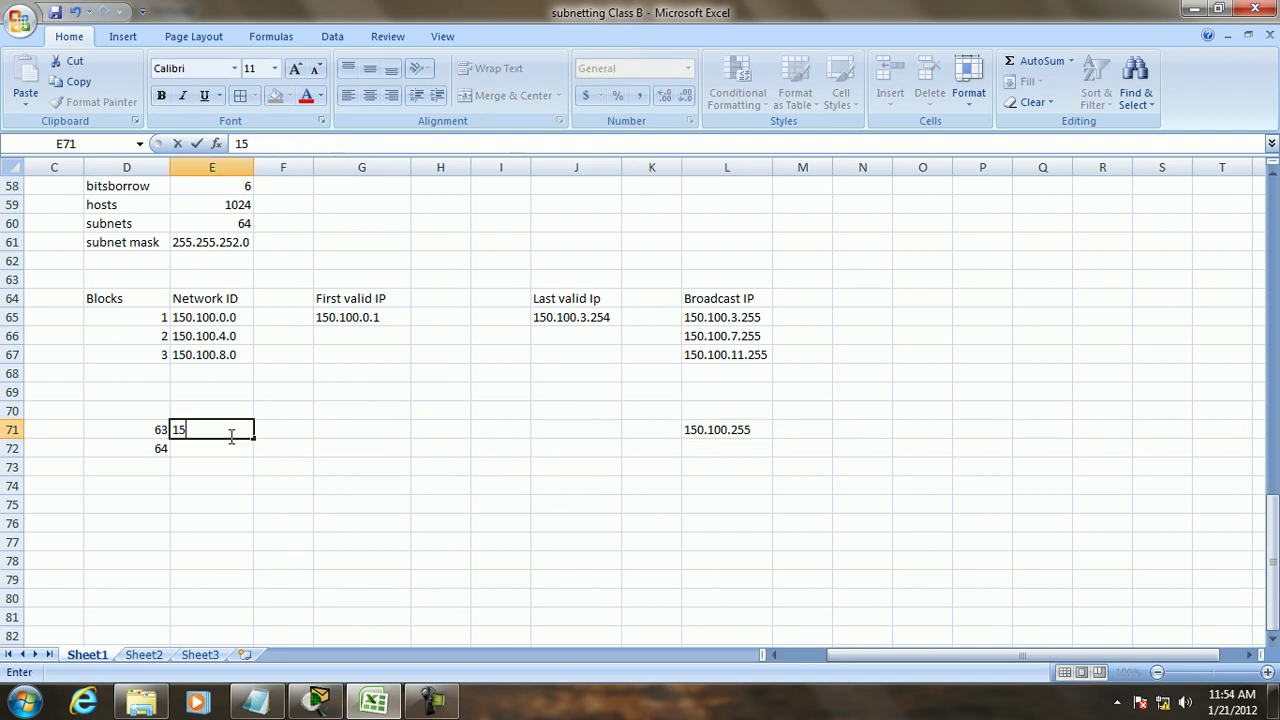
pyautogui.write('0.100.248.0-')
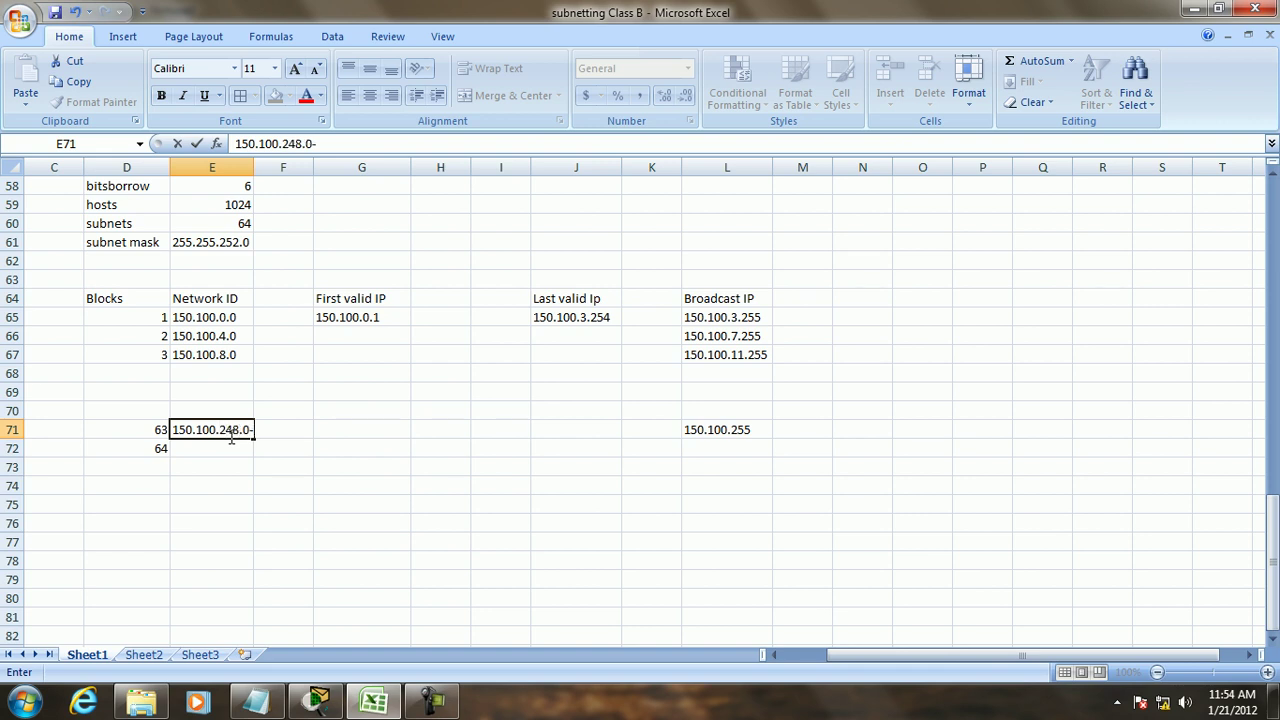
pyautogui.press('Return')
pyautogui.write('15')
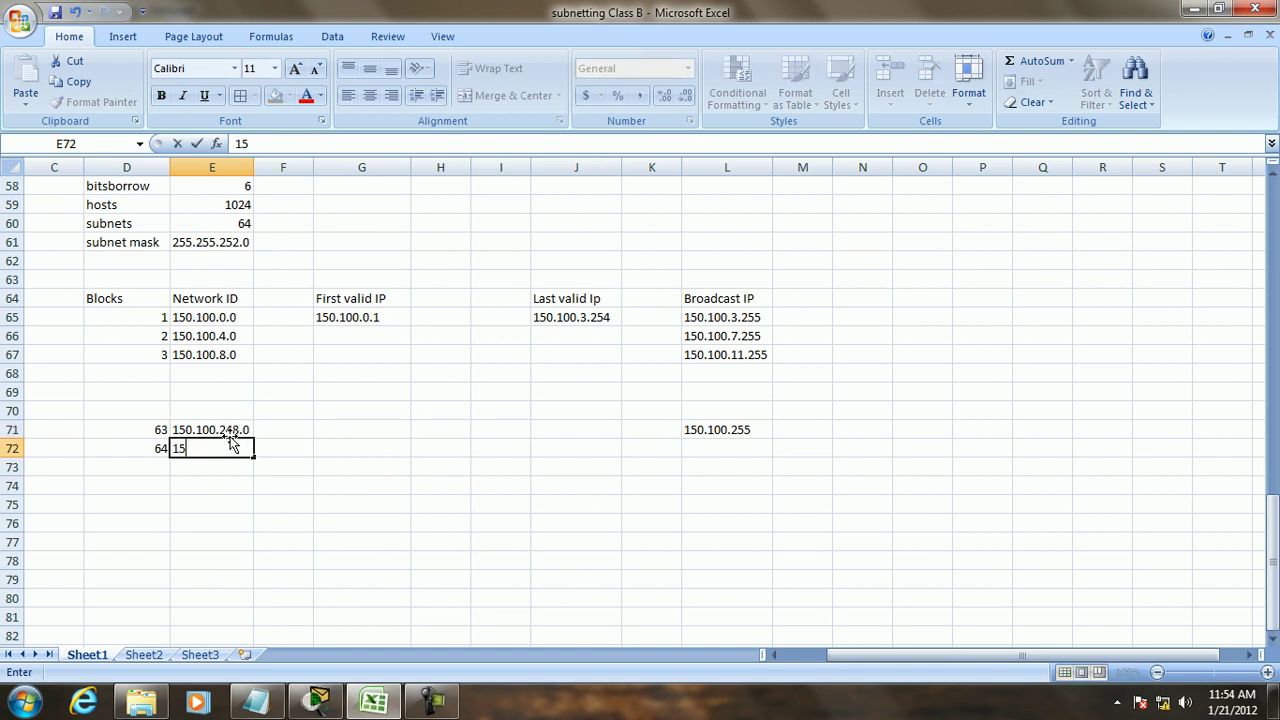
pyautogui.write('0.100.252.0')
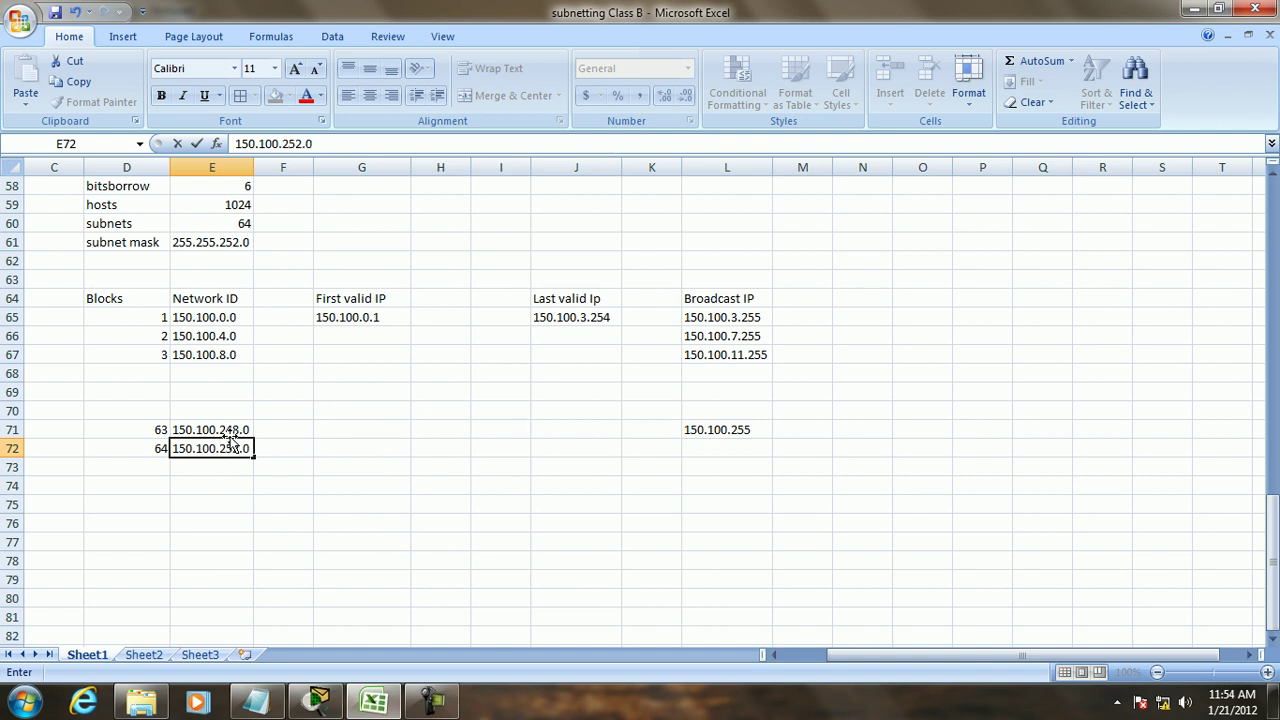
# Step: Enter the broadcast IPs 150.100.255.255 for block 64 in L72 and 150.100.251.255 for block 63 in L71, and save the workbook
pyautogui.press('Right')
pyautogui.press('Right')
pyautogui.press('Right')
pyautogui.press('Right')
pyautogui.press('Right')
pyautogui.press('Right')
pyautogui.press('Right')
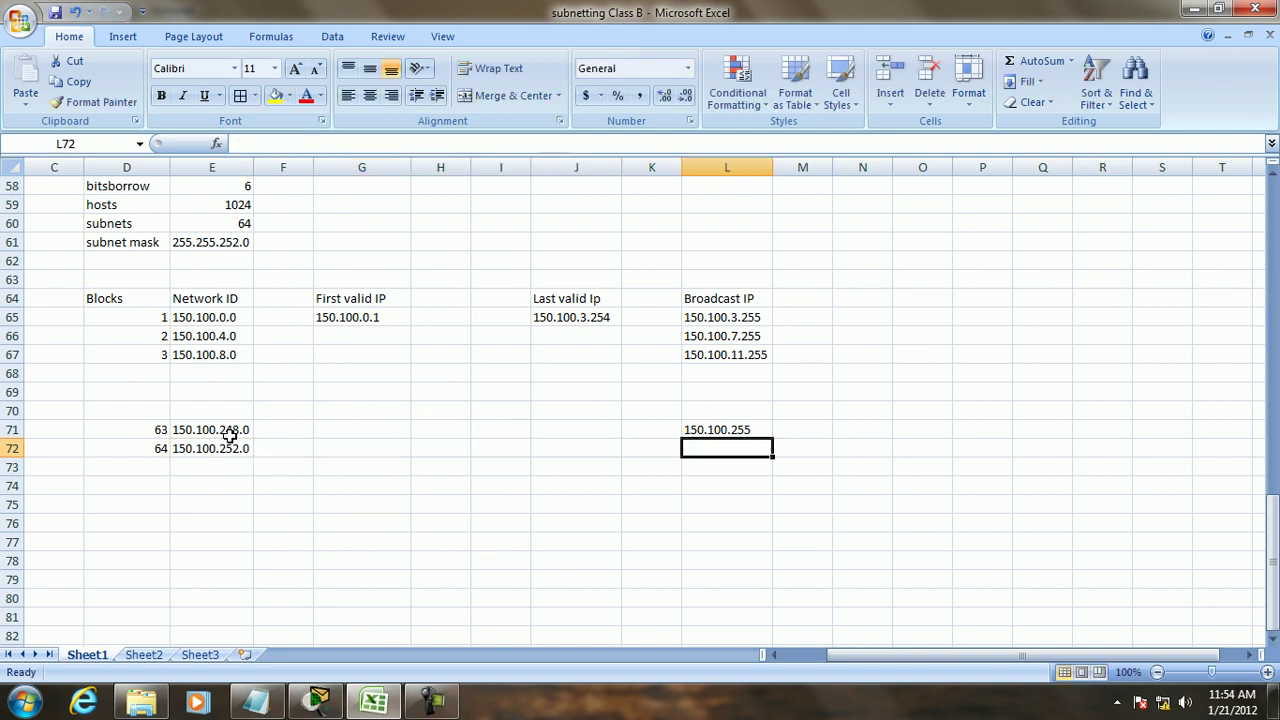
pyautogui.write('150.100')
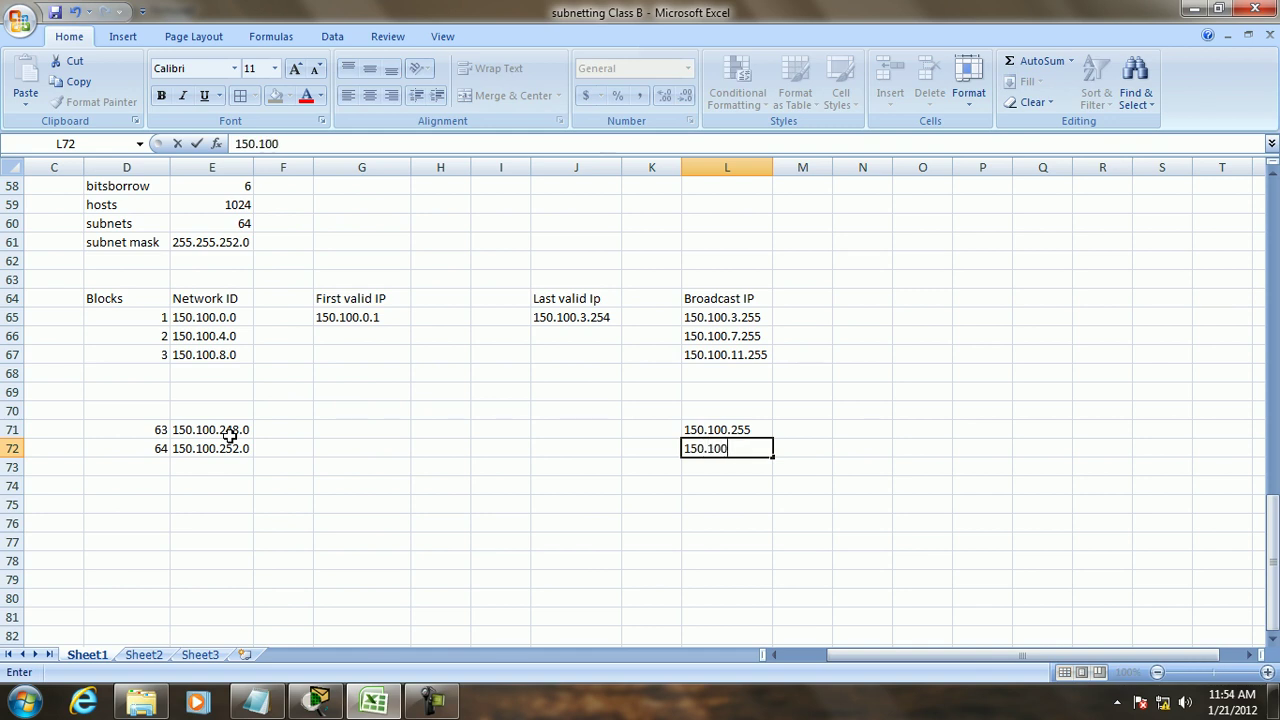
pyautogui.write('.255.255')
pyautogui.press('Up')
pyautogui.write('150')
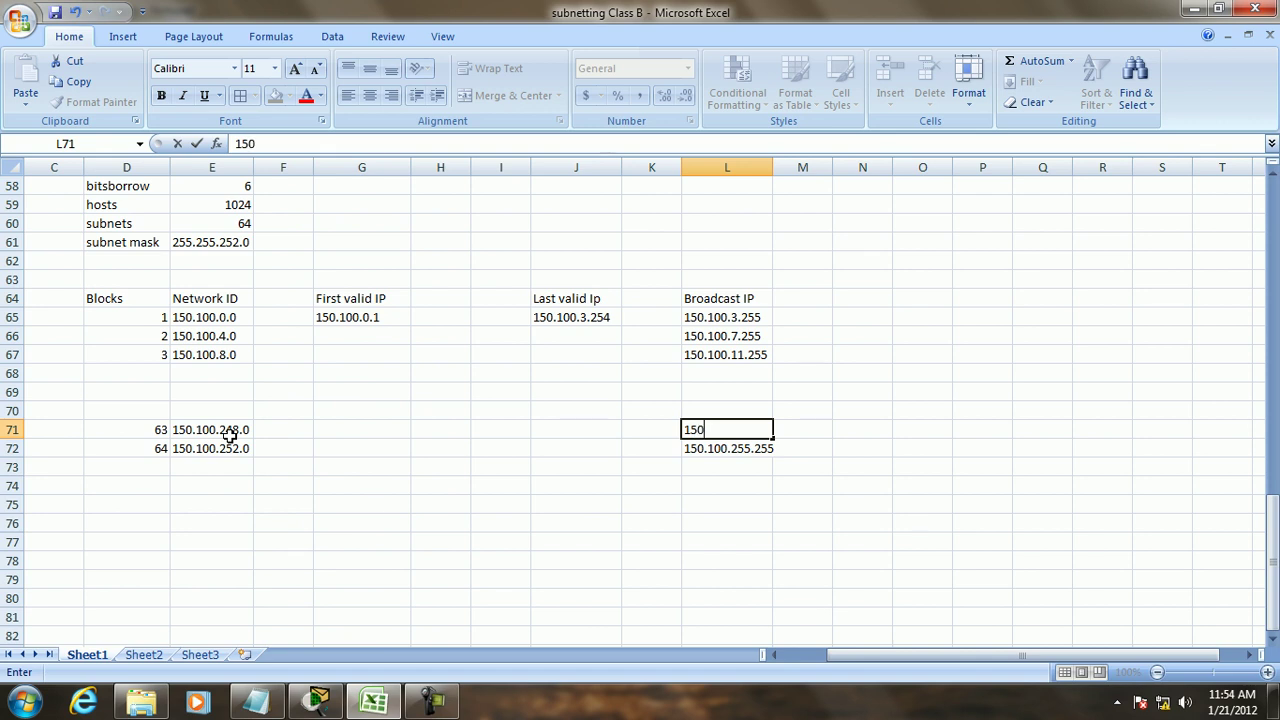
pyautogui.write('.100.251.255')
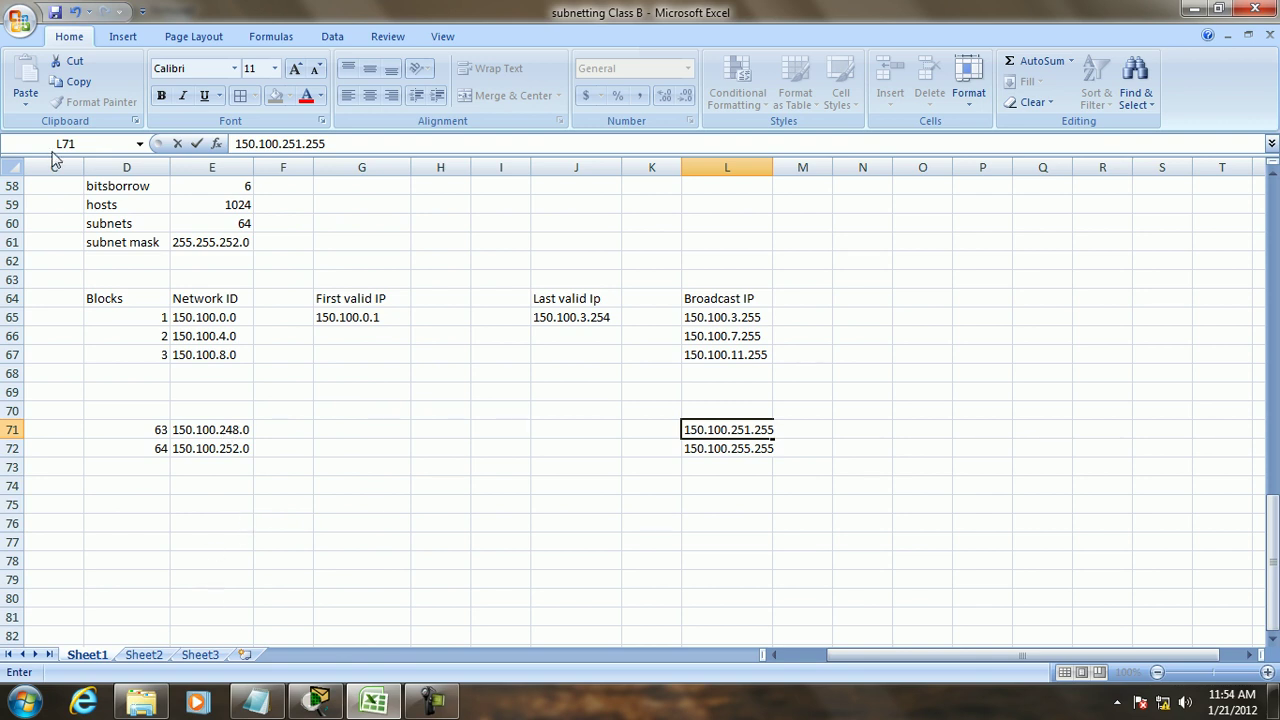
pyautogui.click(55, 12)
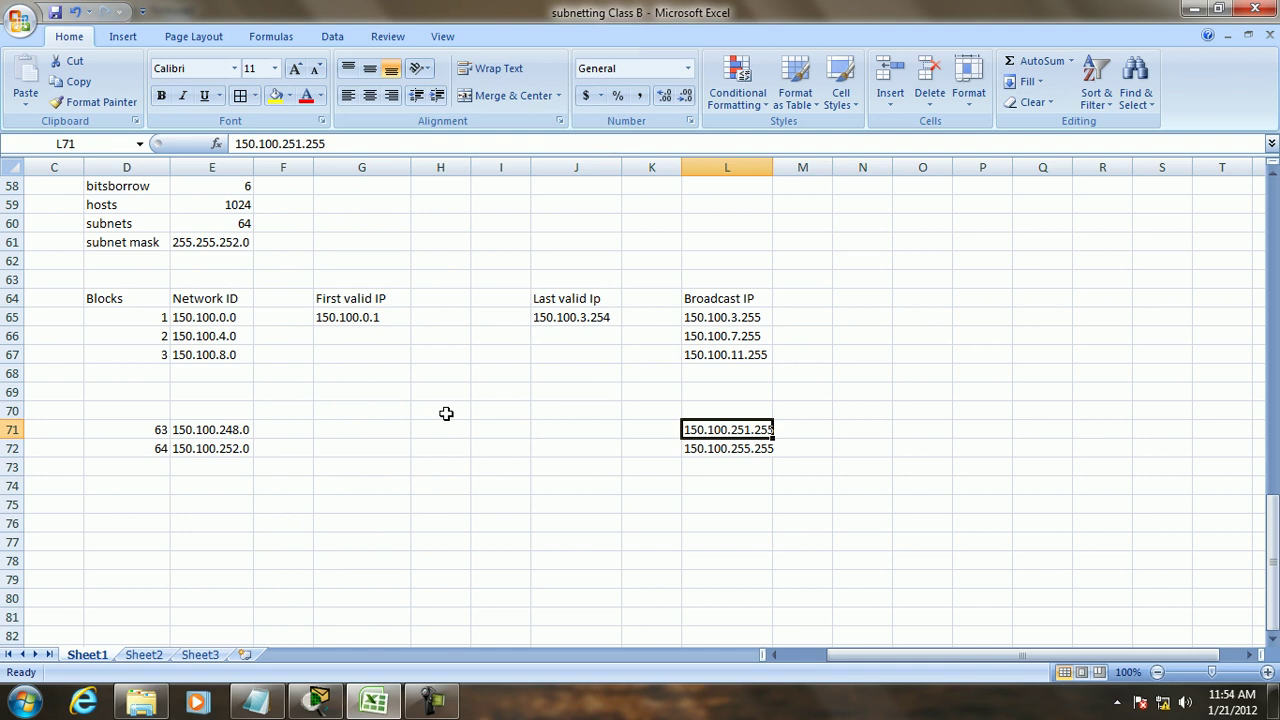
pyautogui.click(55, 12)
# Step: Review the completed 8000-host and 1000-host sections together with the octet and bits-borrow reference tables
pyautogui.scroll(3, 335, 380)
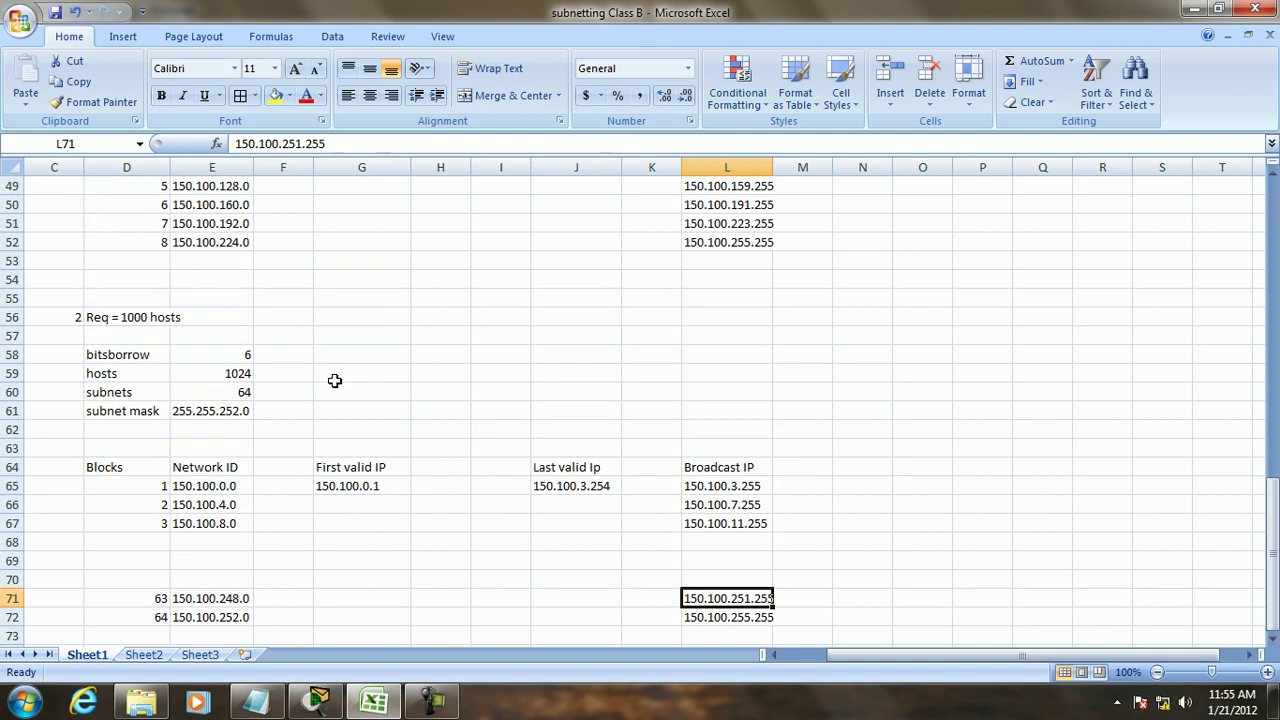
pyautogui.scroll(5, 335, 380)
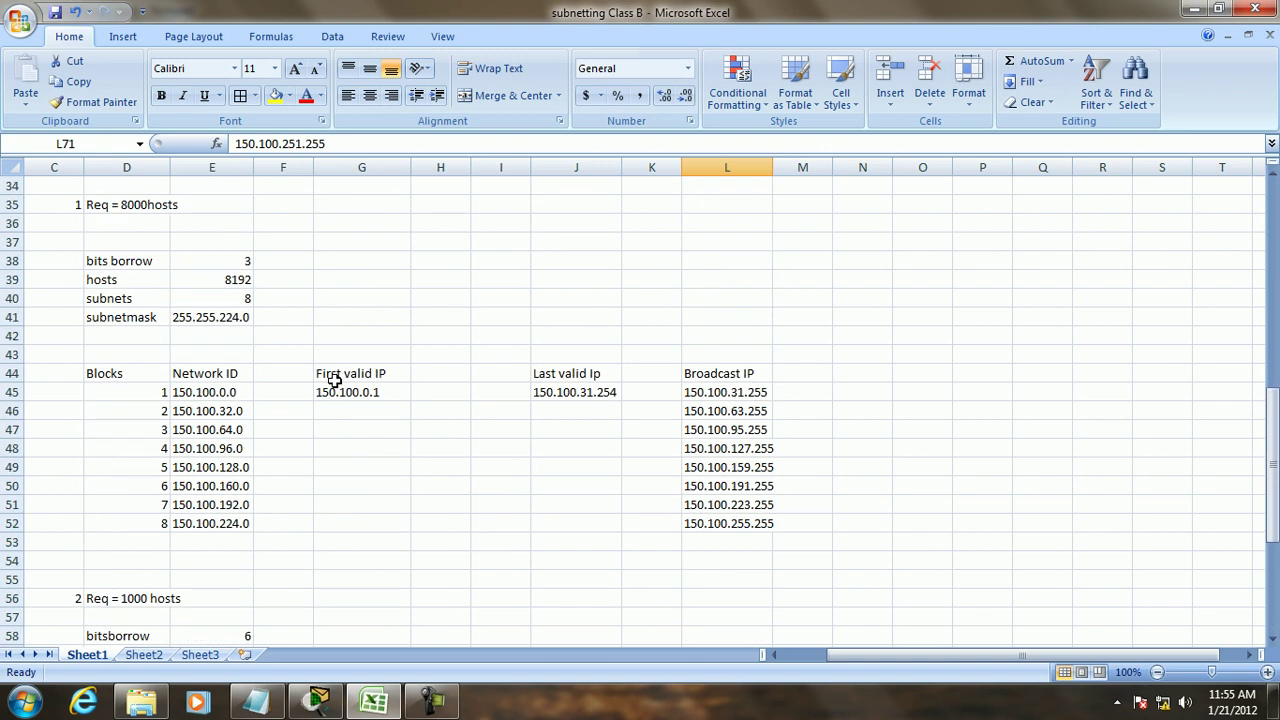
pyautogui.scroll(-4, 337, 350)
pyautogui.scroll(11, 337, 350)
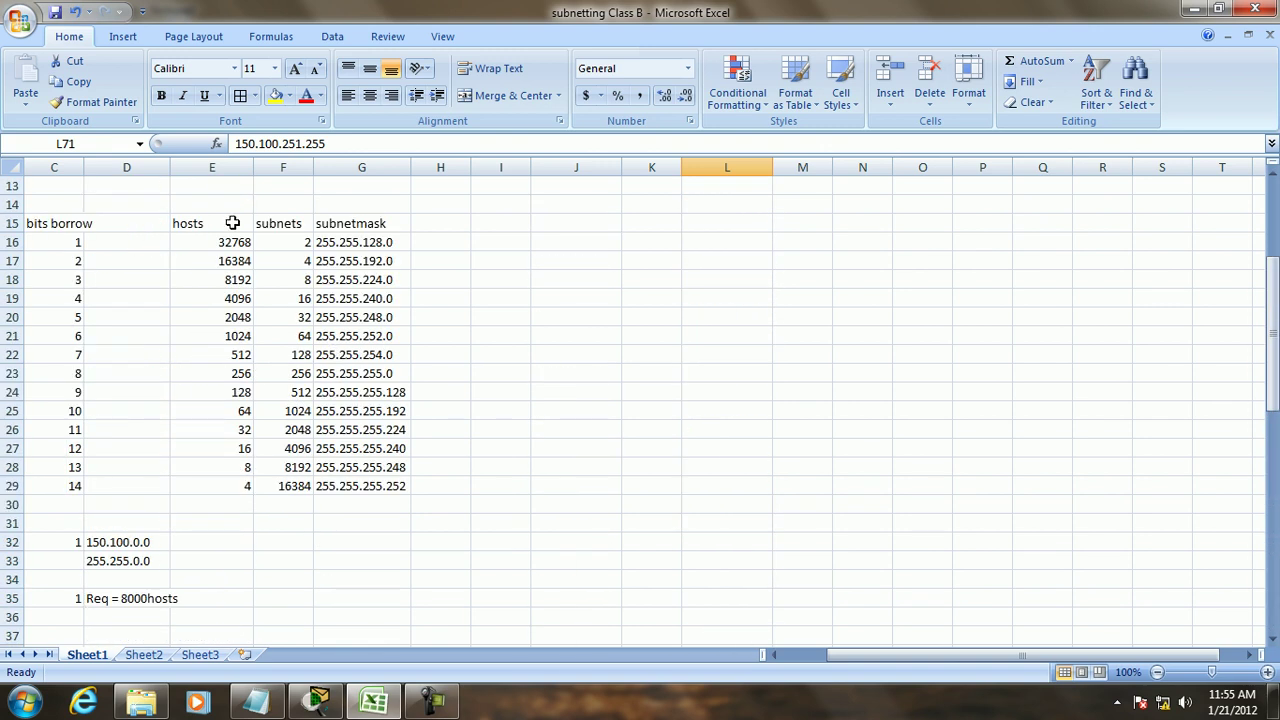
pyautogui.scroll(4, 512, 354)
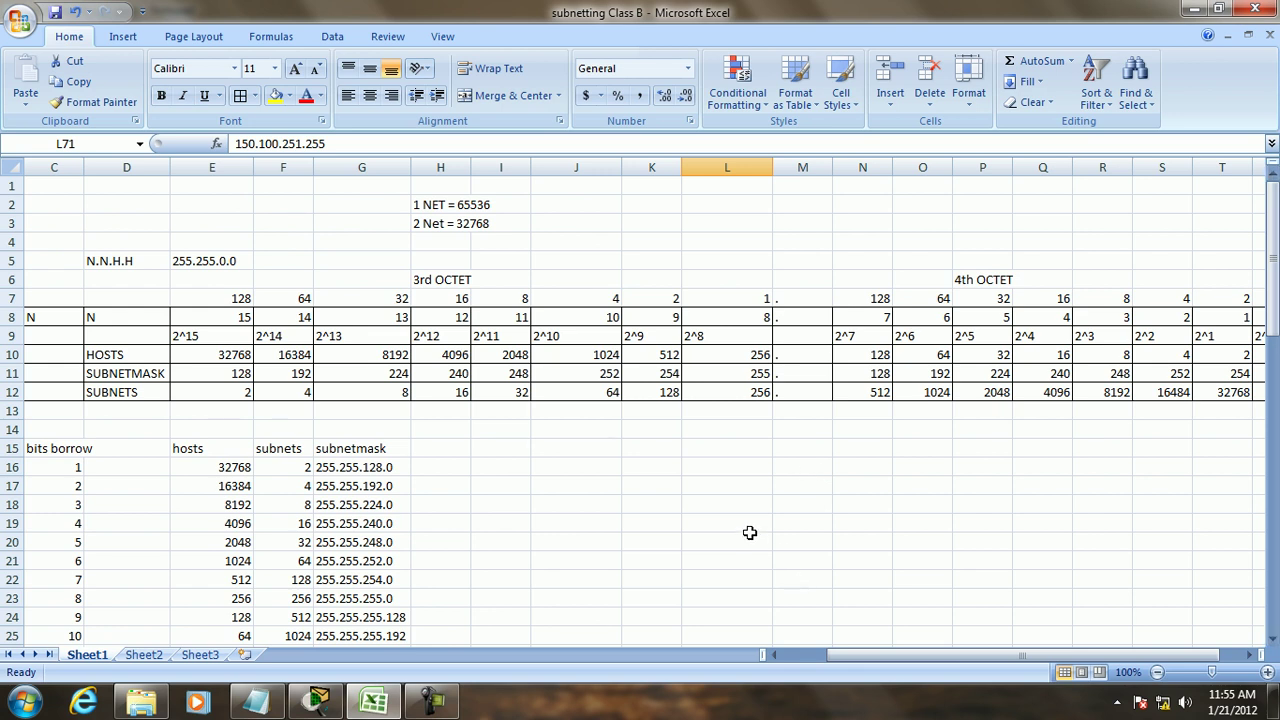
pyautogui.scroll(-12, 662, 510)
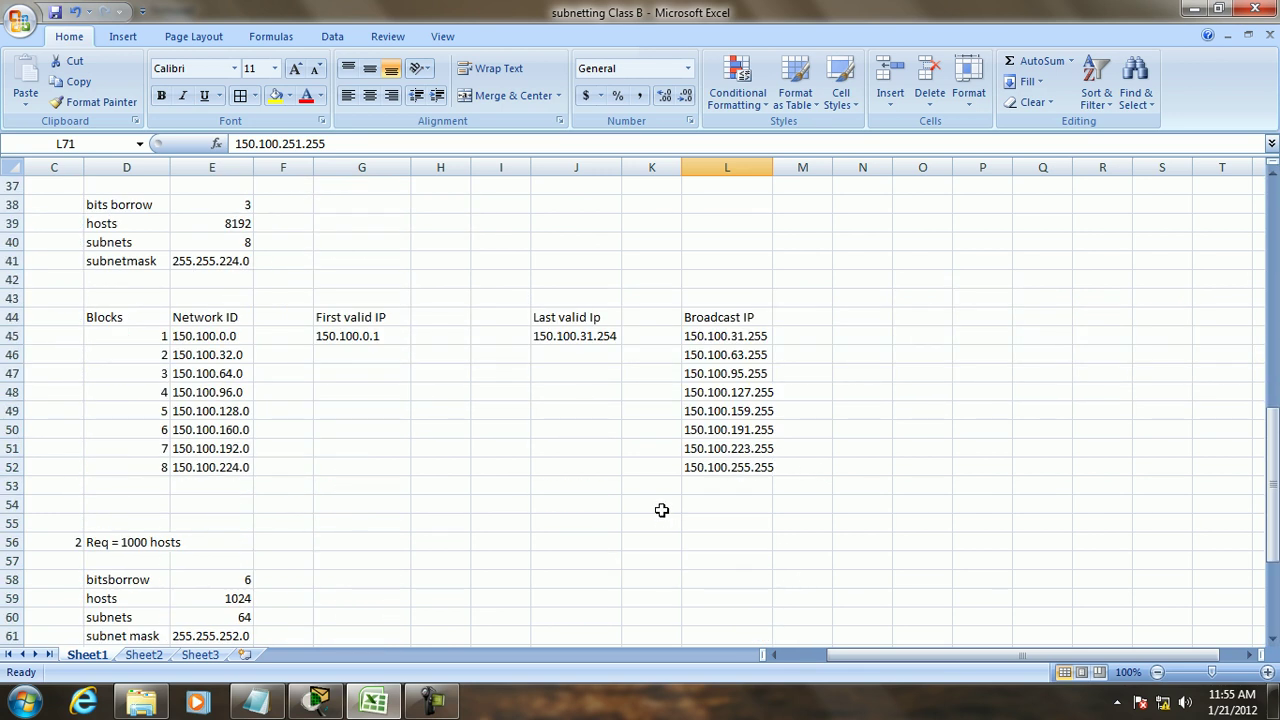
pyautogui.scroll(-7, 662, 510)
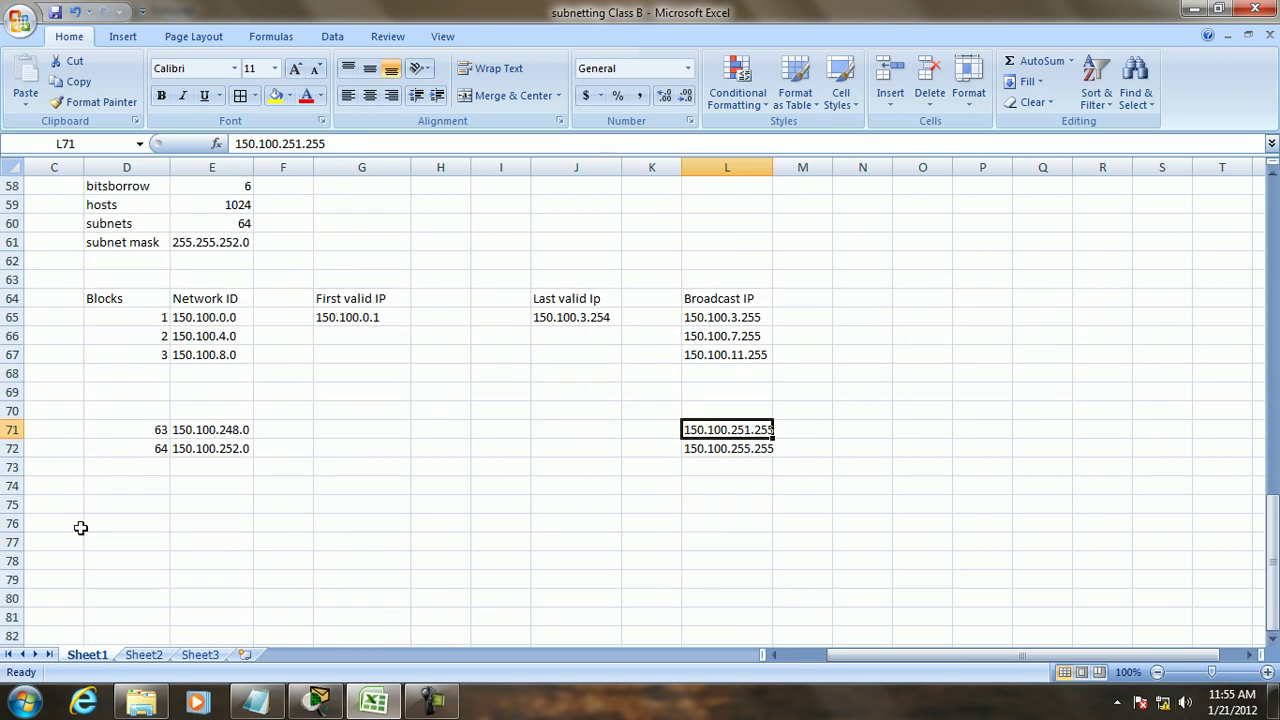
# Step: Start the next requirement with number 3 in C76 and "Req 4000 subnets" in D76
pyautogui.click(73, 525)
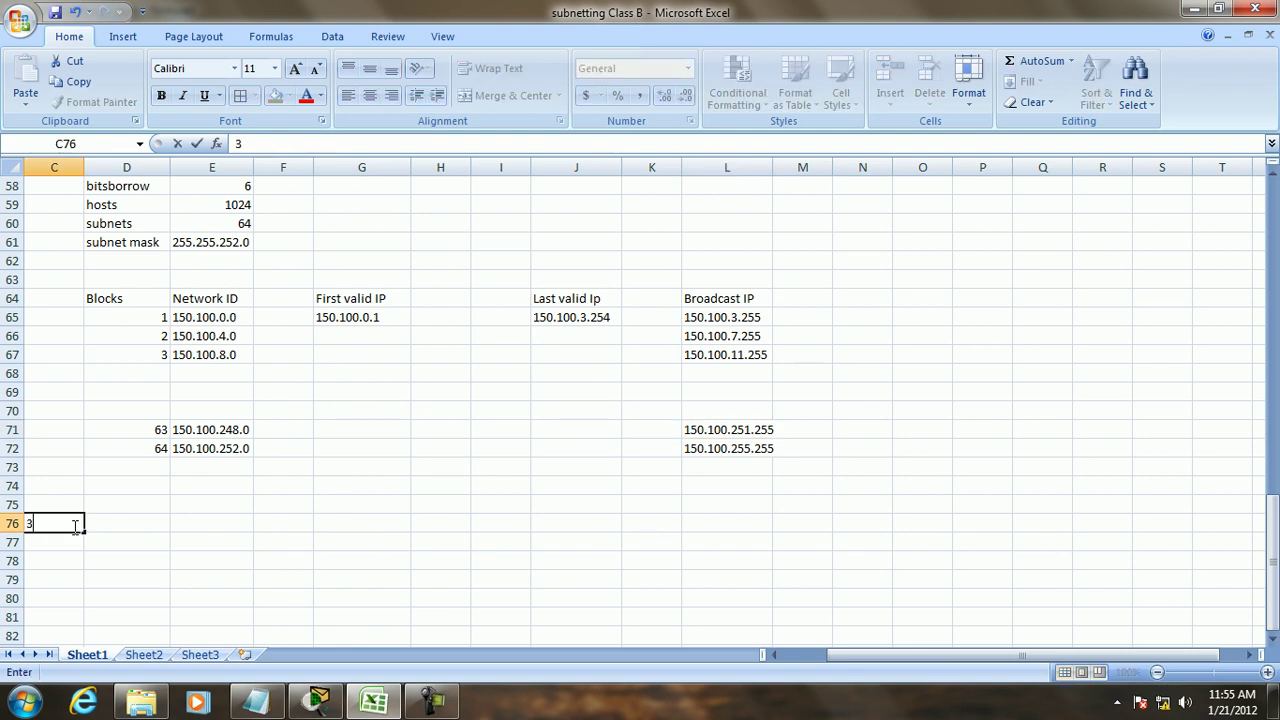
pyautogui.press('Right')
pyautogui.write('Requ')
pyautogui.press('BackSpace')
pyautogui.press('BackSpace')
pyautogui.write('q 400')
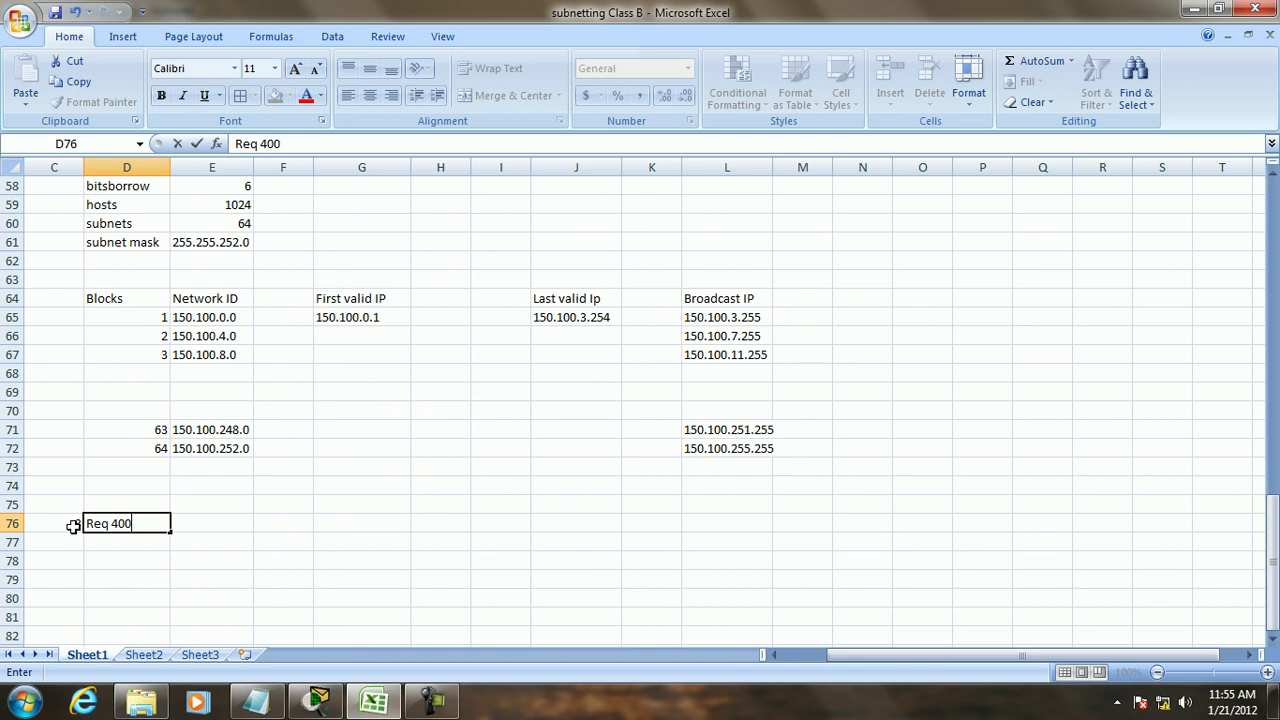
pyautogui.write('0 subnets')
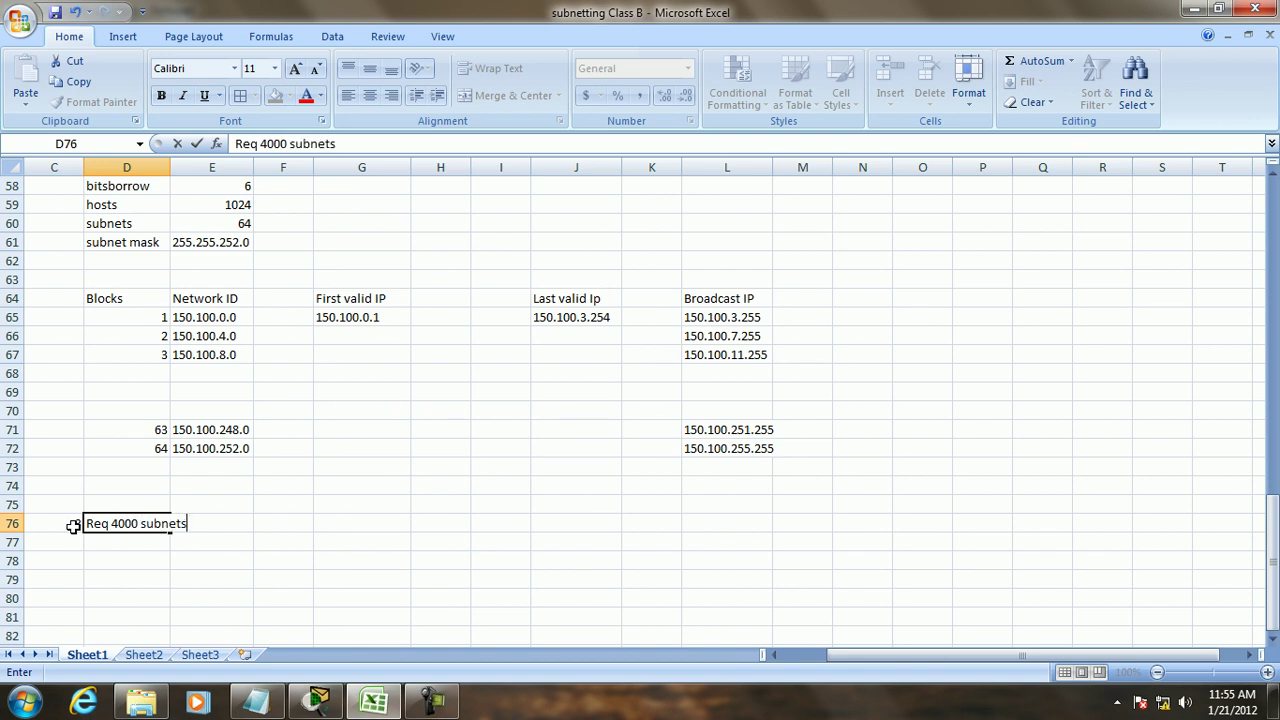
# Step: Enter the row labels bitborrow, hosts, subnets and subnetmask in cells D78 to D81
pyautogui.click(127, 561)
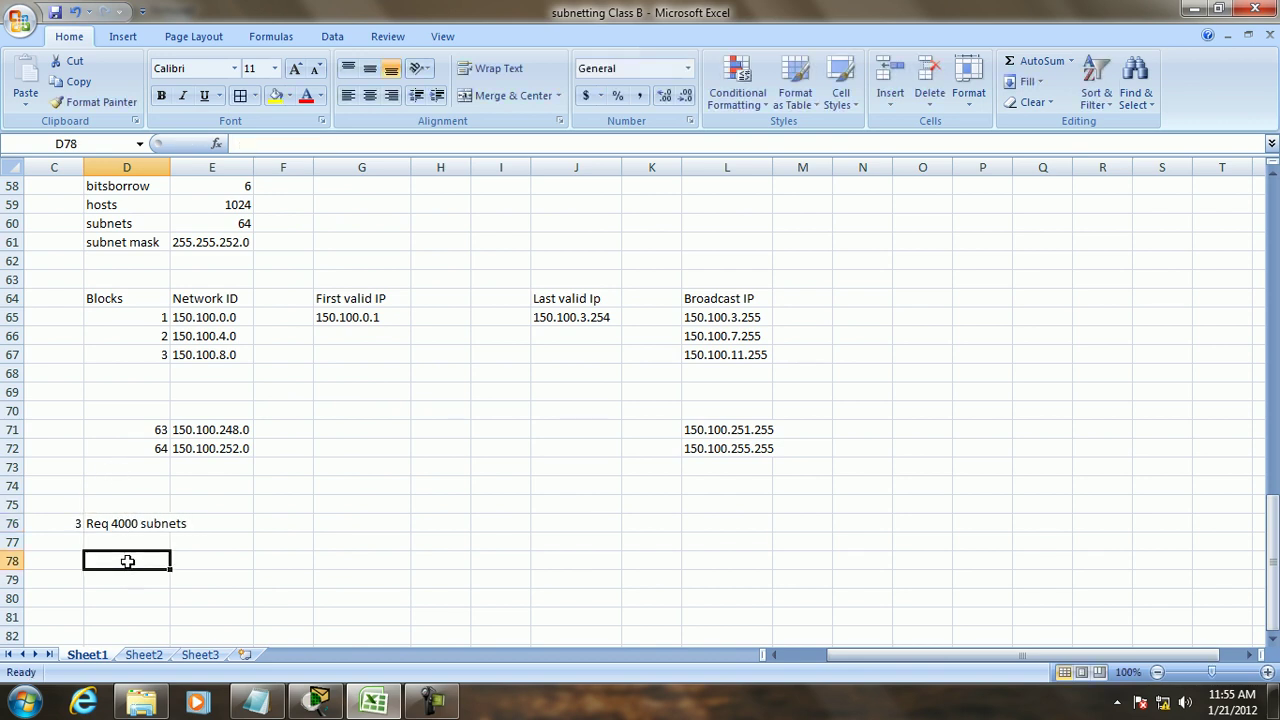
pyautogui.write('bitborrow')
pyautogui.press('Return')
pyautogui.write('hosts')
pyautogui.press('Return')
pyautogui.write('subnets')
pyautogui.press('Return')
pyautogui.write('subnetmask')
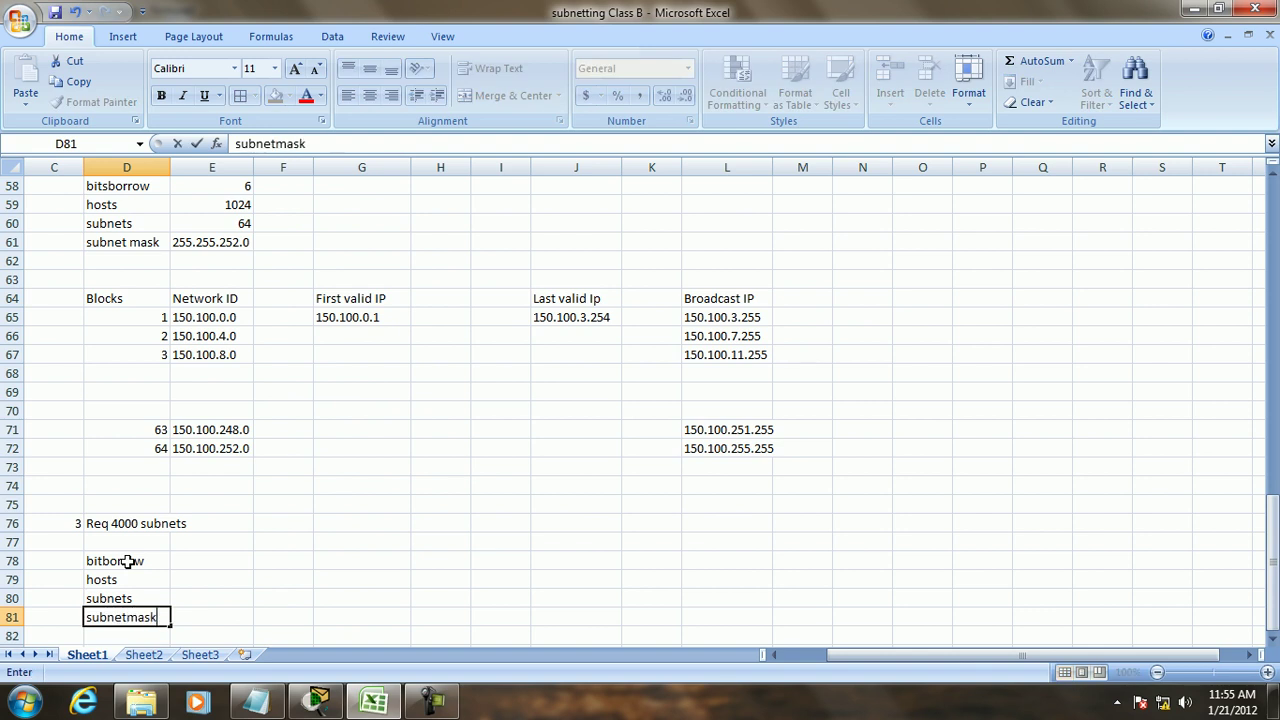
# Step: Using the octet reference table, enter 12 for bitborrow in E78 and 4096 for hosts in E79
pyautogui.scroll(11, 325, 528)
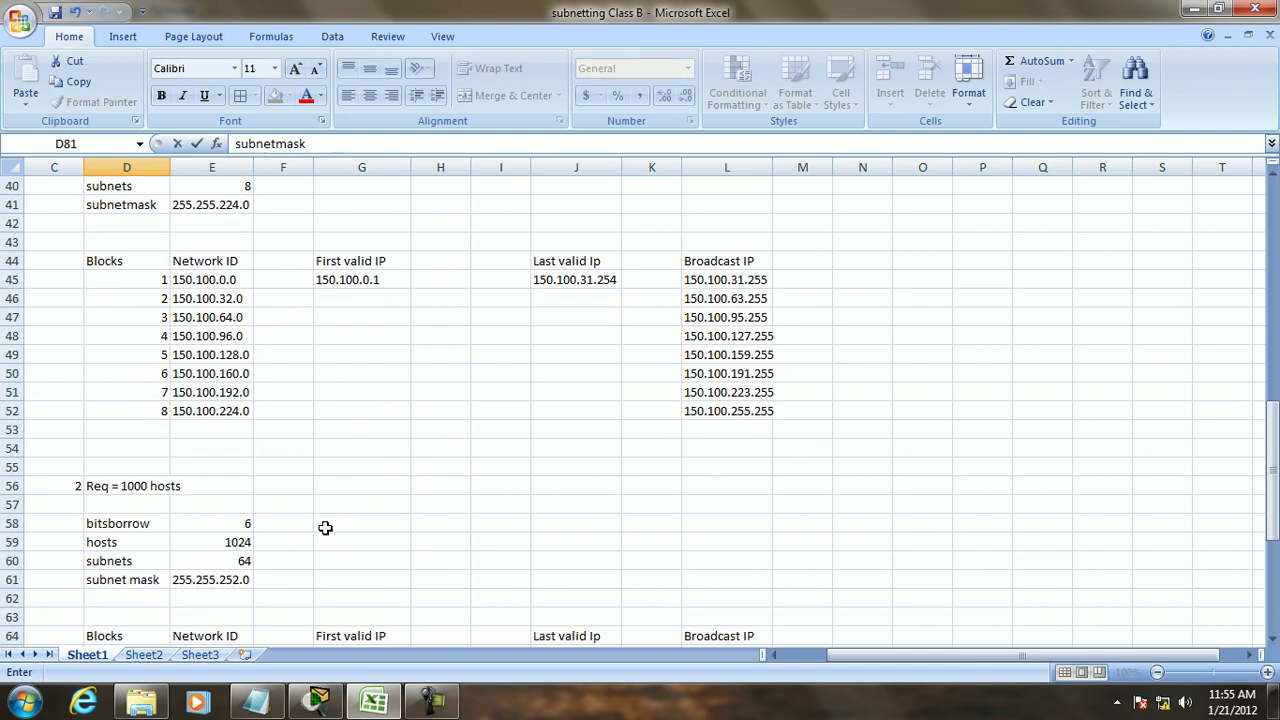
pyautogui.scroll(8, 325, 528)
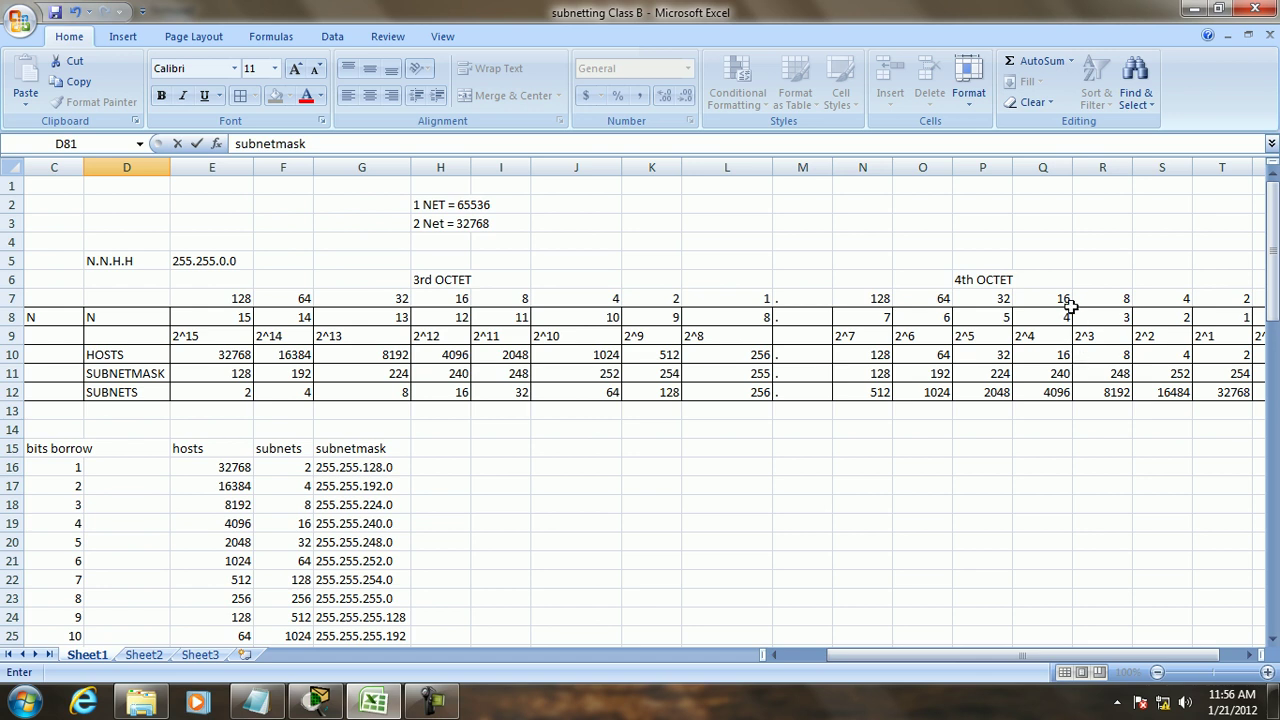
pyautogui.scroll(-5, 582, 464)
pyautogui.scroll(-15, 582, 464)
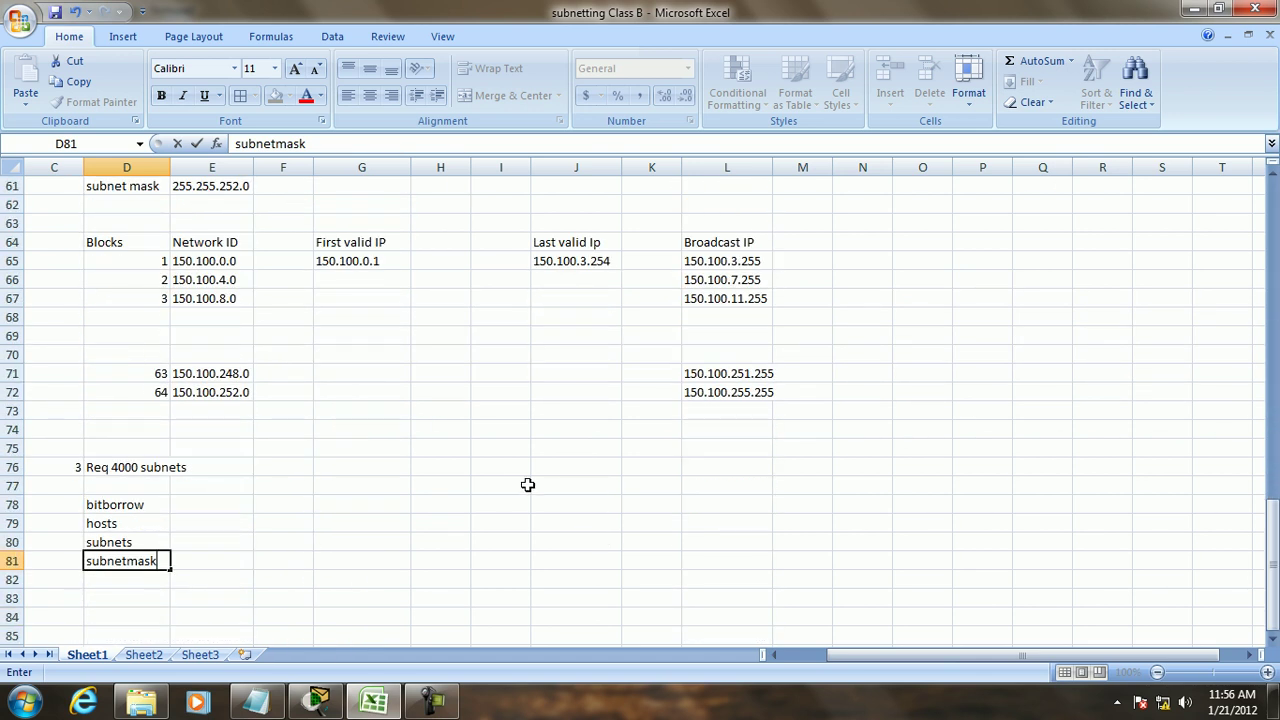
pyautogui.click(180, 504)
pyautogui.write('12')
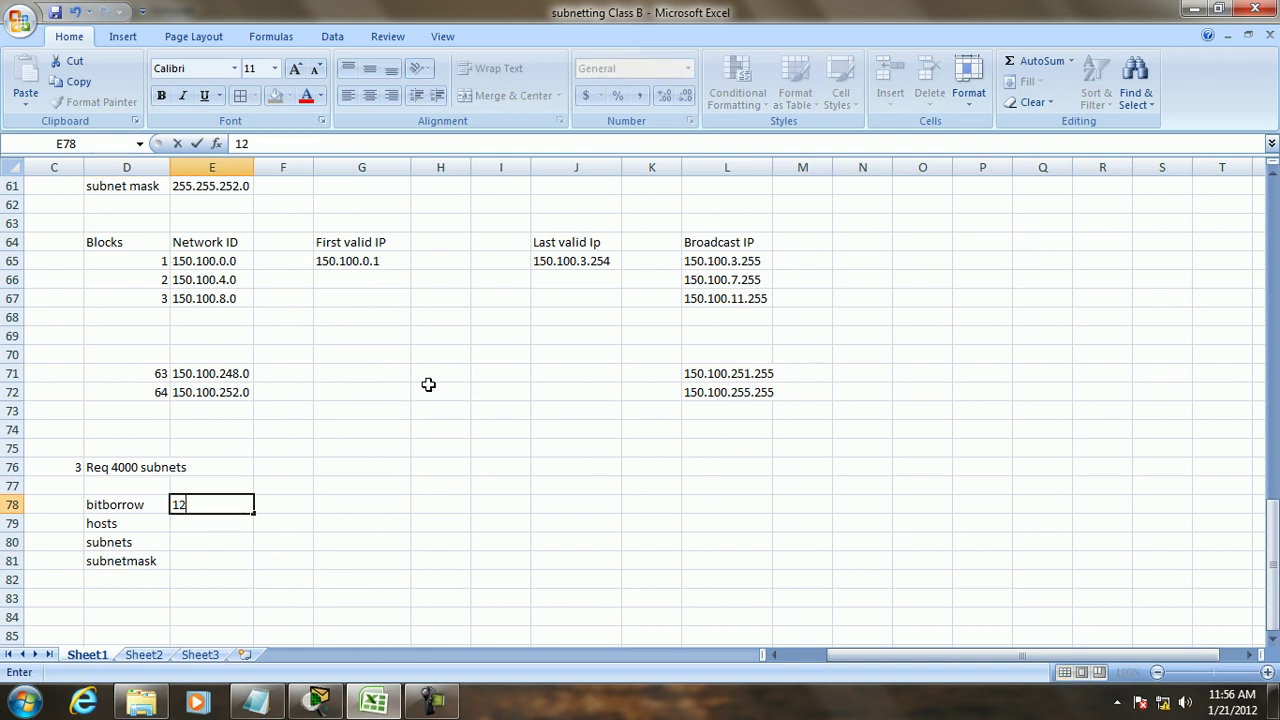
pyautogui.click(220, 526)
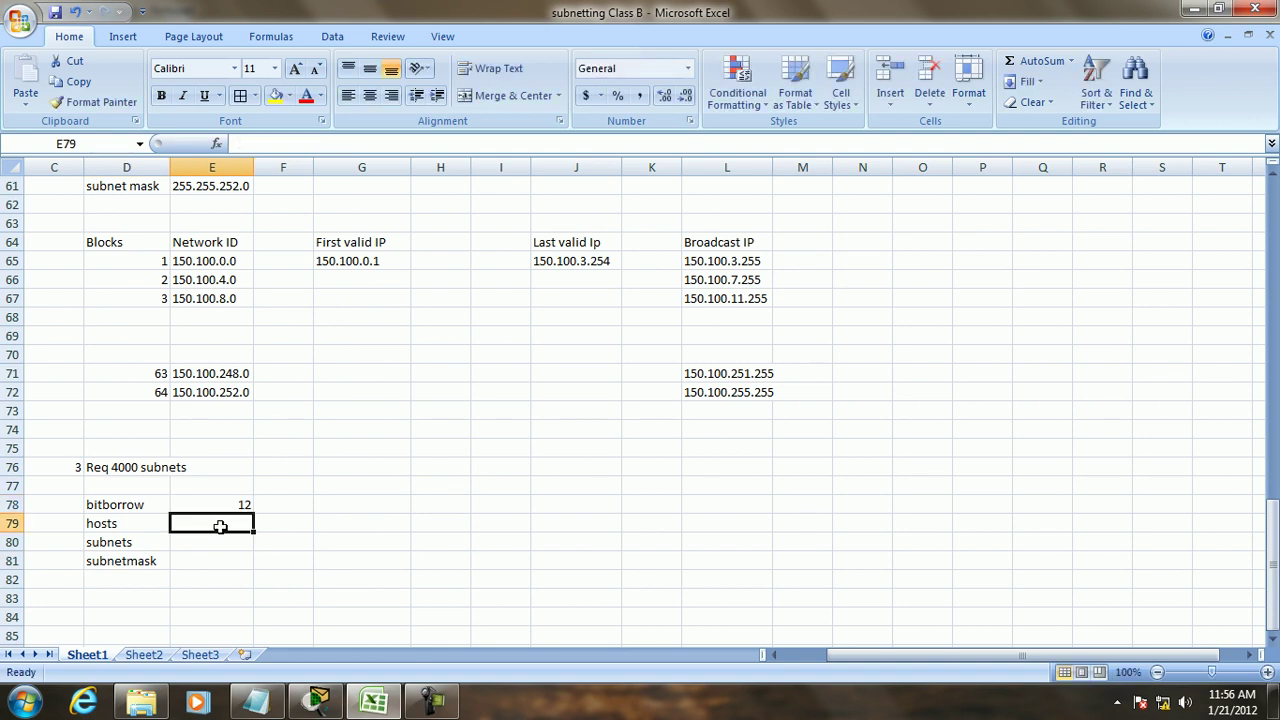
pyautogui.write('096')
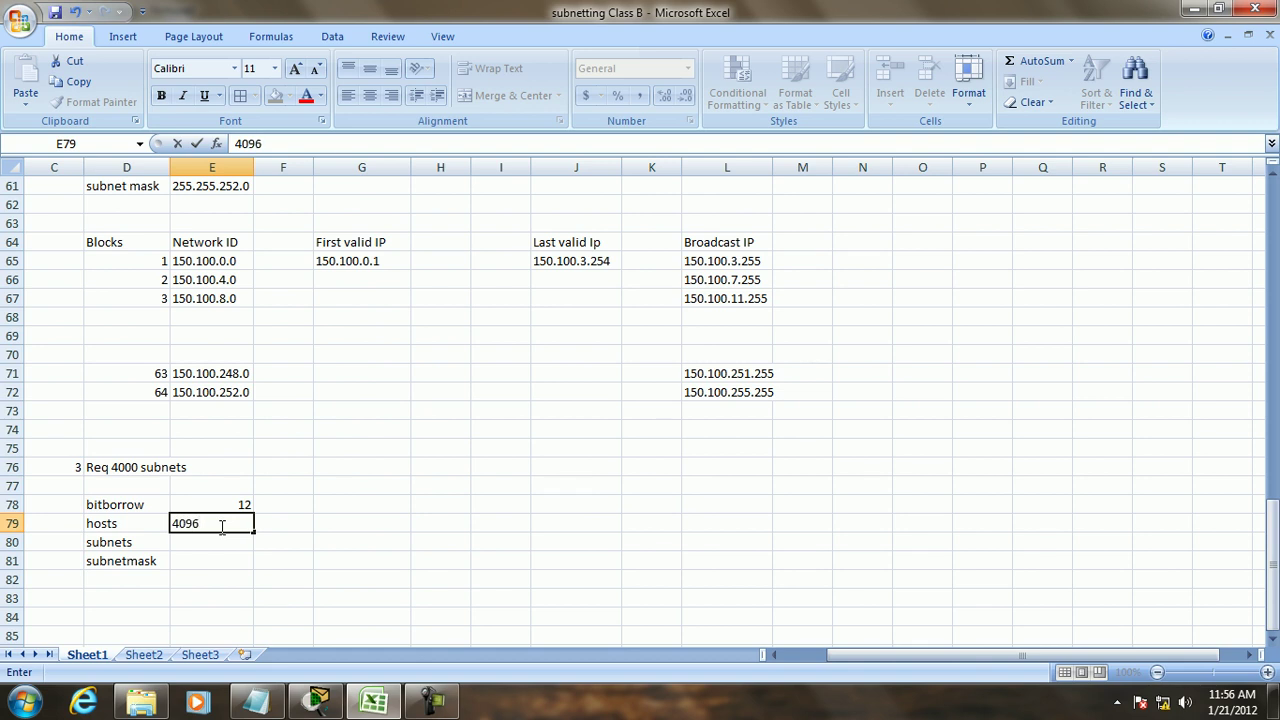
# Step: Enter 16 for subnets in E80, directly below the hosts value
pyautogui.press('Return')
pyautogui.write('16')
pyautogui.press('Return')
# Step: Using the octet reference table, enter 255.255.255.240 for subnetmask in E81 and autofit column E to its contents
pyautogui.write('2')
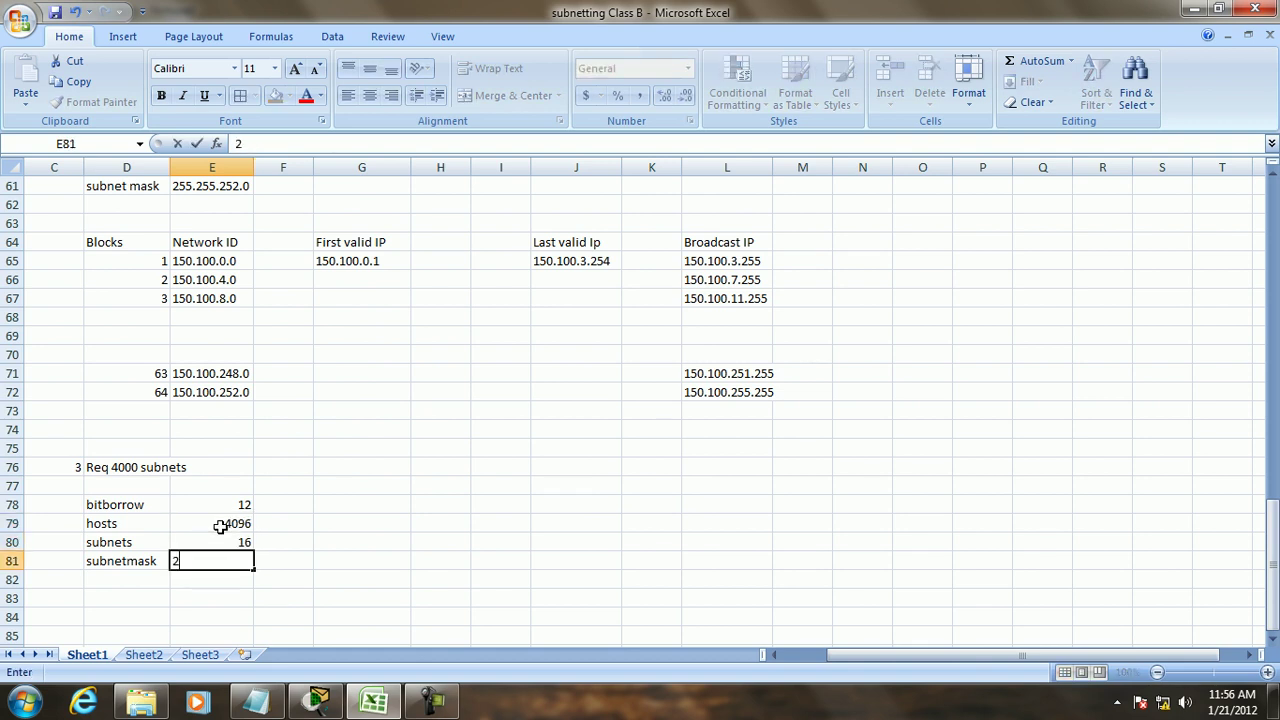
pyautogui.write('55.255.255')
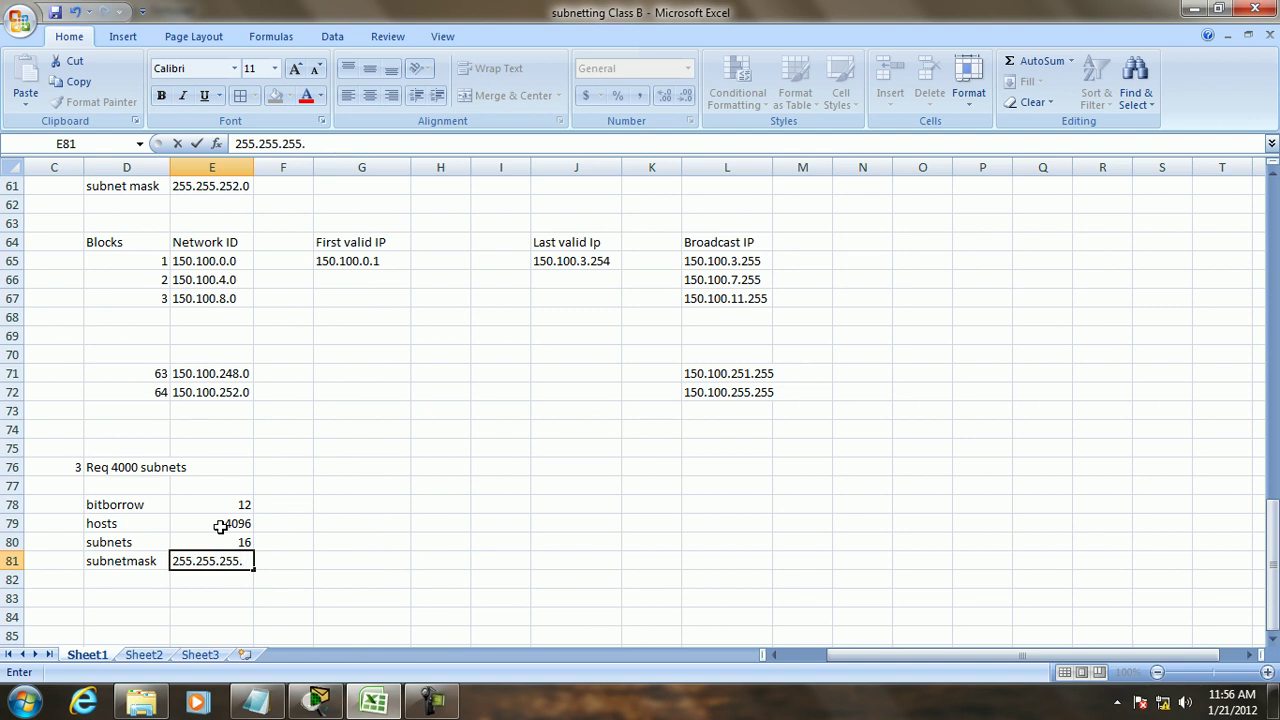
pyautogui.scroll(10, 392, 450)
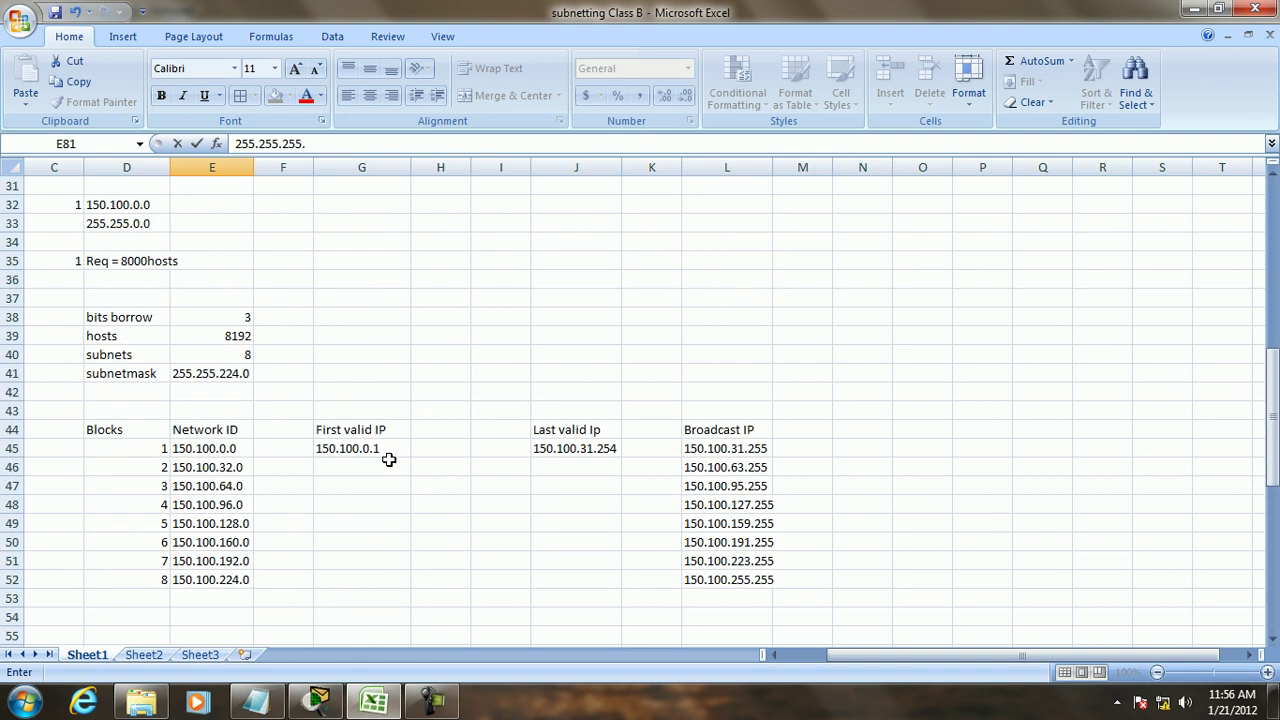
pyautogui.scroll(10, 388, 459)
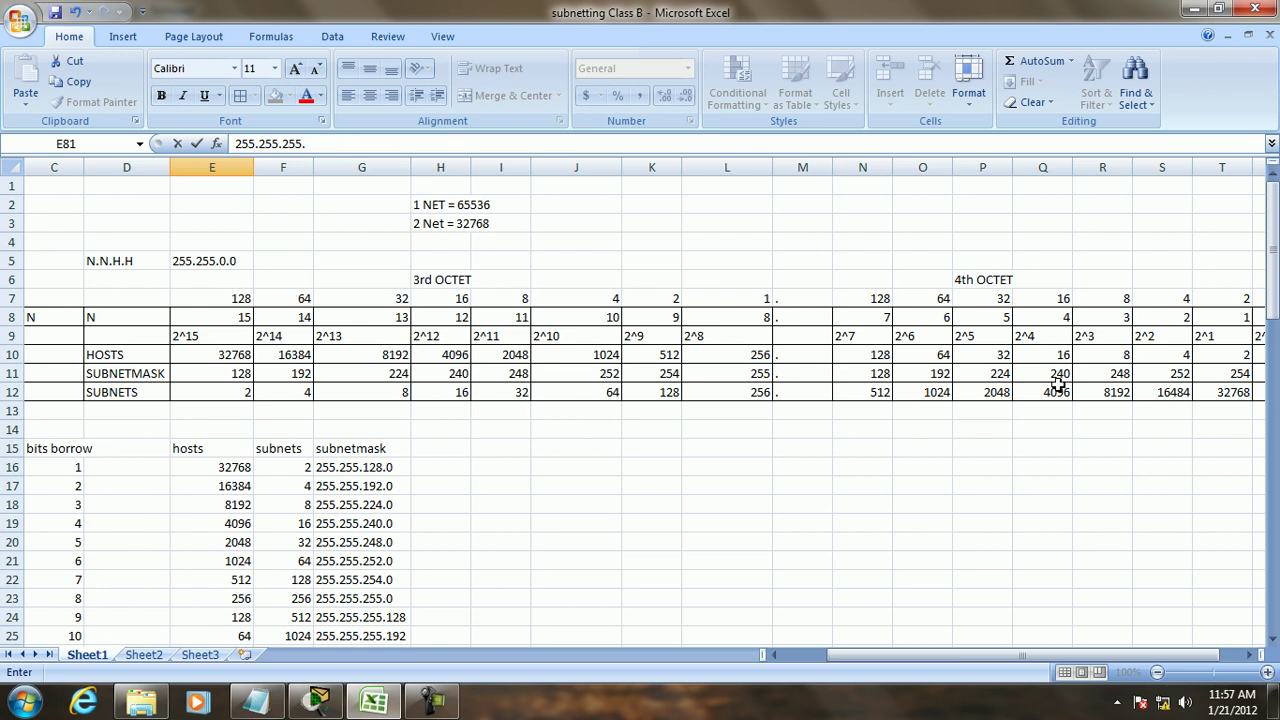
pyautogui.scroll(-20, 650, 420)
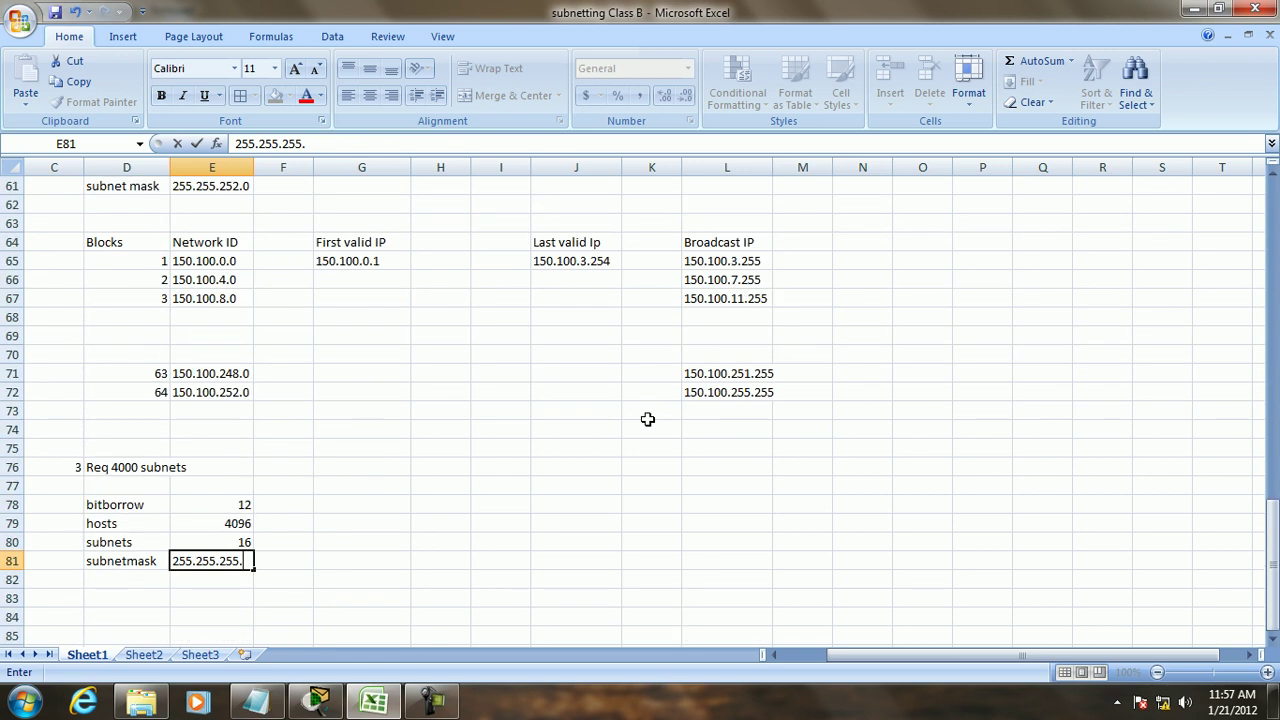
pyautogui.write('240')
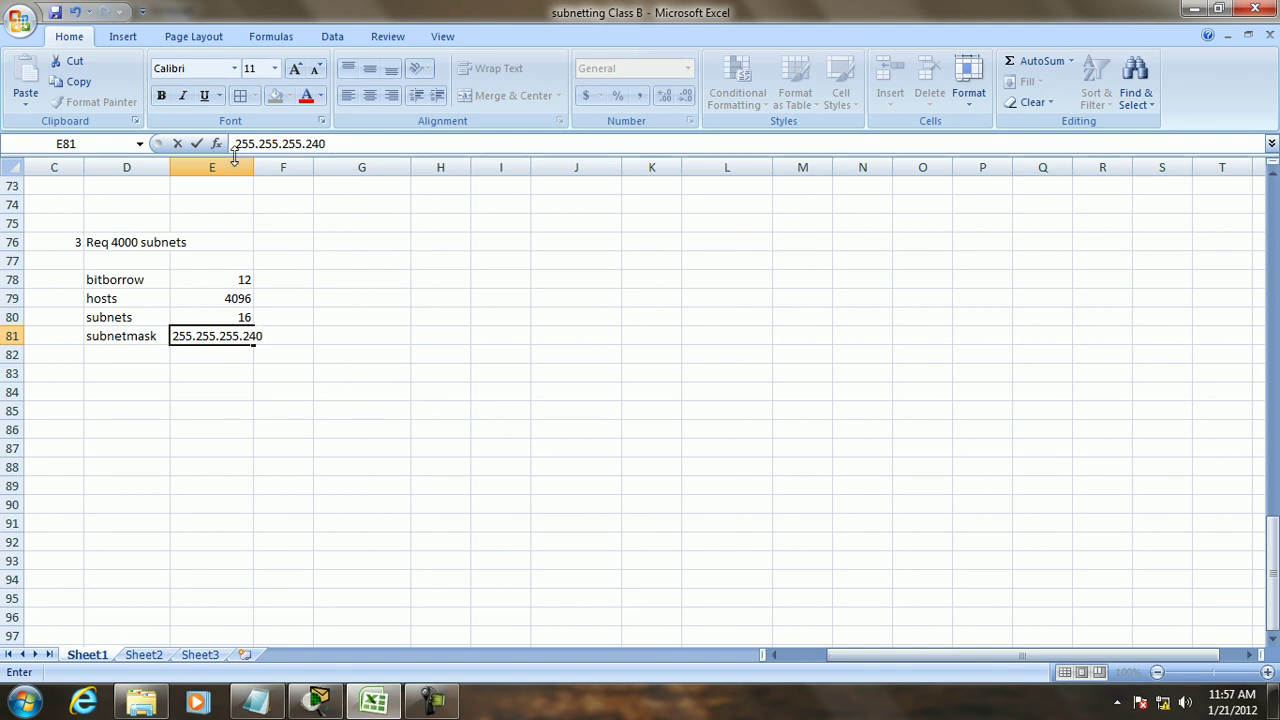
pyautogui.click(258, 256)
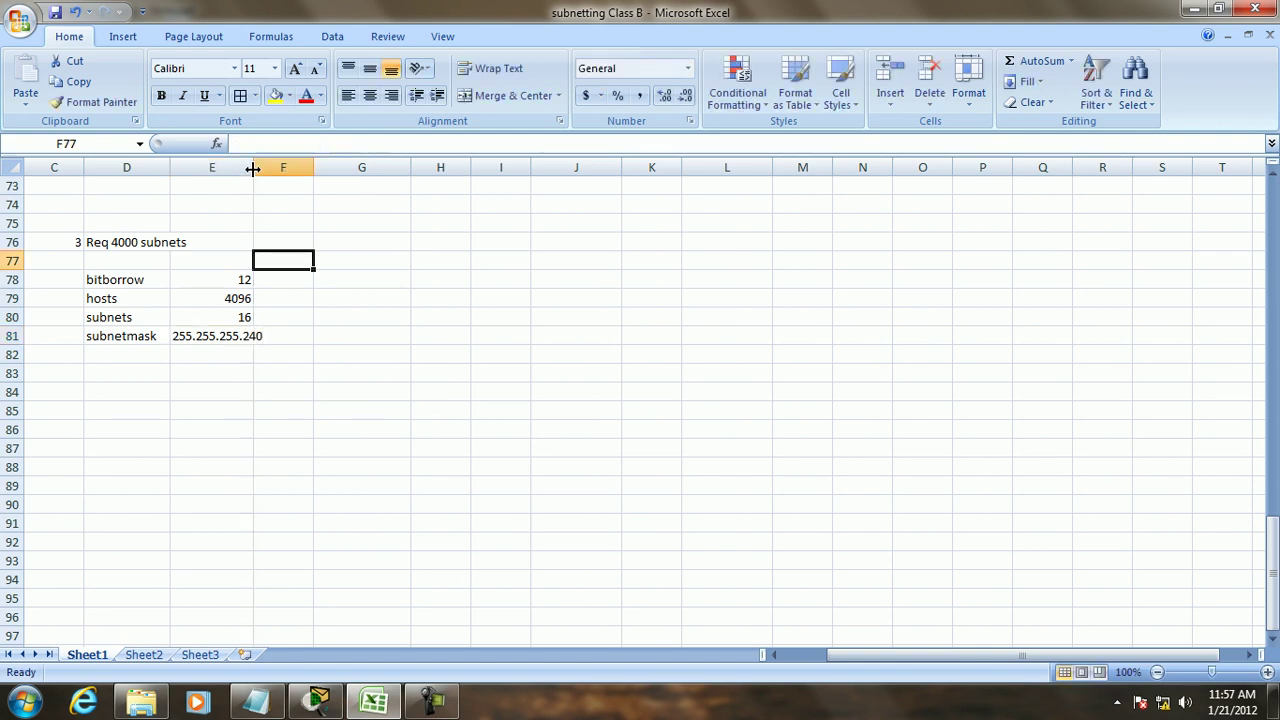
pyautogui.doubleClick(253, 168)
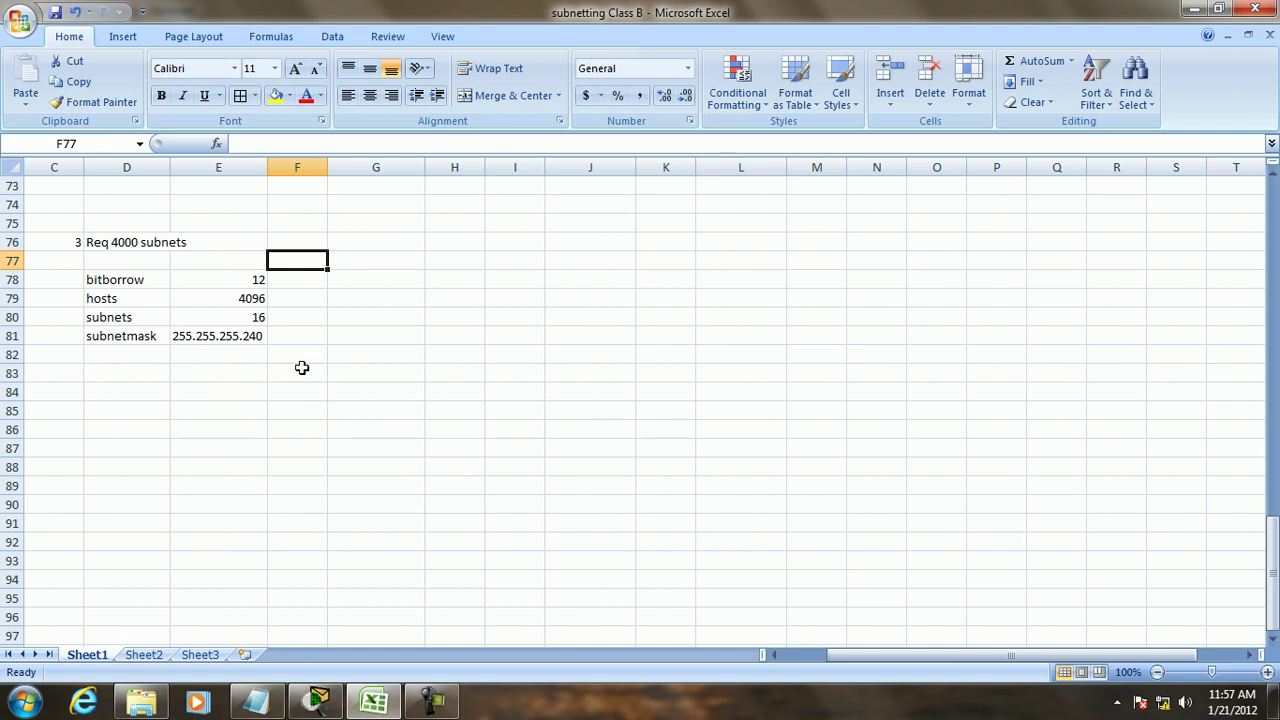
# Step: Copy the block table headers from D64:L64 into row 84, starting at D84
pyautogui.scroll(5, 297, 369)
pyautogui.click(140, 298)
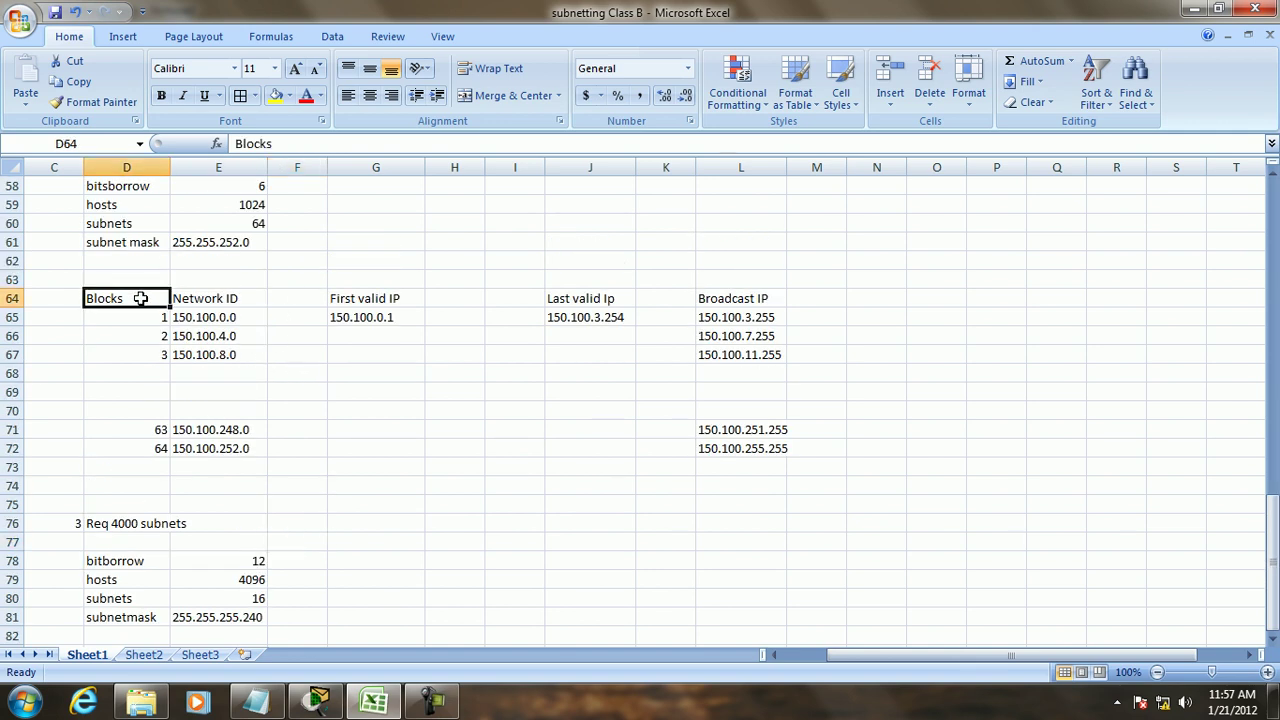
pyautogui.hotkey('shift', 'Right')
pyautogui.hotkey('shift', 'Right')
pyautogui.hotkey('shift', 'Right')
pyautogui.hotkey('shift', 'Right')
pyautogui.hotkey('shift', 'Right')
pyautogui.hotkey('shift', 'Right')
pyautogui.hotkey('shift', 'Right')
pyautogui.hotkey('shift', 'Right')
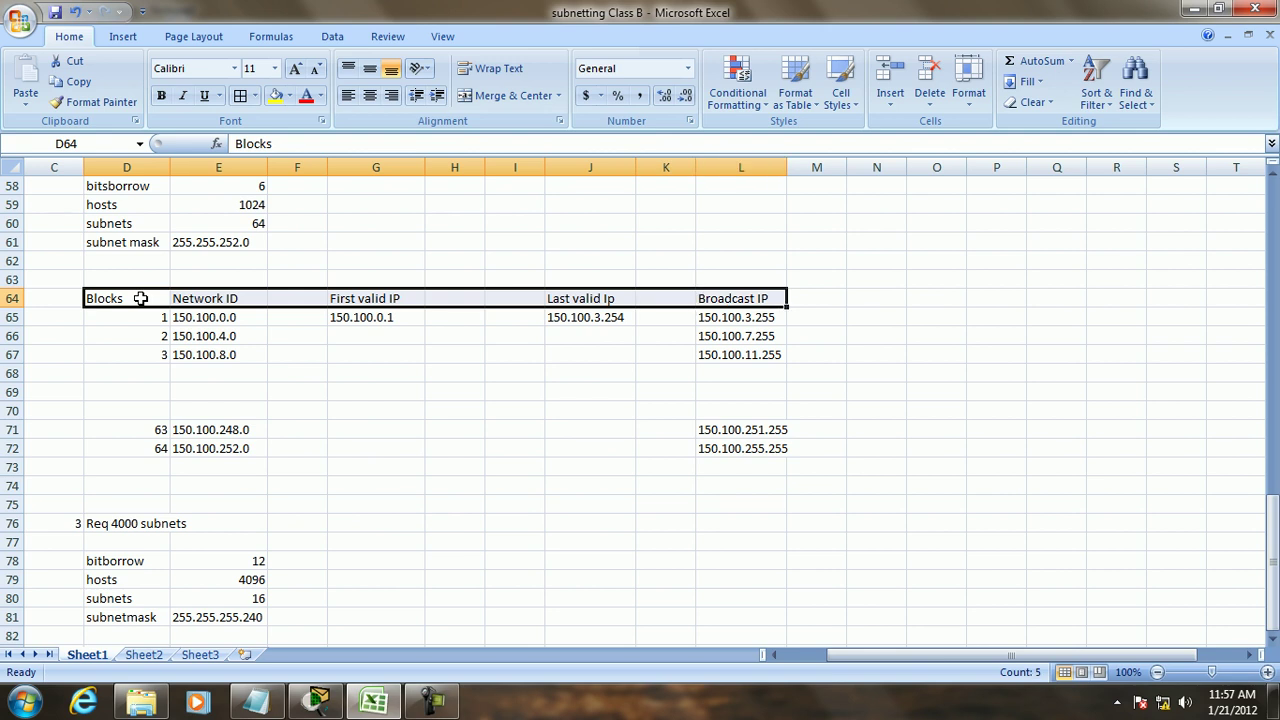
pyautogui.hotkey('ctrl', 'c')
pyautogui.scroll(-4, 145, 302)
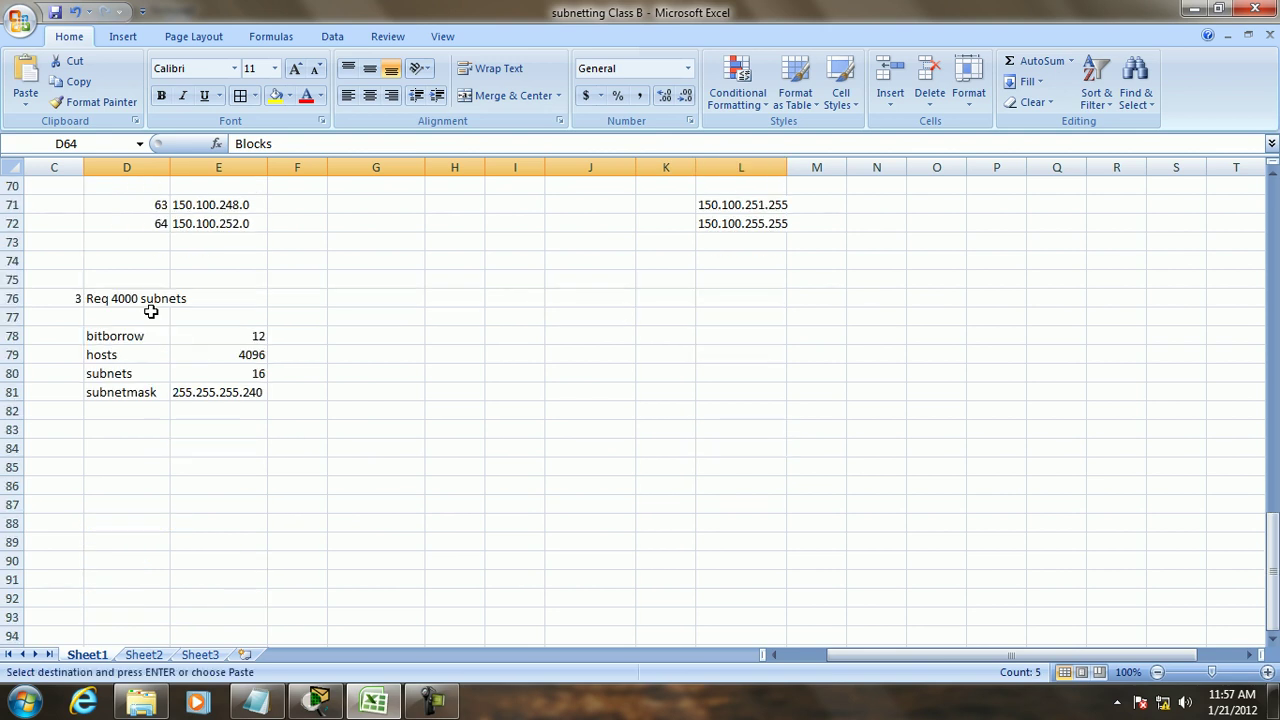
pyautogui.click(138, 448)
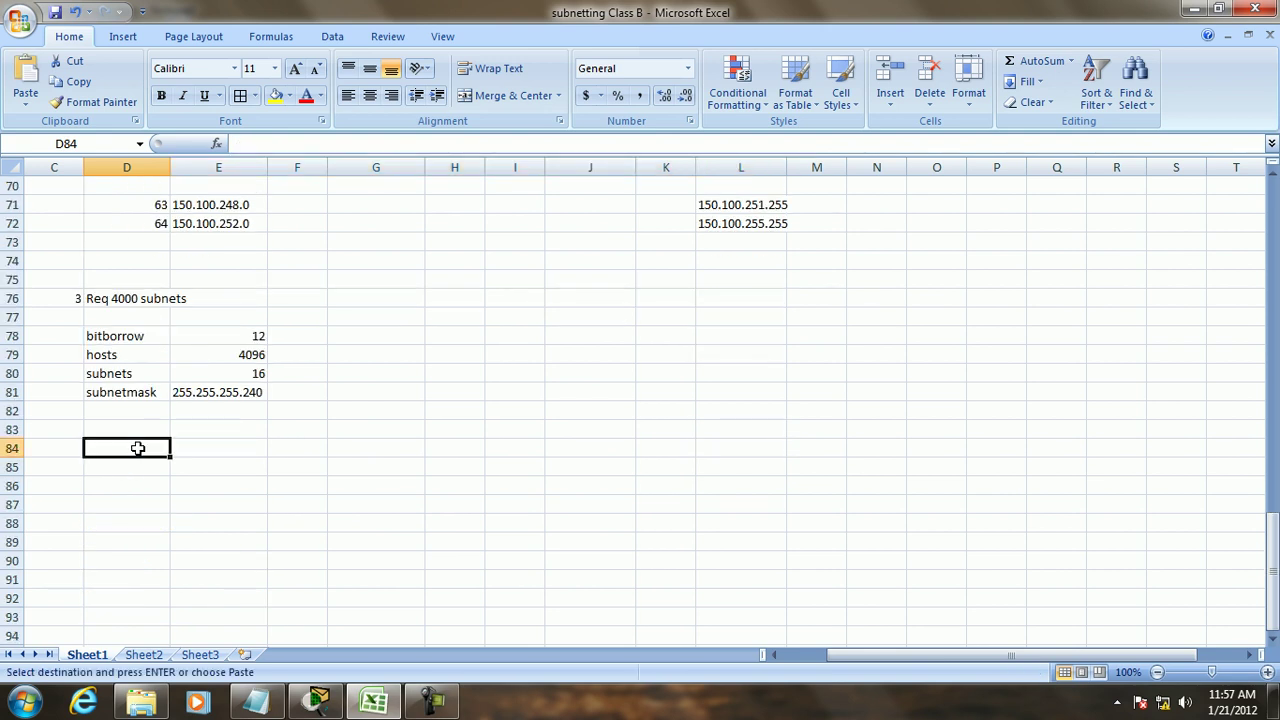
pyautogui.hotkey('ctrl', 'v')
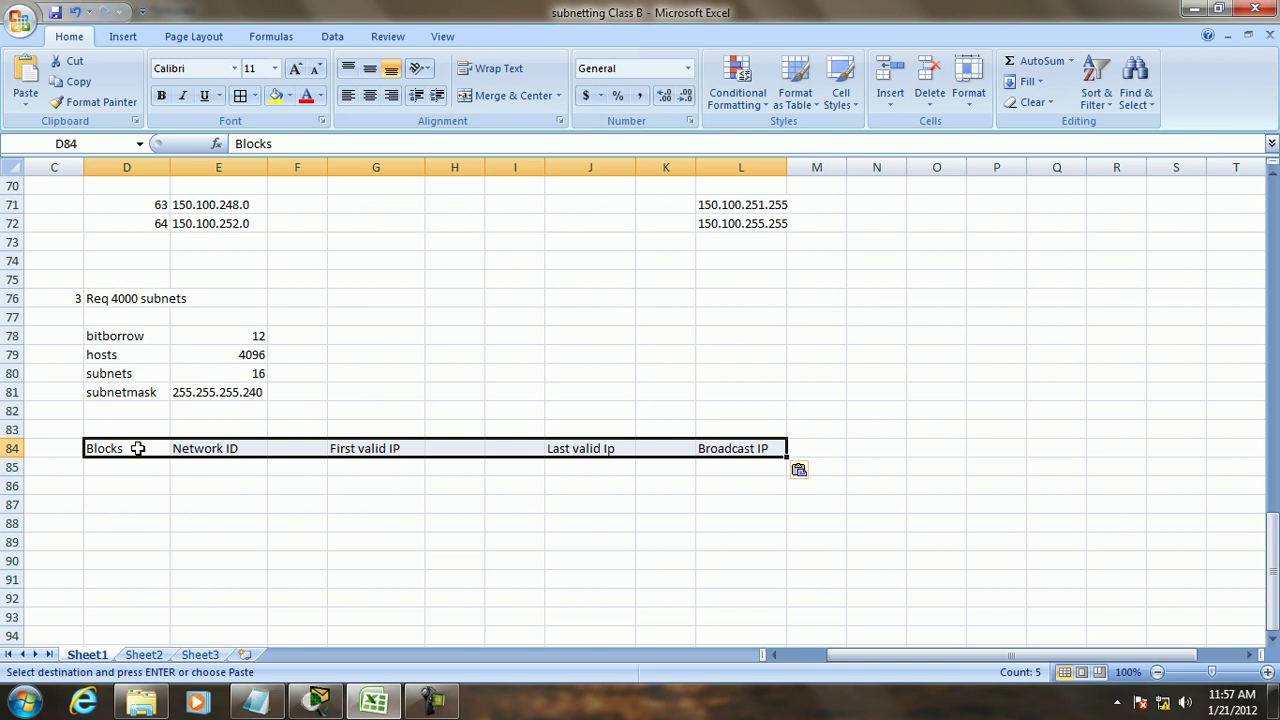
# Step: Switch to the Subnetting Rough work file in Notepad and insert a line of equals signs below 150.100.255.255
pyautogui.click(256, 700)
pyautogui.click(407, 585)
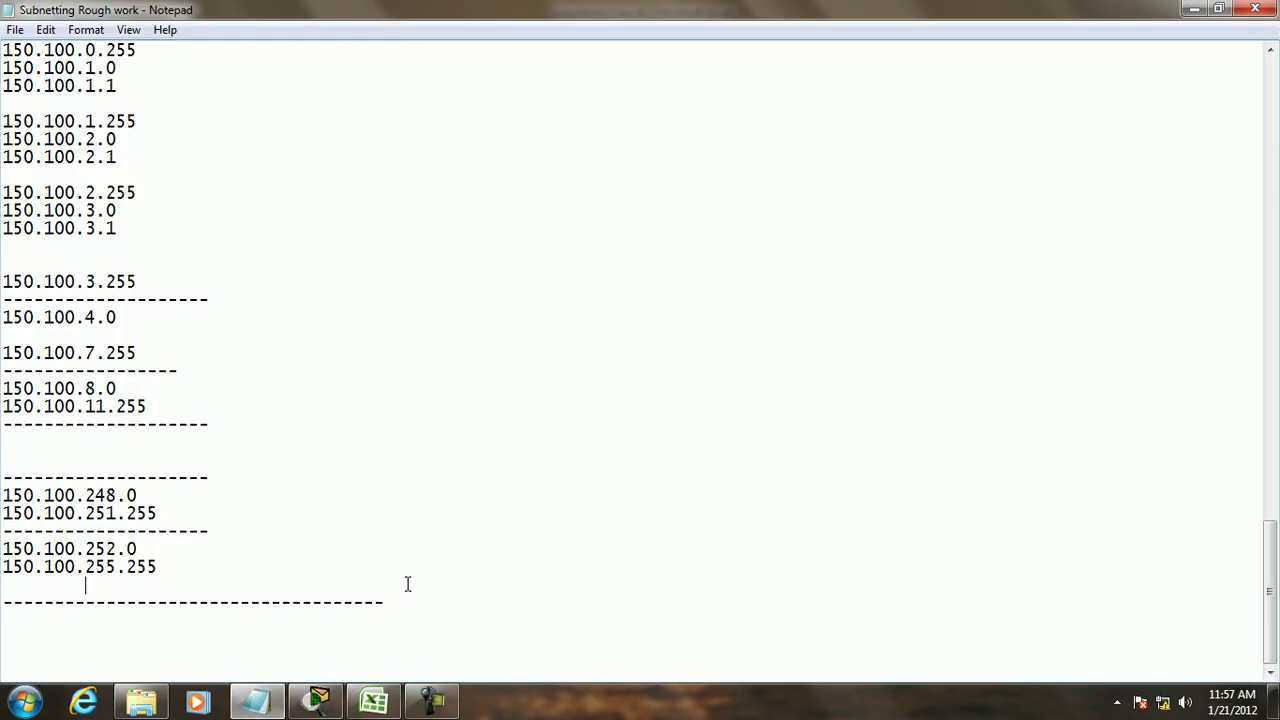
pyautogui.write('=')
pyautogui.press('BackSpace')
pyautogui.press('Return')
pyautogui.write('=========================================')
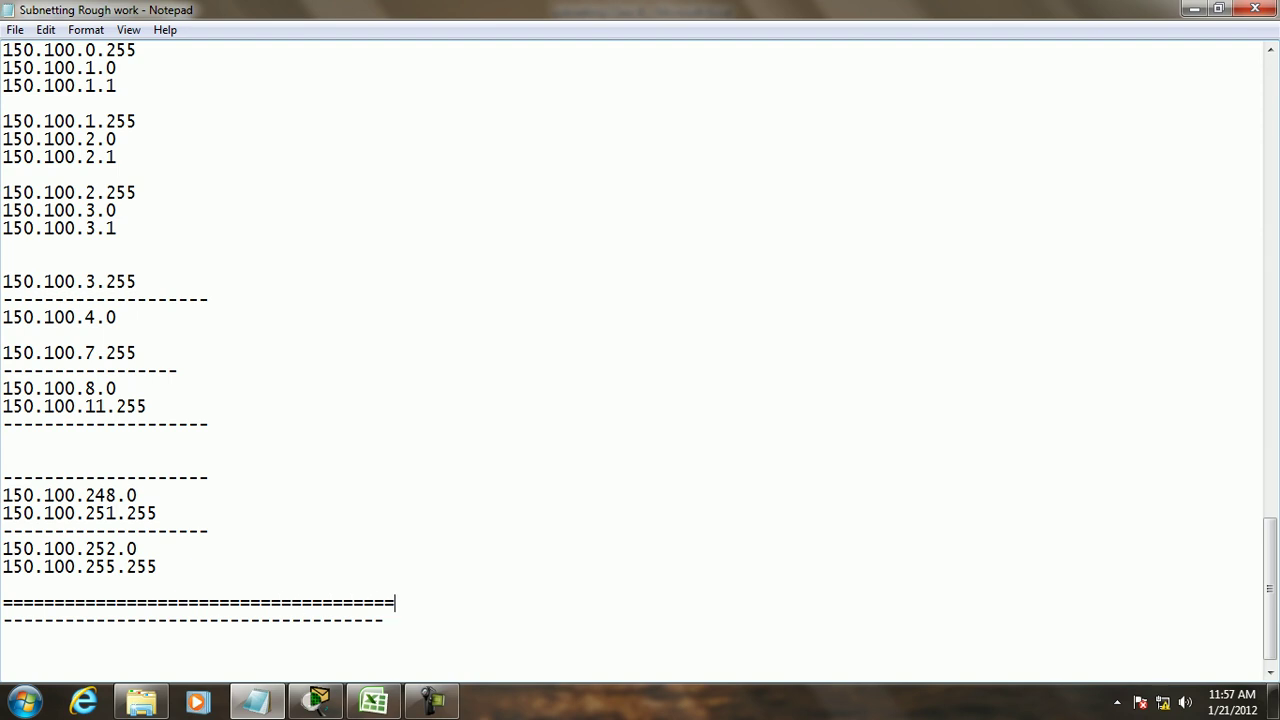
# Step: Below the separator lines, write the notes "hosts 16", "subnets 4096" and "subnetmask 255.255.255.240" on separate lines
pyautogui.press('Down')
pyautogui.press('Return')
pyautogui.press('Return')
pyautogui.write('hosts')
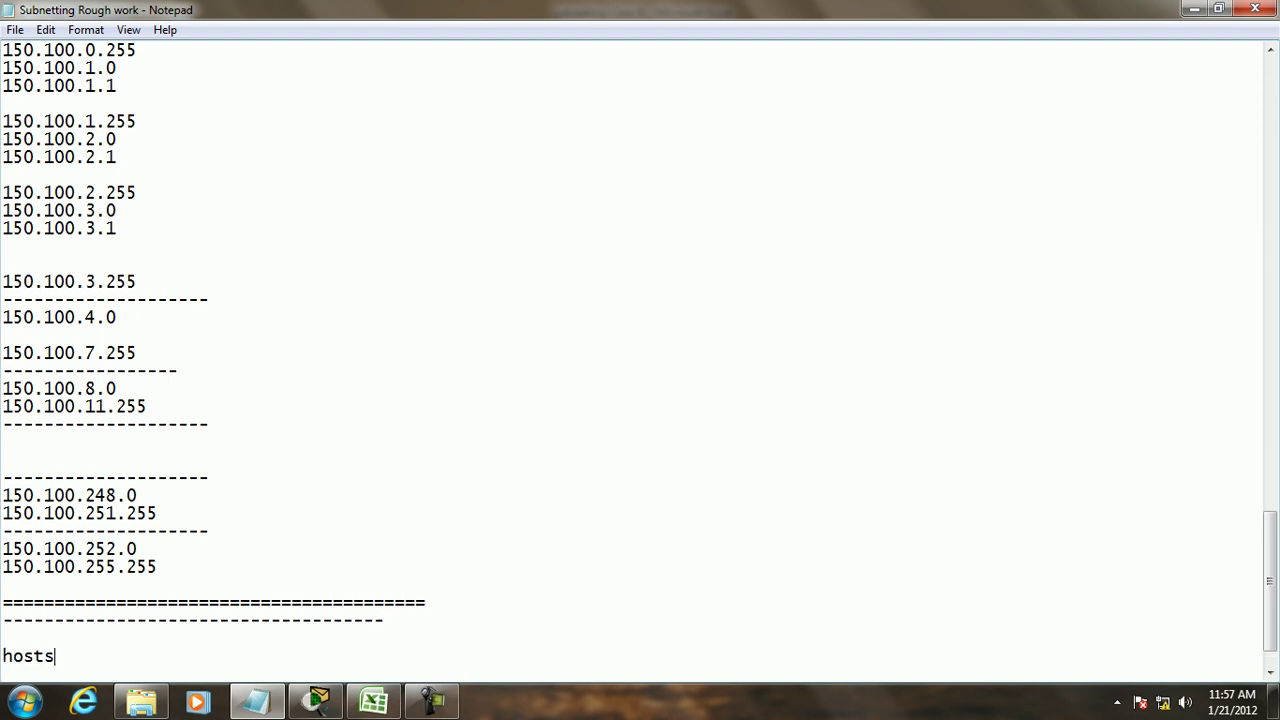
pyautogui.write(' 16')
pyautogui.press('Return')
pyautogui.write('subnets 4096')
pyautogui.press('Return')
pyautogui.write('subnetma')
pyautogui.write('sm')
pyautogui.press('BackSpace')
pyautogui.press('BackSpace')
pyautogui.write('k 2')
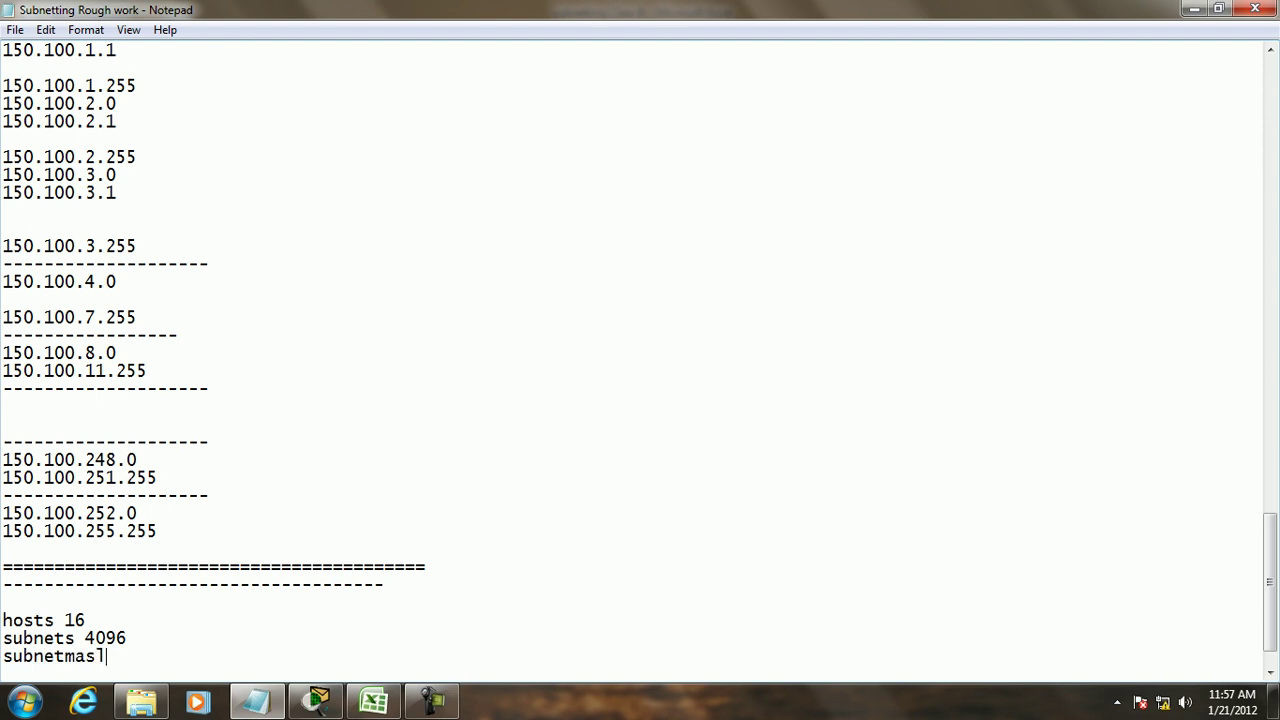
pyautogui.write('55.255.255.240')
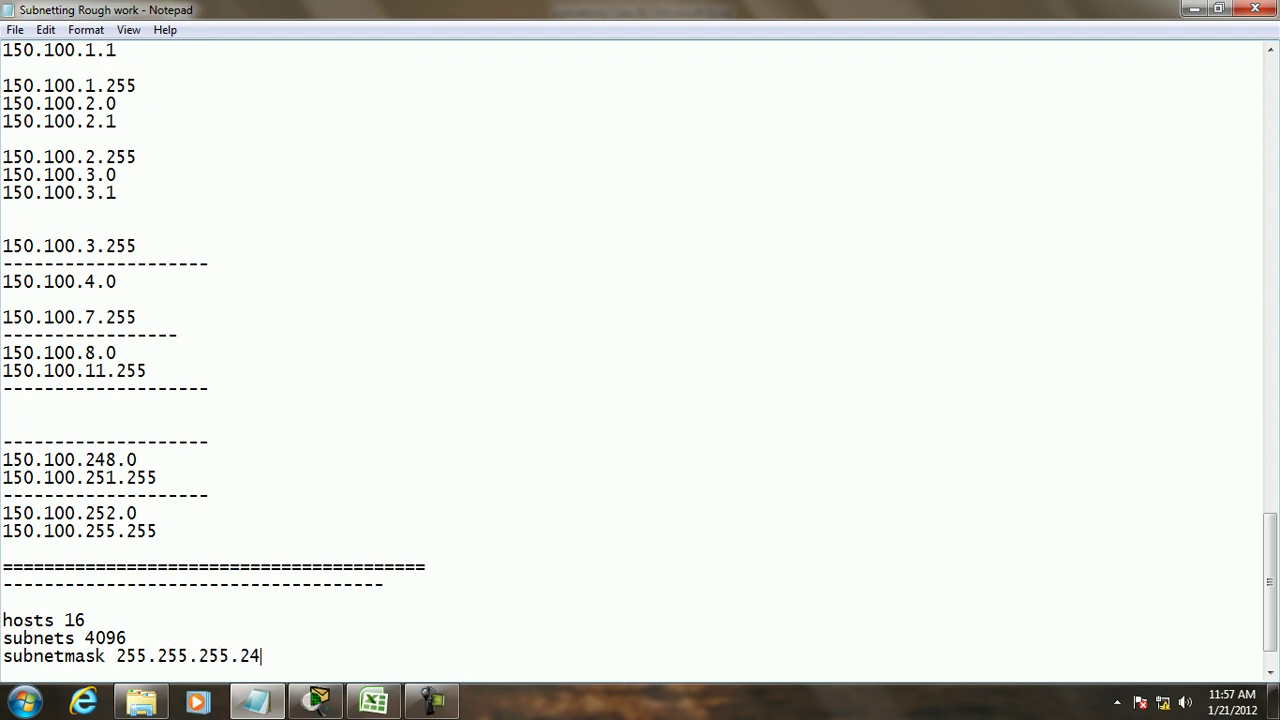
# Step: Leave two blank lines below the subnet mask note and enter 150.100.0.0 as the first block's network address
pyautogui.press('Return')
pyautogui.press('Return')
pyautogui.press('Return')
pyautogui.write('150.100.0.0')
pyautogui.press('Return')
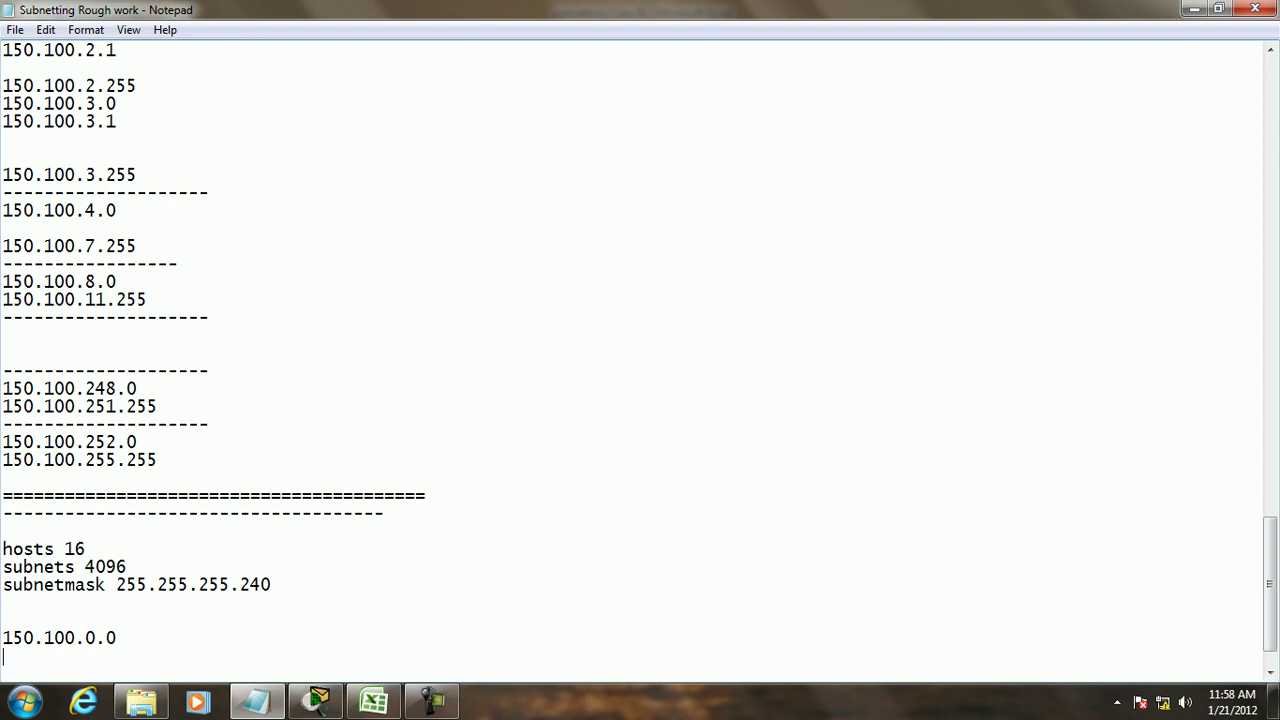
# Step: Consult the octet table in Excel, and complete the first block in Notepad with 150.100.0.1, 150.100.0.15 and a dashed line
pyautogui.write('150.100')
pyautogui.click(372, 700)
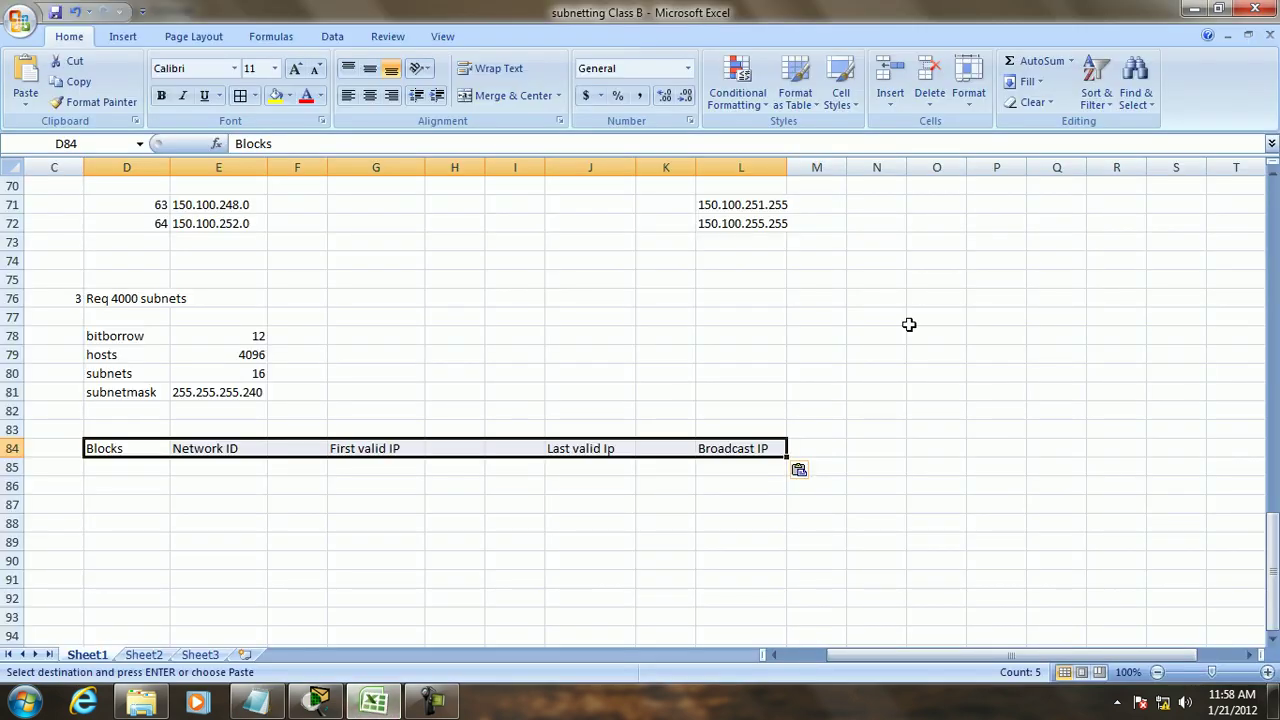
pyautogui.scroll(13, 943, 223)
pyautogui.scroll(10, 945, 225)
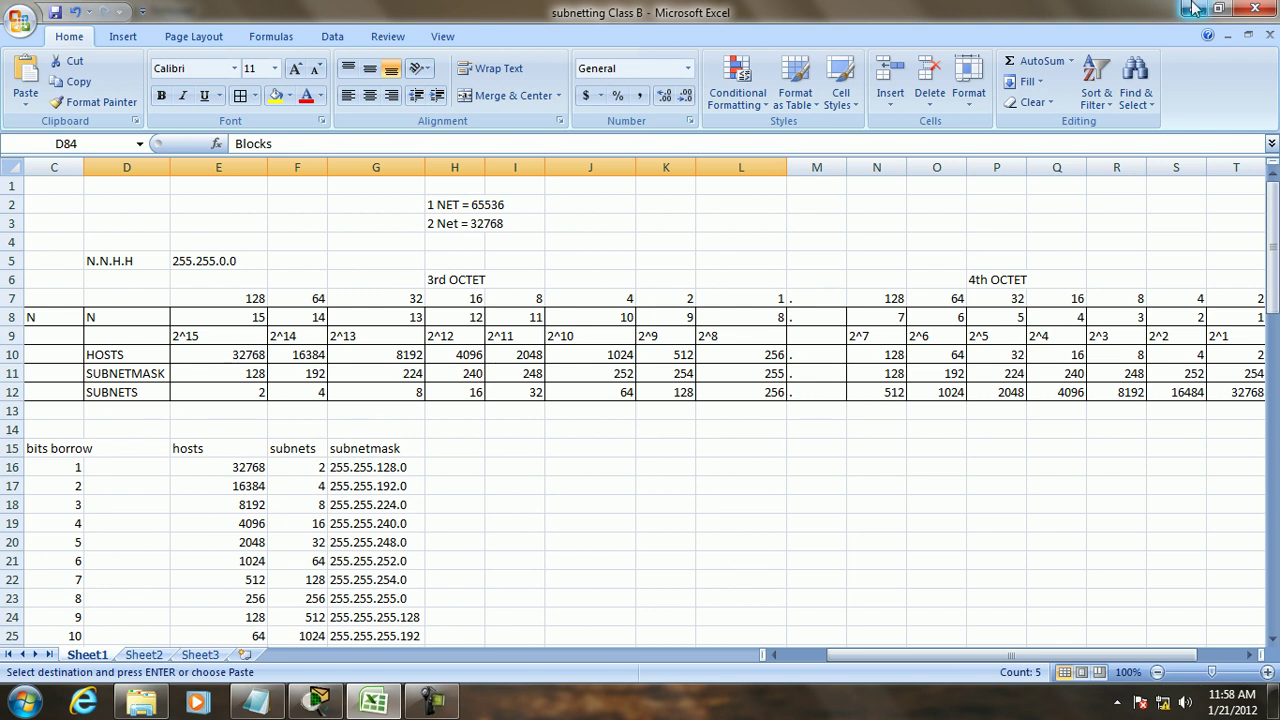
pyautogui.scroll(-14, 873, 332)
pyautogui.scroll(-12, 873, 332)
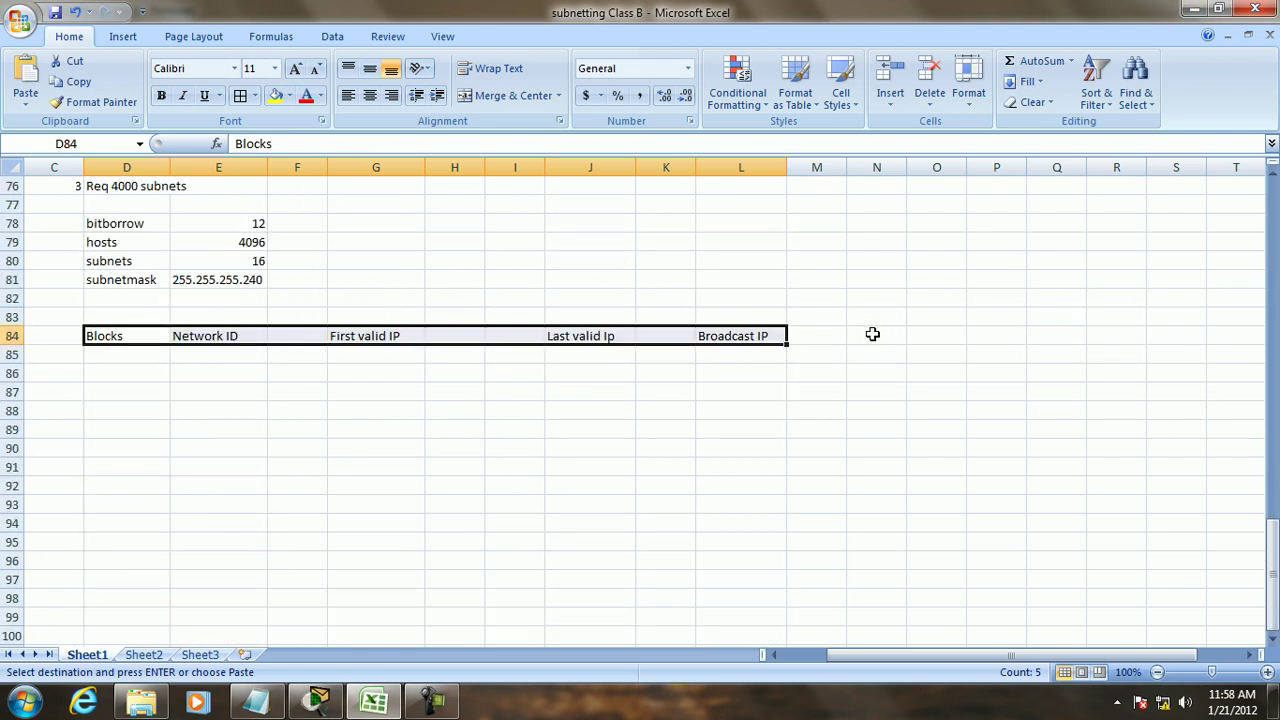
pyautogui.scroll(4, 706, 366)
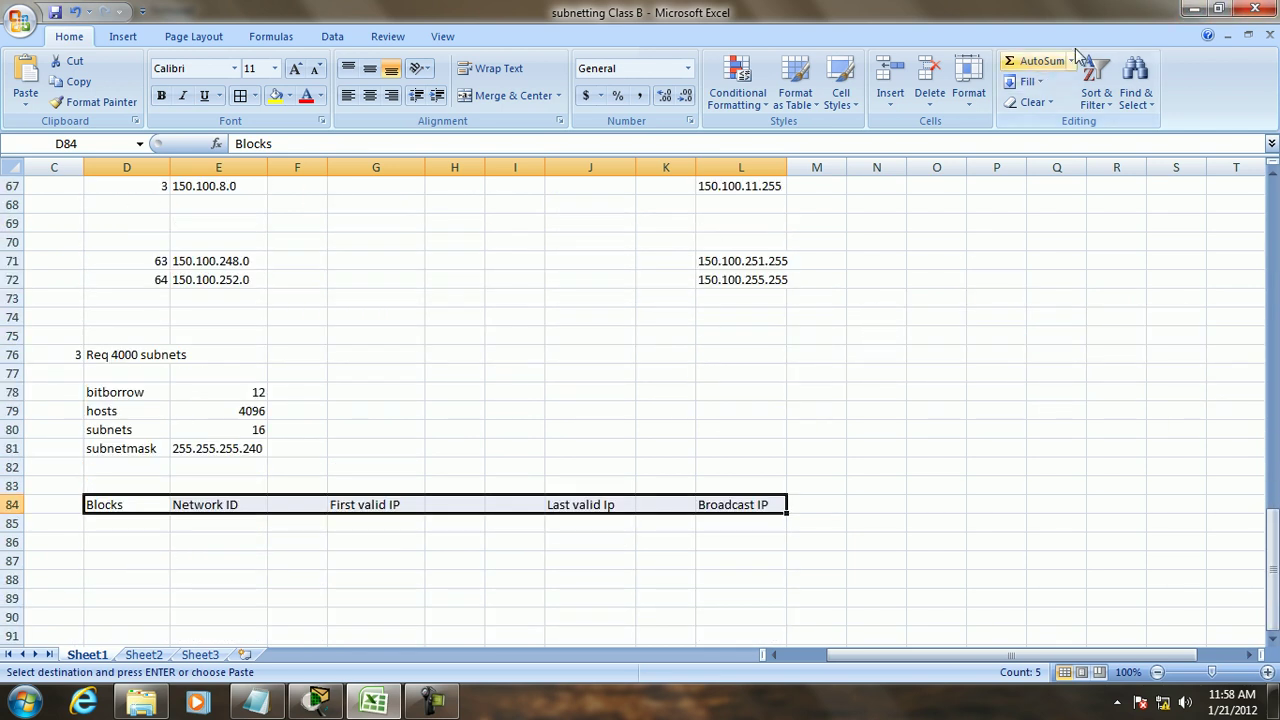
pyautogui.click(1193, 9)
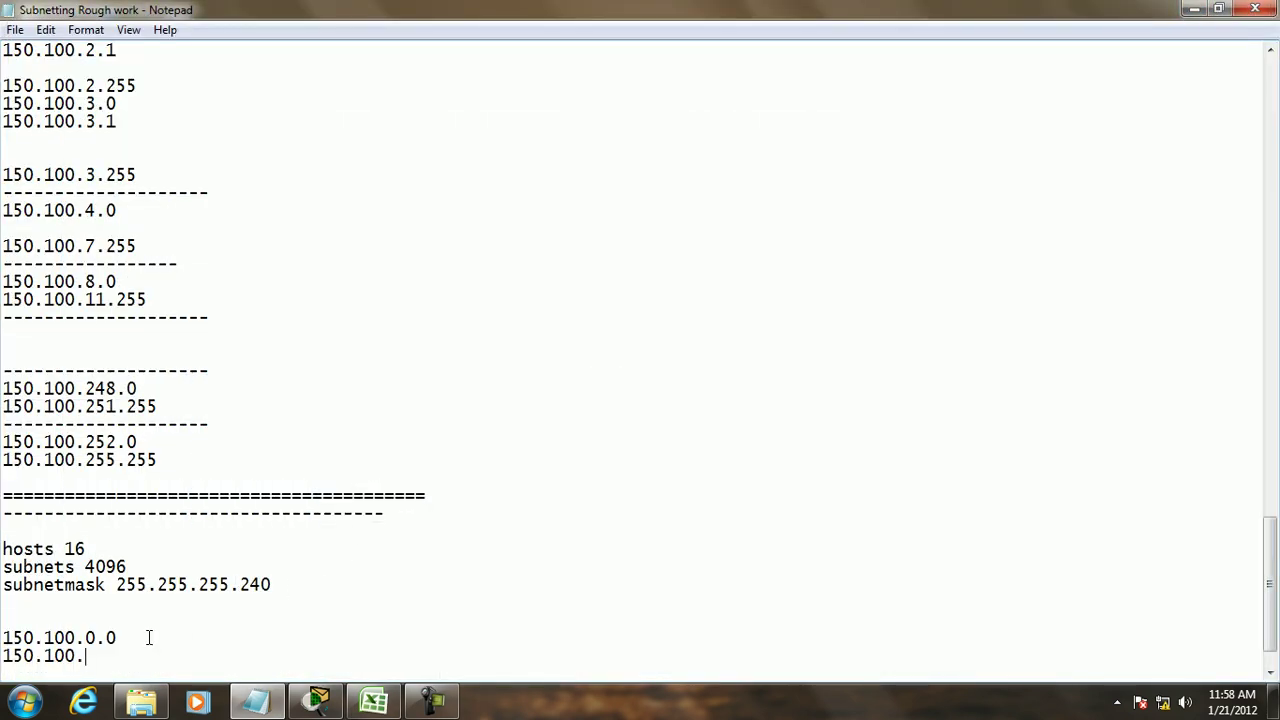
pyautogui.write('0.1')
pyautogui.press('Return')
pyautogui.write('150')
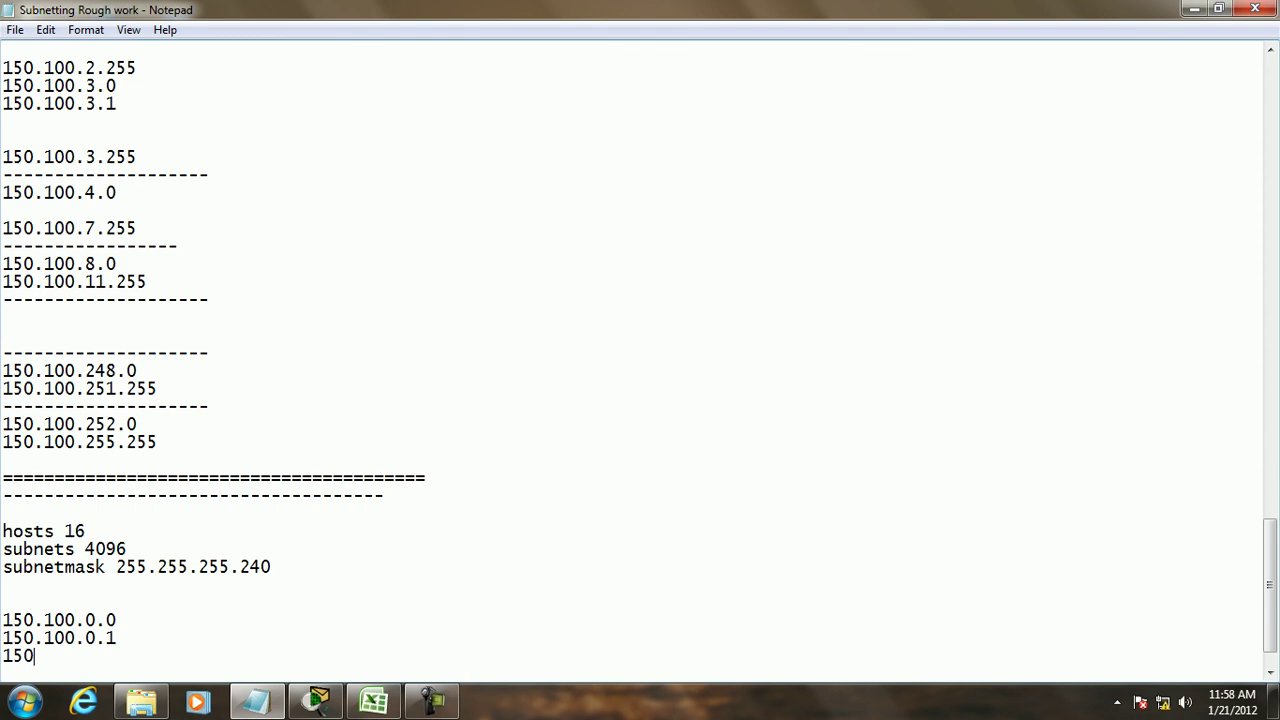
pyautogui.write('.100.0.15')
pyautogui.press('Return')
pyautogui.write('--------------')
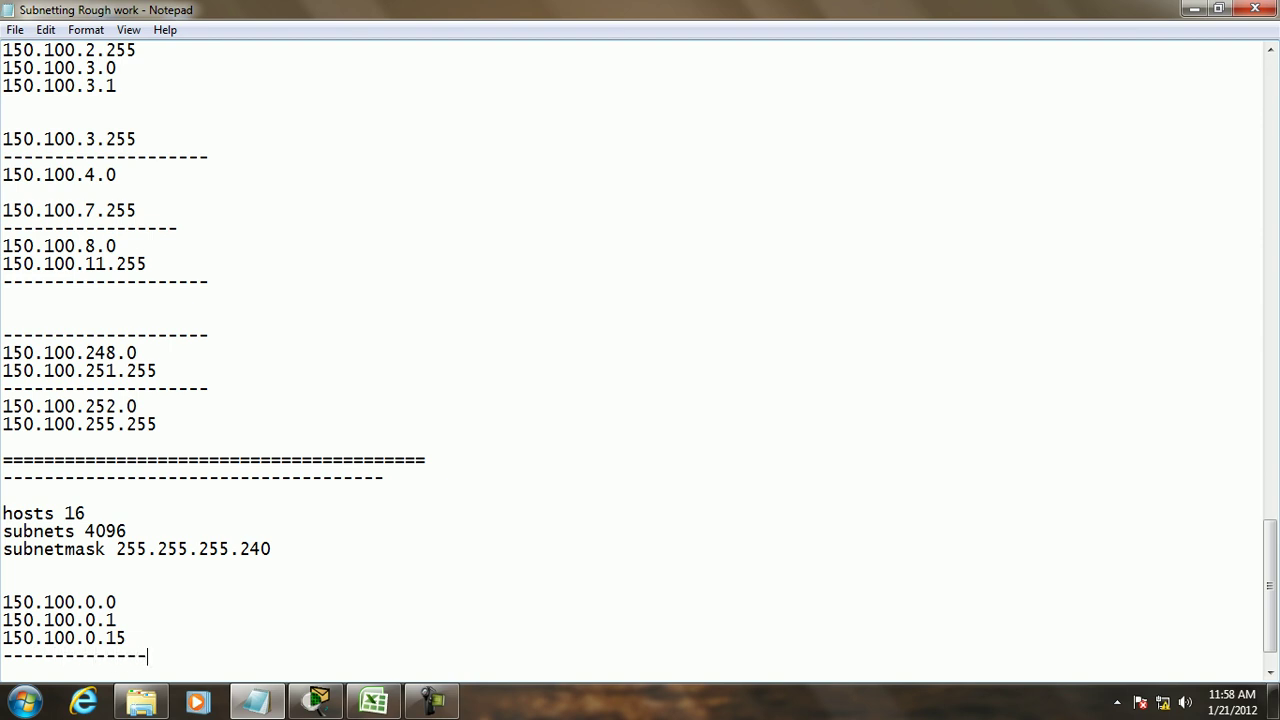
# Step: Write the second block as 150.100.0.16 and 150.100.0.31, closed by a dashed line
pyautogui.press('Return')
pyautogui.write('150.100.0.16')
pyautogui.press('Return')
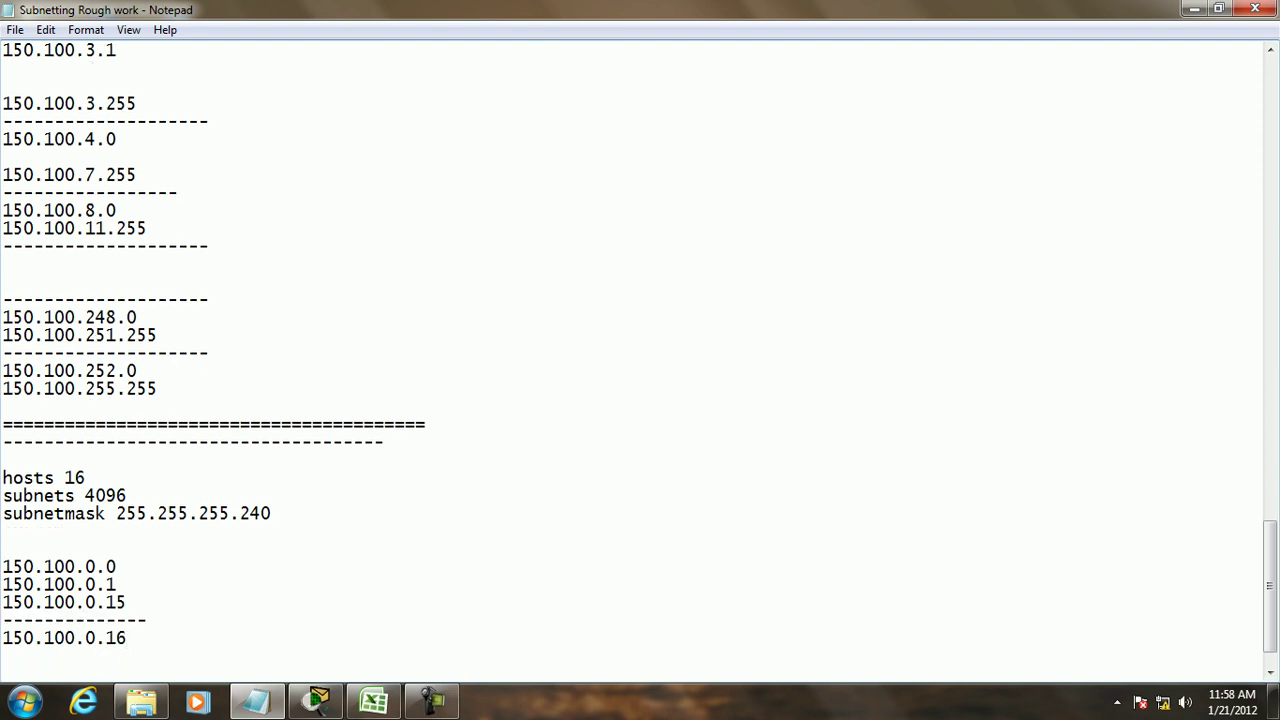
pyautogui.write('150.100.0.31')
pyautogui.press('Return')
pyautogui.write('---------------')
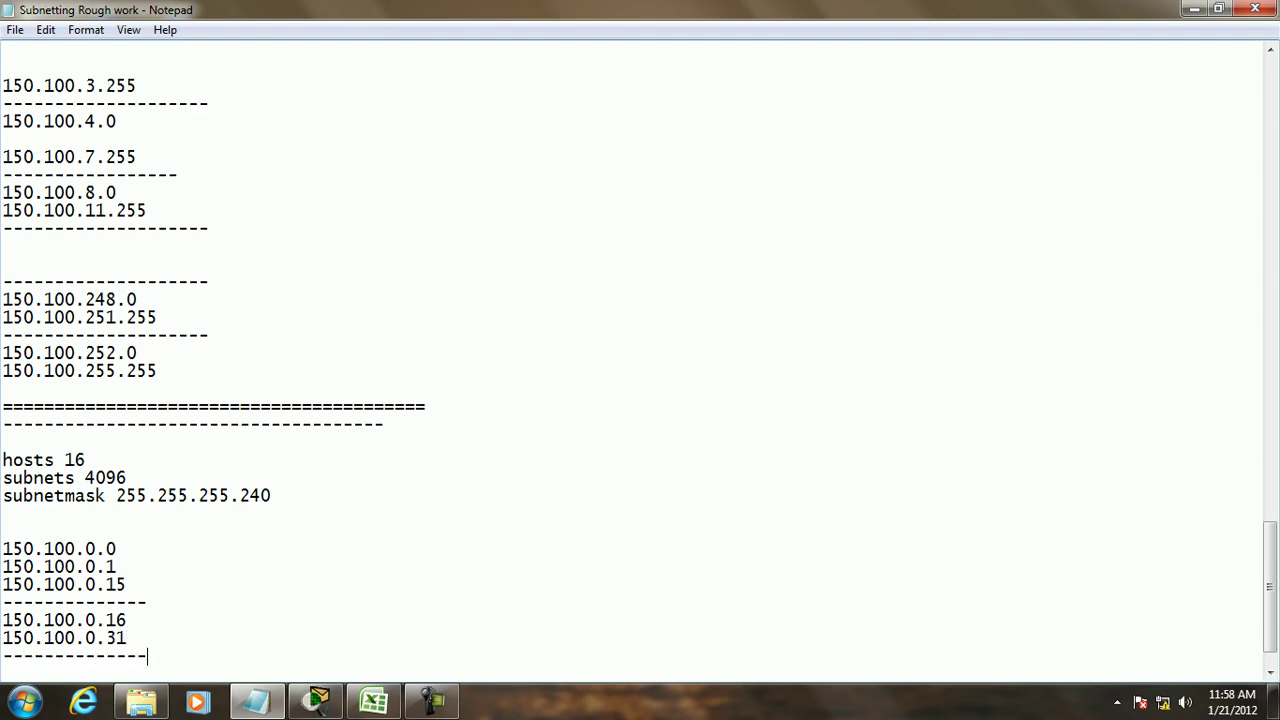
# Step: Write the third block as 150.100.0.32 and 150.100.0.47, closed by a dashed line
pyautogui.press('Return')
pyautogui.write('150.100.0.32')
pyautogui.press('Return')
pyautogui.write('150')
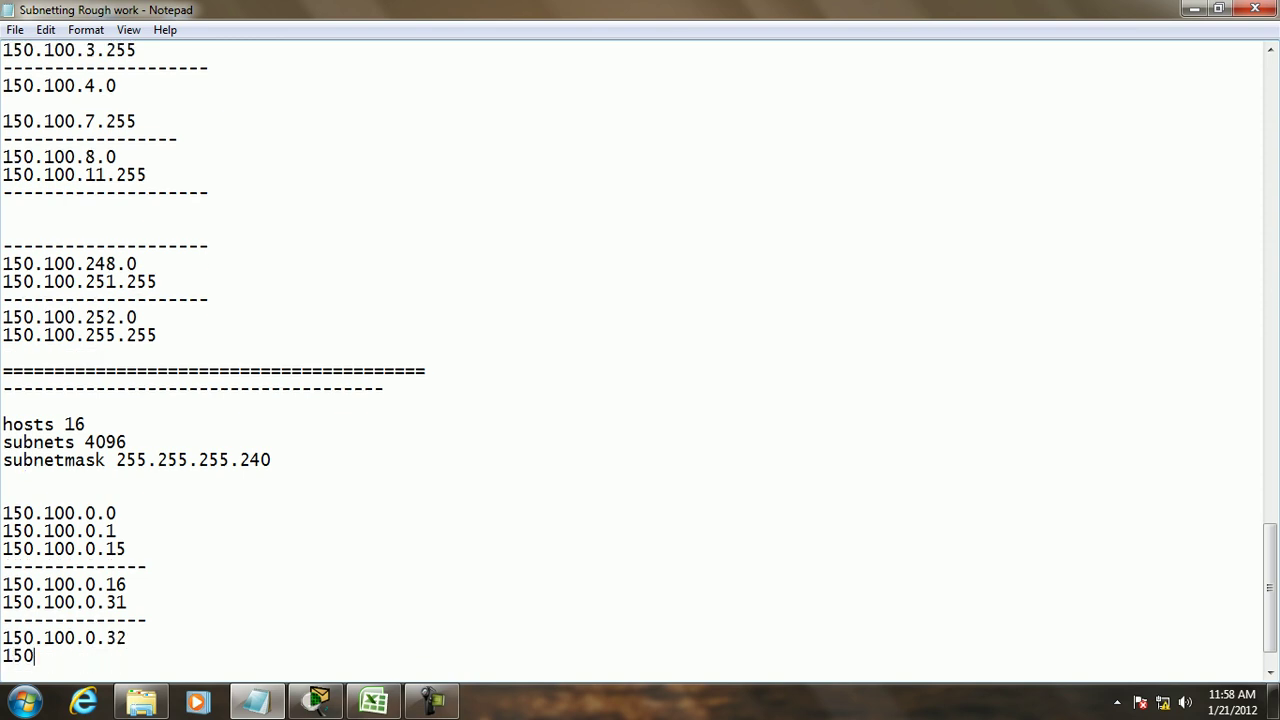
pyautogui.write('.100.0.47')
pyautogui.press('Return')
pyautogui.write('--------------')
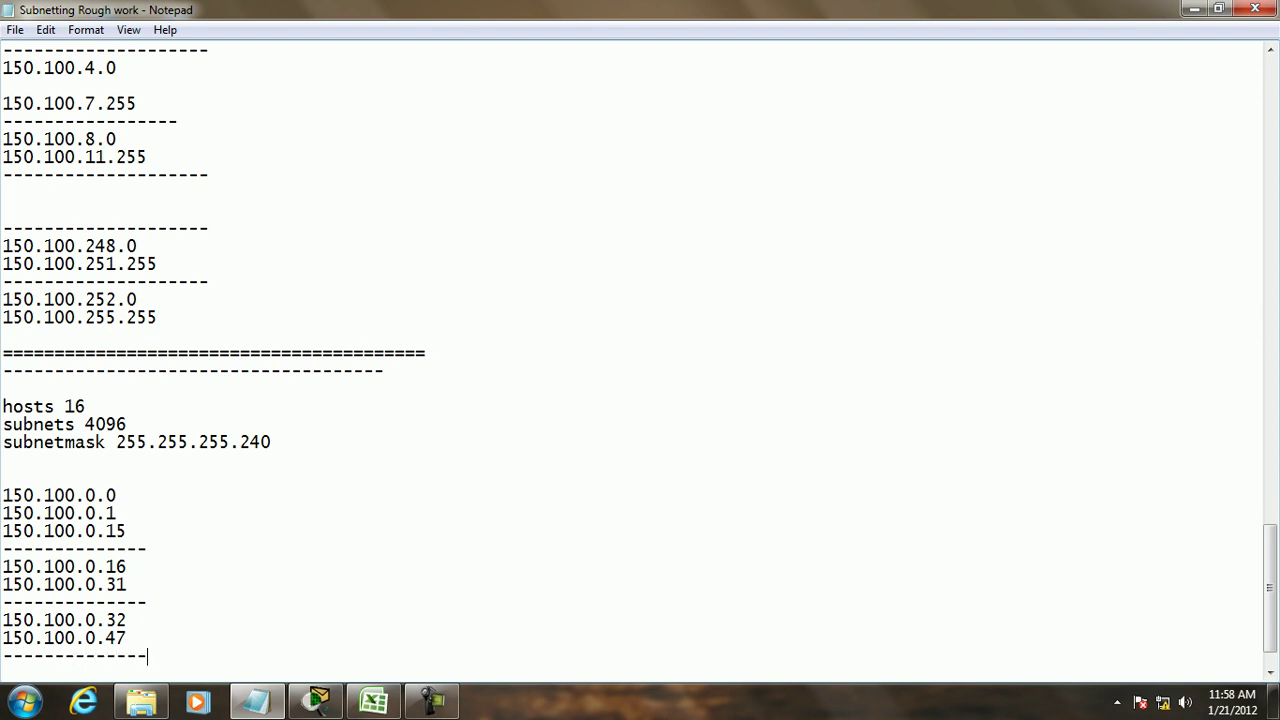
# Step: Start the fourth block with 150.100.0.48 and leave a gap of three blank lines beneath it
pyautogui.press('Return')
pyautogui.write('150.100.0.')
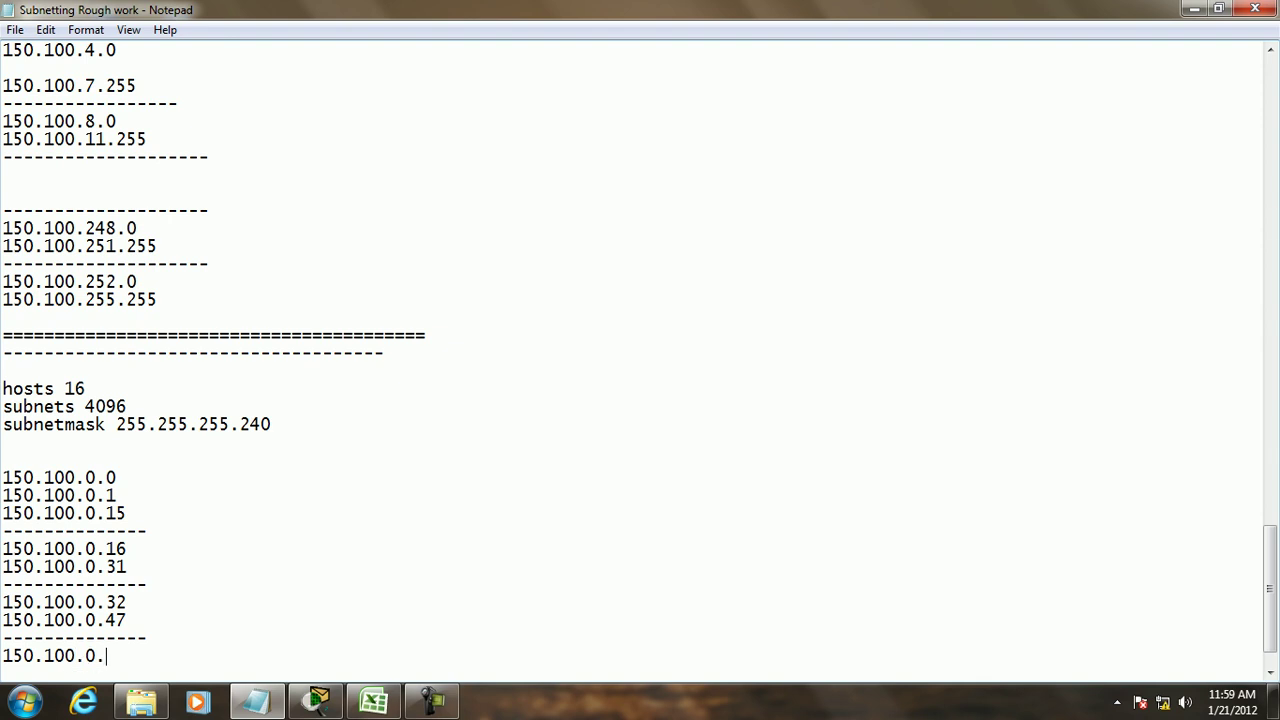
pyautogui.write('48')
pyautogui.press('Return')
pyautogui.press('Return')
pyautogui.press('Return')
pyautogui.press('Return')
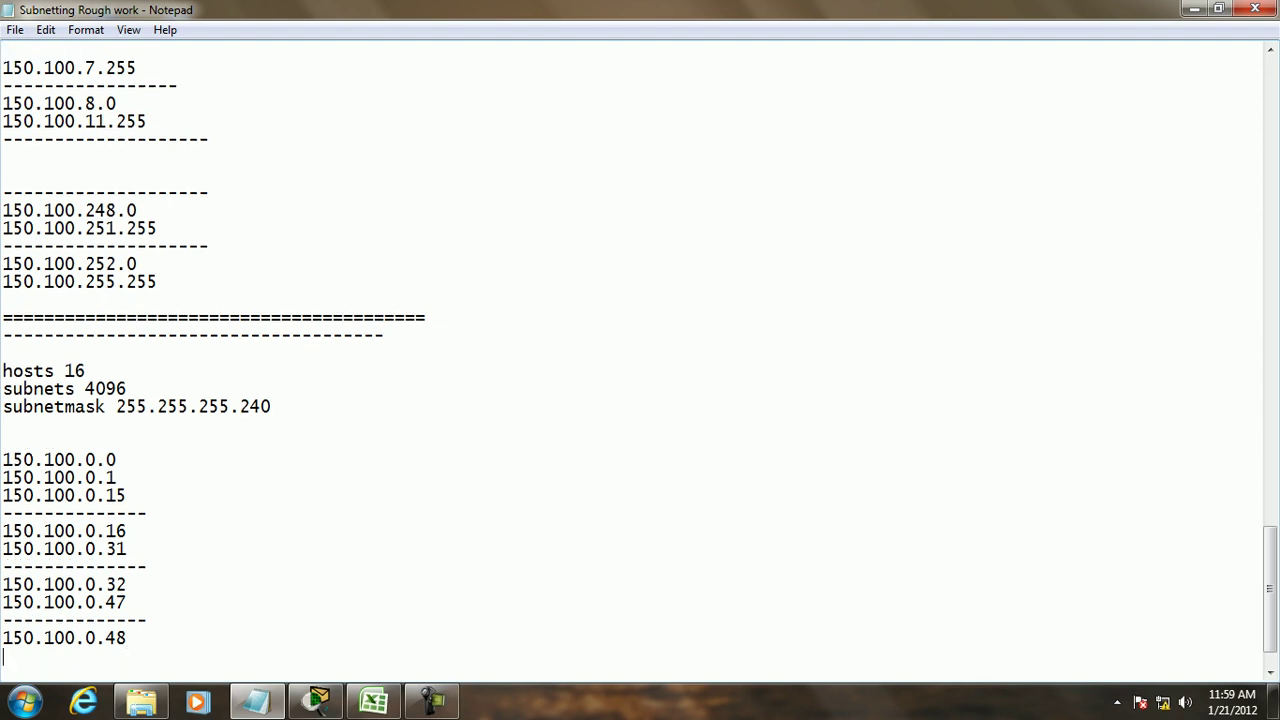
# Step: Beneath the gap in the fourth block, start another block with 150.100.0.224
pyautogui.write('150.100.224')
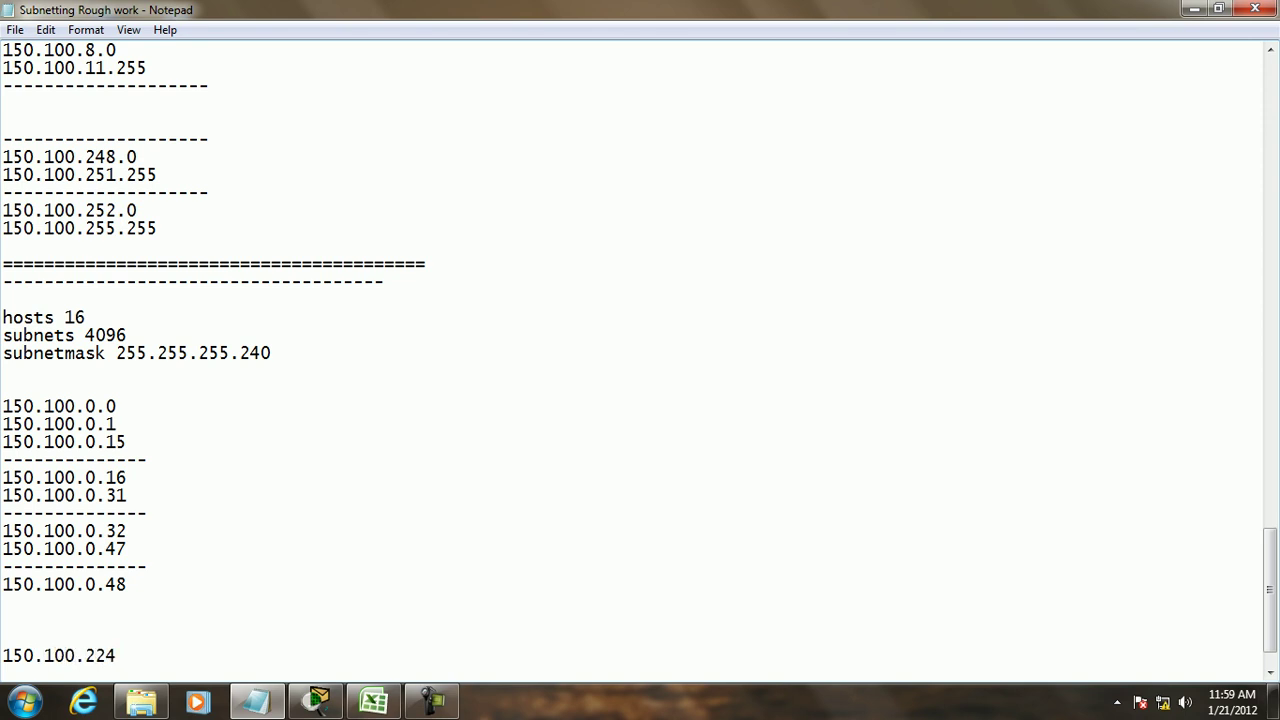
pyautogui.write('0.0')
pyautogui.press('Return')
pyautogui.press('BackSpace')
pyautogui.press('BackSpace')
pyautogui.press('BackSpace')
pyautogui.press('BackSpace')
pyautogui.press('BackSpace')
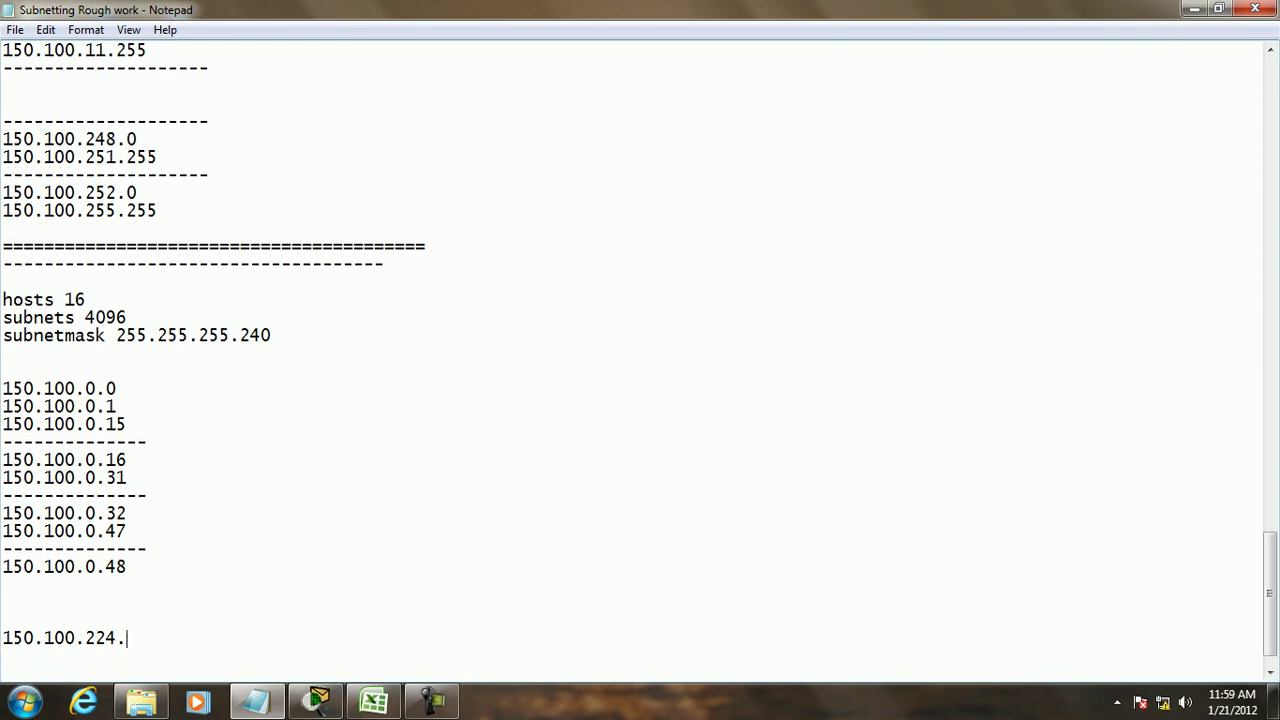
pyautogui.write('0.224')
pyautogui.press('Return')
# Step: Complete the 150.100.0.224 block with 150.100.0.239 and a dashed line
pyautogui.write('150.100.0.')
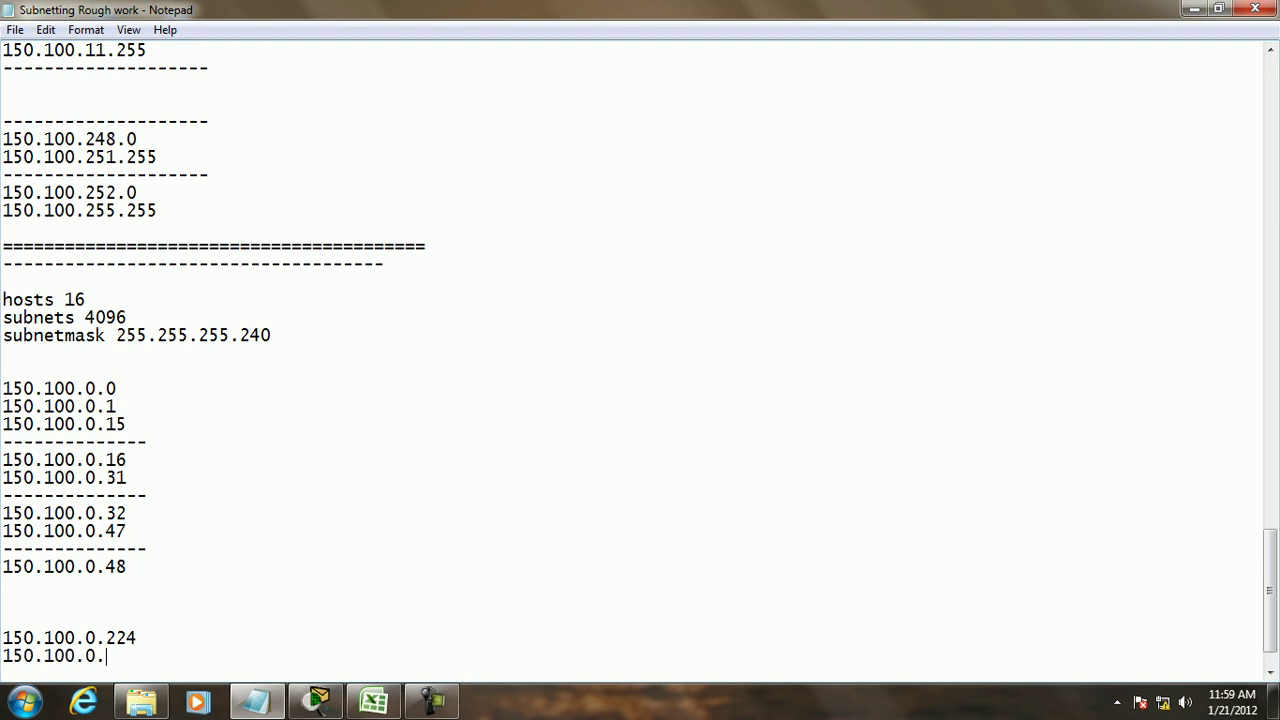
pyautogui.write('239')
pyautogui.press('Return')
pyautogui.write('------')
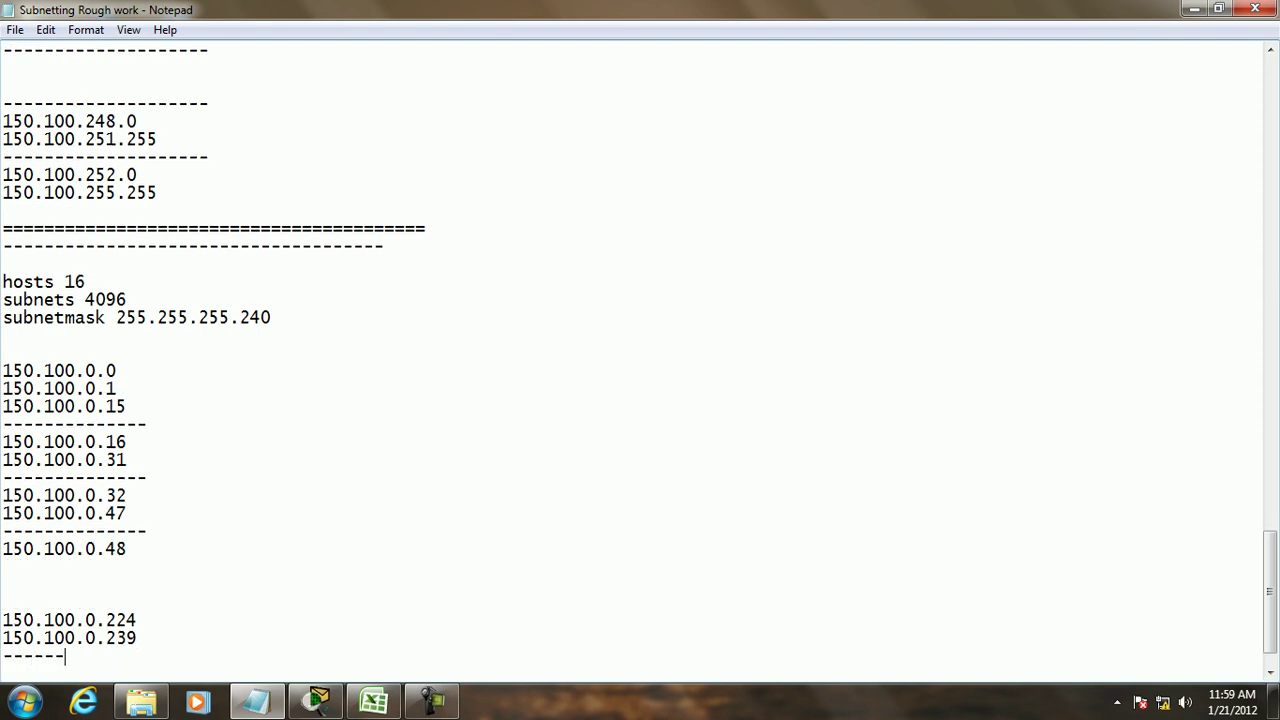
pyautogui.write('-------')
pyautogui.press('Return')
# Step: Write the next block as 150.100.0.240 and 150.100.0.255, closed by a dashed line
pyautogui.write('1')
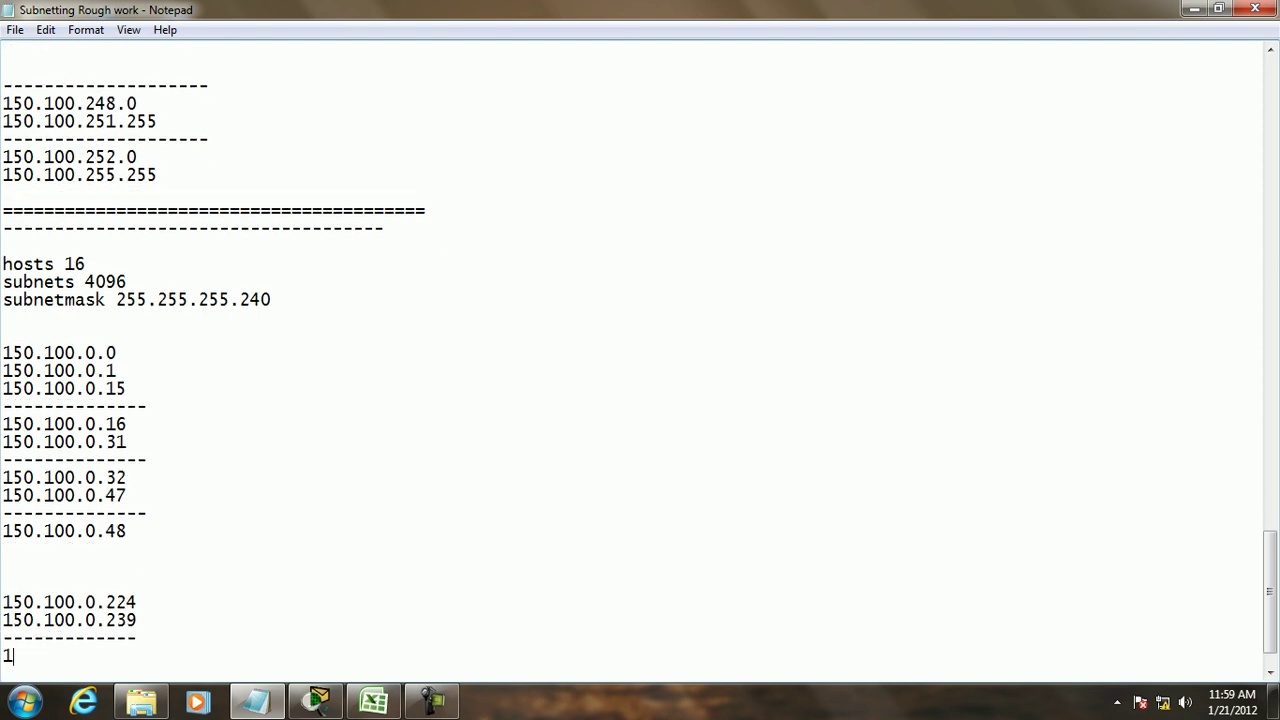
pyautogui.write('50.100.0.240')
pyautogui.press('Return')
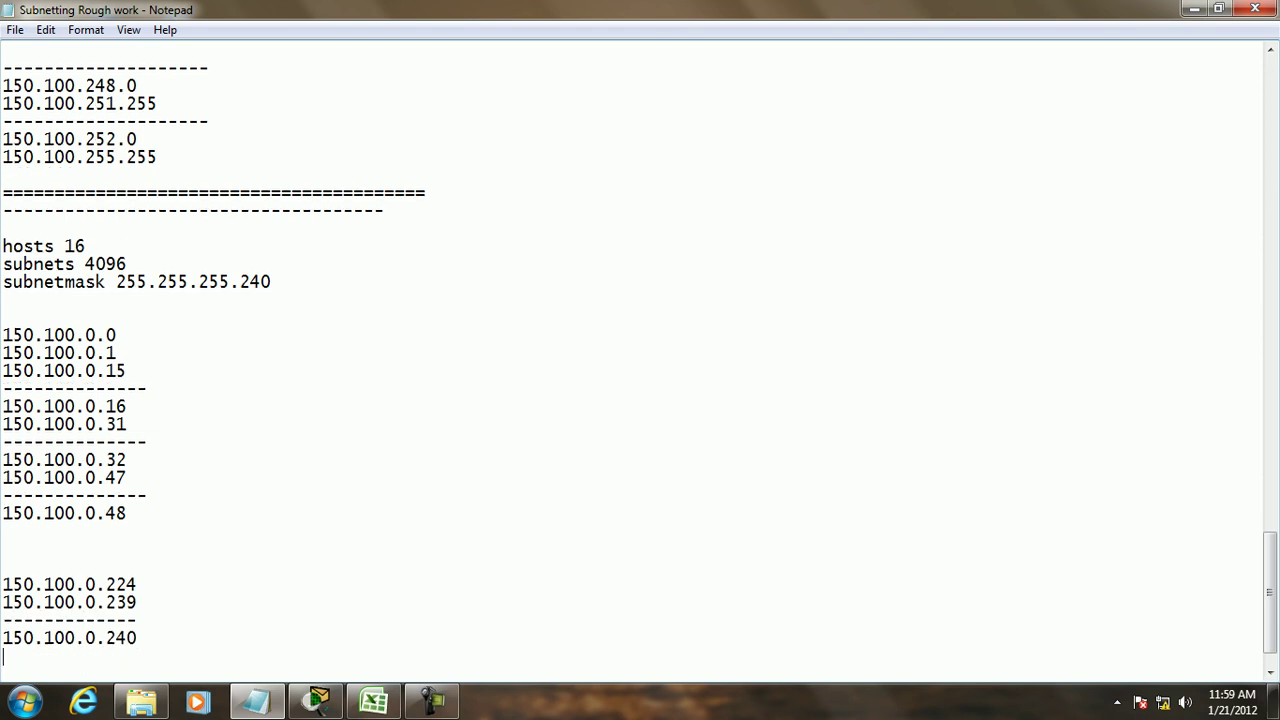
pyautogui.write('150.100.0.255')
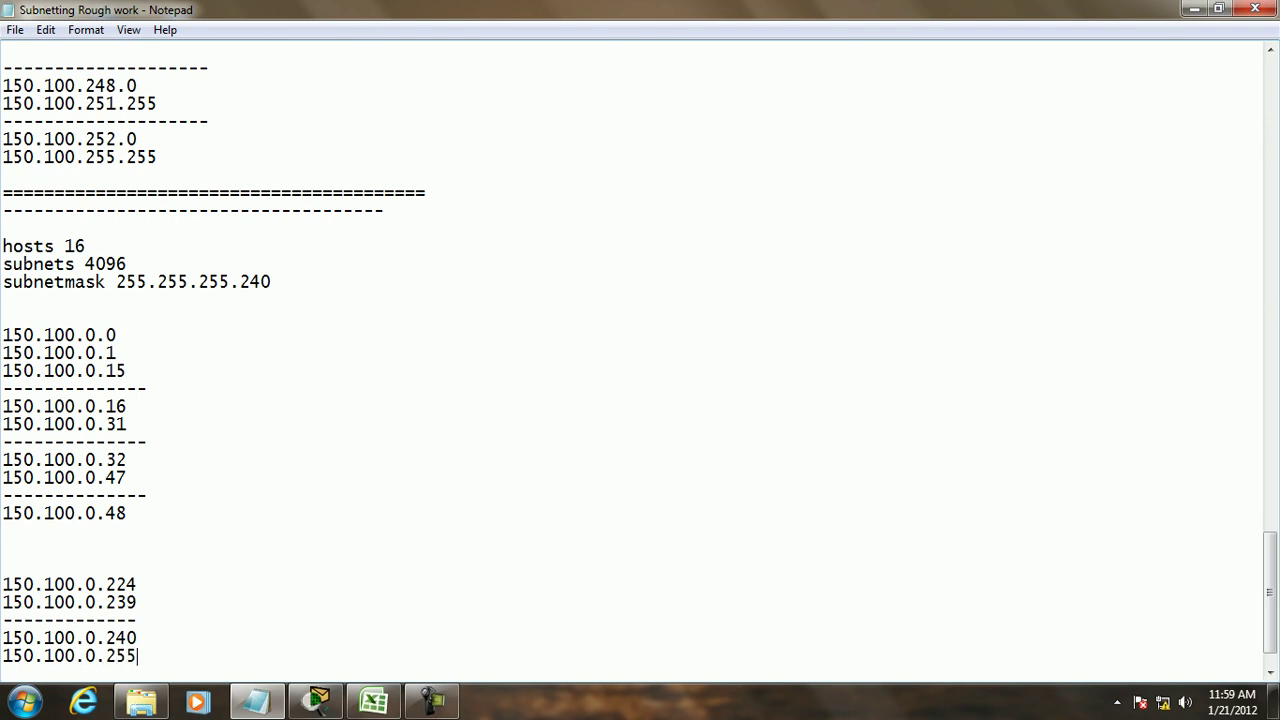
pyautogui.press('Return')
pyautogui.write('--------------')
pyautogui.press('Return')
# Step: Write the following block as 150.100.1.0 and 150.100.1.15, closed by a dashed line
pyautogui.write('150.100.1.0')
pyautogui.press('Return')
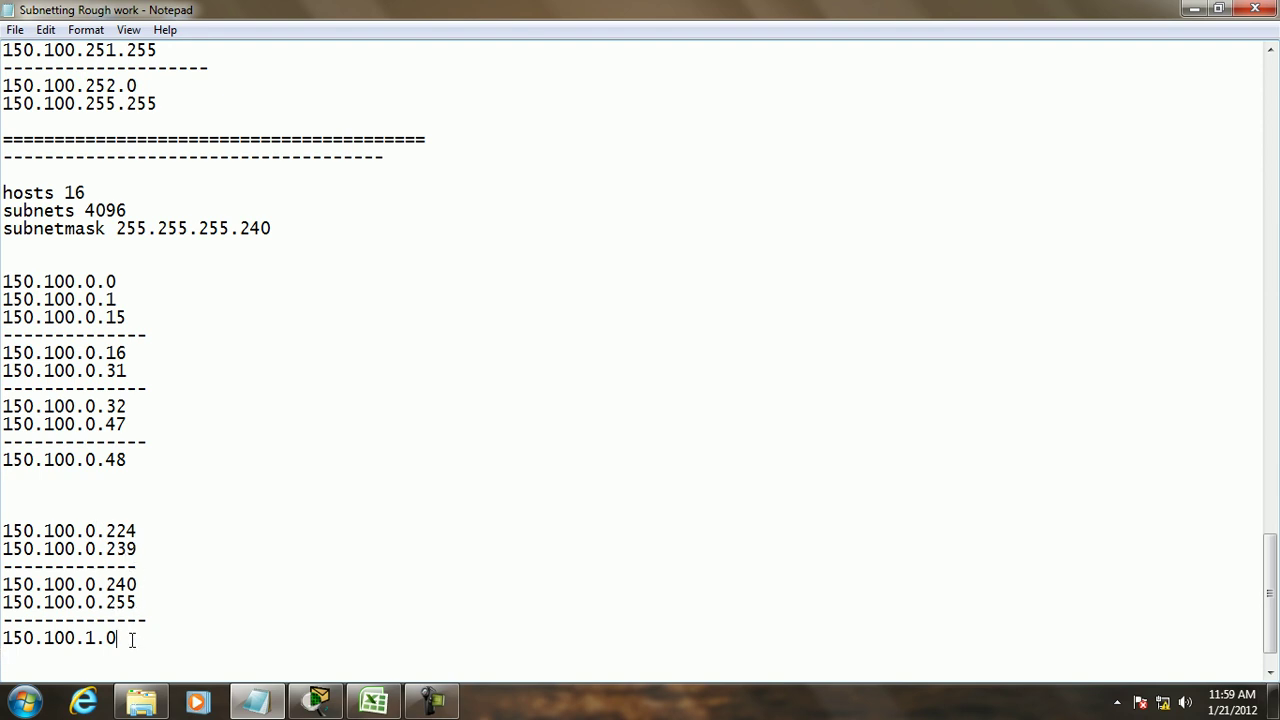
pyautogui.press('Return')
pyautogui.scroll(-1, 26, 554)
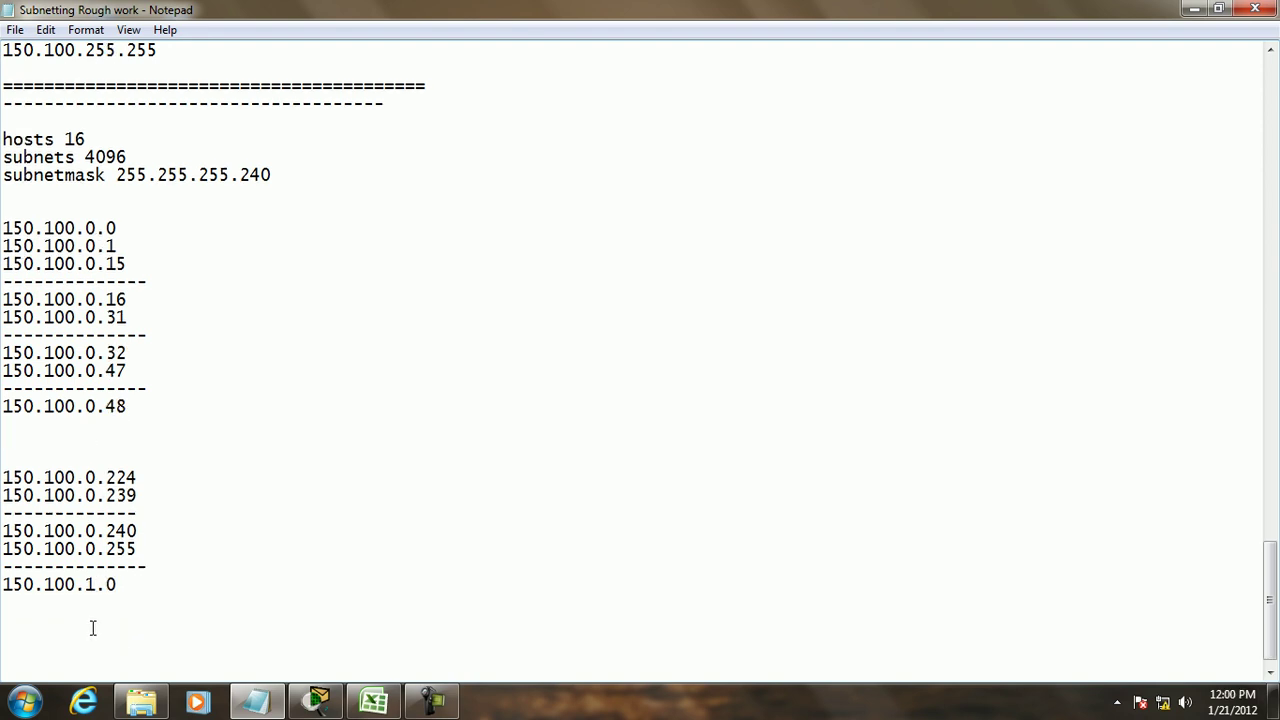
pyautogui.write('150.100')
pyautogui.write('5')
pyautogui.press('Return')
pyautogui.write('--------------')
pyautogui.press('Return')
# Step: Write the next block as 150.100.1.16 and 150.100.1.31, closed by a dashed line
pyautogui.write('150.100.')
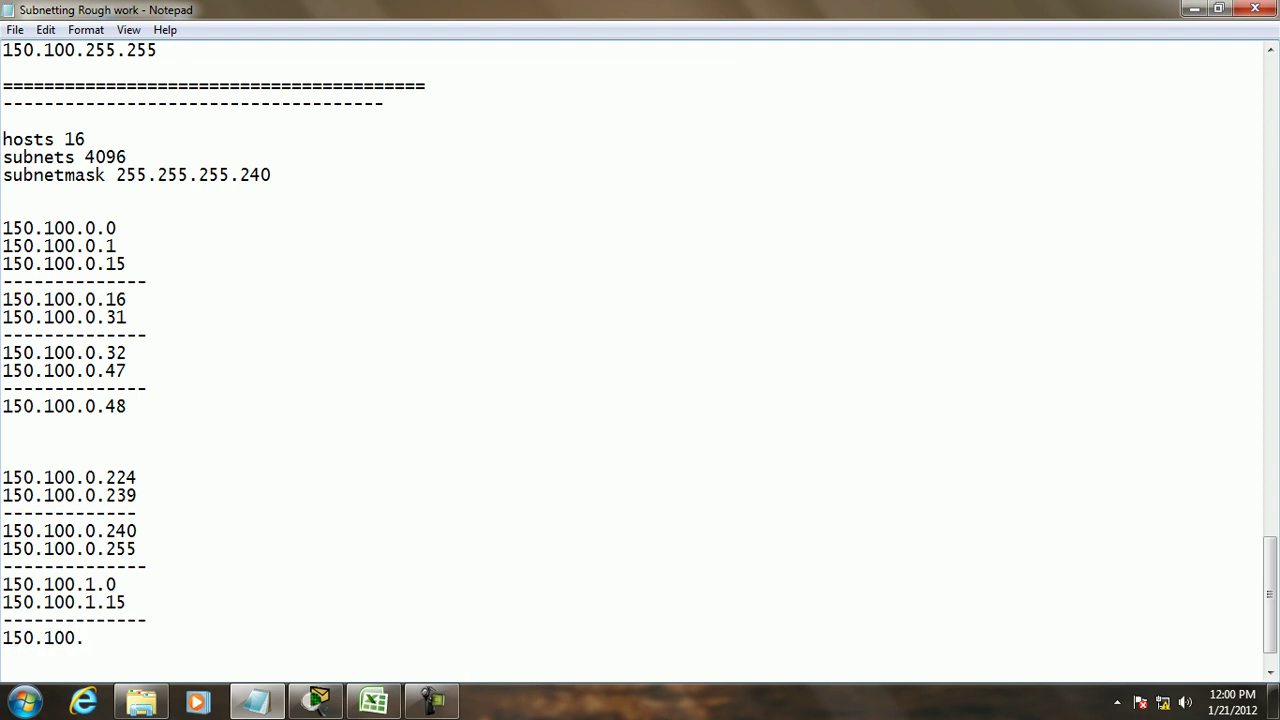
pyautogui.write('2')
pyautogui.press('BackSpace')
pyautogui.write('1.16')
pyautogui.press('Return')
pyautogui.write('150.100')
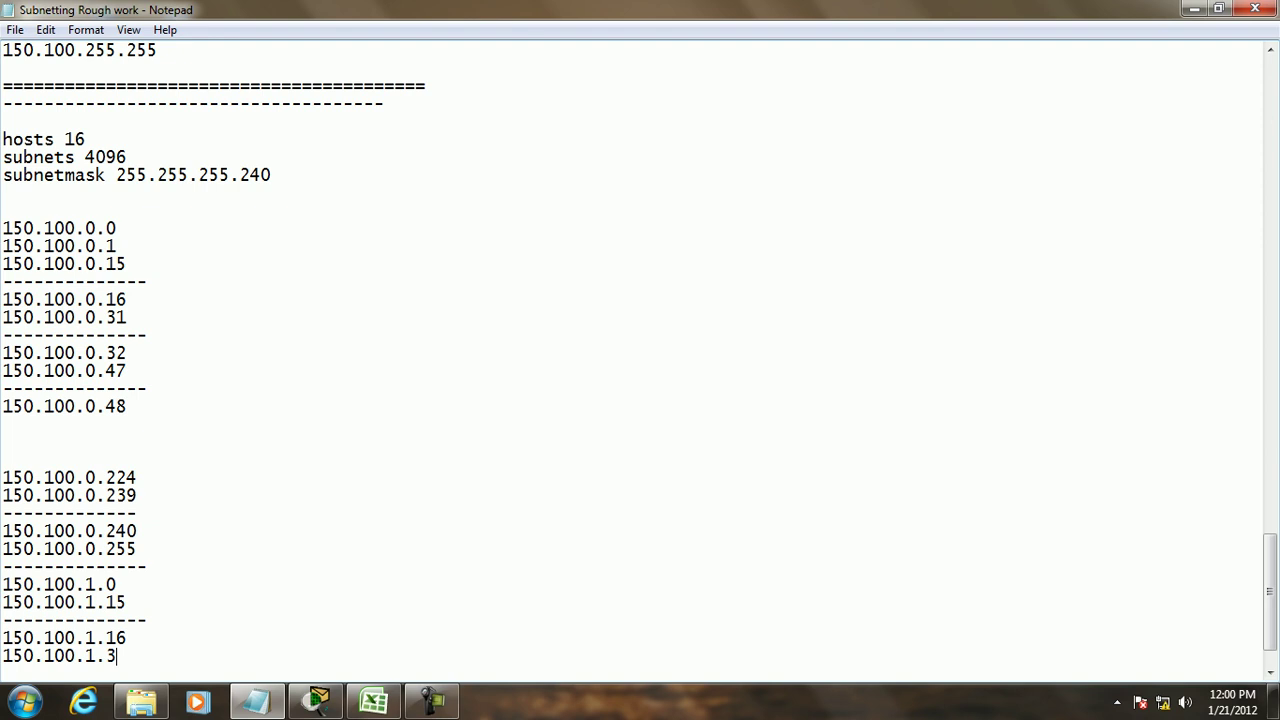
pyautogui.press('Return')
pyautogui.write('-------------')
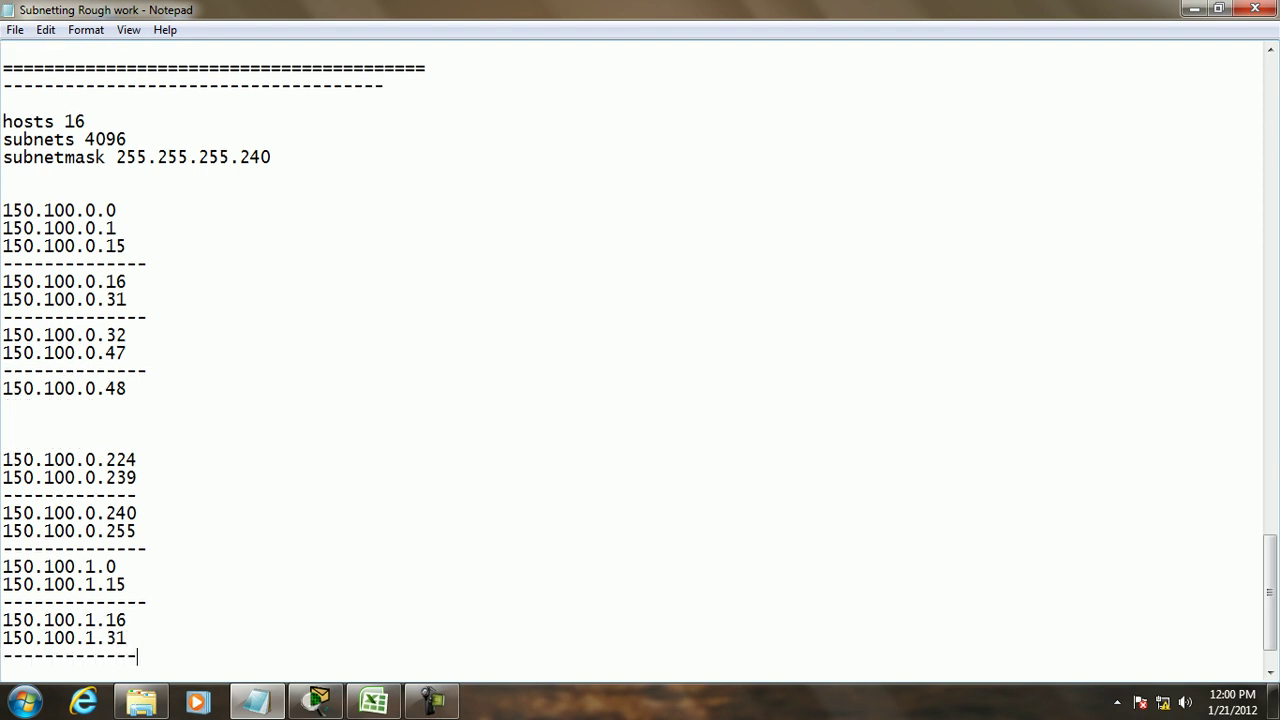
# Step: Leave a gap, and write the block 150.100.1.240 and 150.100.1.255, closed by a dashed line
pyautogui.press('Return')
pyautogui.press('Return')
pyautogui.write('150.100.1.240')
pyautogui.press('Return')
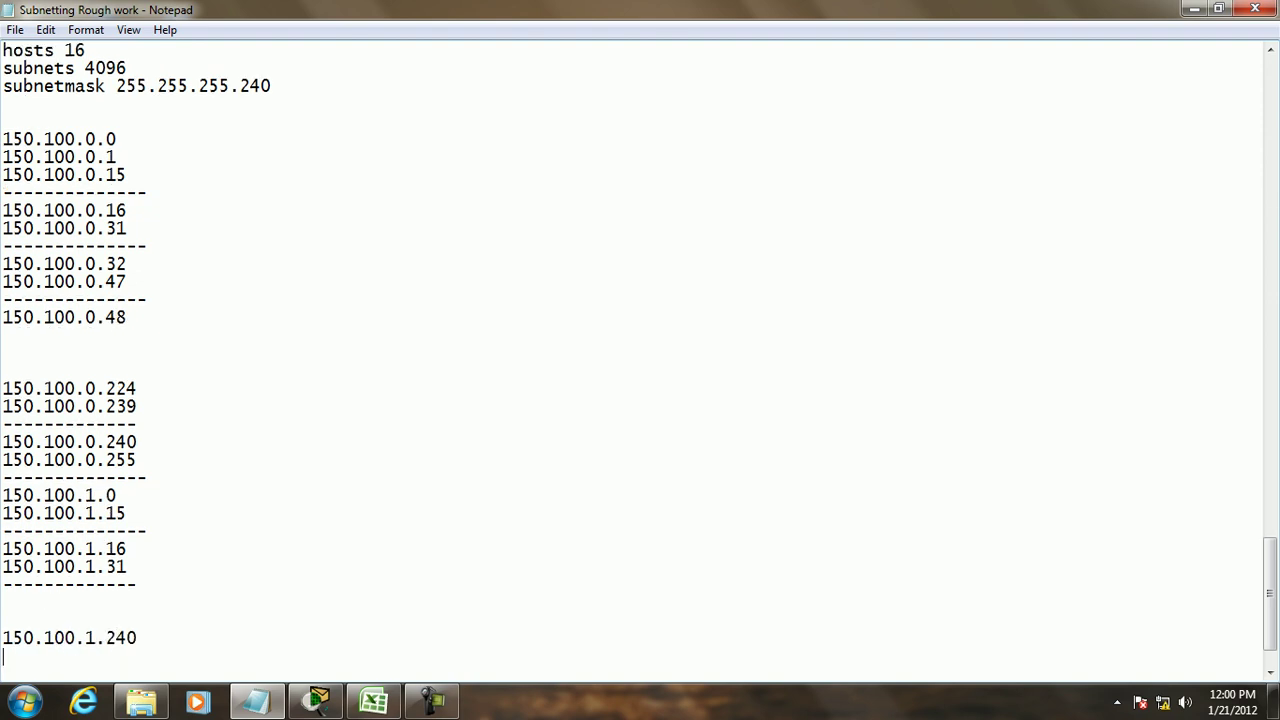
pyautogui.write('150.100.1.255')
pyautogui.press('Return')
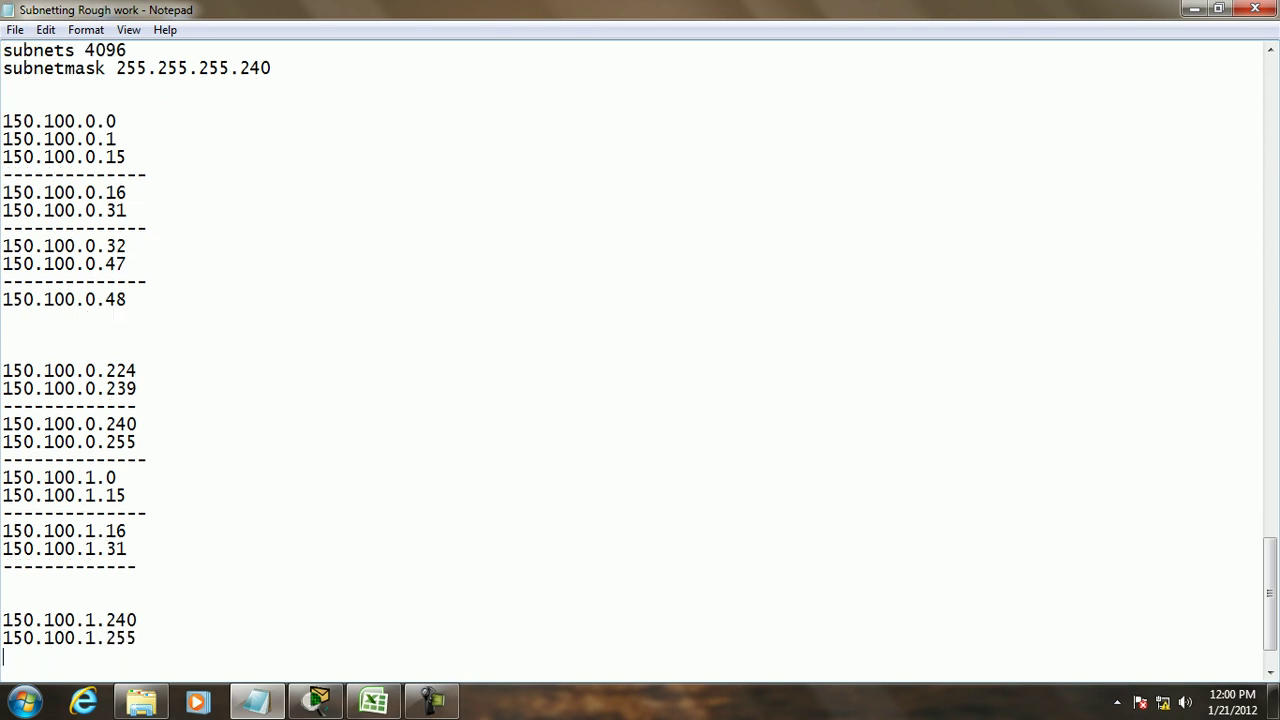
pyautogui.write('--------------')
pyautogui.press('Return')
# Step: Start the next block with 150.100.2.0 and leave a gap of two blank lines beneath it
pyautogui.write('150.100')
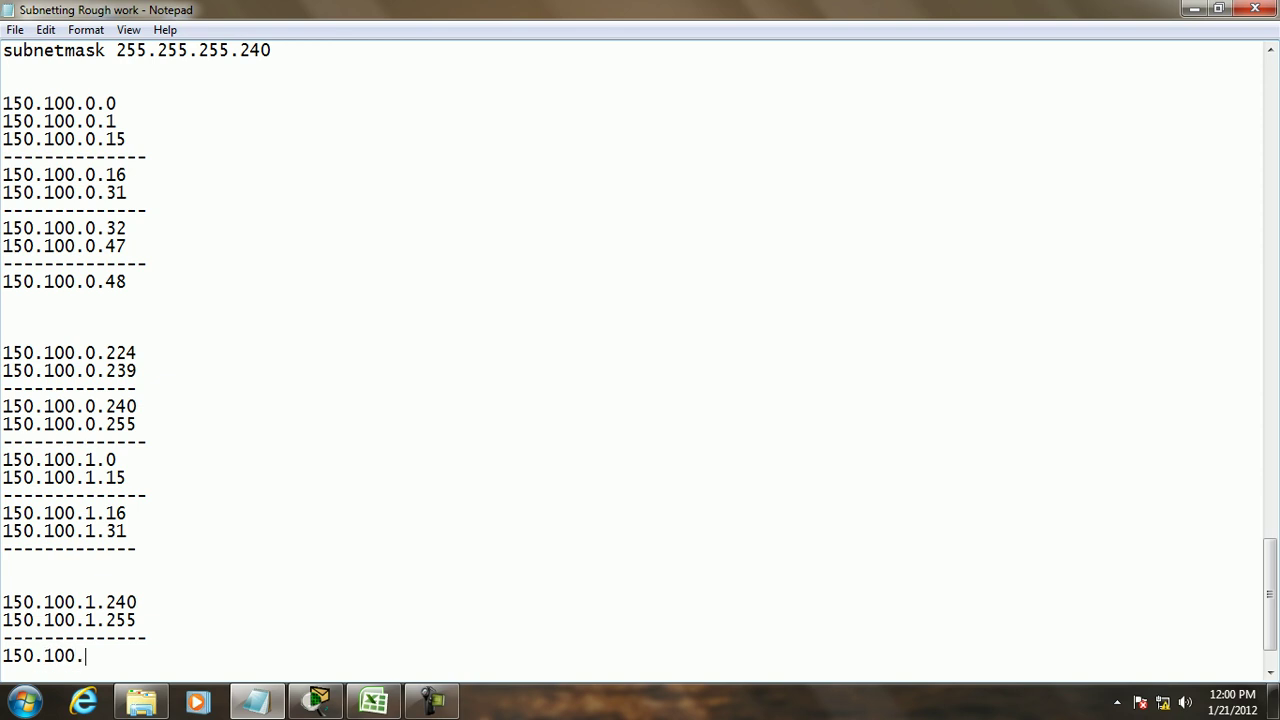
pyautogui.write('.2.0')
pyautogui.press('Return')
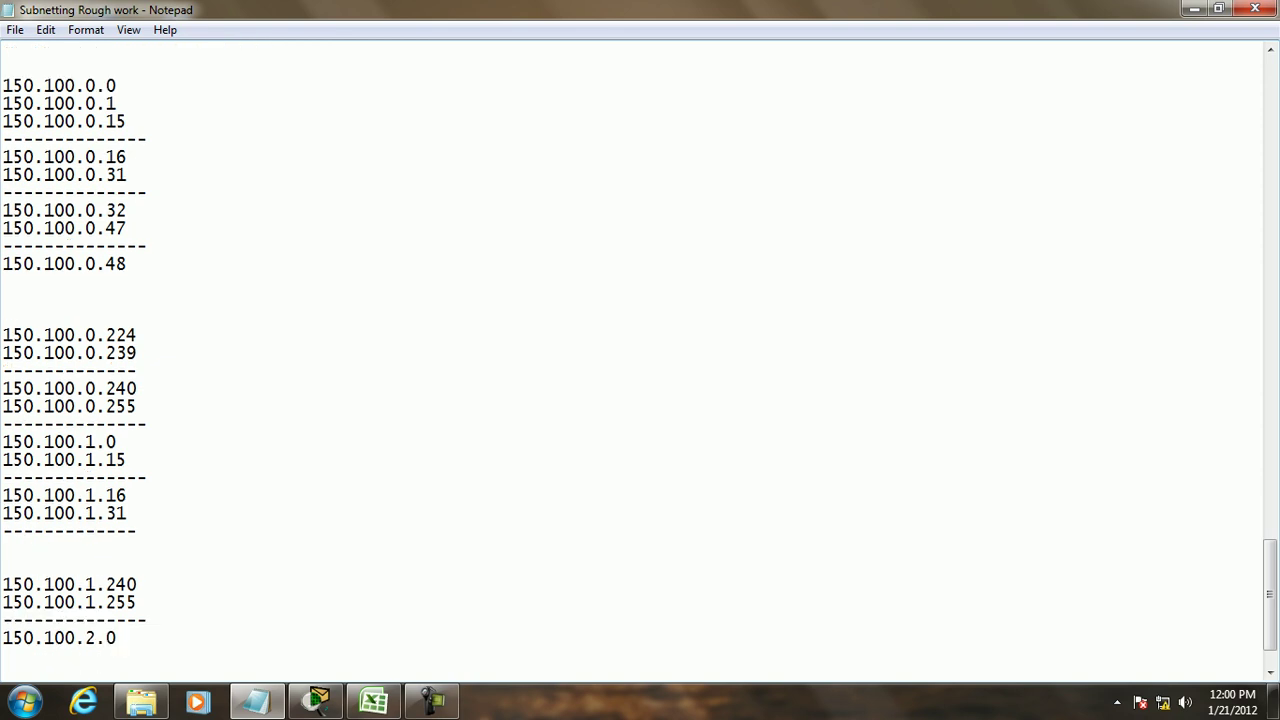
pyautogui.press('Return')
# Step: Write the block 150.100.255.0 and 150.100.255.15, closed by a dashed line
pyautogui.write('15')
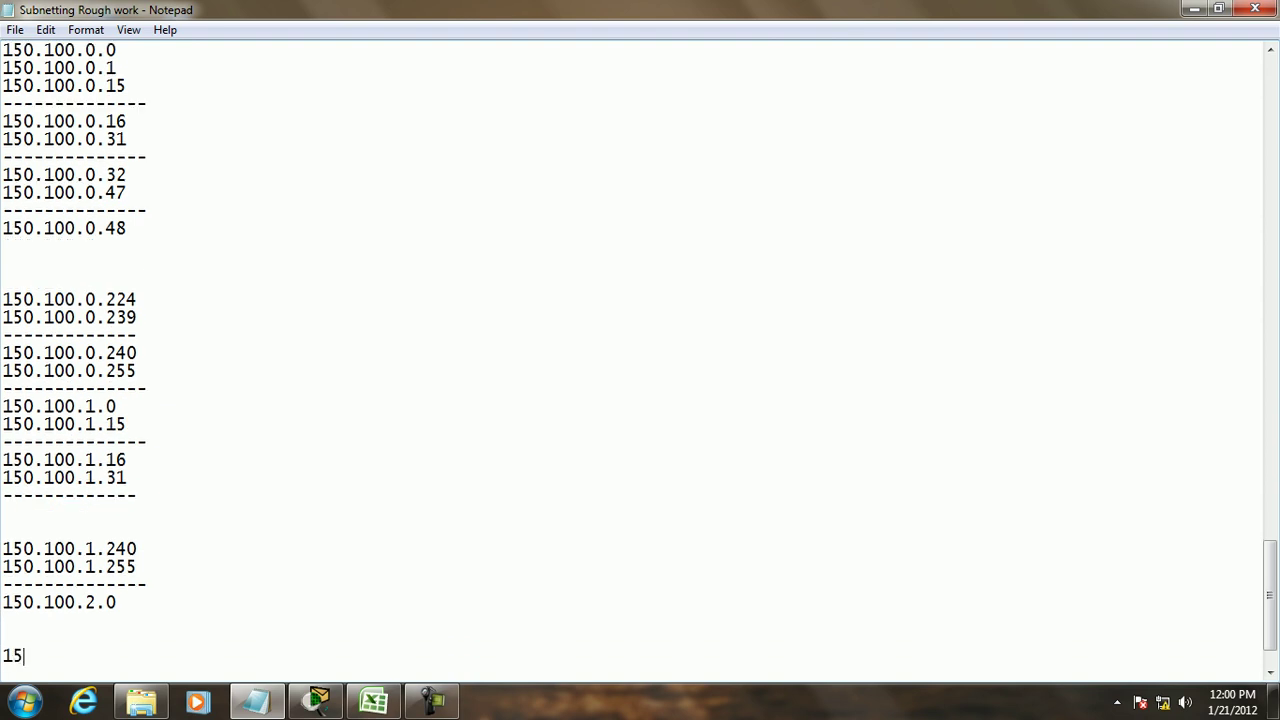
pyautogui.write('0.100.255.0')
pyautogui.press('Return')
pyautogui.write('150.100.255.15')
pyautogui.press('Return')
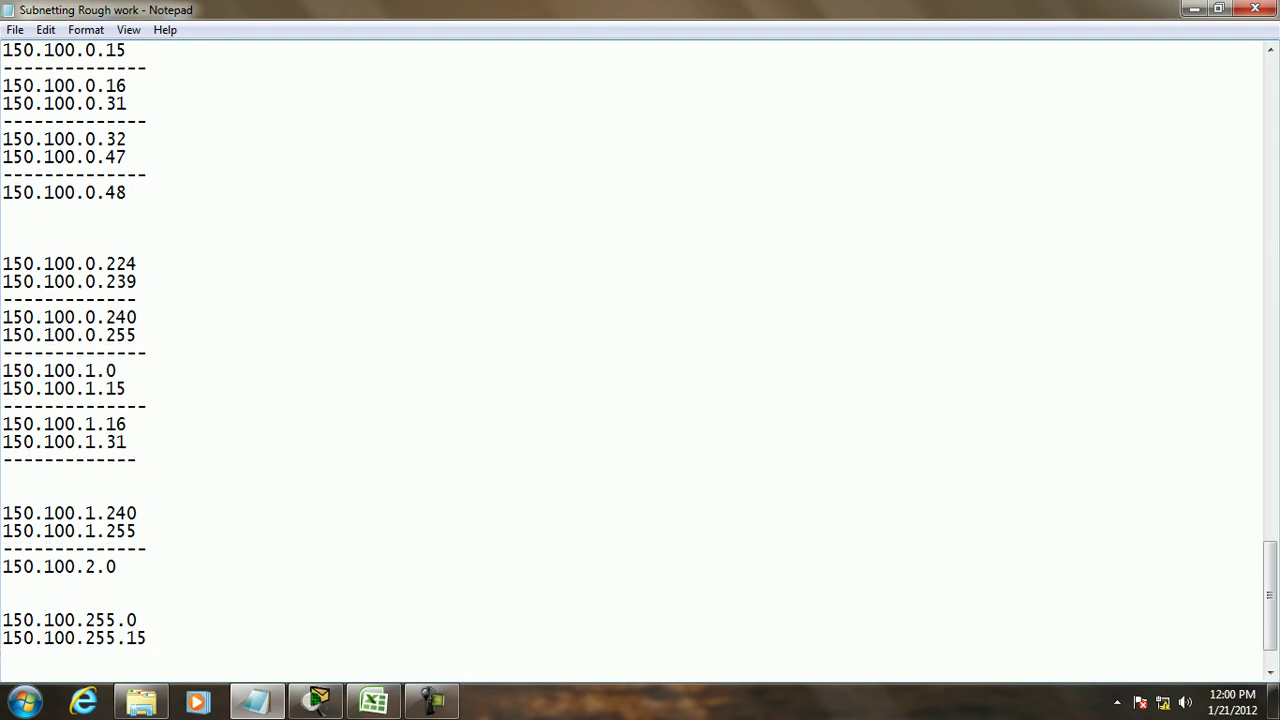
pyautogui.write('-------------')
pyautogui.press('Return')
# Step: Write the next block as 150.100.255.16 and 150.100.255.31, closed by a dashed line
pyautogui.write('150.')
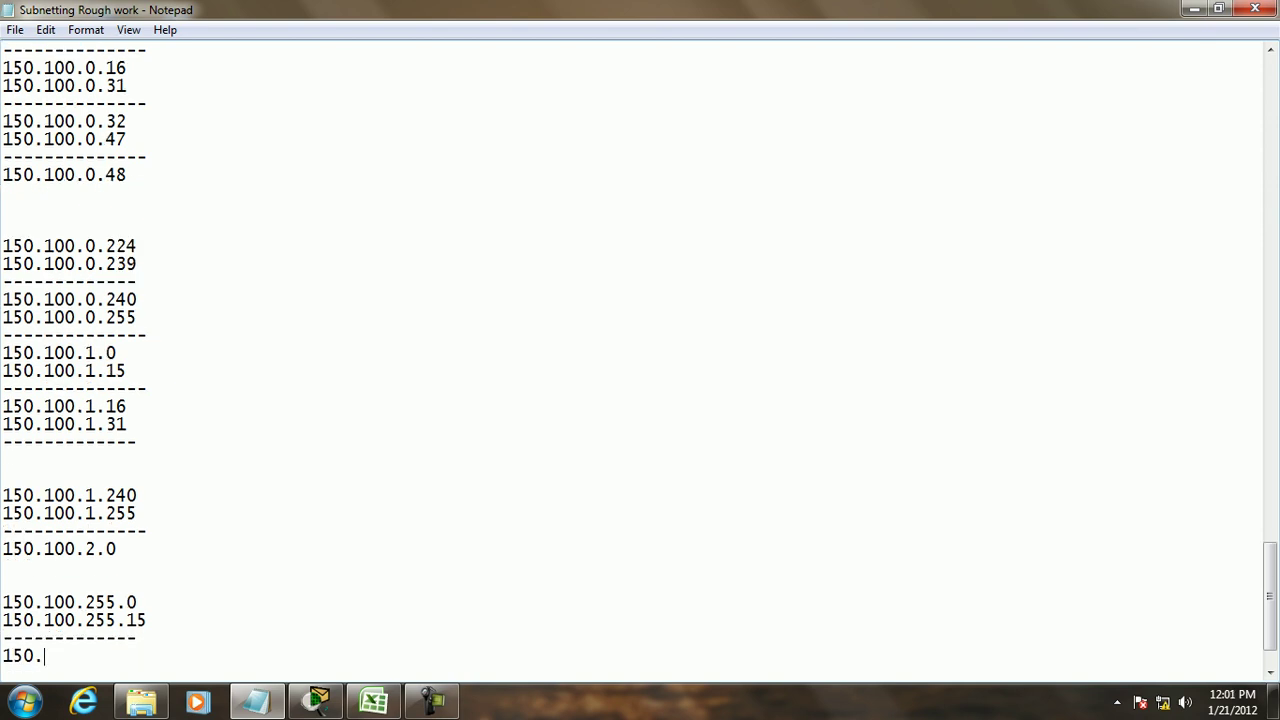
pyautogui.write('100.255.16')
pyautogui.press('Return')
pyautogui.write('150.10')
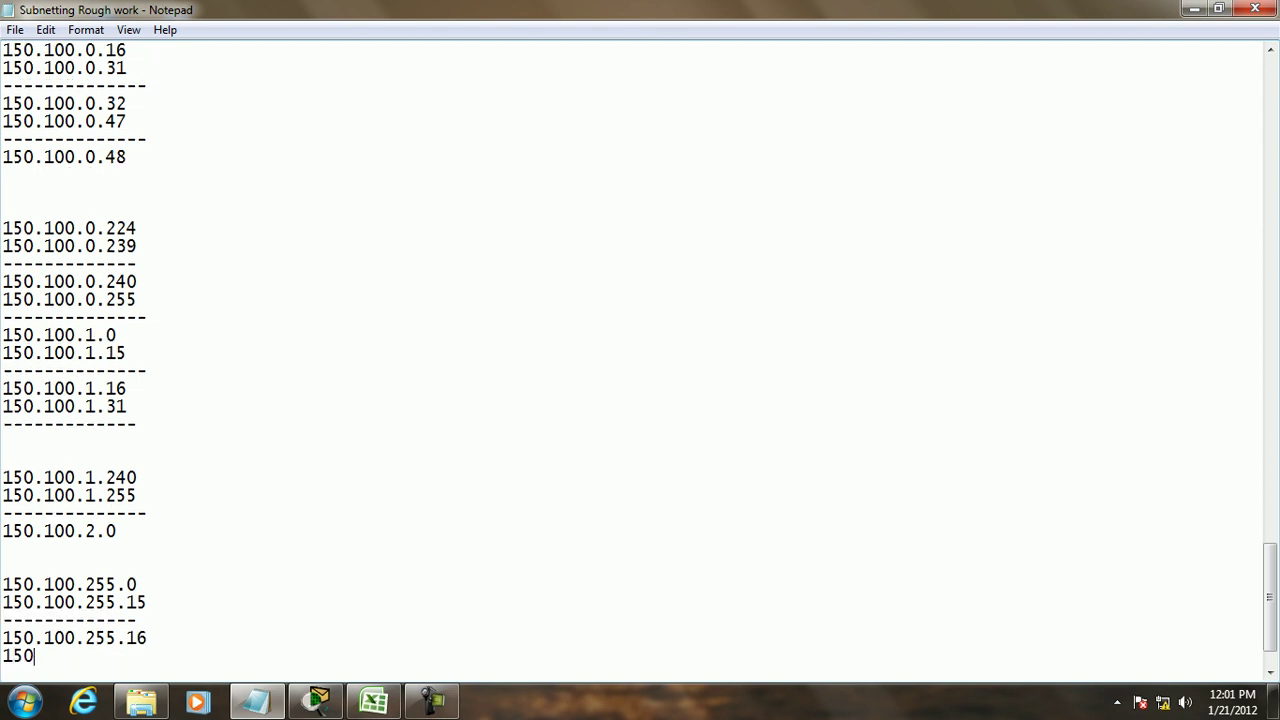
pyautogui.write('0.255.31')
pyautogui.press('Return')
pyautogui.write('---------------')
pyautogui.press('Return')
# Step: Leave a gap, and write the last block as 150.100.255.240 and 150.100.255.255, closed by a dashed line
pyautogui.press('Return')
pyautogui.press('Return')
pyautogui.write('150.10')
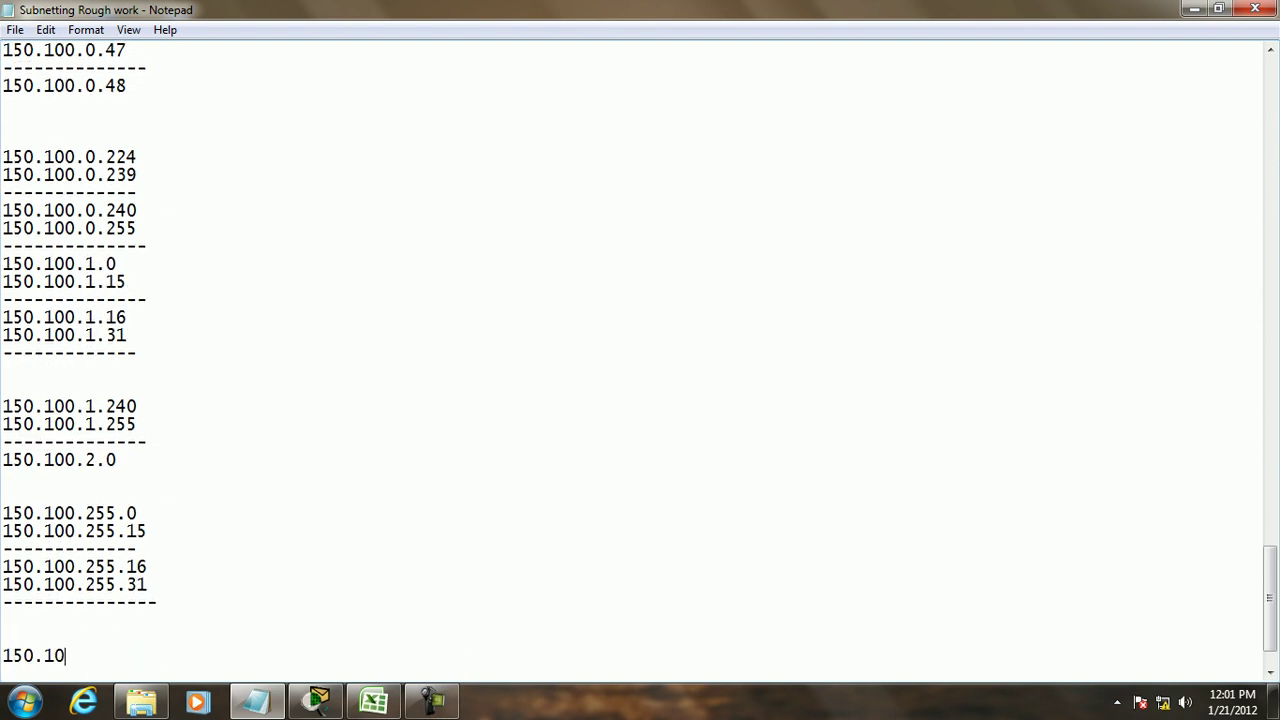
pyautogui.write('0.255.240')
pyautogui.press('Return')
pyautogui.write('150.100.2')
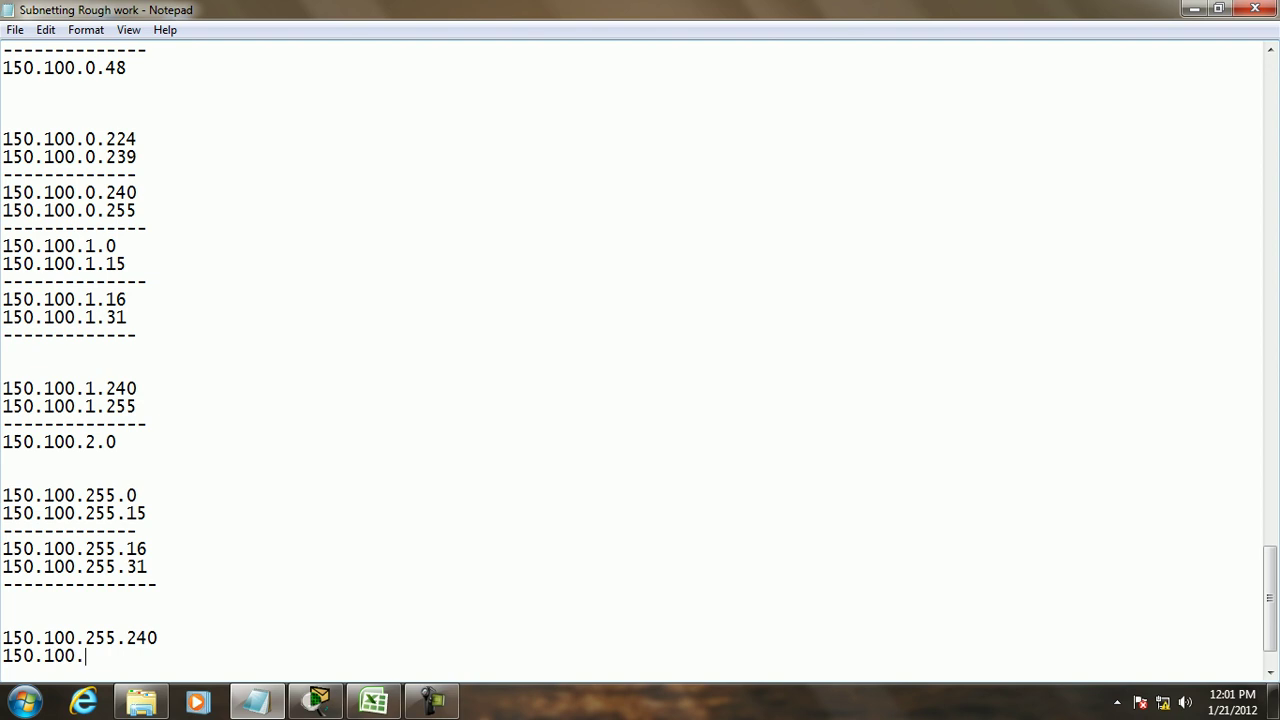
pyautogui.write('55.255')
pyautogui.press('Return')
pyautogui.write('----------------')
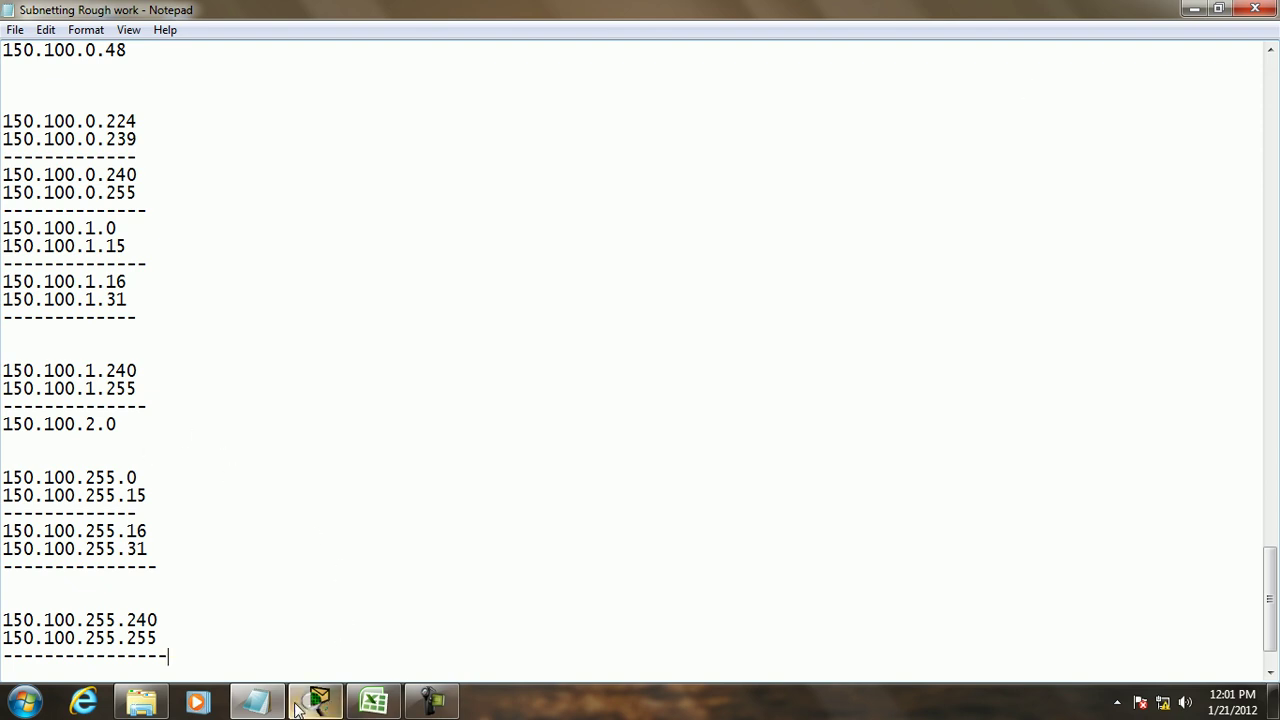
# Step: Glance at the Excel sheet, and review the Notepad block list from the first 150.100.0.0 block to the last one
pyautogui.click(373, 705)
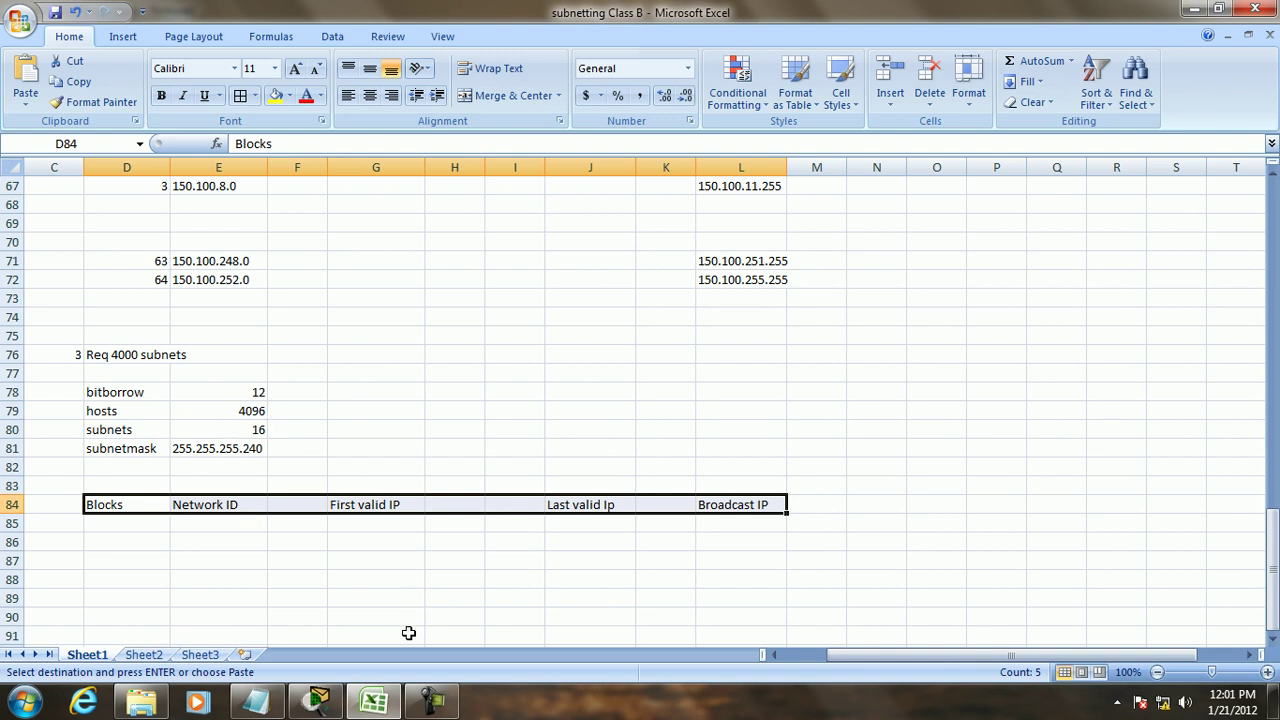
pyautogui.click(281, 707)
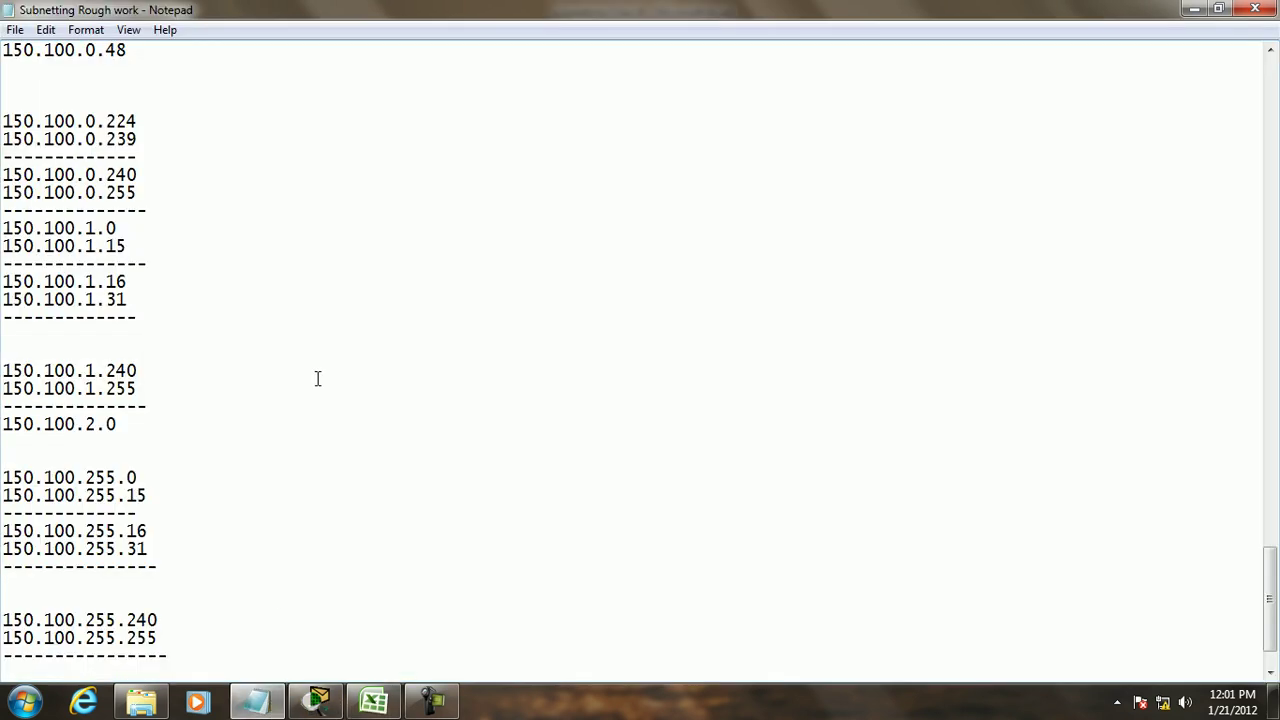
pyautogui.scroll(6, 318, 375)
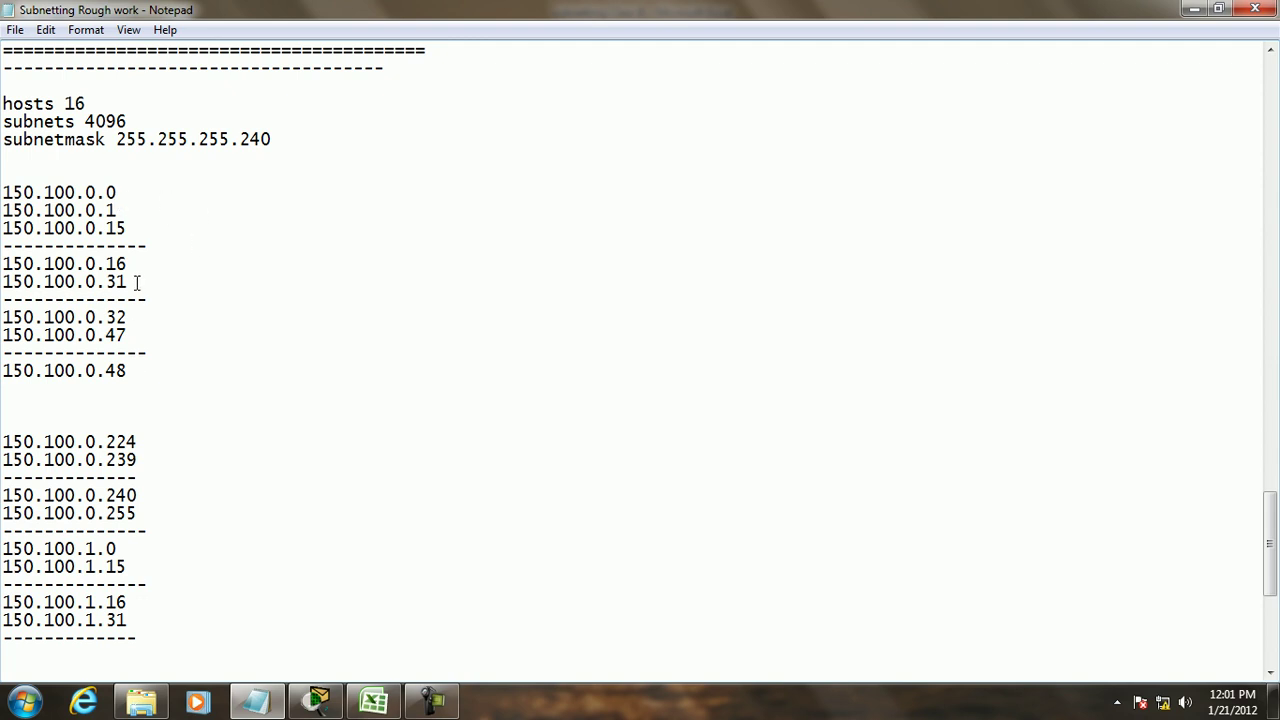
pyautogui.scroll(-7, 160, 292)
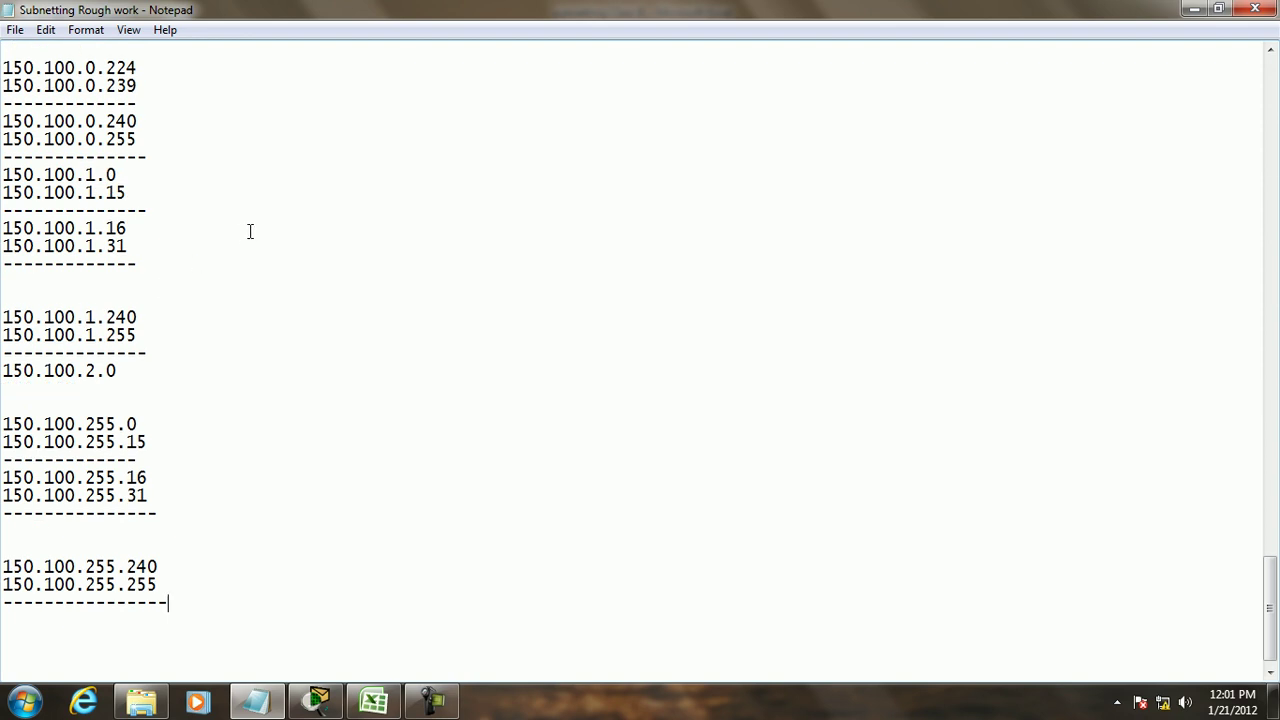
pyautogui.scroll(5, 241, 240)
pyautogui.scroll(1, 241, 243)
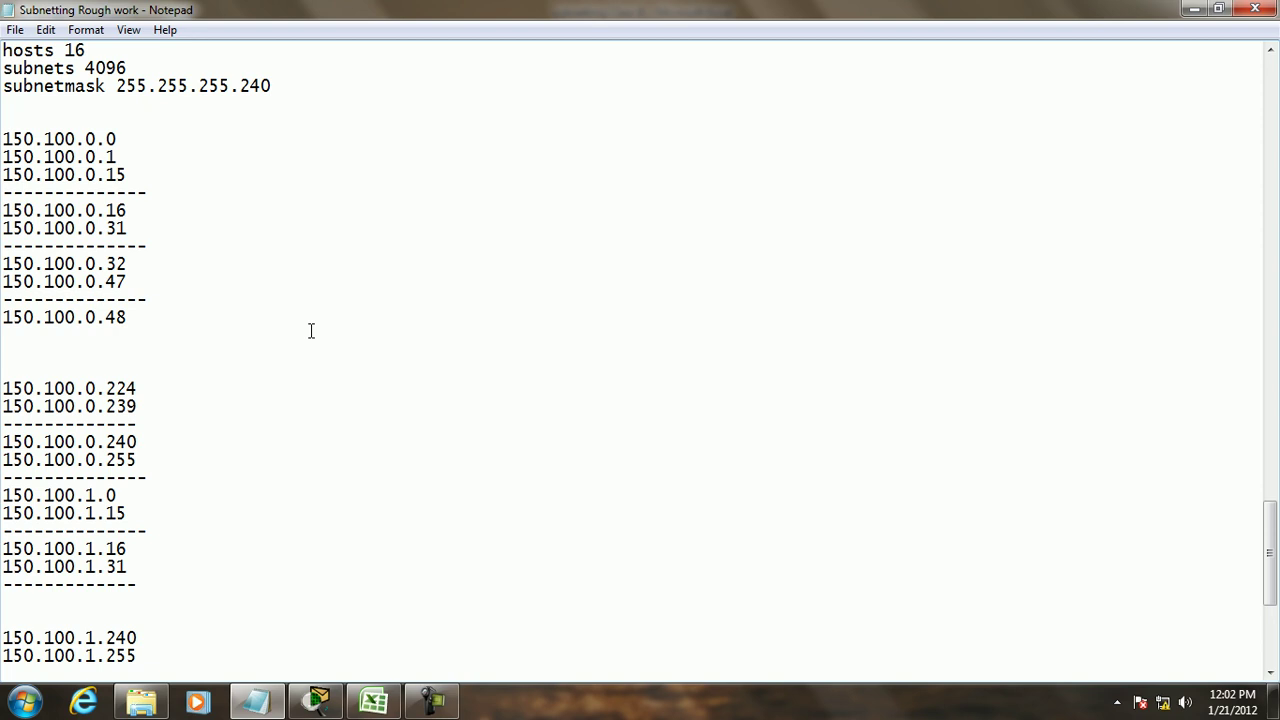
pyautogui.scroll(-4, 110, 445)
pyautogui.scroll(-2, 110, 450)
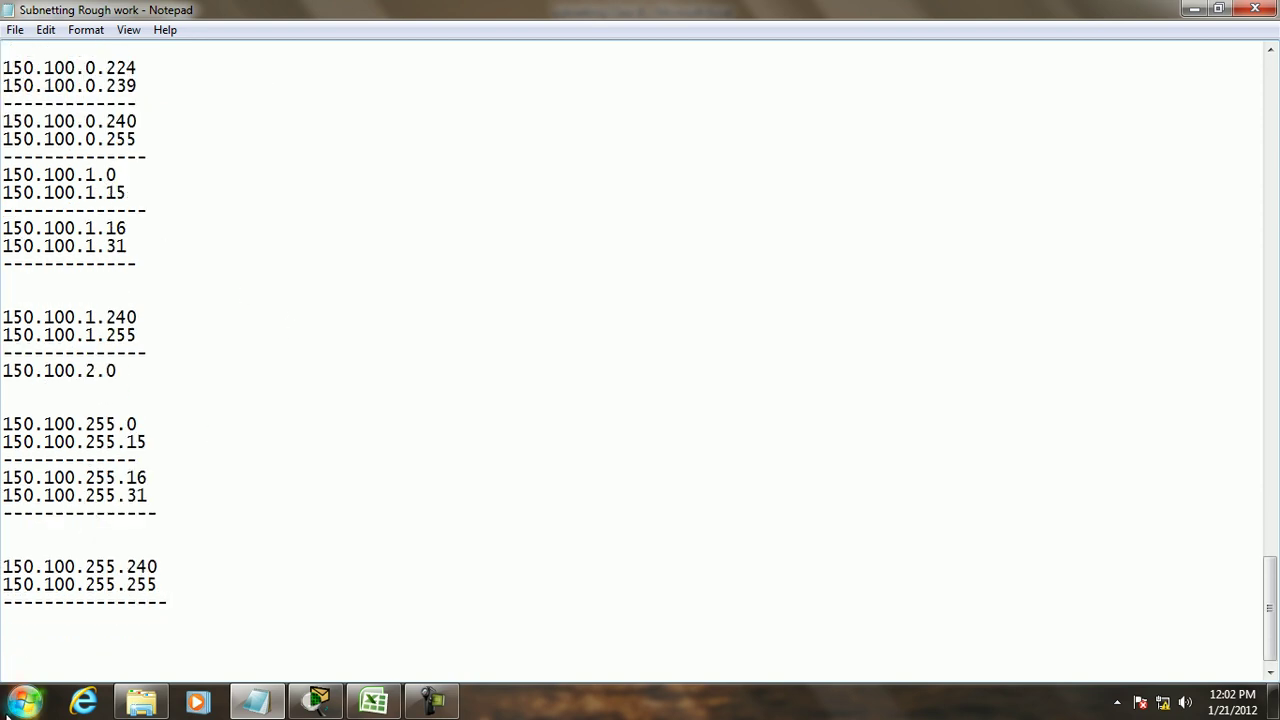
# Step: Open Calculator, compute 256 × 16 to check the number of blocks, and close it
pyautogui.press('super+r')
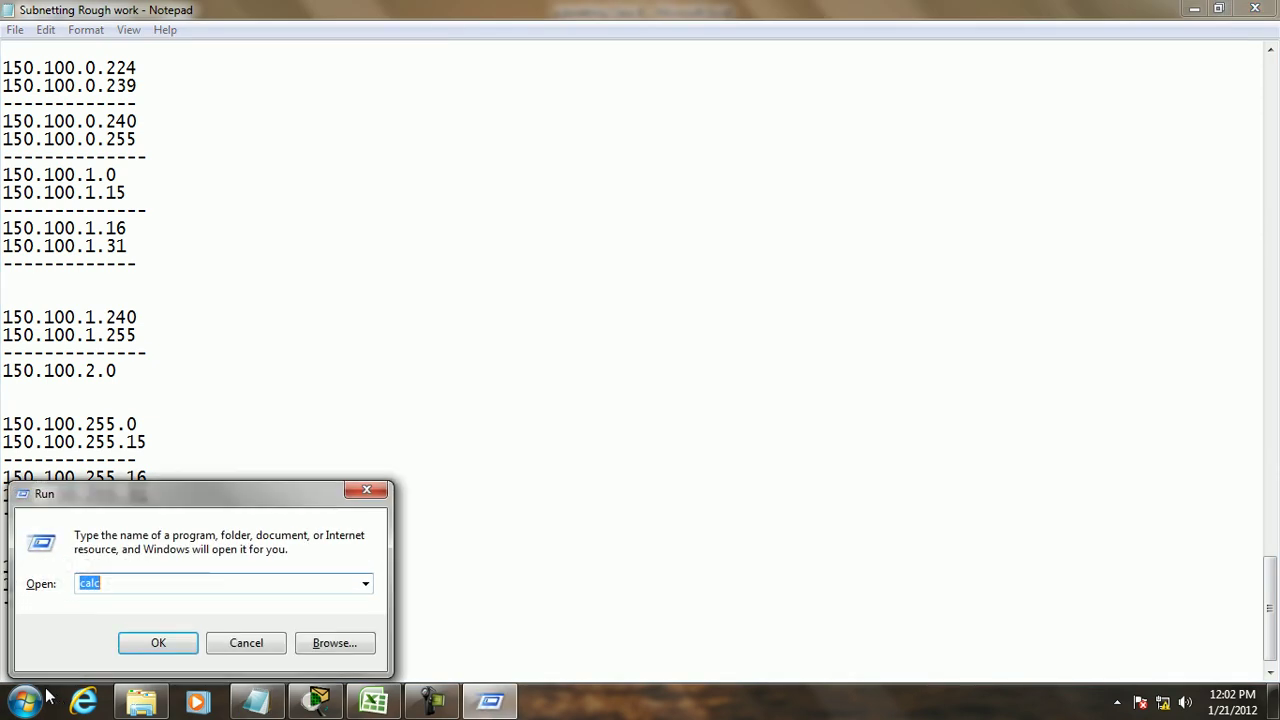
pyautogui.click(164, 642)
pyautogui.click(815, 392)
pyautogui.click(852, 332)
pyautogui.click(815, 422)
pyautogui.click(815, 392)
pyautogui.click(852, 392)
pyautogui.click(889, 392)
pyautogui.click(779, 422)
pyautogui.click(852, 392)
pyautogui.click(928, 440)
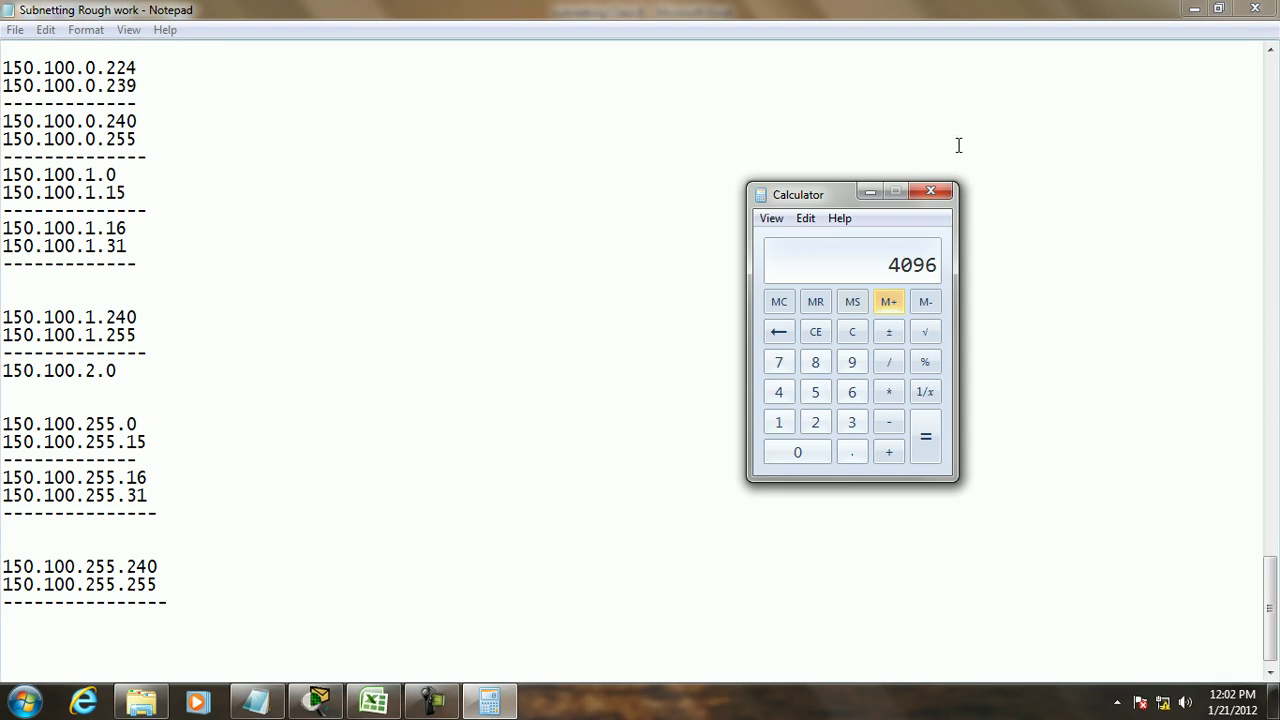
pyautogui.click(938, 191)
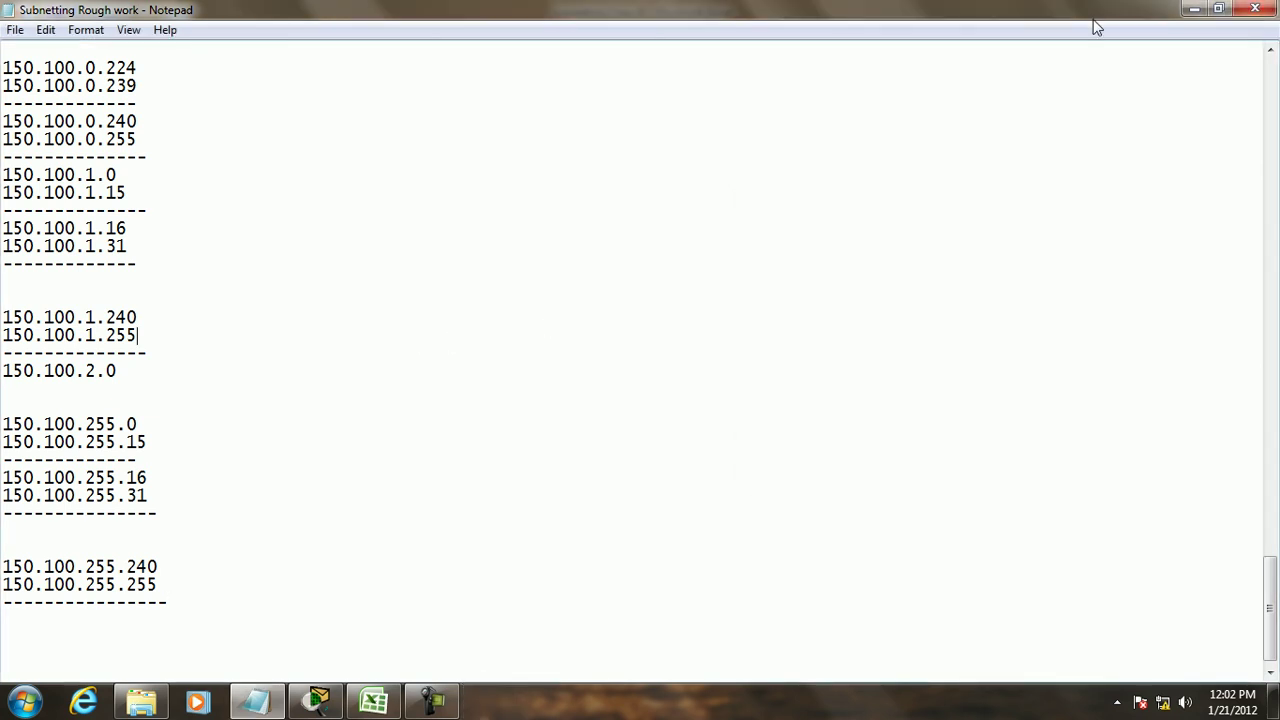
# Step: Switch to the Excel sheet and number the first three rows under the Blocks heading 1, 2 and 3
pyautogui.click(1195, 12)
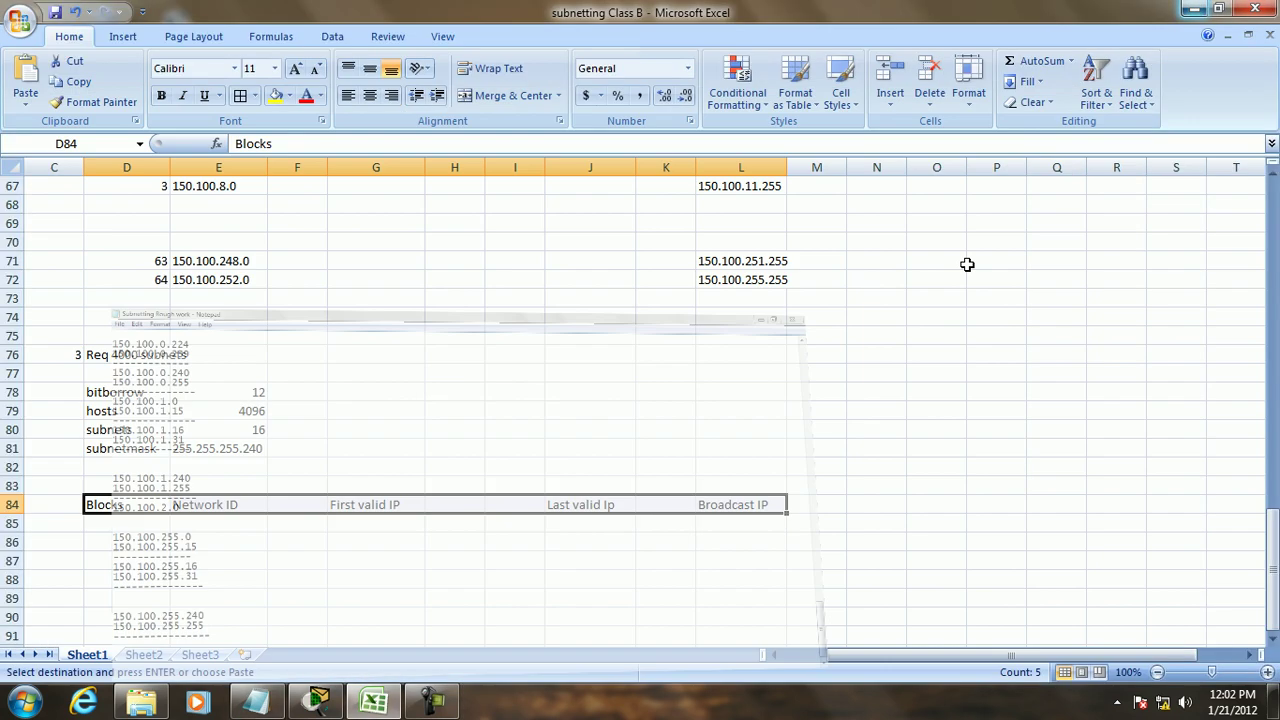
pyautogui.click(138, 522)
pyautogui.write('1')
pyautogui.press('Return')
pyautogui.write('2')
pyautogui.press('Return')
pyautogui.write('3')
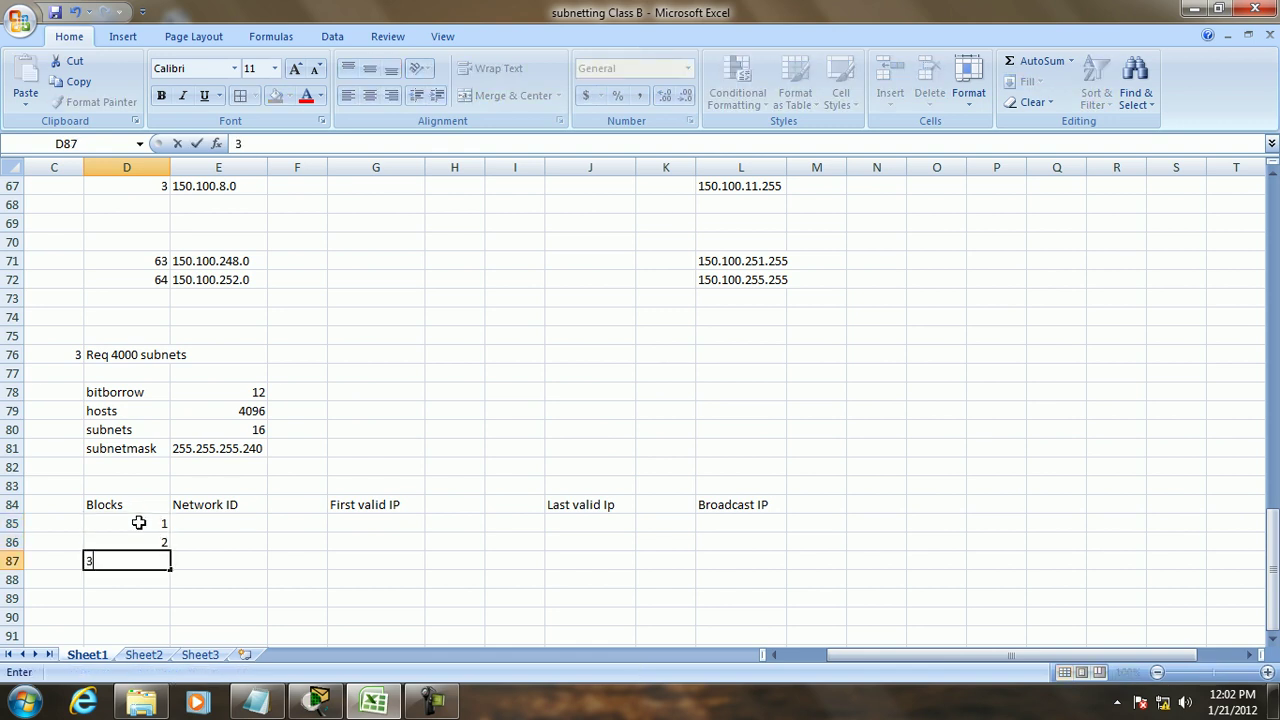
# Step: Leave two empty rows below block 3, and enter 4095 and 4096 as the last two block numbers
pyautogui.scroll(-1, 170, 600)
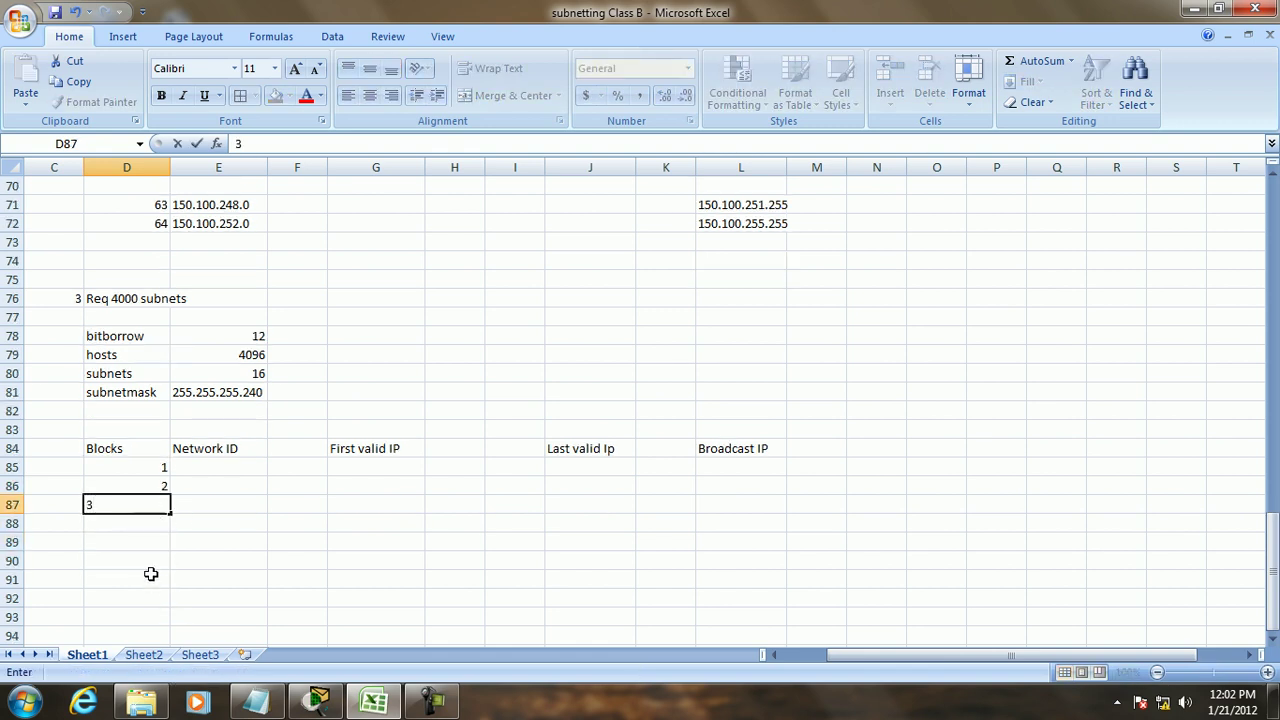
pyautogui.click(149, 563)
pyautogui.write('40')
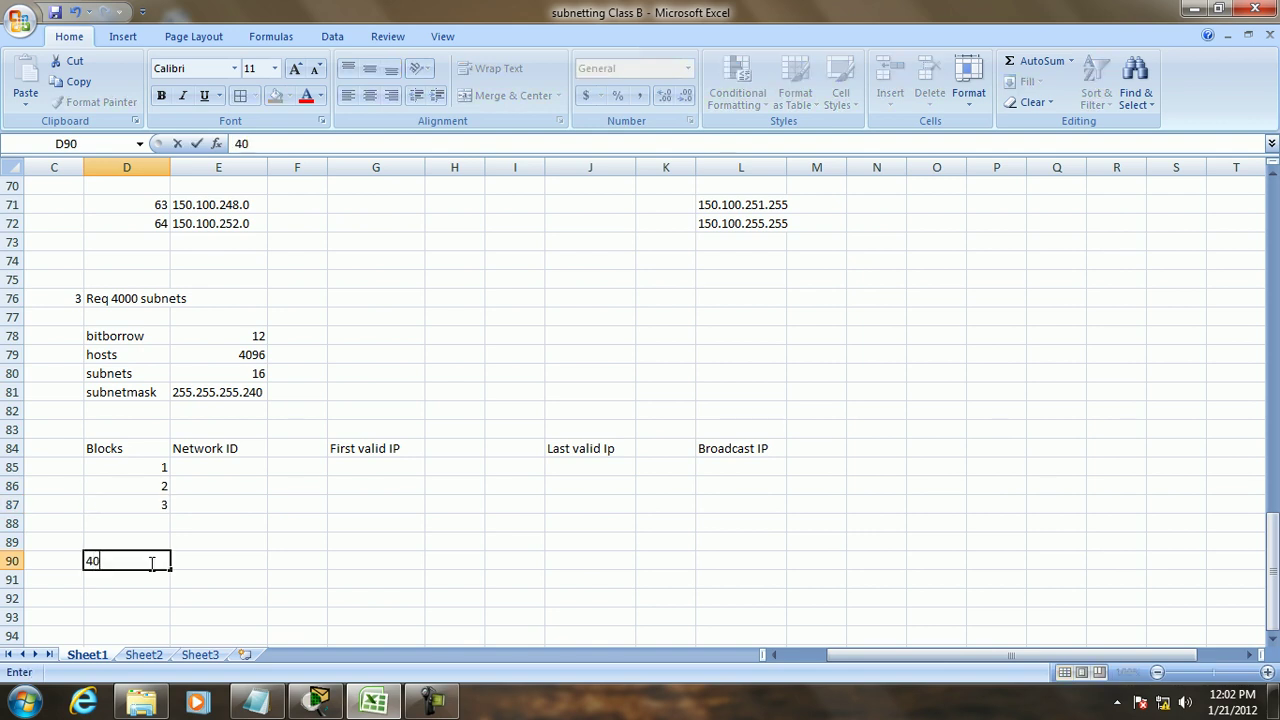
pyautogui.write('95')
pyautogui.press('Return')
pyautogui.write('40')
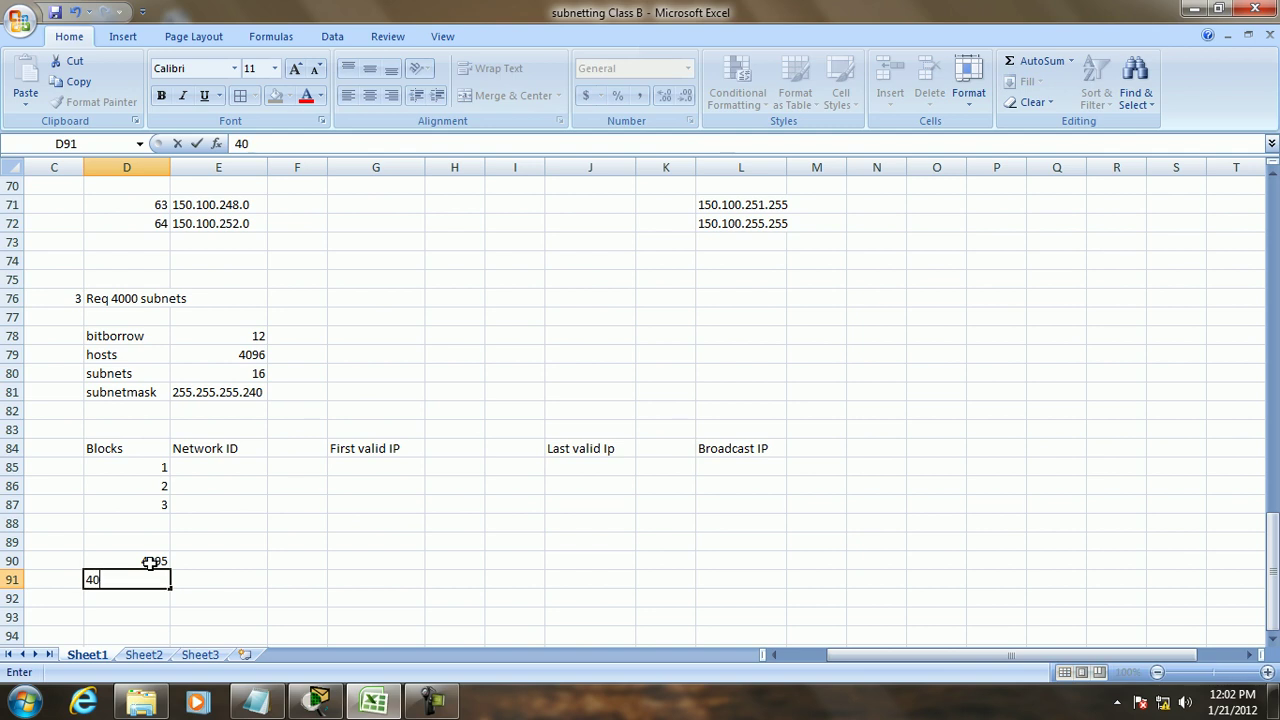
pyautogui.write('96')
# Step: Enter 150.100.0.0 as the network ID of block 1
pyautogui.click(215, 464)
pyautogui.write('150')
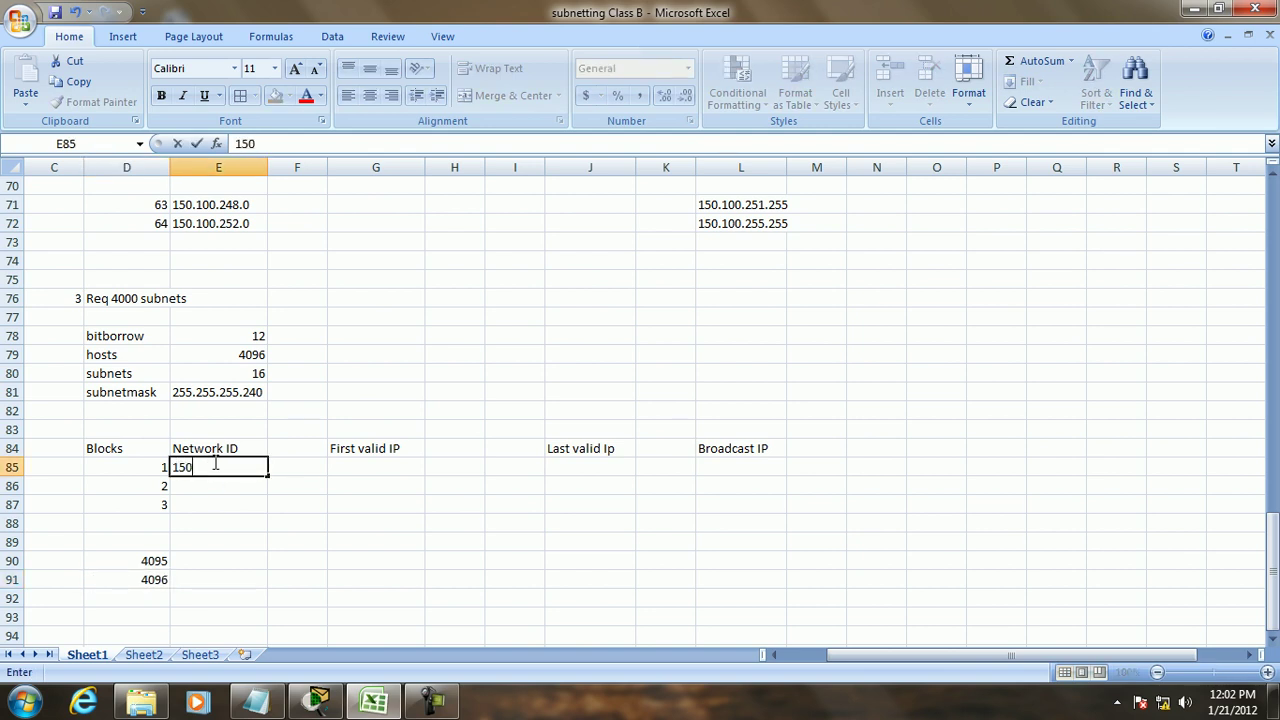
pyautogui.write('.100.0.0')
pyautogui.press('Tab')
pyautogui.write('150.100.0.')
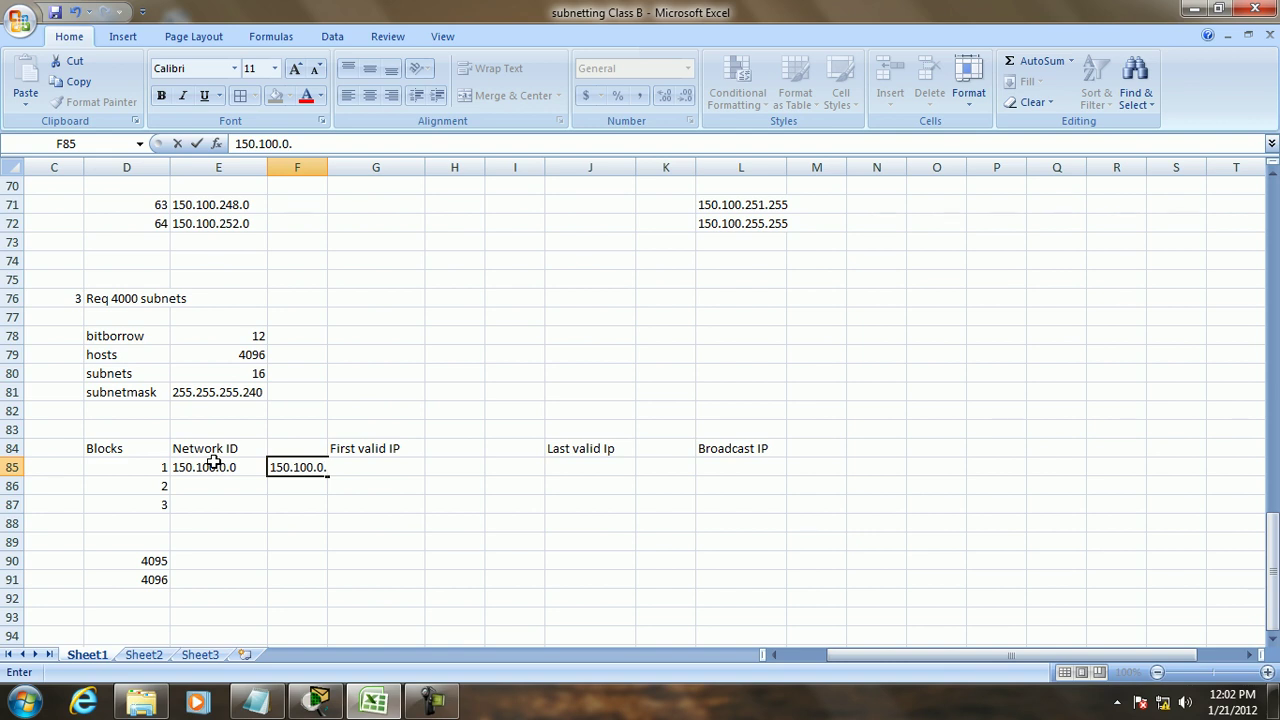
pyautogui.press('BackSpace')
pyautogui.press('BackSpace')
pyautogui.press('BackSpace')
pyautogui.press('BackSpace')
pyautogui.press('BackSpace')
pyautogui.press('BackSpace')
pyautogui.press('BackSpace')
pyautogui.press('BackSpace')
pyautogui.press('BackSpace')
pyautogui.press('BackSpace')
pyautogui.press('F2')
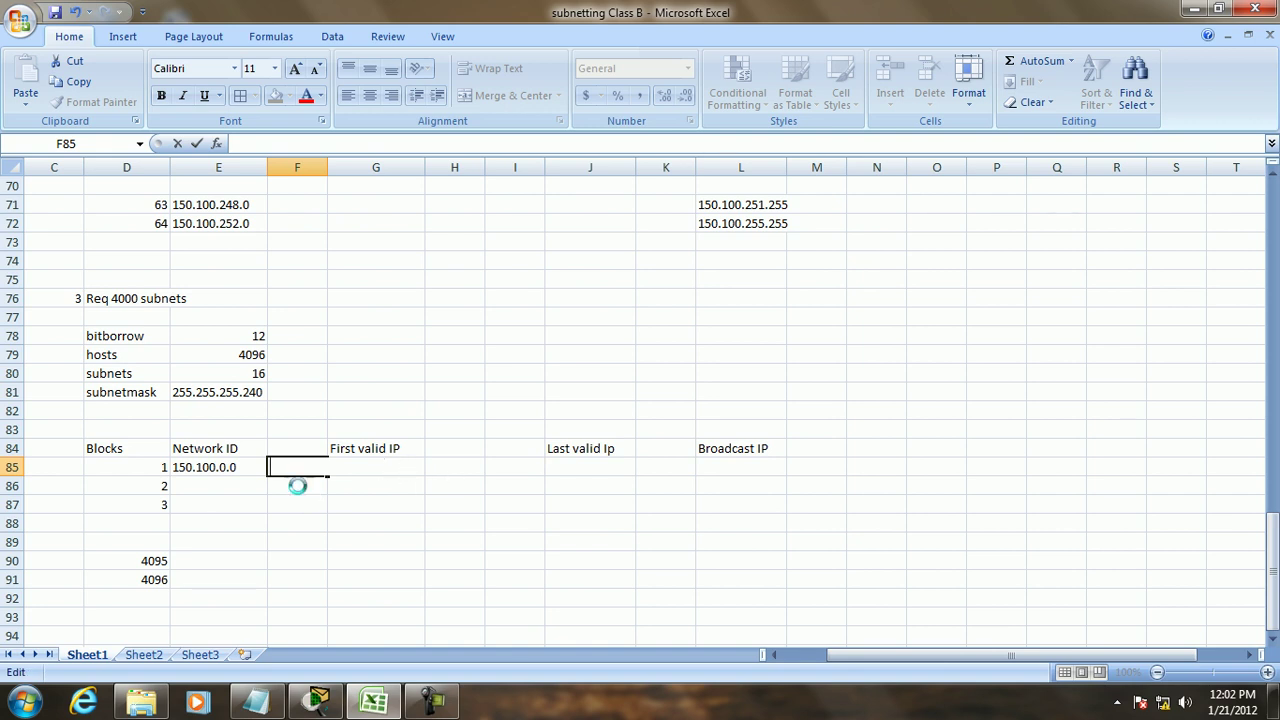
# Step: Enter 150.100.0.1 as the first valid IP of block 1
pyautogui.click(357, 471)
pyautogui.write('150')
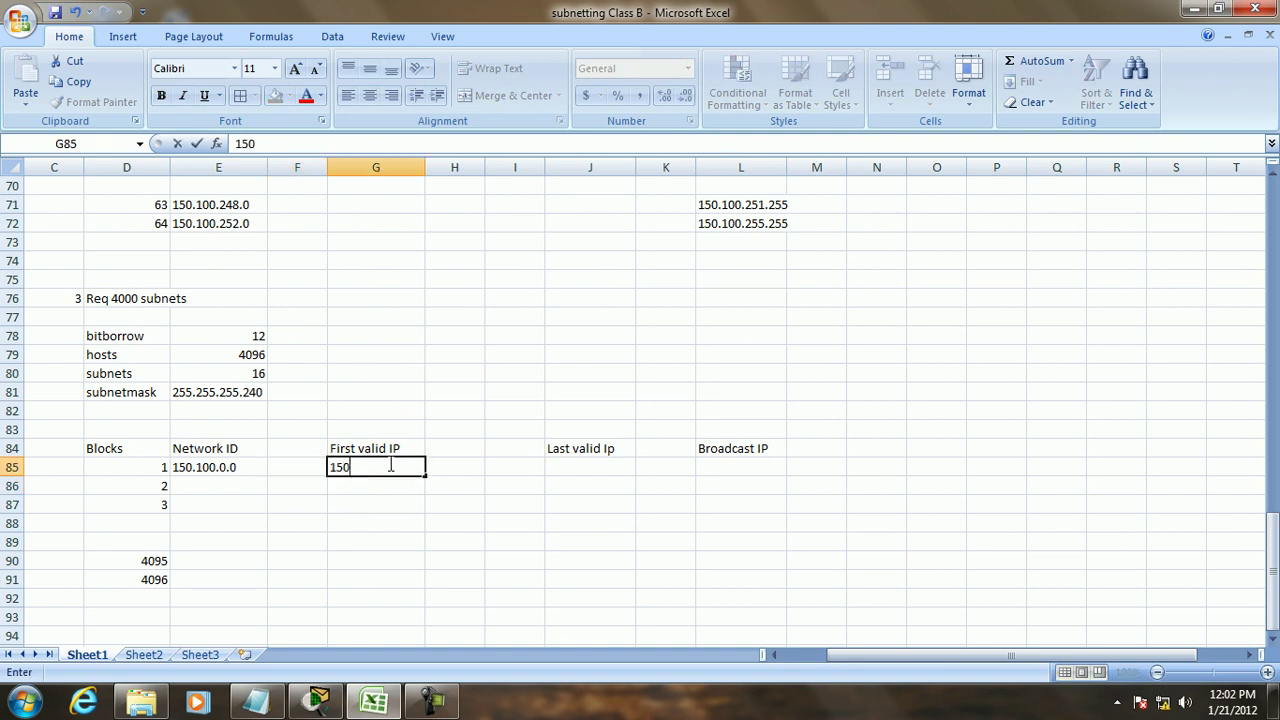
pyautogui.write('.100.0.1')
pyautogui.press('Tab')
# Step: Enter 150.100.0.15 as block 1's broadcast IP and 150.100.0.14 as its last valid IP
pyautogui.press('Tab')
pyautogui.press('Tab')
pyautogui.press('Tab')
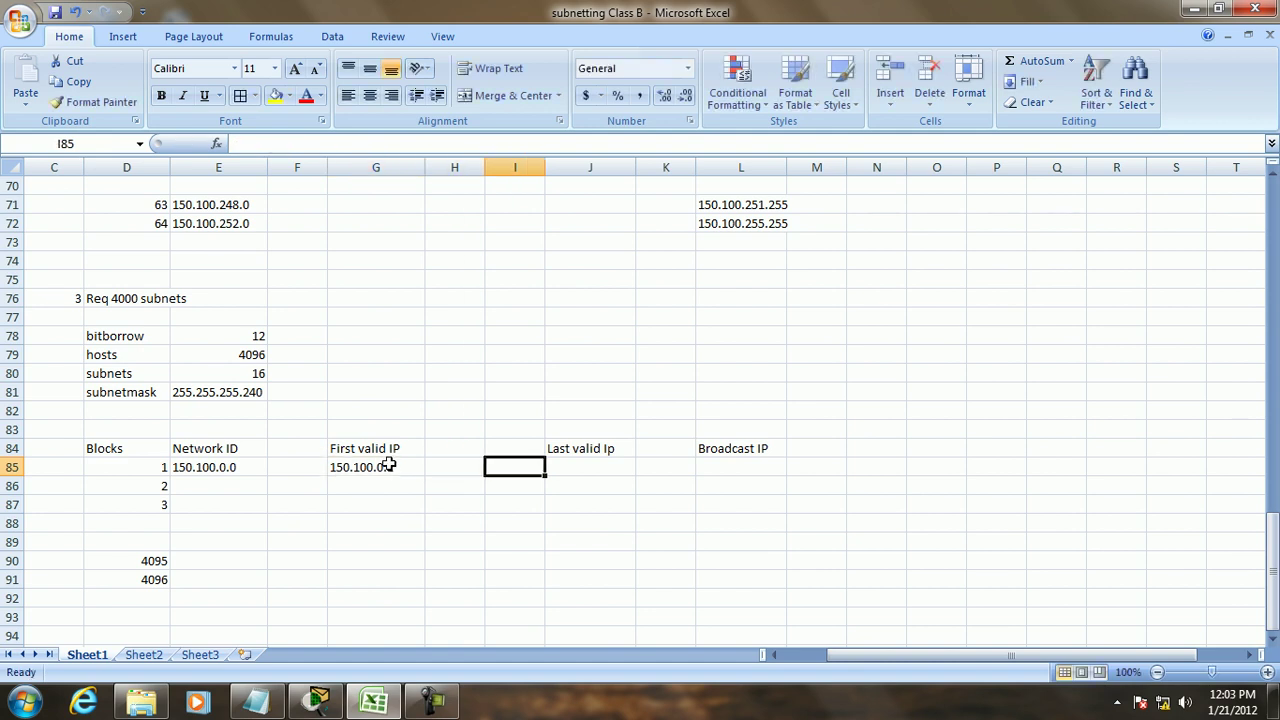
pyautogui.press('Tab')
pyautogui.write('1')
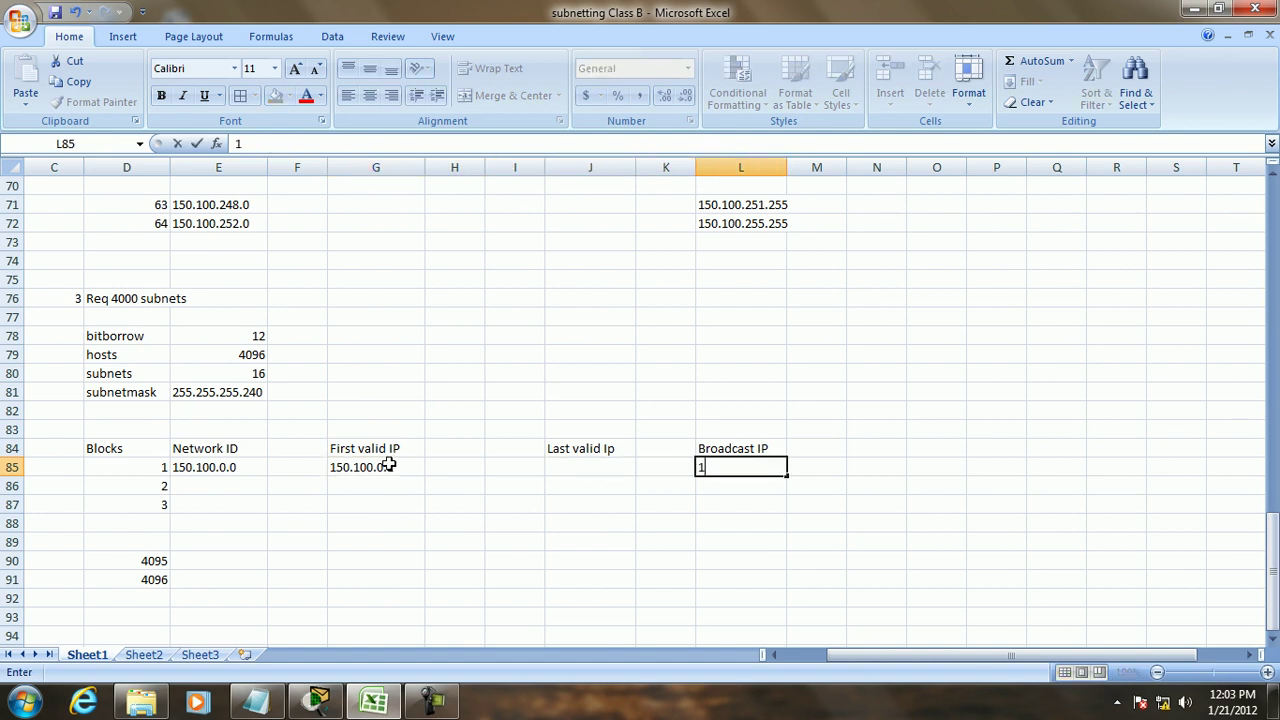
pyautogui.write('50.100.0.15')
pyautogui.press('Left')
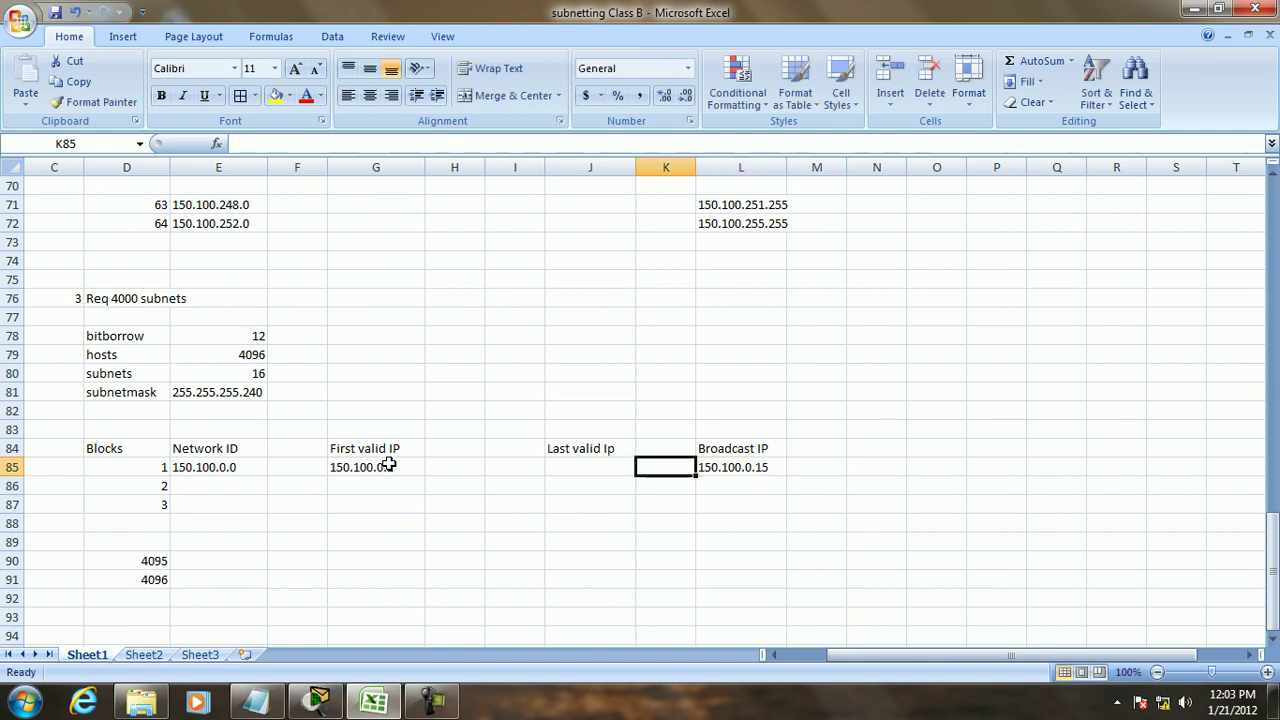
pyautogui.press('Left')
pyautogui.write('150.1')
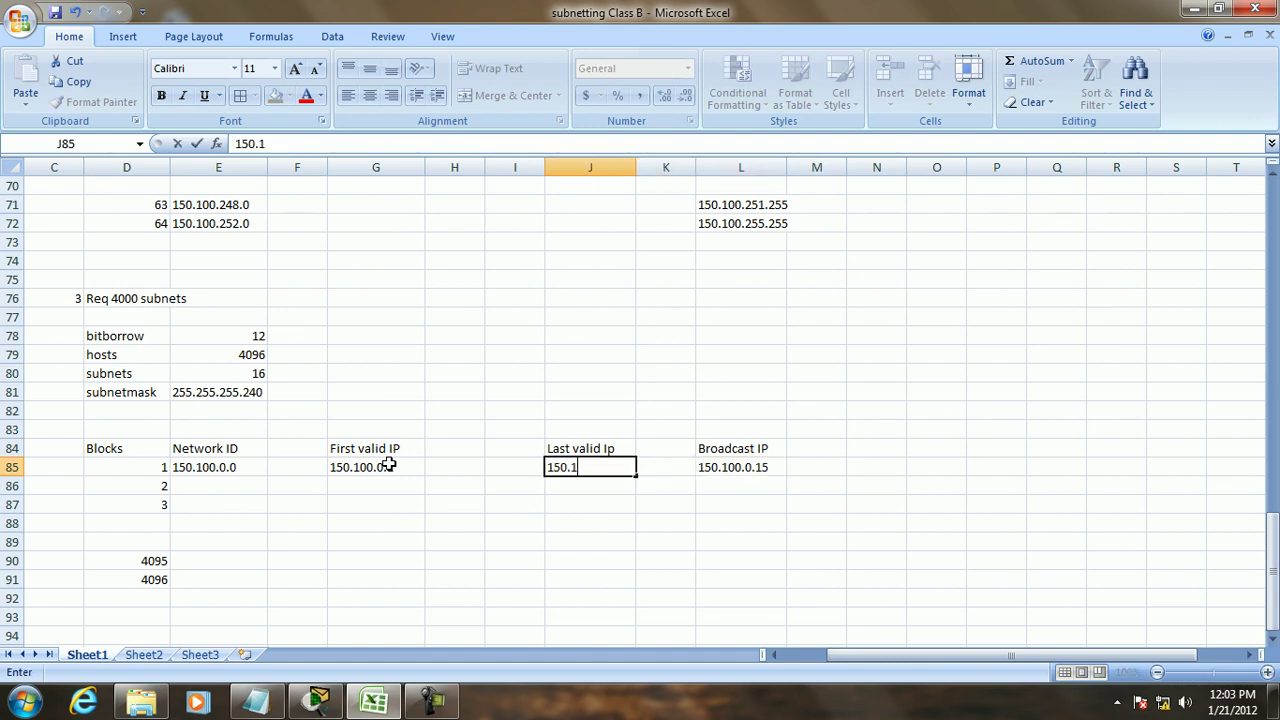
pyautogui.write('00.0.14')
# Step: Fill in block 2 with network ID 150.100.0.16 and broadcast IP 150.100.0.31
pyautogui.click(203, 489)
pyautogui.write('150.100.0.16')
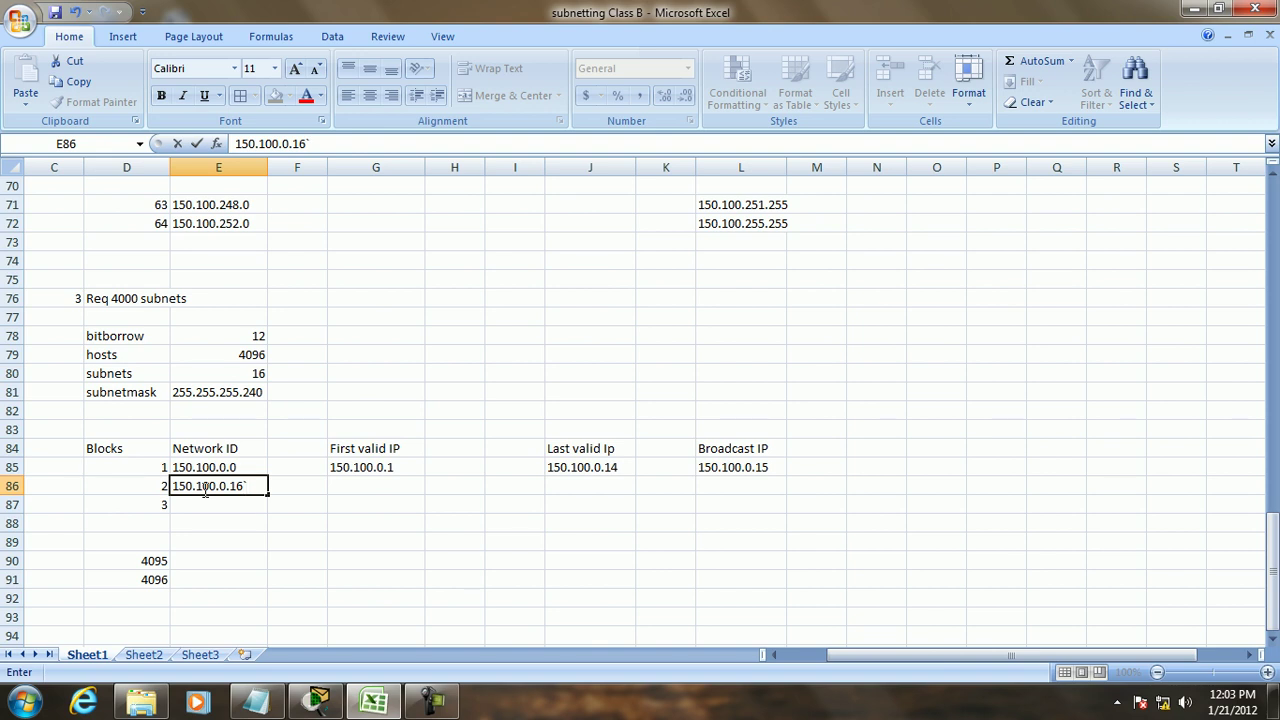
pyautogui.press('Tab')
pyautogui.press('Tab')
pyautogui.press('Tab')
pyautogui.press('Tab')
pyautogui.press('Tab')
pyautogui.press('Tab')
pyautogui.press('Tab')
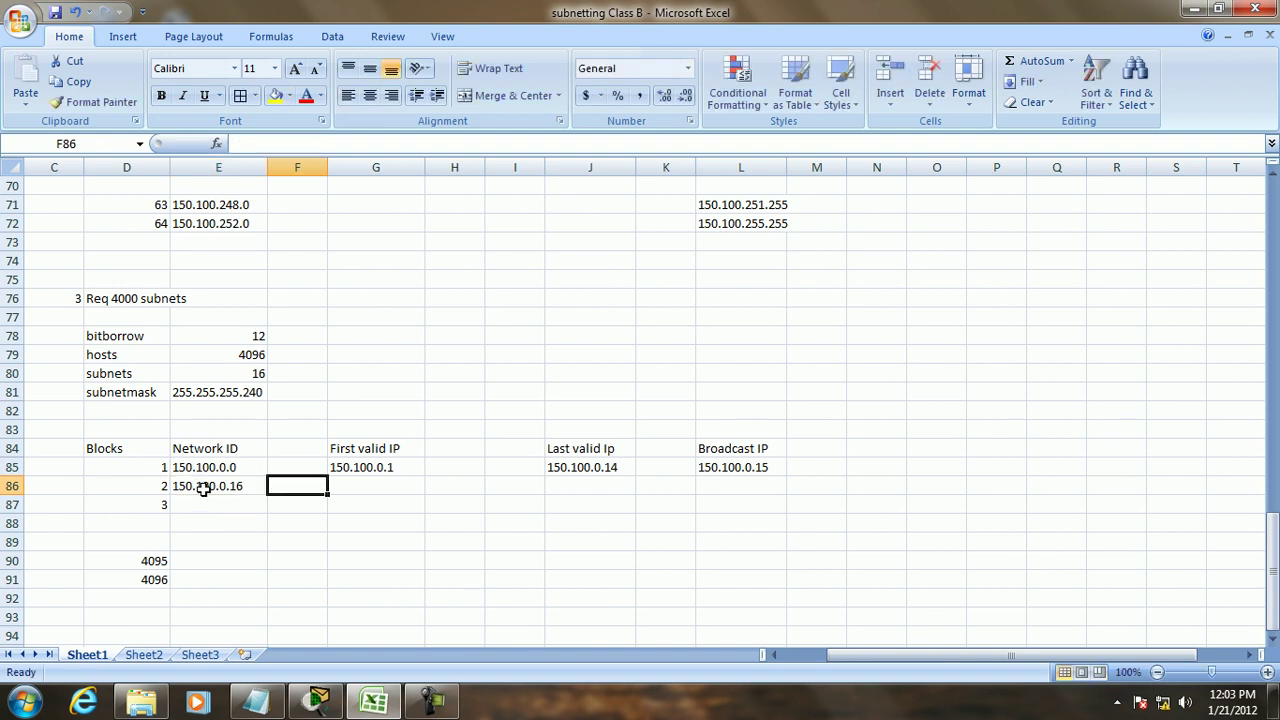
pyautogui.write('1')
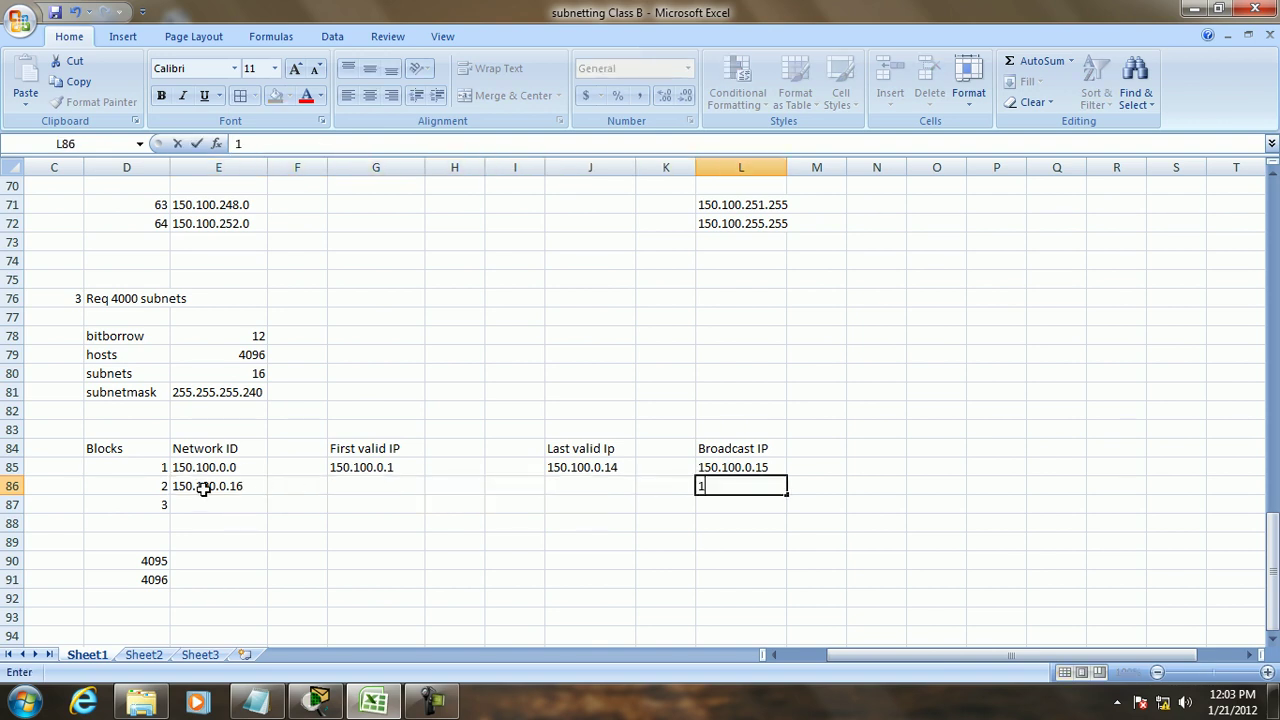
pyautogui.write('50.100.0.31')
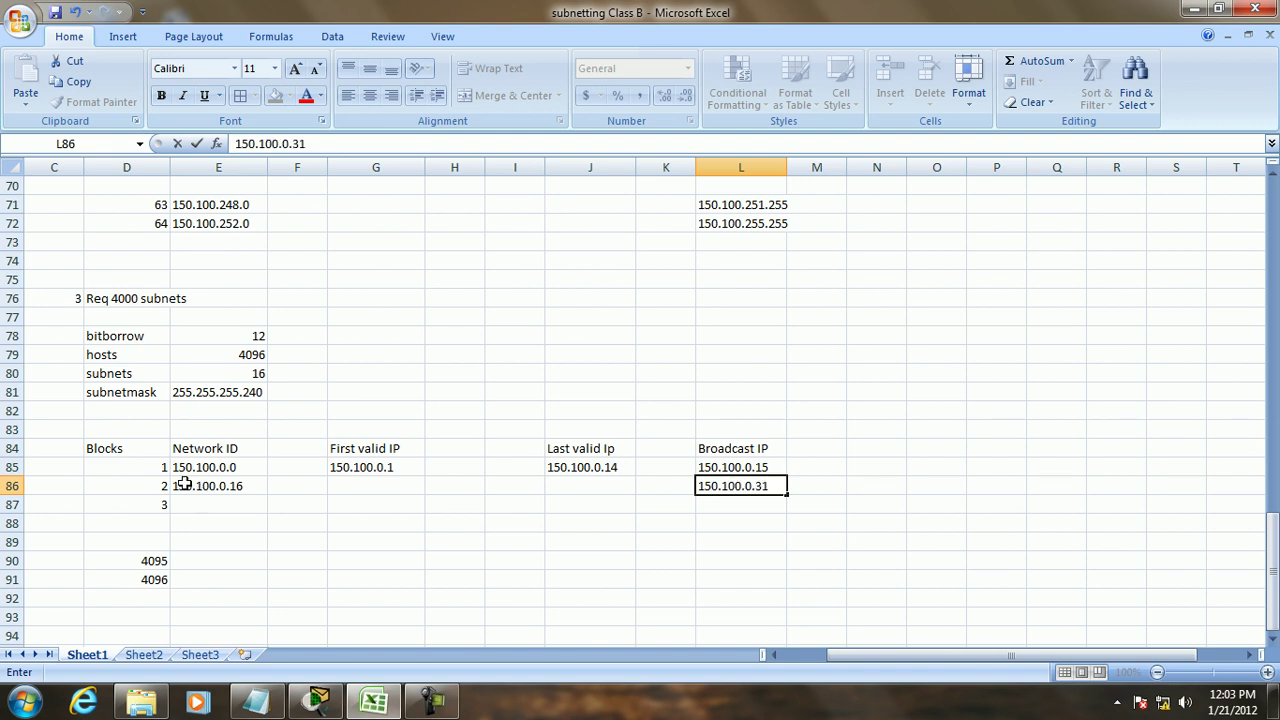
# Step: Fill in block 4096 with network ID 150.100.255.240 and broadcast IP 150.100.255.255
pyautogui.click(211, 582)
pyautogui.write('1')
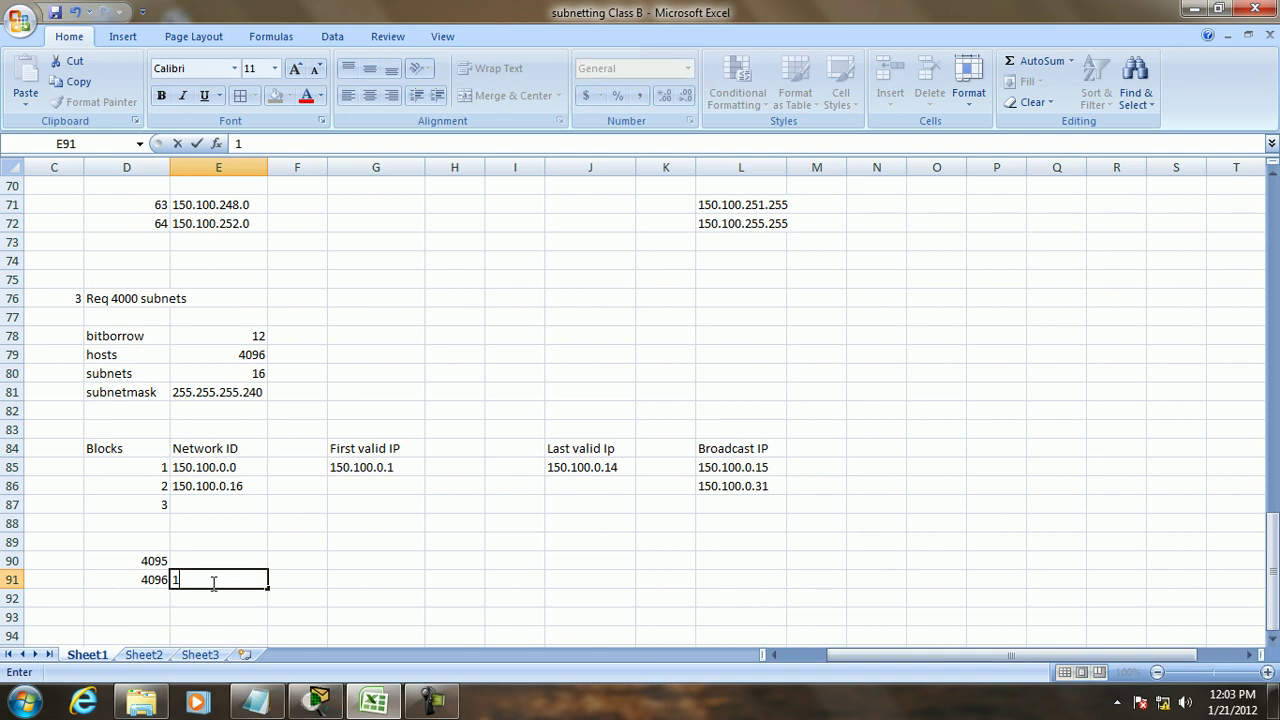
pyautogui.write('50.100.255.24')
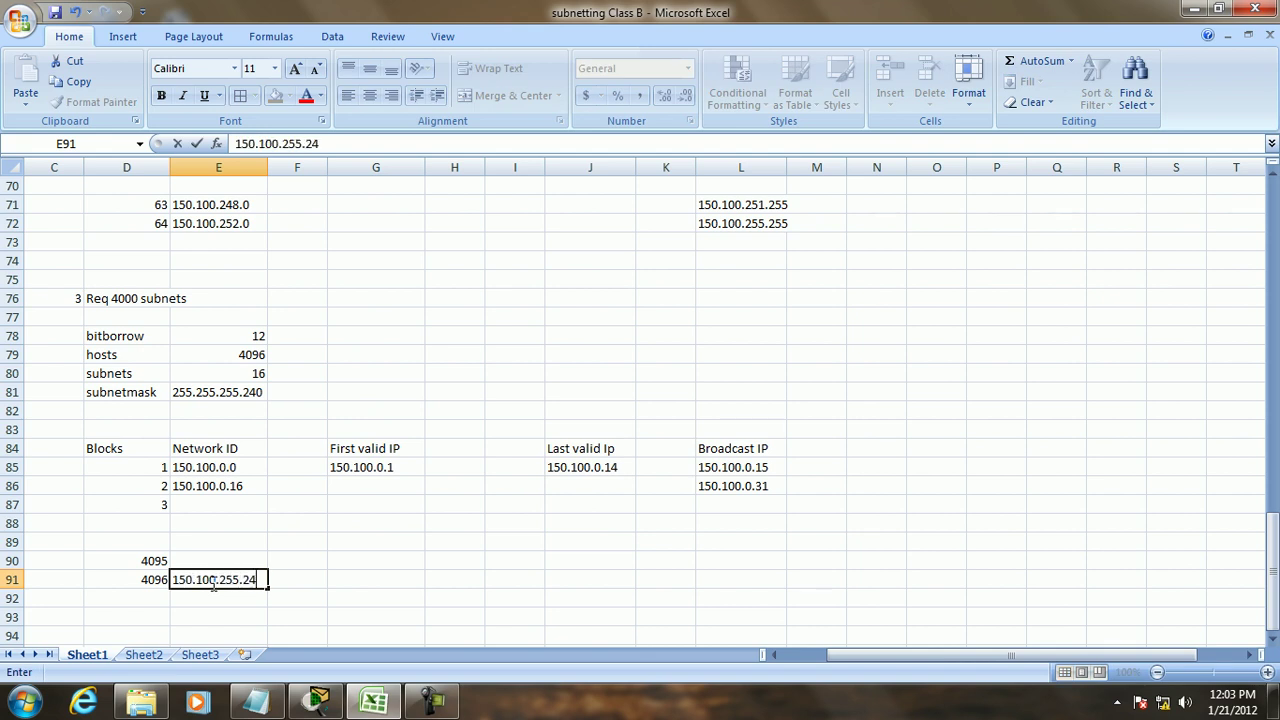
pyautogui.press('Right')
pyautogui.press('Right')
pyautogui.press('Right')
pyautogui.press('Right')
pyautogui.press('Right')
pyautogui.press('Right')
pyautogui.press('Right')
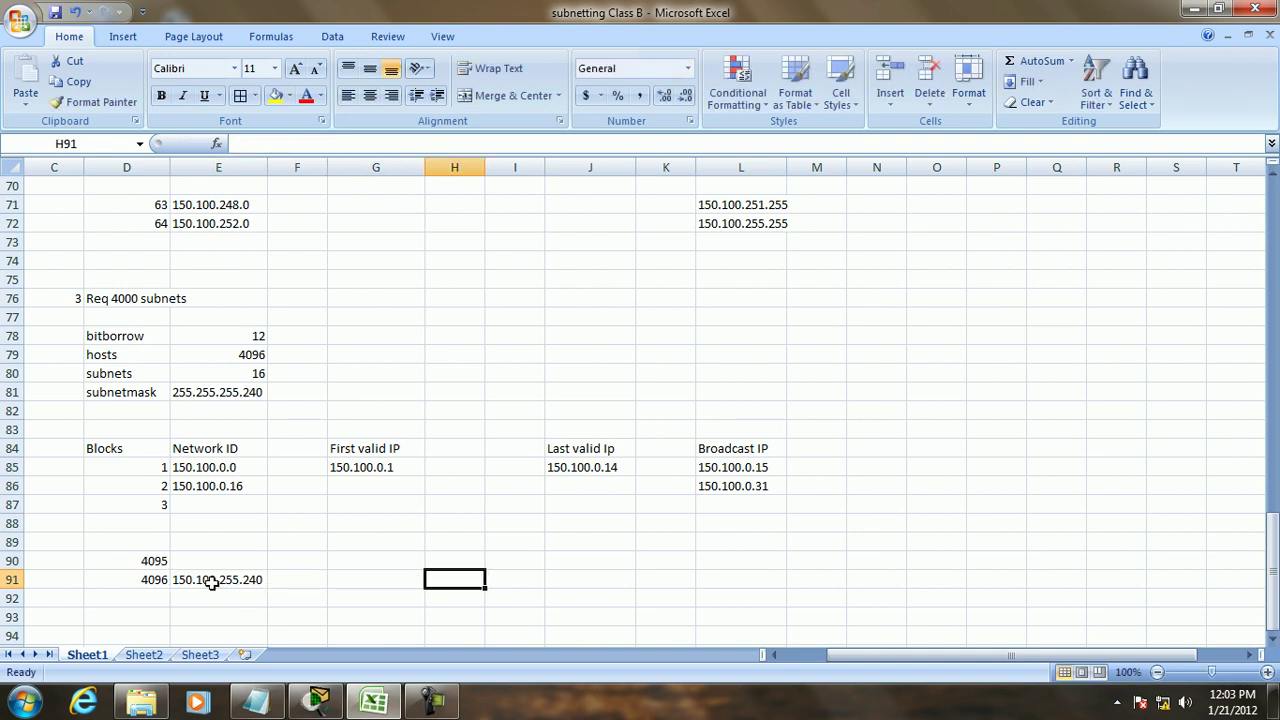
pyautogui.write('15')
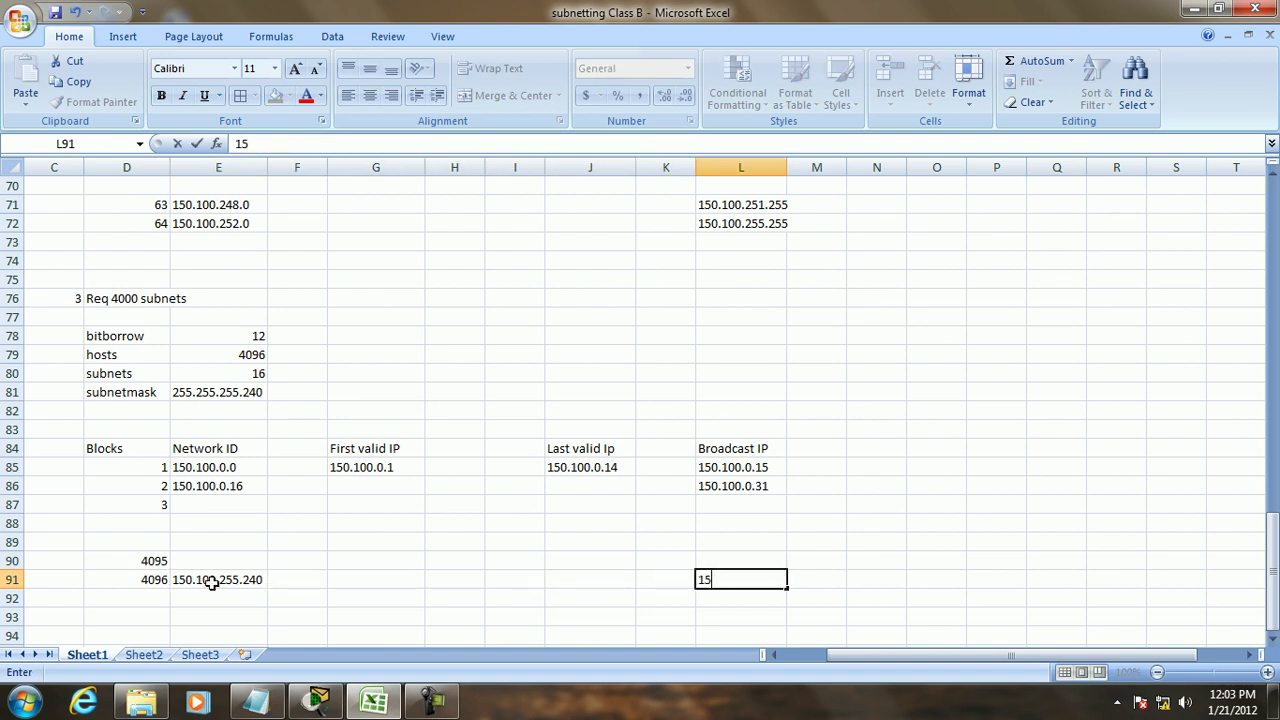
pyautogui.write('0.100.255.255')
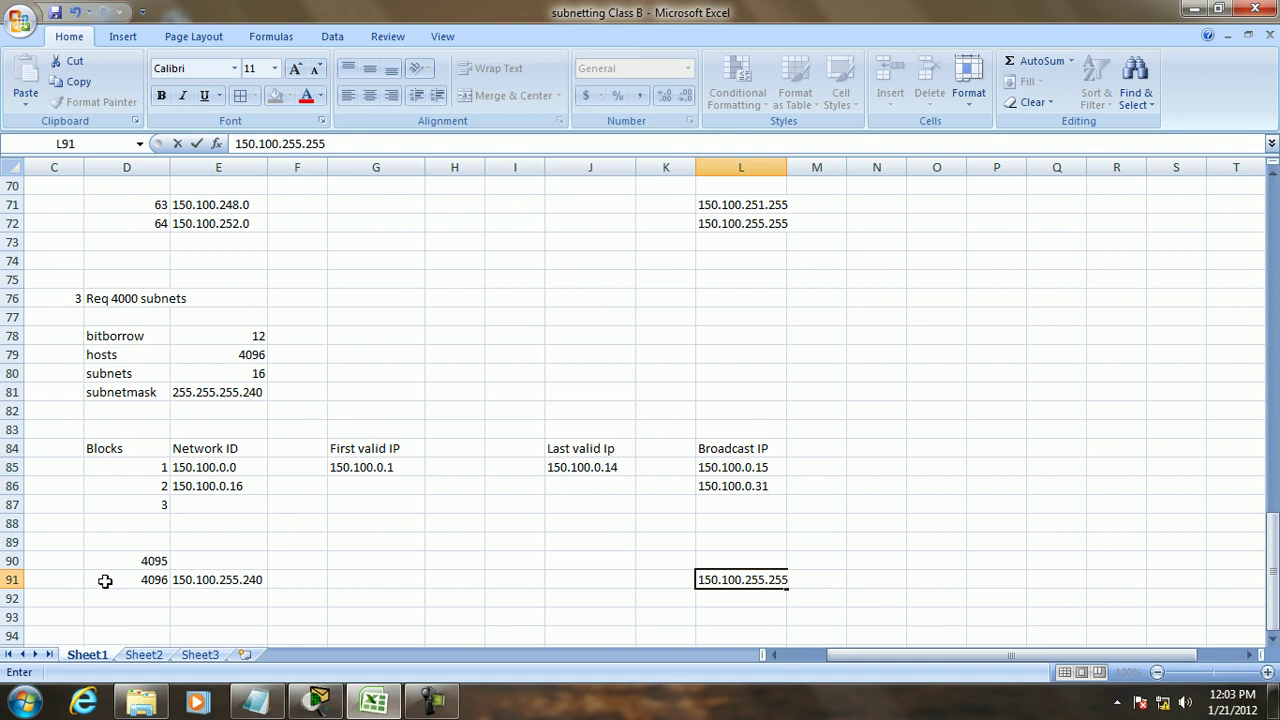
# Step: Enter the network ID of block 4095 and correct its last digit so it reads 150.100.255.224
pyautogui.click(202, 558)
pyautogui.write('15')
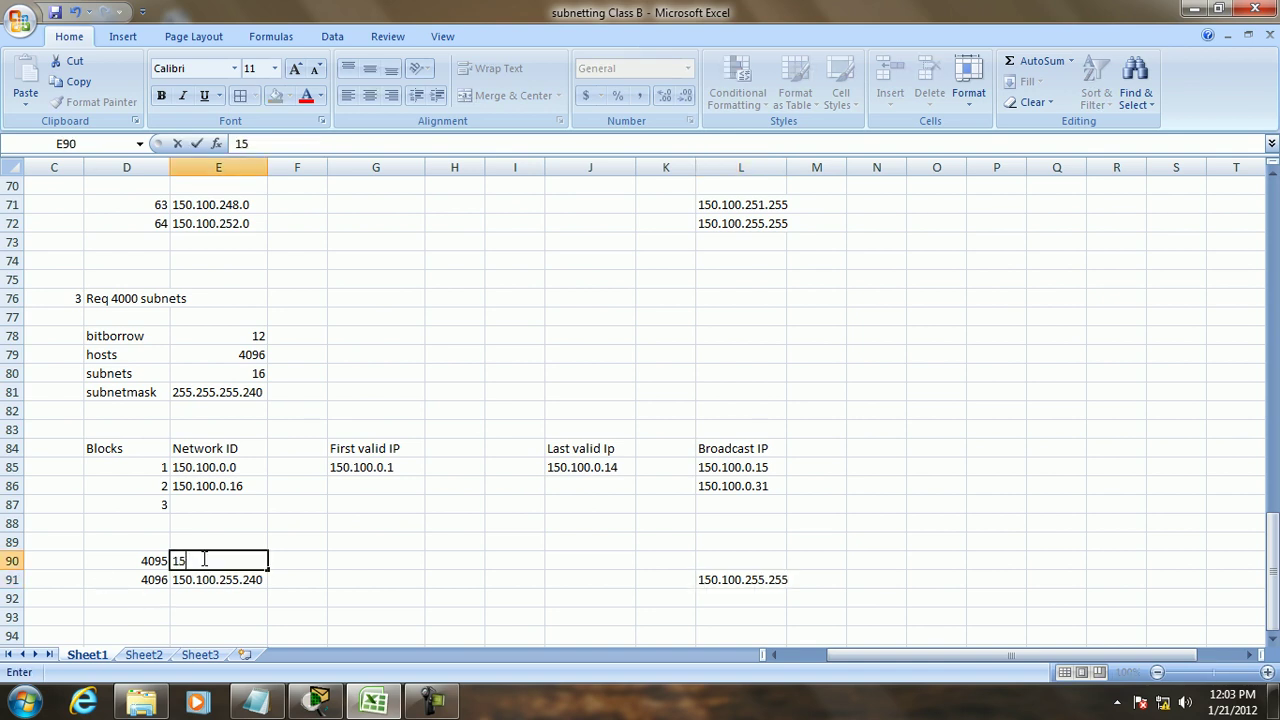
pyautogui.write('0.100.255.225')
pyautogui.press('Tab')
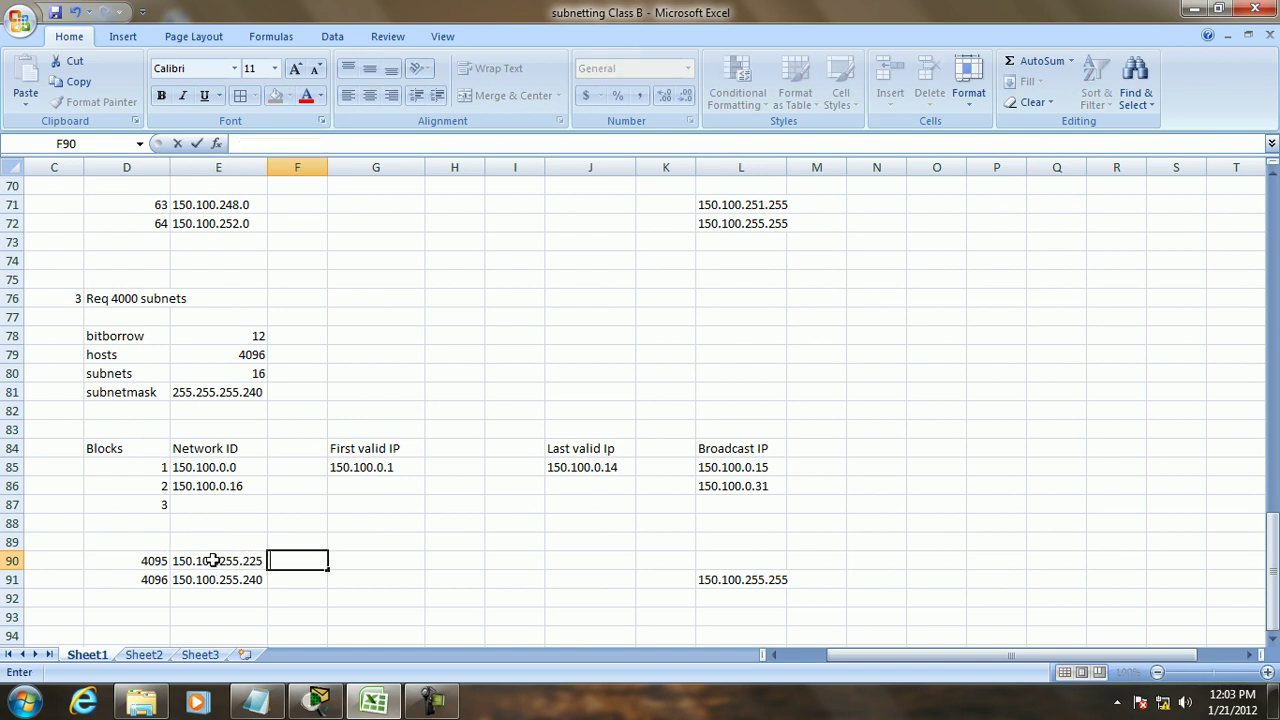
pyautogui.click(215, 560)
pyautogui.click(341, 143)
pyautogui.press('BackSpace')
pyautogui.write('4')
# Step: Enter 150.100.255.239 as block 4095's broadcast IP and save the workbook
pyautogui.click(716, 561)
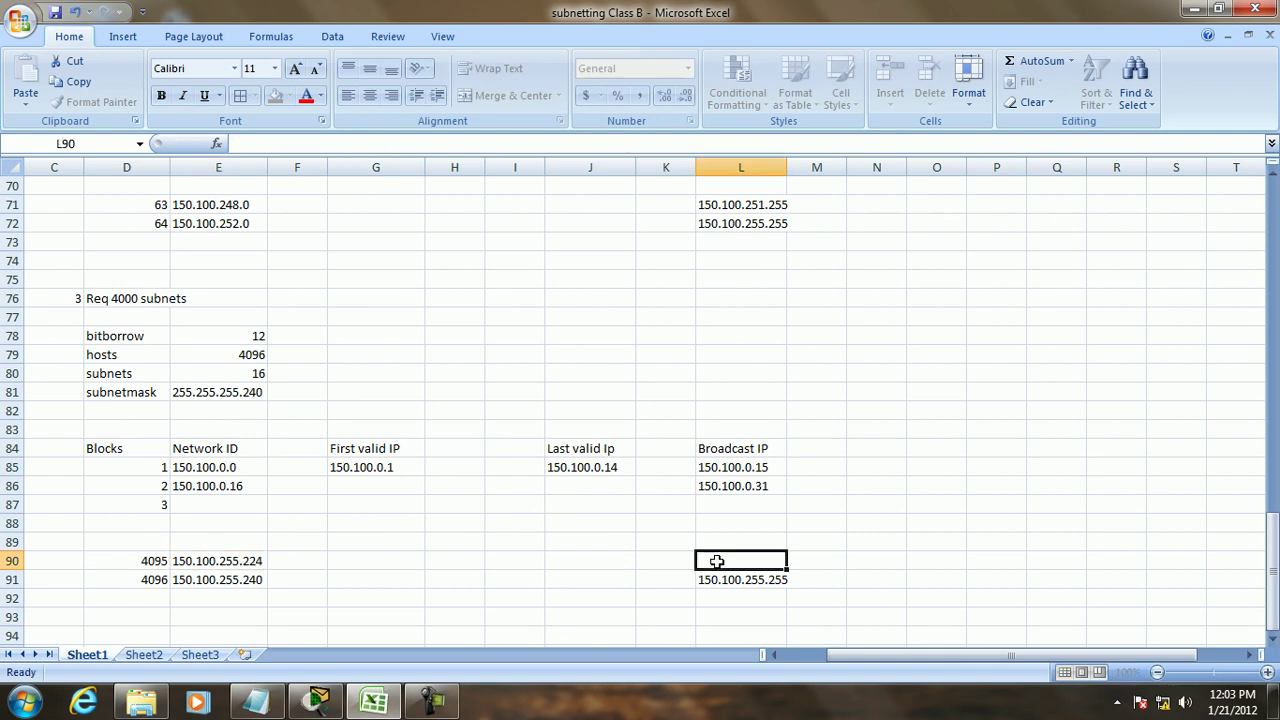
pyautogui.write('150.100.2')
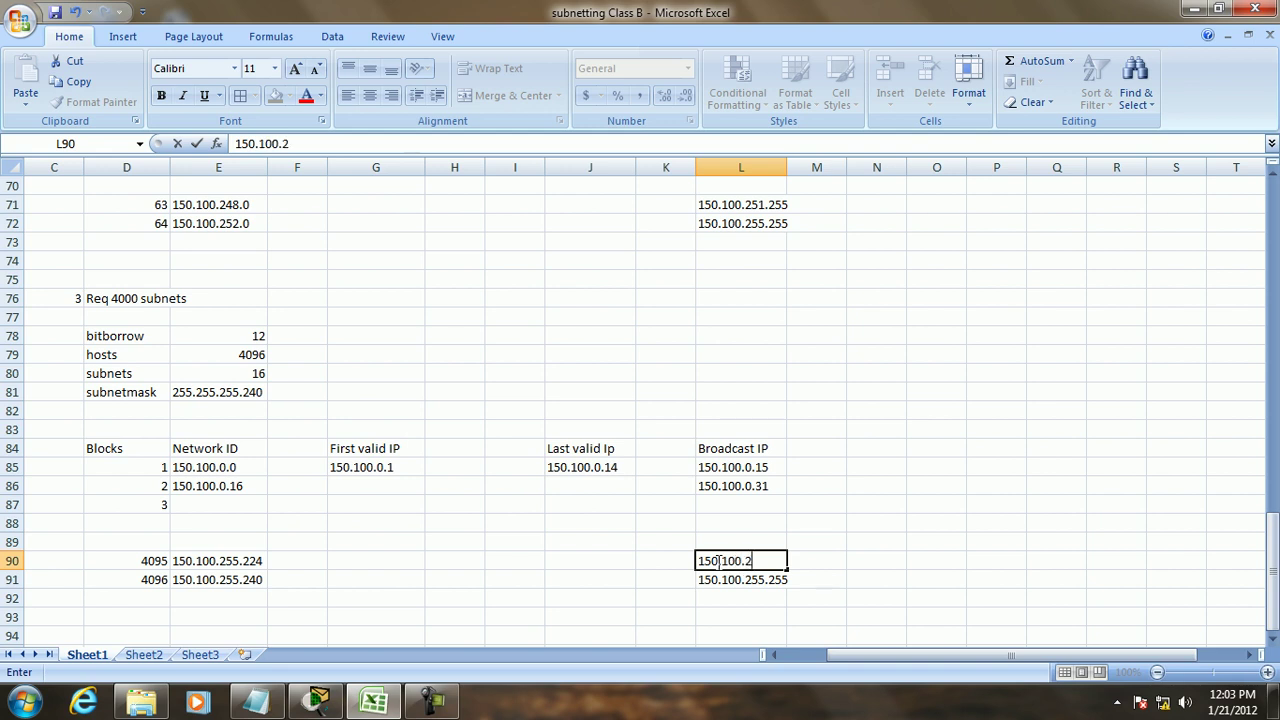
pyautogui.write('55.239')
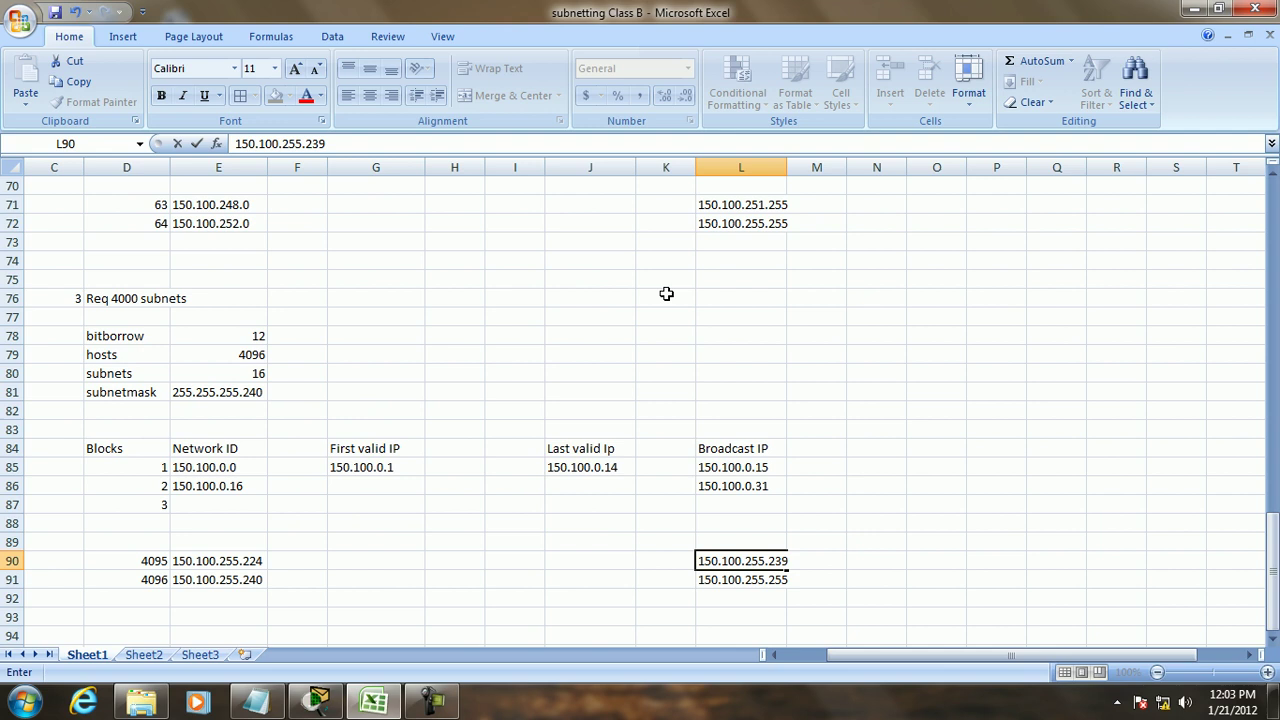
pyautogui.click(55, 12)
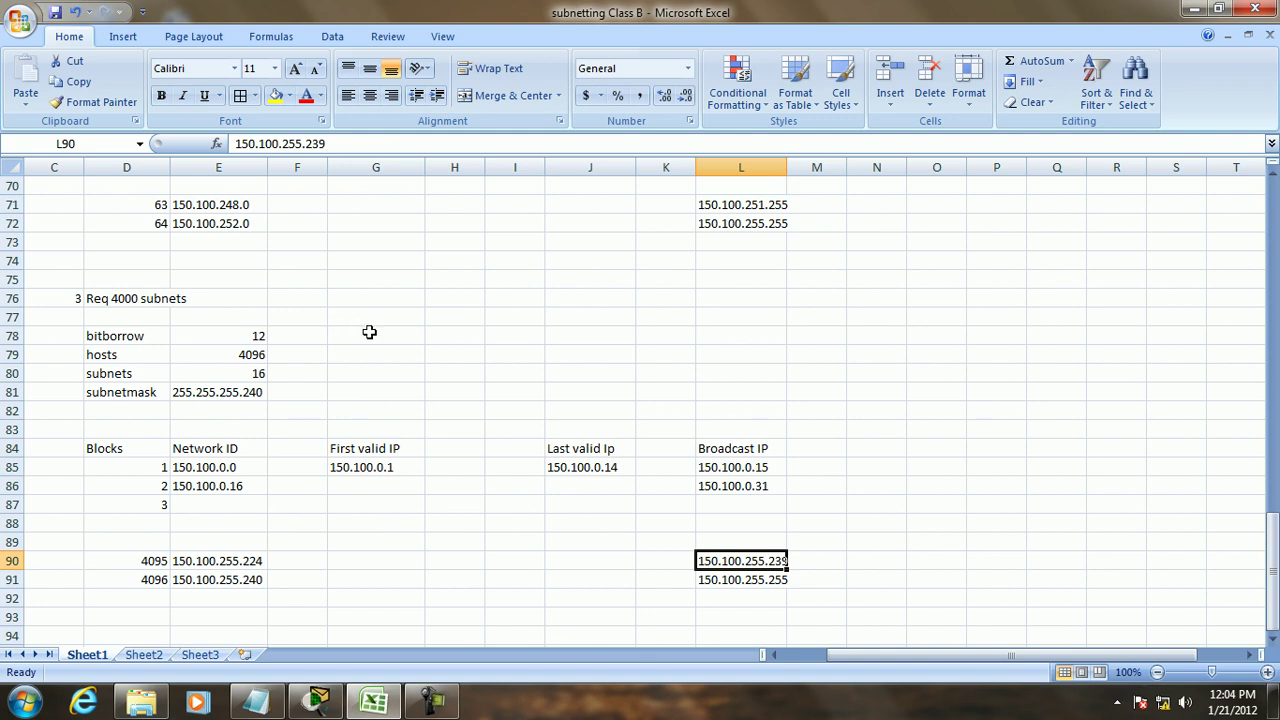
# Step: Review the 3rd and 4th octet reference table with its hosts, subnet mask and subnets rows
pyautogui.scroll(3, 372, 314)
pyautogui.scroll(17, 372, 314)
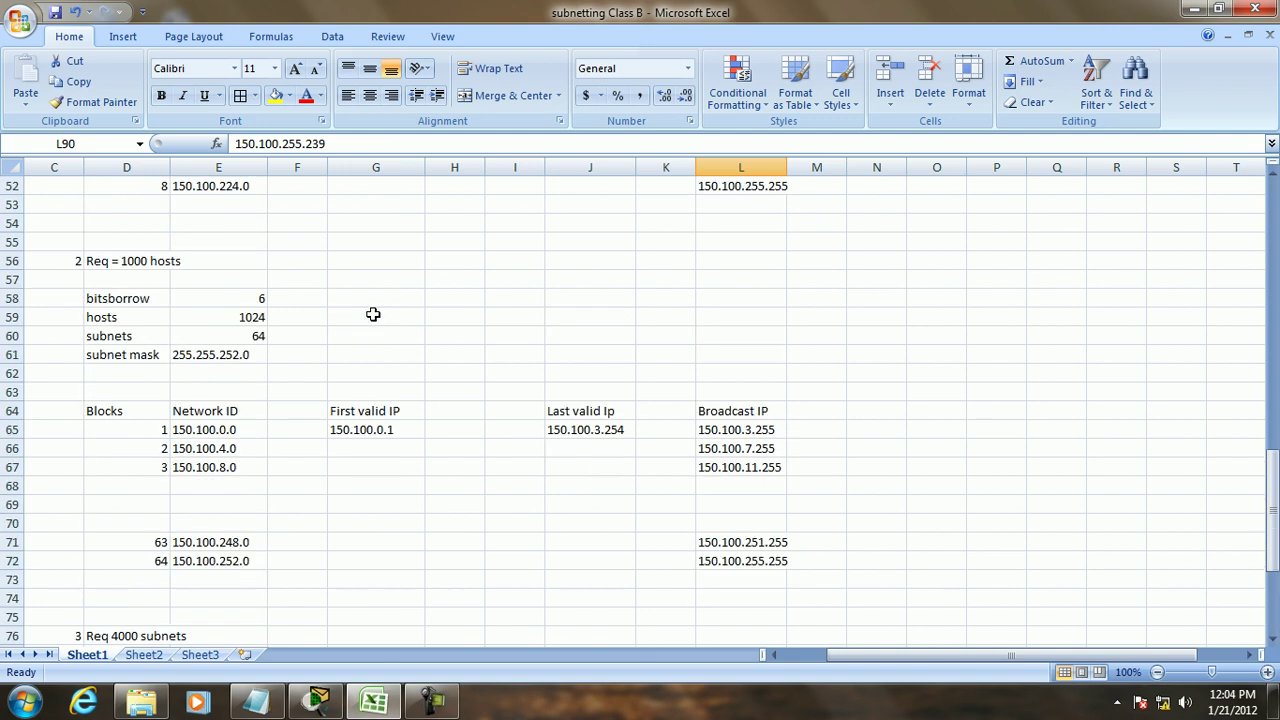
pyautogui.scroll(2, 372, 314)
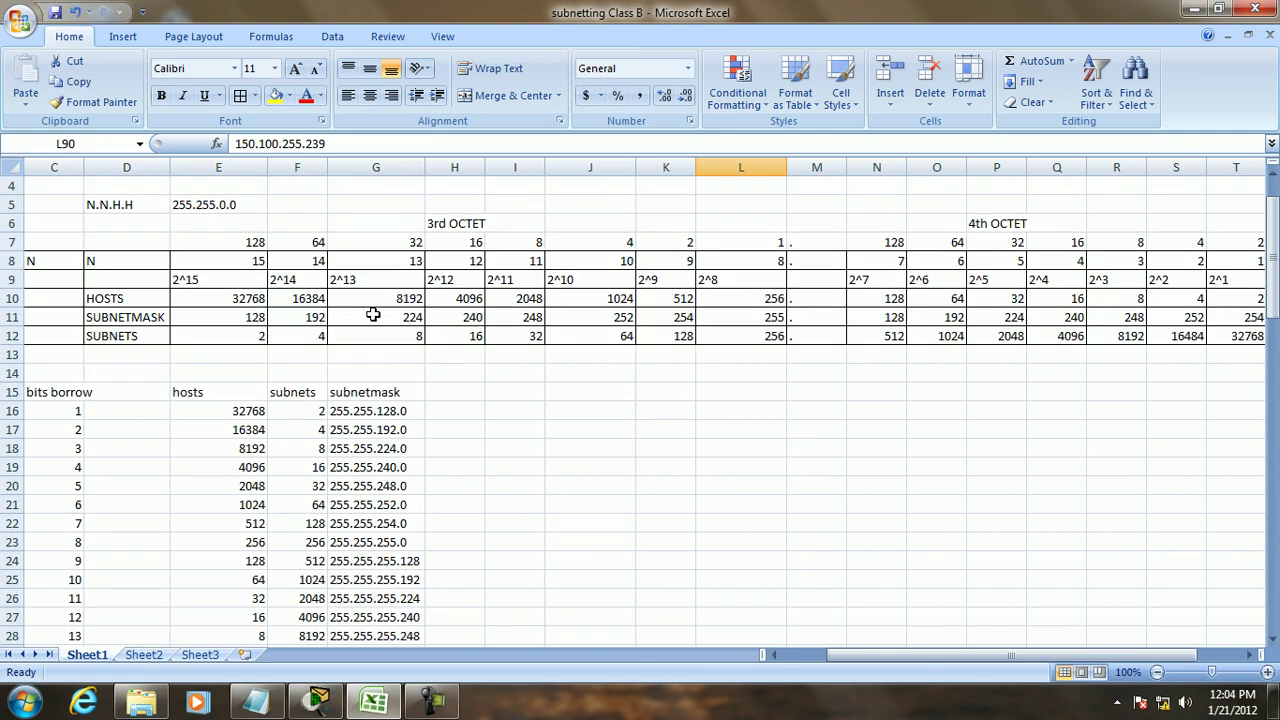
pyautogui.moveTo(922, 652); pyautogui.dragTo(934, 650)
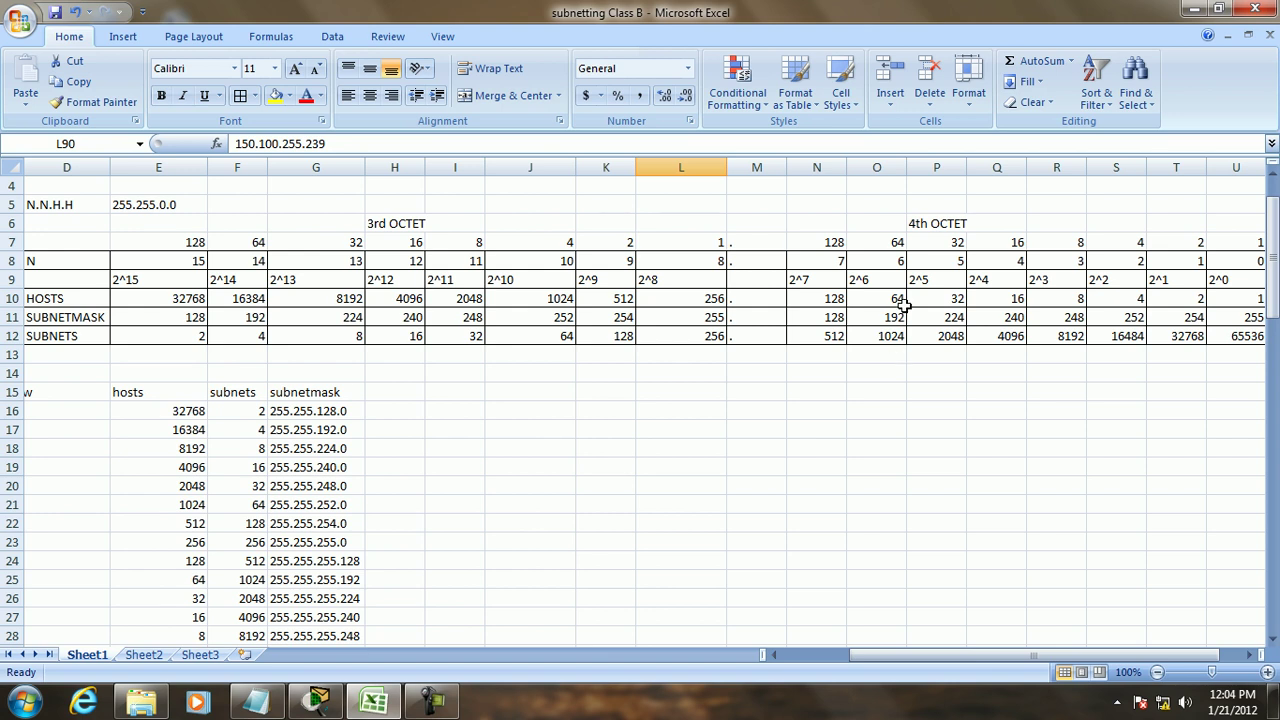
# Step: In the Notepad rough work, add a line of equals signs below the 150.100.255.255 block, and return to the Excel sheet
pyautogui.click(256, 700)
pyautogui.scroll(8, 224, 241)
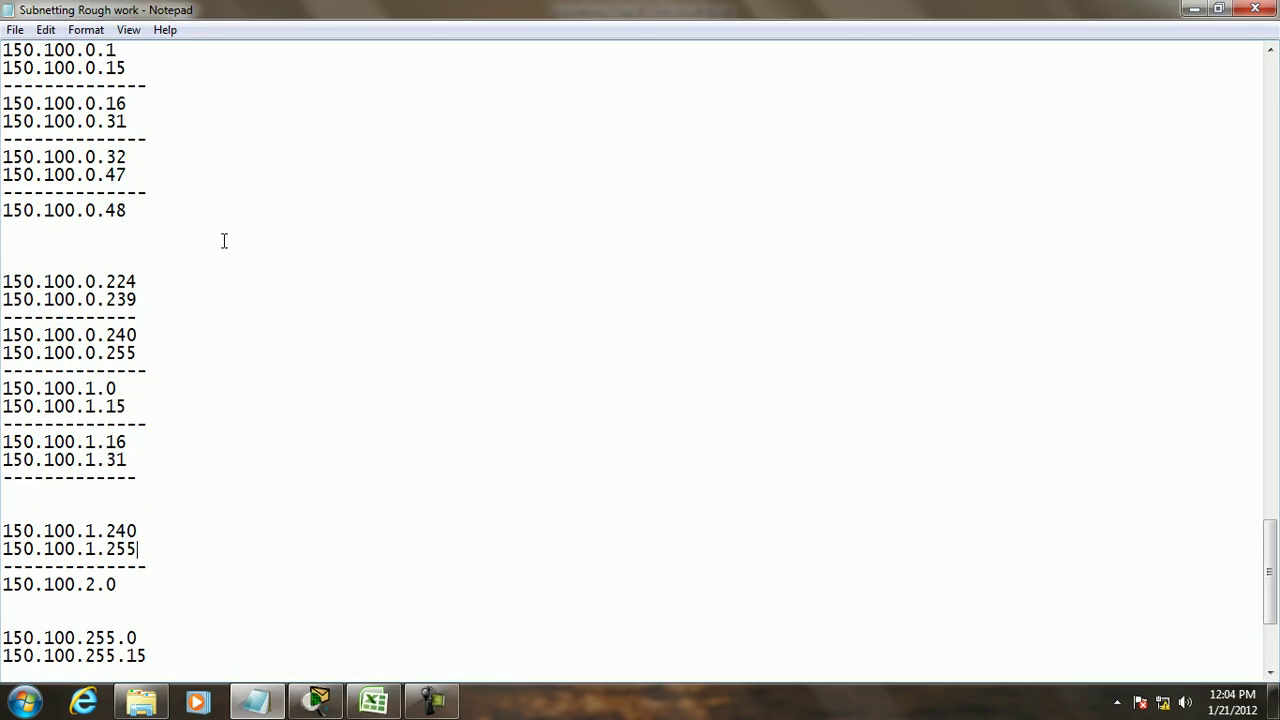
pyautogui.scroll(-8, 224, 241)
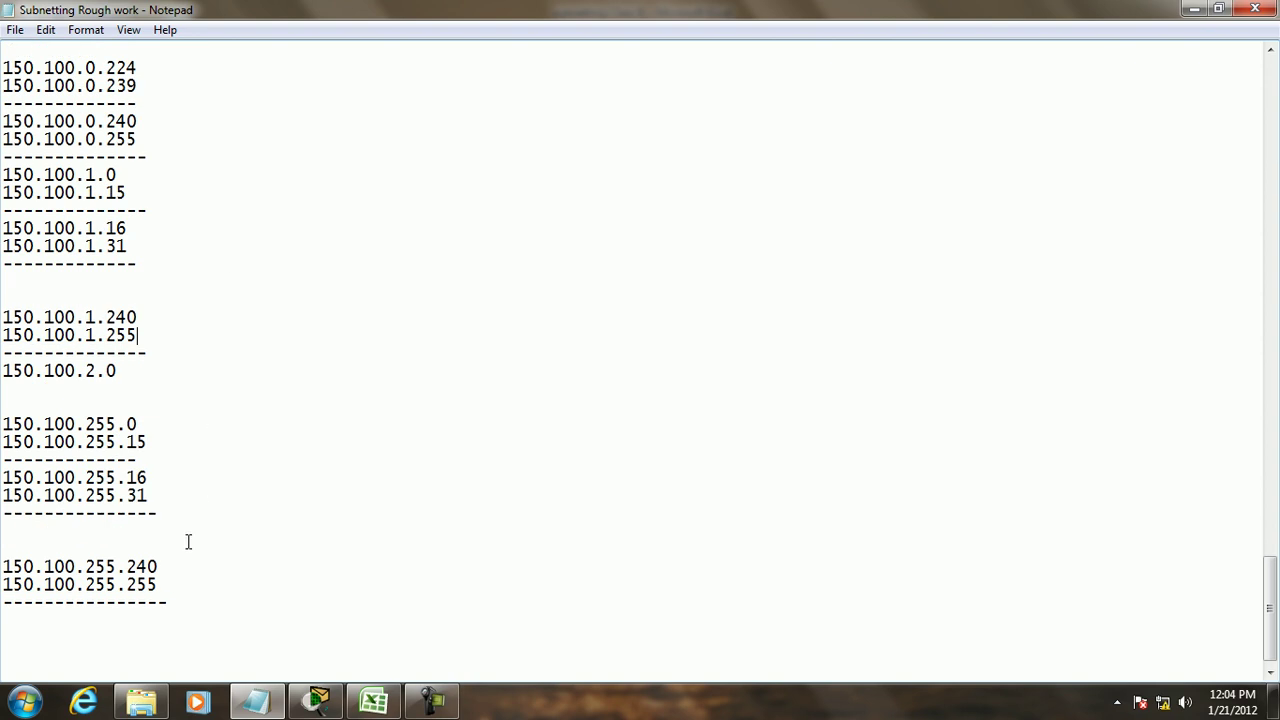
pyautogui.click(182, 592)
pyautogui.press('Return')
pyautogui.press('Return')
pyautogui.write('=======================================')
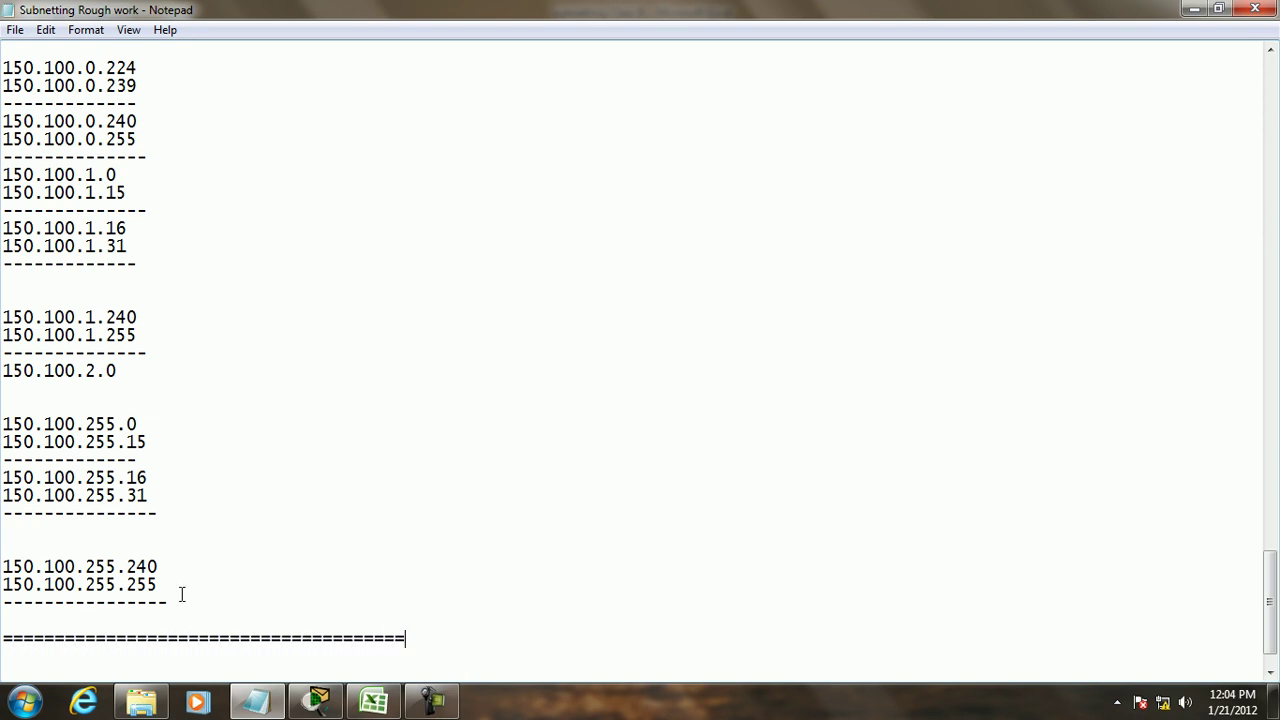
pyautogui.click(1194, 9)
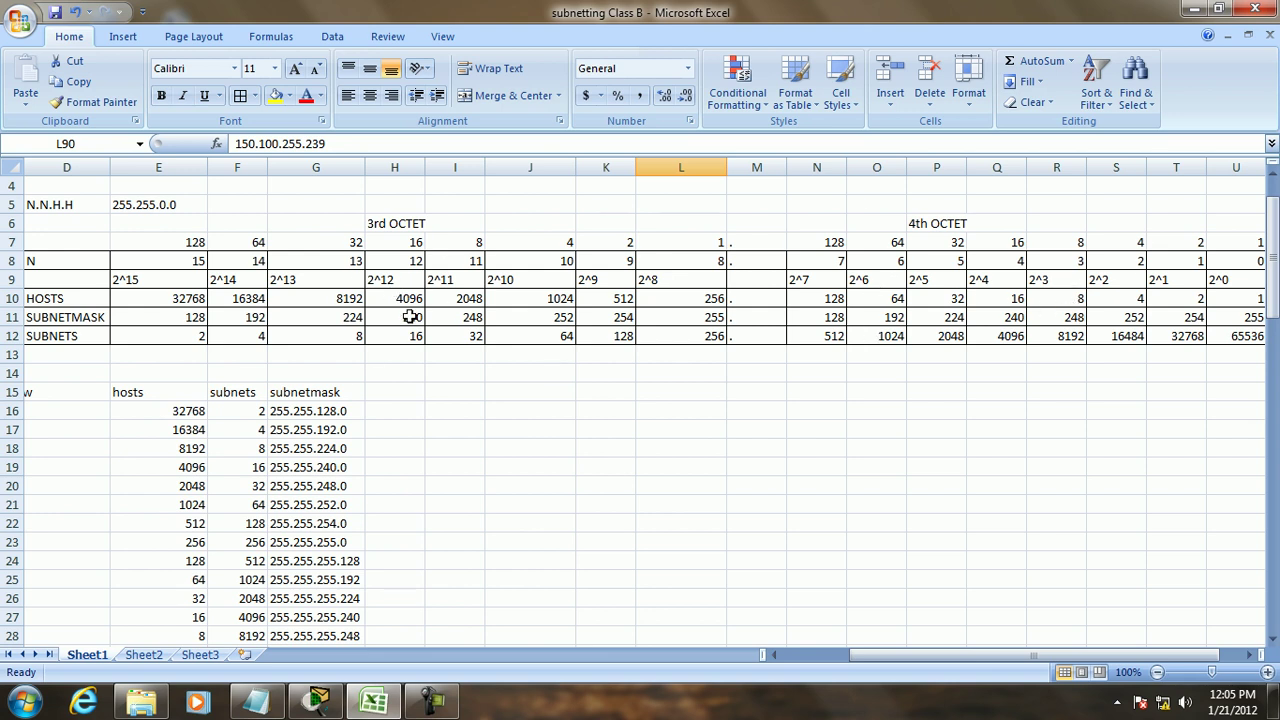
# Step: Look over the bits-borrowed table, the Notepad rough work and the octet reference table on the Excel sheet
pyautogui.scroll(-4, 410, 316)
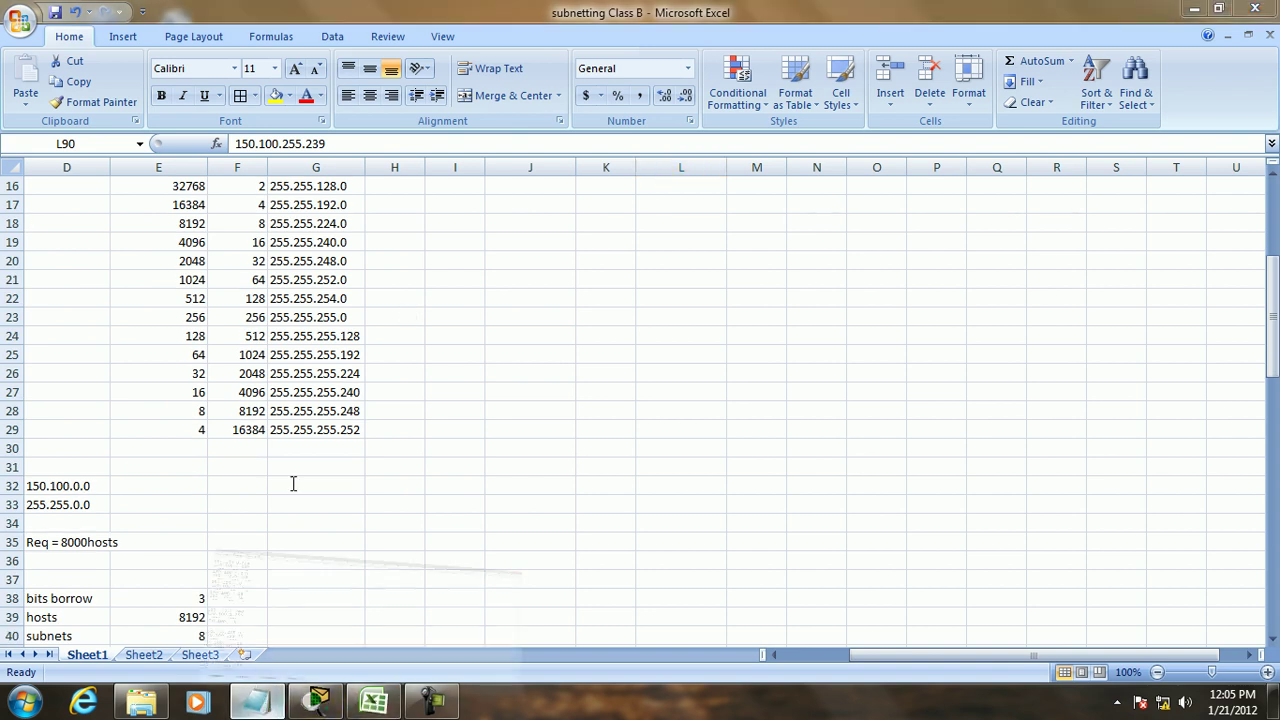
pyautogui.click(256, 700)
pyautogui.scroll(15, 343, 360)
pyautogui.scroll(4, 343, 360)
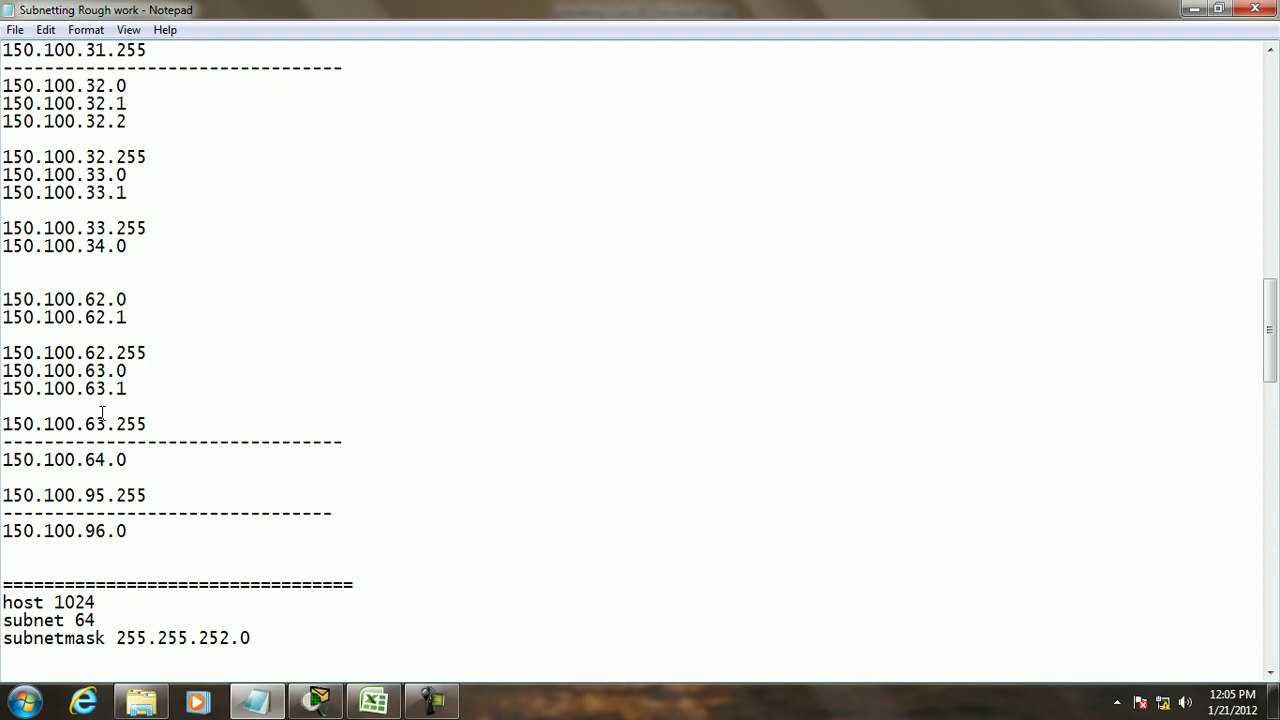
pyautogui.click(1193, 10)
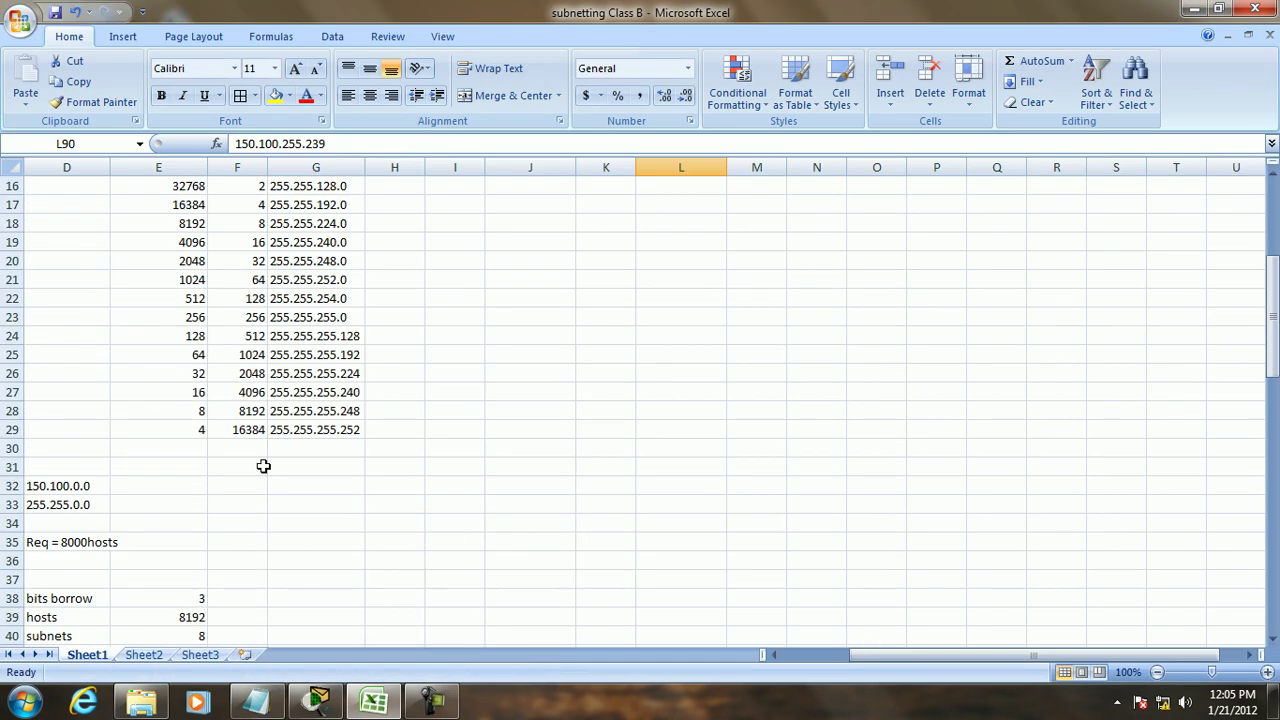
pyautogui.scroll(5, 387, 377)
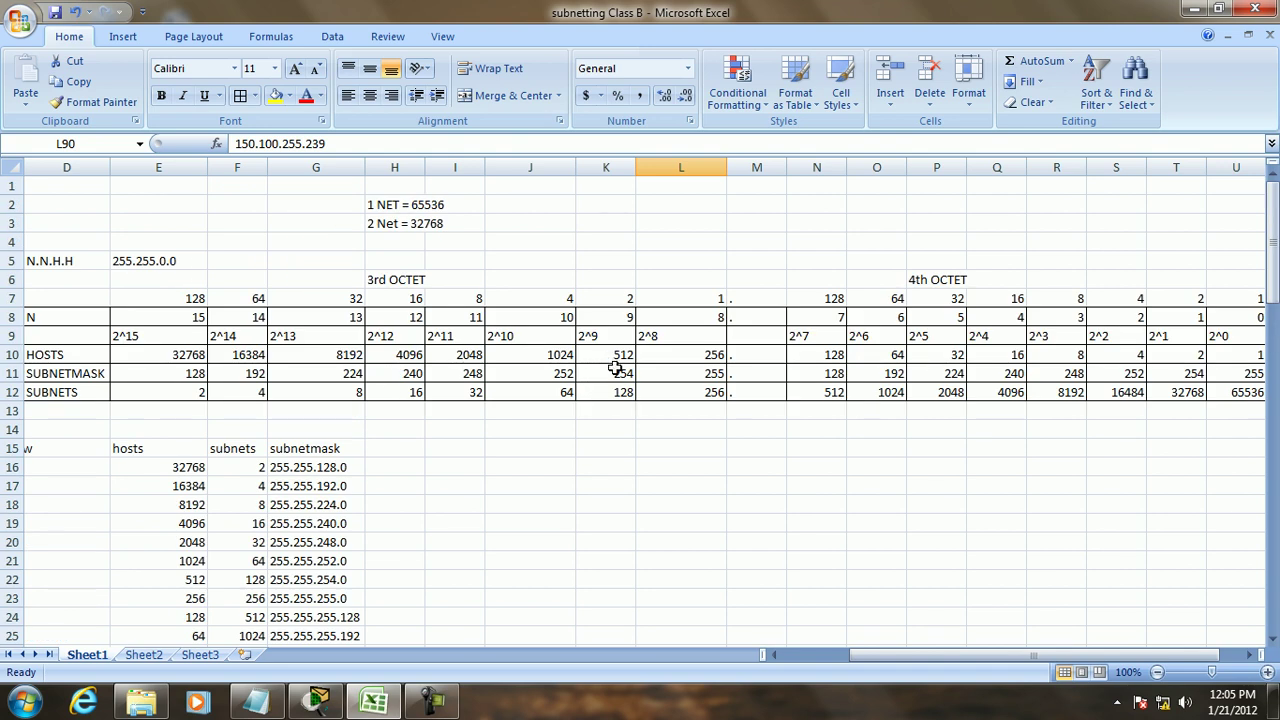
# Step: Below the 4000-subnet block table, enter example number 4 in cell A95 and "Req 500 hosts" in B95
pyautogui.scroll(-17, 615, 370)
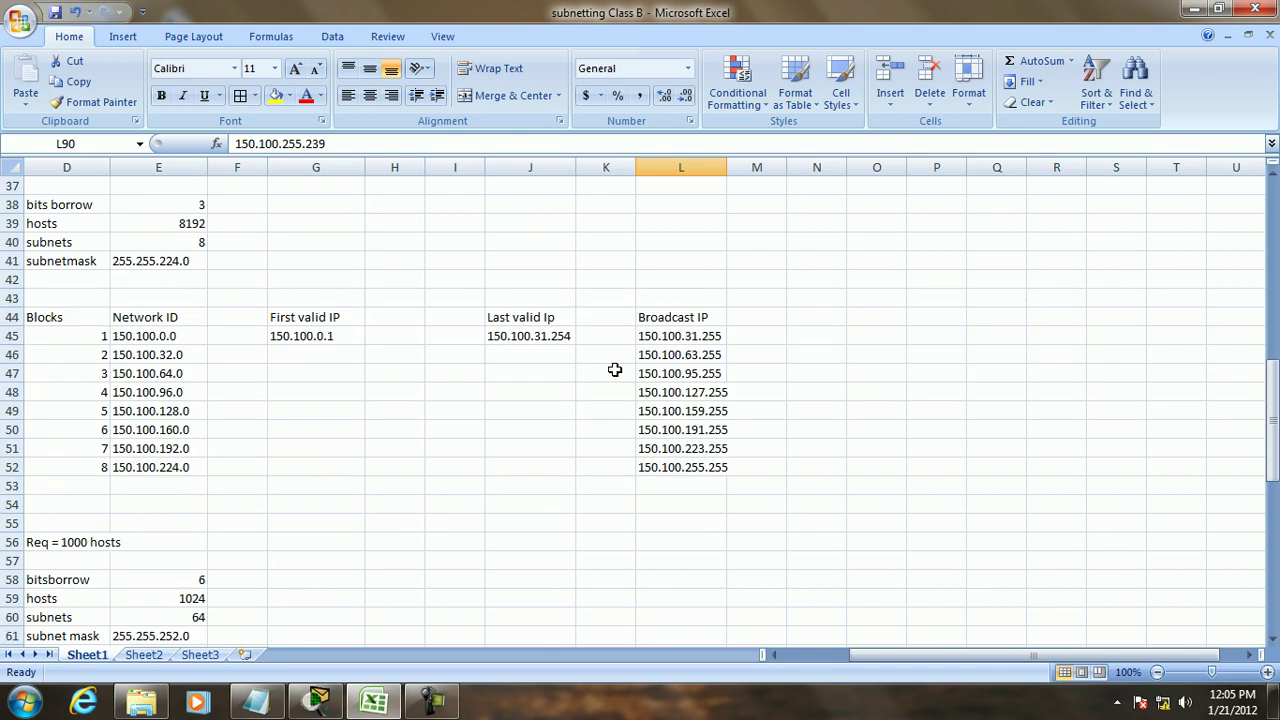
pyautogui.moveTo(884, 650); pyautogui.dragTo(766, 660)
pyautogui.scroll(-4, 257, 487)
pyautogui.scroll(-6, 257, 487)
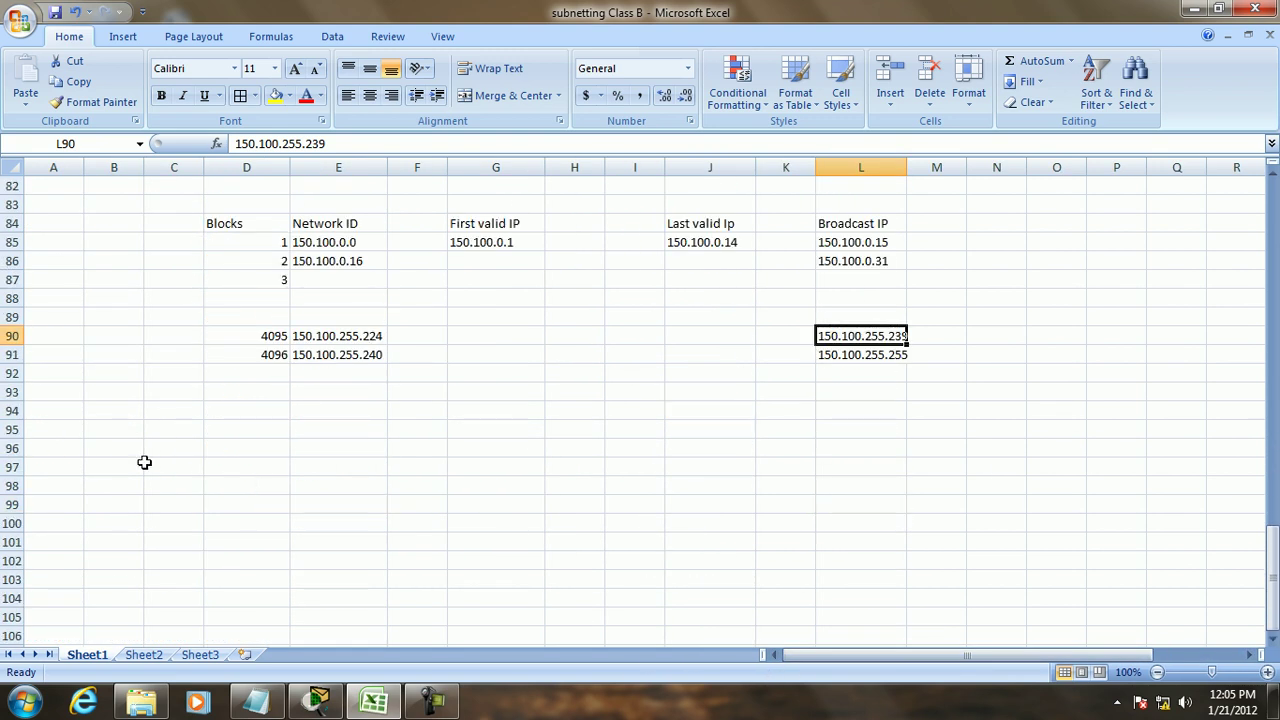
pyautogui.click(50, 428)
pyautogui.write('4')
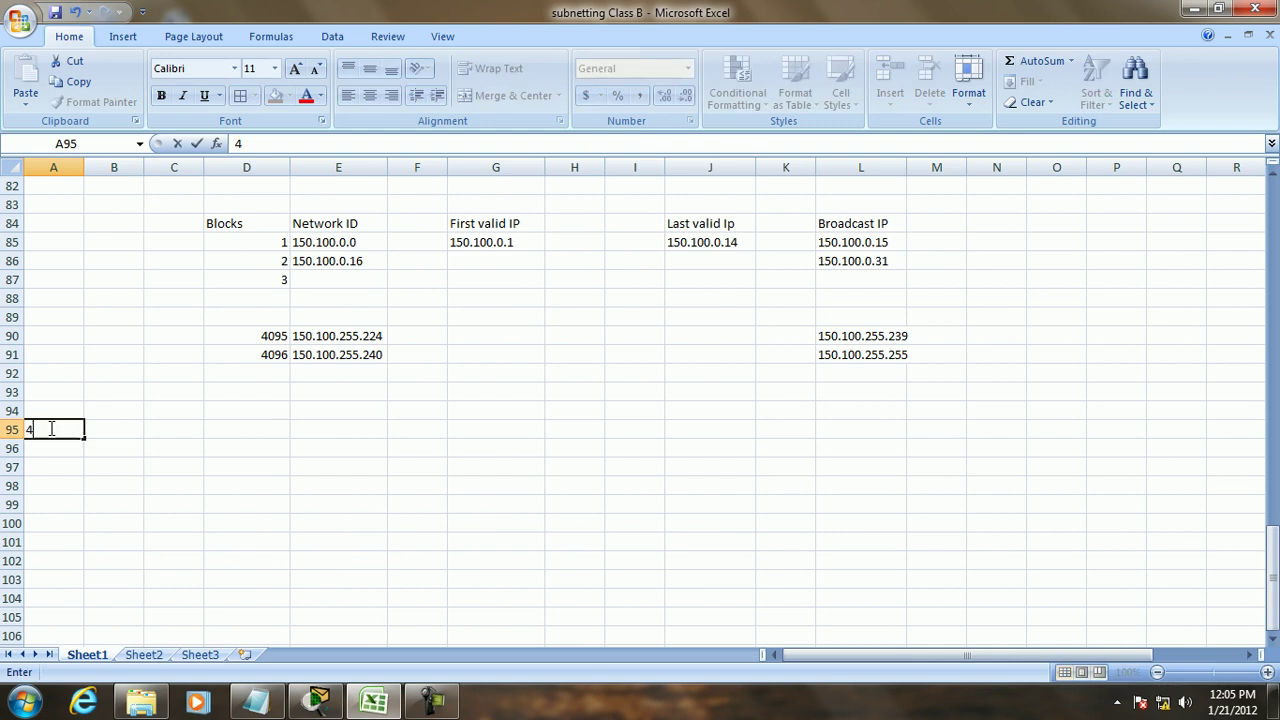
pyautogui.press('Tab')
pyautogui.write('Req 500 hosts')
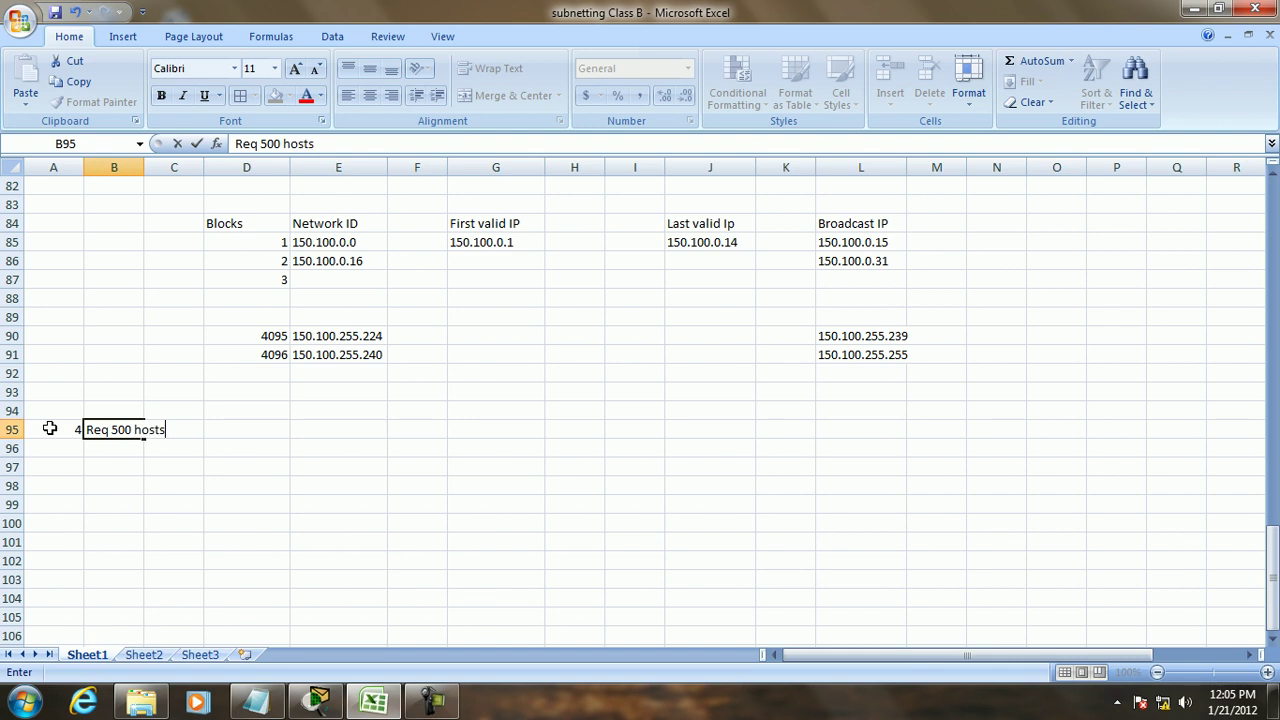
pyautogui.press('Return')
# Step: Enter the labels bits borrow, hosts, subnets and subnetmask in B97:B100, and autofit the width of column B
pyautogui.press('Return')
pyautogui.press('Right')
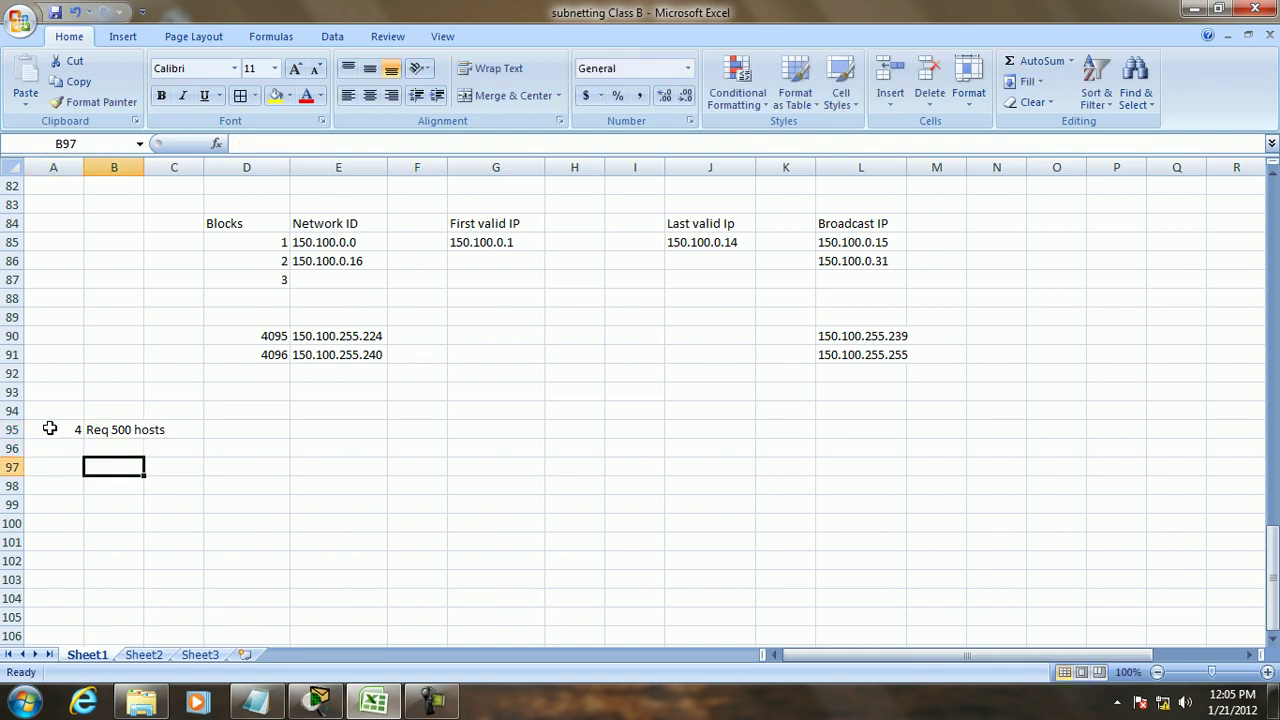
pyautogui.write('bits borrow')
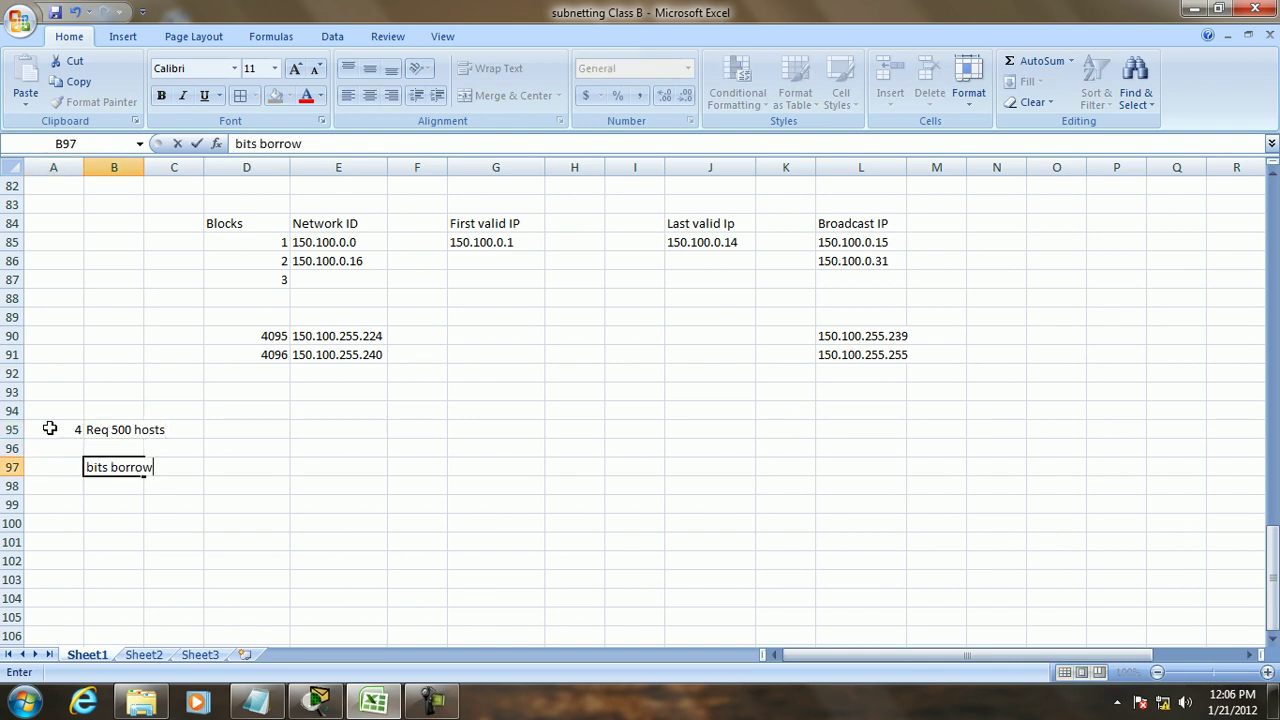
pyautogui.press('Return')
pyautogui.write('hosts')
pyautogui.press('Return')
pyautogui.write('subnets')
pyautogui.press('Return')
pyautogui.write('subnetmask')
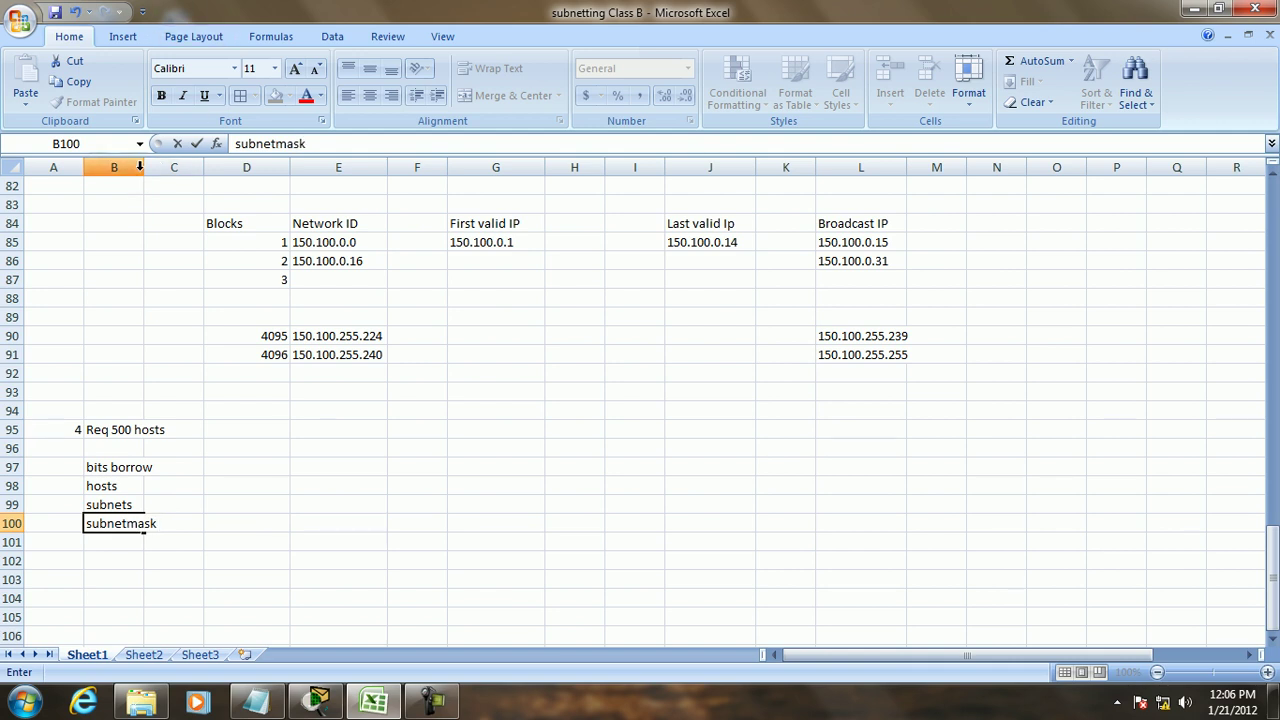
pyautogui.click(132, 240)
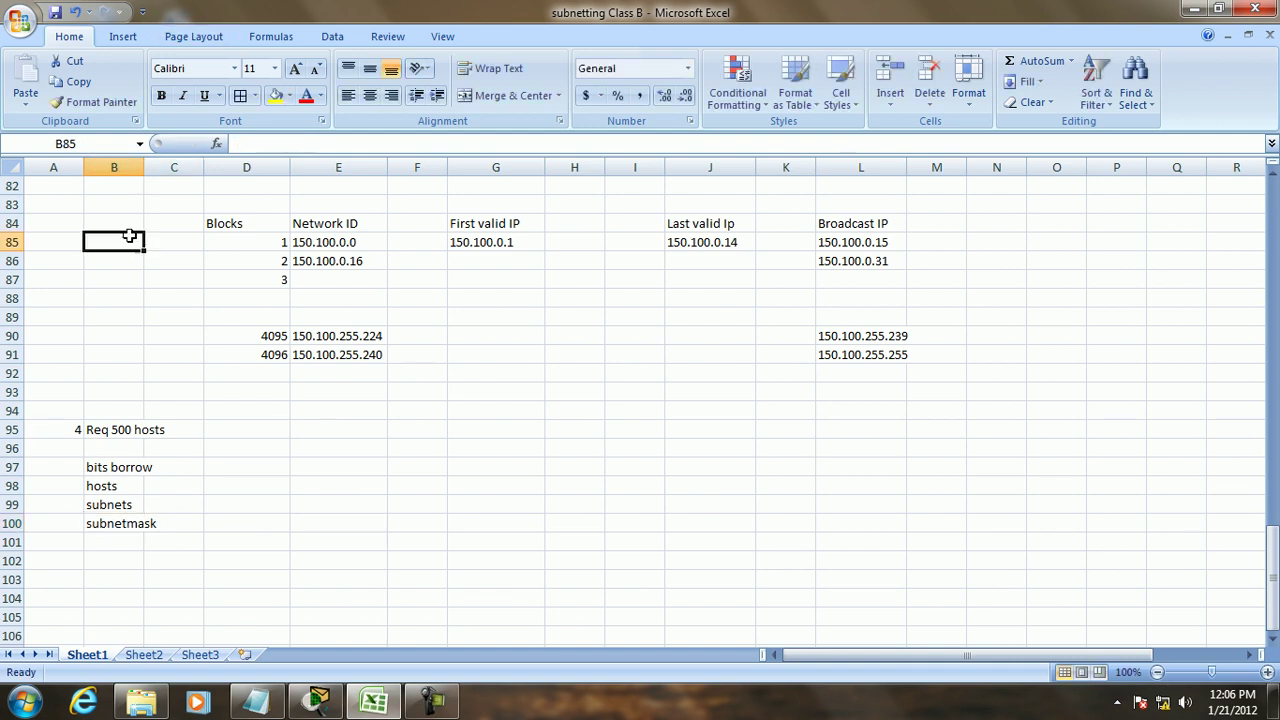
pyautogui.doubleClick(144, 167)
# Step: Move the example 4 block from A95:B100 to start at C95, in line with the earlier examples
pyautogui.scroll(16, 212, 320)
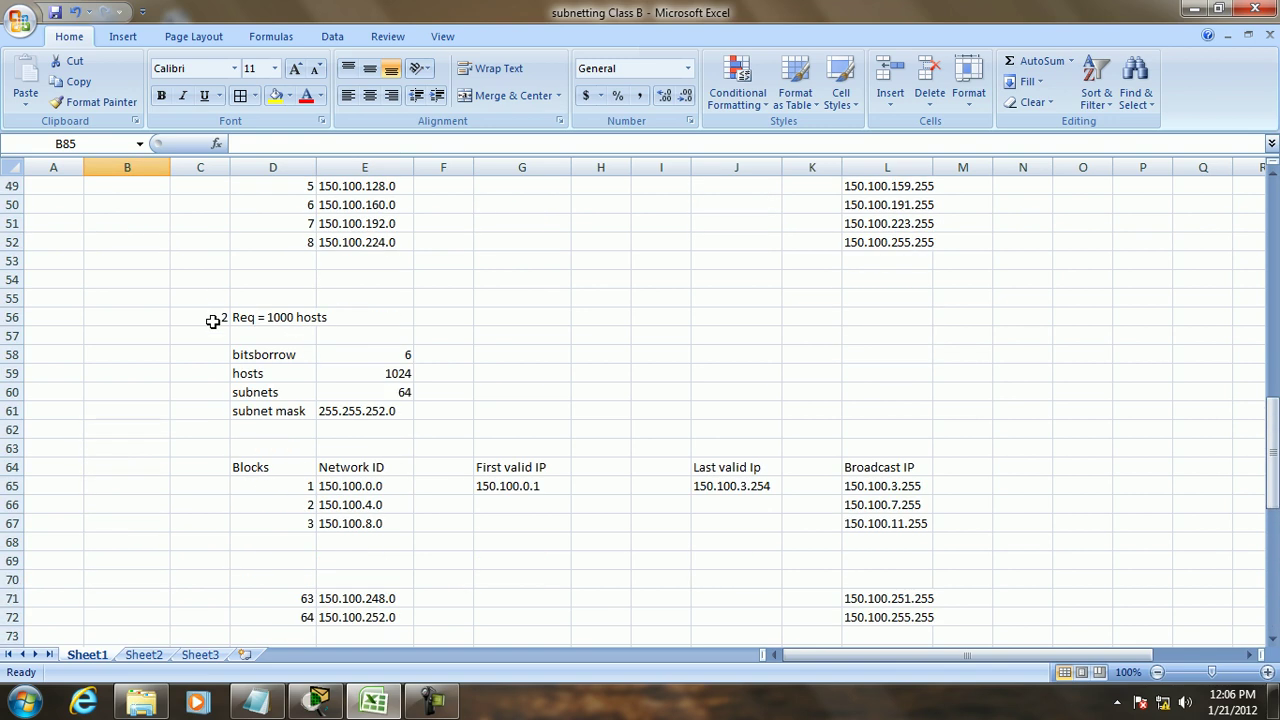
pyautogui.scroll(11, 212, 320)
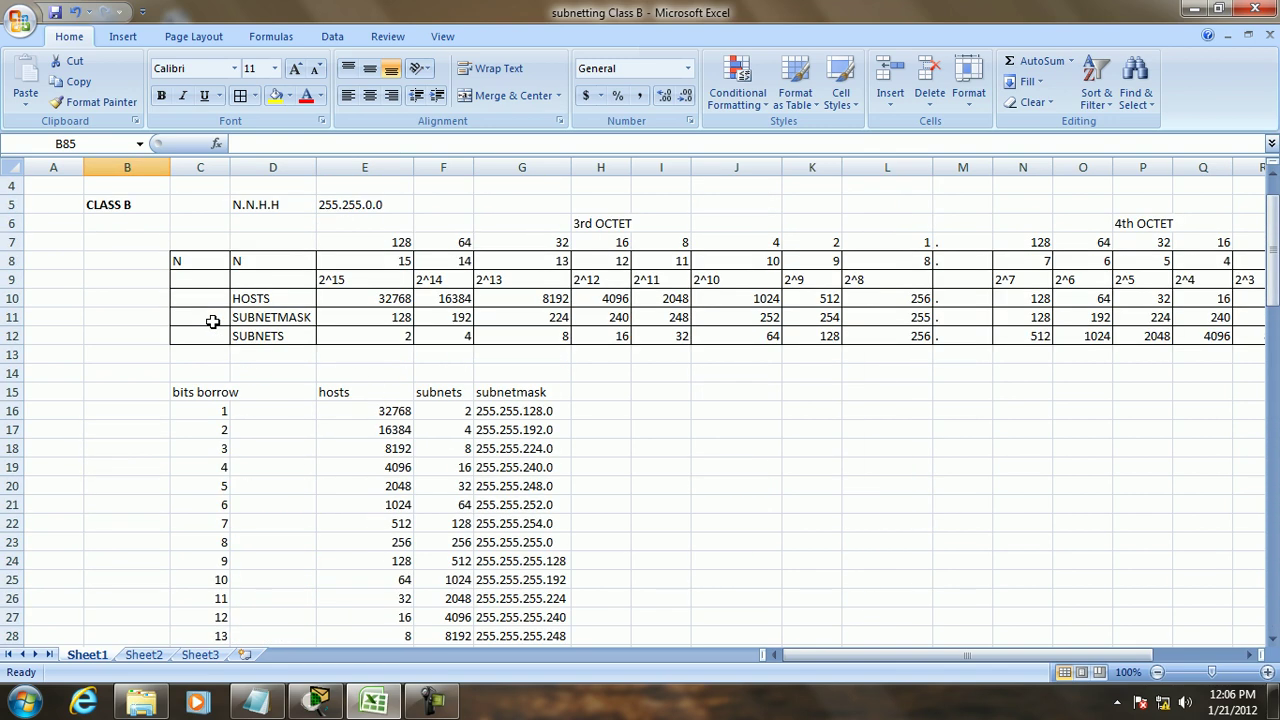
pyautogui.scroll(-10, 212, 321)
pyautogui.scroll(-17, 212, 321)
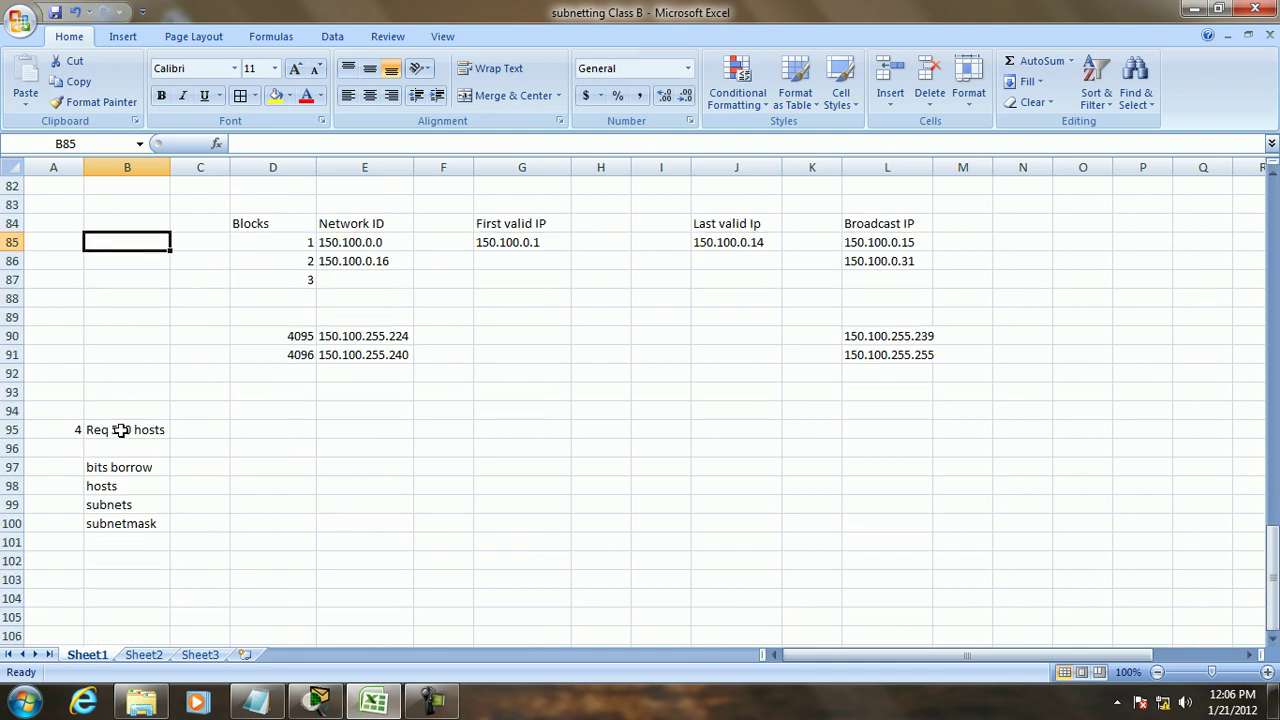
pyautogui.click(120, 430)
pyautogui.click(68, 429)
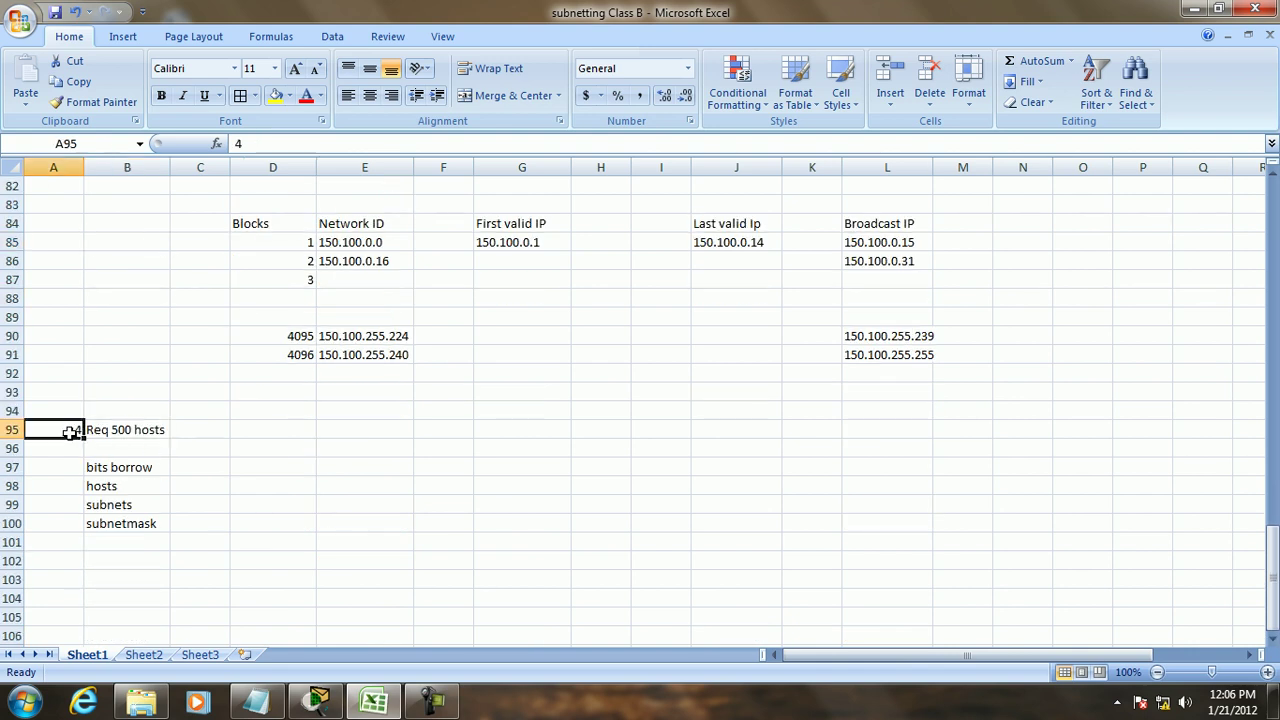
pyautogui.hotkey('shift', 'Right')
pyautogui.hotkey('shift', 'Down')
pyautogui.hotkey('shift', 'Down')
pyautogui.hotkey('shift', 'Down')
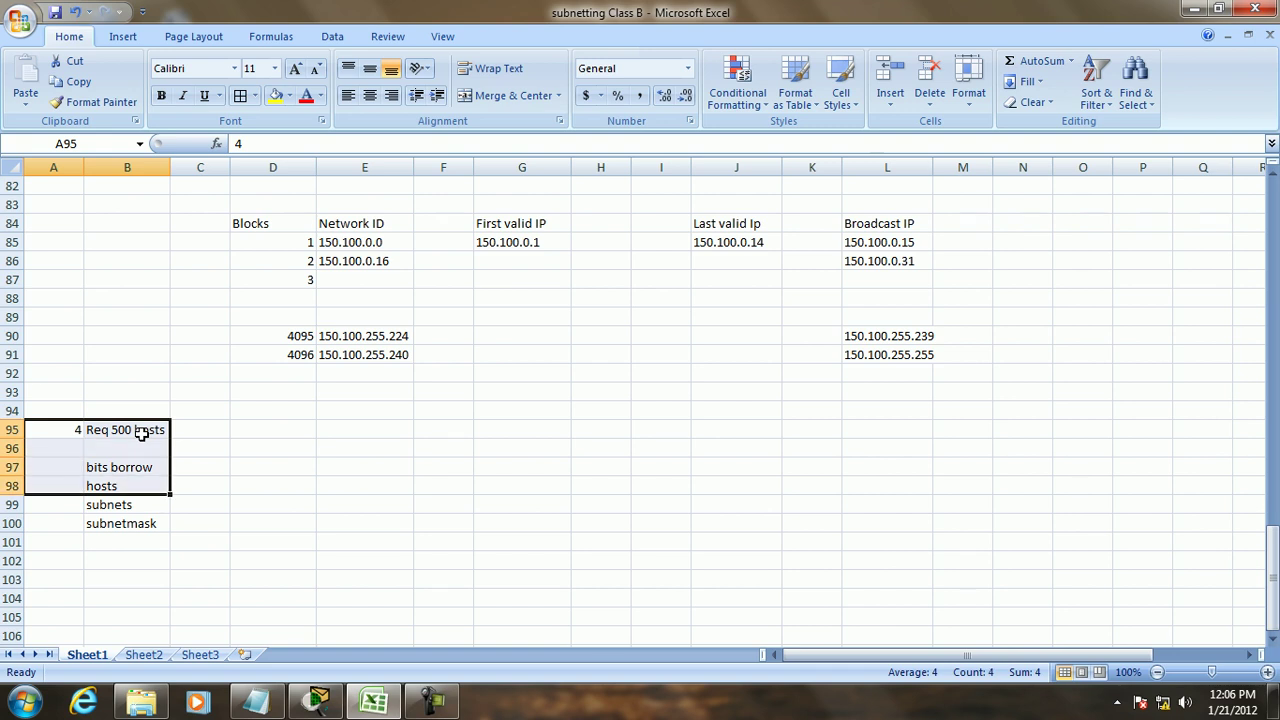
pyautogui.hotkey('shift', 'Down')
pyautogui.hotkey('shift', 'Down')
pyautogui.hotkey('ctrl', 'c')
pyautogui.rightClick(150, 438)
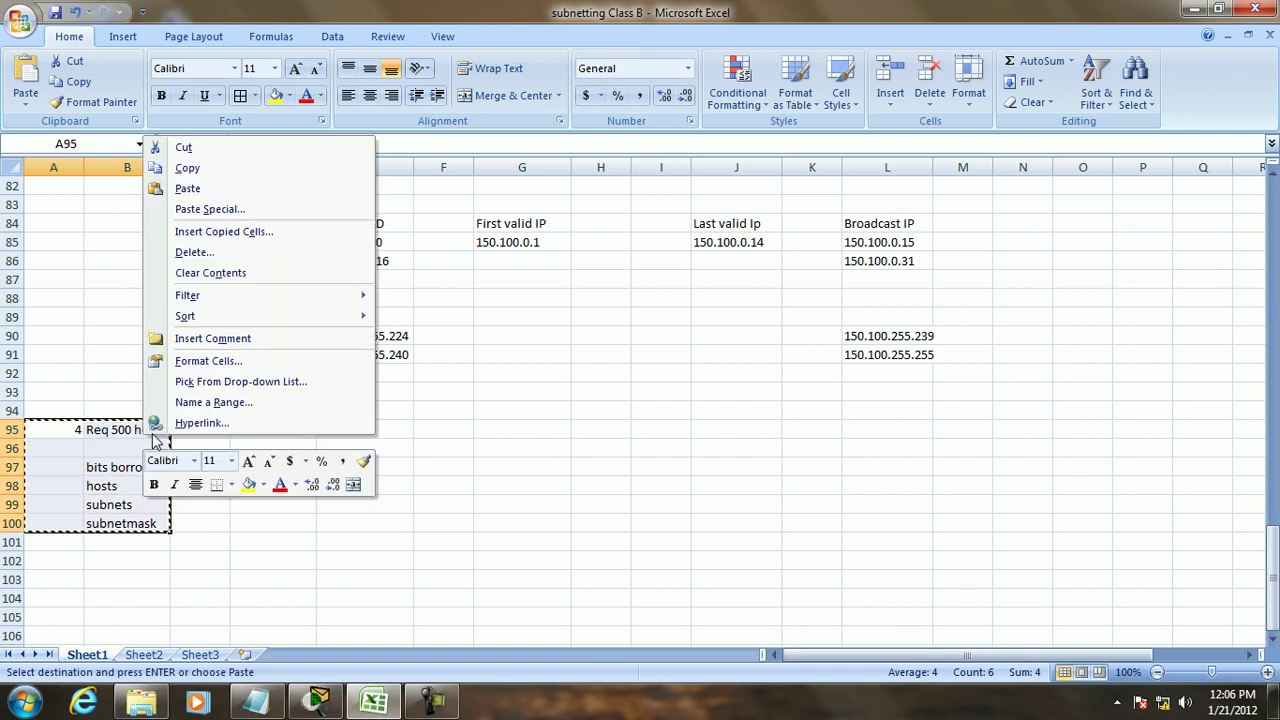
pyautogui.press('Escape')
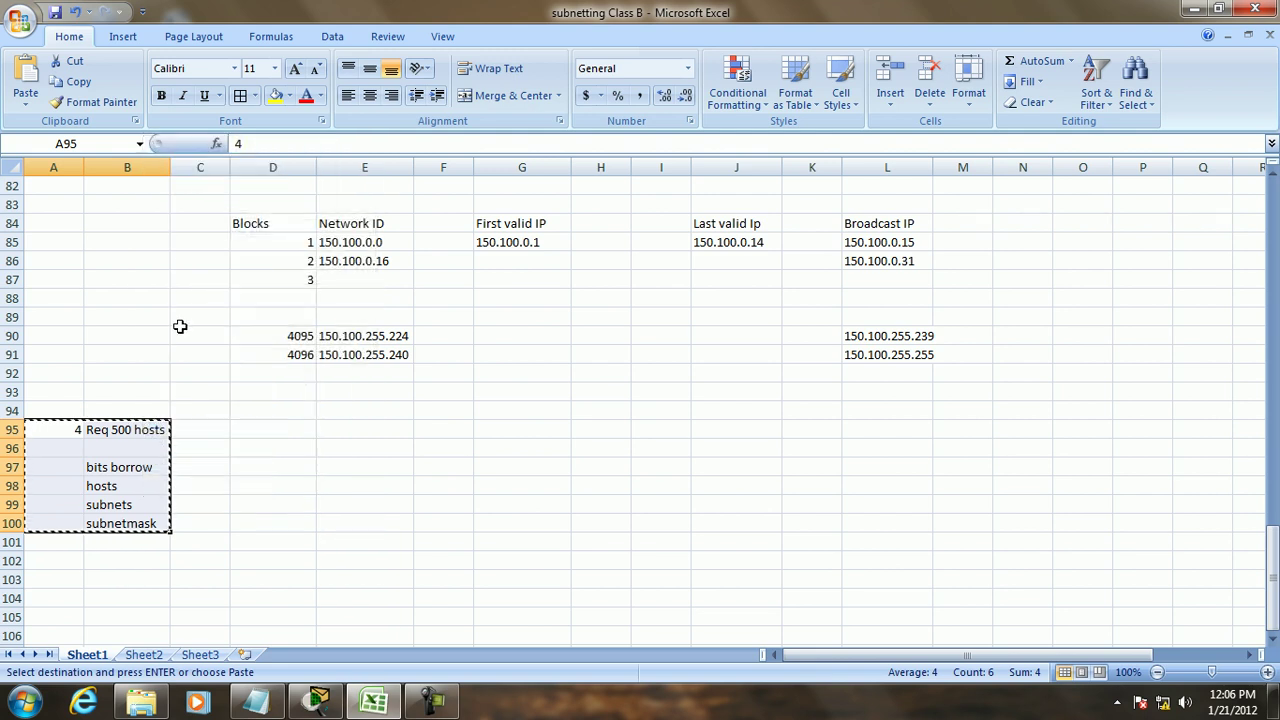
pyautogui.rightClick(143, 450)
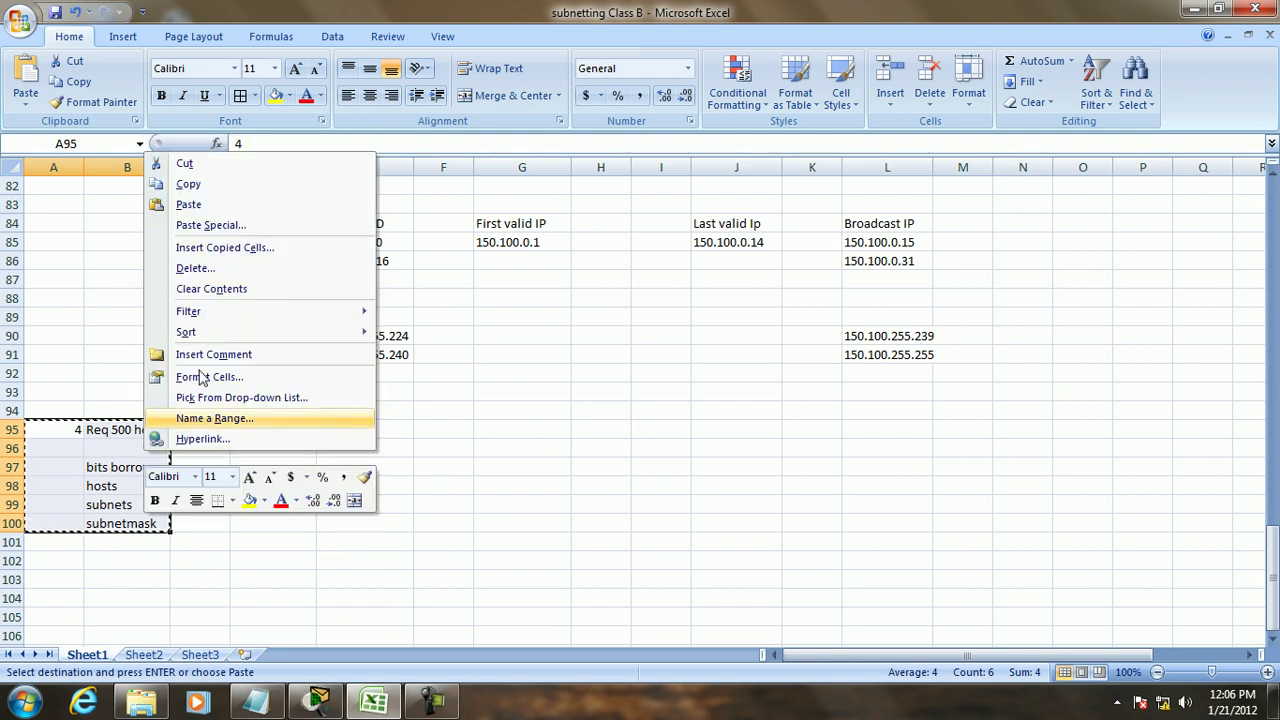
pyautogui.click(216, 166)
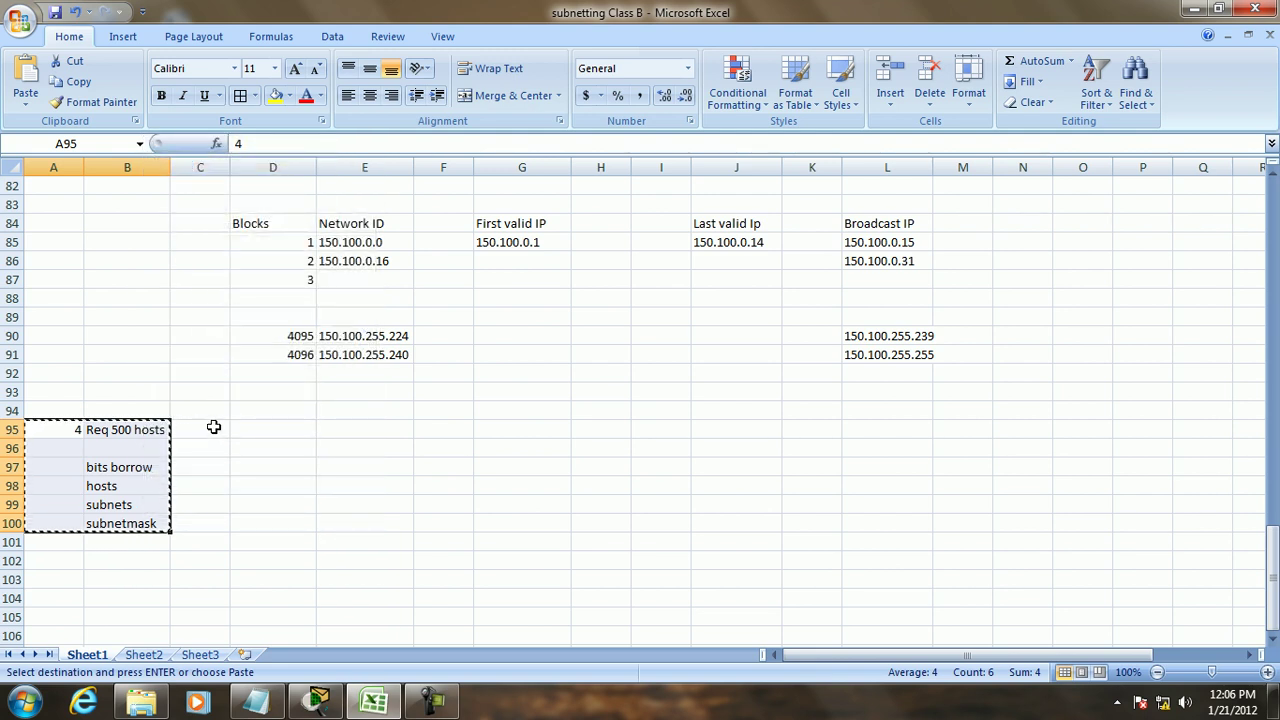
pyautogui.click(214, 427)
pyautogui.press('Return')
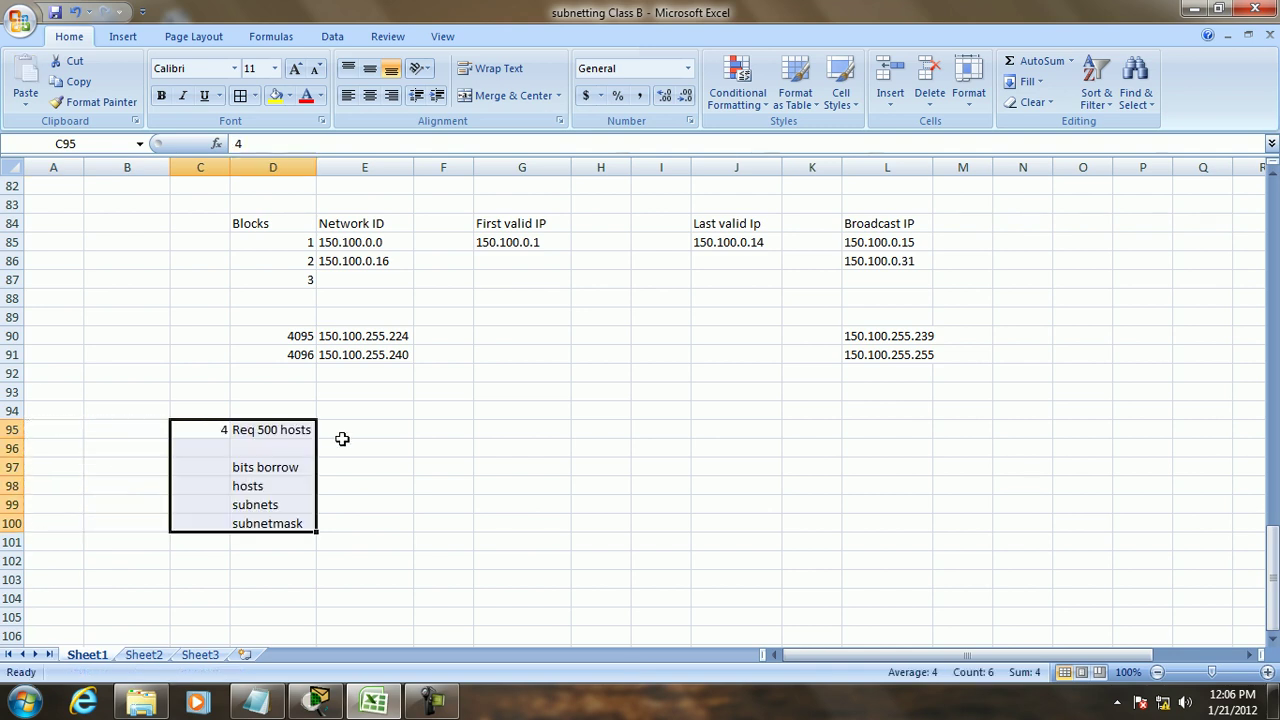
pyautogui.click(451, 410)
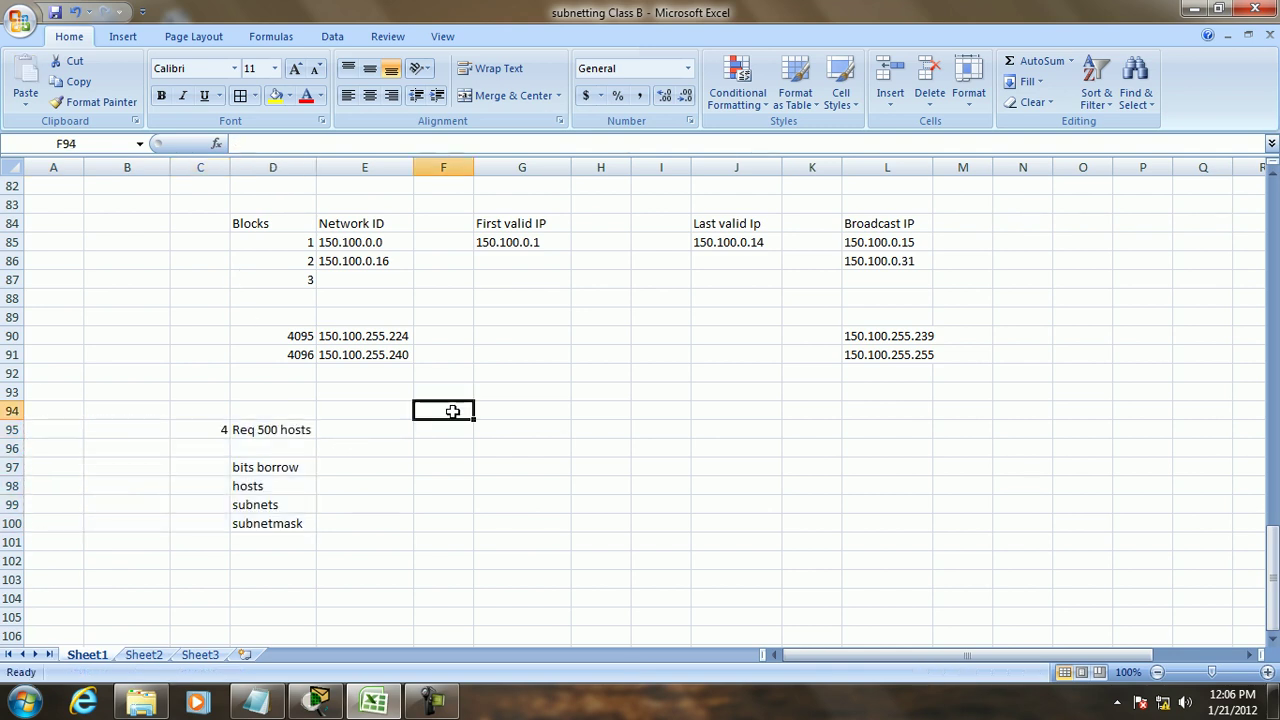
# Step: Enter 7 for bits borrow and 512 for hosts in the 500-host example
pyautogui.scroll(10, 350, 467)
pyautogui.scroll(-7, 352, 468)
pyautogui.scroll(-3, 354, 470)
pyautogui.click(352, 470)
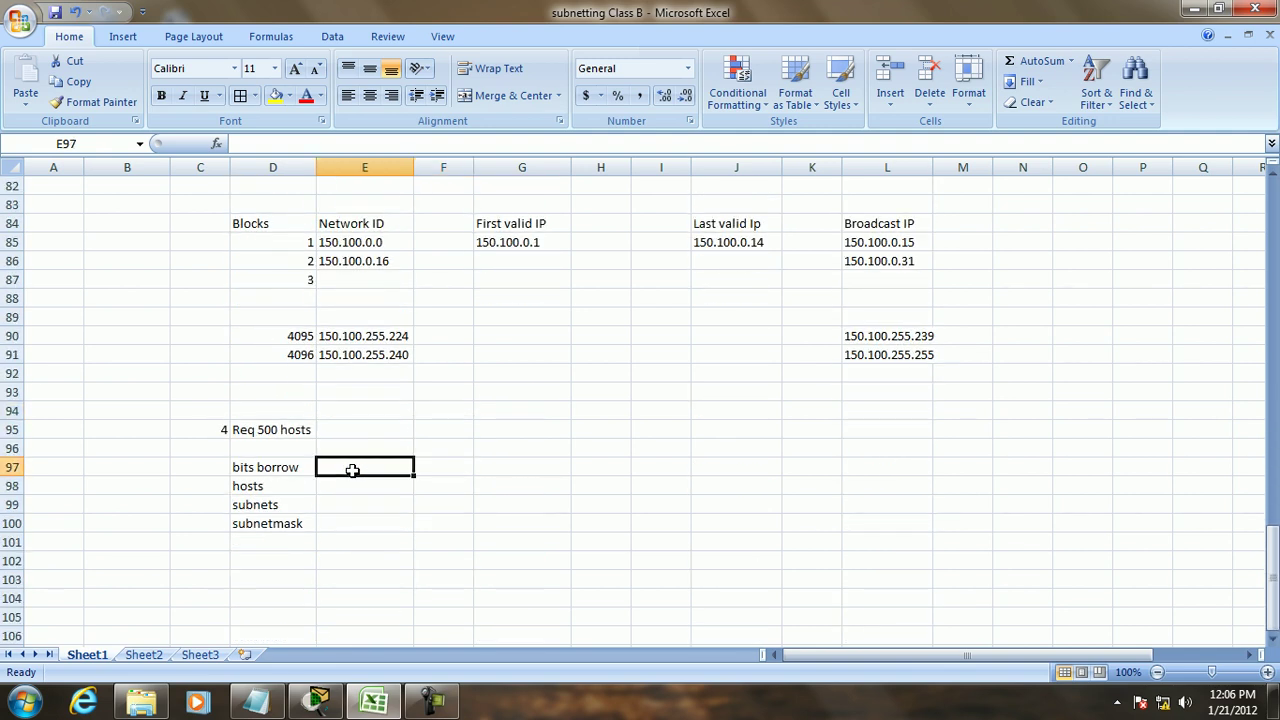
pyautogui.write('7')
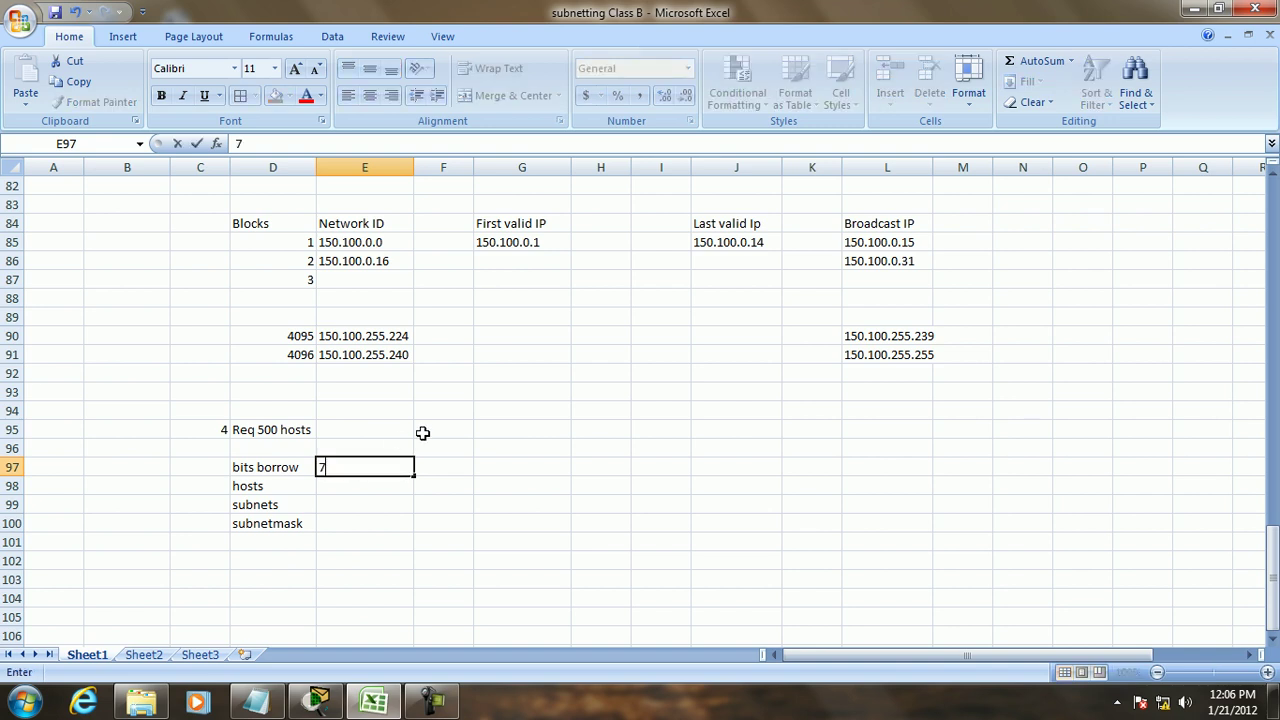
pyautogui.click(355, 485)
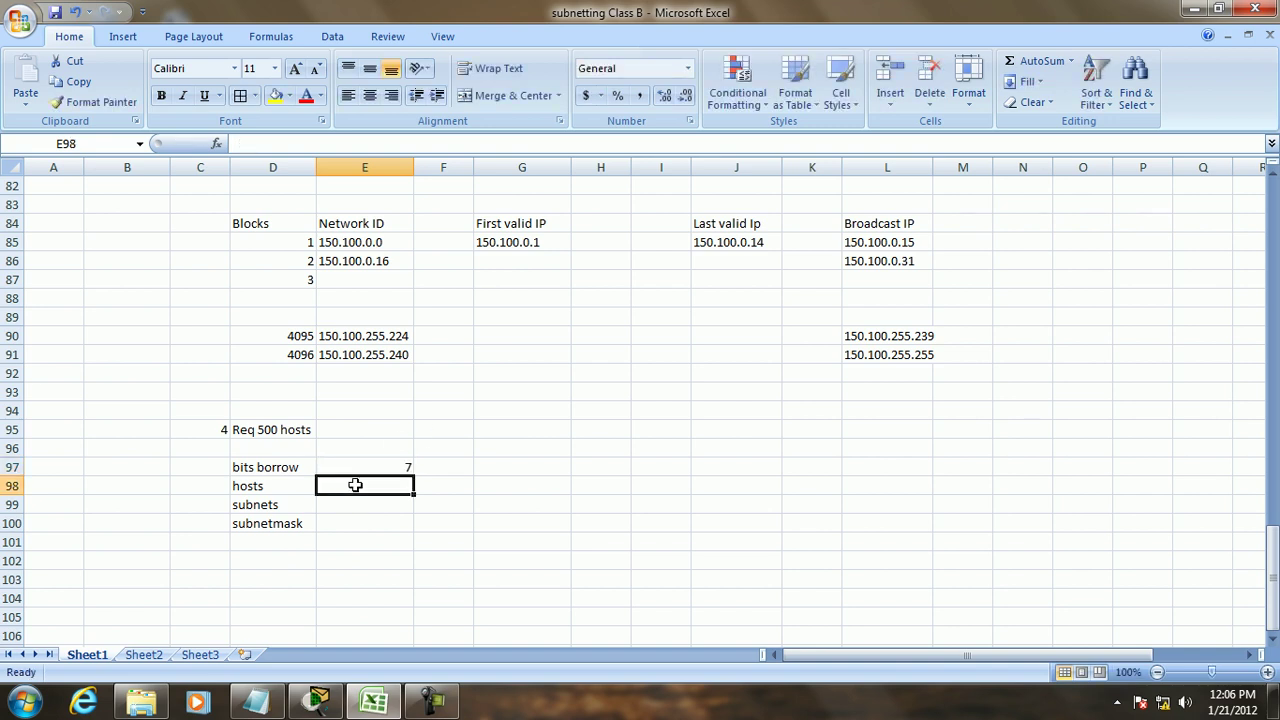
pyautogui.write('512')
pyautogui.press('Tab')
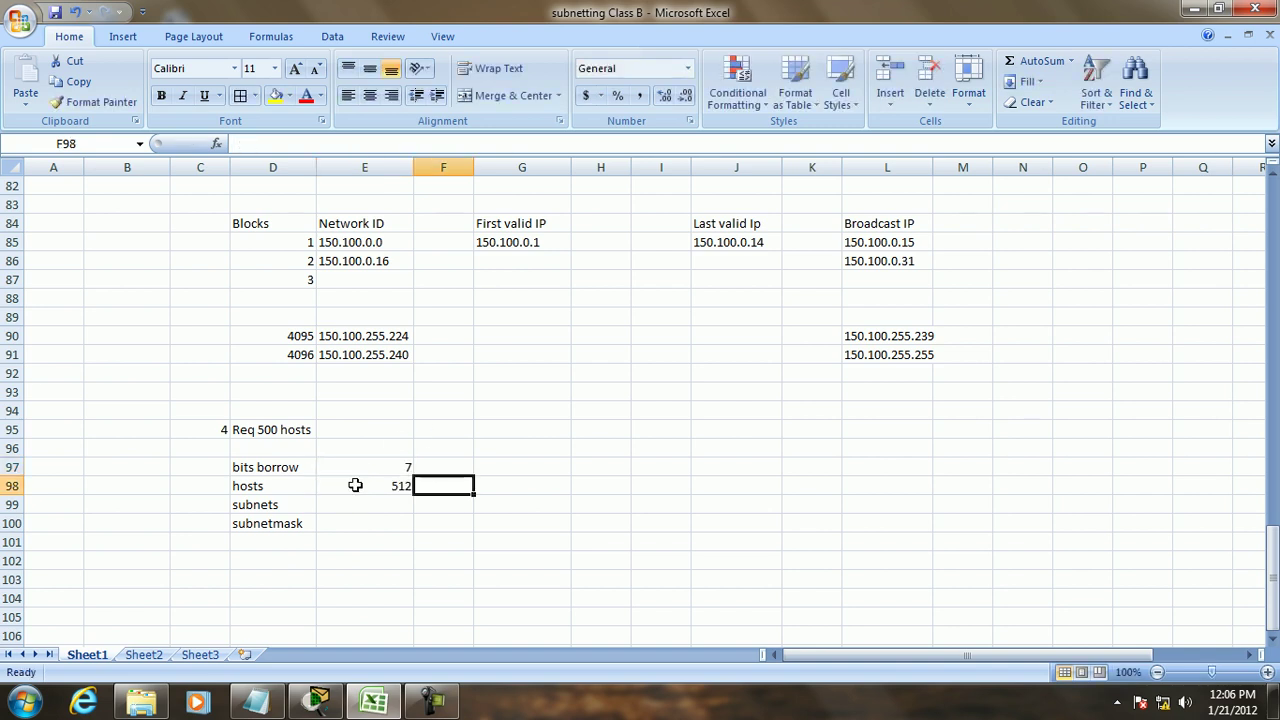
pyautogui.press('Return')
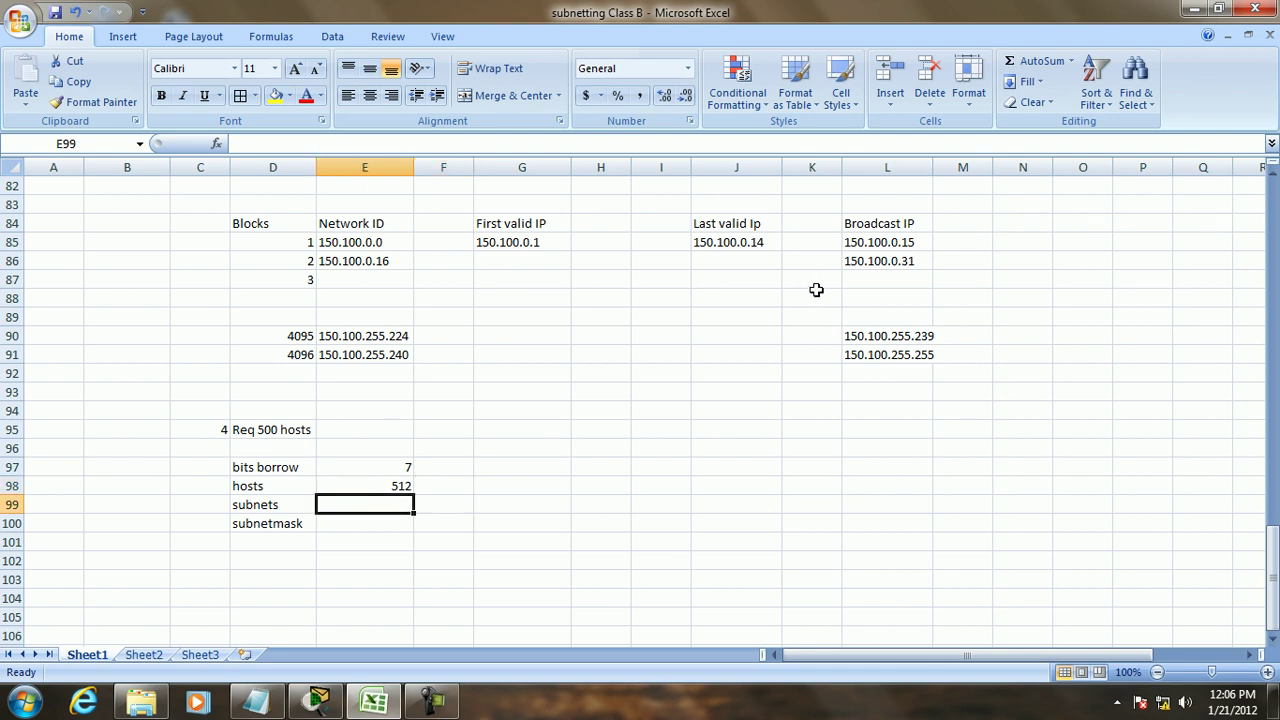
# Step: Check the octet table for the subnets that match 512 hosts, and enter 128 in the 500-host example
pyautogui.scroll(7, 807, 388)
pyautogui.scroll(20, 807, 388)
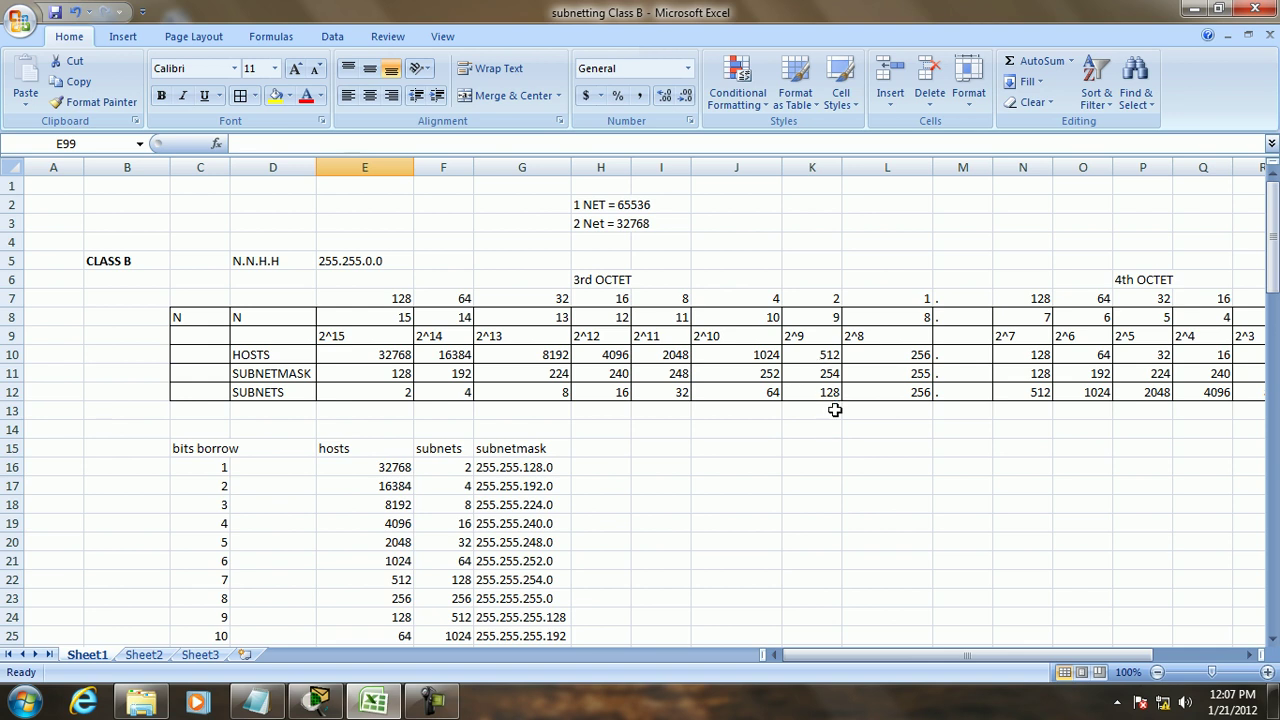
pyautogui.scroll(-6, 677, 340)
pyautogui.scroll(-19, 677, 340)
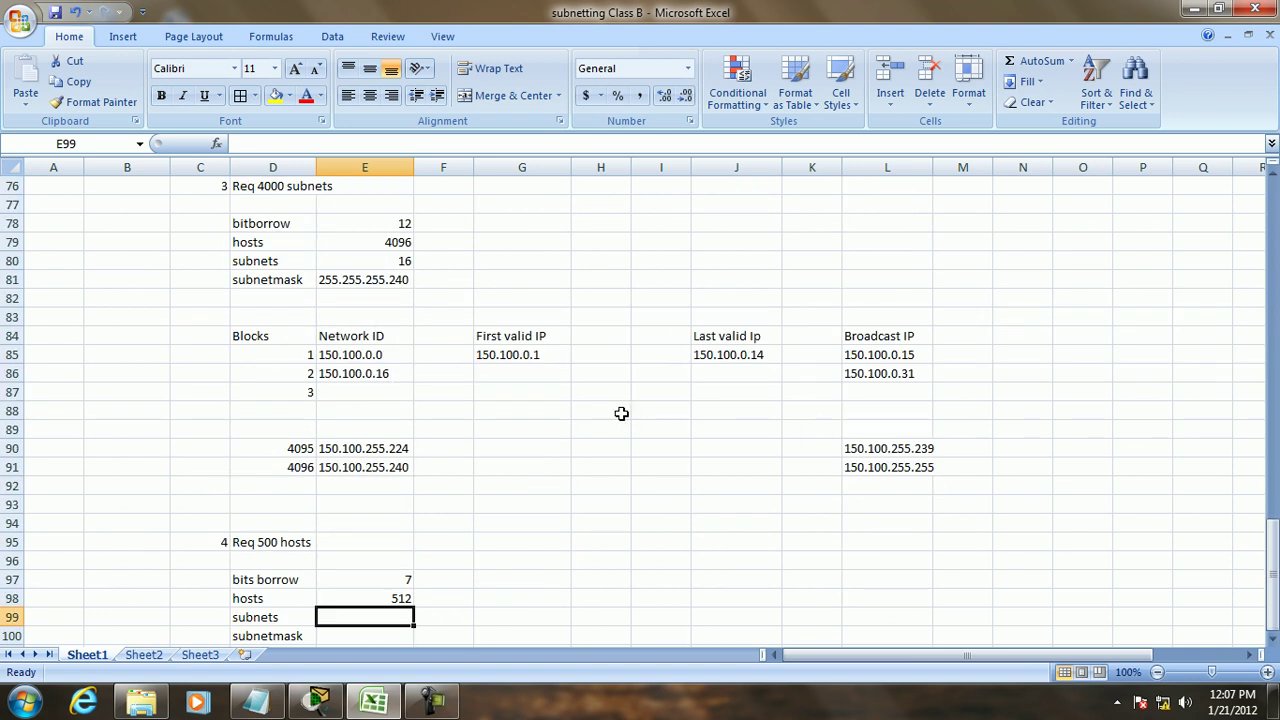
pyautogui.scroll(-1, 542, 486)
pyautogui.write('128')
pyautogui.press('Tab')
pyautogui.press('Return')
pyautogui.press('Left')
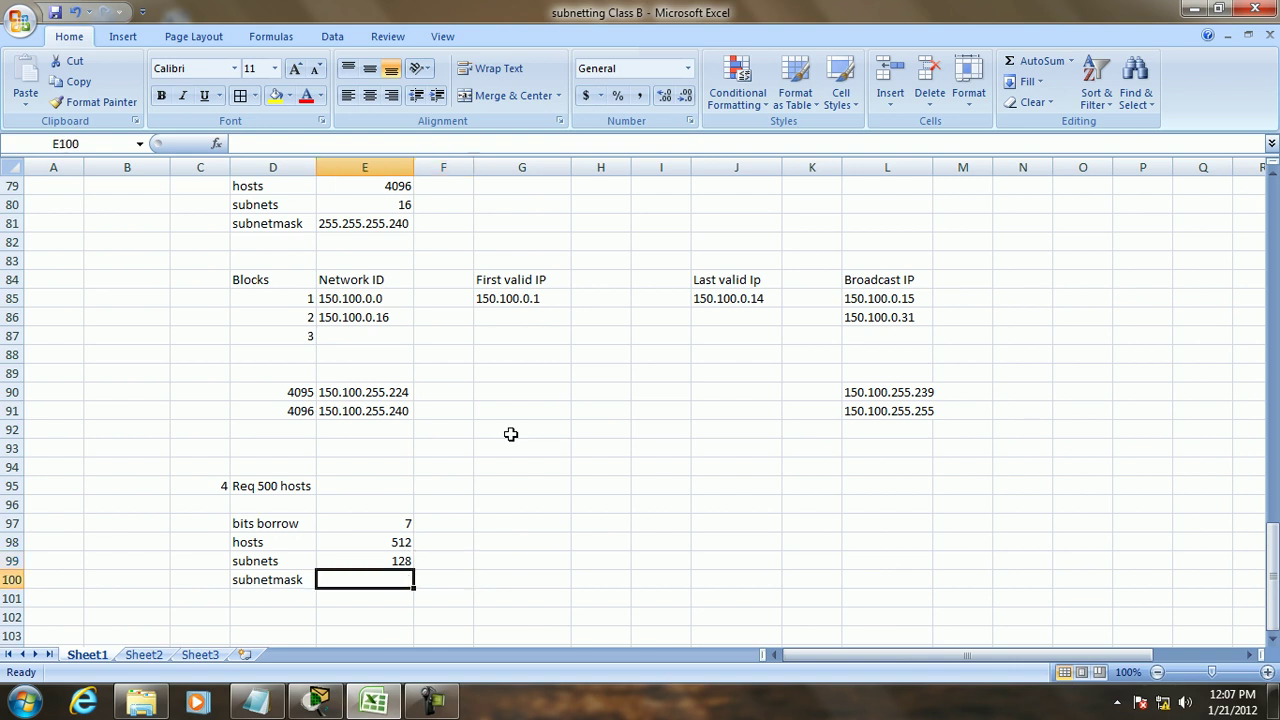
# Step: Check the octet table for the mask matching 512 hosts, and enter 255.255.254.0 as the 500-host example's subnet mask in E100
pyautogui.write('255.255.')
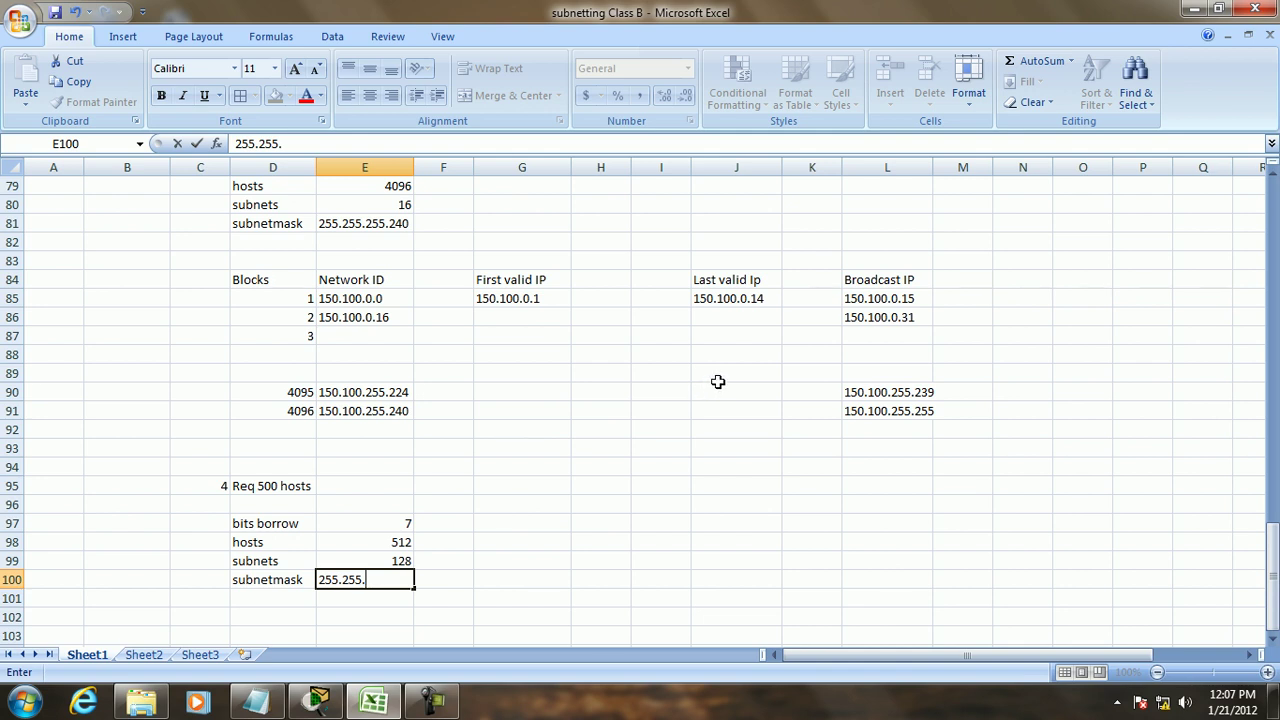
pyautogui.scroll(20, 717, 381)
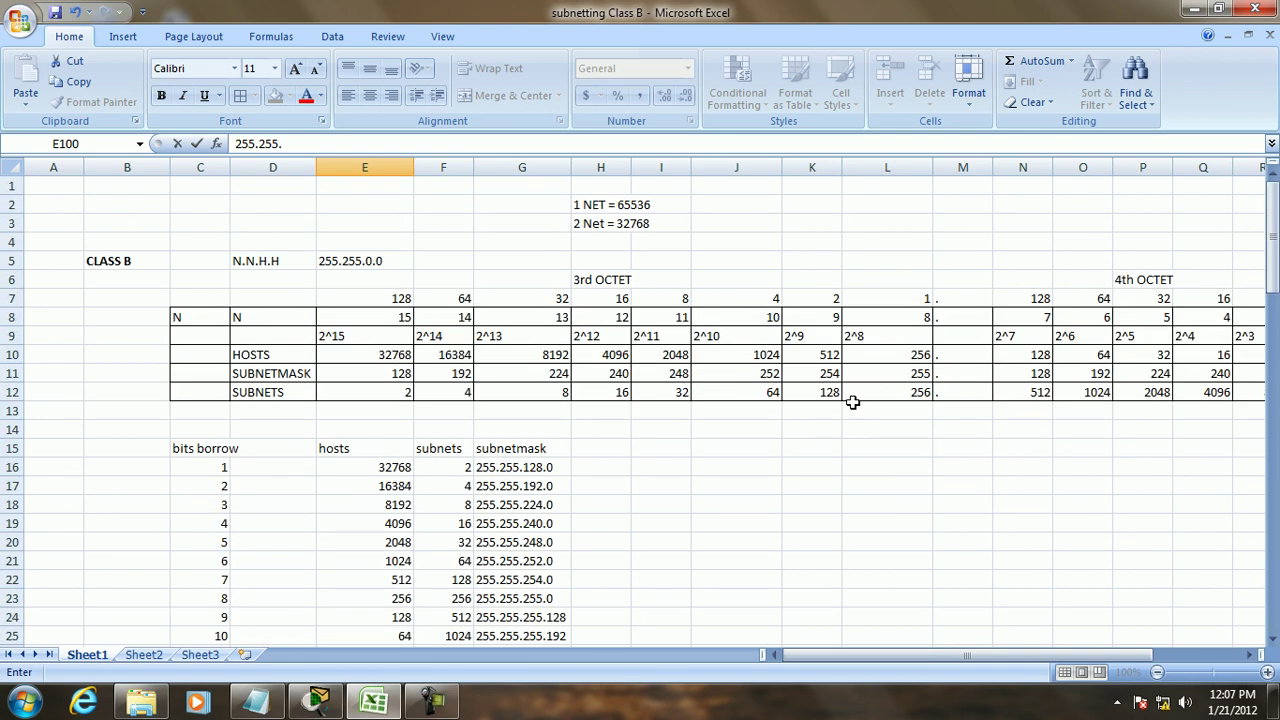
pyautogui.scroll(-20, 825, 383)
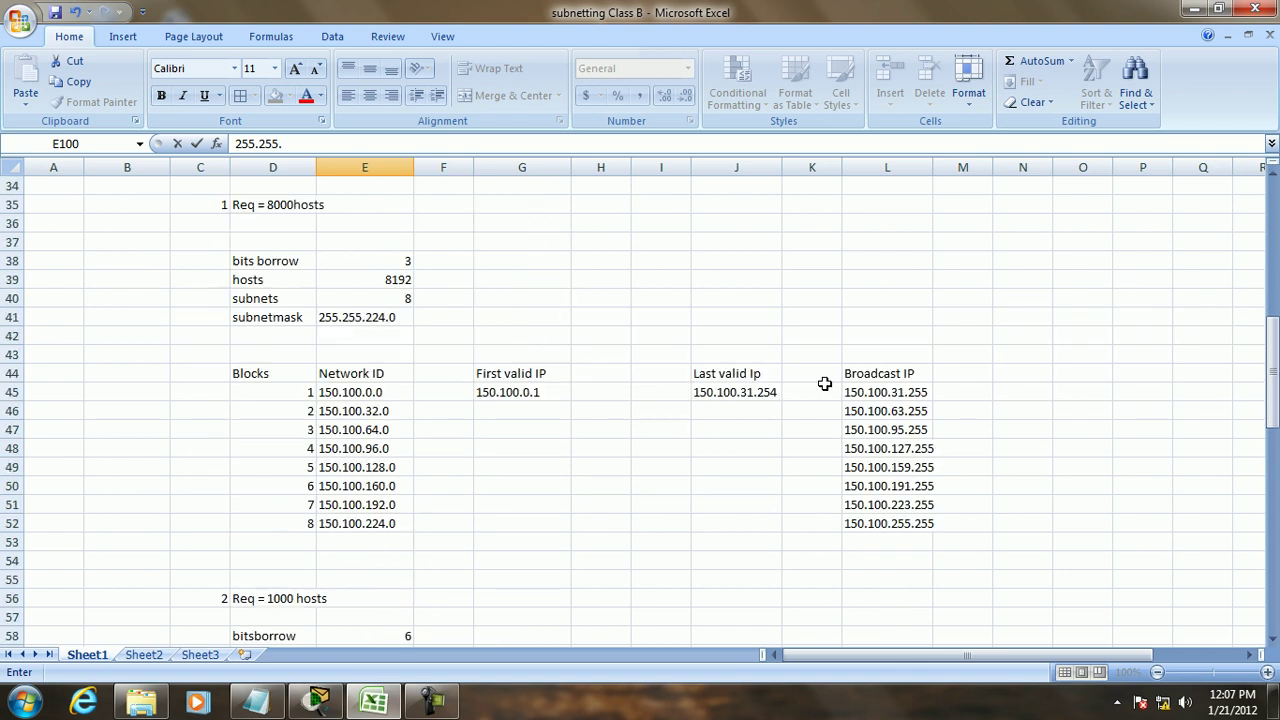
pyautogui.scroll(-1, 824, 383)
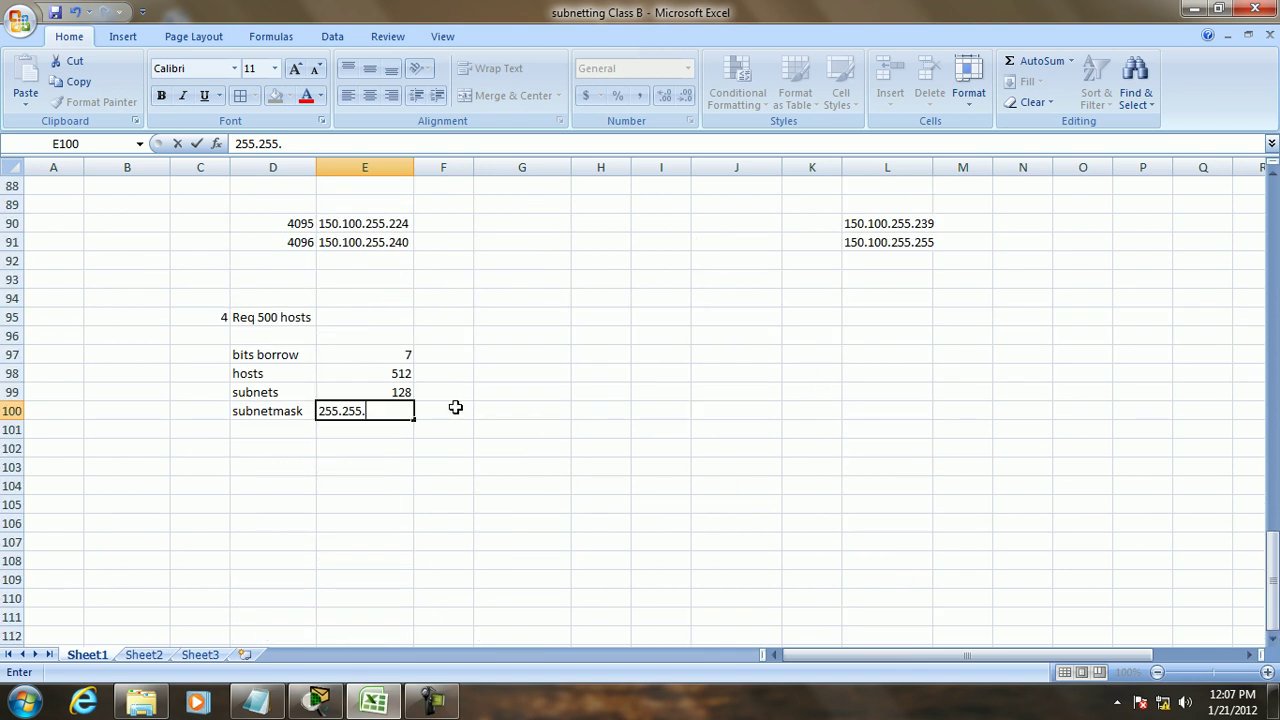
pyautogui.write('254.0')
pyautogui.click(578, 413)
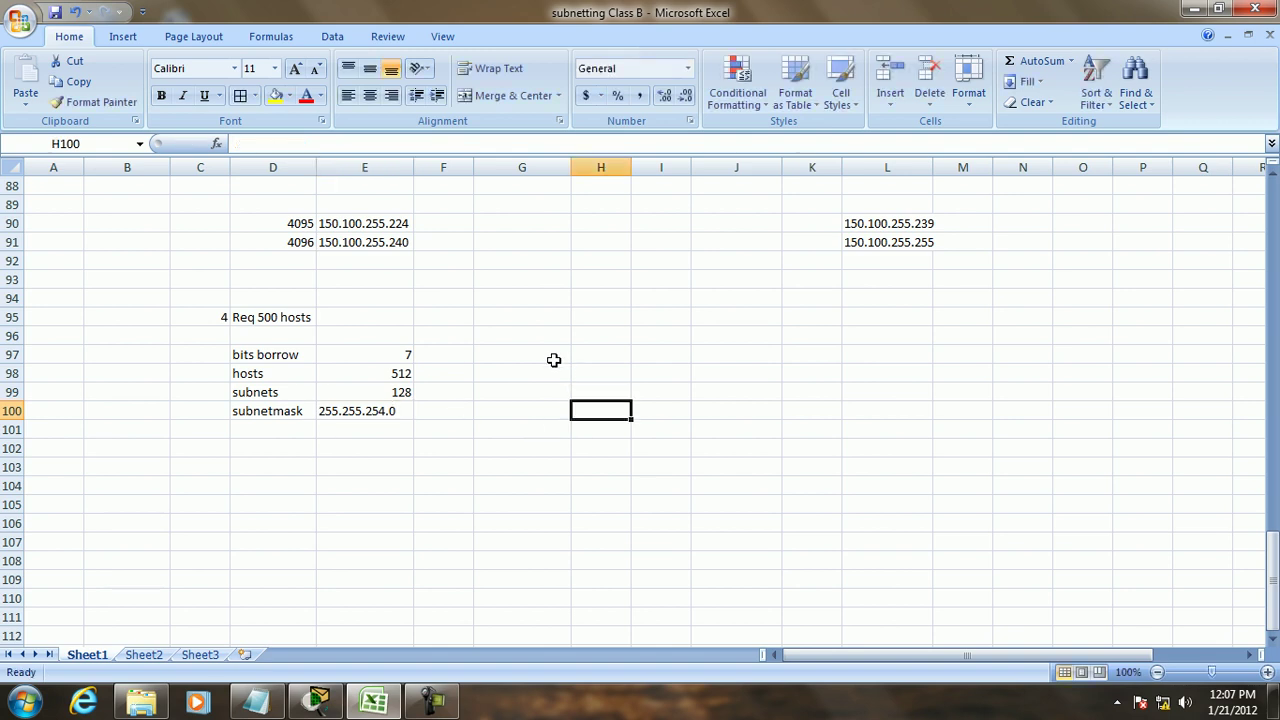
# Step: Copy the header row from Blocks to Broadcast IP in D84:L84 and paste it at D103 under the 500-host example
pyautogui.scroll(5, 554, 360)
pyautogui.click(285, 391)
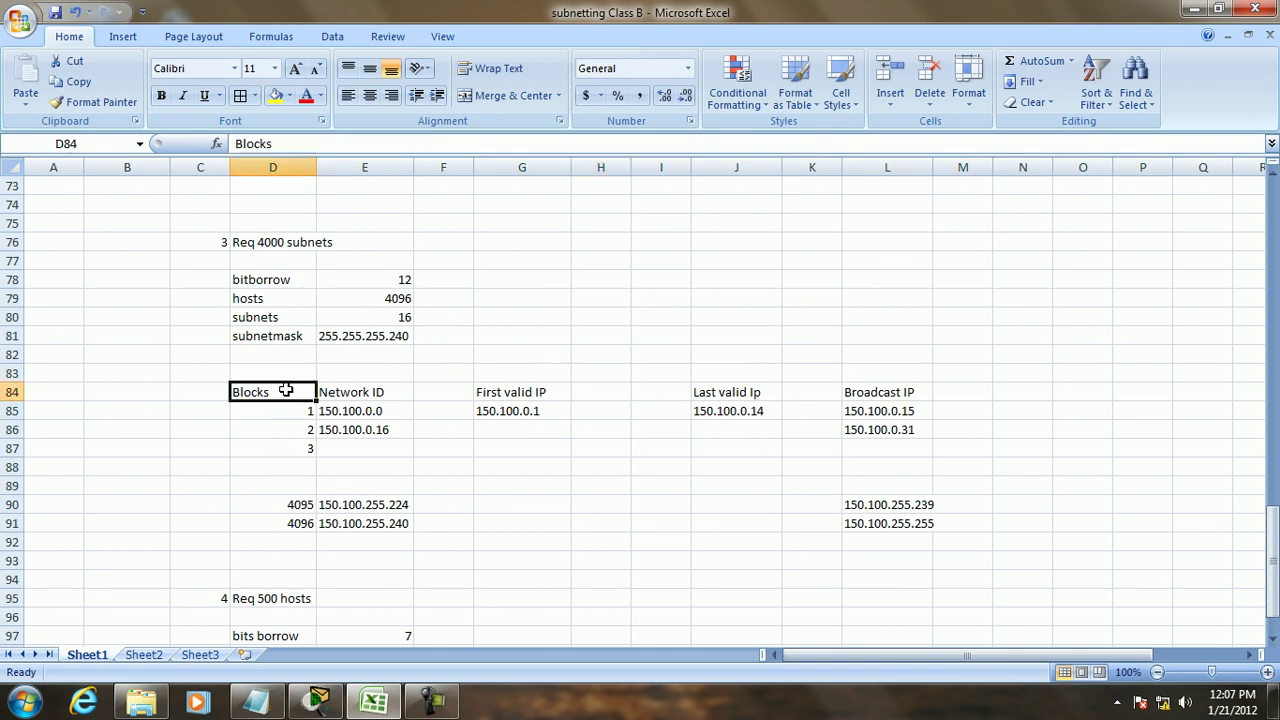
pyautogui.moveTo(925, 651); pyautogui.dragTo(963, 652)
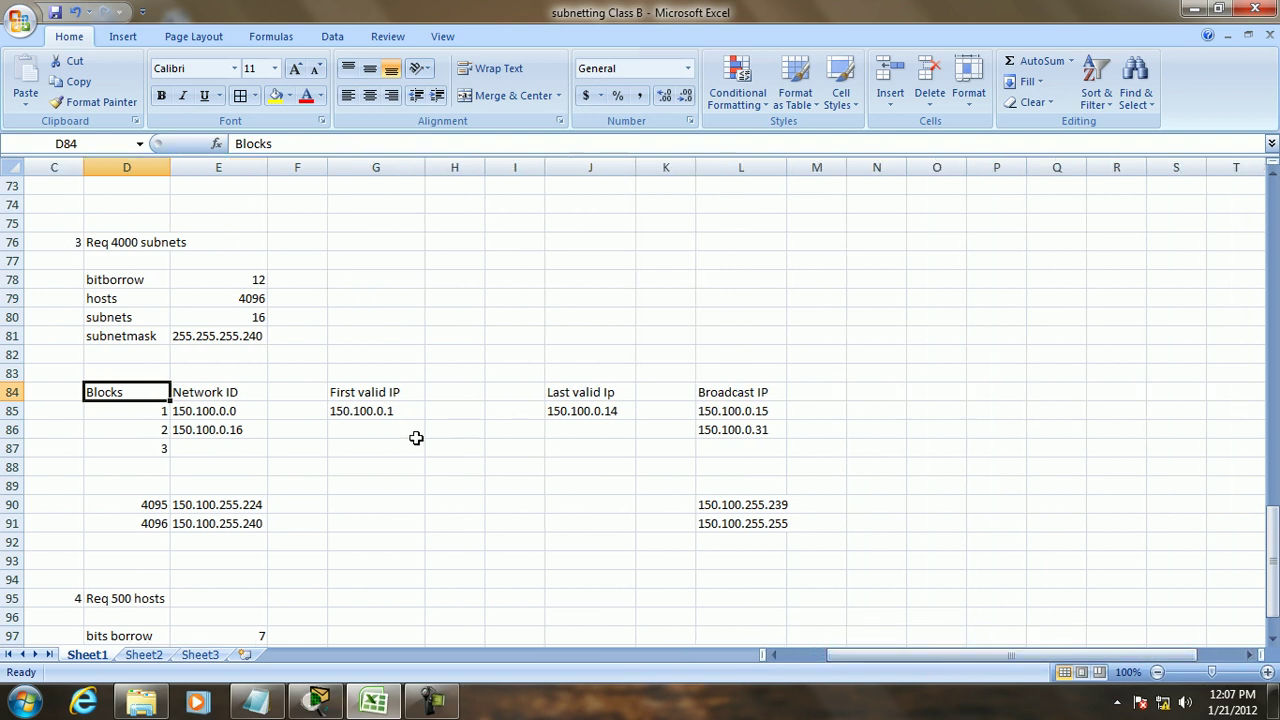
pyautogui.hotkey('shift', 'Right')
pyautogui.hotkey('shift', 'Right')
pyautogui.hotkey('shift', 'Right')
pyautogui.hotkey('shift', 'Right')
pyautogui.hotkey('shift', 'Right')
pyautogui.hotkey('shift', 'Right')
pyautogui.hotkey('shift', 'Right')
pyautogui.hotkey('shift', 'Right')
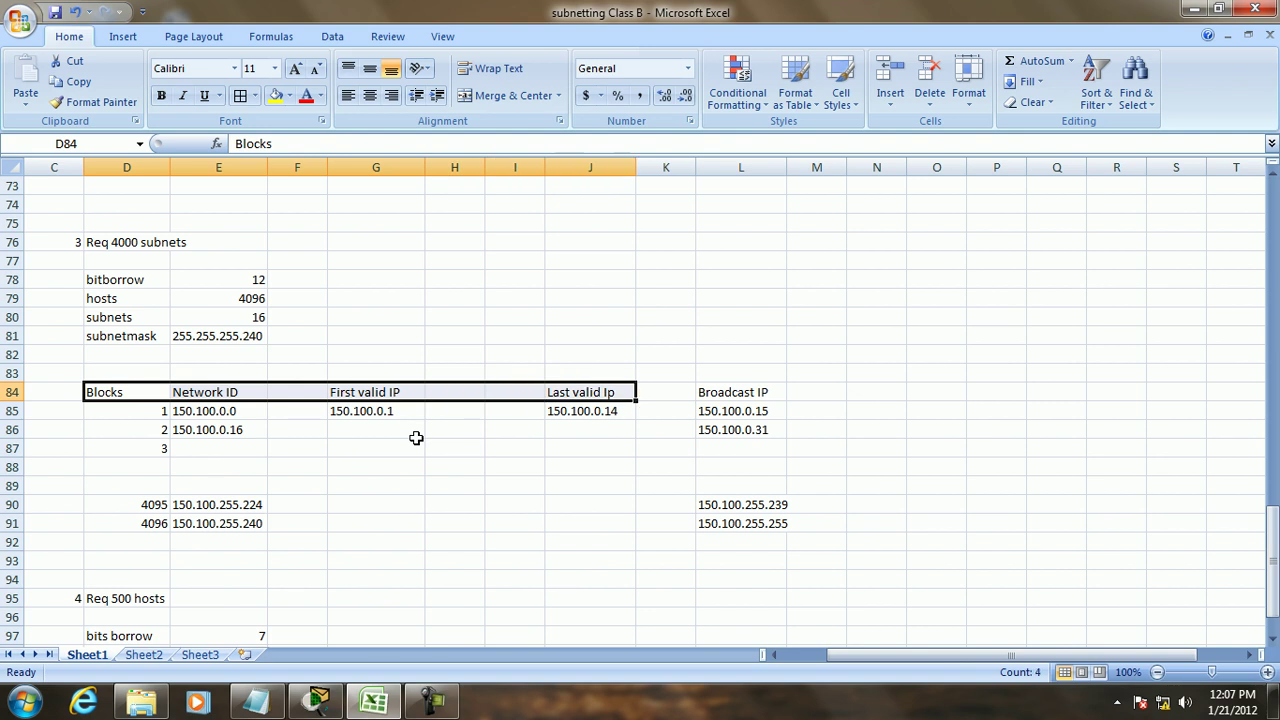
pyautogui.hotkey('ctrl', 'c')
pyautogui.scroll(-6, 414, 440)
pyautogui.click(138, 405)
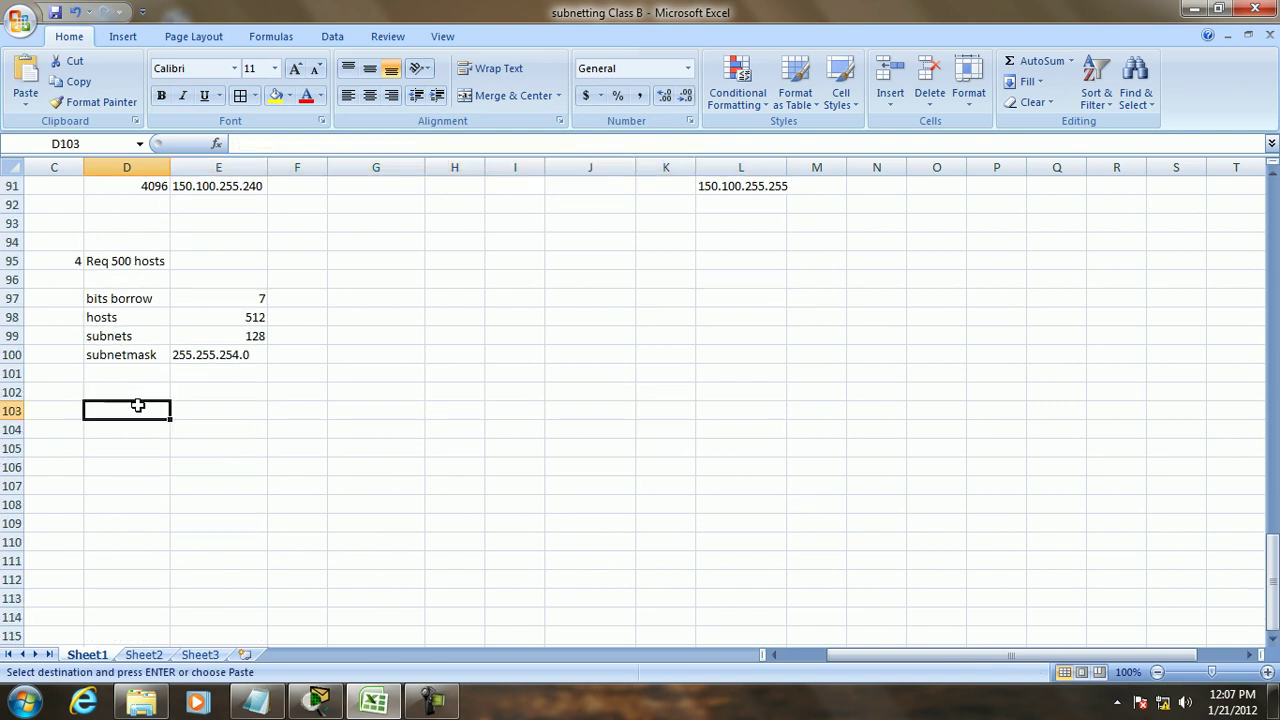
pyautogui.hotkey('ctrl', 'v')
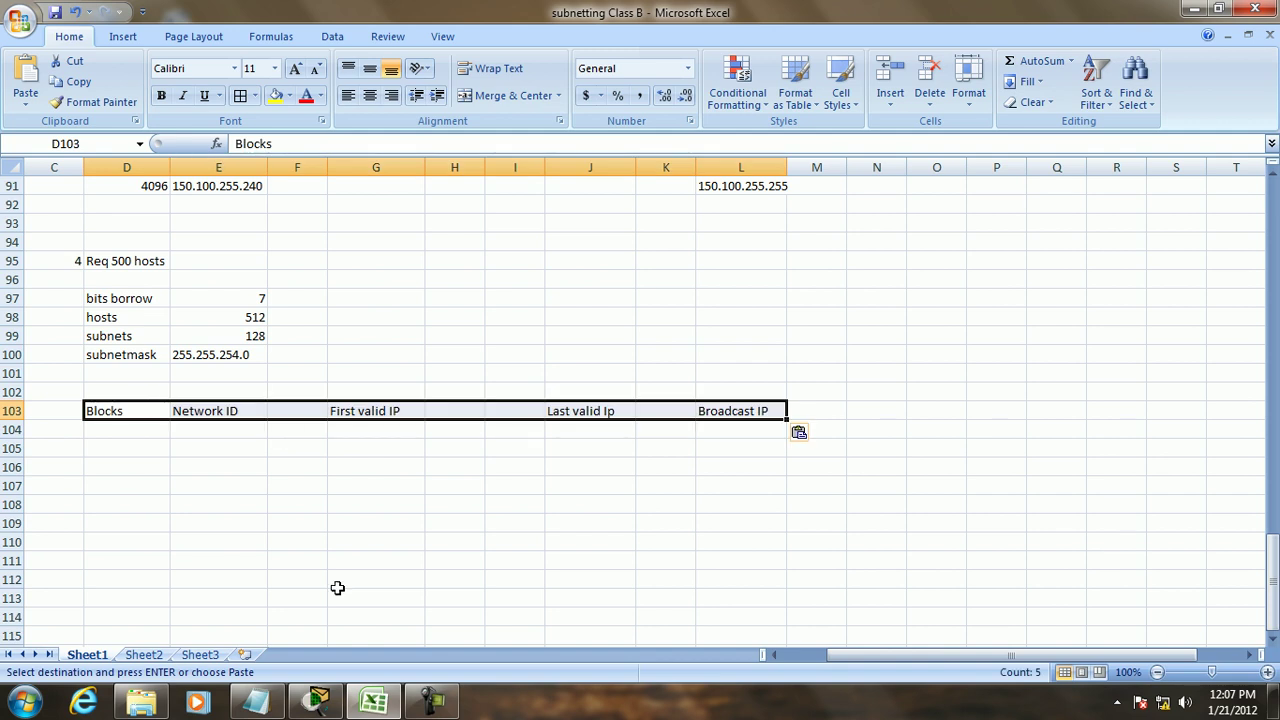
# Step: Recheck the octet table, switch to the Subnetting Rough work file in Notepad, and add the lines hosts 512 and subnets 128 at its end
pyautogui.scroll(7, 388, 462)
pyautogui.scroll(20, 393, 460)
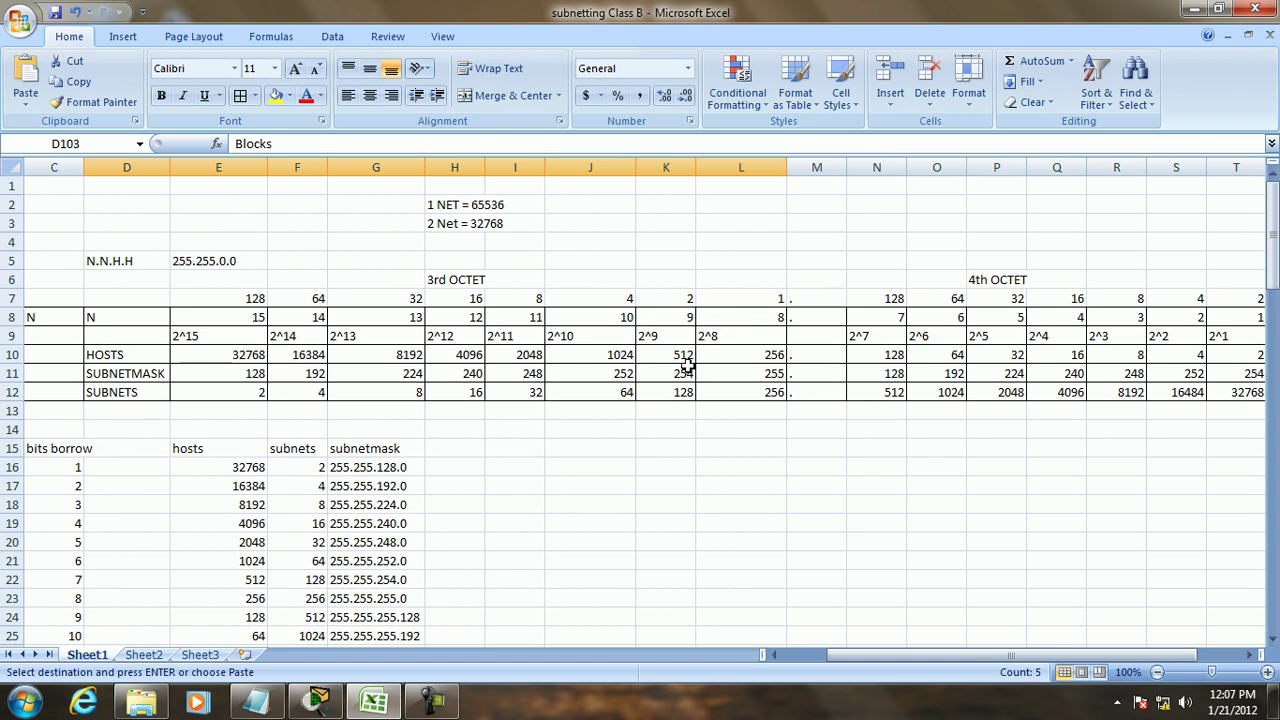
pyautogui.scroll(-20, 591, 320)
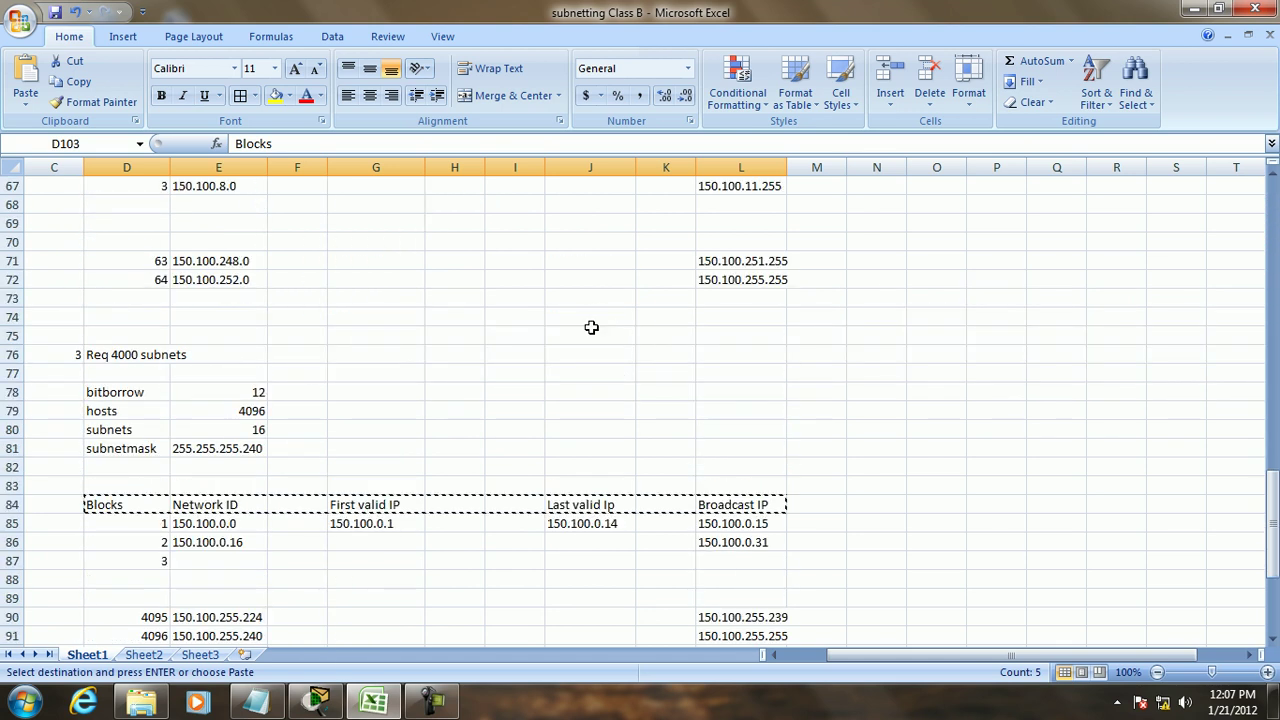
pyautogui.scroll(-5, 591, 327)
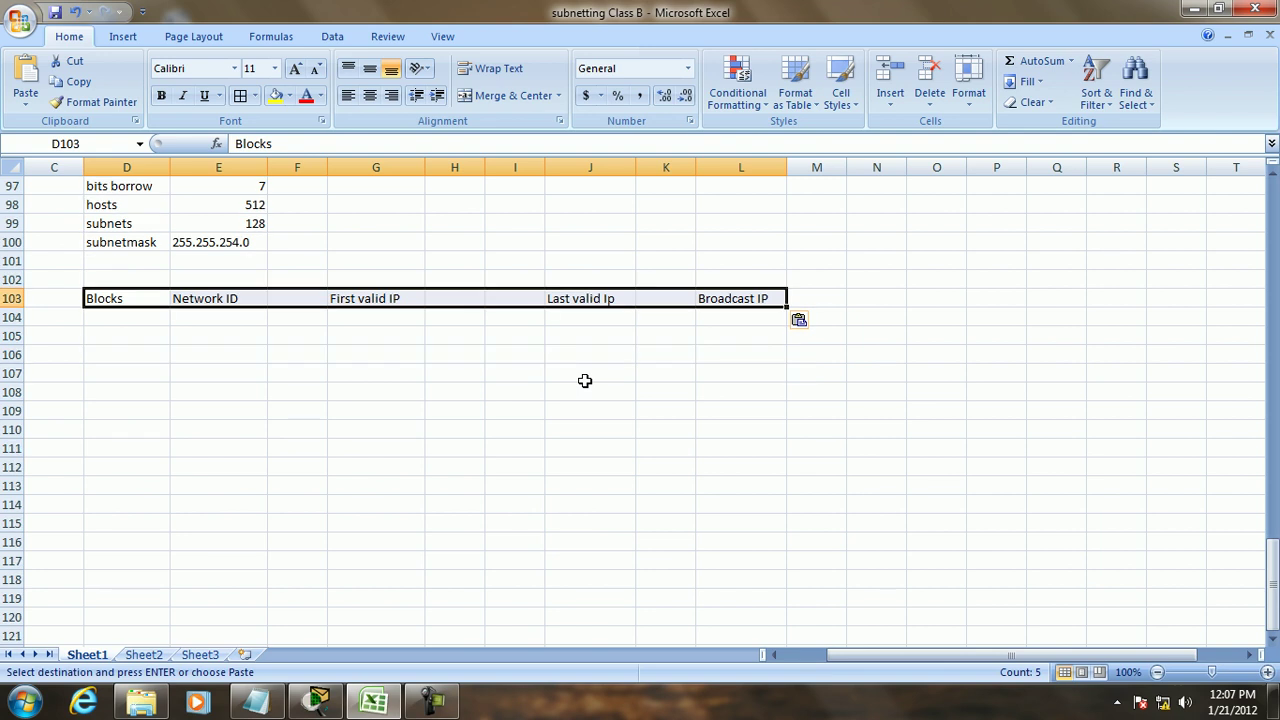
pyautogui.click(257, 702)
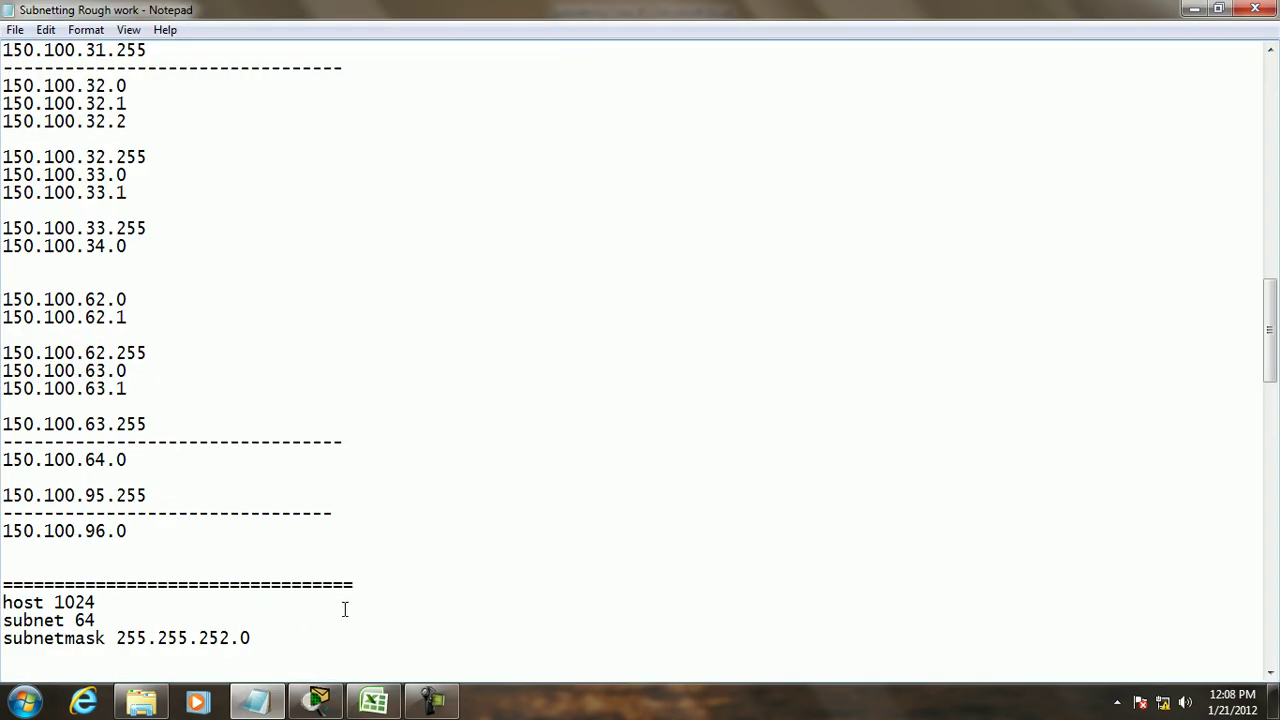
pyautogui.scroll(-4, 409, 555)
pyautogui.scroll(-20, 409, 555)
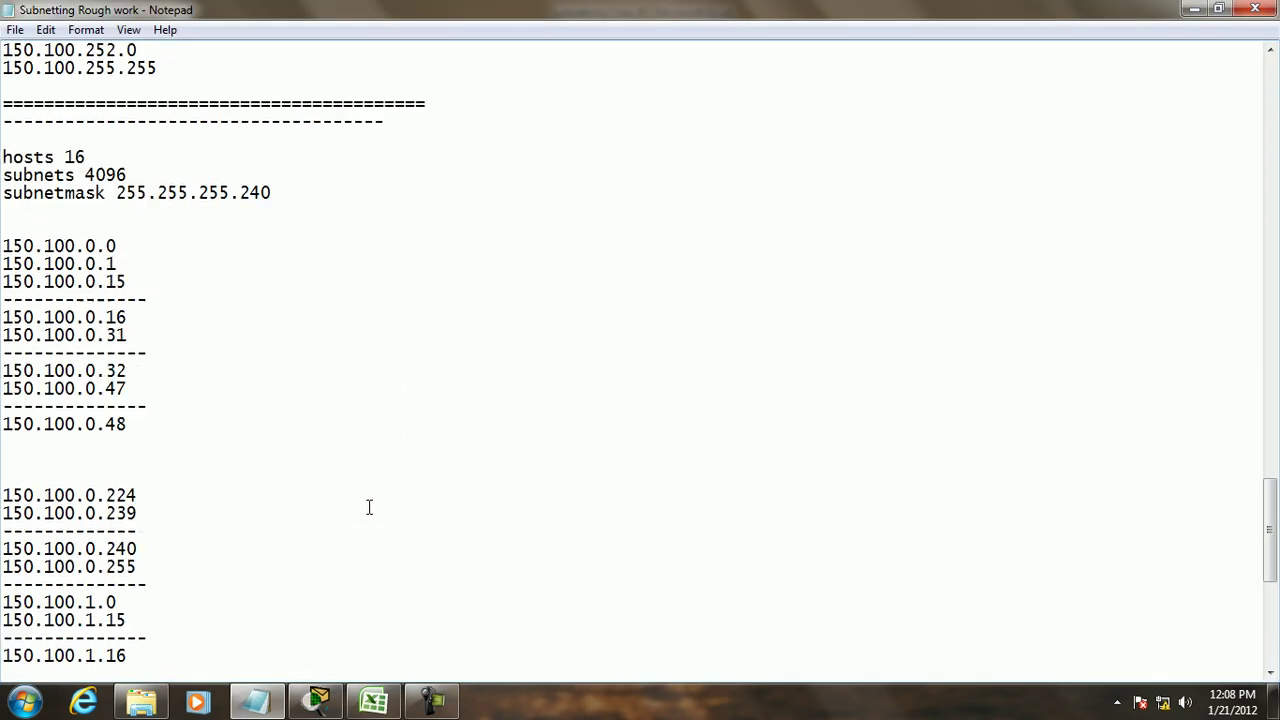
pyautogui.scroll(-5, 365, 505)
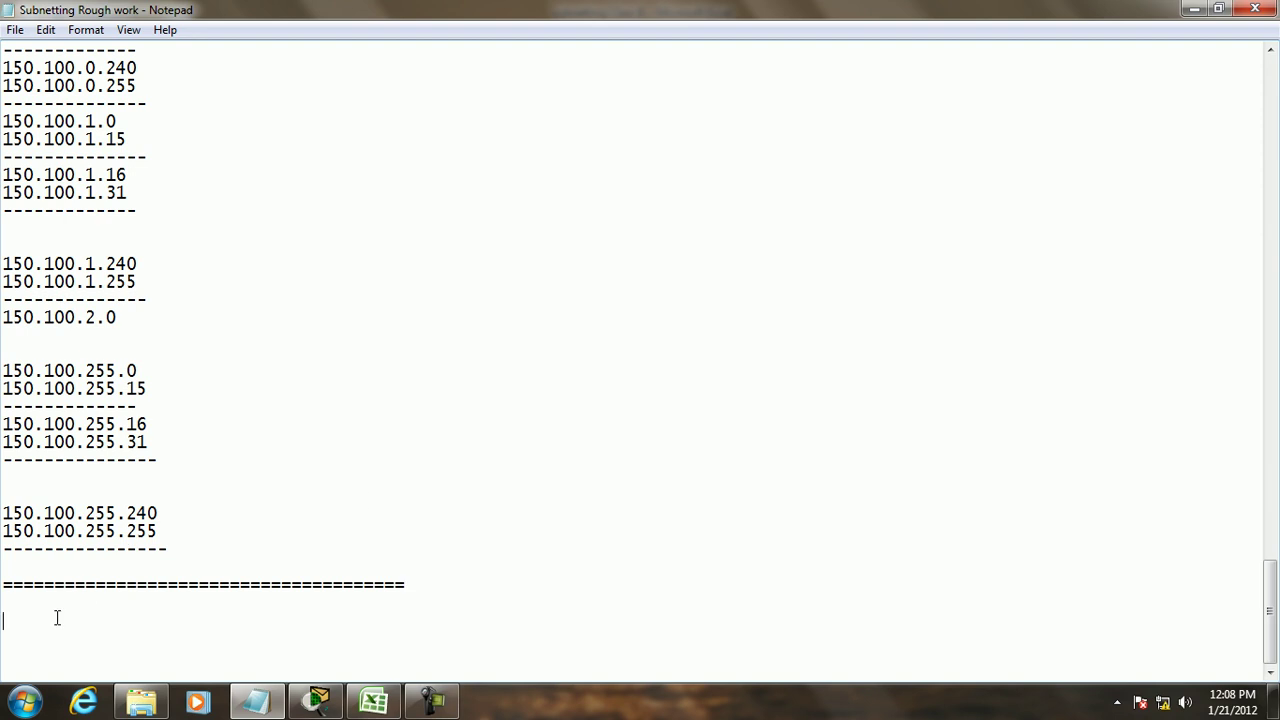
pyautogui.write('hosts 512')
pyautogui.press('Return')
pyautogui.write('subnets')
pyautogui.press('BackSpace')
pyautogui.write('s 128')
pyautogui.press('Return')
# Step: Add the line subnet mask 255.255.254.0 beneath the subnets line in the rough notes
pyautogui.write('subnet mak')
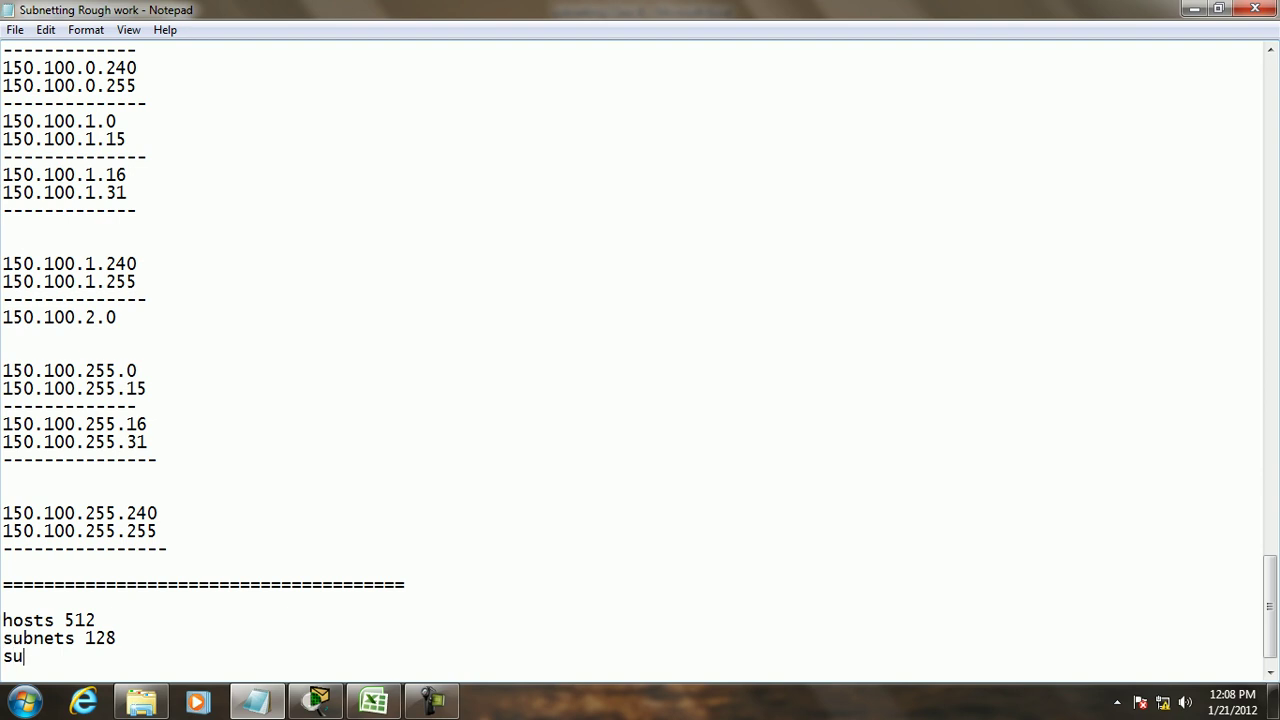
pyautogui.press('BackSpace')
pyautogui.write('sk 255/2')
pyautogui.press('BackSpace')
pyautogui.press('BackSpace')
pyautogui.write('.255.')
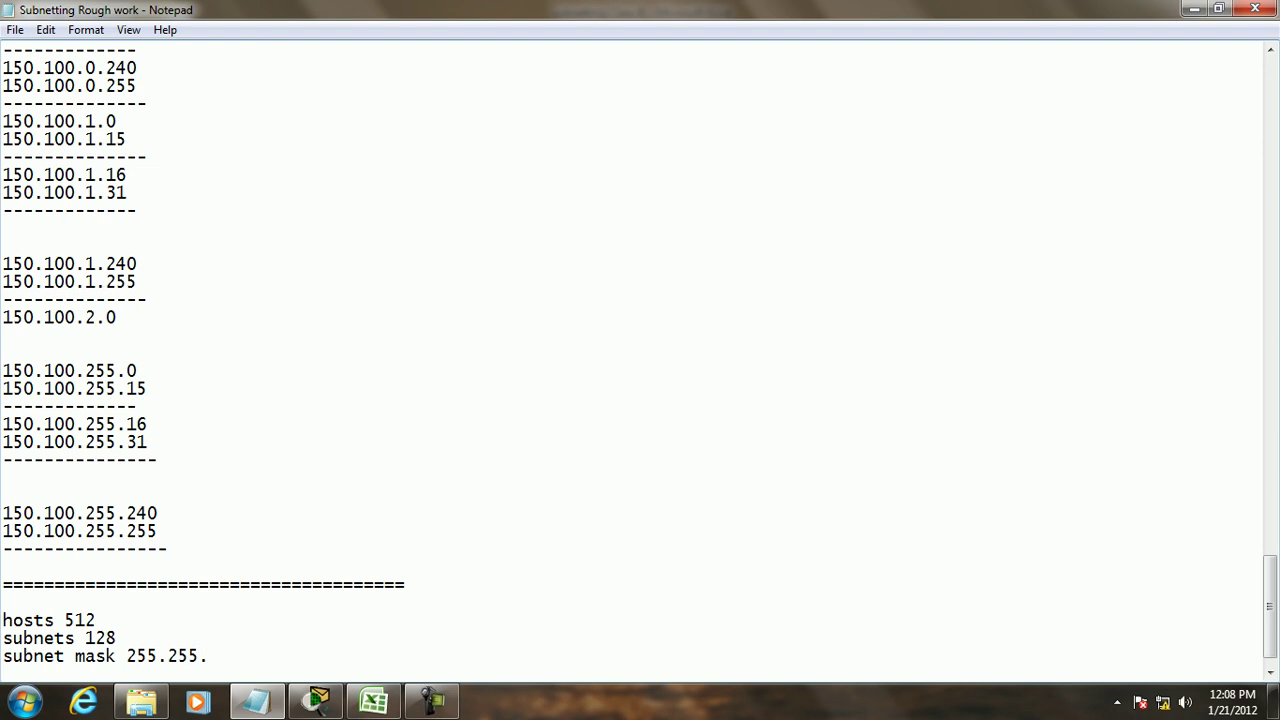
pyautogui.write('254.0')
pyautogui.press('Return')
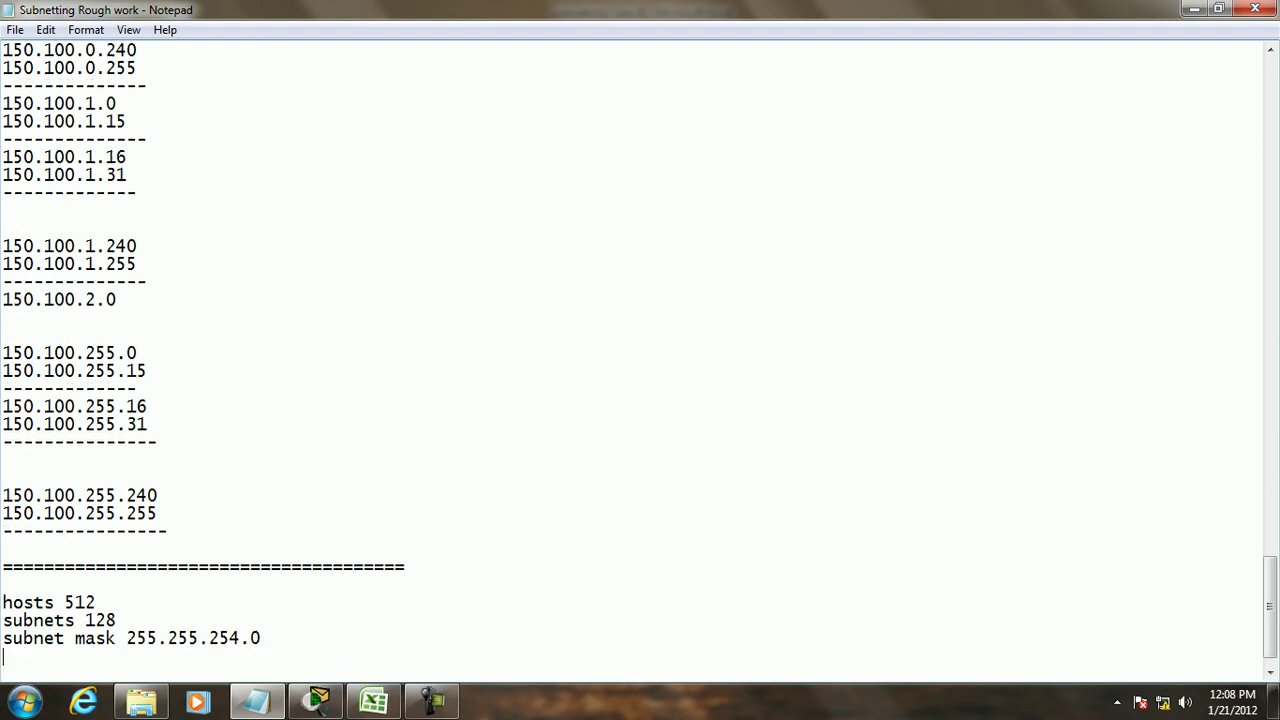
# Step: Start the first address block after a blank line with 150.100.0.0, 150.100.0.1 and, after a gap, 150.100.0.255
pyautogui.press('Return')
pyautogui.write('150')
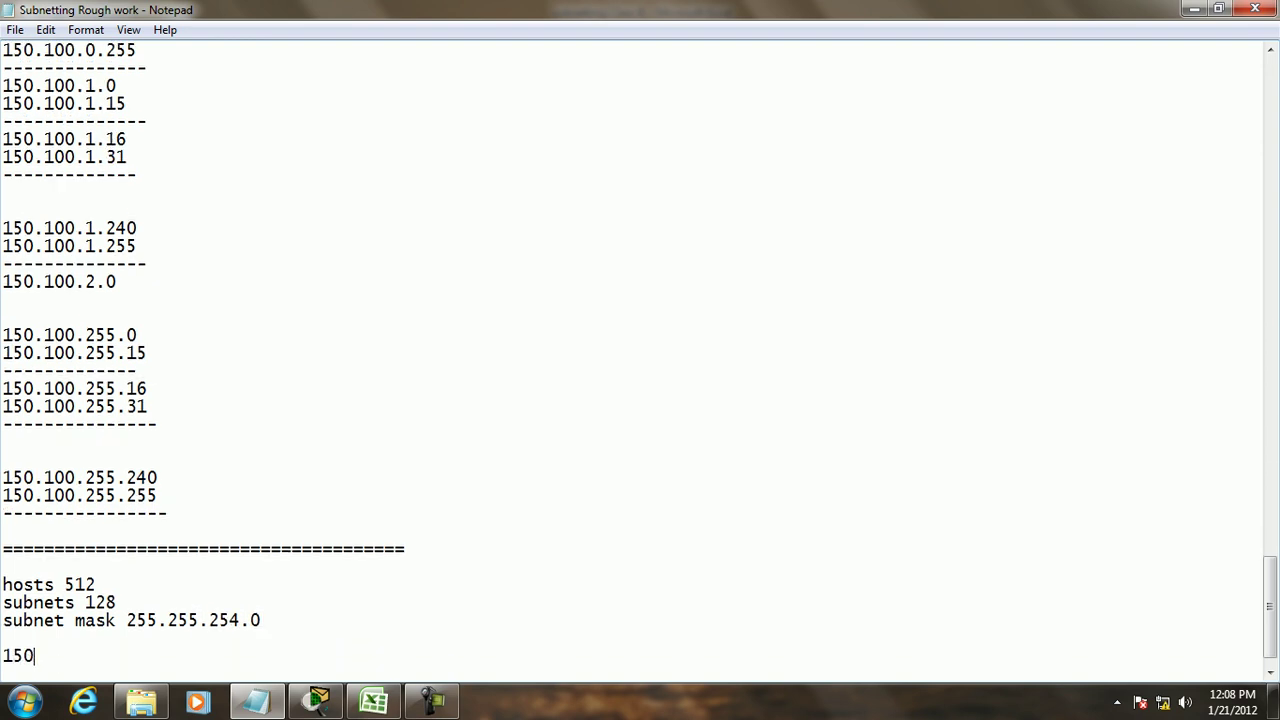
pyautogui.write('.100.0.0.')
pyautogui.press('Return')
pyautogui.write('150.100.0.1')
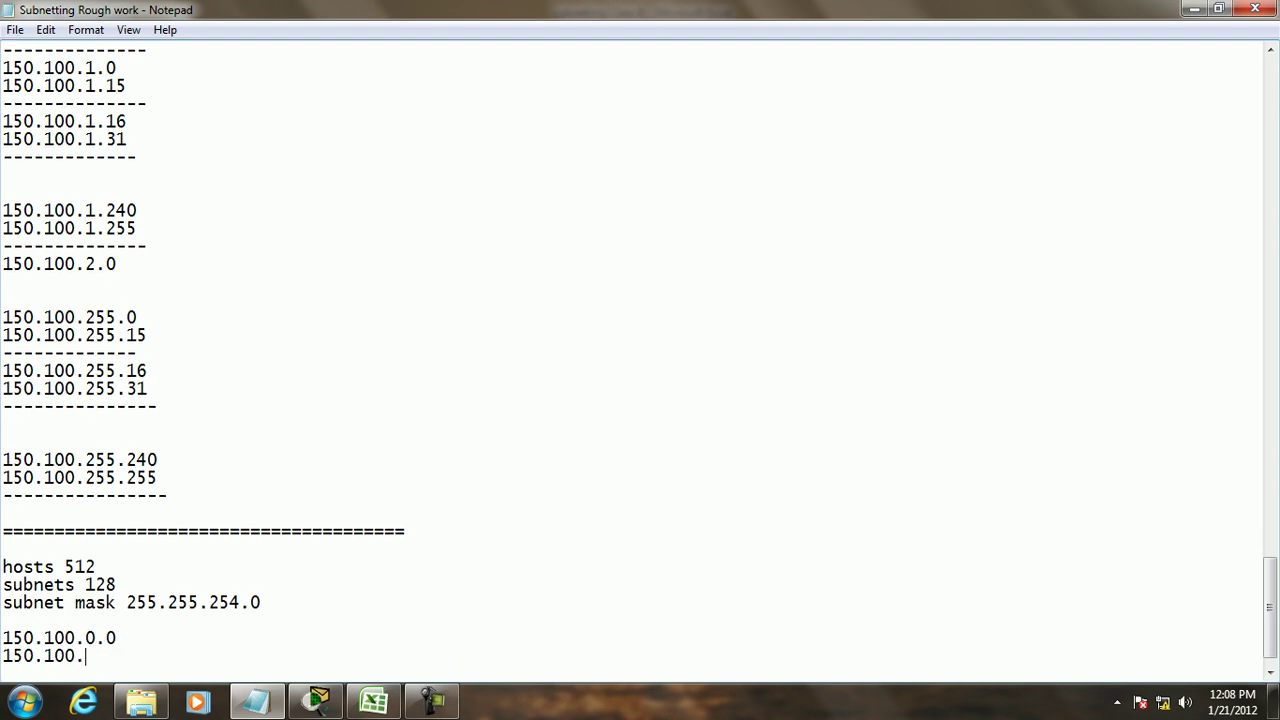
pyautogui.press('Return')
pyautogui.press('Return')
pyautogui.write('150.100.0.')
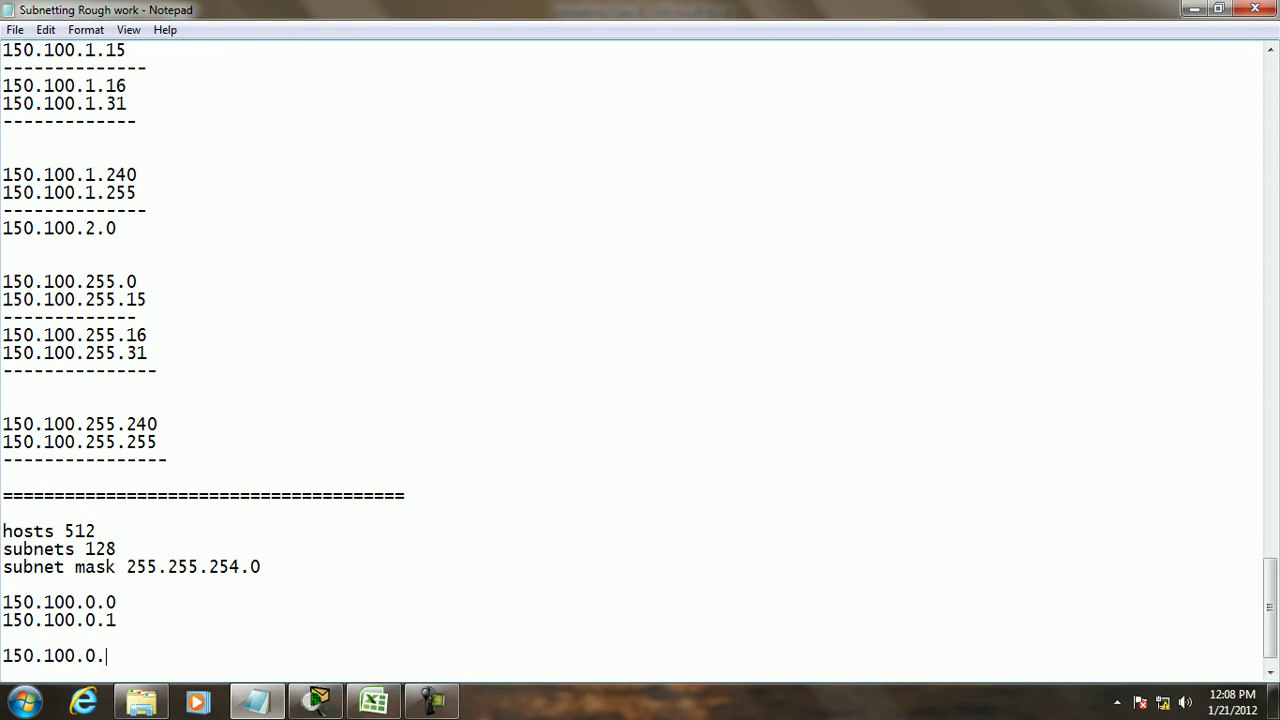
pyautogui.write('255')
# Step: Complete the first address block with 150.100.1.0, 150.100.1.1 and 150.100.1.255, and close it with a dashed separator and a blank line
pyautogui.press('Return')
pyautogui.write('150.00')
pyautogui.press('BackSpace')
pyautogui.press('BackSpace')
pyautogui.write('100.1.0')
pyautogui.press('Return')
pyautogui.write('150.100.1.1')
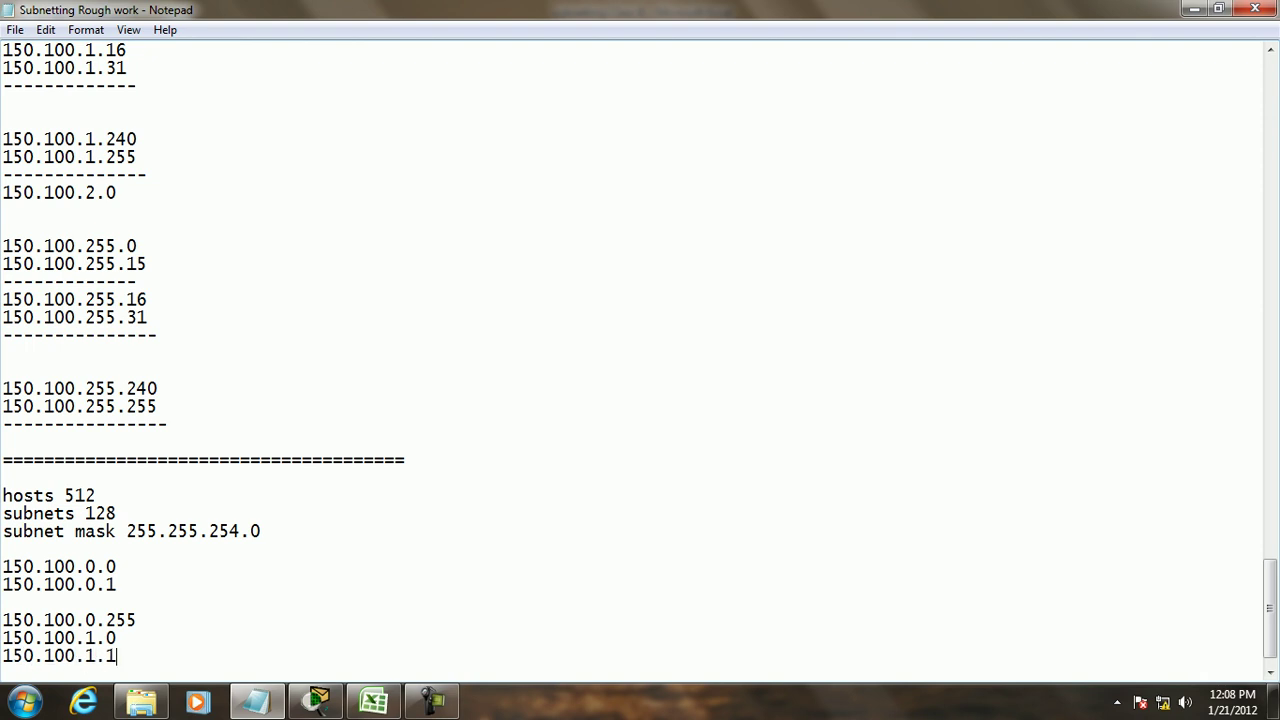
pyautogui.press('Return')
pyautogui.write('15')
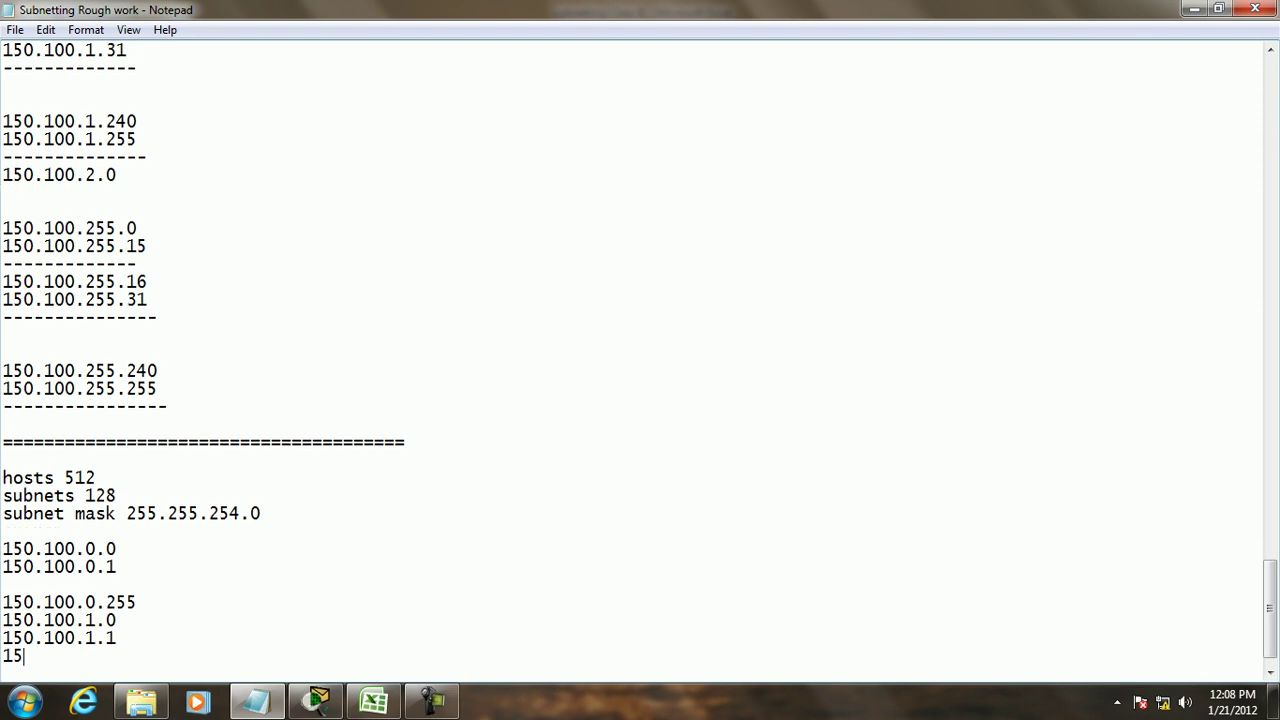
pyautogui.write('0.100.1.255')
pyautogui.press('Return')
pyautogui.write('-------------------------')
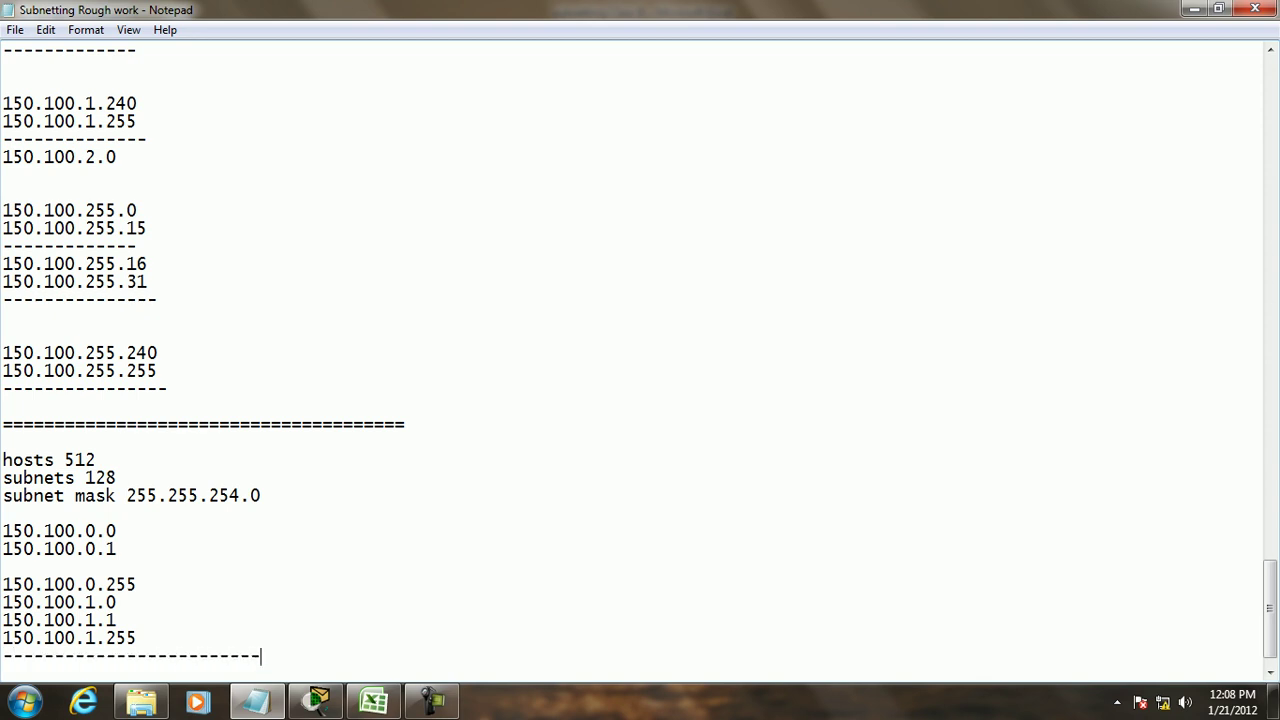
pyautogui.press('Return')
pyautogui.press('Return')
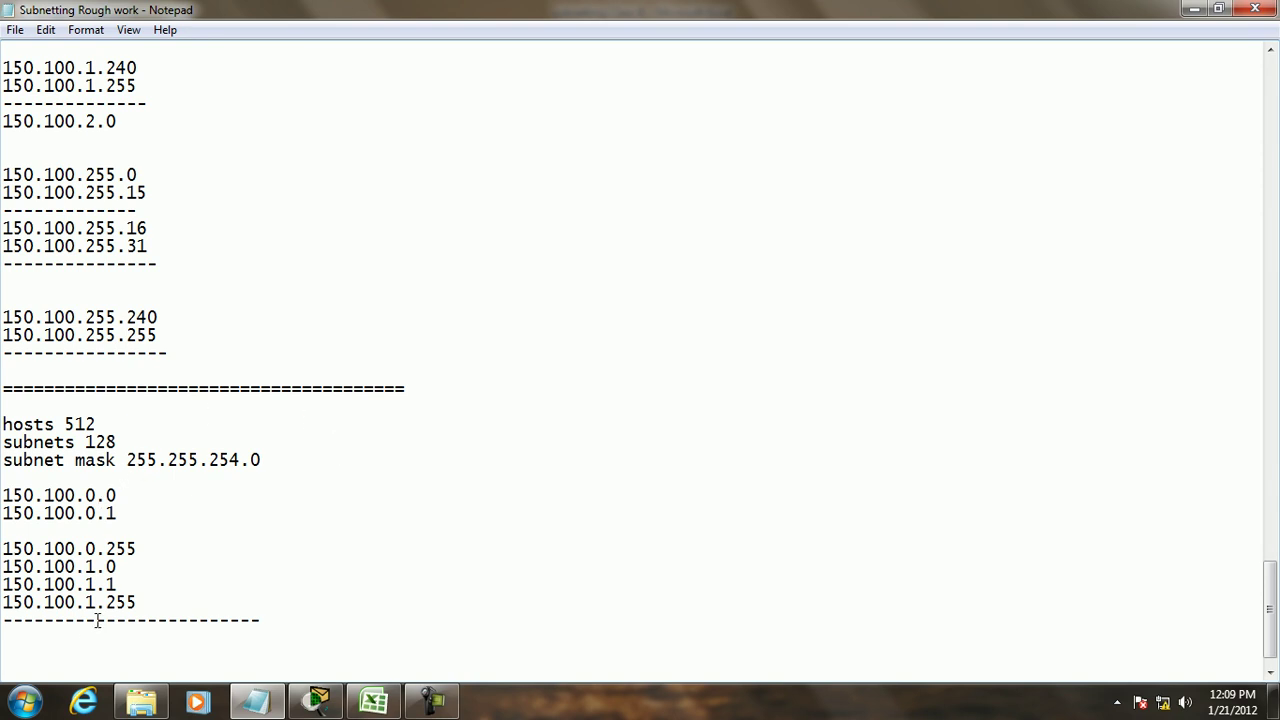
# Step: Write the second address block with 150.100.2.0, 150.100.2.1 and, after a gap, 150.100.3.255, ending with a dashed separator
pyautogui.write('150.100.2.0')
pyautogui.press('Return')
pyautogui.write('150.100.')
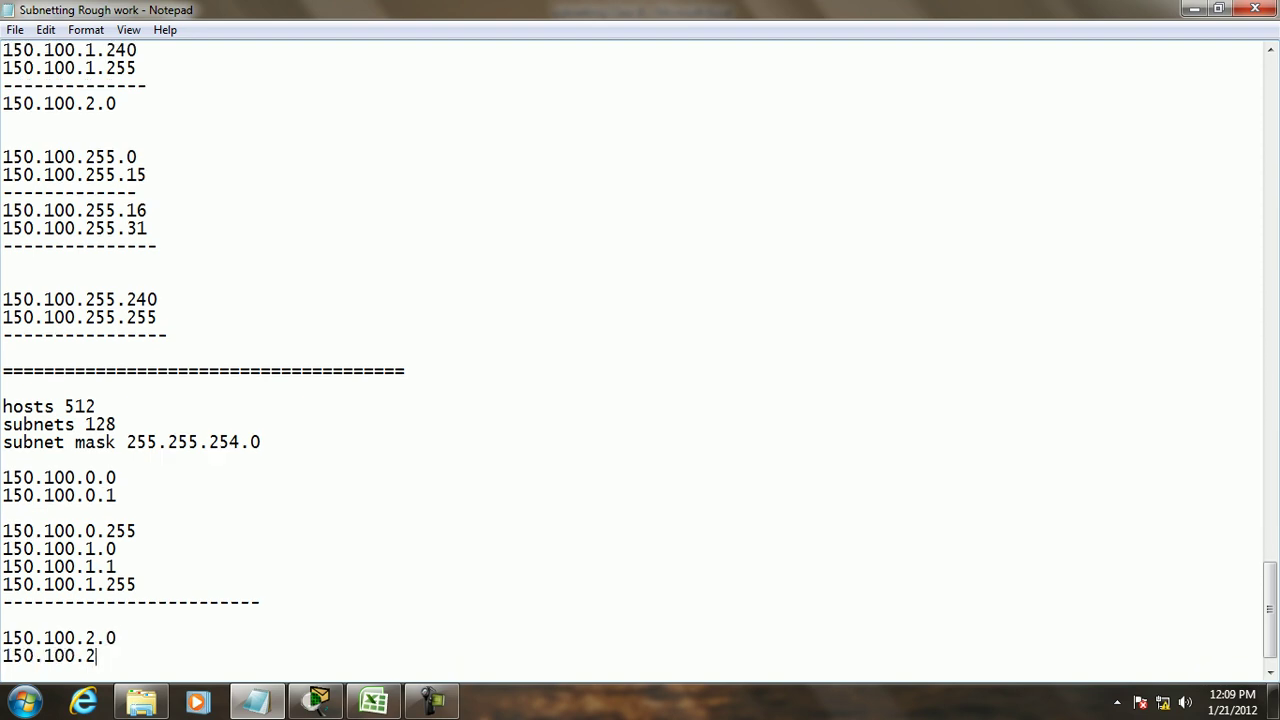
pyautogui.write('2.1')
pyautogui.press('Return')
pyautogui.press('Return')
pyautogui.press('Return')
pyautogui.write('150.100.')
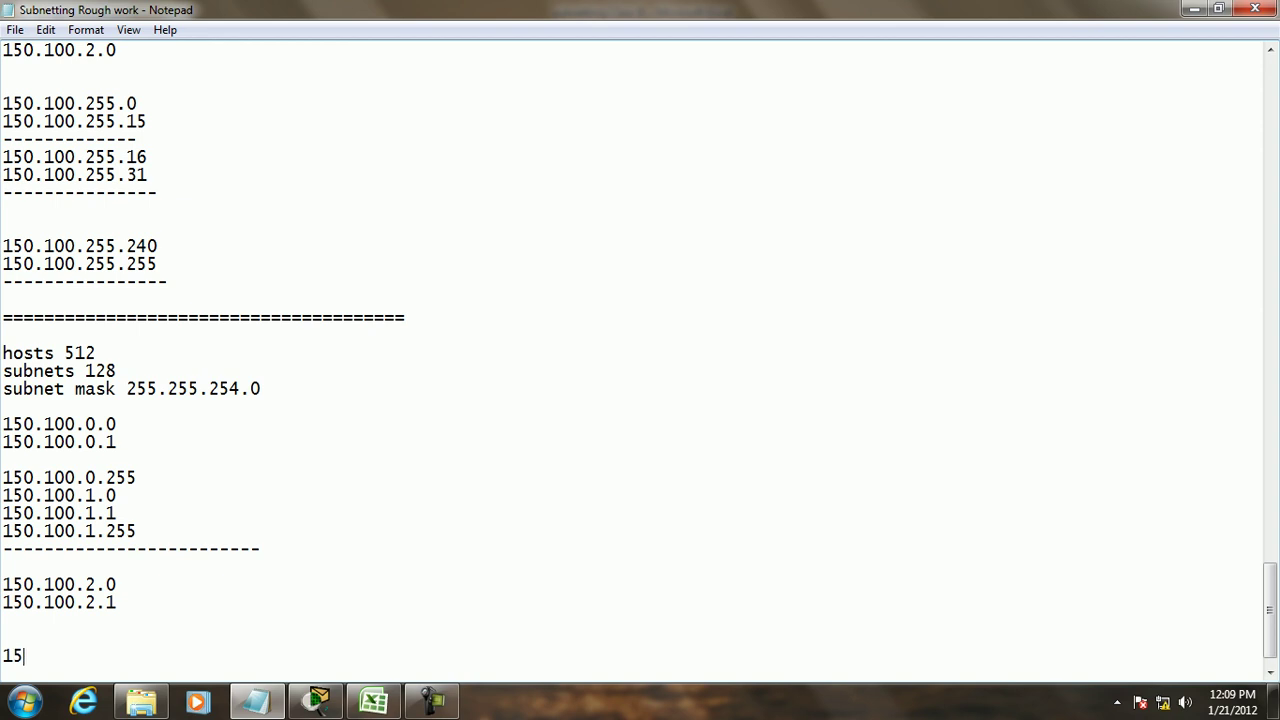
pyautogui.write('3.255')
pyautogui.press('Return')
pyautogui.write('------------------------')
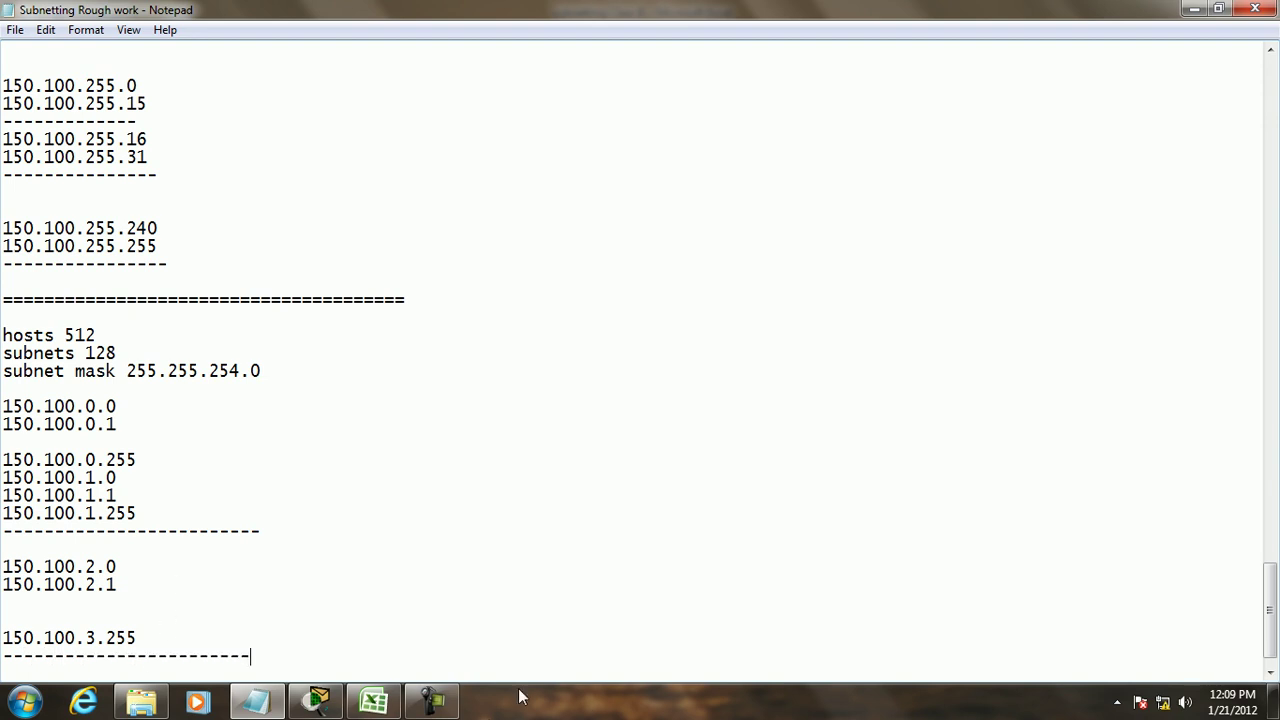
# Step: Write the third address block from 150.100.4.0 to 150.100.5.255, ending with a dashed separator
pyautogui.click(432, 700)
pyautogui.click(1180, 625)
pyautogui.press('Return')
pyautogui.write('150.100.4.0')
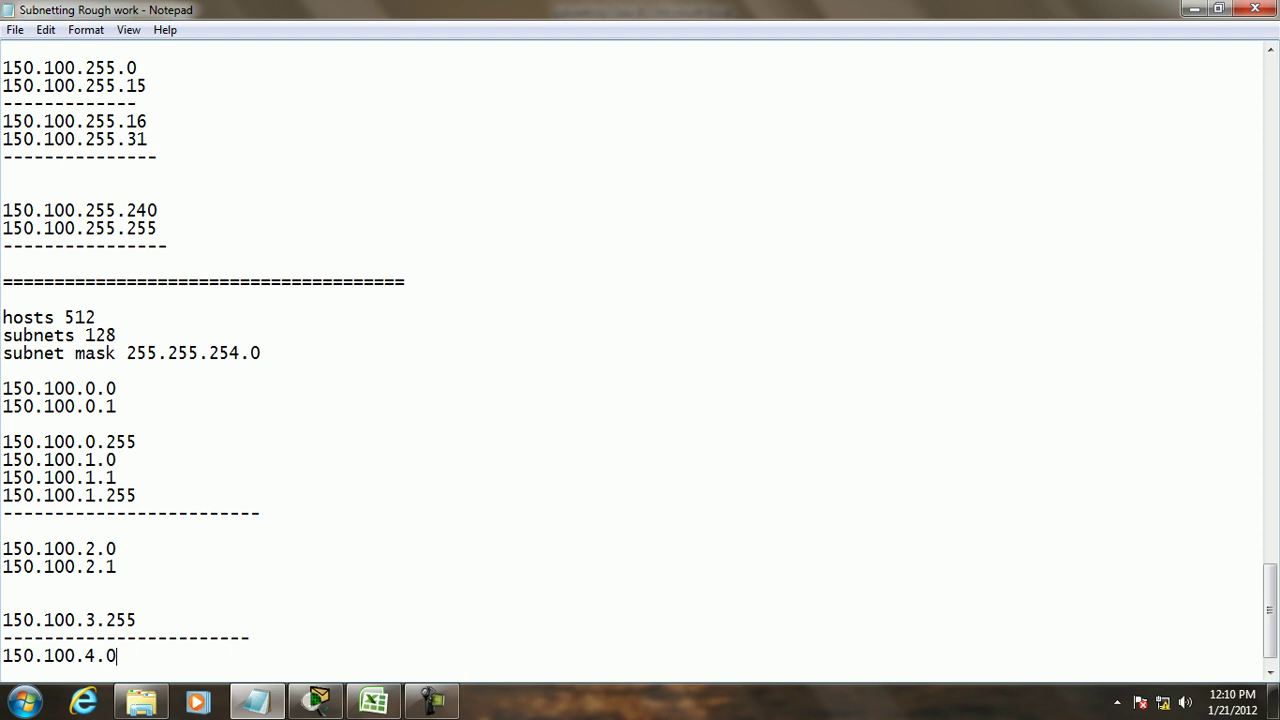
pyautogui.press('Return')
pyautogui.write('150')
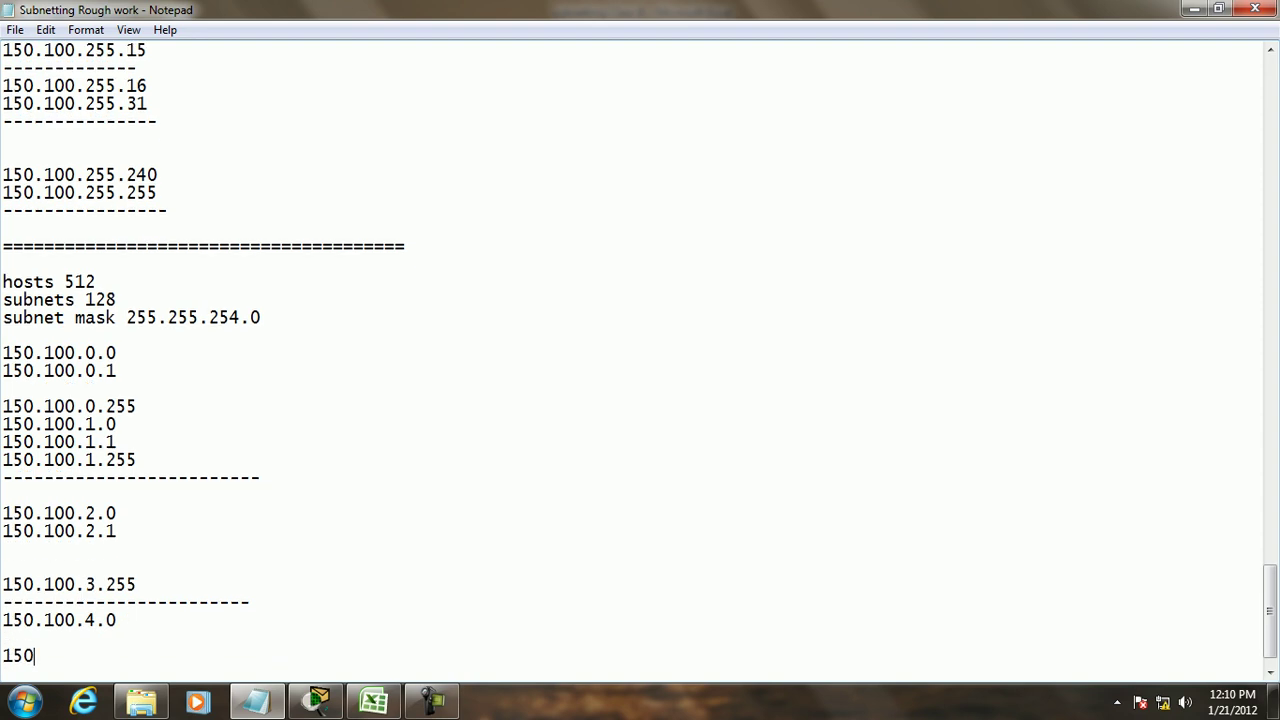
pyautogui.write('.1-00.5.255')
pyautogui.press('Return')
pyautogui.write('--------------------------')
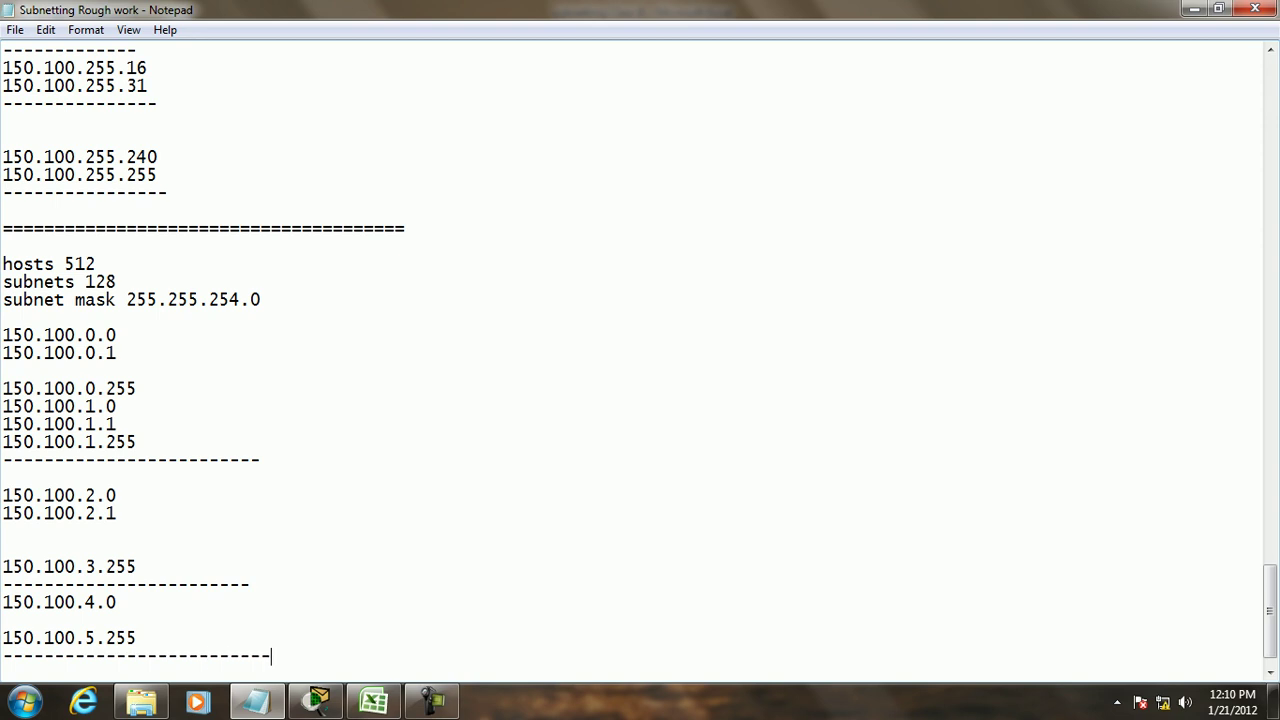
# Step: Leave a gap and add the last address block, with 150.100.254.0 on the line above 150.100.255.255
pyautogui.press('Return')
pyautogui.press('Return')
pyautogui.press('Return')
pyautogui.press('Return')
pyautogui.write('1')
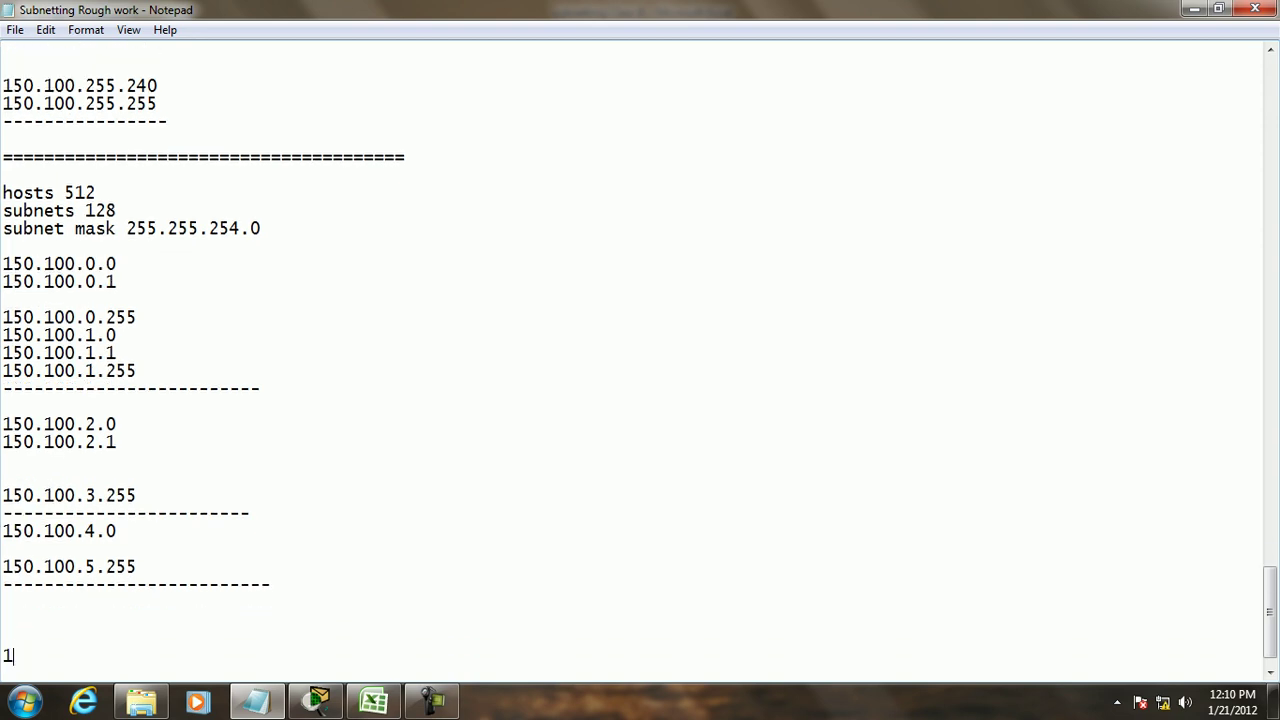
pyautogui.write('50.100.255.255')
pyautogui.press('Return')
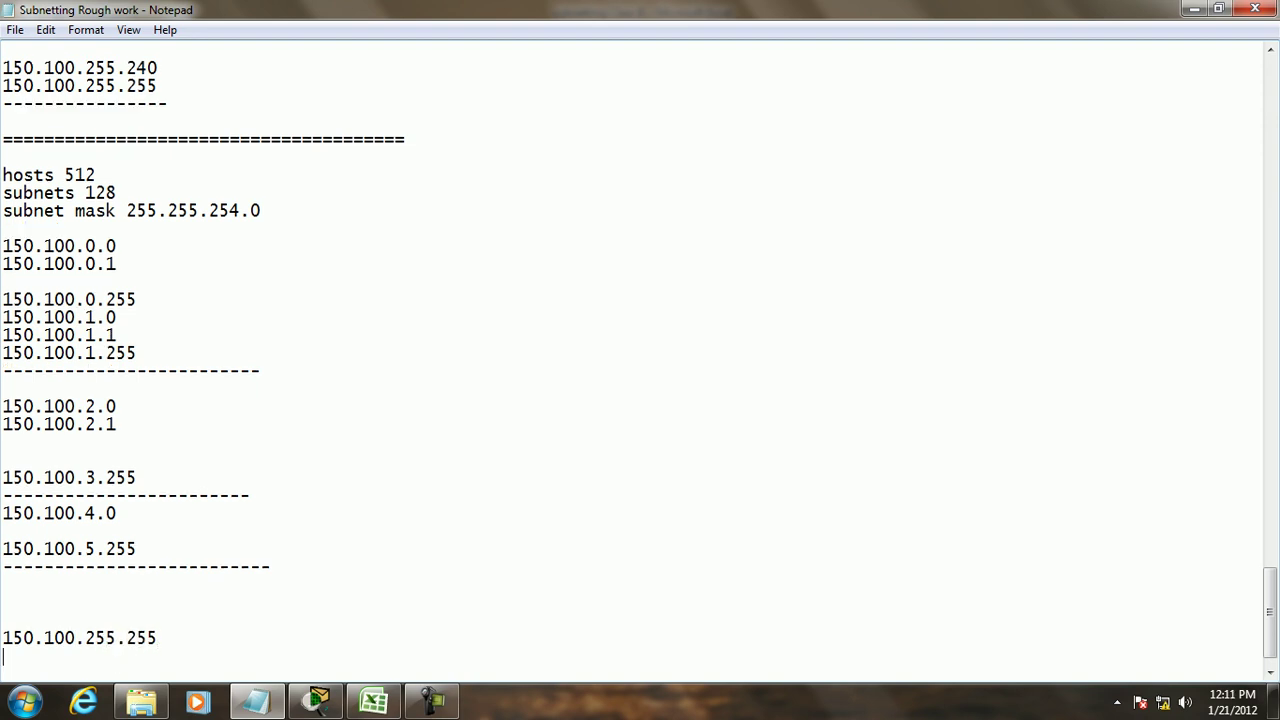
pyautogui.write('150.100.254.0')
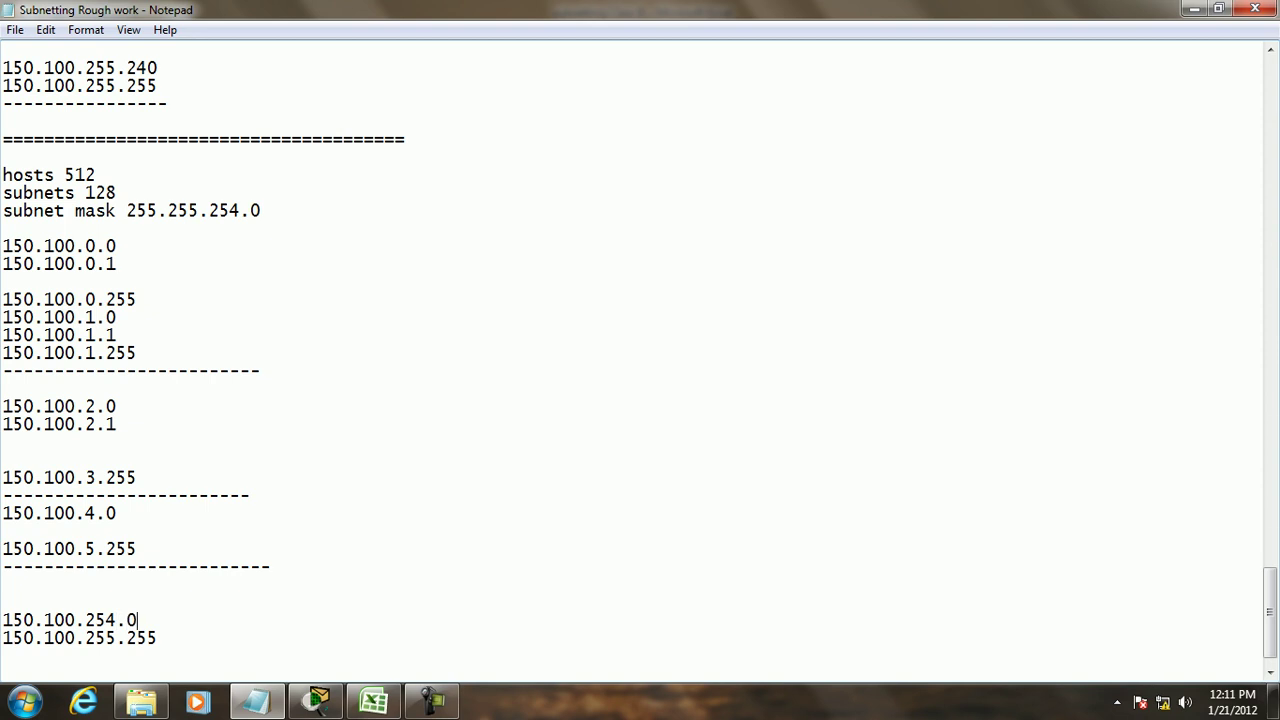
# Step: Add a dashed separator above 150.100.254.0 and, above it, the preceding address block from 150.100.252.0 to 150.100.253.255
pyautogui.press('Up')
pyautogui.write('-------------------------')
pyautogui.press('Return')
pyautogui.write('150.100.25')
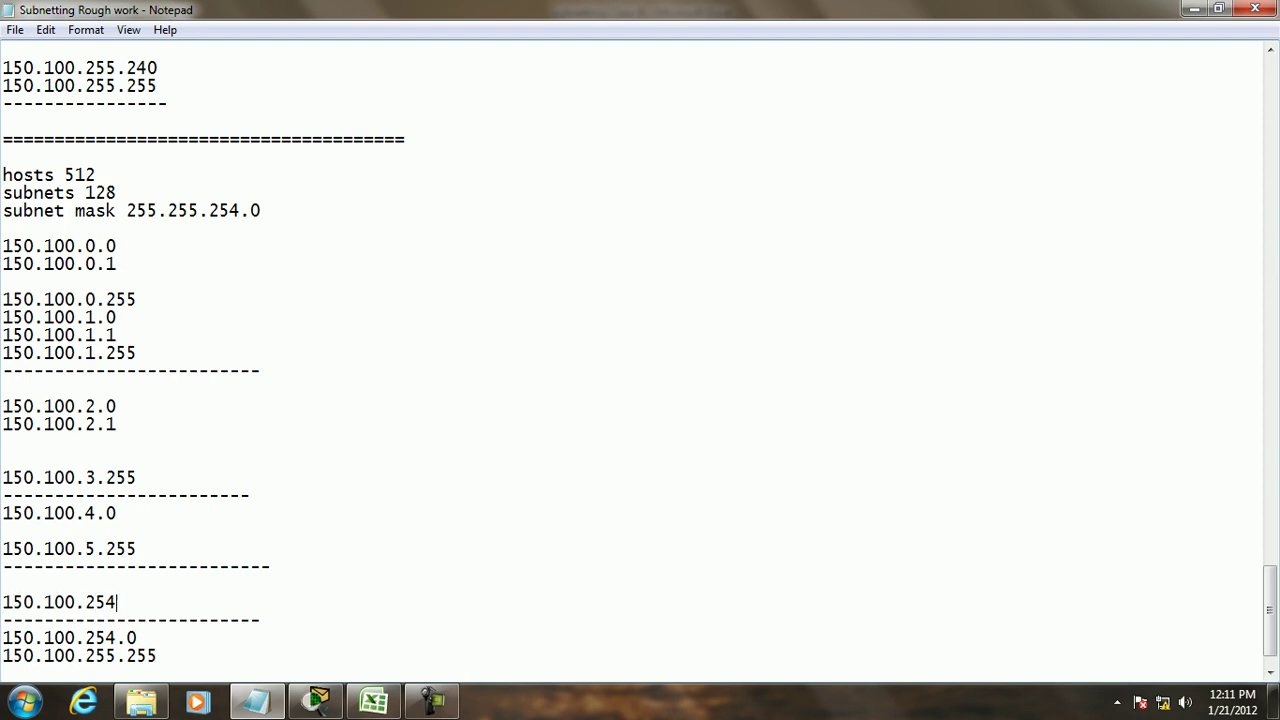
pyautogui.write('3.255')
pyautogui.press('Return')
pyautogui.press('BackSpace')
pyautogui.write('150.100.252')
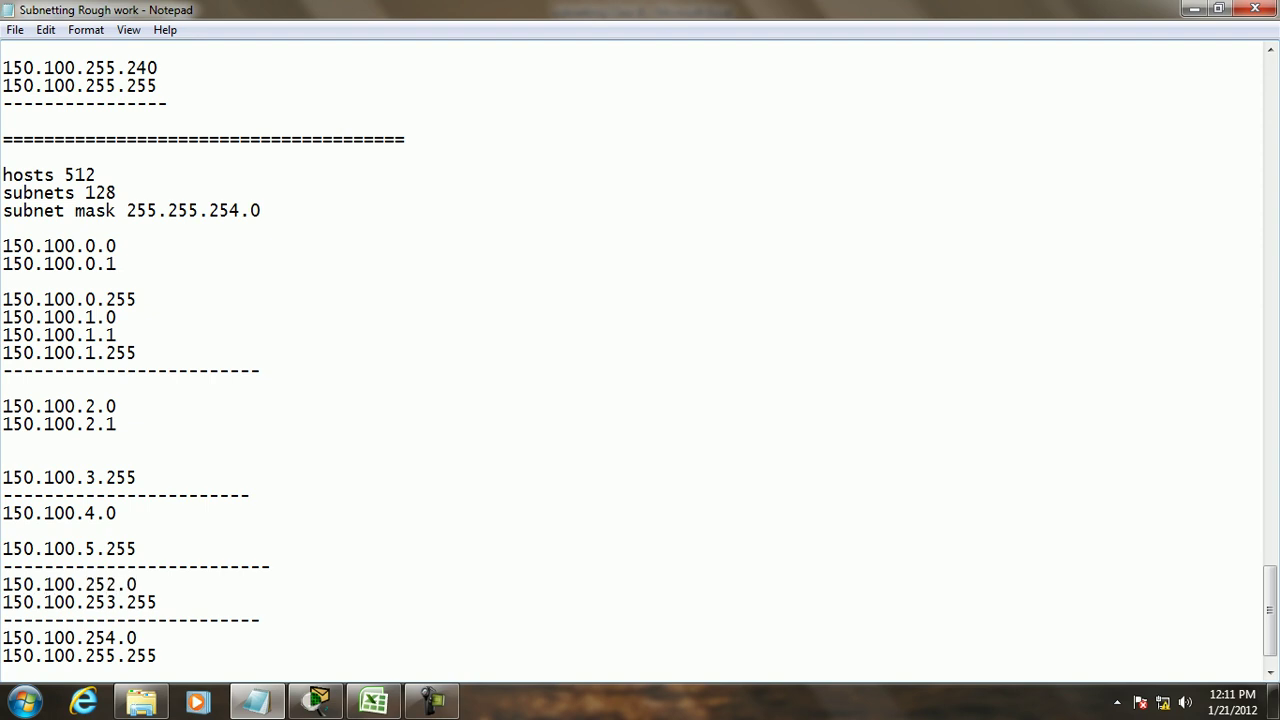
# Step: Insert a two-line gap between the dashed separator below 150.100.5.255 and the 150.100.252.0 block
pyautogui.press('Return')
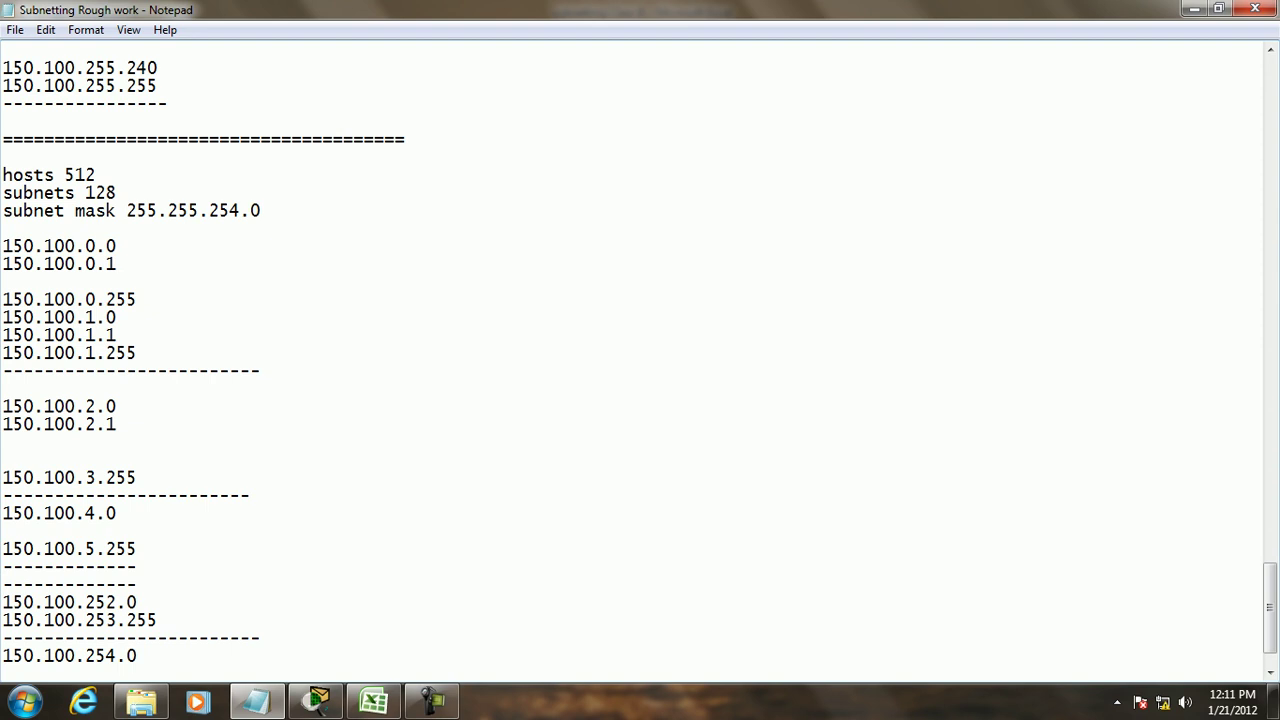
pyautogui.press('BackSpace')
pyautogui.press('Return')
pyautogui.press('Return')
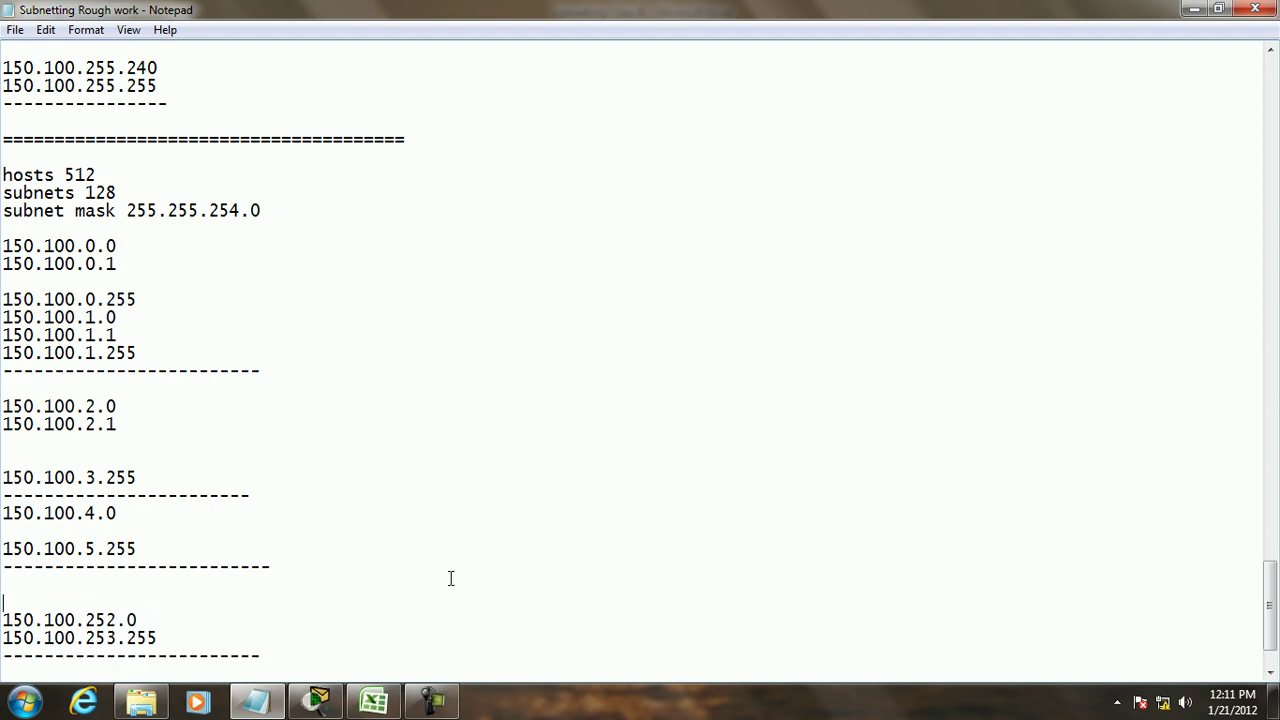
# Step: Switch to the Excel workbook and number the blocks 1 and 2 in D104:D105 and 127 and 128 in D108:D109
pyautogui.click(373, 702)
pyautogui.click(150, 317)
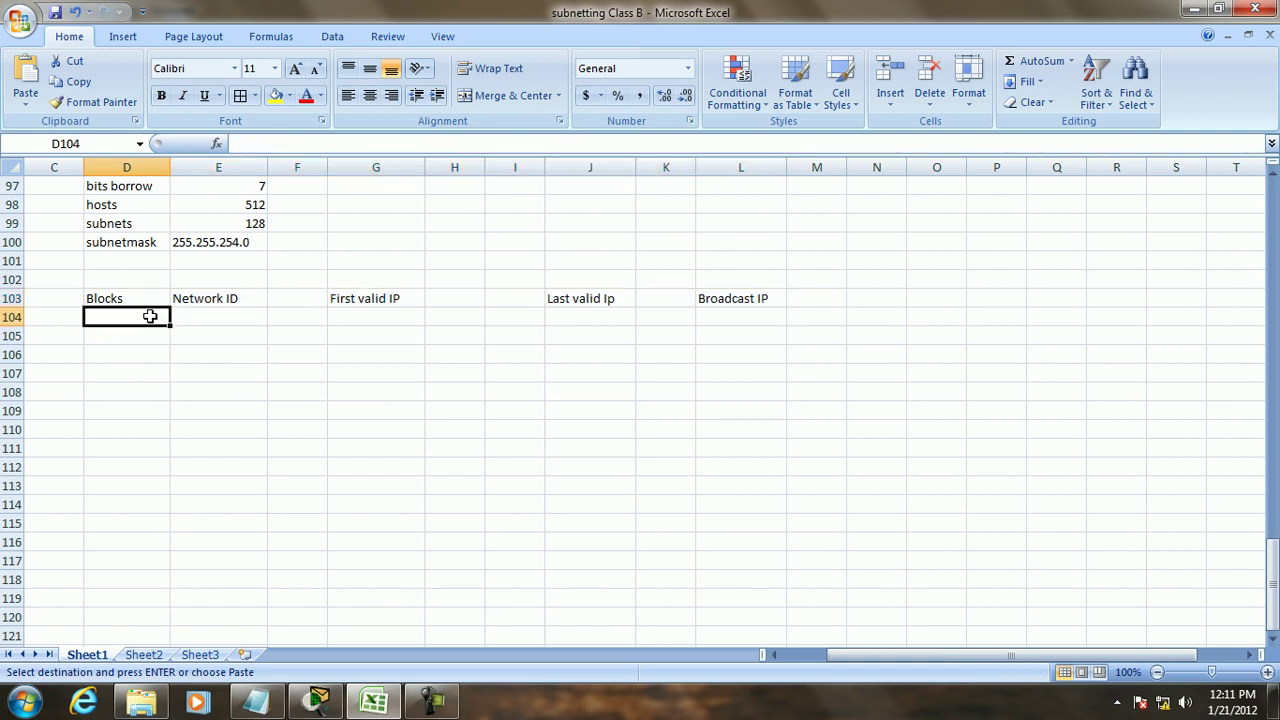
pyautogui.write('1')
pyautogui.press('Return')
pyautogui.write('2')
pyautogui.click(157, 395)
pyautogui.write('12')
pyautogui.press('Return')
pyautogui.write('128')
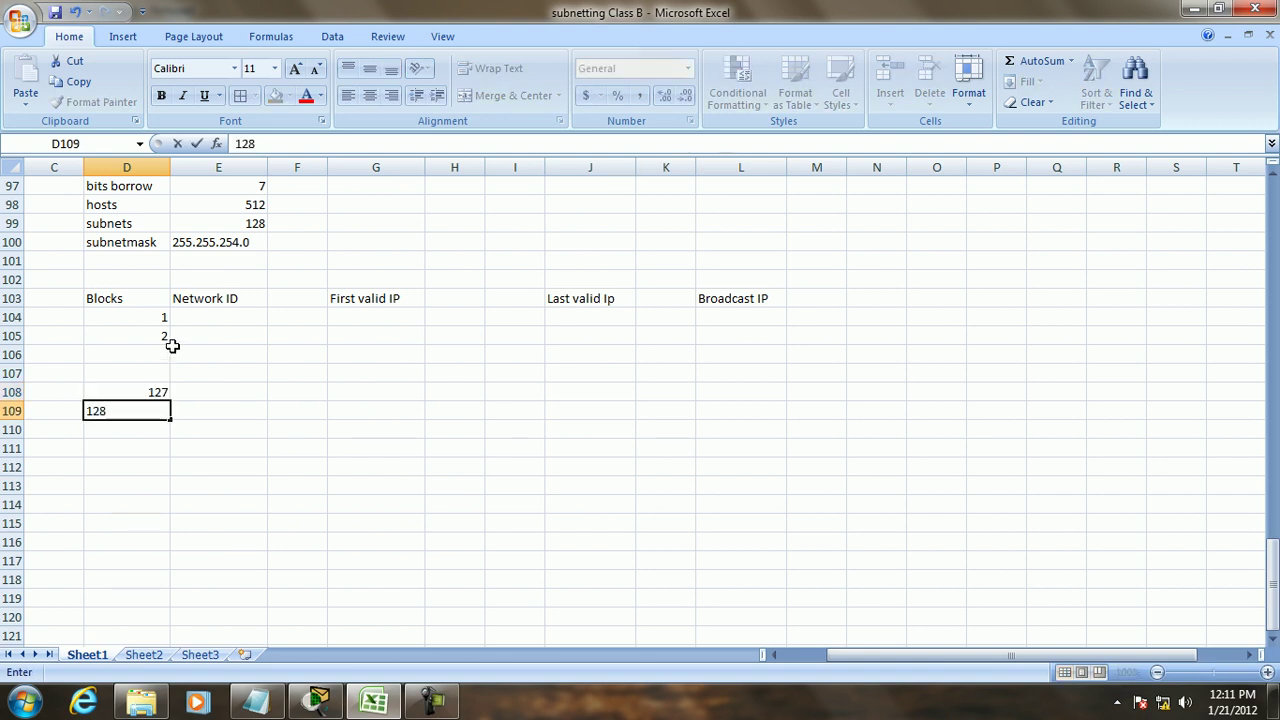
# Step: Enter 150.100.0.0 as block 1's network ID and 150.100.0.1 as its first valid IP
pyautogui.click(218, 318)
pyautogui.write('150')
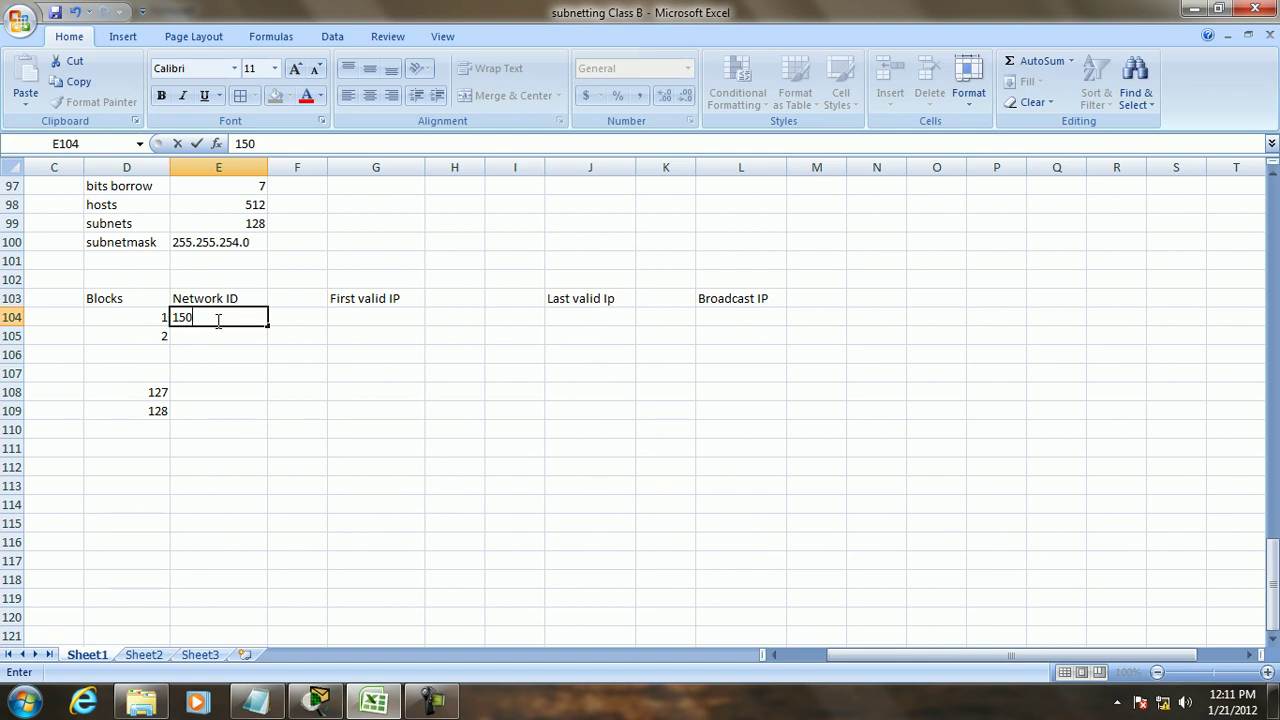
pyautogui.write('.100.0.0')
pyautogui.press('Tab')
pyautogui.press('Tab')
pyautogui.write('150.10')
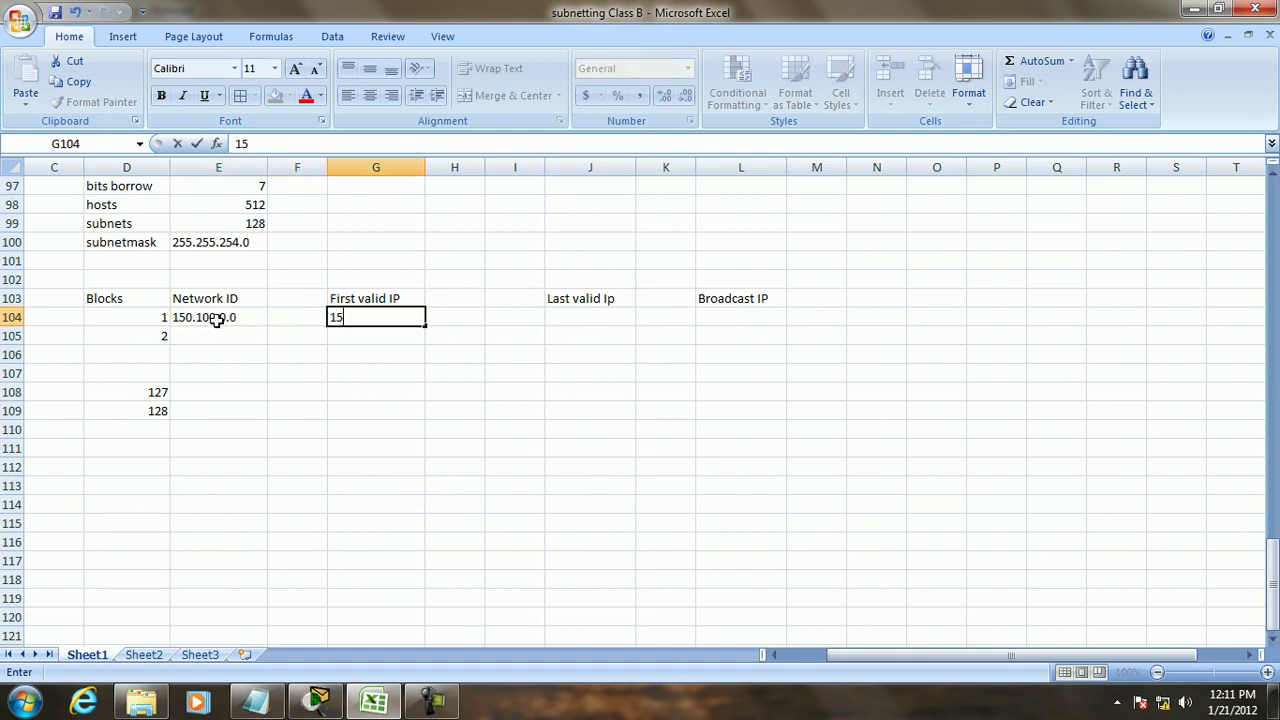
pyautogui.write('0.0.1')
# Step: Enter 150.100.2.255 as block 1's broadcast IP and 150.100.2.254 as its last valid IP
pyautogui.press('Tab')
pyautogui.press('Tab')
pyautogui.press('Tab')
pyautogui.press('Tab')
pyautogui.press('Tab')
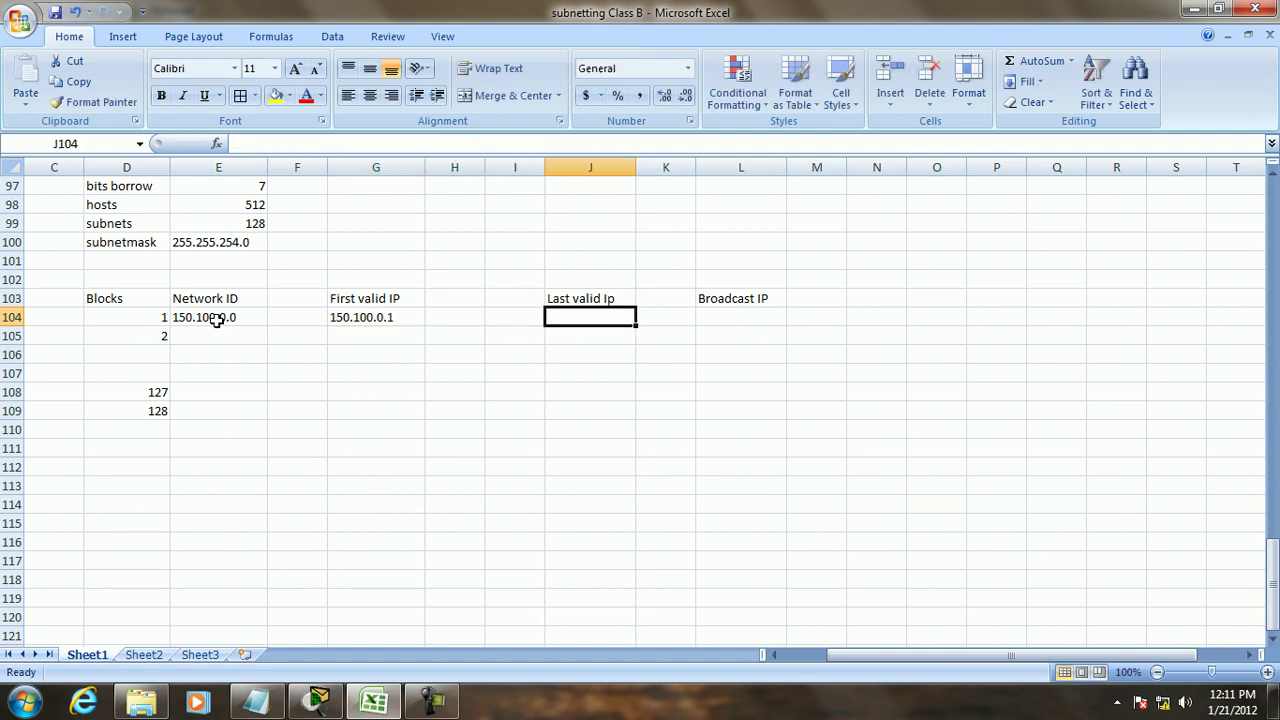
pyautogui.write('150')
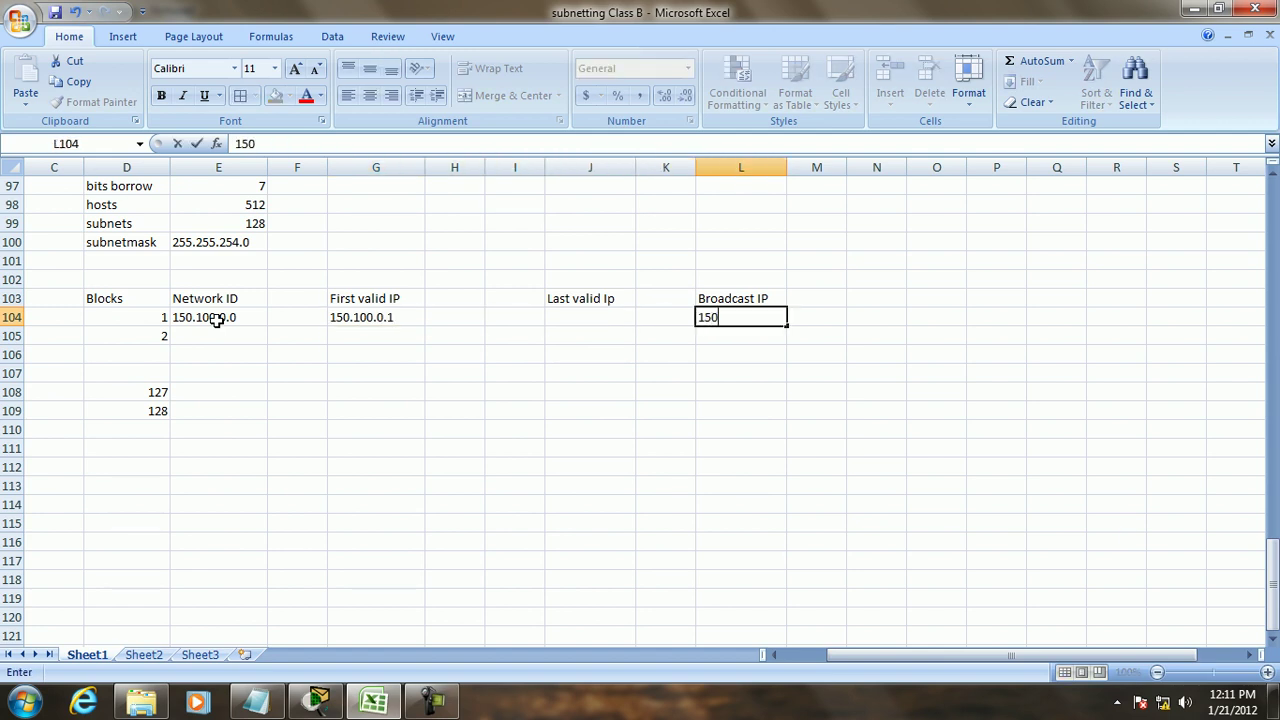
pyautogui.write('.100.2.255')
pyautogui.press('Left')
pyautogui.press('Left')
pyautogui.write('150.100.2.254')
pyautogui.click(216, 338)
pyautogui.write('150.100')
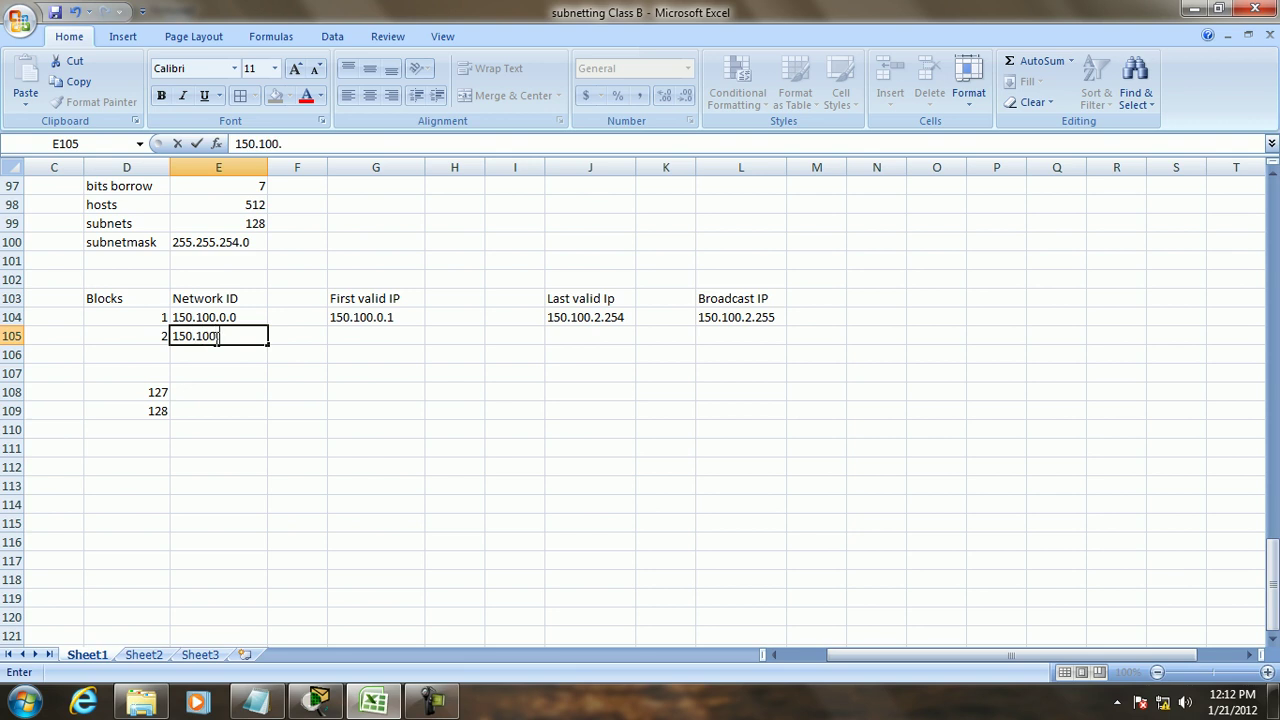
pyautogui.write('.0')
pyautogui.press('BackSpace')
# Step: Correct block 1's broadcast IP to 150.100.1.255 and its last valid IP to 150.100.1.254
pyautogui.click(748, 320)
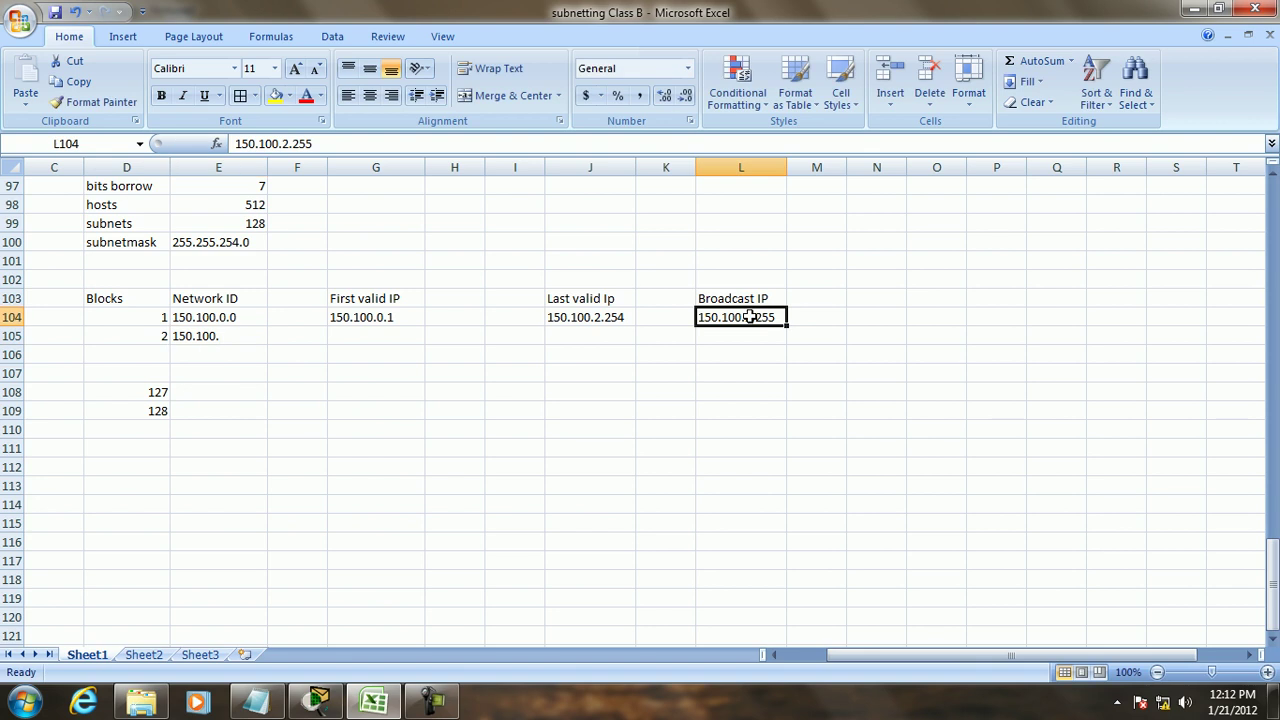
pyautogui.click(274, 143)
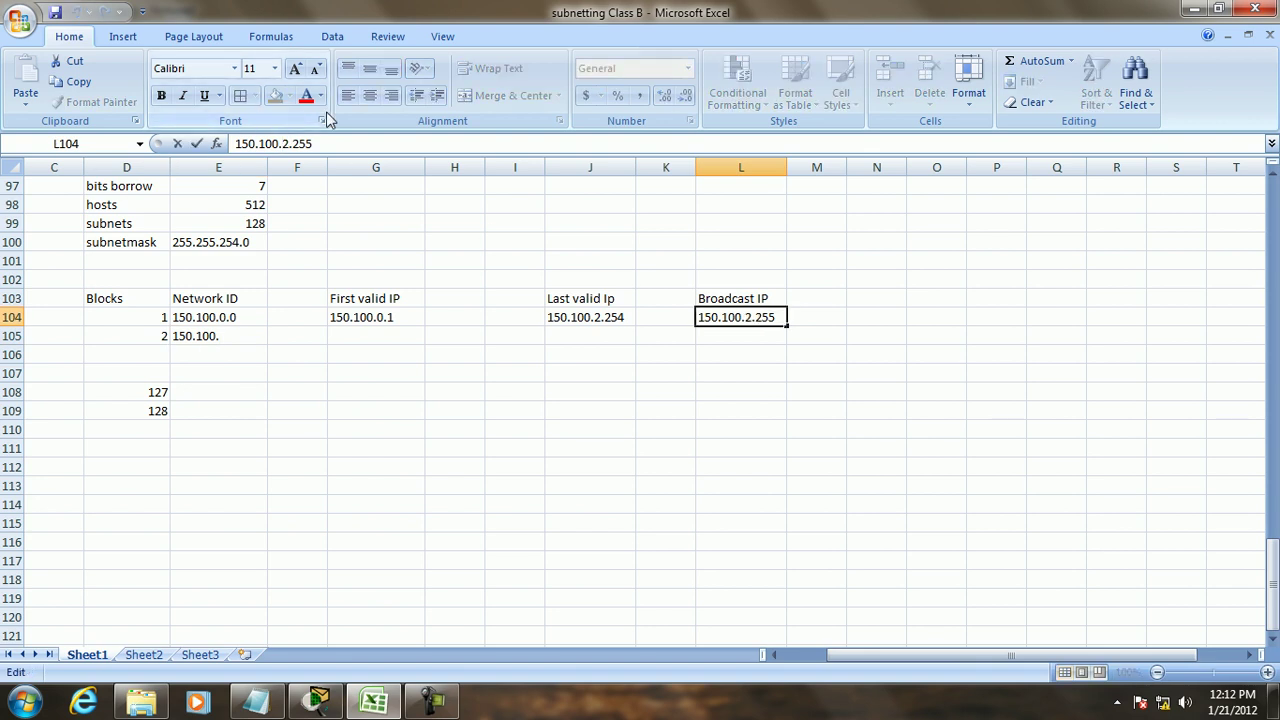
pyautogui.press('Delete')
pyautogui.write('1')
pyautogui.click(605, 318)
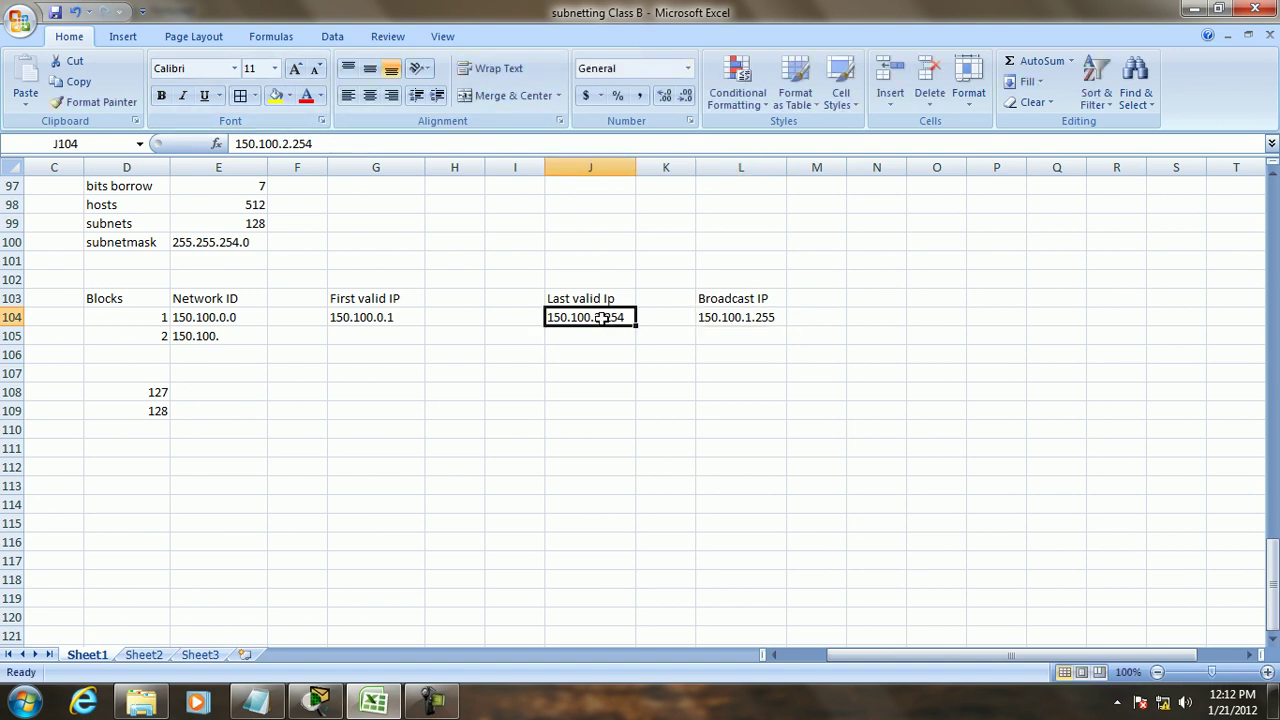
pyautogui.click(293, 146)
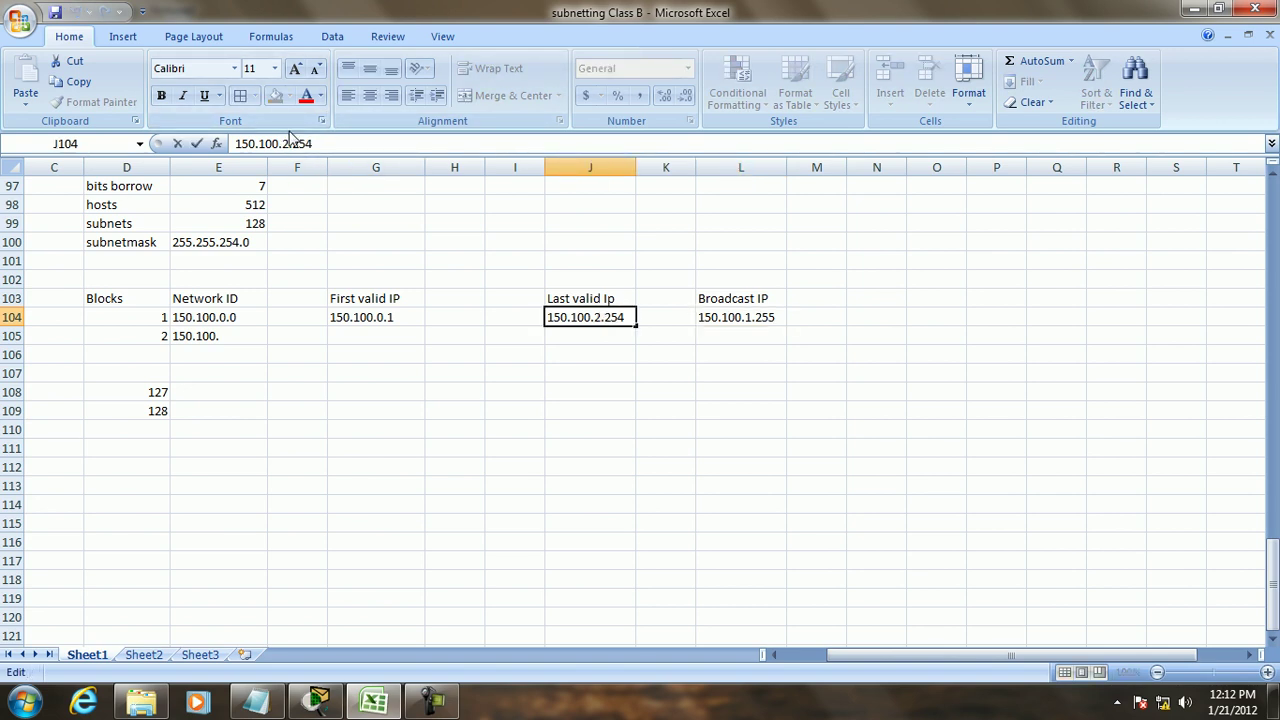
# Step: Set block 2's network ID in E105 to 150.100.2.0
pyautogui.click(240, 336)
pyautogui.write('2.0')
pyautogui.press('BackSpace')
pyautogui.press('BackSpace')
pyautogui.write('150.100.20')
pyautogui.press('Tab')
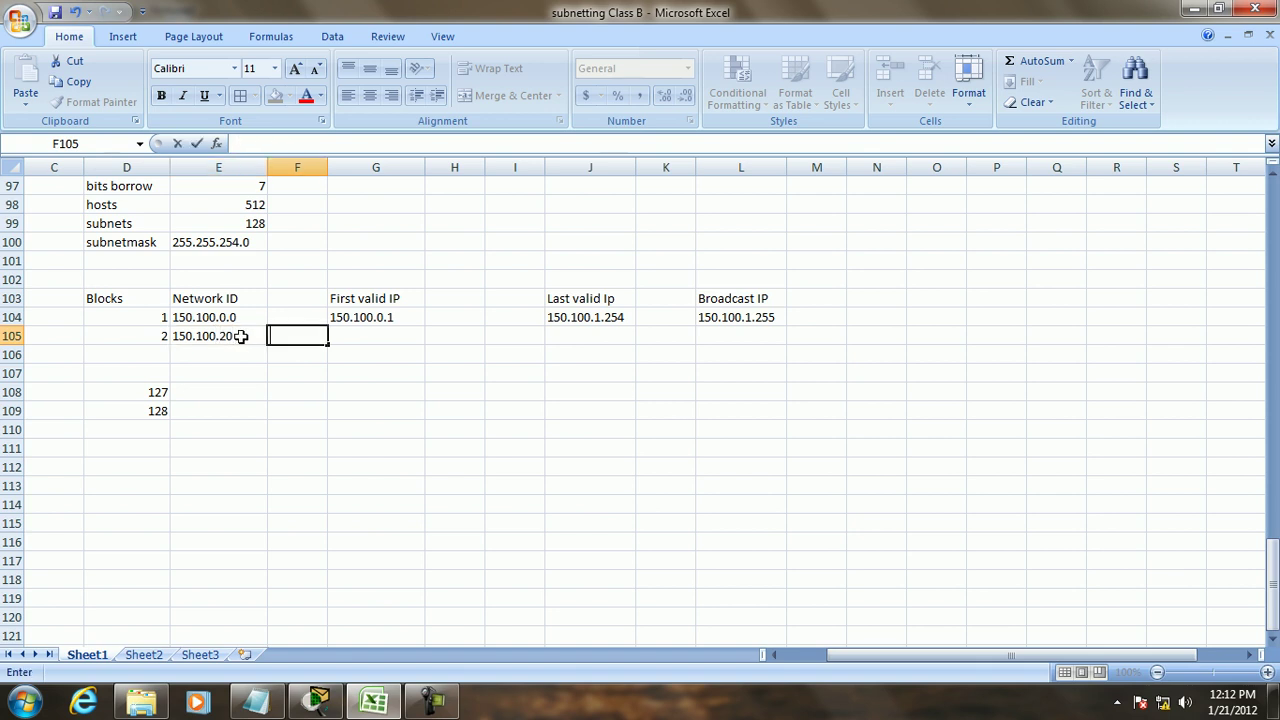
pyautogui.click(240, 335)
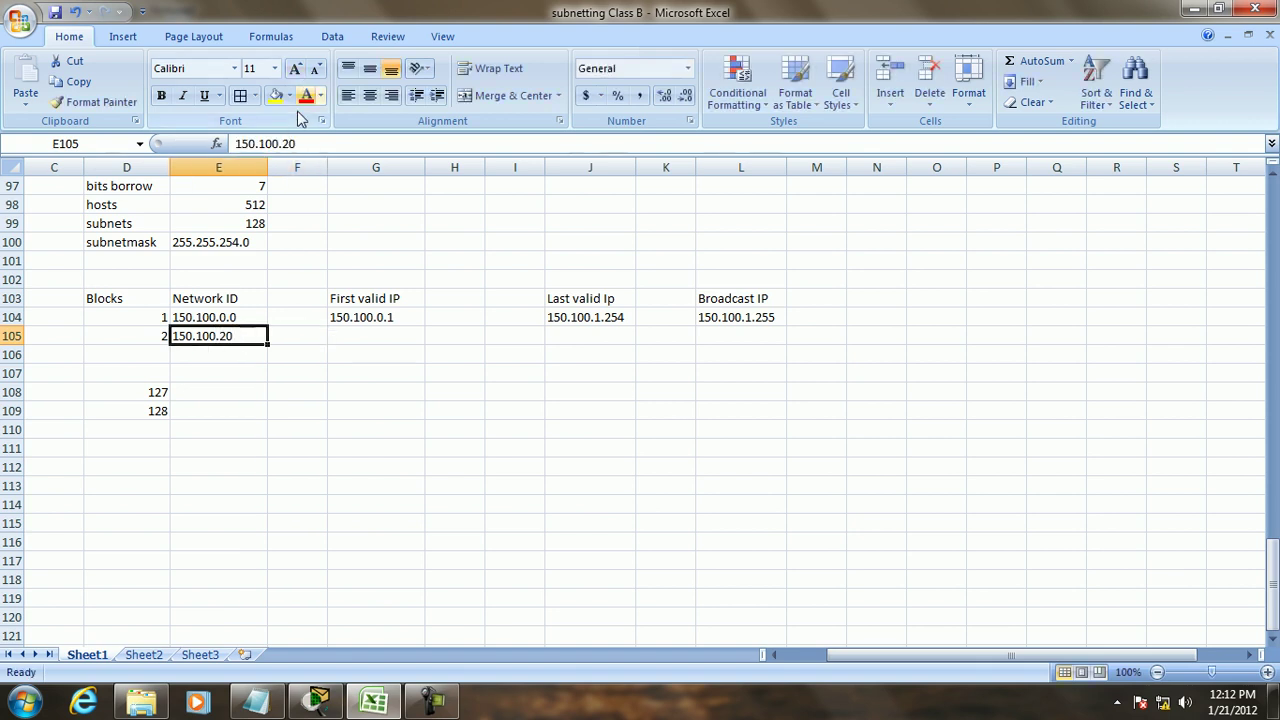
pyautogui.click(290, 143)
pyautogui.write('.')
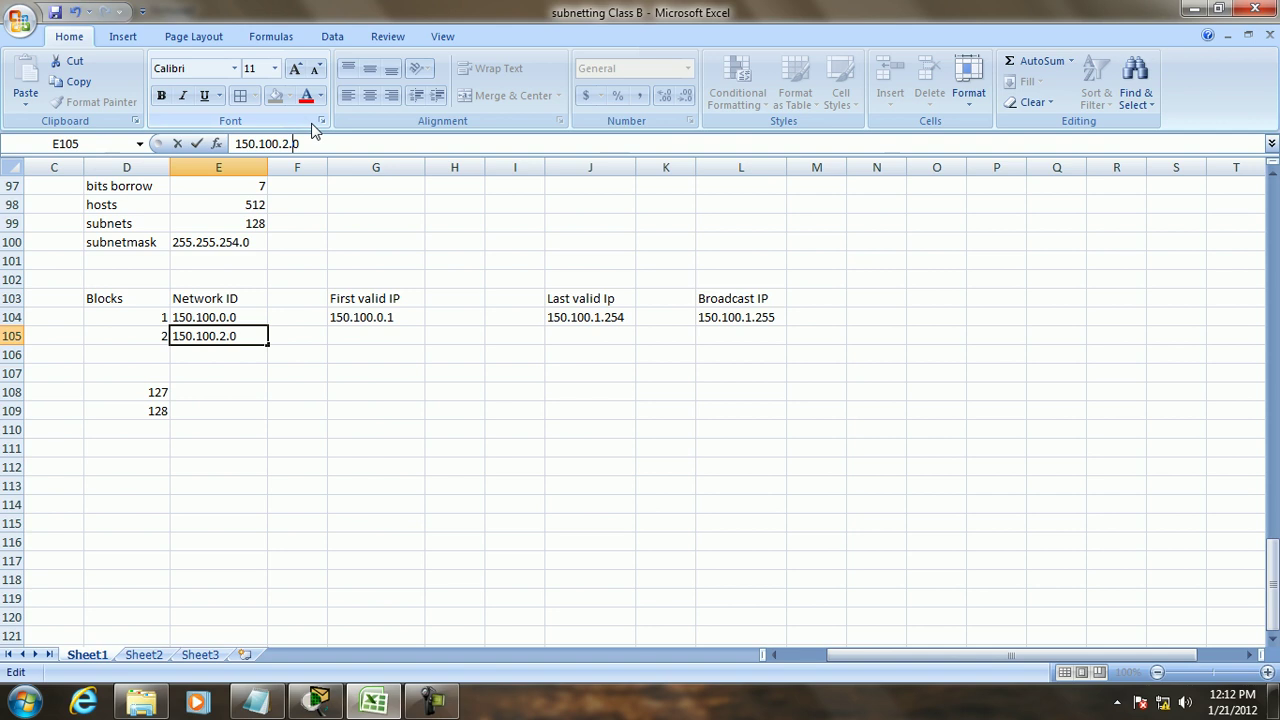
# Step: Enter 150.100.3.255 as the broadcast IP of block 2
pyautogui.click(738, 346)
pyautogui.write('1')
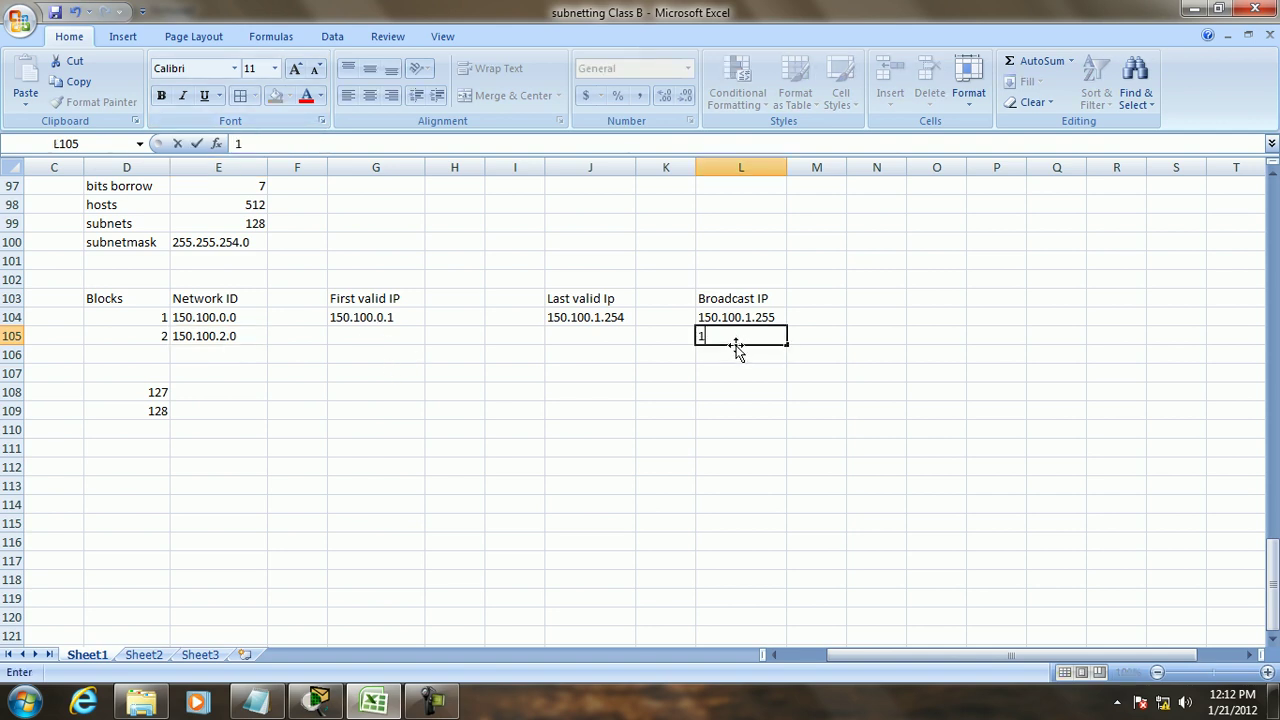
pyautogui.write('50.100.3.255')
# Step: Enter the network IDs 150.100.254.0 for block 128 and 150.100.252.0 for block 127
pyautogui.click(230, 354)
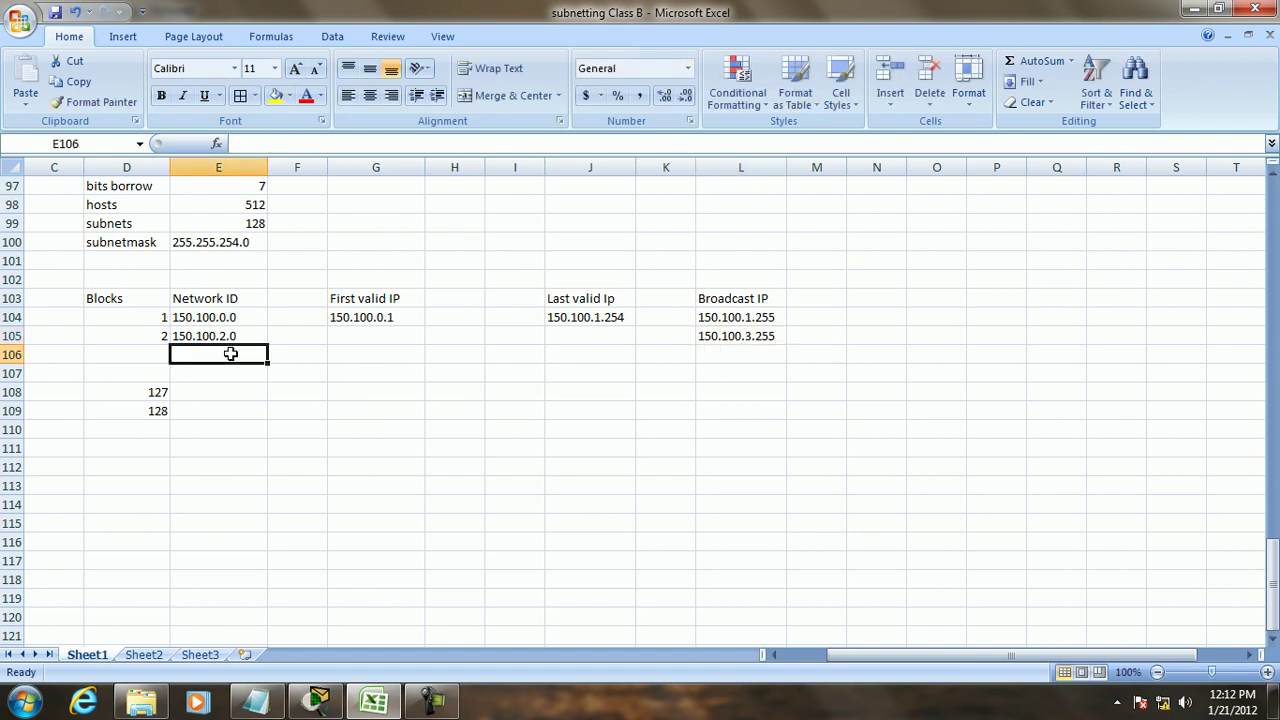
pyautogui.click(225, 393)
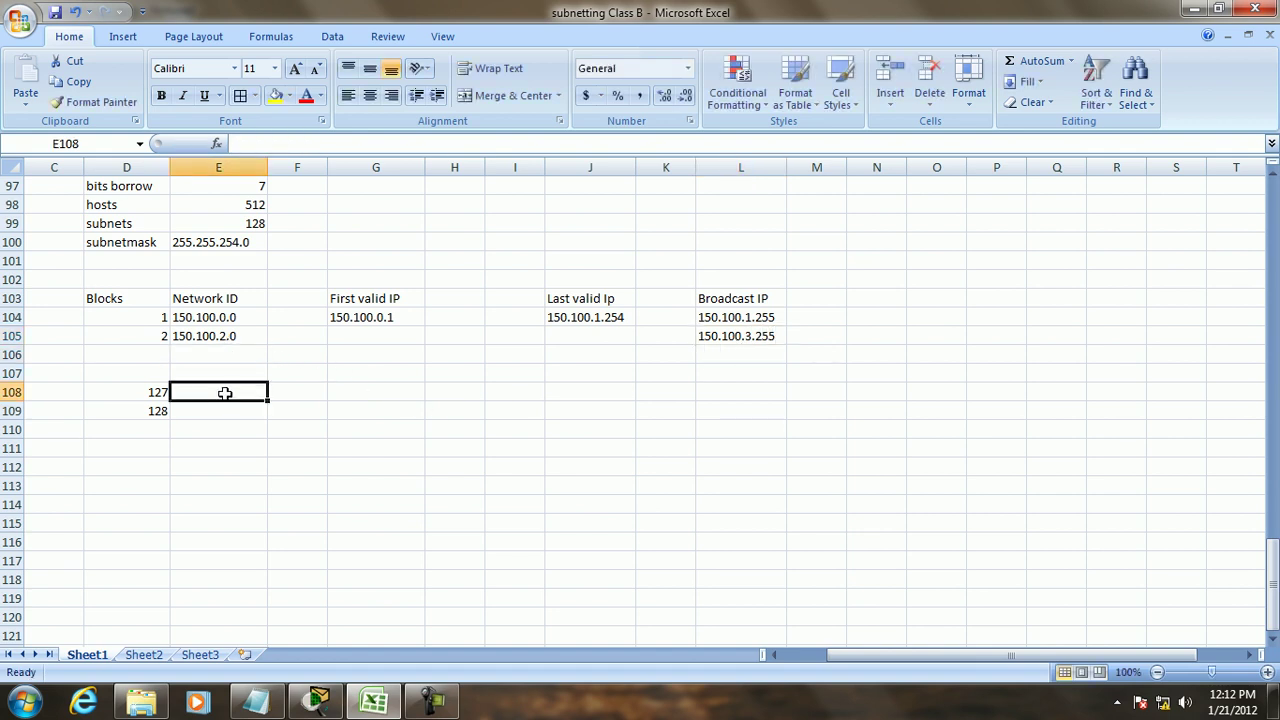
pyautogui.click(213, 413)
pyautogui.write('150.100.254.0')
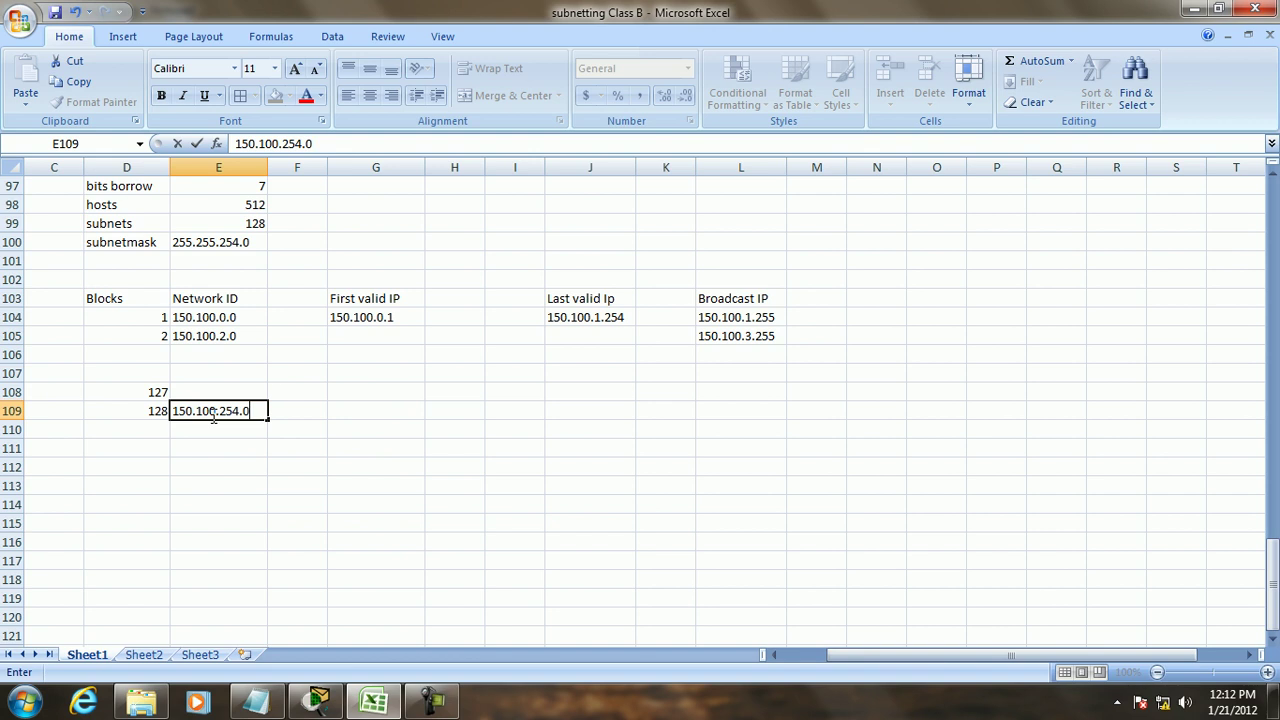
pyautogui.click(243, 397)
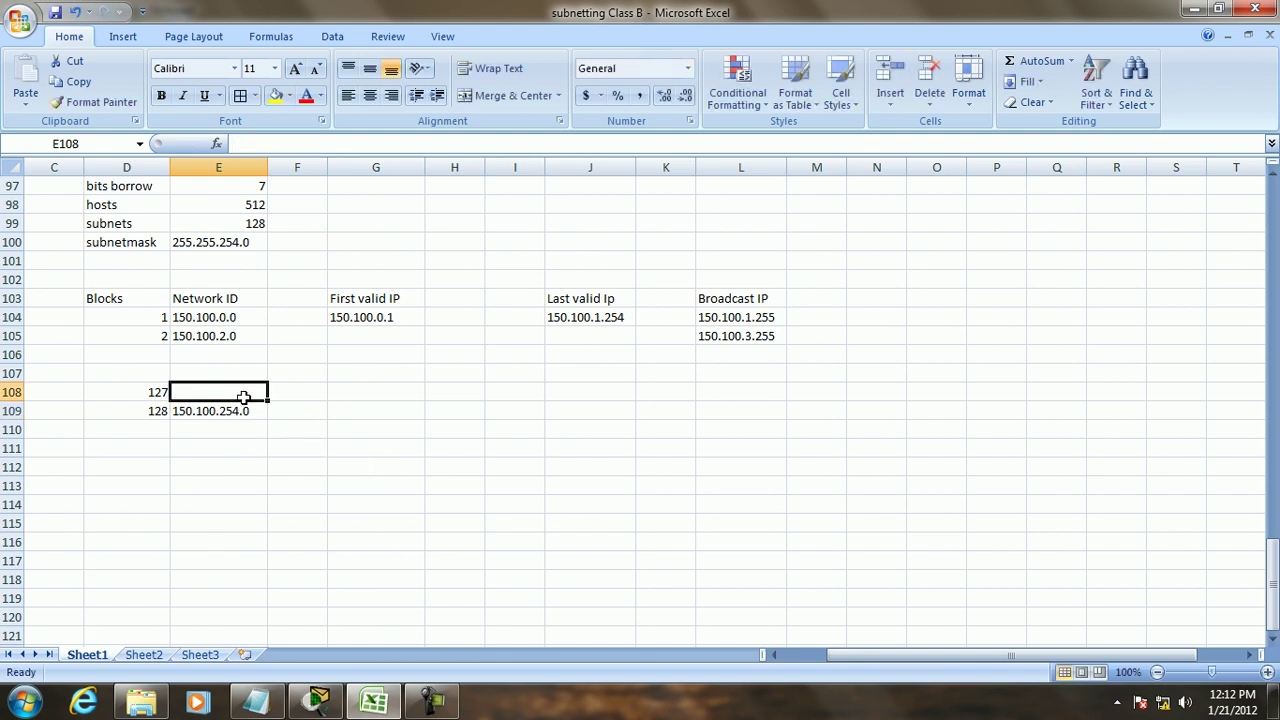
pyautogui.write('150.100.252.0')
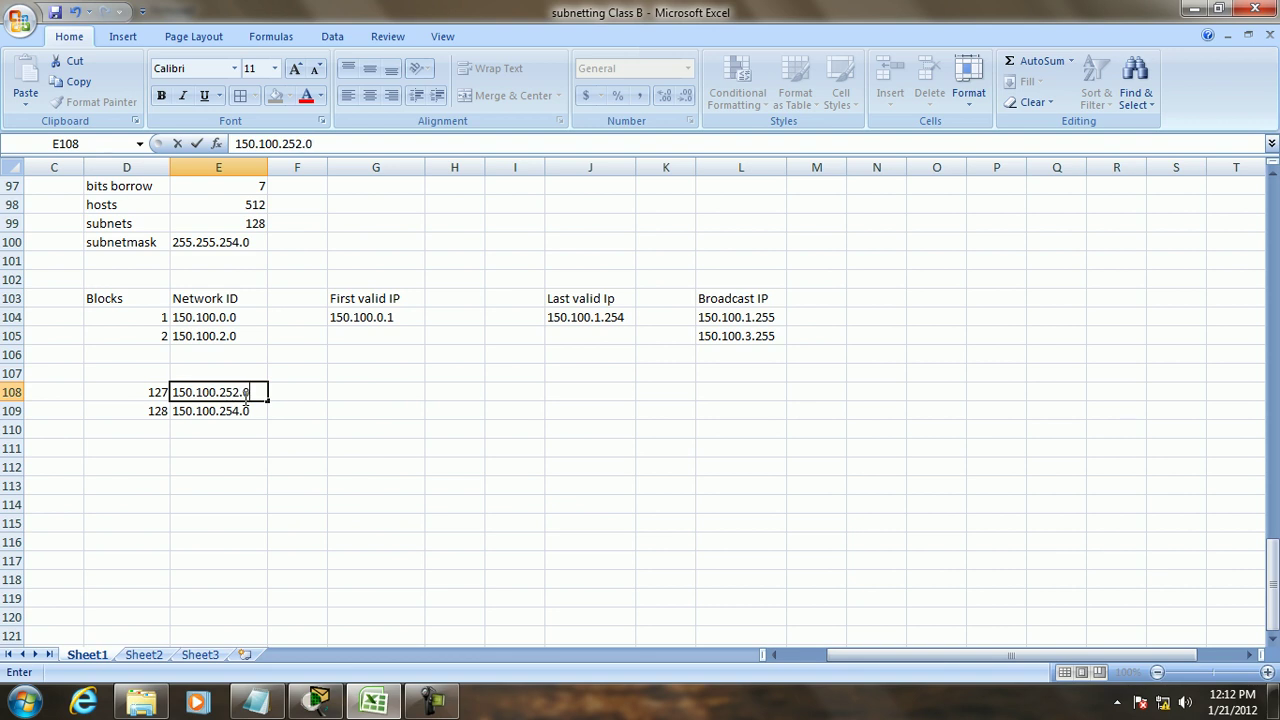
# Step: Enter the broadcast IPs 150.100.253.255 for block 127 and 150.100.255.255 for block 128
pyautogui.click(708, 389)
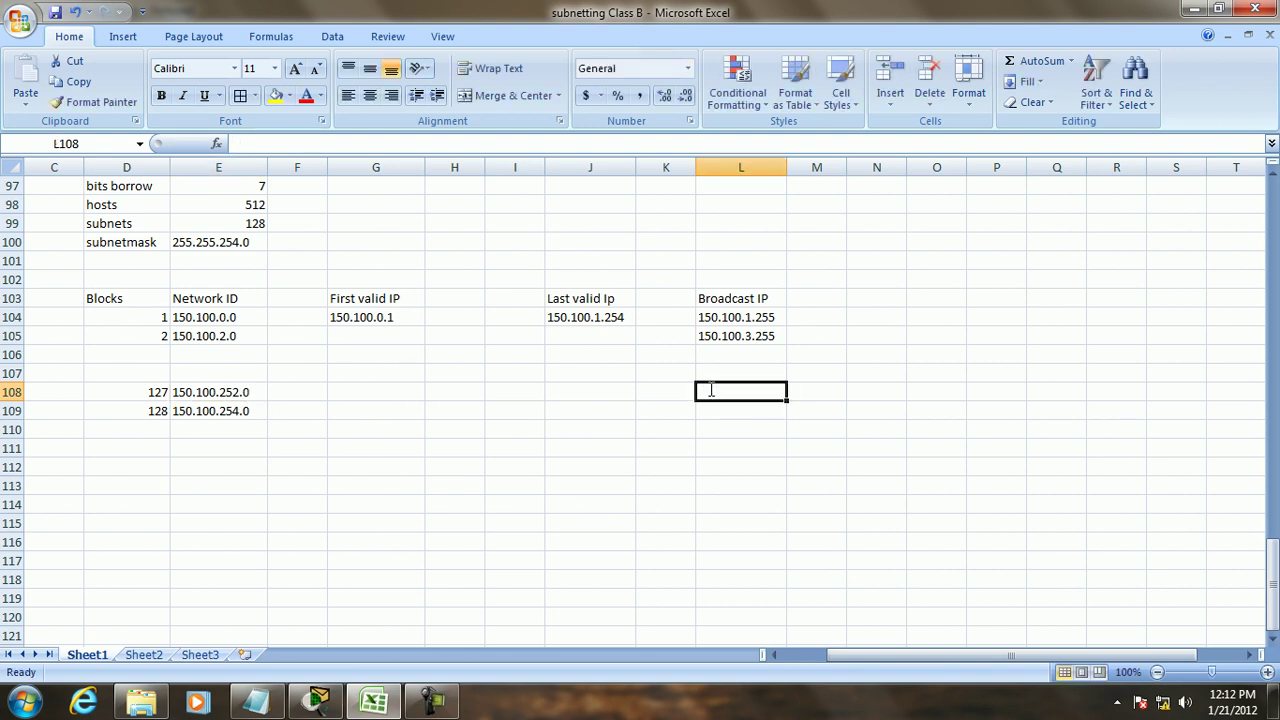
pyautogui.write('150.10')
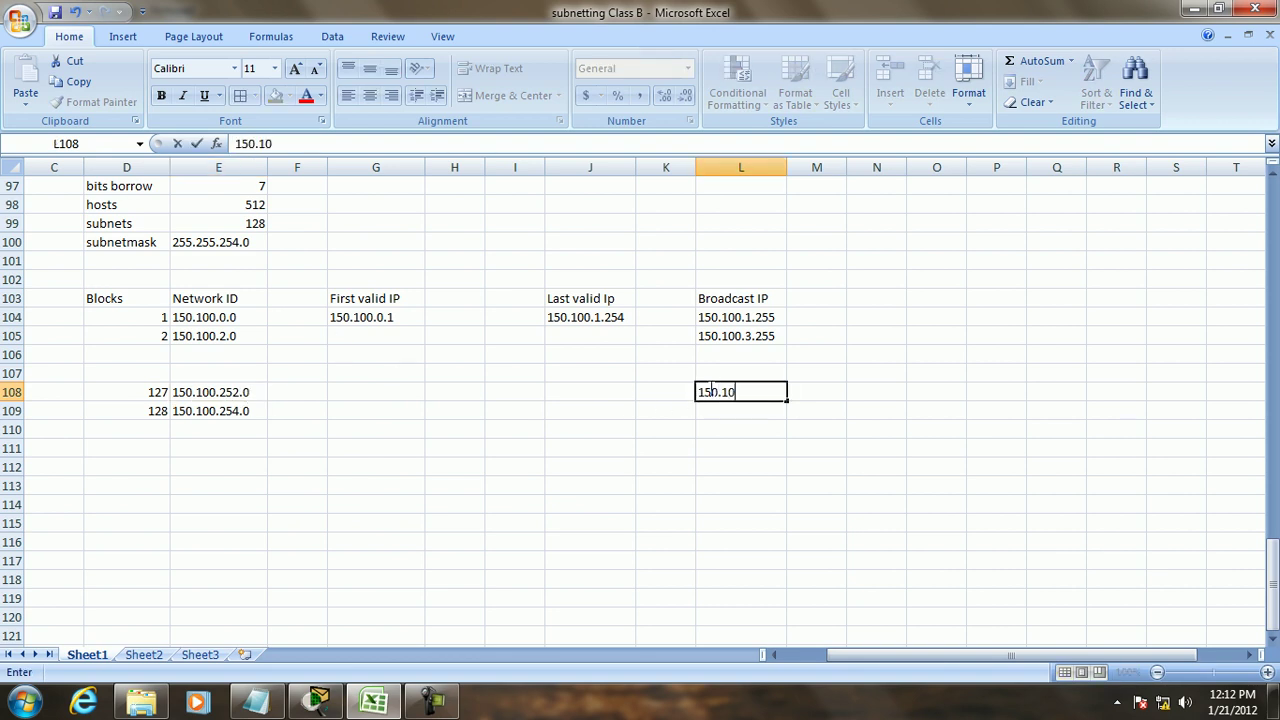
pyautogui.write('0.24')
pyautogui.write('3.255')
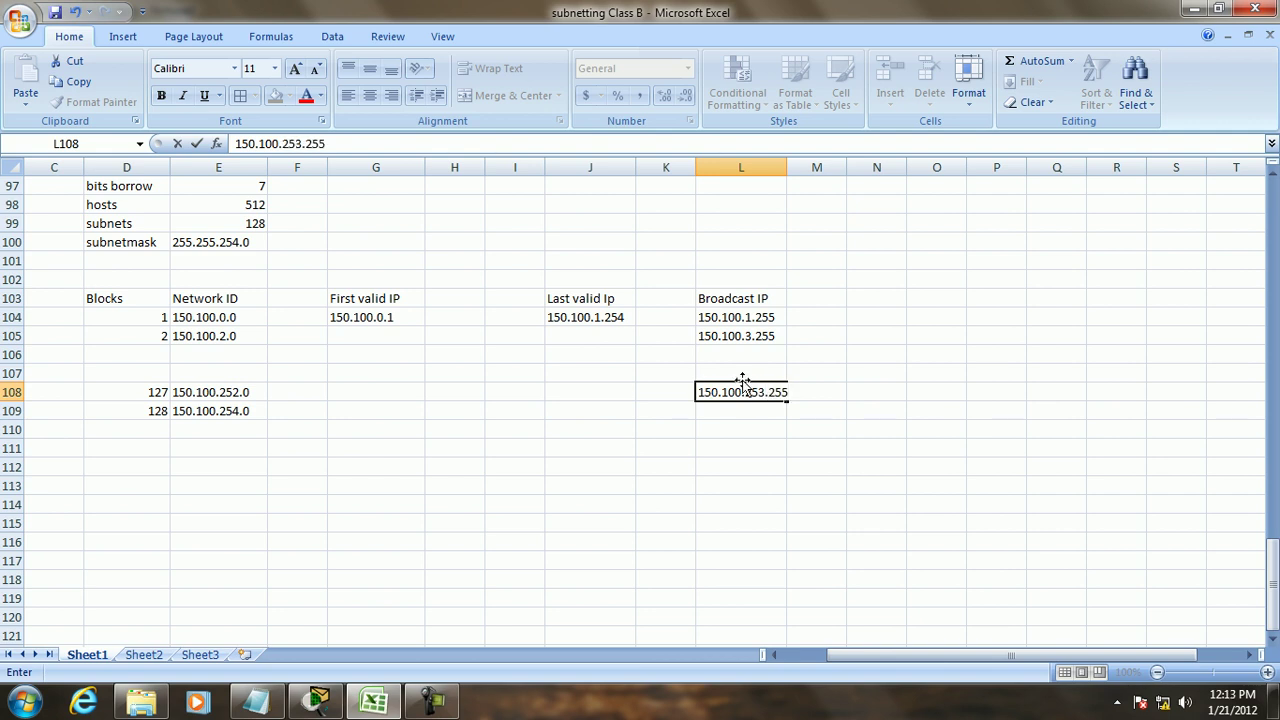
pyautogui.click(731, 416)
pyautogui.write('150.100.2')
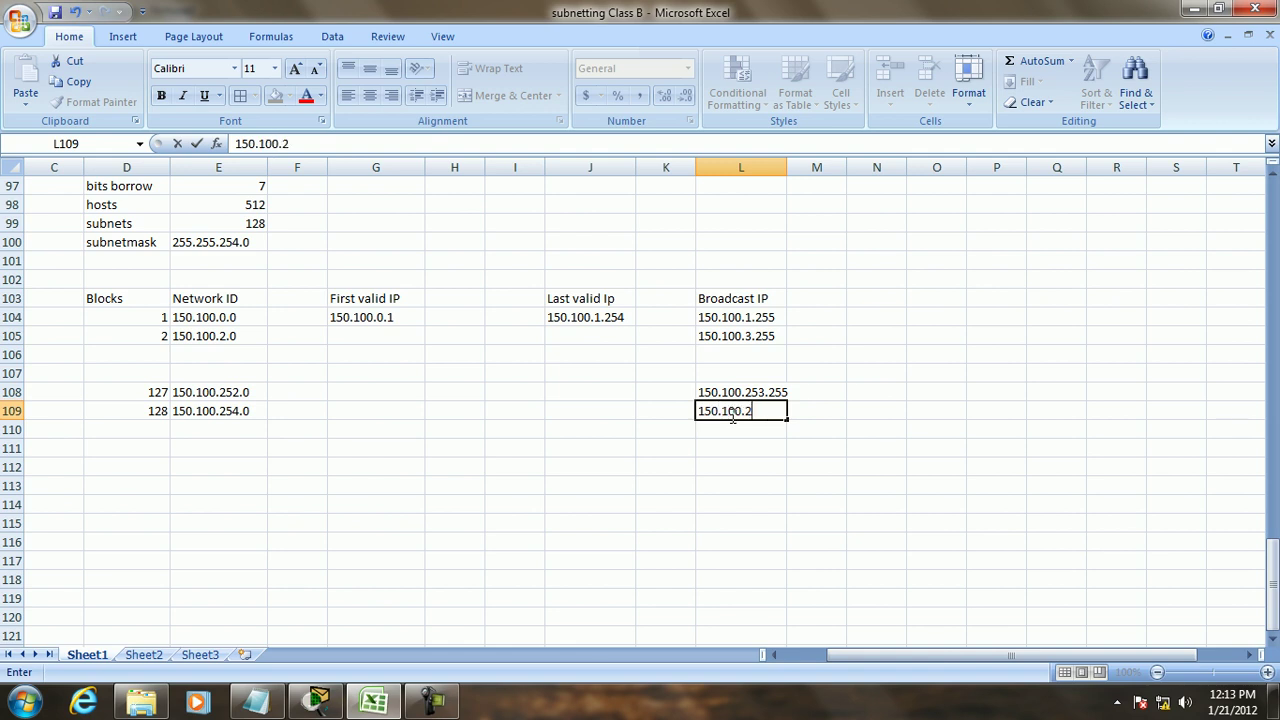
pyautogui.write('55.255')
pyautogui.click(196, 143)
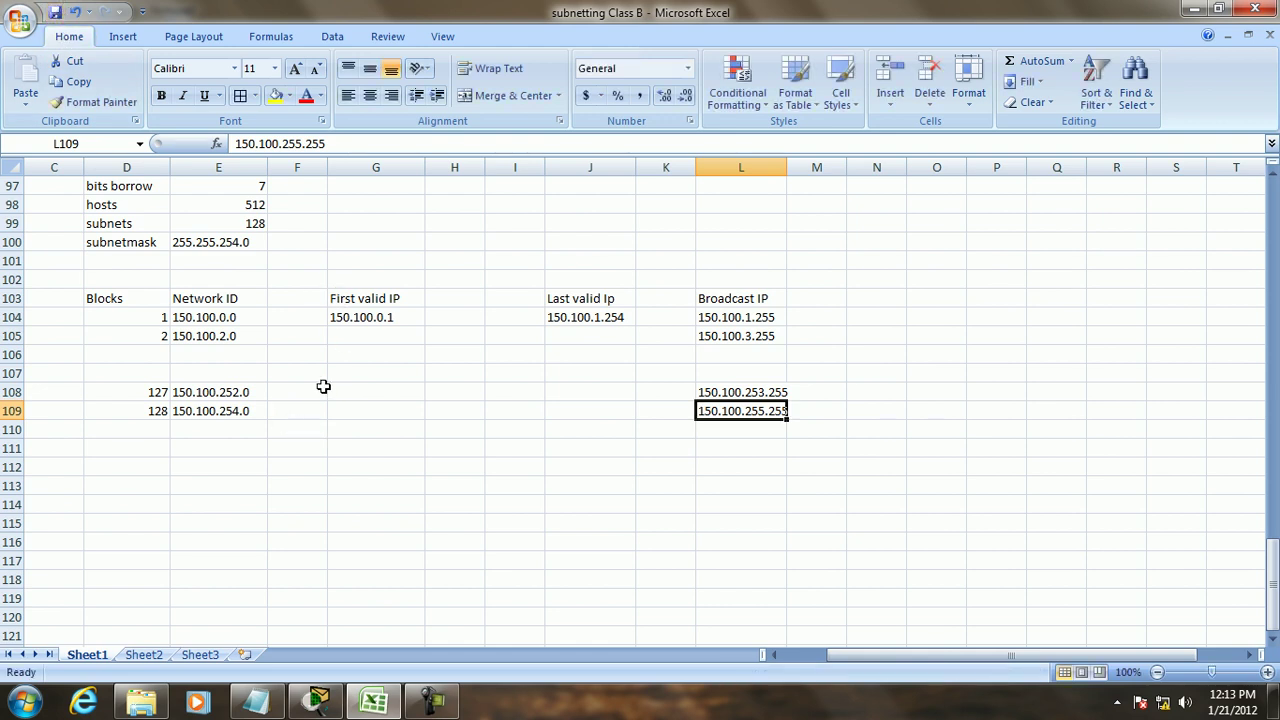
# Step: Review the octet and bits-borrow reference tables at the start of the sheet, and return to example 4's block table
pyautogui.scroll(11, 315, 385)
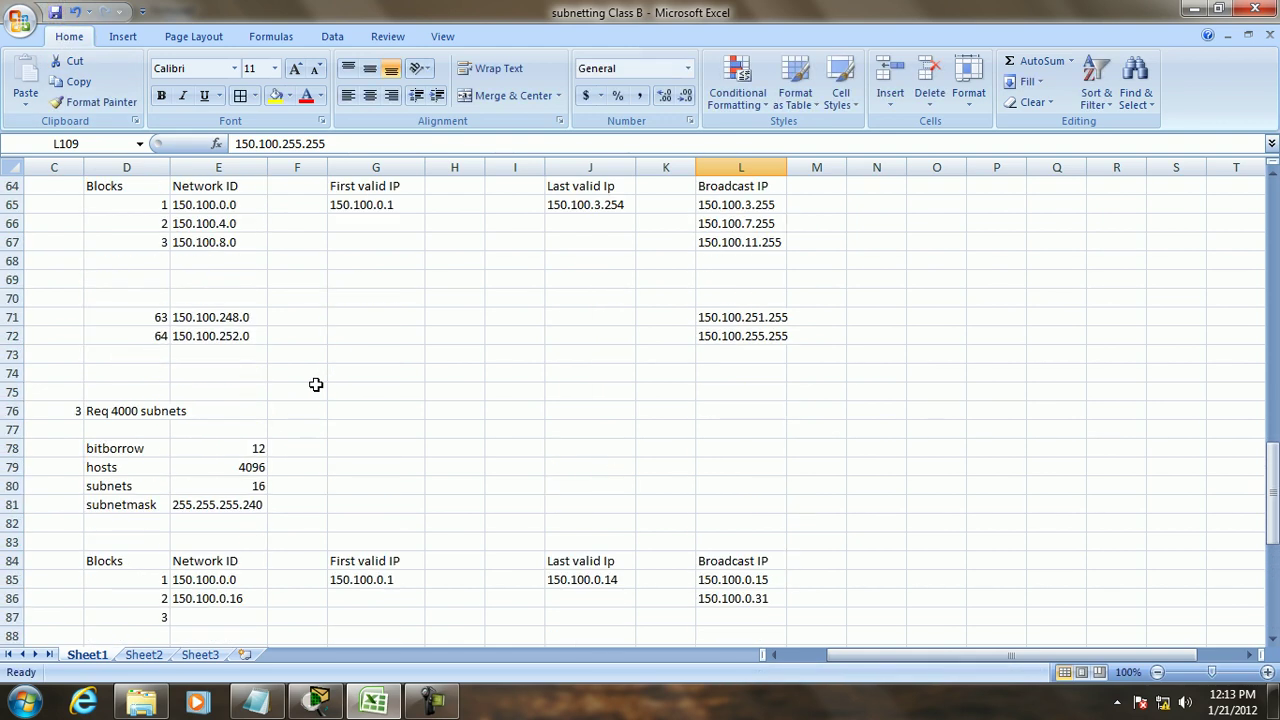
pyautogui.scroll(17, 315, 385)
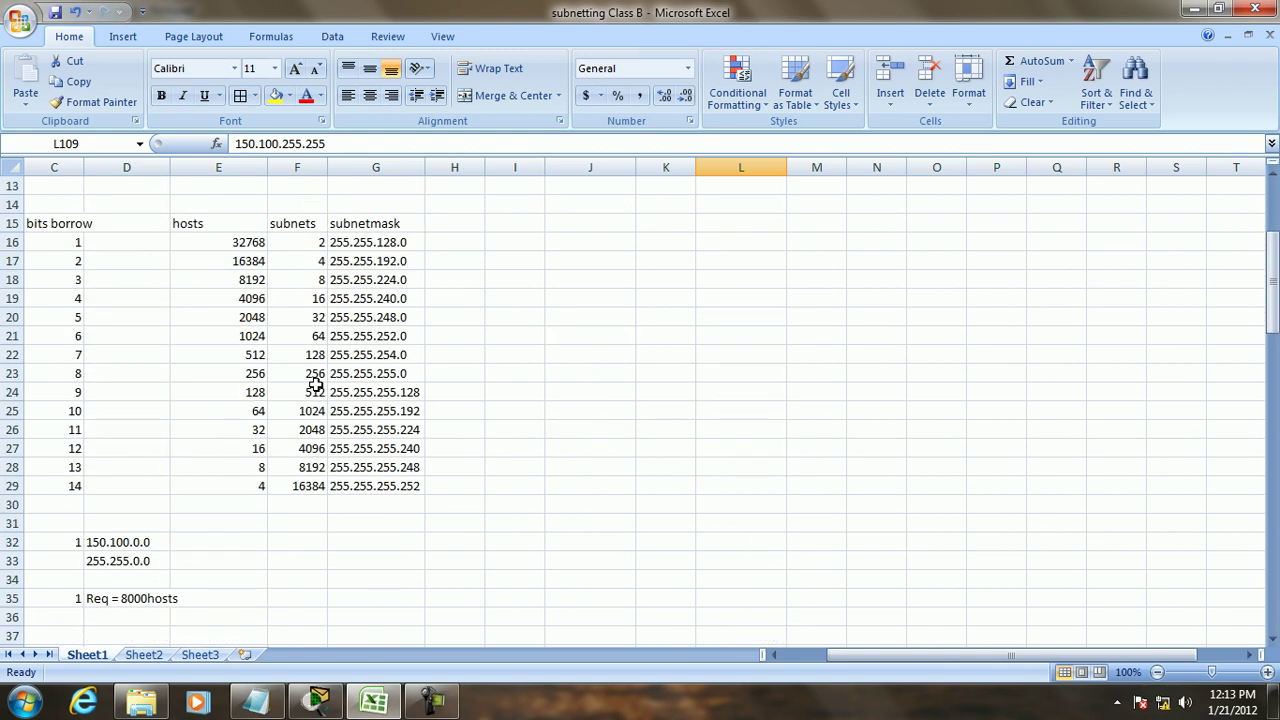
pyautogui.scroll(4, 315, 385)
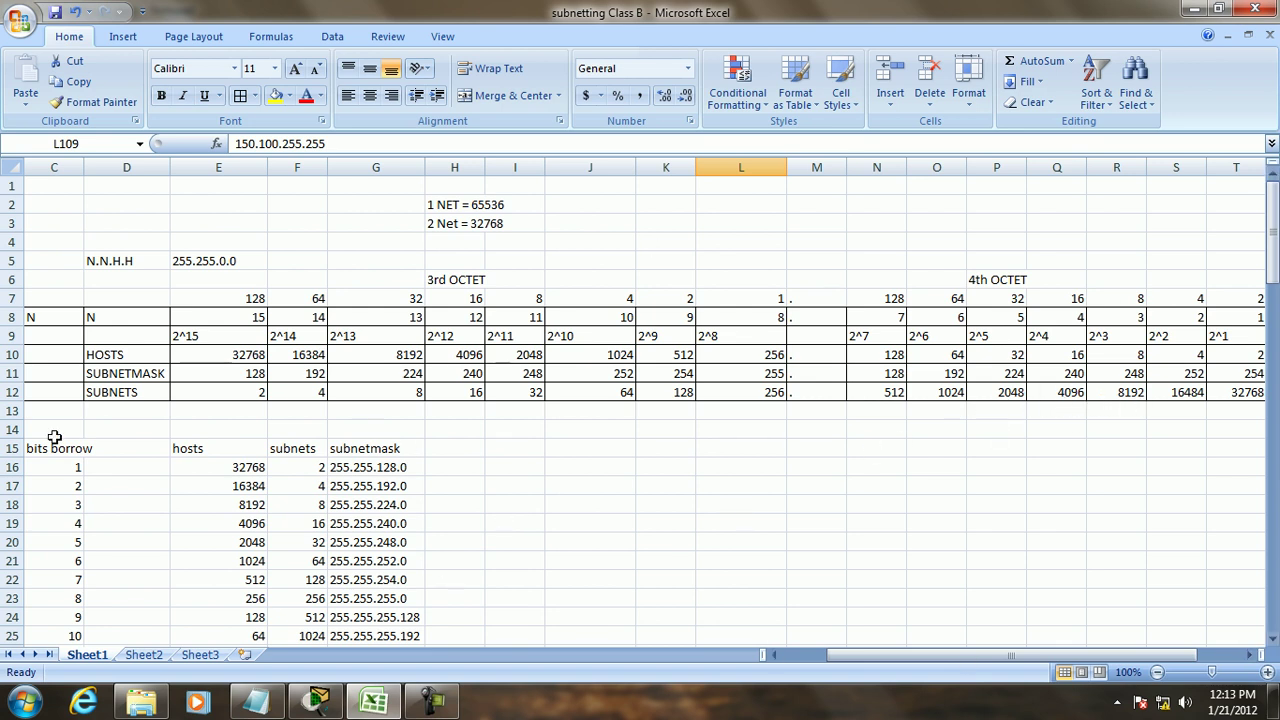
pyautogui.scroll(-2, 252, 385)
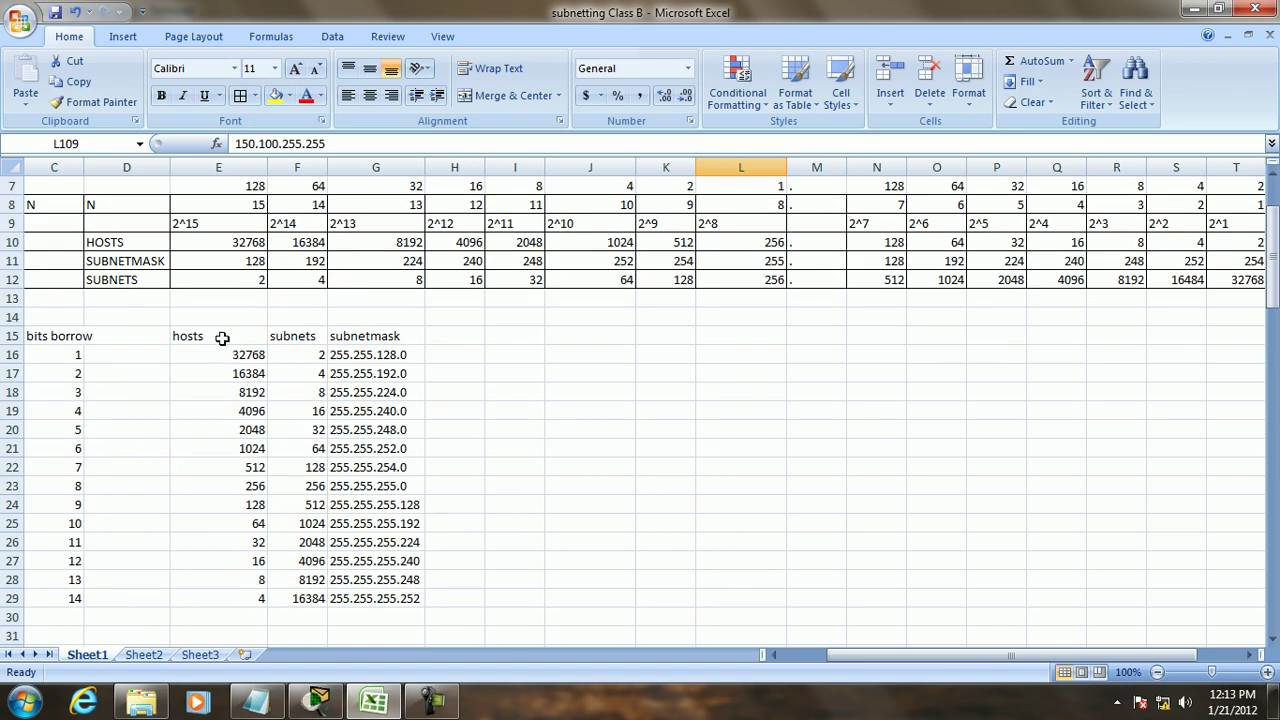
pyautogui.scroll(2, 513, 326)
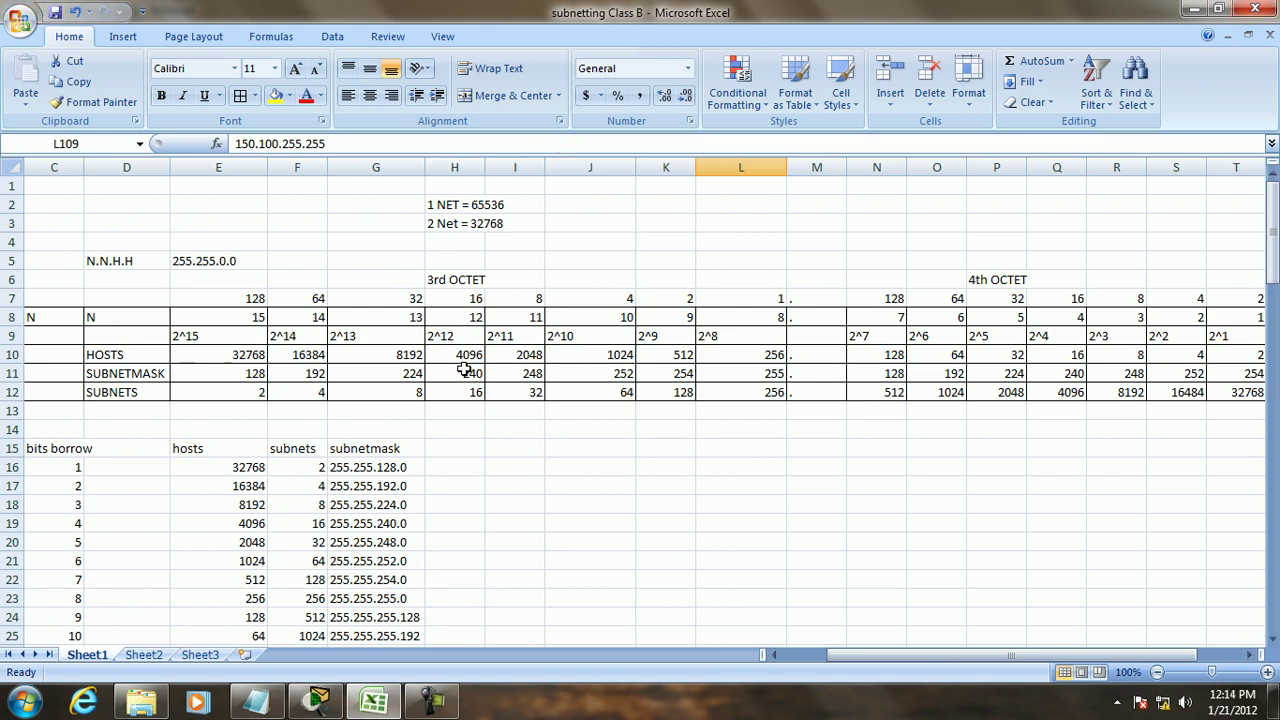
pyautogui.scroll(-18, 464, 367)
pyautogui.scroll(-15, 464, 367)
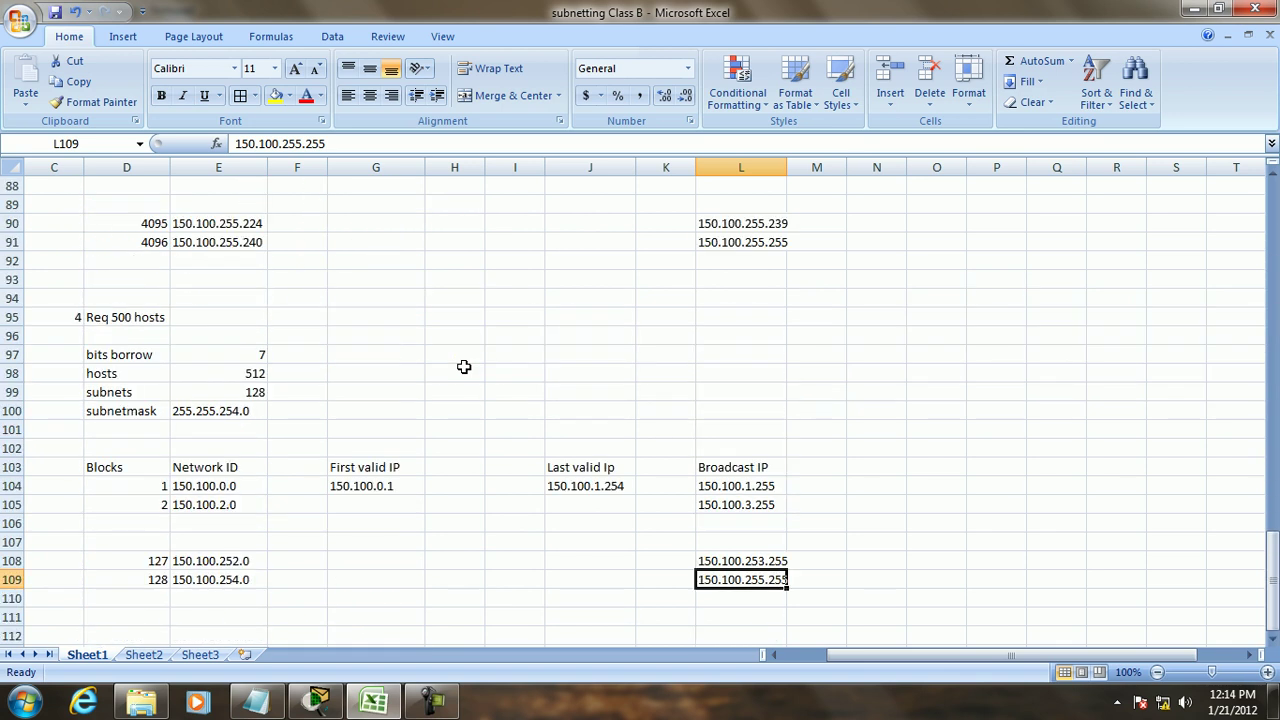